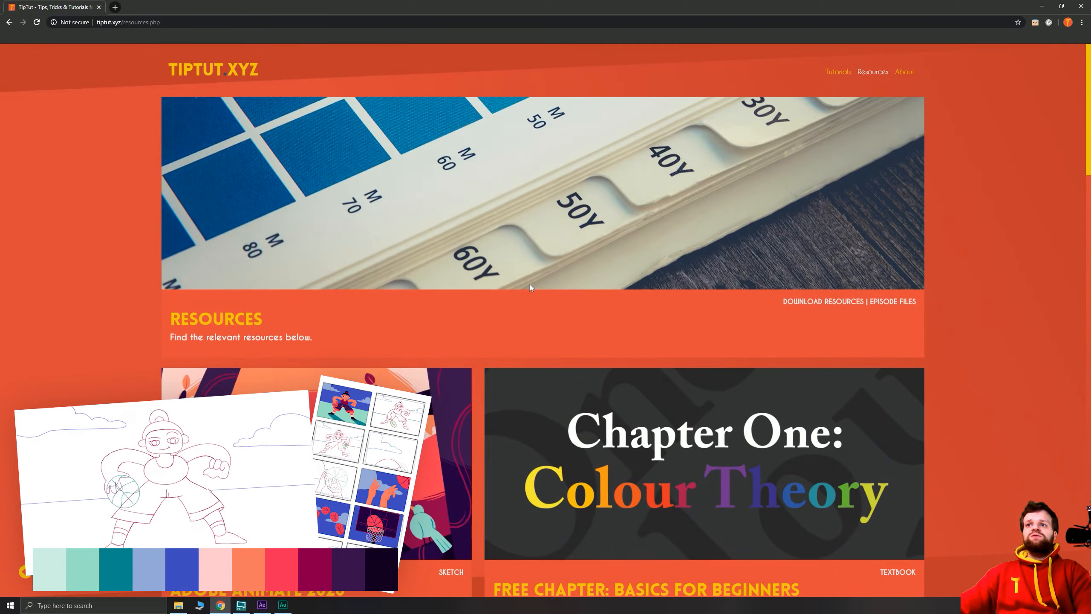
# Download the Animation in After Effects resource files from the resources page and close the browser.
pyautogui.scroll(-10, 557, 286)
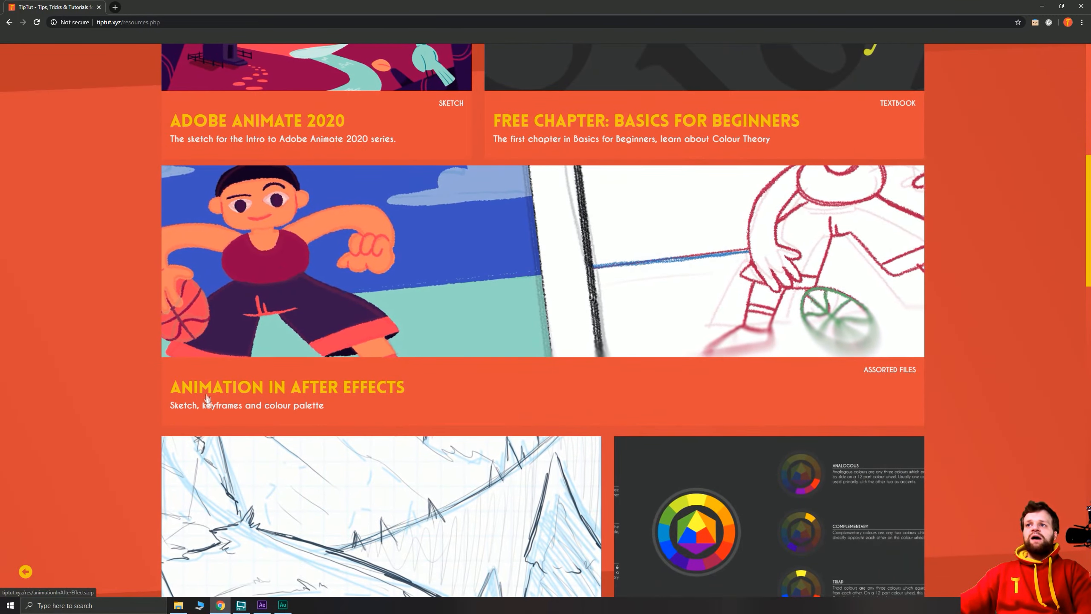
pyautogui.click(442, 298)
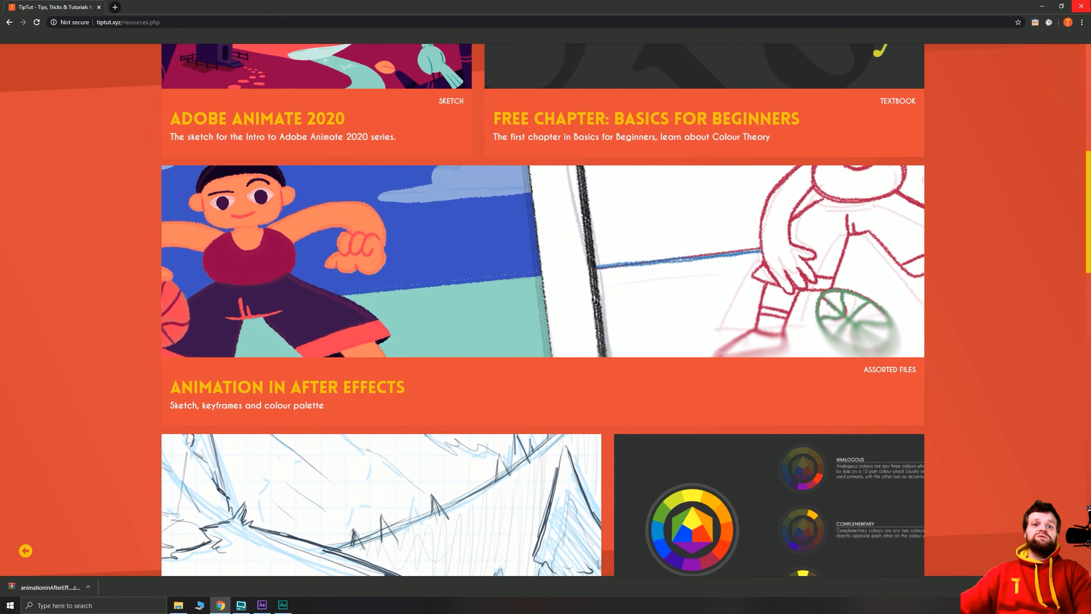
pyautogui.click(1081, 6)
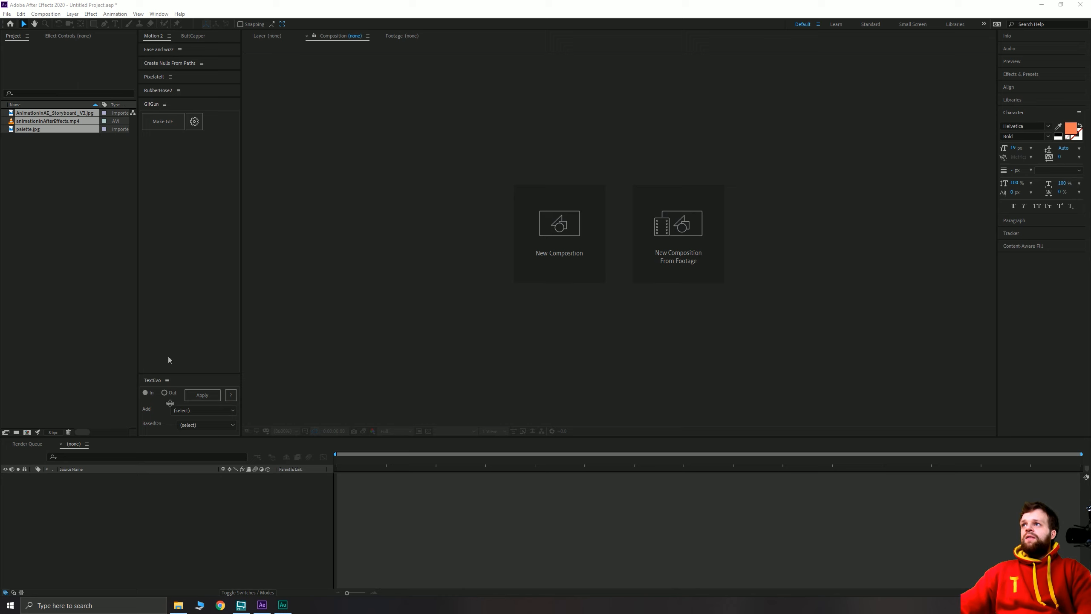
# Look over the imported storyboard, animation video and palette files in the project.
pyautogui.click(45, 159)
pyautogui.click(34, 113)
pyautogui.click(36, 120)
pyautogui.click(36, 130)
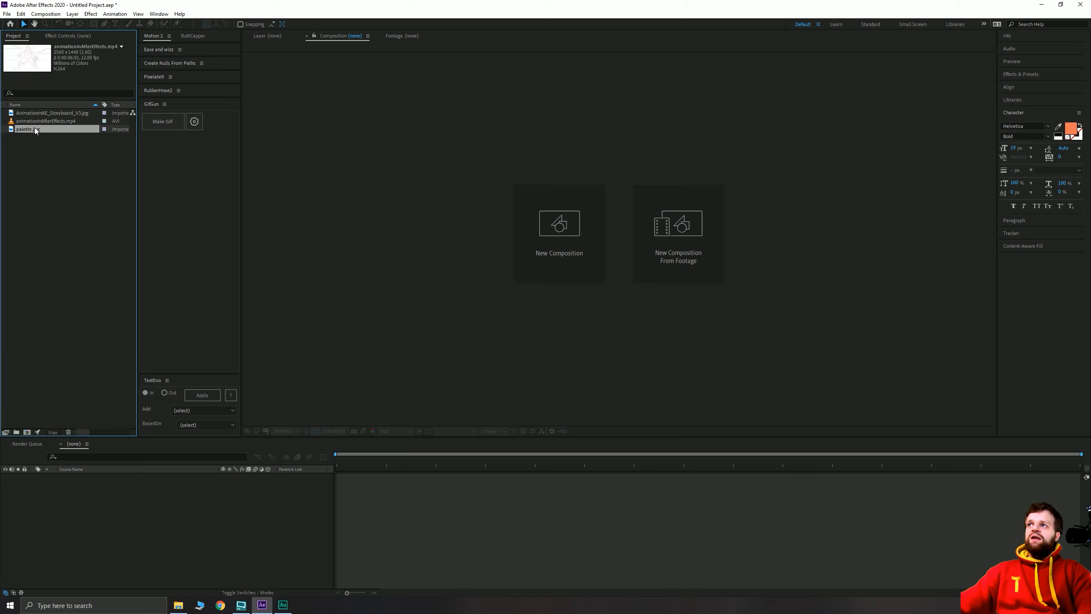
pyautogui.click(48, 196)
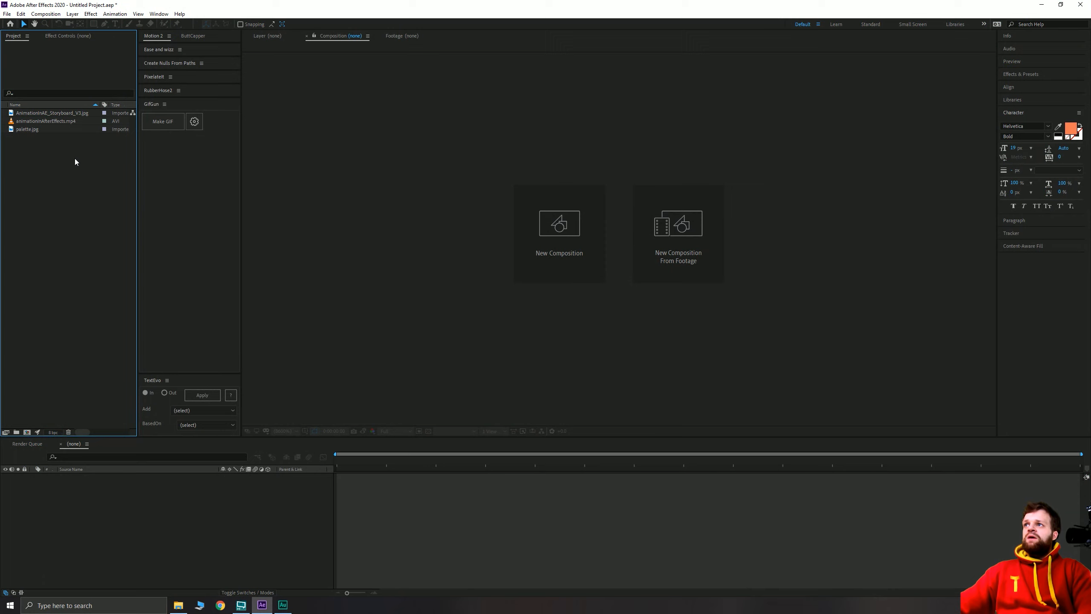
# Open the animationInAfterEffects.mp4 footage and play it through as a preview.
pyautogui.click(56, 121)
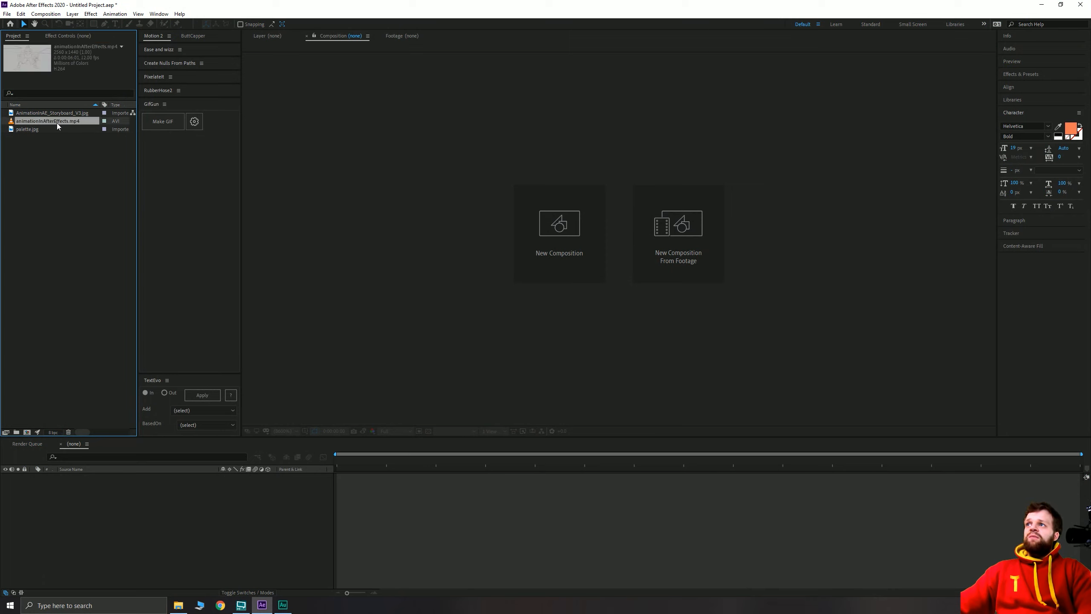
pyautogui.click(77, 170)
pyautogui.doubleClick(19, 122)
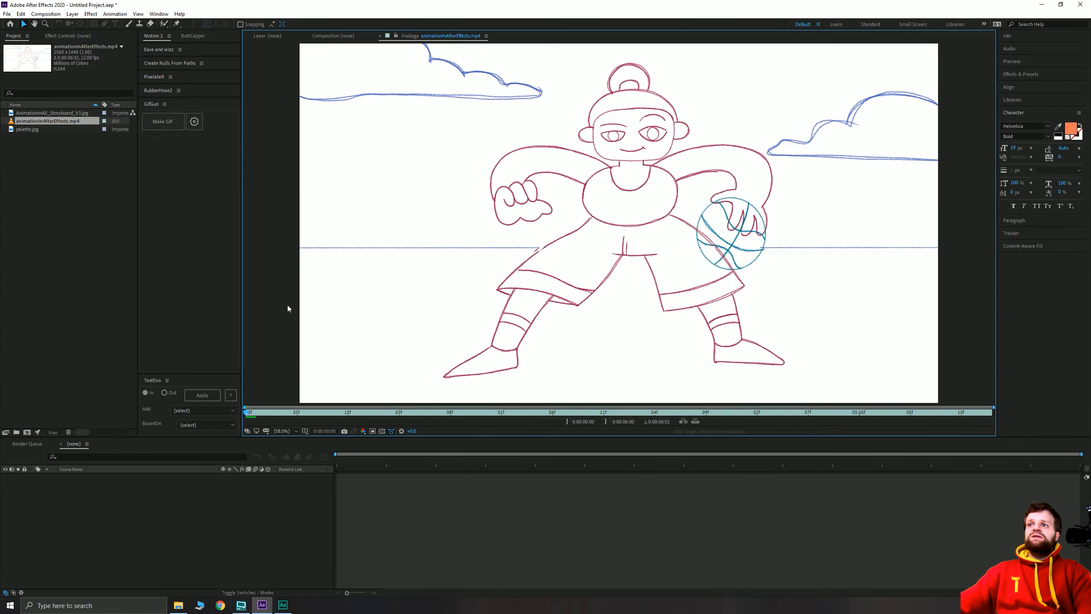
pyautogui.press('space')
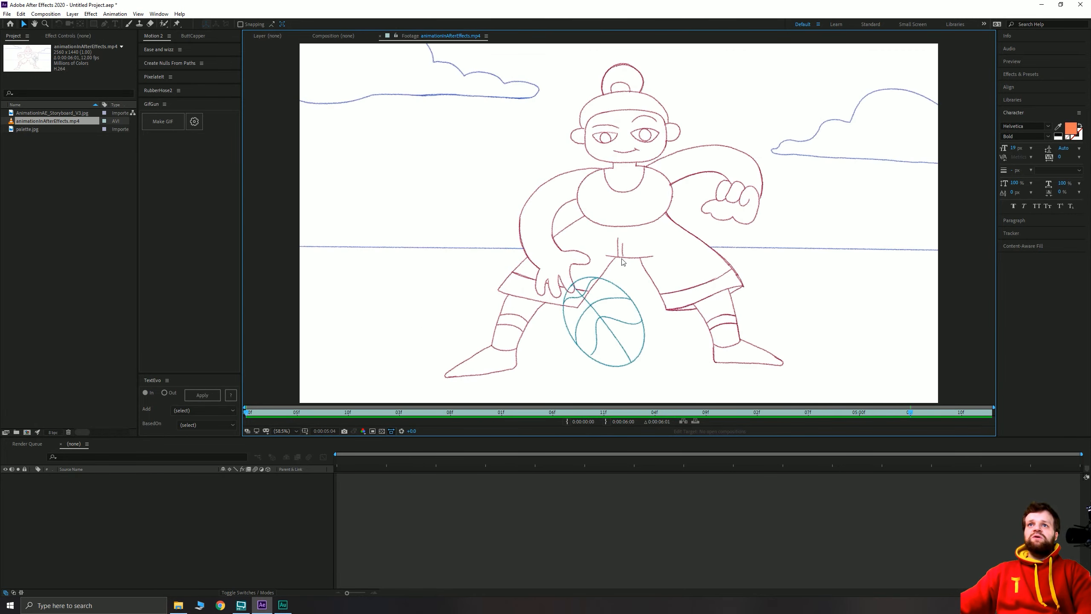
pyautogui.press('space')
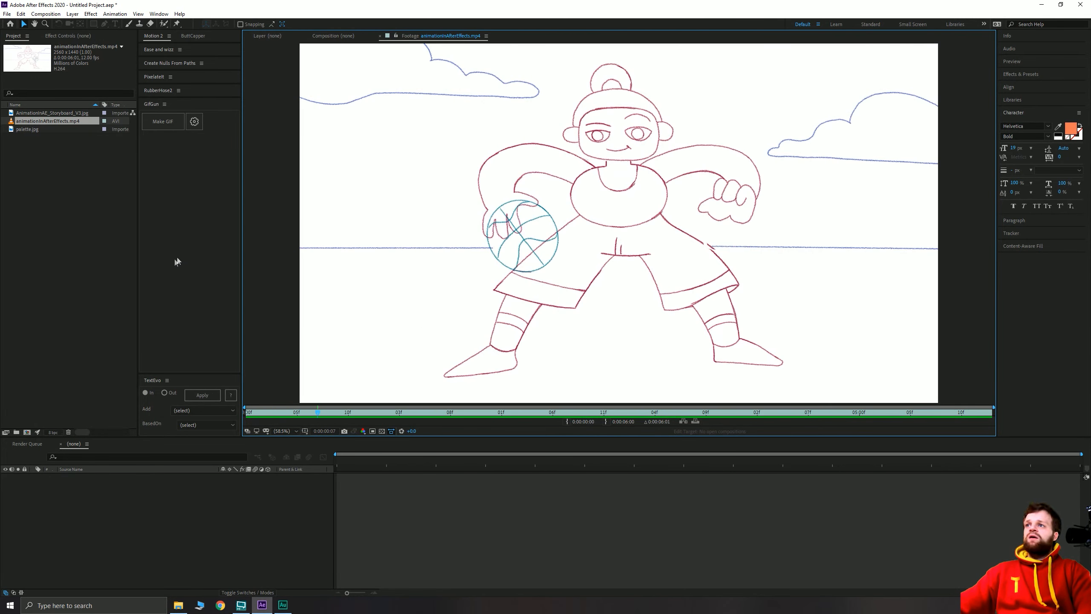
# Create a new 2560 x 1440 px composition with a frame rate of 12 frames per second.
pyautogui.click(90, 250)
pyautogui.click(46, 14)
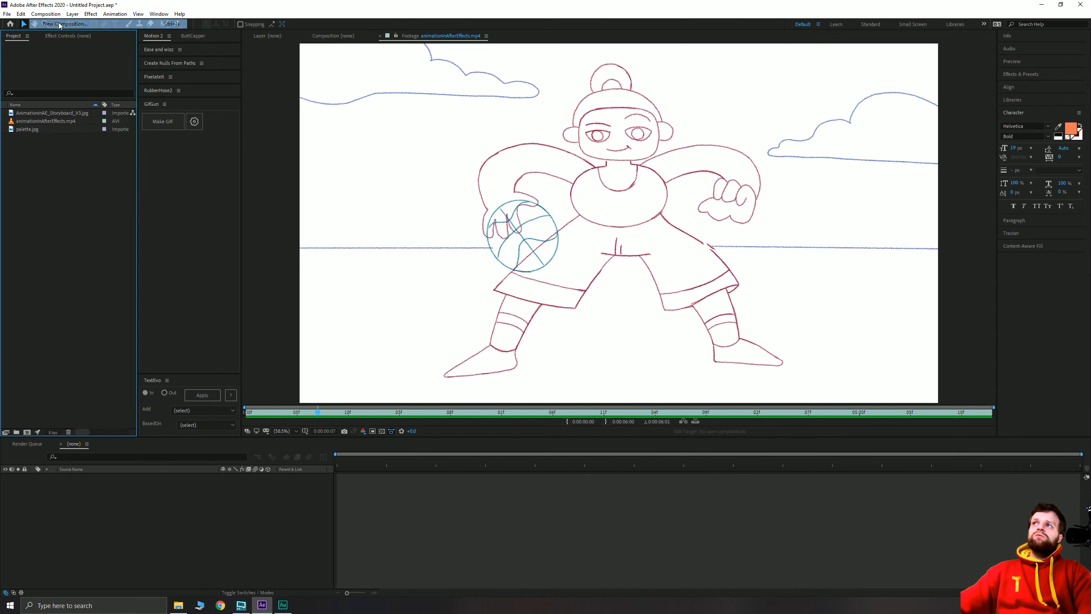
pyautogui.click(56, 24)
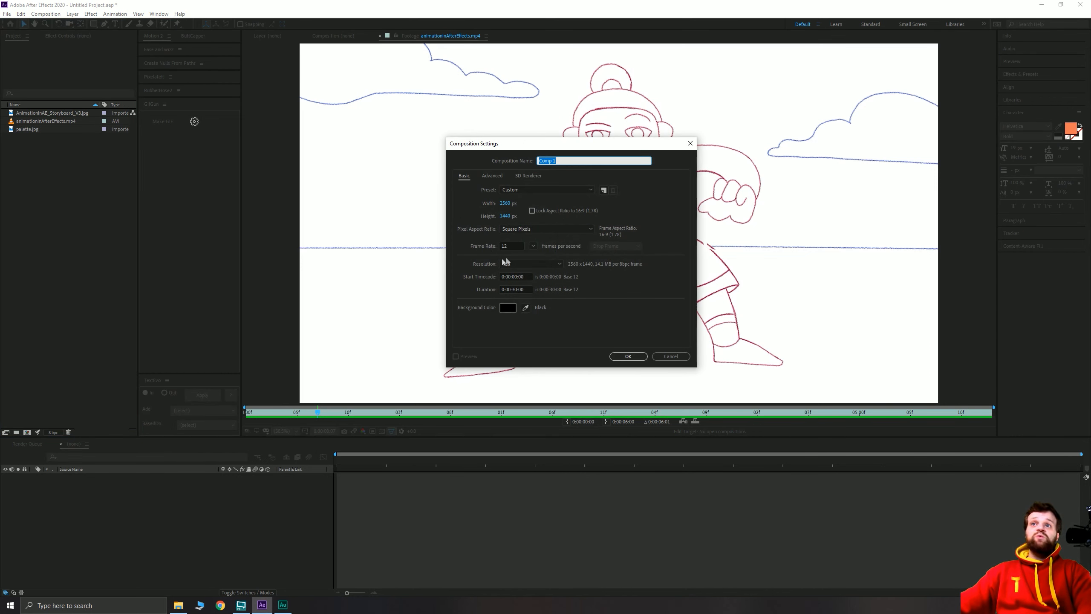
pyautogui.click(507, 246)
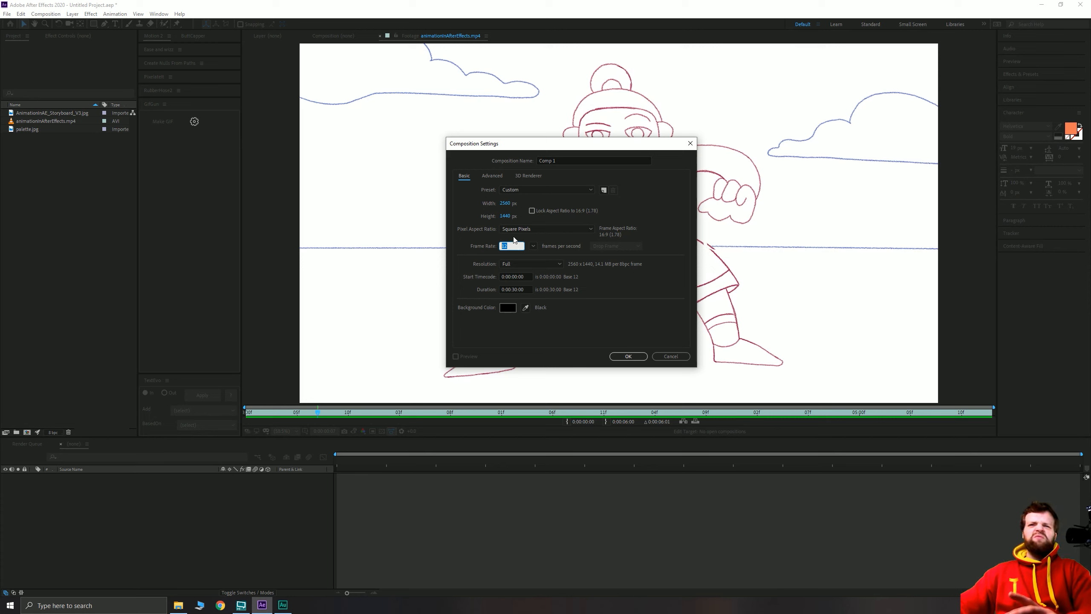
pyautogui.write('12')
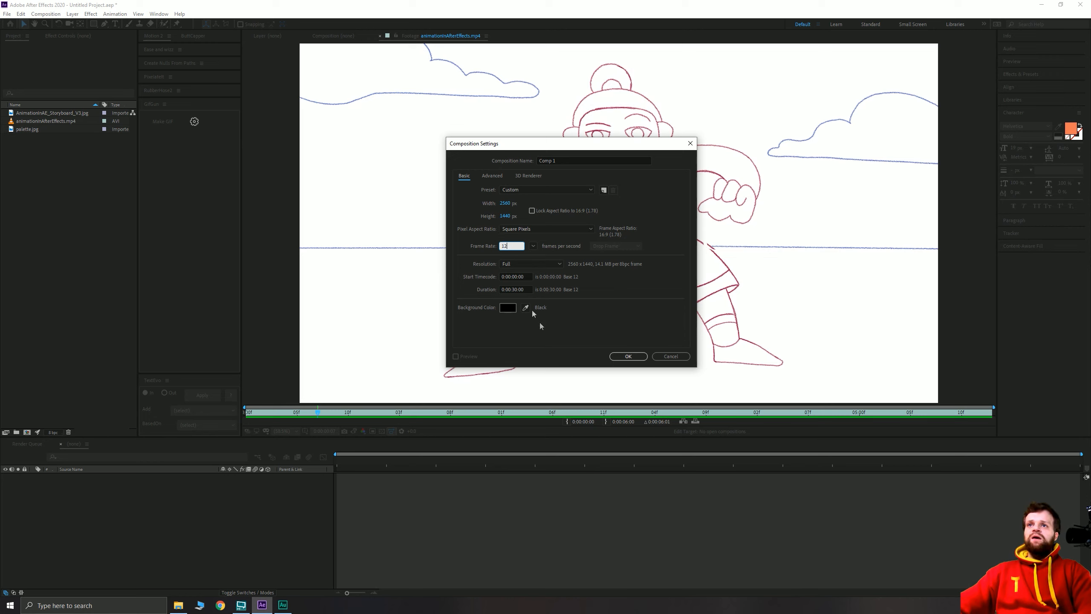
pyautogui.click(629, 356)
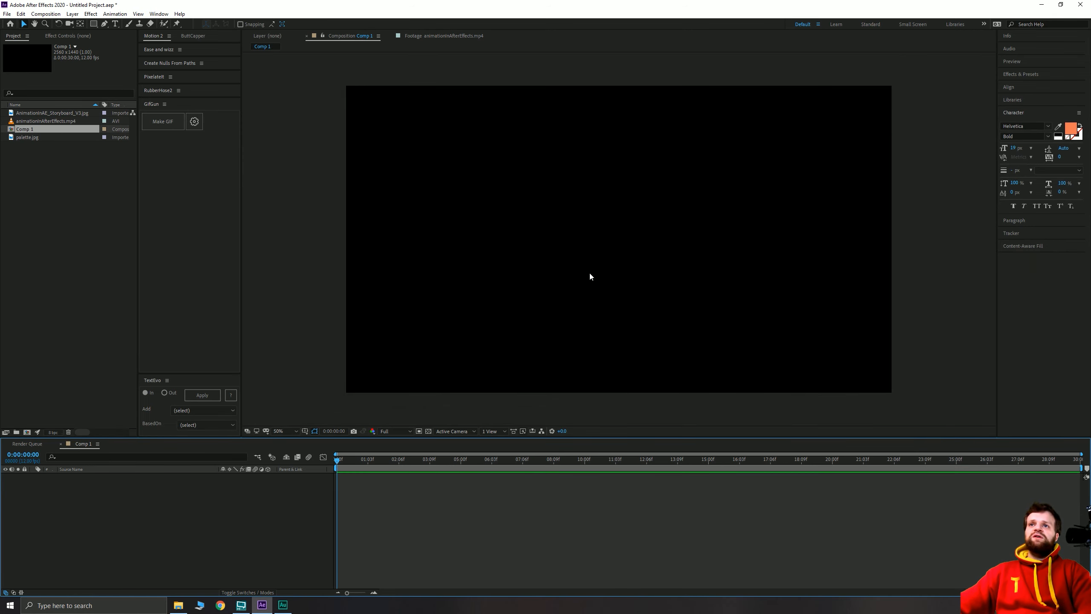
# Add animationInAfterEffects.mp4 to the composition and set its opacity to 20%.
pyautogui.click(296, 321)
pyautogui.moveTo(45, 121); pyautogui.dragTo(211, 557)
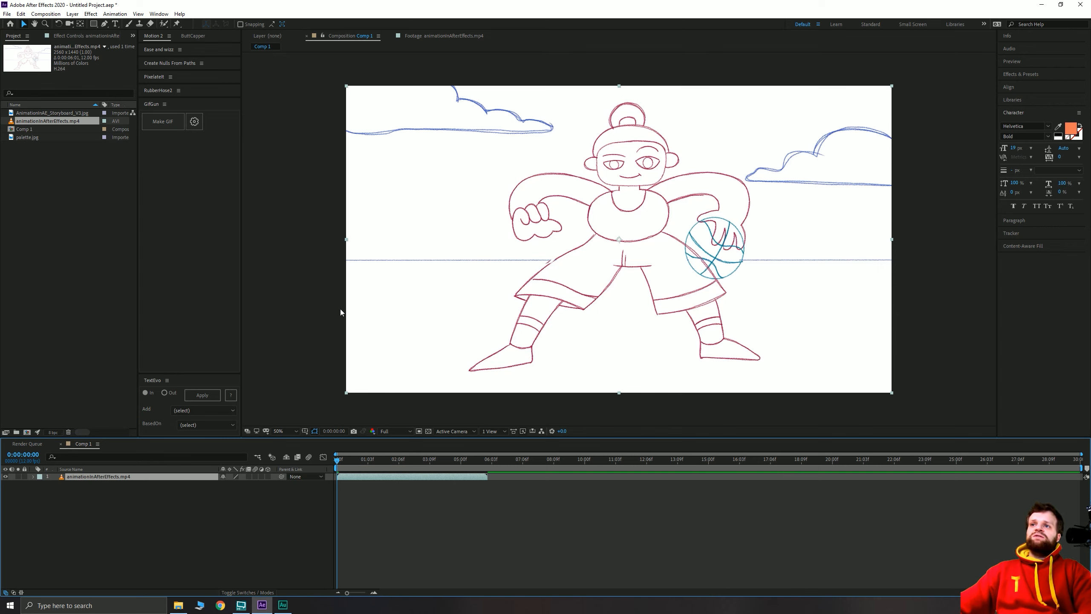
pyautogui.press('t')
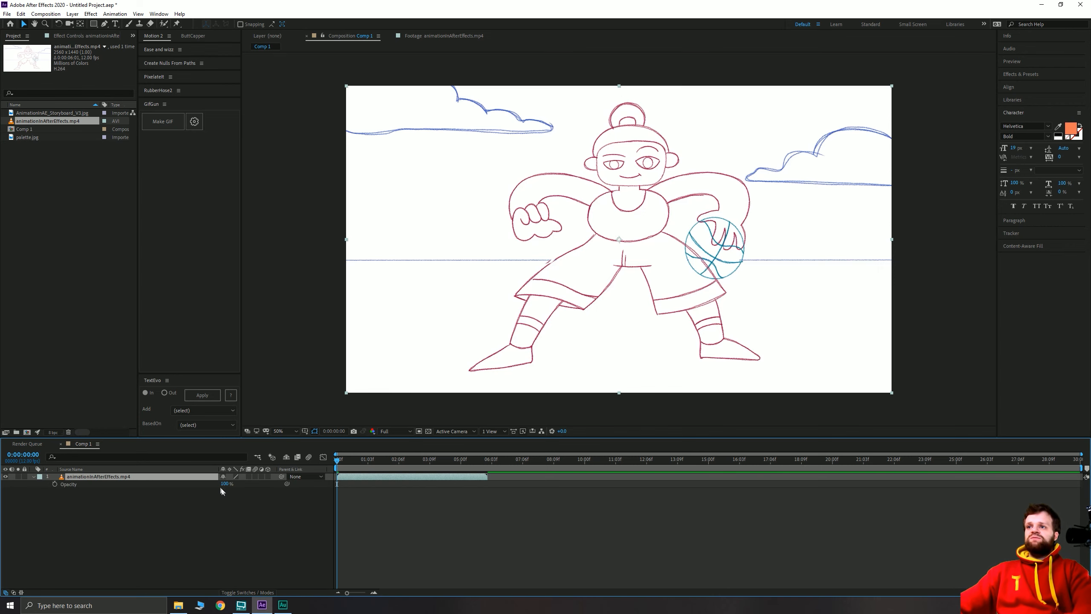
pyautogui.click(226, 483)
pyautogui.write('20')
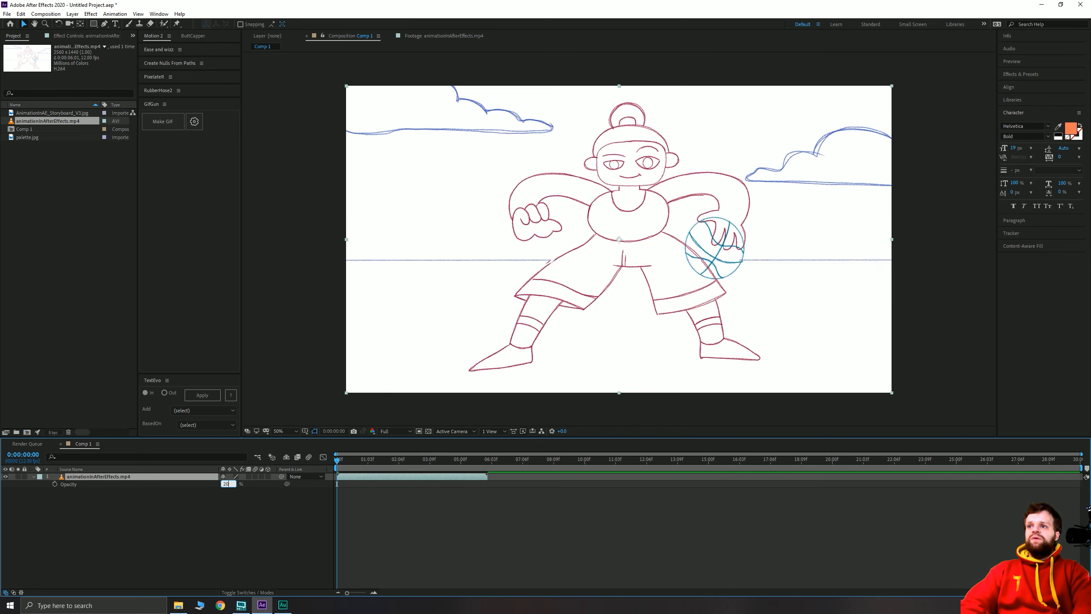
pyautogui.press('Return')
pyautogui.click(441, 539)
pyautogui.click(275, 253)
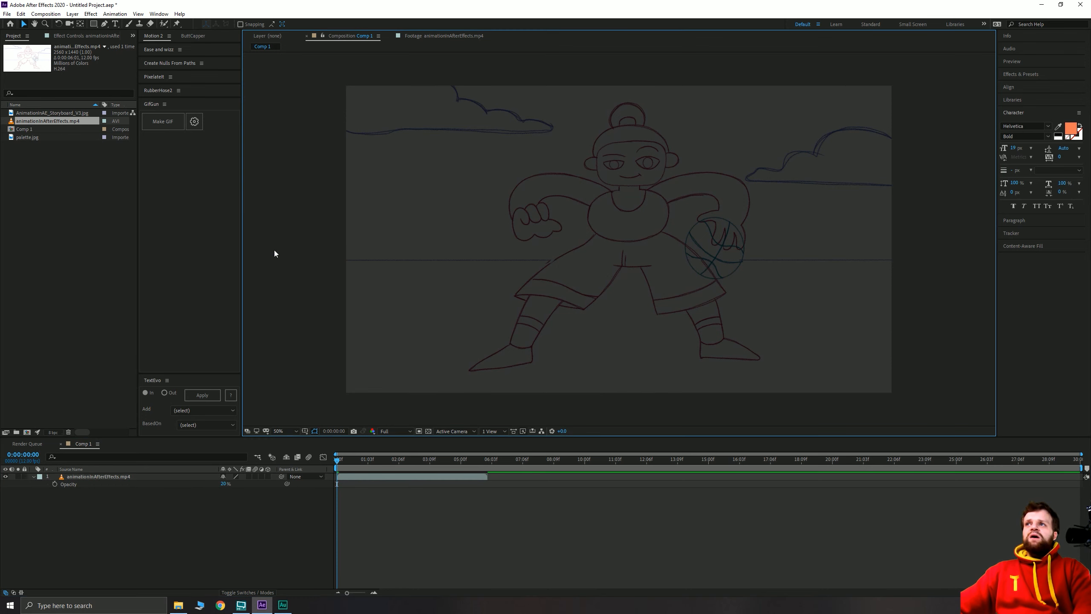
# Add palette.jpg above the video layer and move it to the left side of the composition.
pyautogui.moveTo(27, 137); pyautogui.dragTo(106, 477)
pyautogui.moveTo(620, 194); pyautogui.dragTo(372, 198)
pyautogui.click(49, 150)
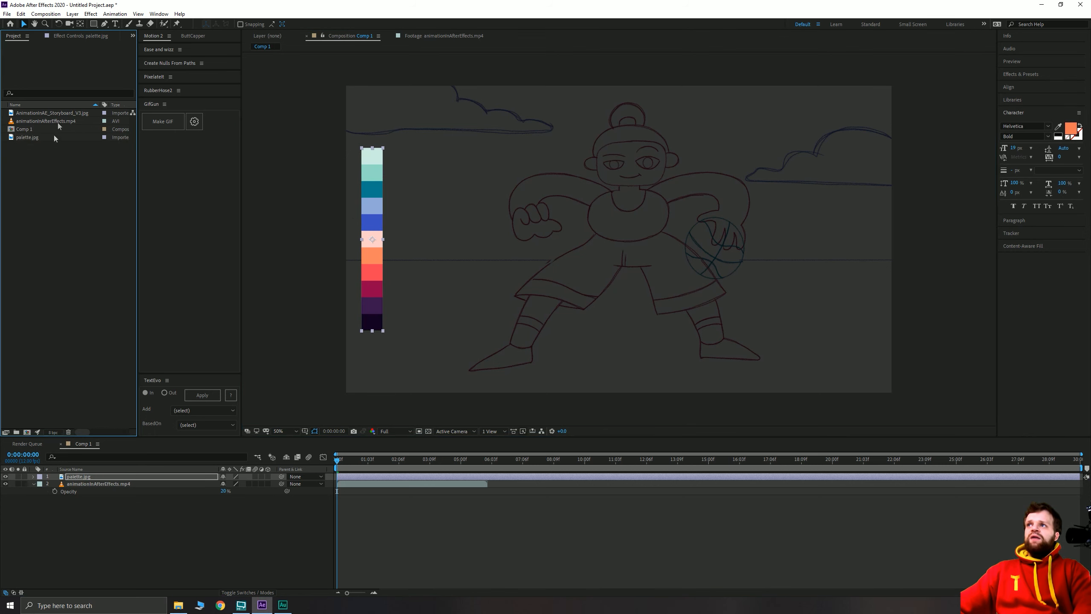
# Add the storyboard image as the uppermost layer and scale it down to about 32%.
pyautogui.click(55, 113)
pyautogui.moveTo(55, 114); pyautogui.dragTo(86, 477)
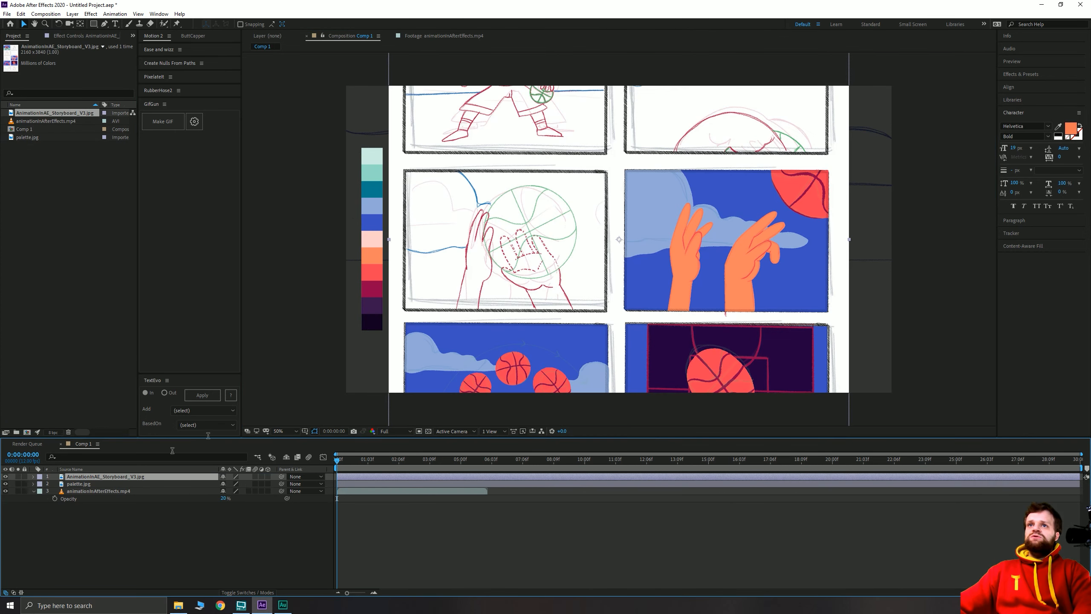
pyautogui.press('s')
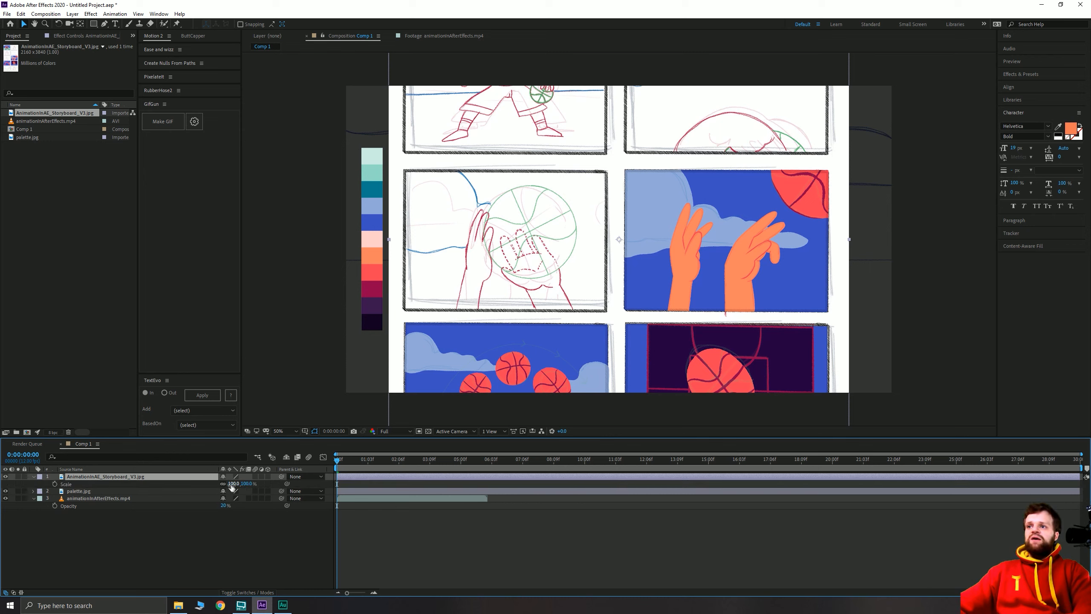
pyautogui.moveTo(232, 483); pyautogui.dragTo(192, 476)
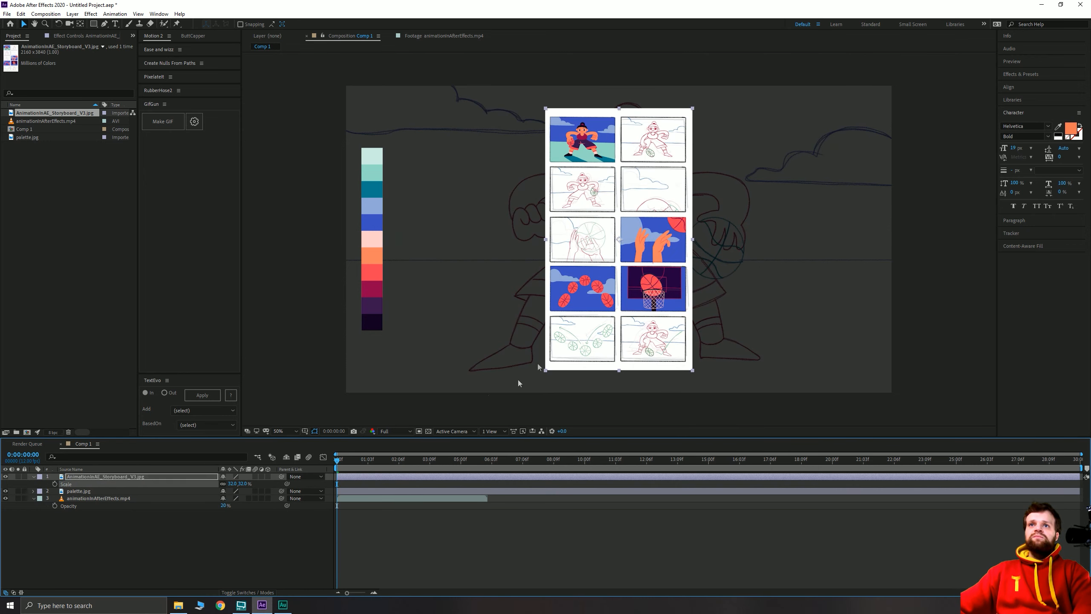
pyautogui.click(327, 311)
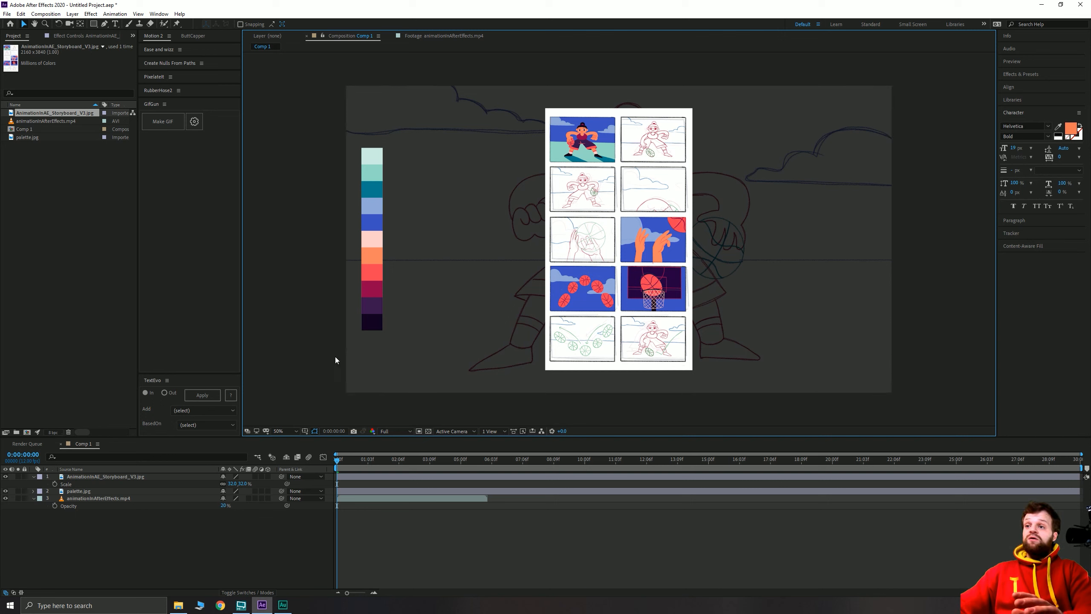
# Switch the timeline's name column from source names to layer names.
pyautogui.click(274, 530)
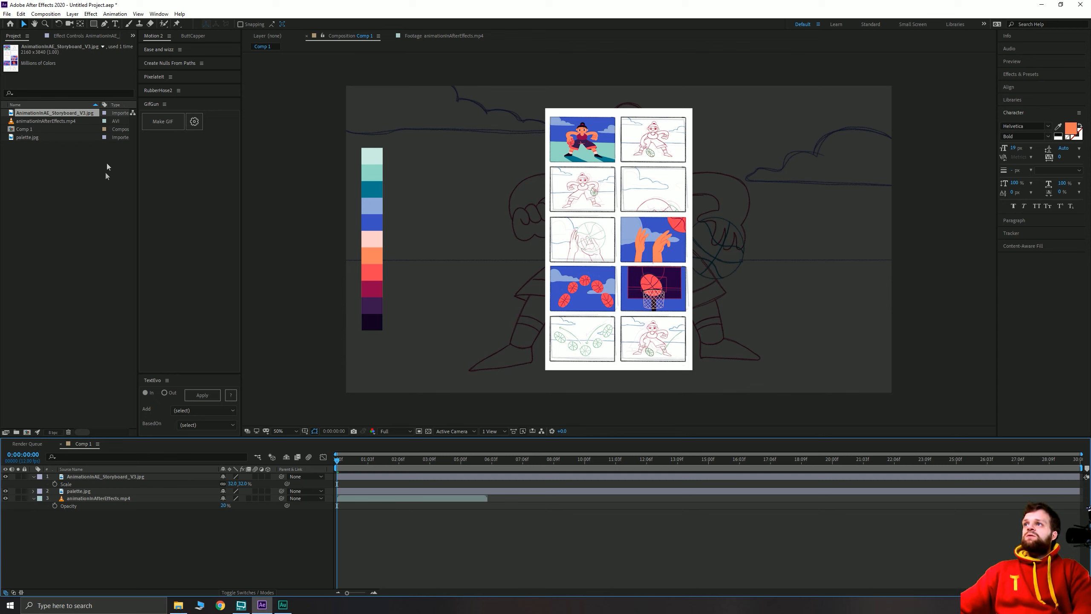
pyautogui.click(103, 469)
pyautogui.click(110, 478)
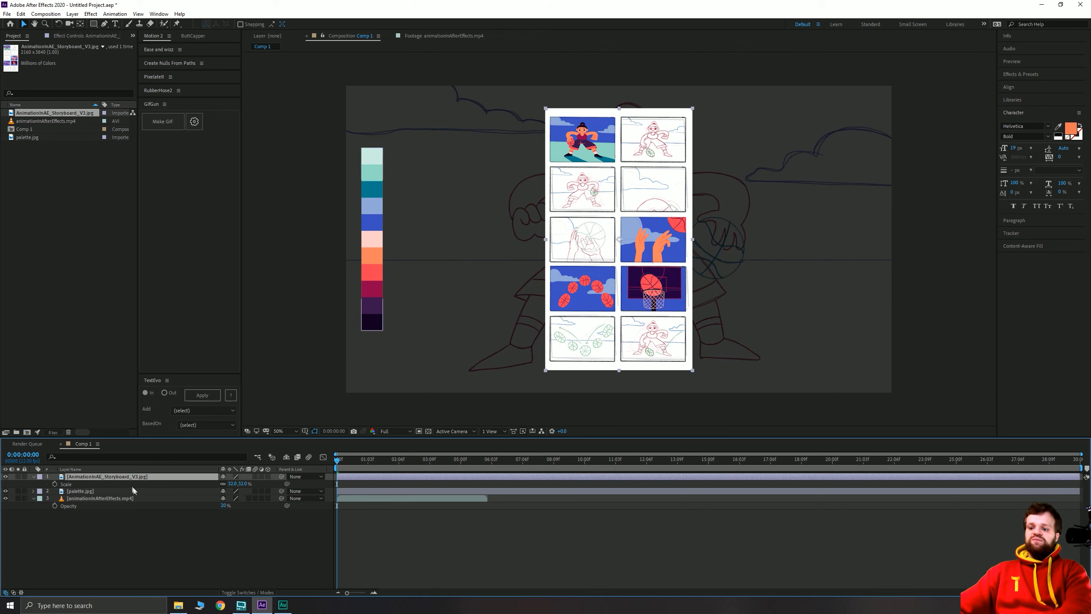
pyautogui.click(220, 544)
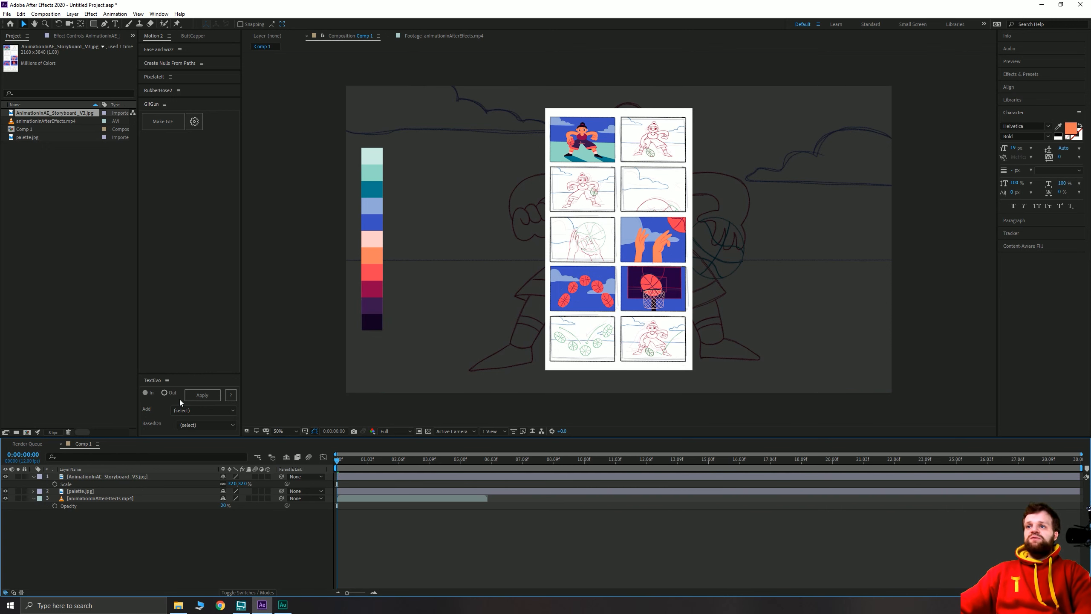
# Assign the Red label colour to the storyboard, palette and video layers.
pyautogui.moveTo(207, 573); pyautogui.dragTo(62, 474)
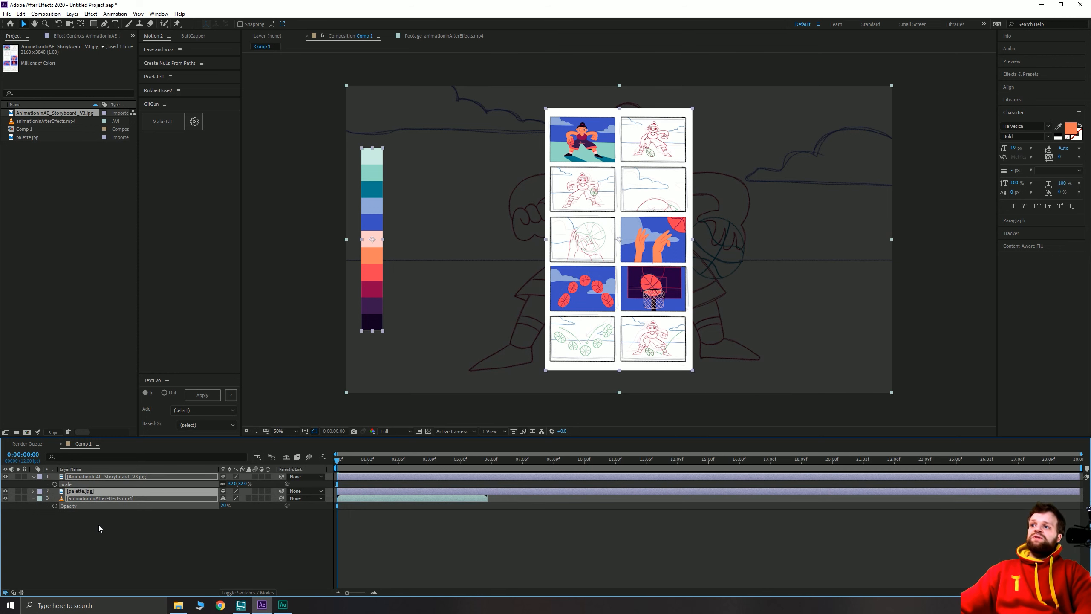
pyautogui.click(40, 477)
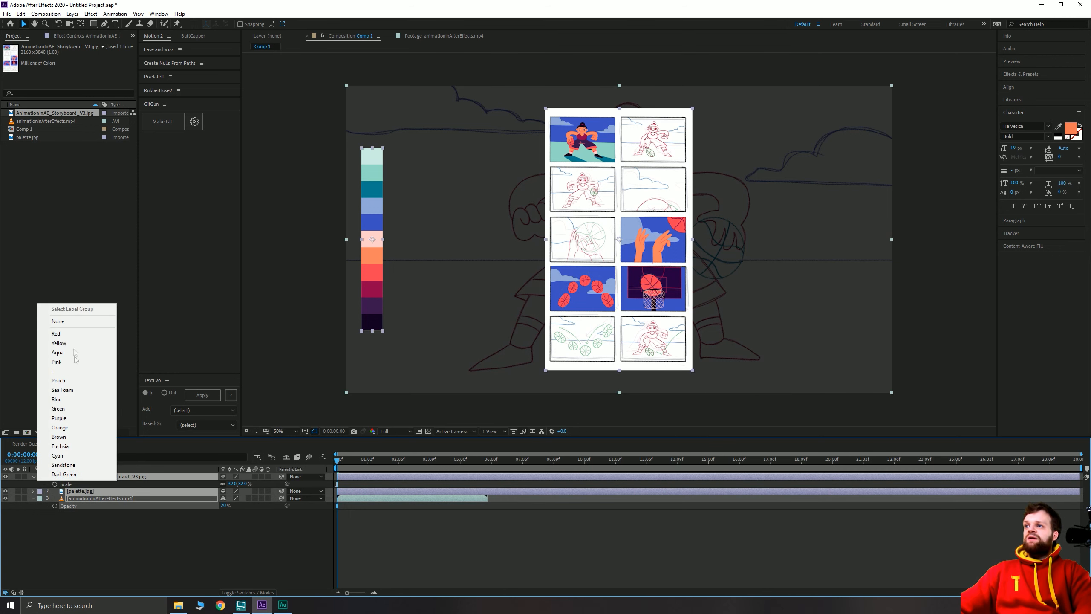
pyautogui.click(64, 334)
pyautogui.click(401, 545)
# Collapse the open properties of all three layers in the timeline.
pyautogui.moveTo(229, 552); pyautogui.dragTo(100, 473)
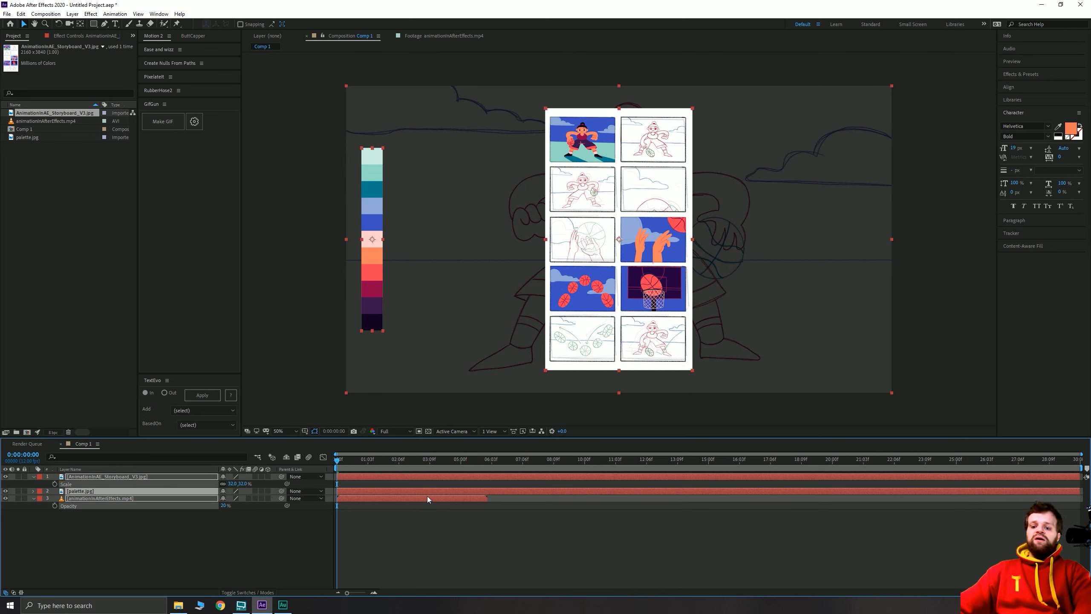
pyautogui.press('u')
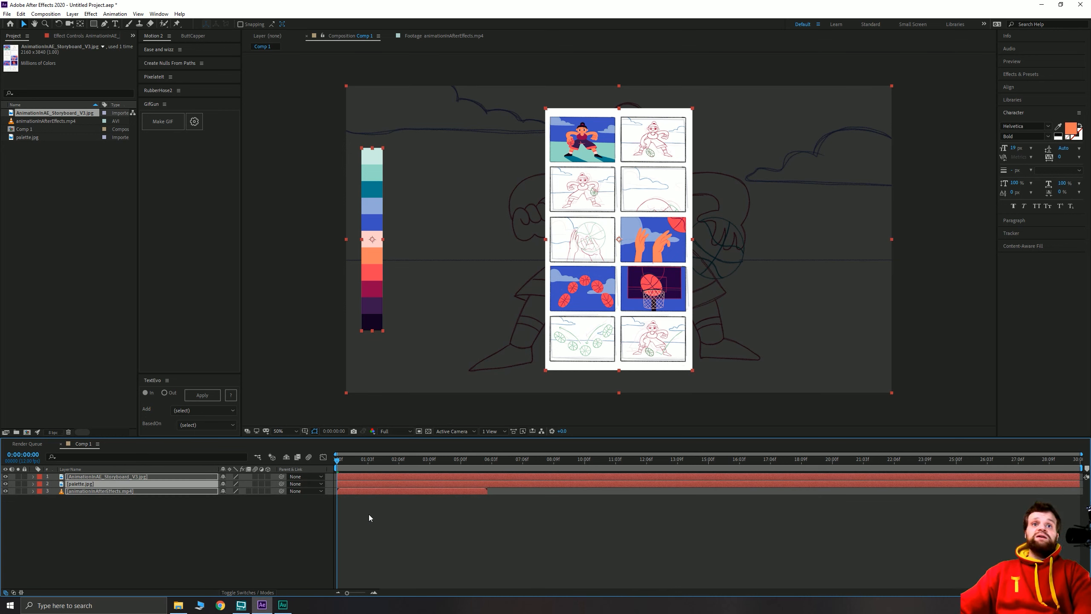
pyautogui.click(181, 538)
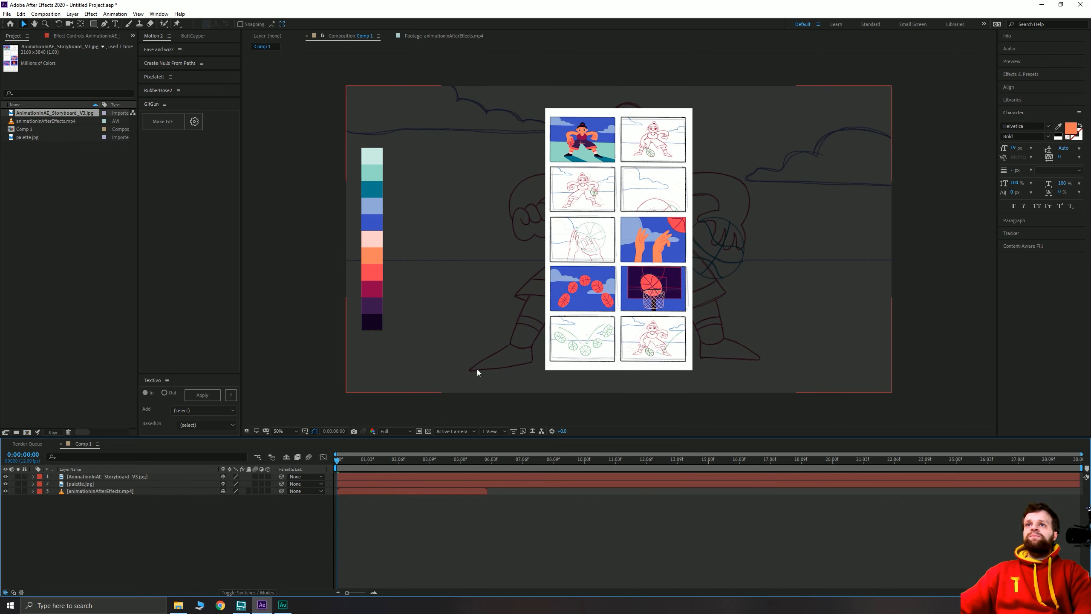
# Hide the storyboard layer so only the palette and the sketch video show.
pyautogui.click(5, 476)
pyautogui.moveTo(513, 253); pyautogui.dragTo(497, 253)
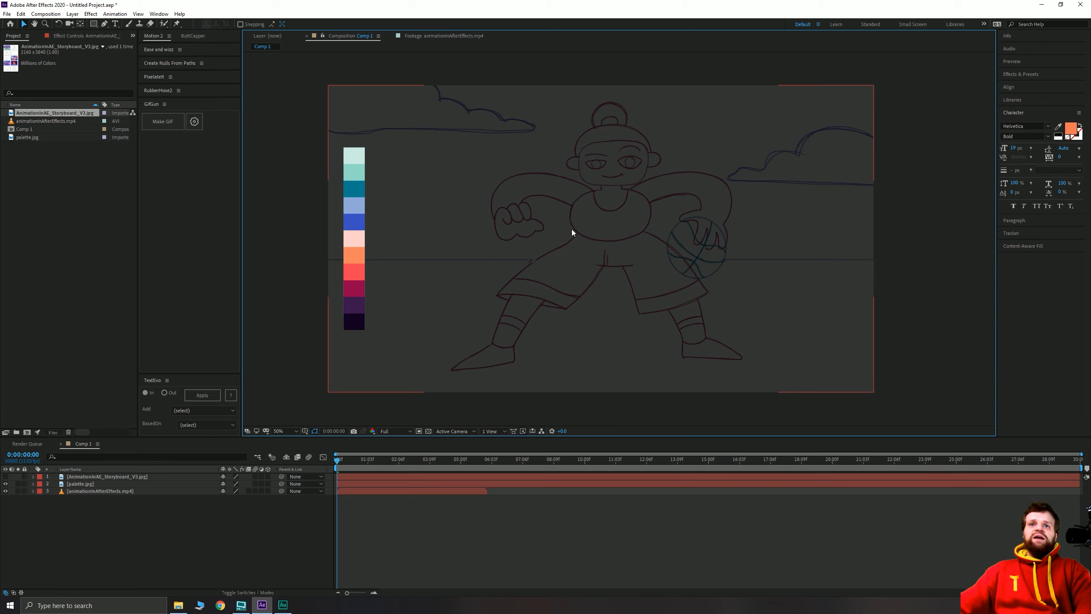
pyautogui.click(200, 527)
# Set the Pen tool's shape fill to the orange FF8260 sampled from the reference palette, with no layer selected.
pyautogui.click(105, 24)
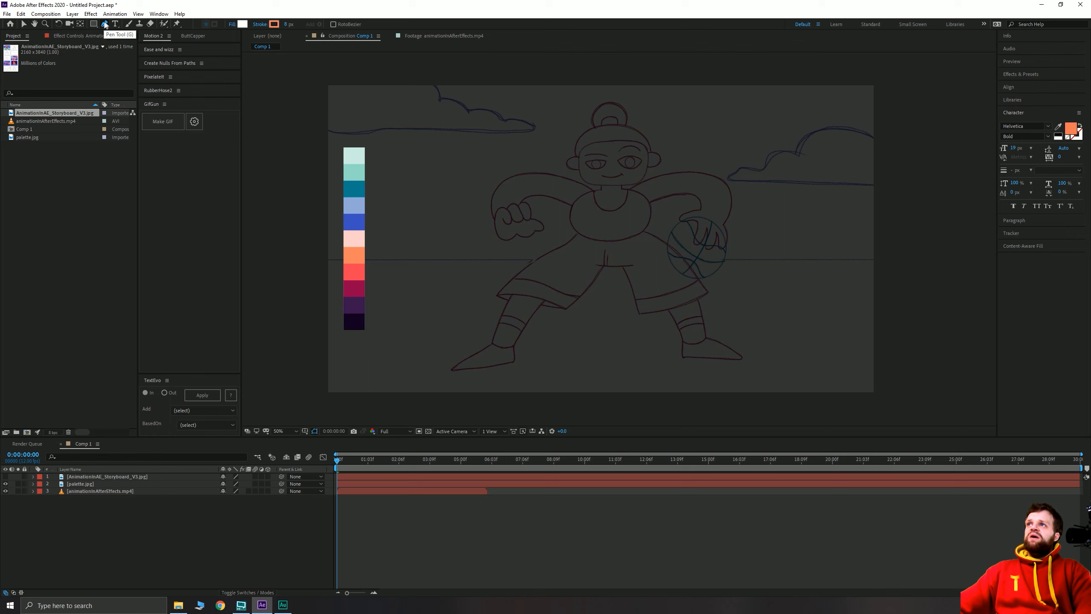
pyautogui.click(242, 24)
pyautogui.moveTo(746, 80); pyautogui.dragTo(473, 92)
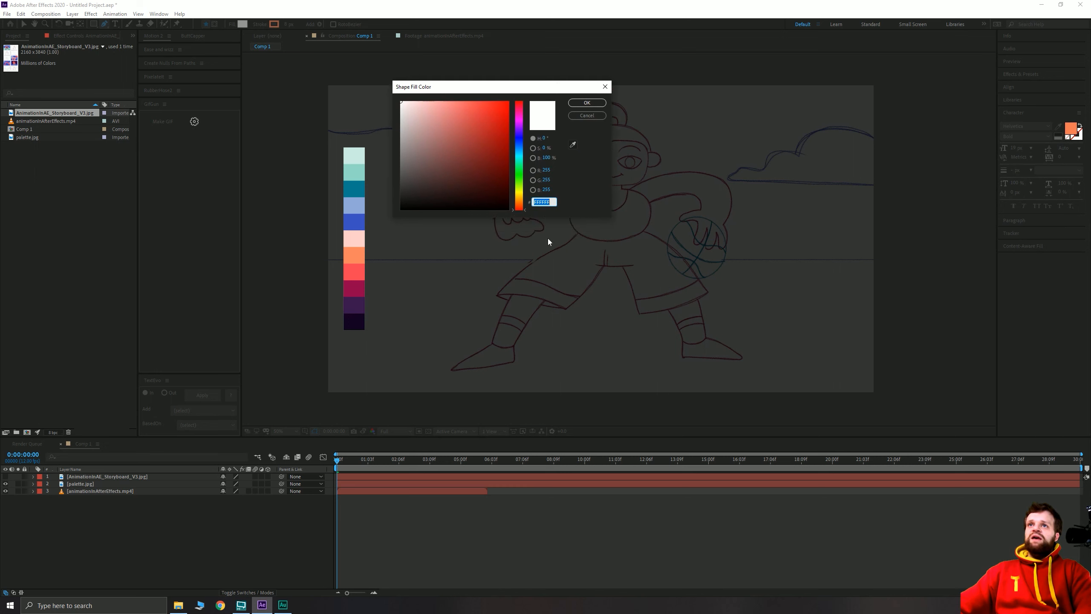
pyautogui.click(573, 144)
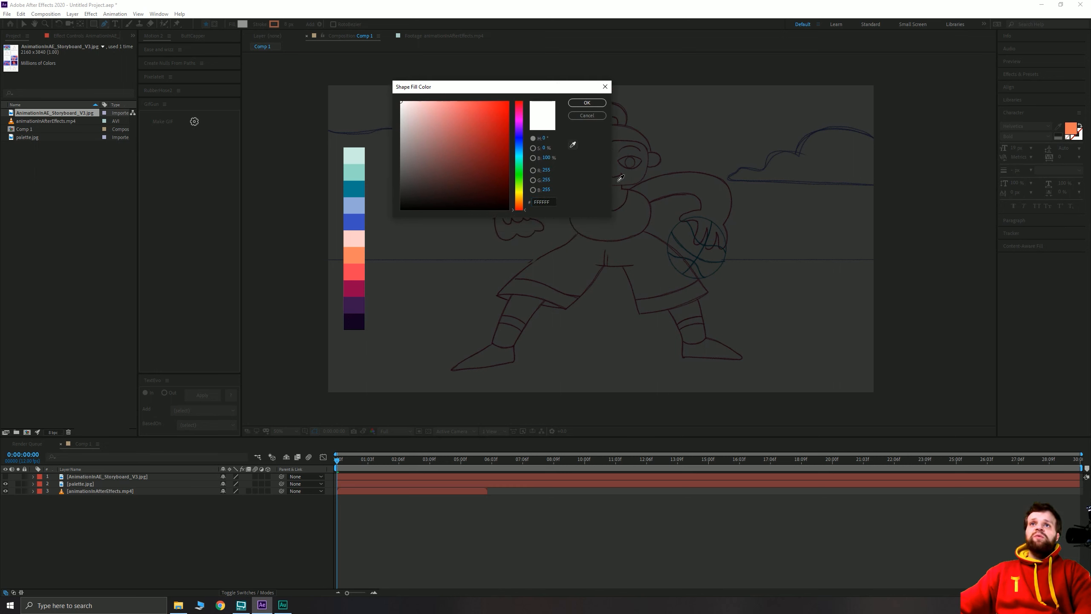
pyautogui.click(354, 255)
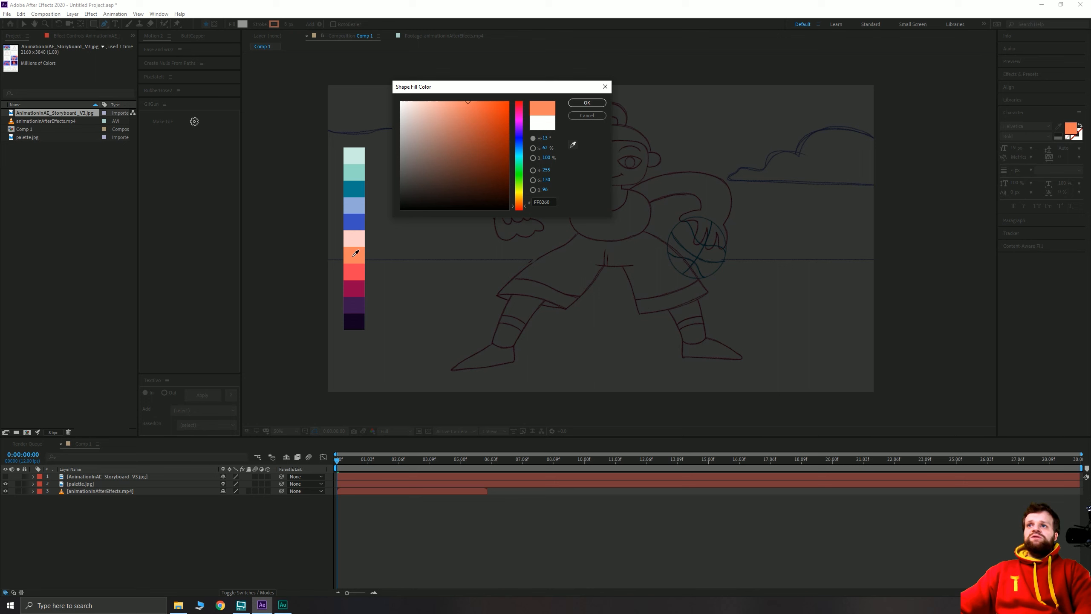
pyautogui.click(576, 104)
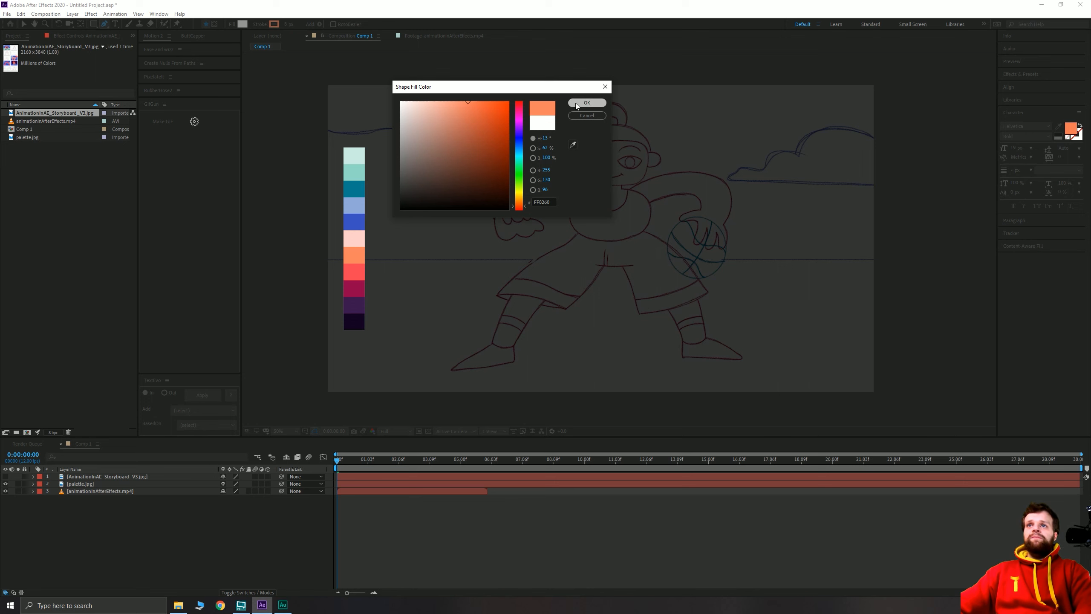
pyautogui.click(132, 526)
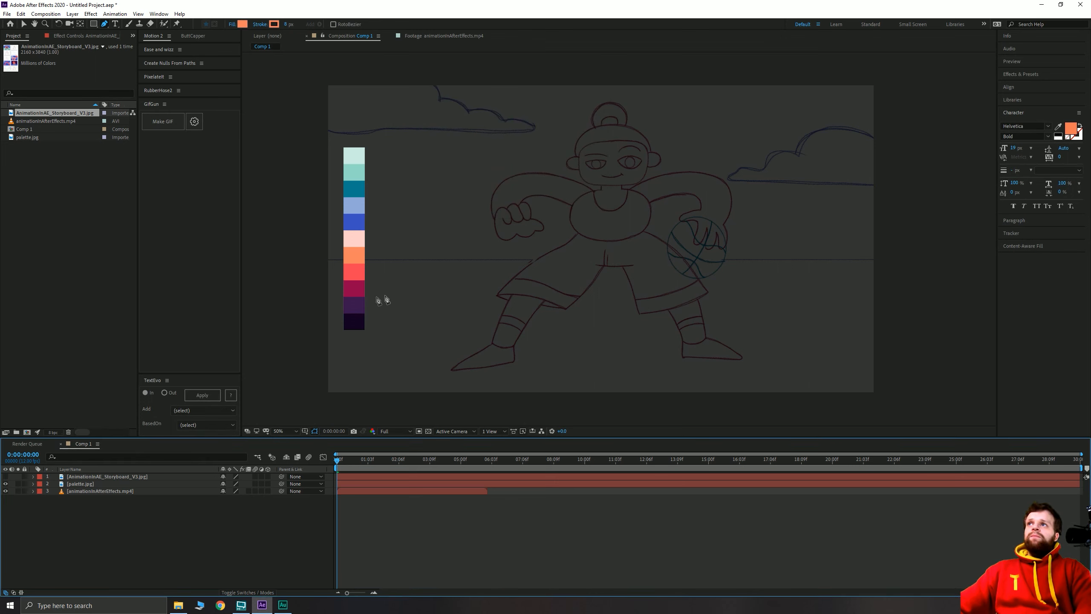
# Set the shape stroke to None for the new shapes.
pyautogui.keyDown('alt'); pyautogui.click(274, 24); pyautogui.keyUp('alt')
pyautogui.keyDown('alt'); pyautogui.click(274, 25); pyautogui.keyUp('alt')
pyautogui.keyDown('alt'); pyautogui.click(274, 24); pyautogui.keyUp('alt')
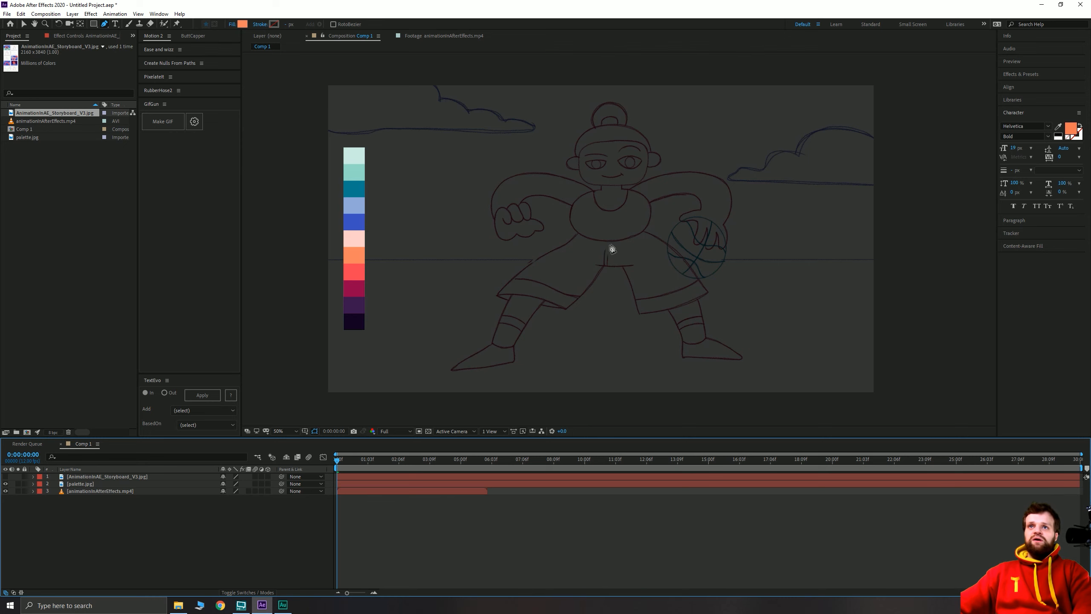
# Start the orange face shape at the forehead's centre and trace the sketch to ear level on one side, refining the curve handles.
pyautogui.scroll(2, 632, 213)
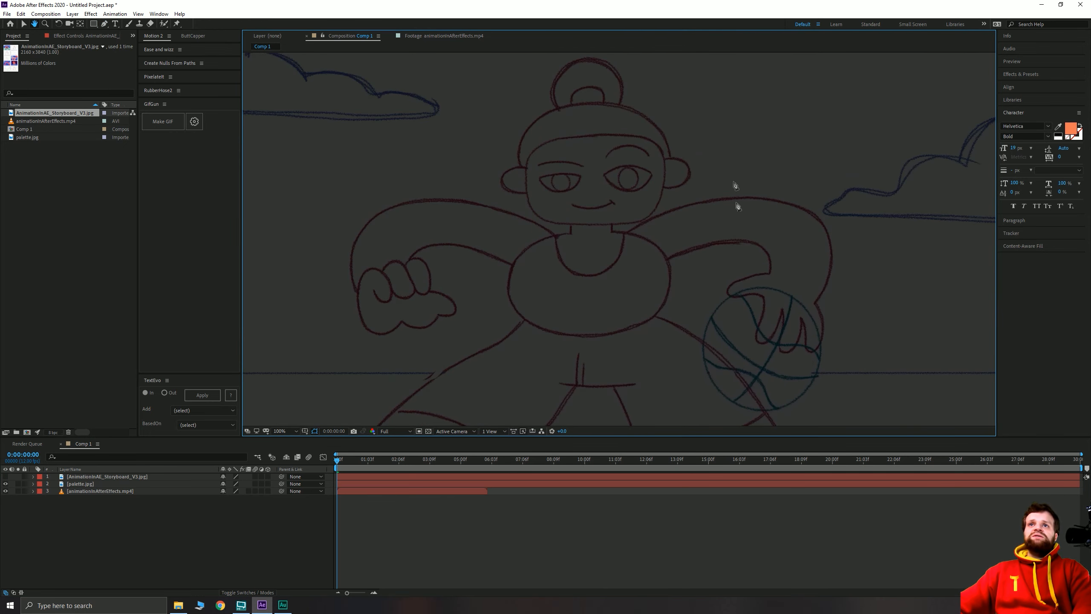
pyautogui.scroll(1, 606, 203)
pyautogui.press('space')
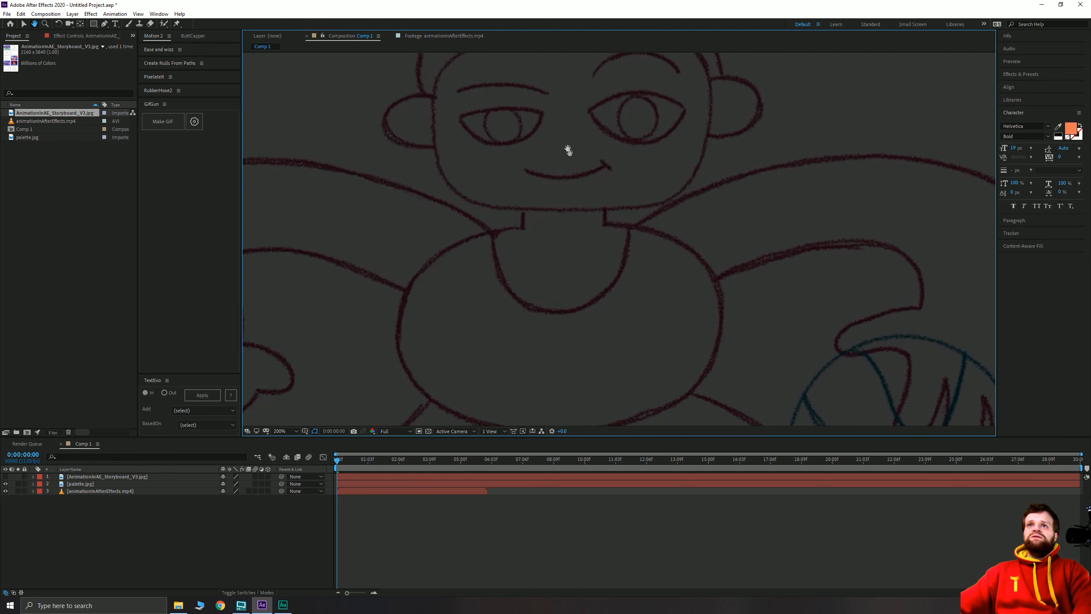
pyautogui.moveTo(567, 151); pyautogui.dragTo(606, 208)
pyautogui.click(607, 198)
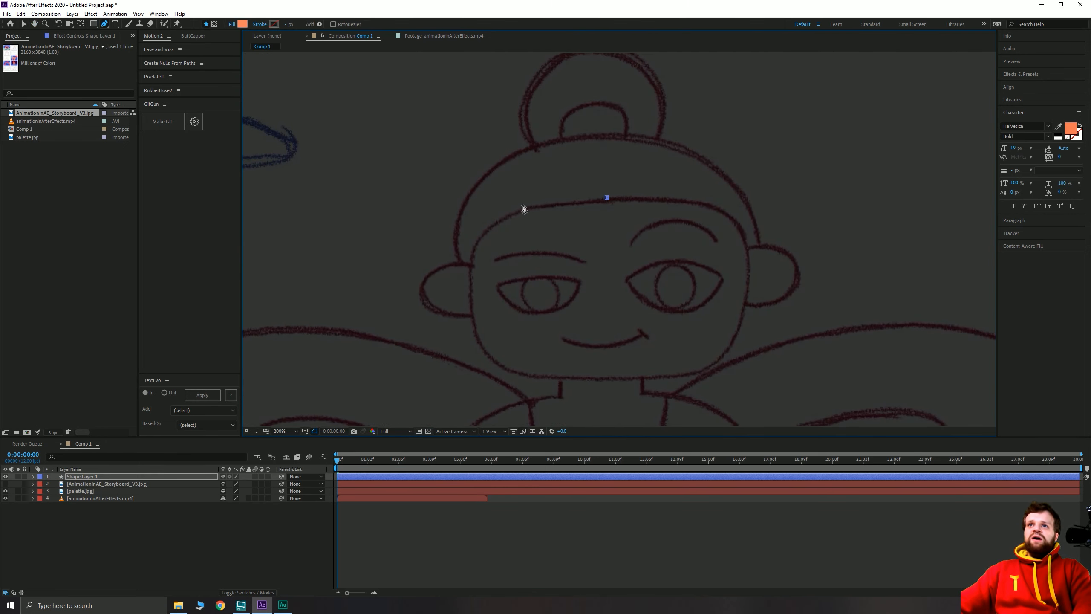
pyautogui.moveTo(506, 214); pyautogui.dragTo(483, 235)
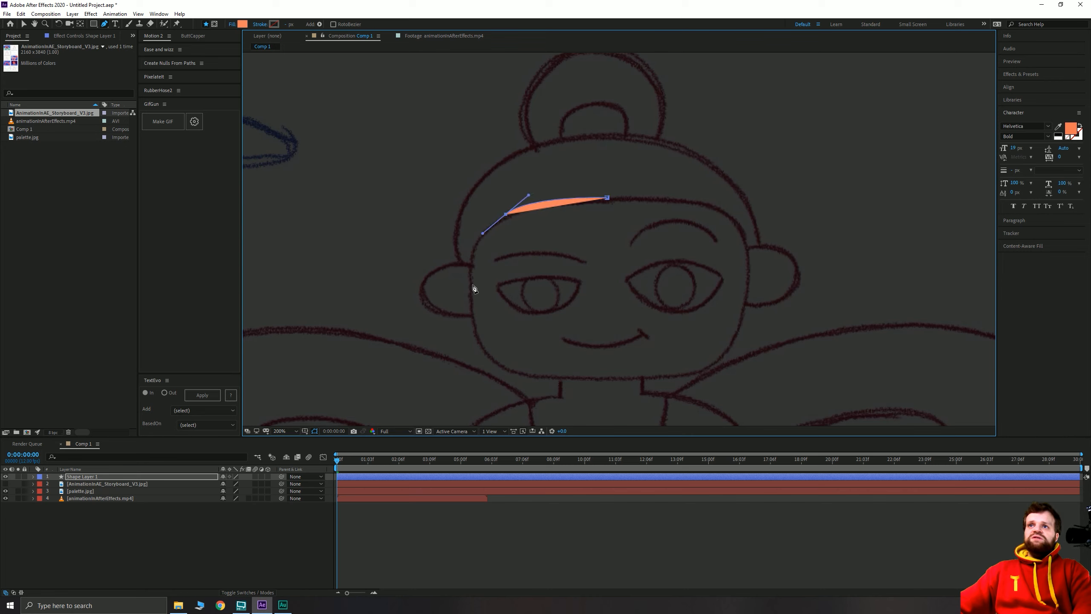
pyautogui.moveTo(470, 280); pyautogui.dragTo(470, 311)
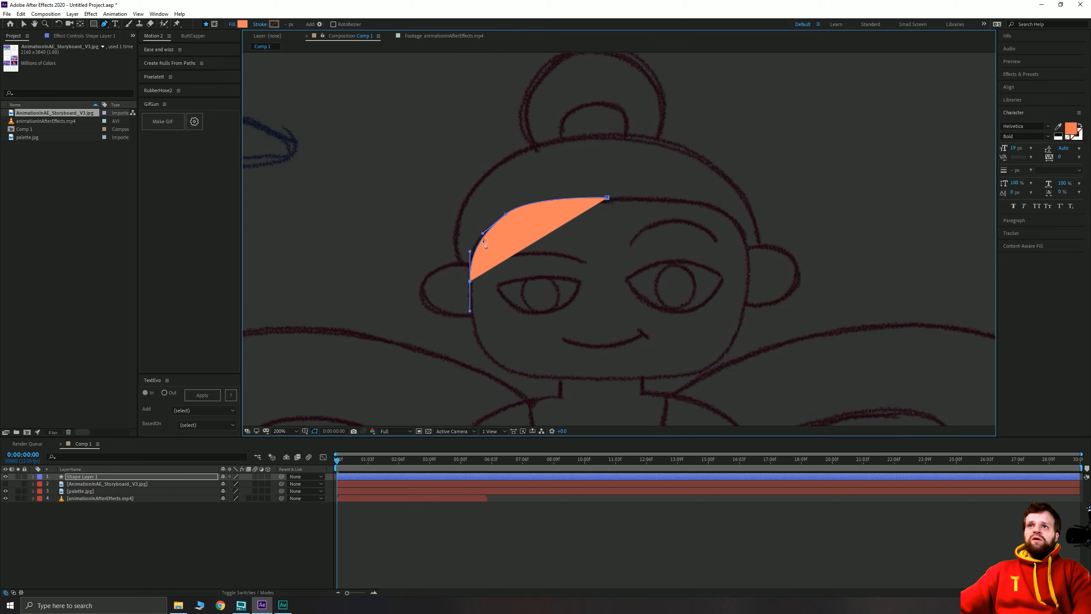
pyautogui.moveTo(482, 234); pyautogui.dragTo(473, 237)
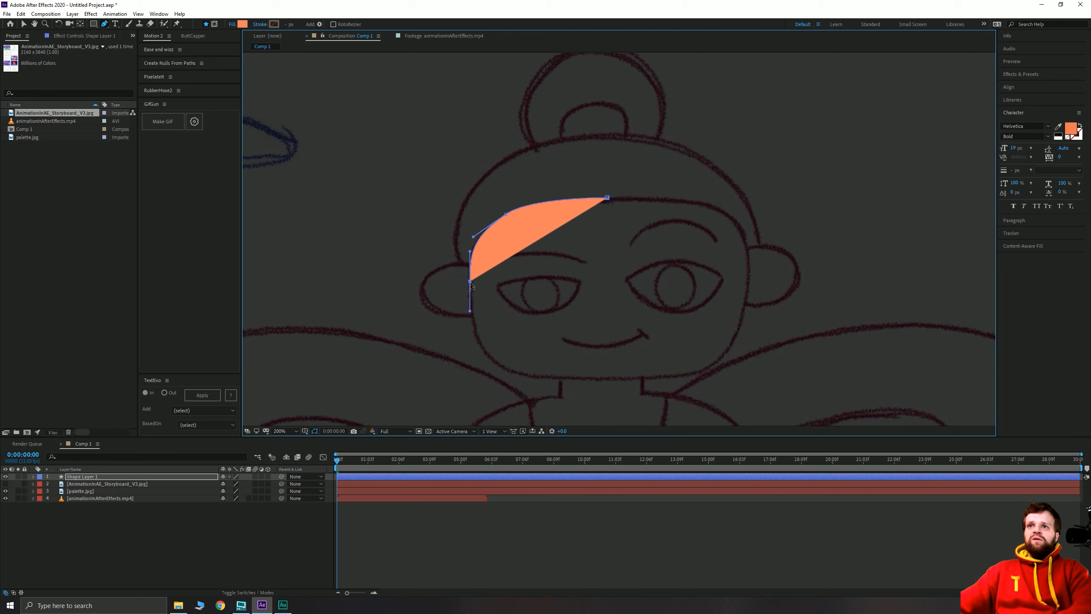
pyautogui.moveTo(470, 311)
pyautogui.mouseDown()
pyautogui.moveTo(482, 306)
pyautogui.moveTo(466, 274)
pyautogui.moveTo(466, 319)
pyautogui.moveTo(470, 309)
pyautogui.mouseUp()
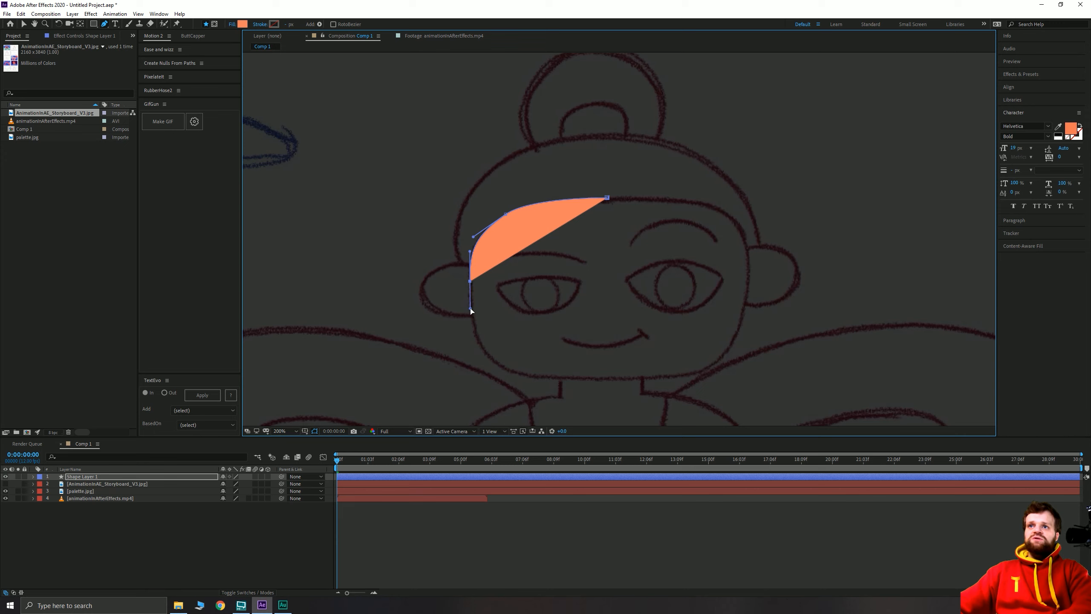
# Continue the face outline around the lower cheek to a smooth point at the middle of the chin.
pyautogui.moveTo(491, 358); pyautogui.dragTo(510, 369)
pyautogui.click(600, 378)
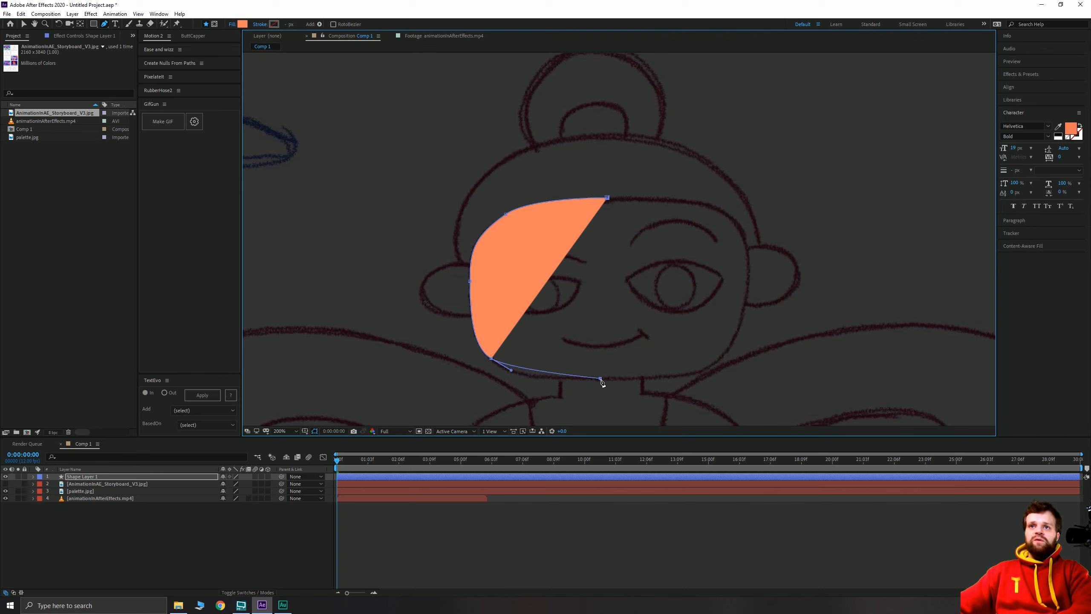
pyautogui.moveTo(601, 379); pyautogui.dragTo(648, 378)
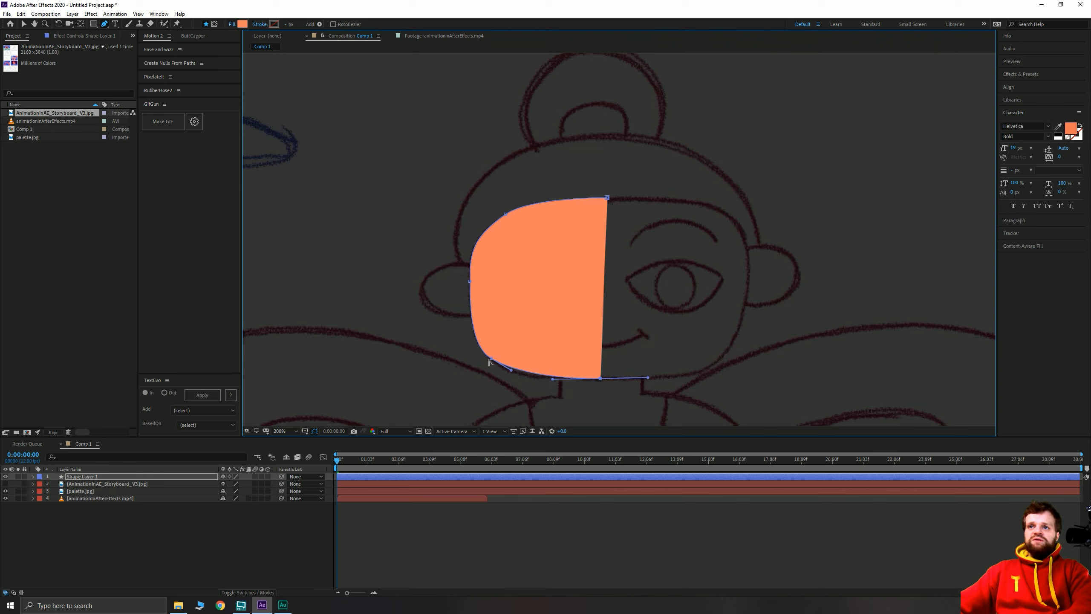
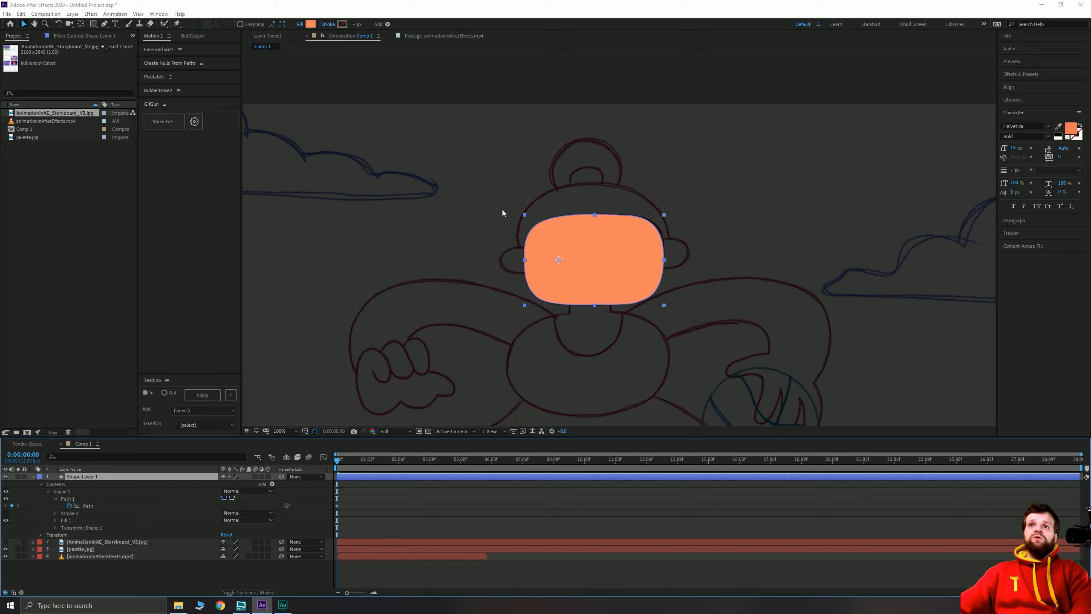
# Check the General preference for preserving constant vertex count when editing masks, and close the preferences.
pyautogui.hotkey('ctrl', 'alt', ';')
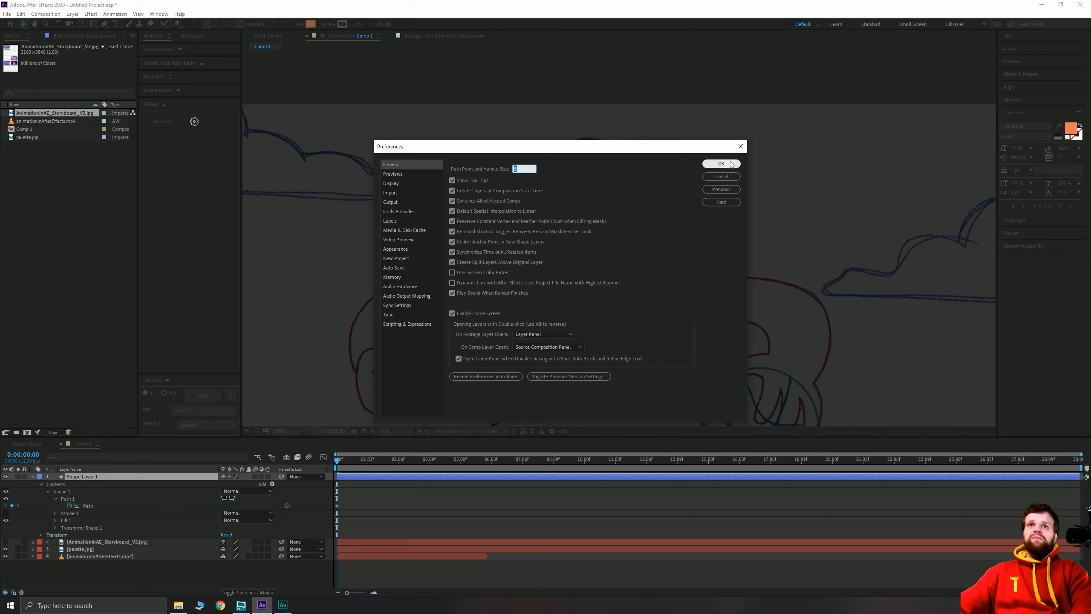
pyautogui.click(720, 164)
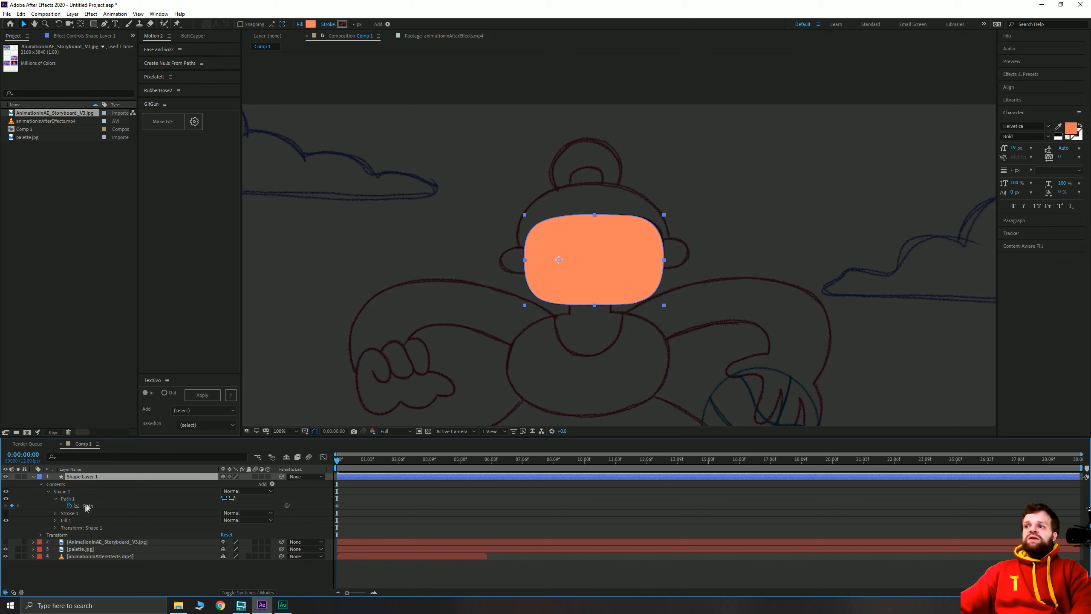
# Add a second Path keyframe to the face shape at 0:00:04:07.
pyautogui.click(87, 506)
pyautogui.moveTo(366, 469); pyautogui.dragTo(449, 462)
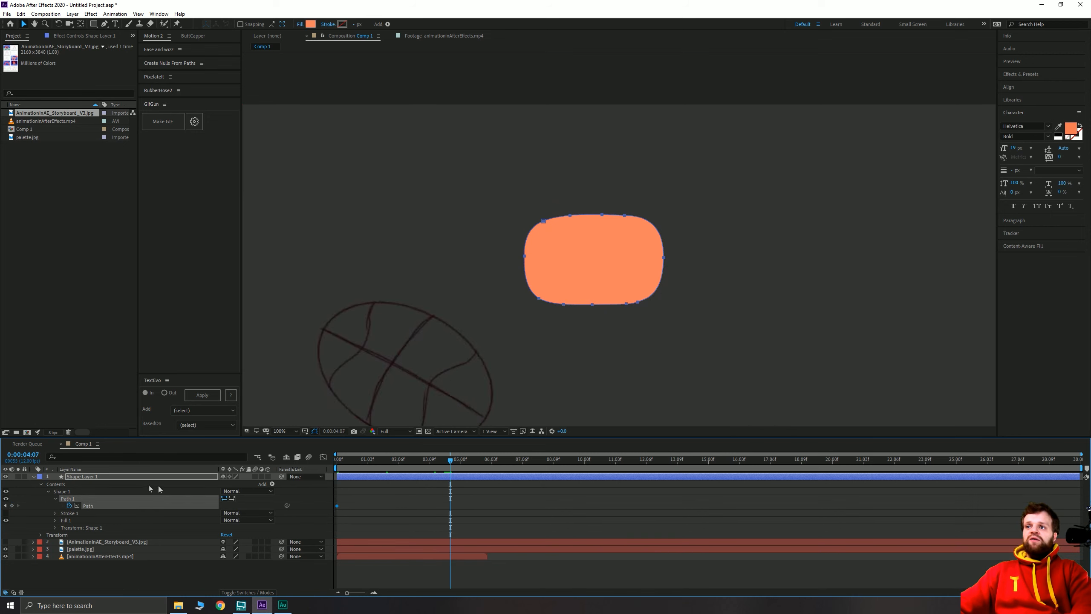
pyautogui.click(12, 506)
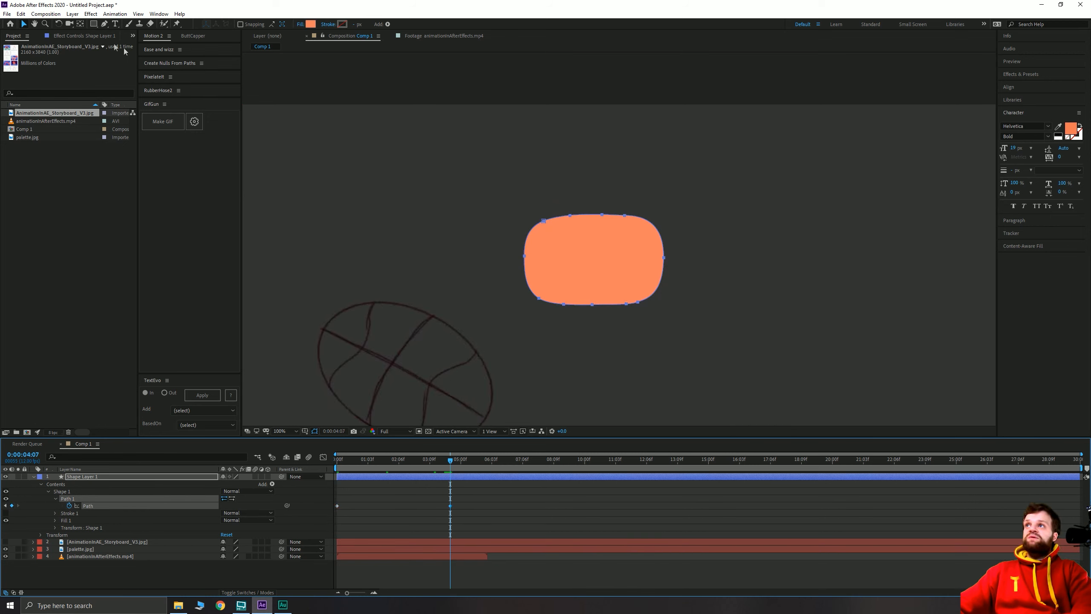
# Add a vertex to the face's top edge, pull it and the upper-right point outward, and move the upper-left point inward.
pyautogui.click(105, 24)
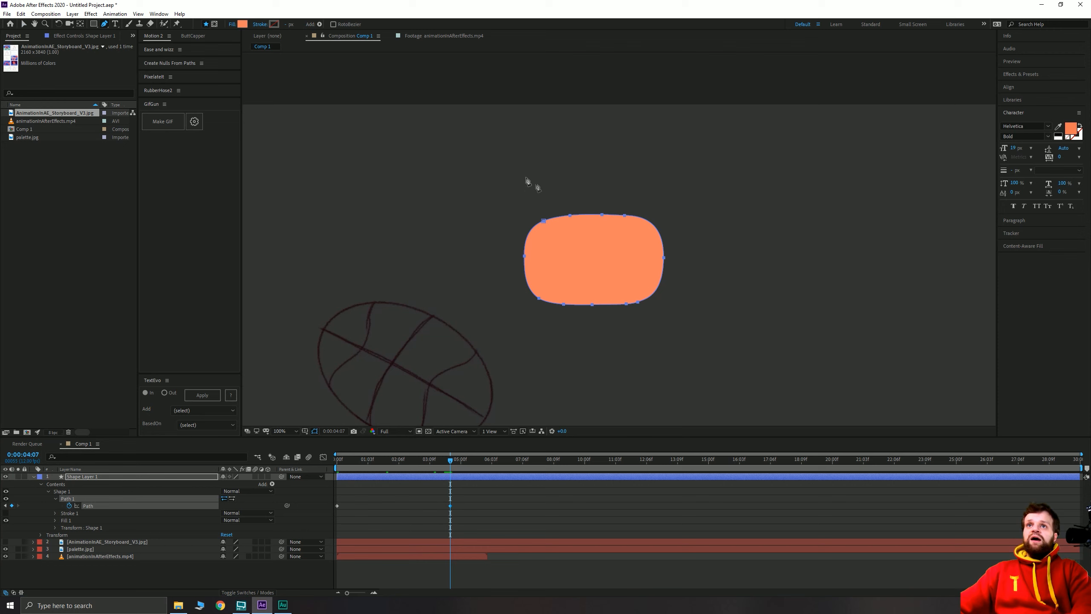
pyautogui.click(588, 215)
pyautogui.moveTo(656, 229); pyautogui.dragTo(690, 189)
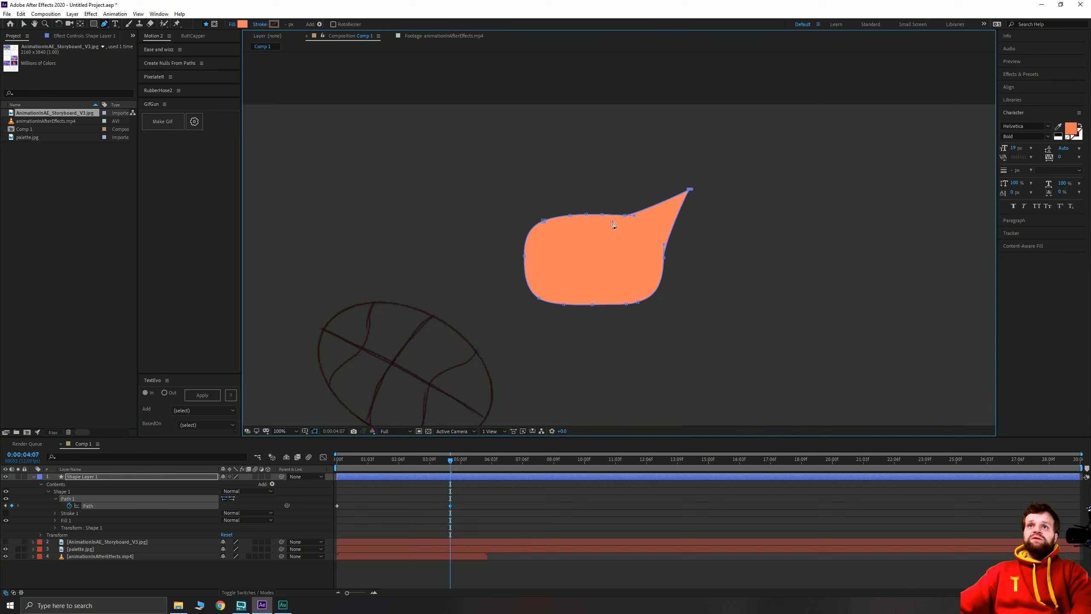
pyautogui.moveTo(587, 215); pyautogui.dragTo(568, 175)
pyautogui.moveTo(544, 220); pyautogui.dragTo(560, 270)
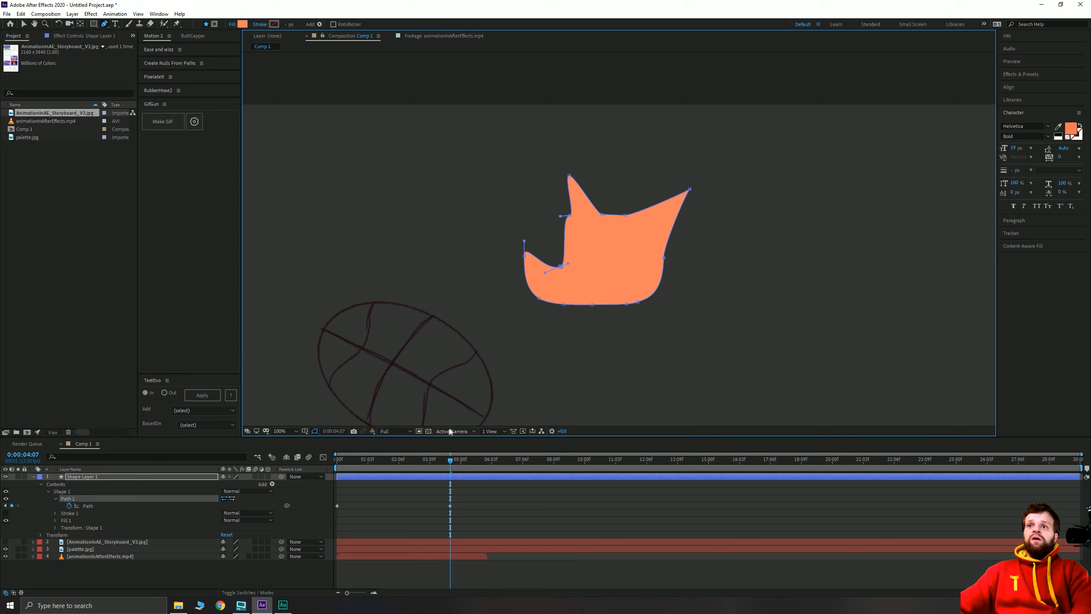
# Preview the face morph and add a vertex on the upper-left edge at the first Path keyframe.
pyautogui.press('space')
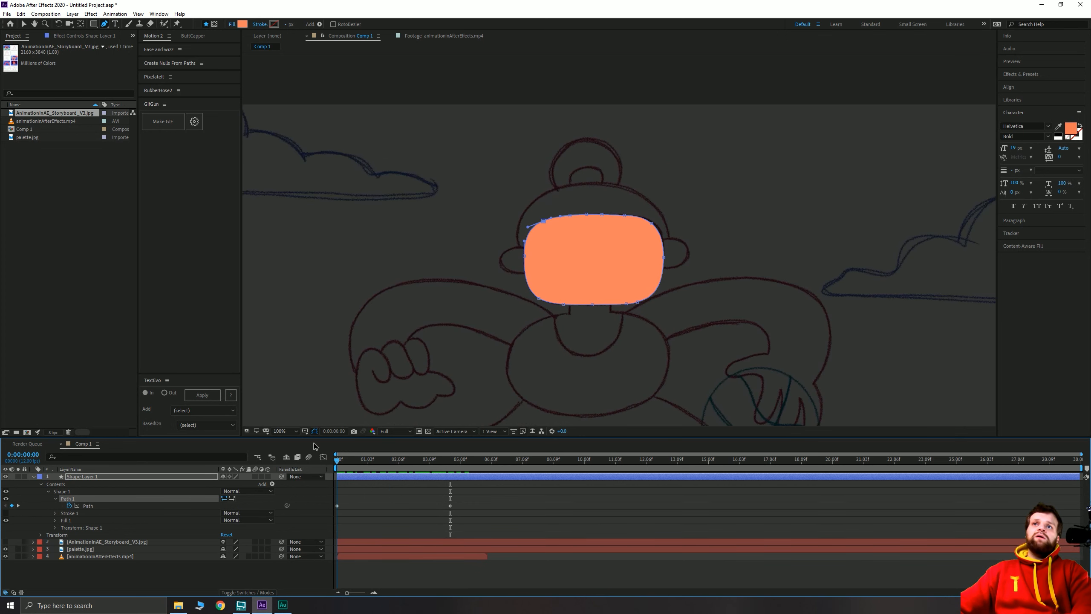
pyautogui.click(408, 513)
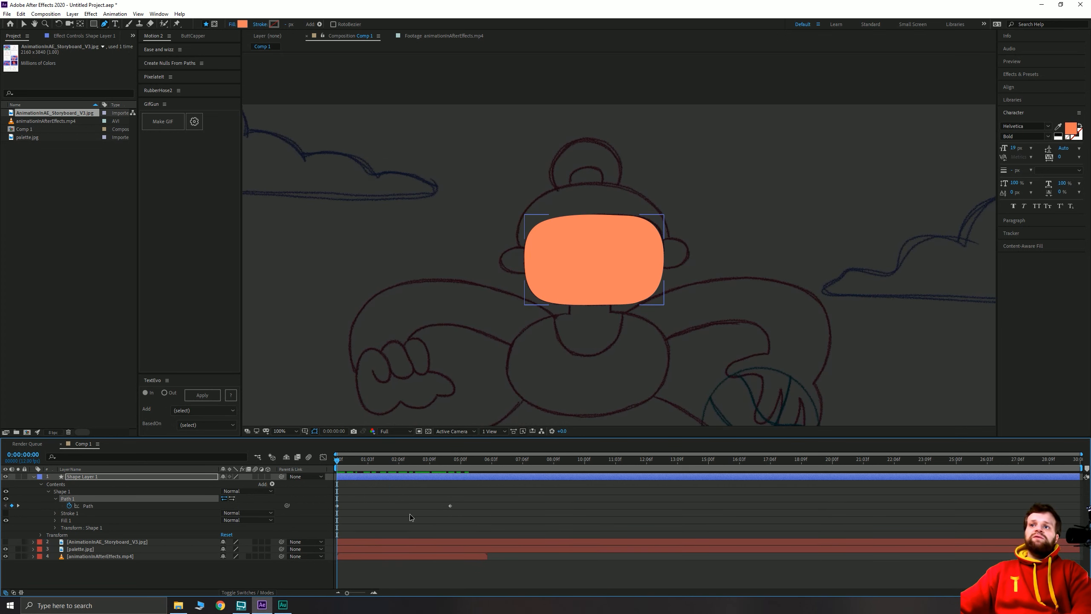
pyautogui.click(337, 508)
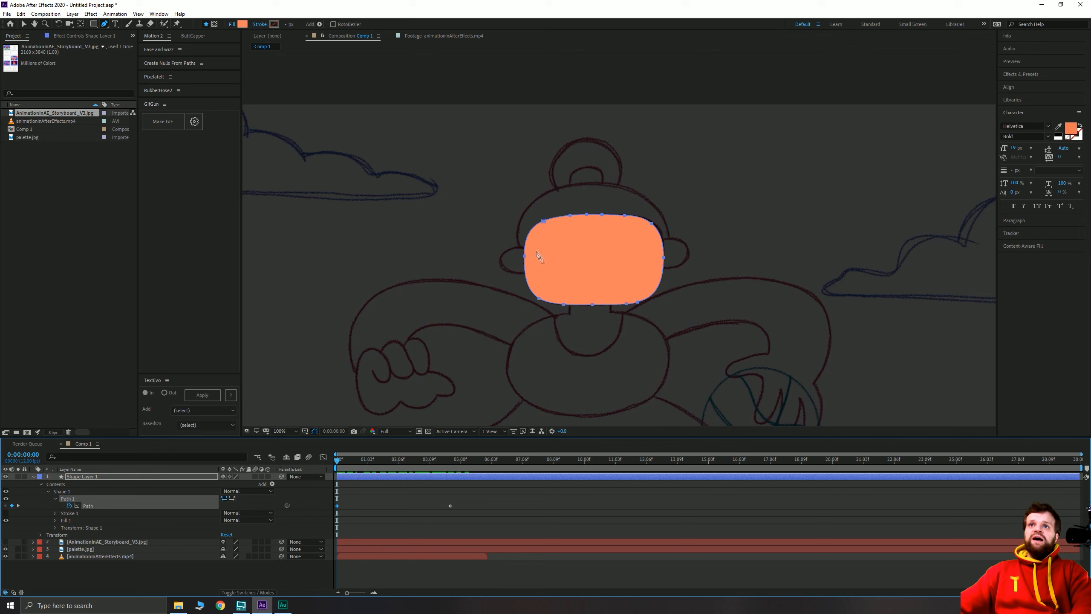
pyautogui.click(528, 239)
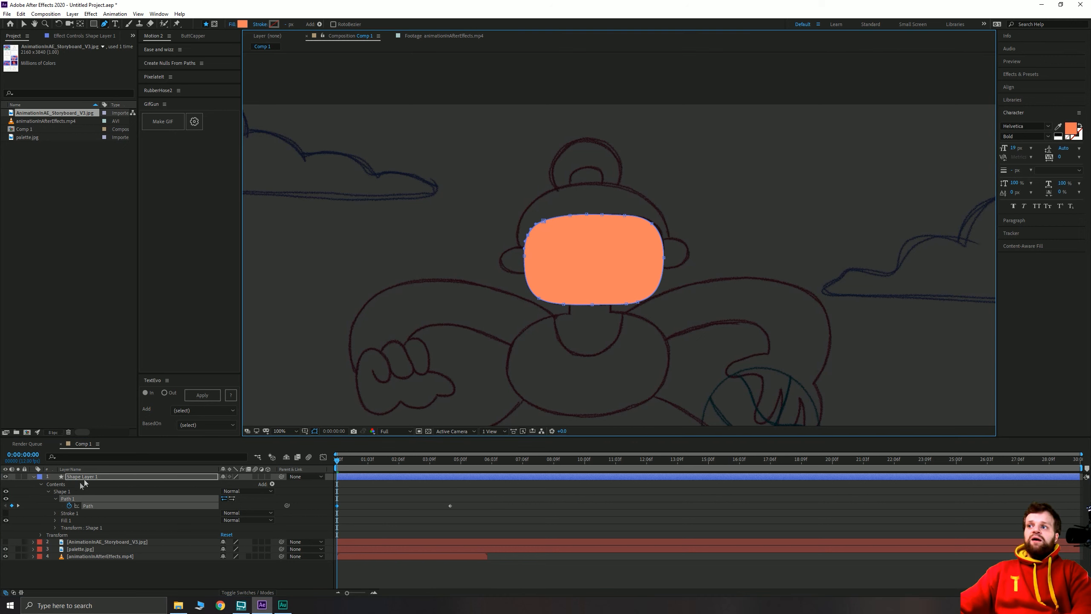
# Step between the two Path keyframes to compare the face's vertices.
pyautogui.click(20, 505)
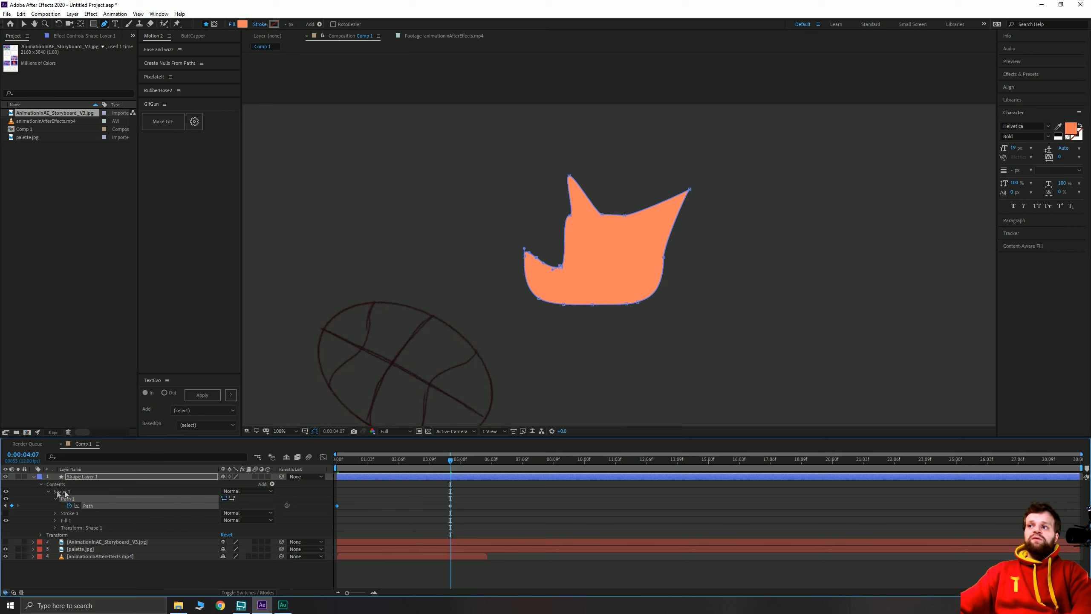
pyautogui.click(6, 506)
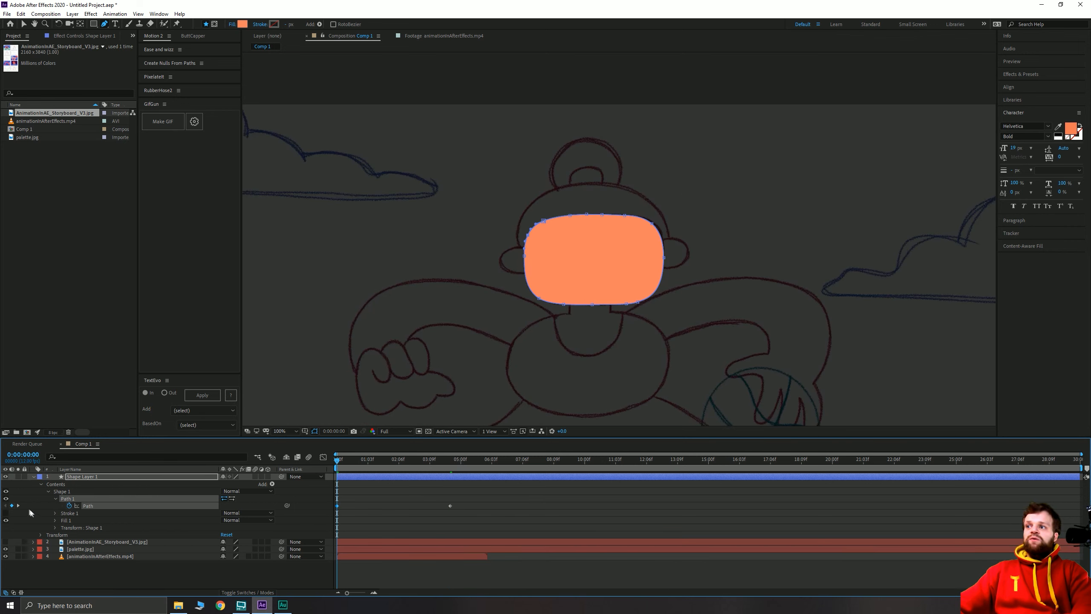
pyautogui.click(18, 506)
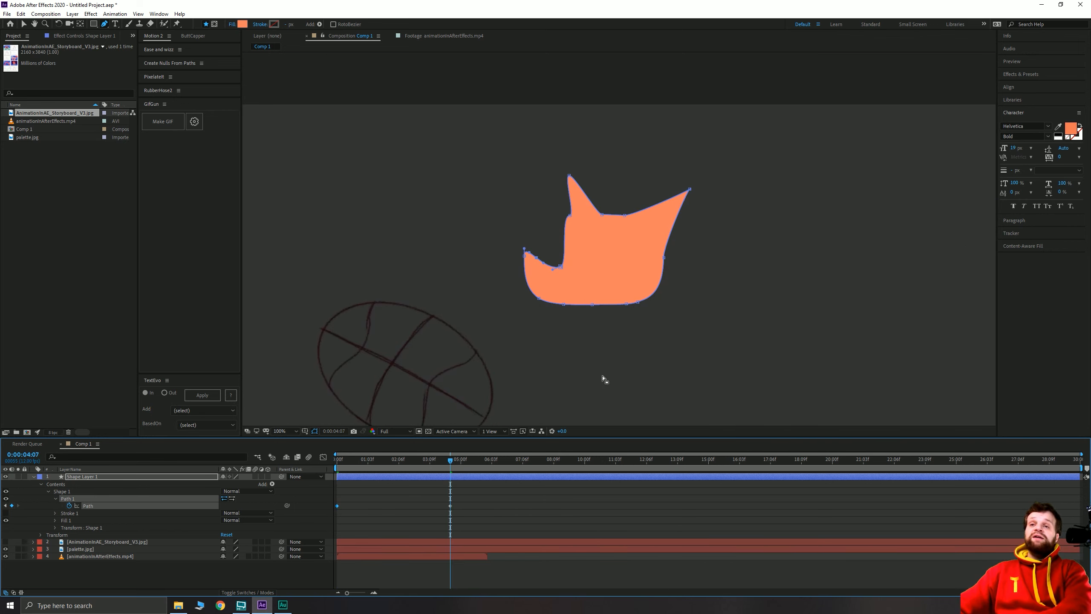
# Undo the test vertex edits and the extra Path keyframes on the face shape, back to a single starting keyframe.
pyautogui.hotkey('ctrl', 'z')
pyautogui.hotkey('ctrl', 'z')
pyautogui.hotkey('ctrl', 'z')
pyautogui.hotkey('ctrl', 'z')
pyautogui.hotkey('ctrl', 'z')
pyautogui.hotkey('ctrl', 'z')
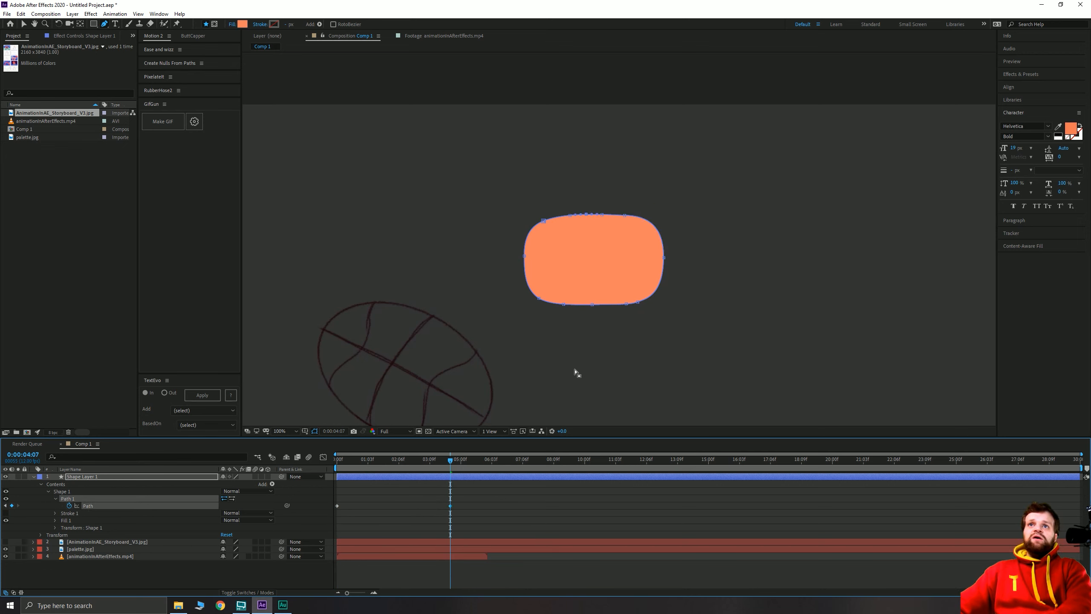
pyautogui.hotkey('ctrl', 'z')
pyautogui.hotkey('ctrl', 'z')
pyautogui.hotkey('ctrl', 'z')
pyautogui.hotkey('ctrl', 'z')
pyautogui.hotkey('ctrl', 'z')
pyautogui.hotkey('ctrl', 'z')
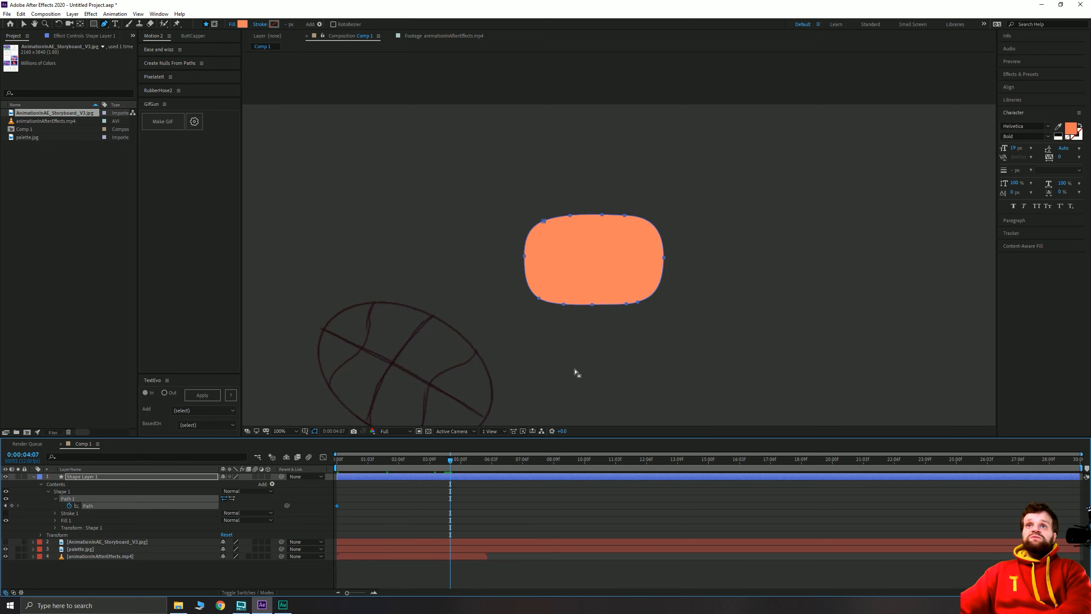
pyautogui.hotkey('ctrl', 'z')
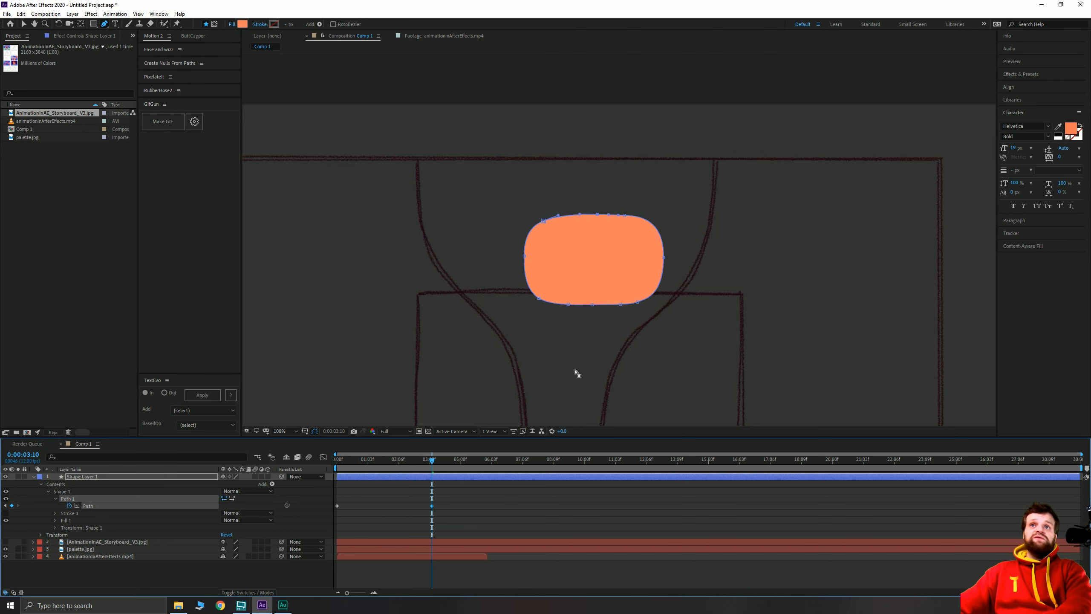
pyautogui.hotkey('ctrl', 'z')
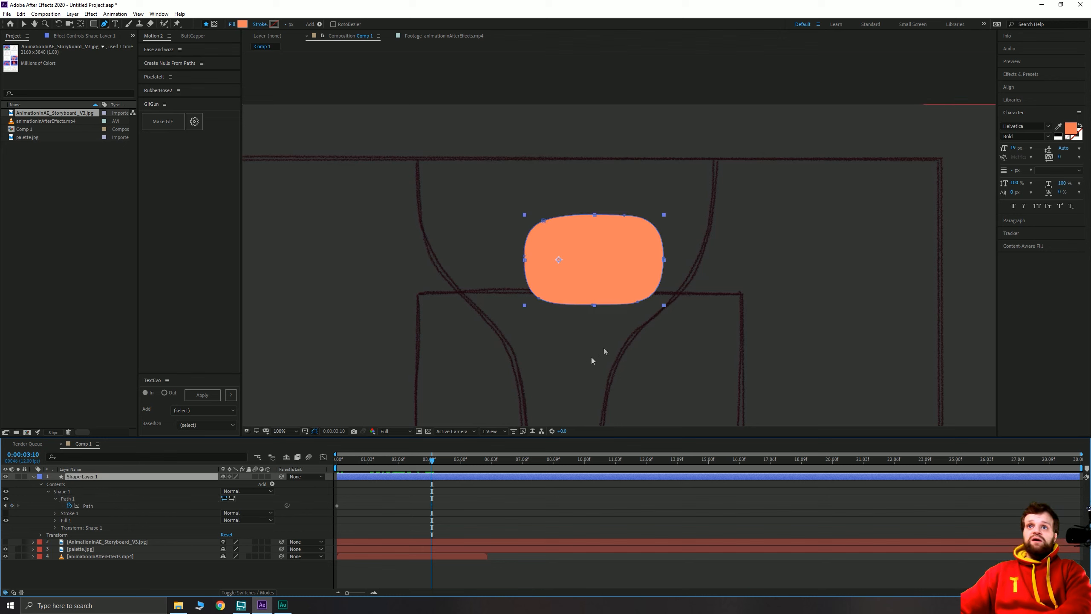
# Delete the remaining Path keyframe from the face's shape layer and collapse its properties.
pyautogui.moveTo(365, 519); pyautogui.dragTo(326, 498)
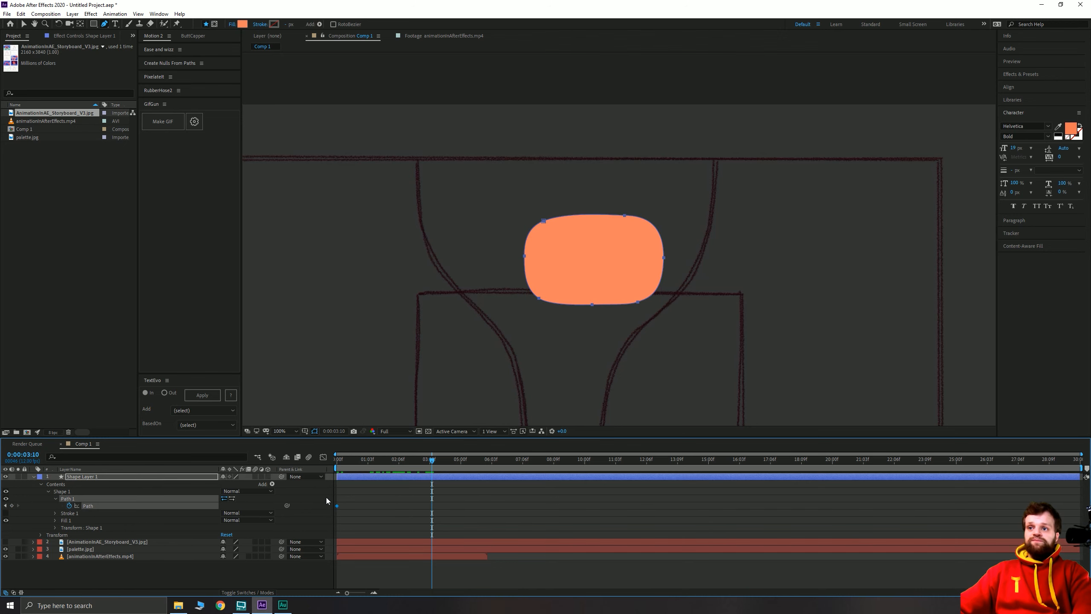
pyautogui.press('u')
pyautogui.click(375, 499)
pyautogui.click(374, 478)
pyautogui.click(337, 486)
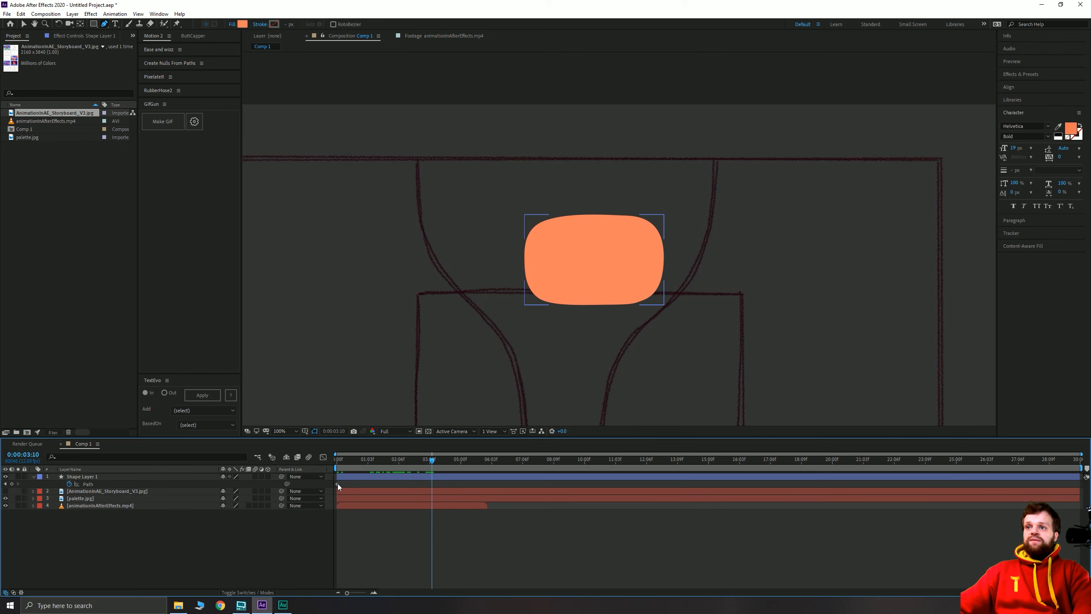
pyautogui.click(337, 484)
pyautogui.press('Delete')
pyautogui.press('u')
pyautogui.click(220, 529)
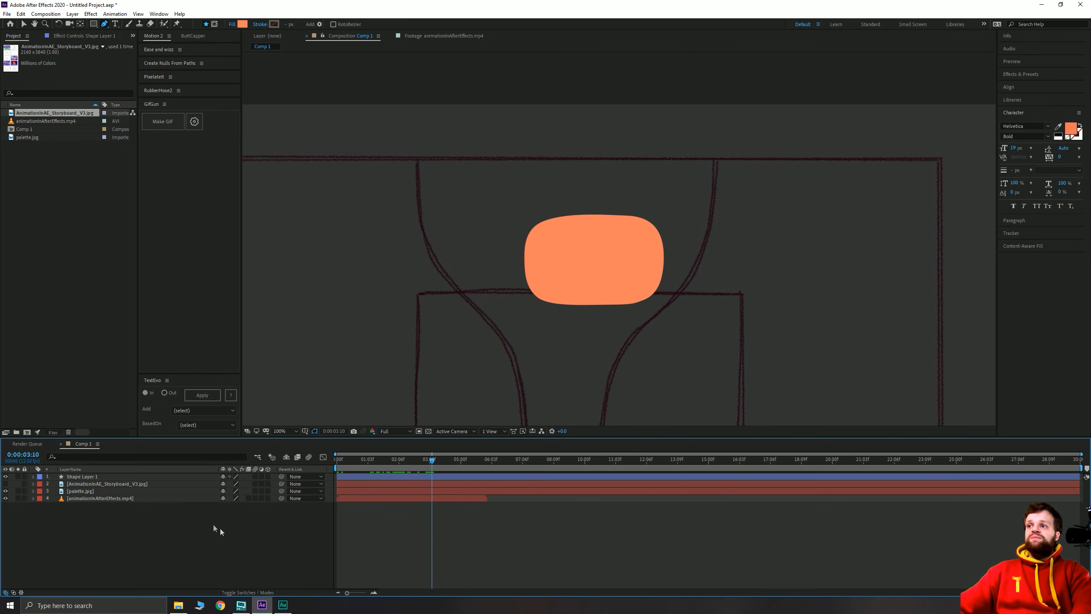
# Rename the face's shape layer to head and move it below the reference layers in the stack.
pyautogui.click(74, 477)
pyautogui.press('Return')
pyautogui.write('head')
pyautogui.press('Return')
pyautogui.click(168, 542)
pyautogui.moveTo(86, 476); pyautogui.dragTo(79, 519)
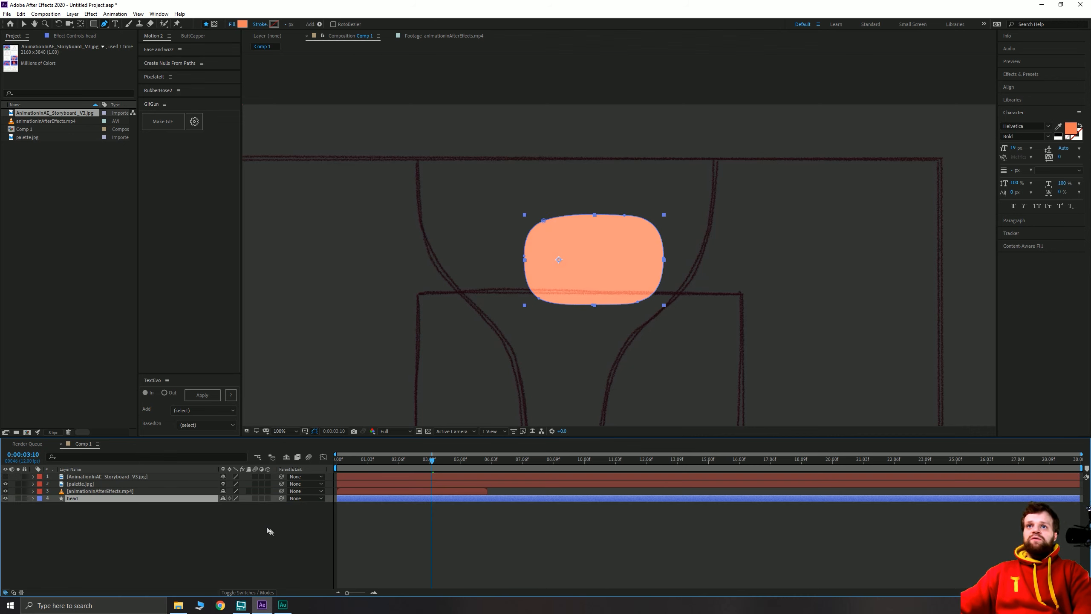
# Return to the first frame of the composition and deselect the head layer.
pyautogui.press('Home')
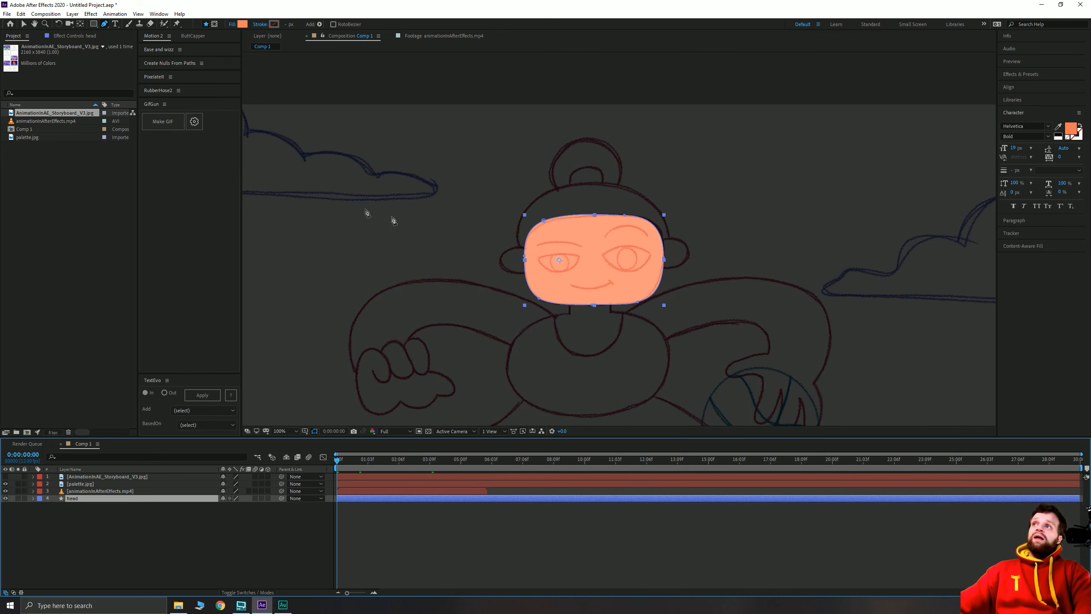
pyautogui.click(24, 26)
pyautogui.click(243, 563)
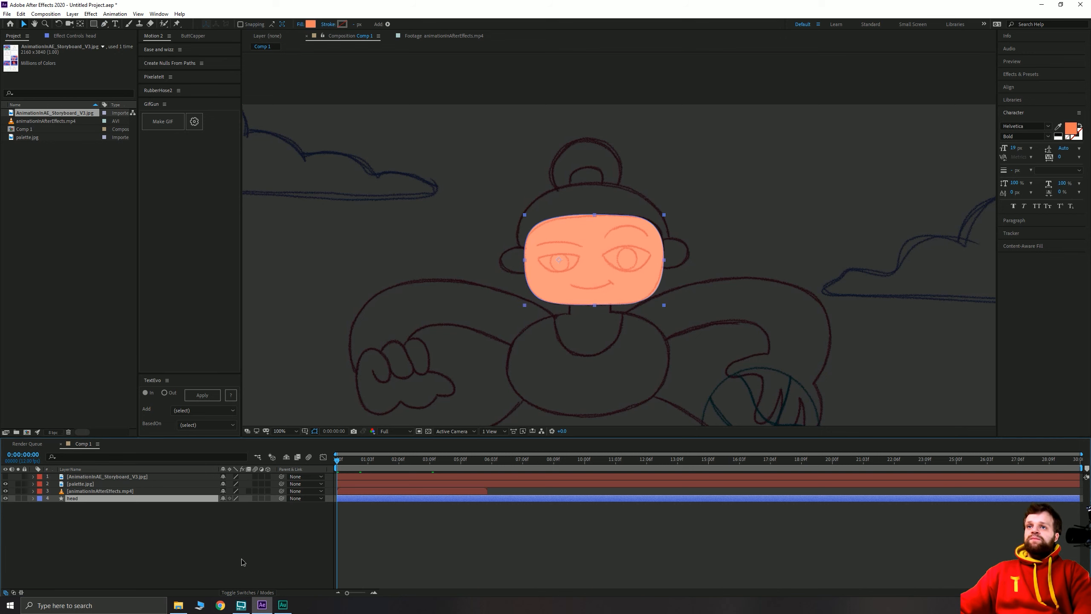
pyautogui.scroll(-1, 560, 307)
pyautogui.moveTo(565, 245); pyautogui.dragTo(546, 259)
pyautogui.scroll(4, 584, 269)
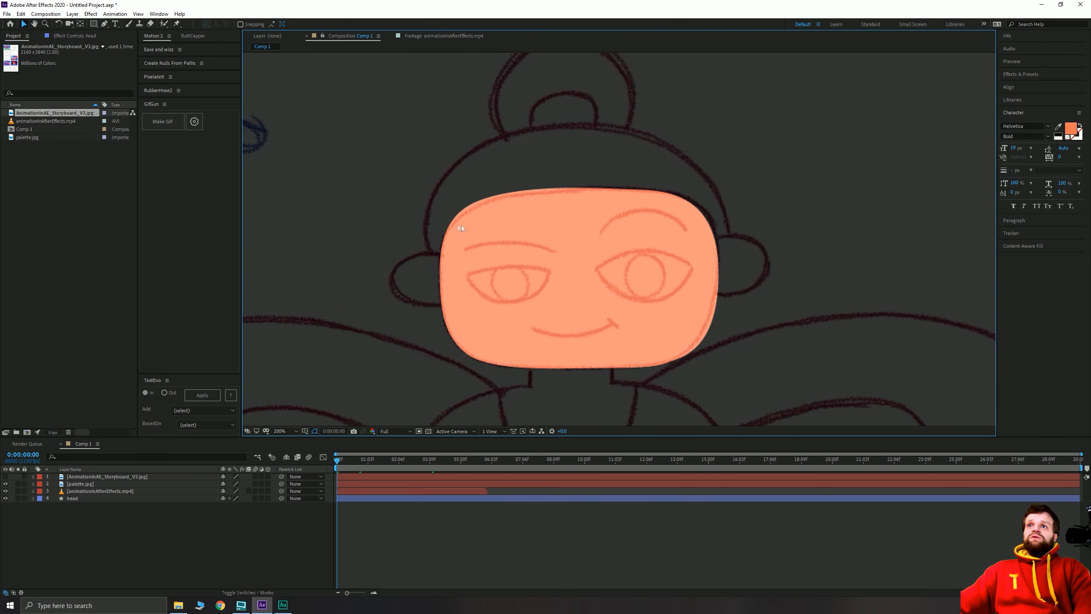
pyautogui.moveTo(501, 142); pyautogui.dragTo(506, 163)
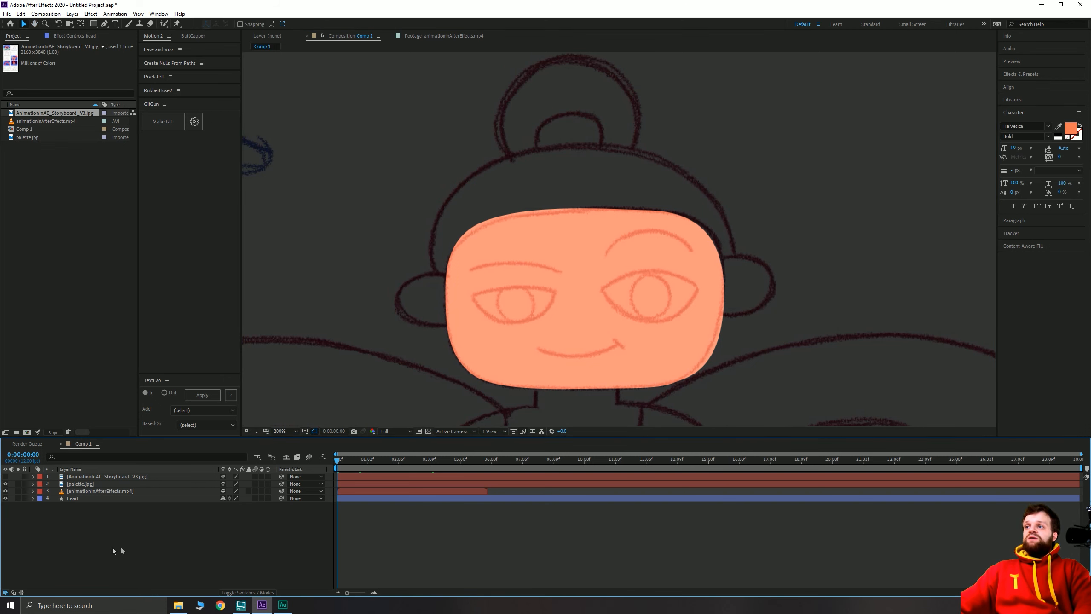
# Trace the sketched ear beside the winking-side eye as a closed orange pen shape, tucking its inner edge behind the face outline.
pyautogui.click(104, 23)
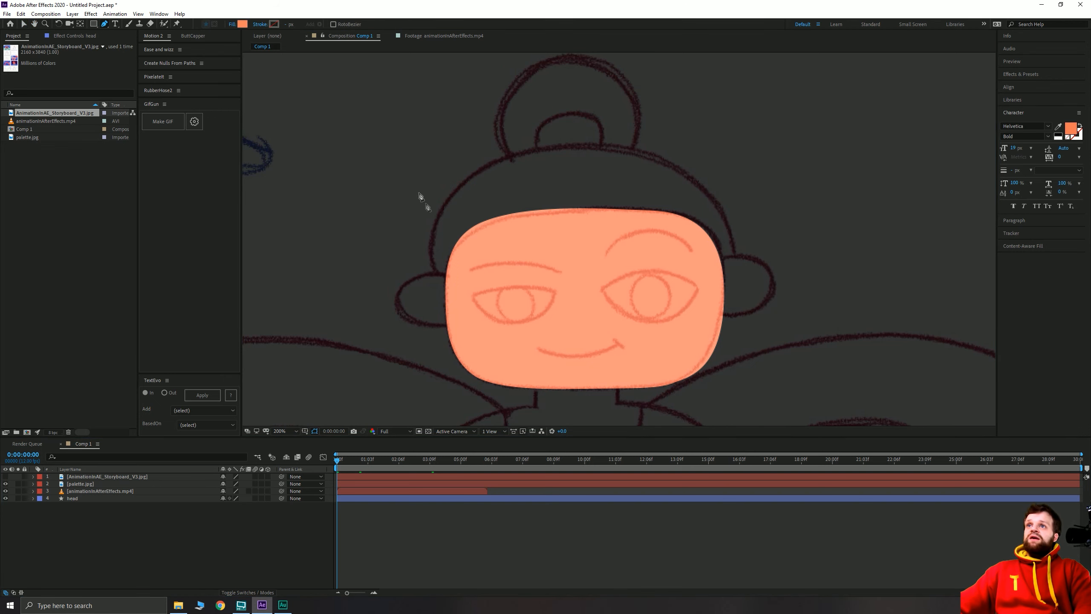
pyautogui.scroll(2, 434, 292)
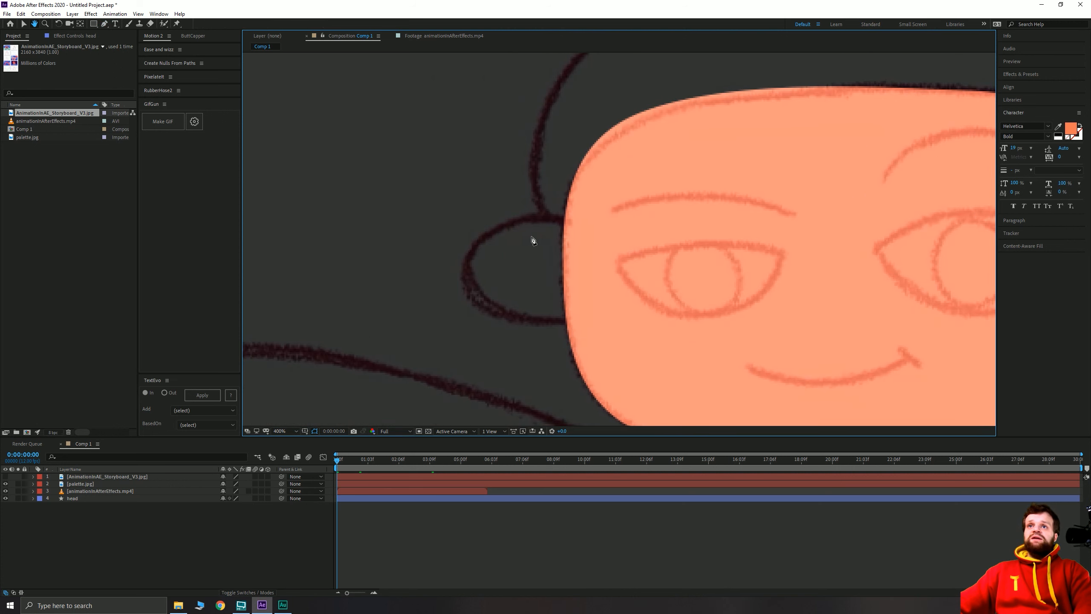
pyautogui.click(585, 219)
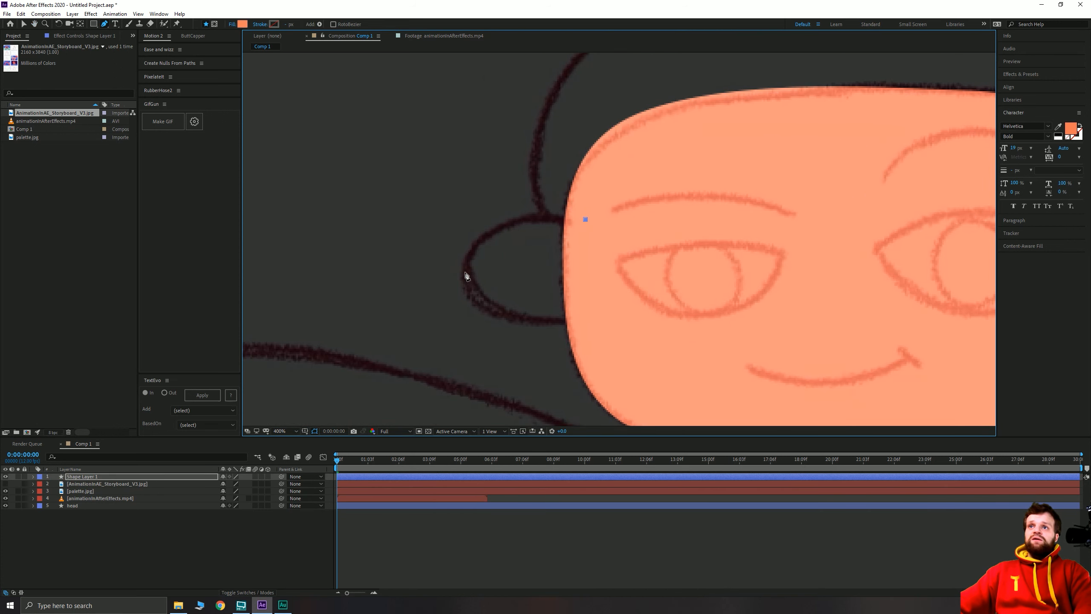
pyautogui.moveTo(465, 271); pyautogui.dragTo(461, 345)
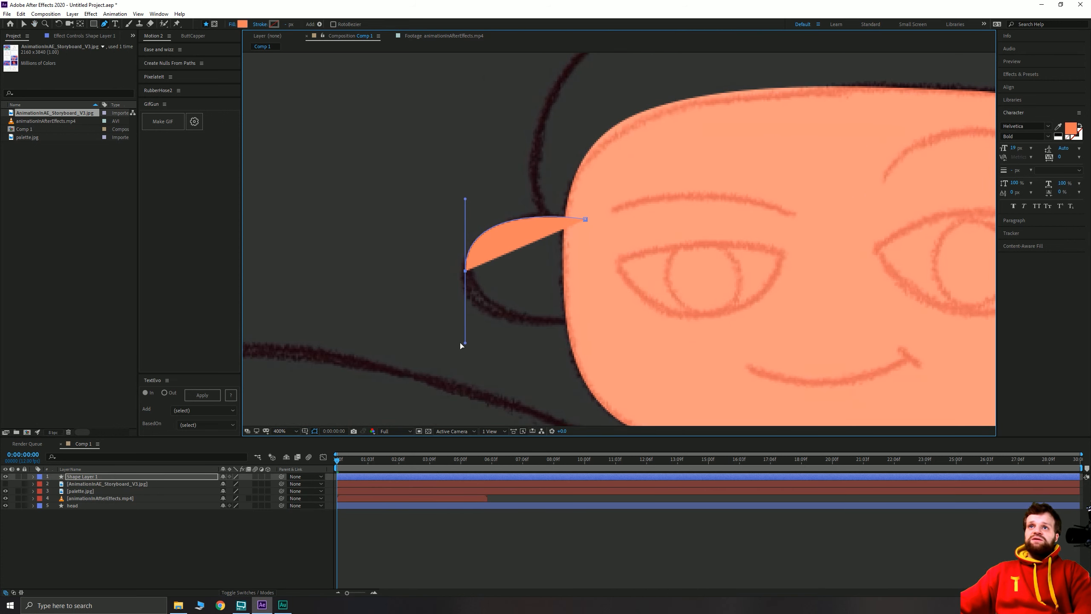
pyautogui.click(591, 318)
pyautogui.click(585, 220)
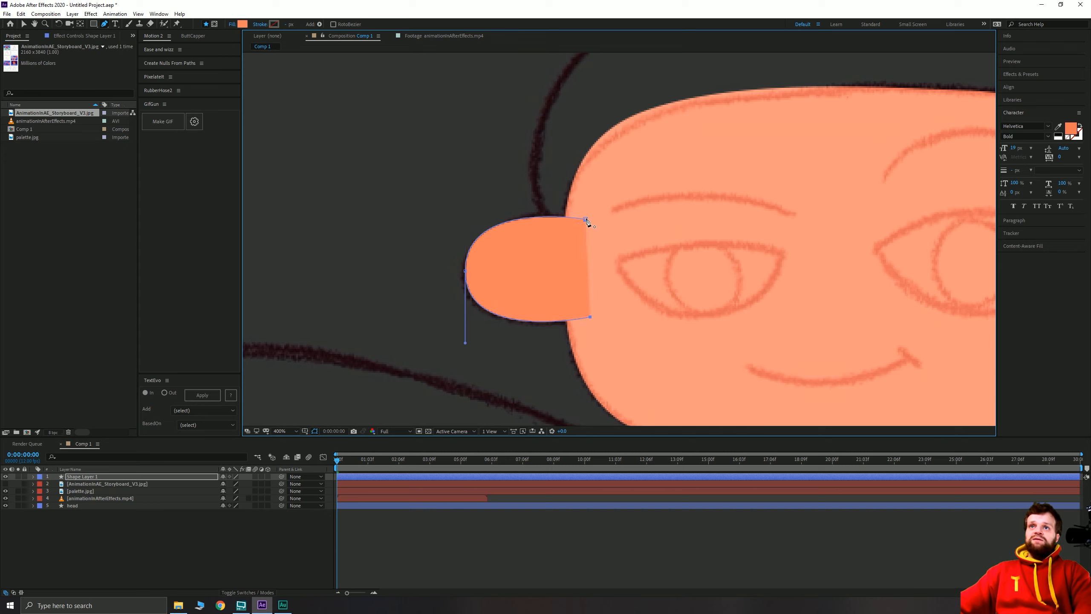
# Rename the new ear layer to earL and move it beneath the head layer.
pyautogui.click(24, 24)
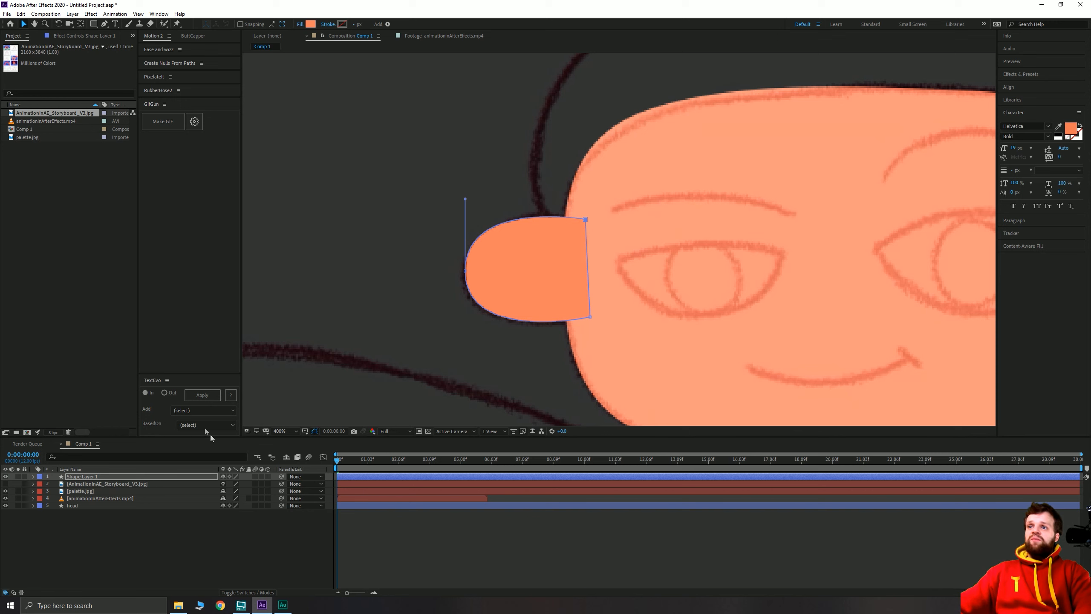
pyautogui.click(92, 476)
pyautogui.press('Return')
pyautogui.write('earL')
pyautogui.press('Return')
pyautogui.moveTo(76, 480); pyautogui.dragTo(80, 531)
pyautogui.click(291, 552)
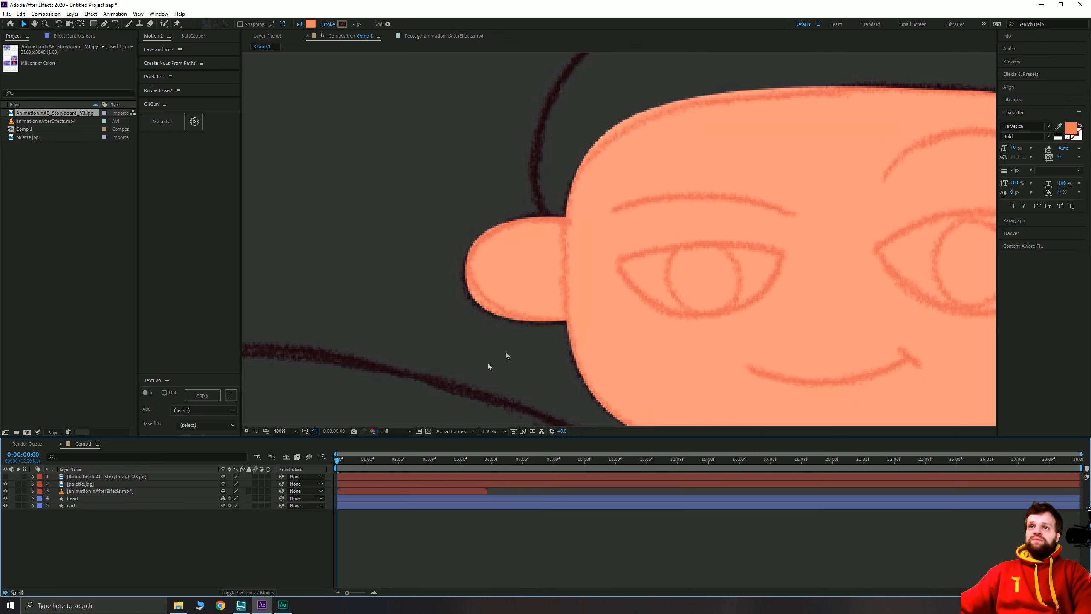
# Move the head's anchor point to the chin and earL's anchor point to where the ear meets the head.
pyautogui.scroll(-2, 487, 363)
pyautogui.click(76, 499)
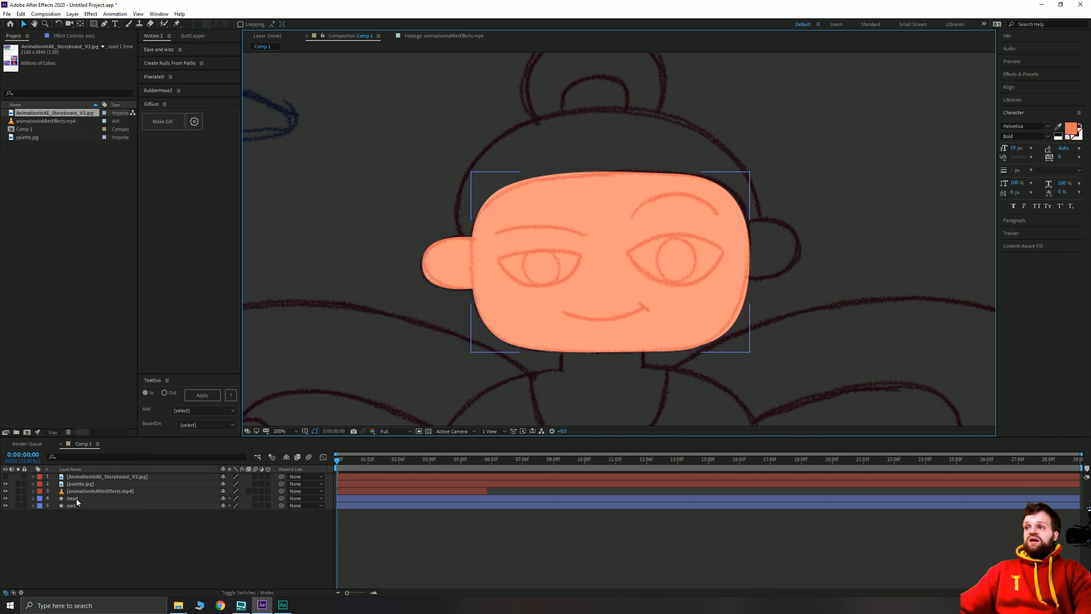
pyautogui.click(76, 499)
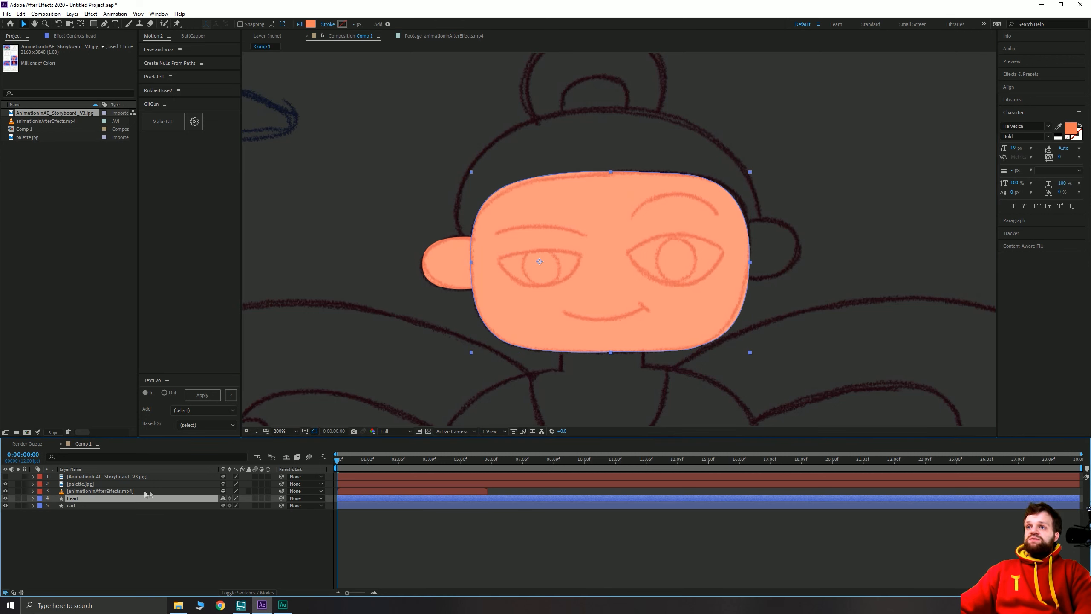
pyautogui.click(79, 25)
pyautogui.moveTo(538, 260); pyautogui.dragTo(609, 349)
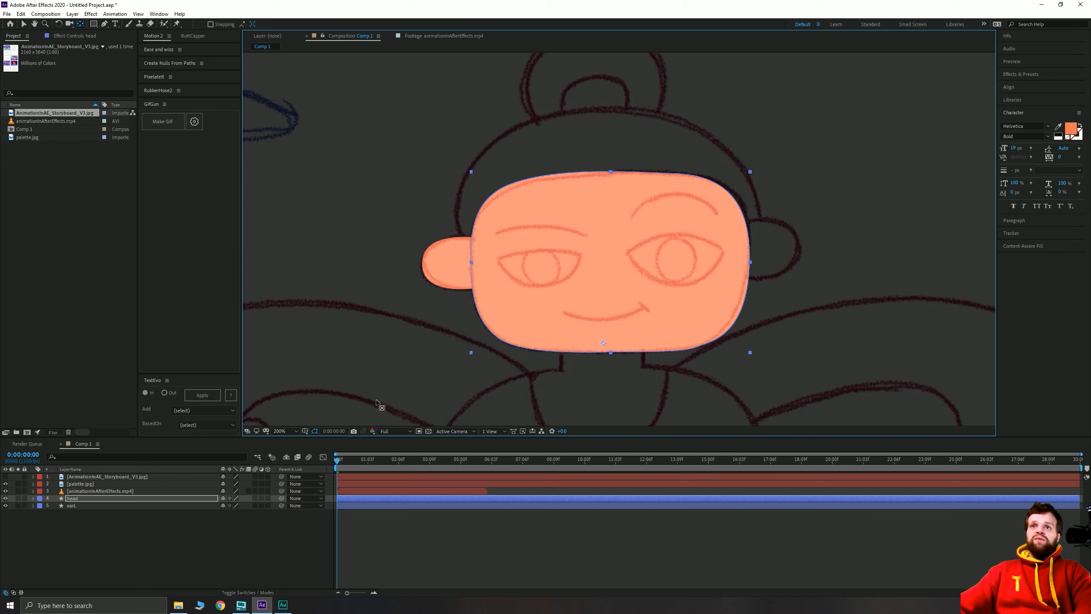
pyautogui.click(70, 506)
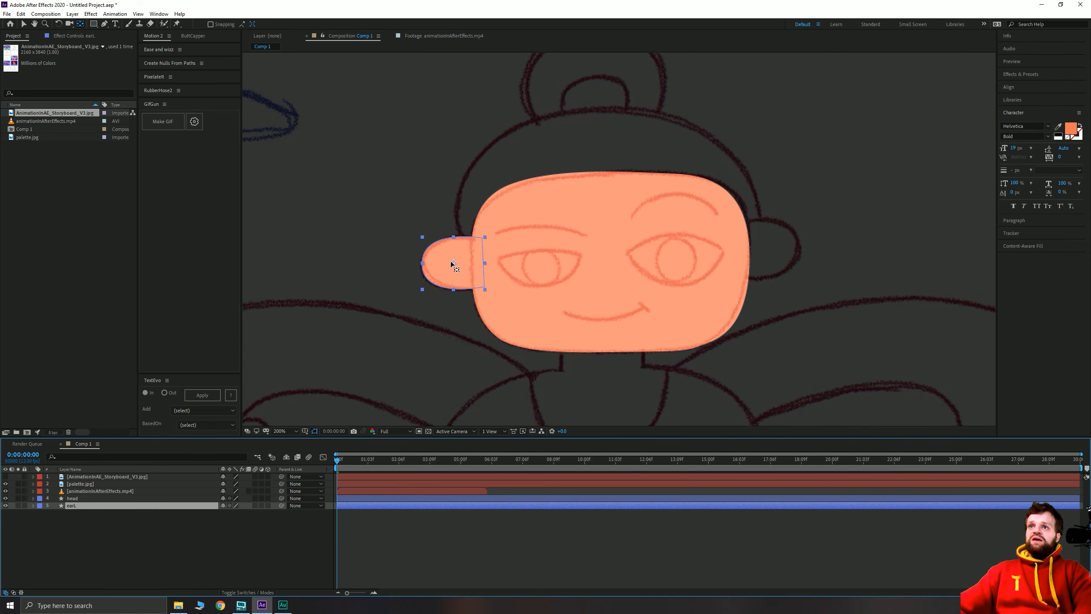
pyautogui.moveTo(452, 262); pyautogui.dragTo(478, 263)
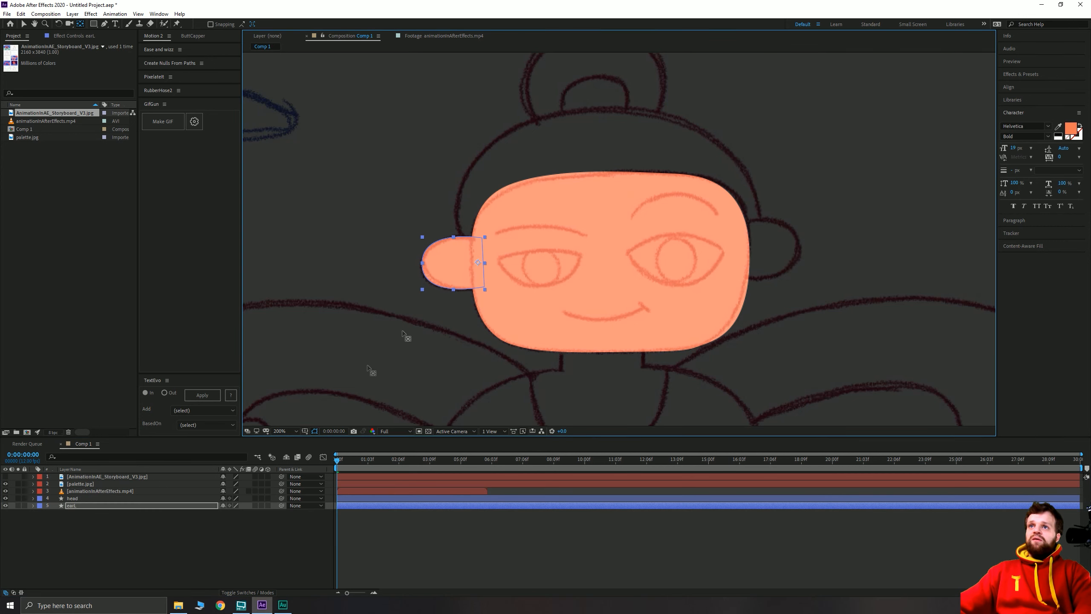
pyautogui.click(103, 538)
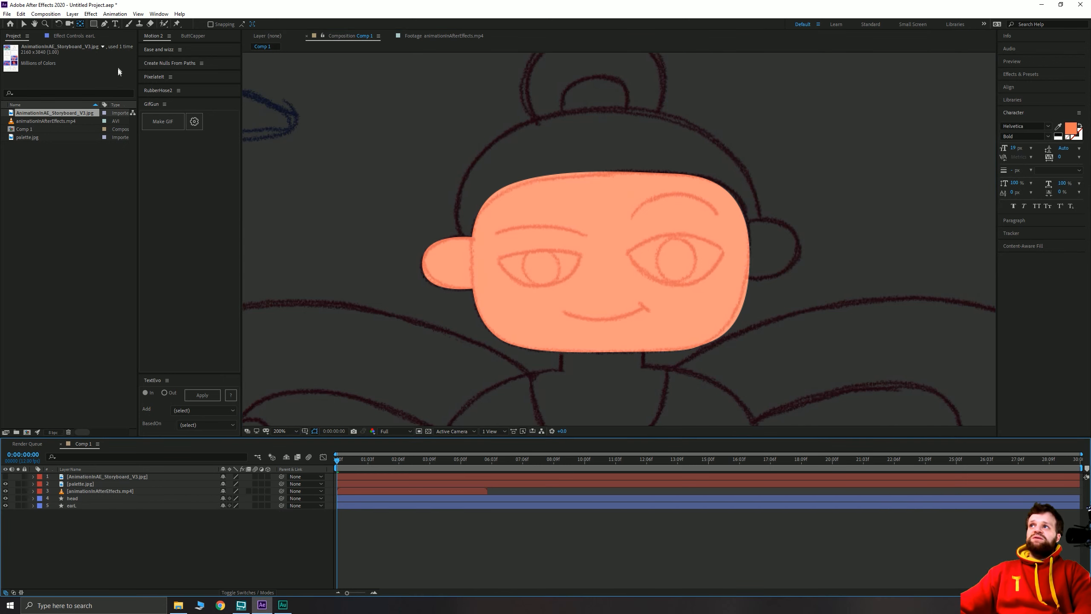
# Duplicate the earL layer and rename the copy earR.
pyautogui.click(24, 24)
pyautogui.click(72, 506)
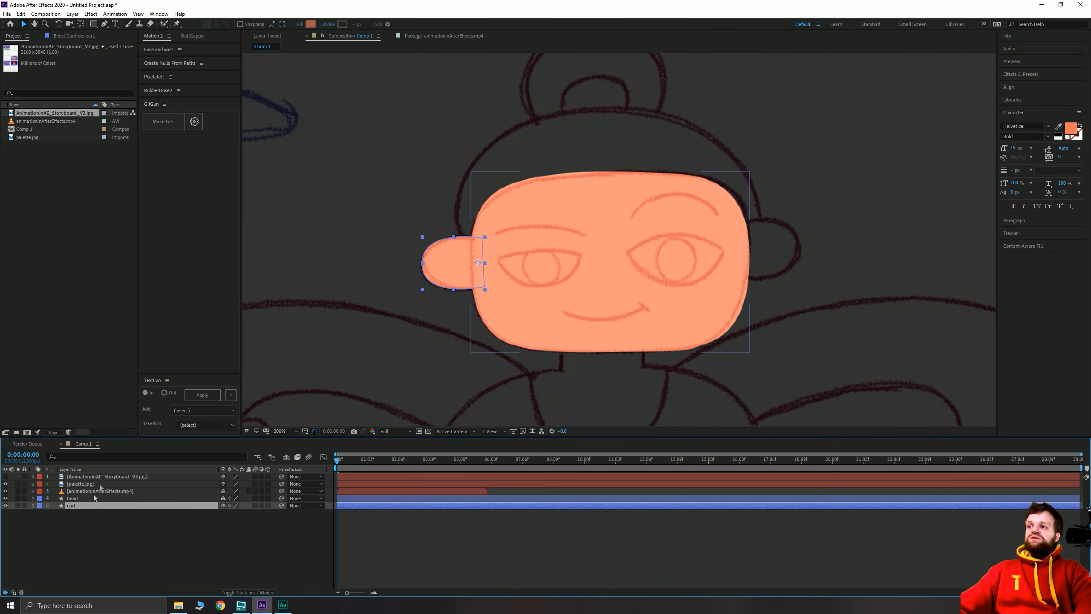
pyautogui.hotkey('ctrl', 'd')
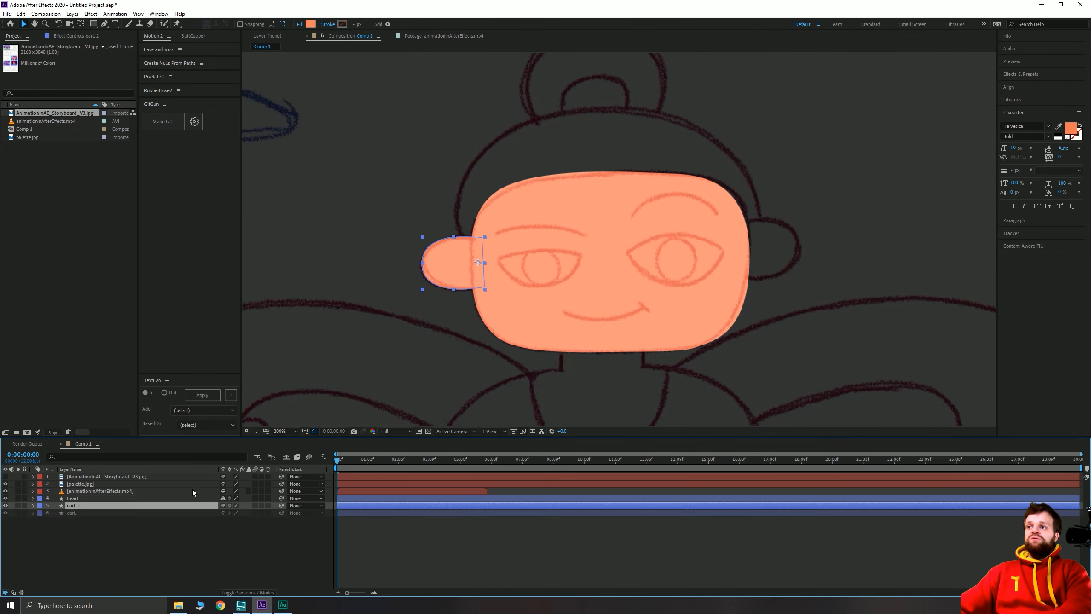
pyautogui.press('Return')
pyautogui.write('earR')
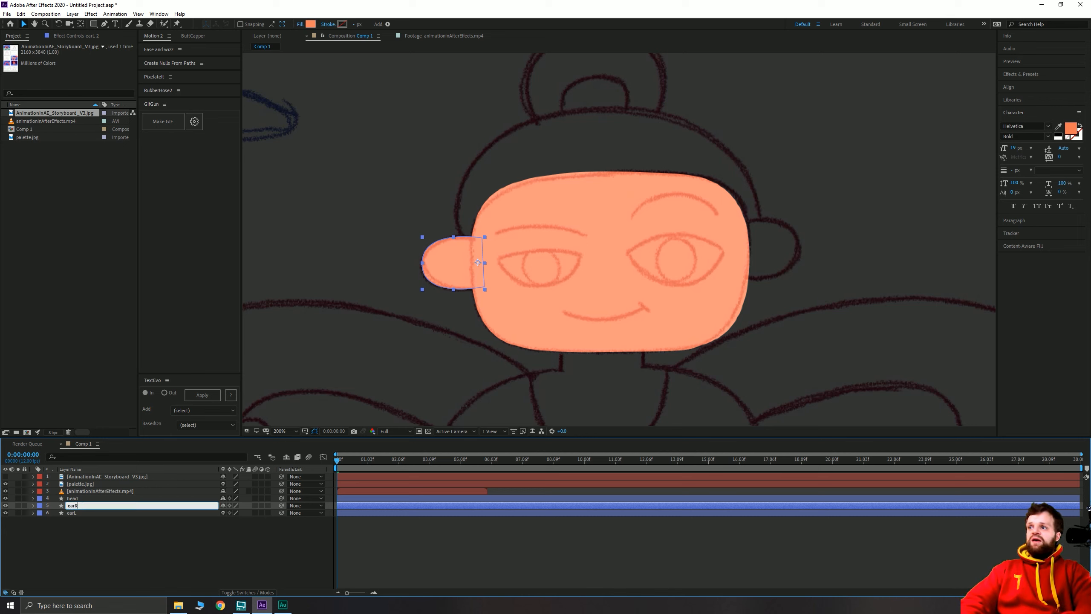
pyautogui.press('Return')
# Flip earR horizontally, then position and enlarge it to fit the sketched ear on the opposite side of the head.
pyautogui.rightClick(81, 506)
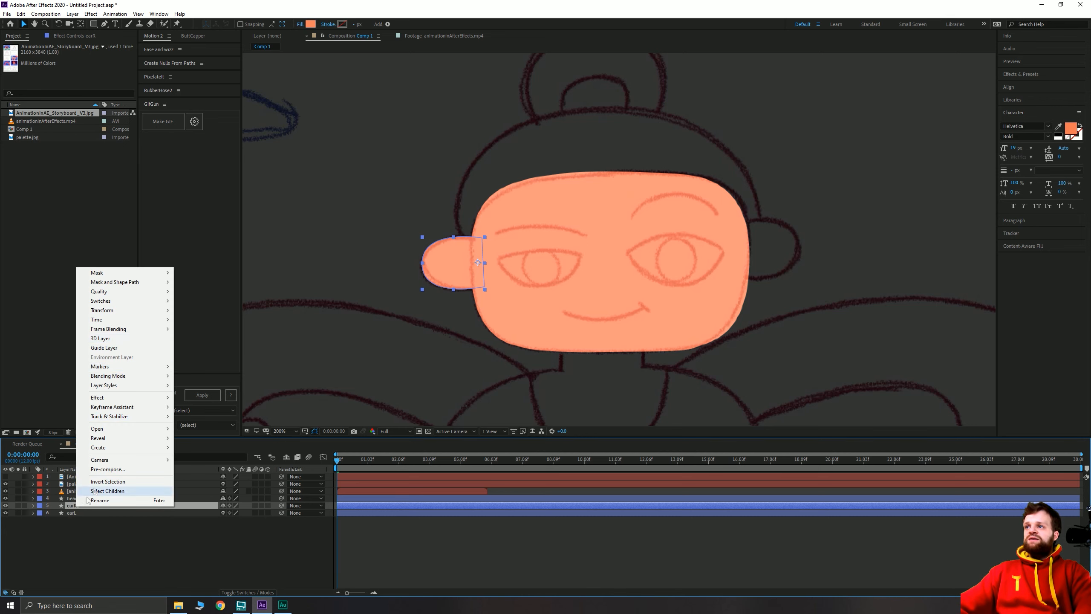
pyautogui.moveTo(150, 310)
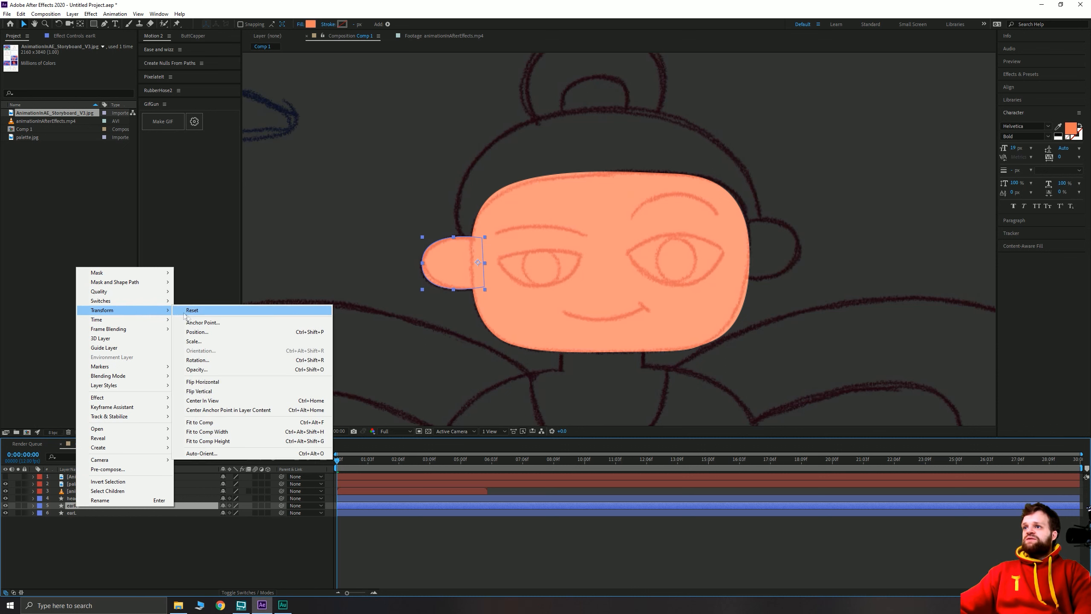
pyautogui.click(202, 381)
pyautogui.moveTo(494, 274); pyautogui.dragTo(769, 220)
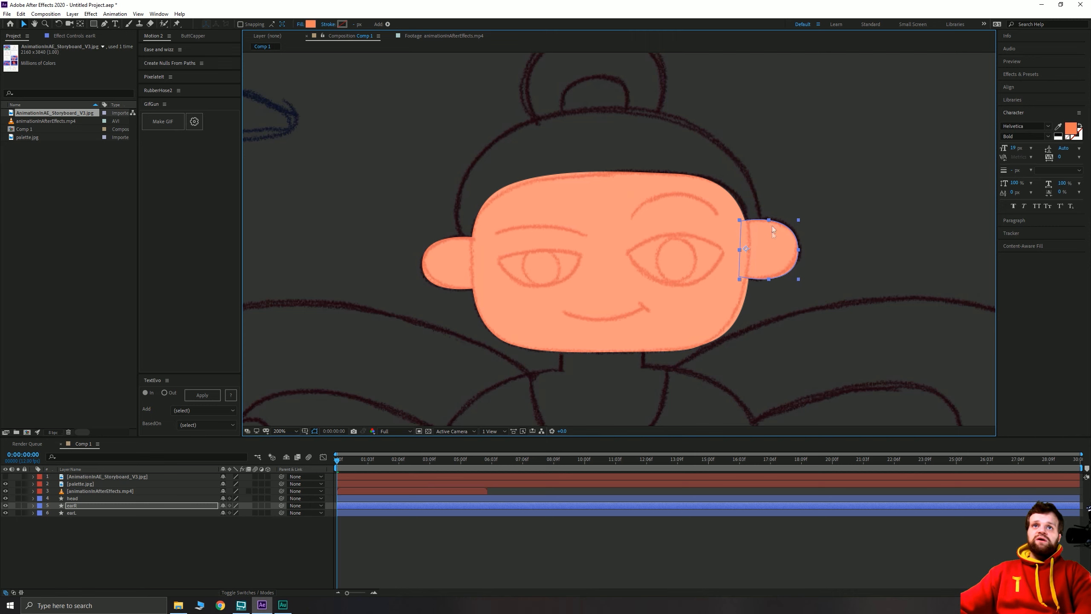
pyautogui.click(599, 564)
# Set the shape fill to the palette's darkest purple, 120020, for a new pen shape.
pyautogui.scroll(-4, 623, 340)
pyautogui.scroll(4, 623, 340)
pyautogui.moveTo(609, 282); pyautogui.dragTo(610, 329)
pyautogui.click(222, 554)
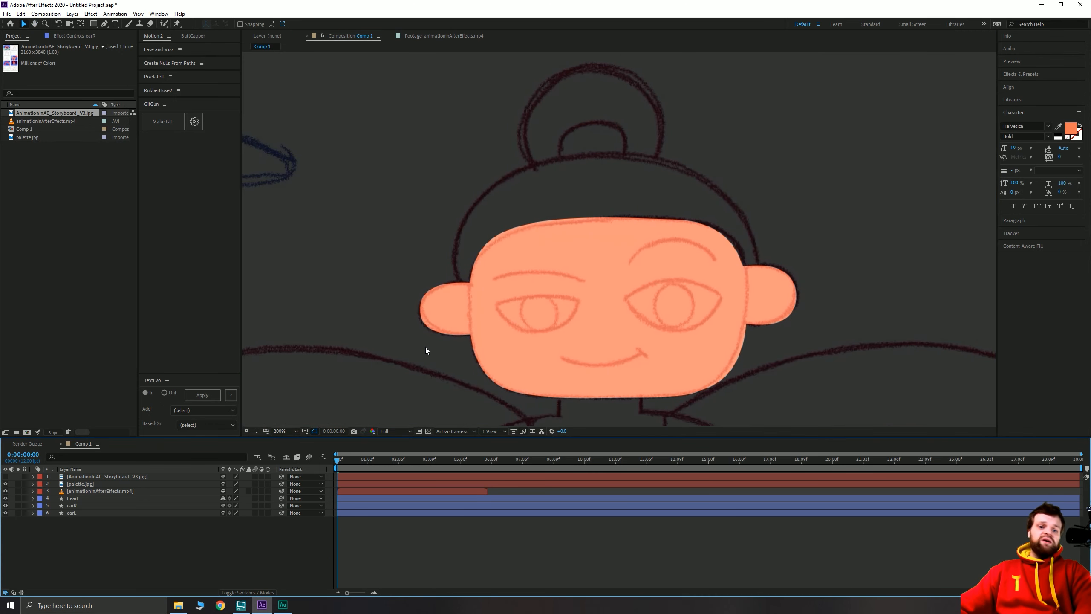
pyautogui.moveTo(317, 204); pyautogui.dragTo(483, 197)
pyautogui.scroll(-2, 494, 226)
pyautogui.moveTo(436, 253); pyautogui.dragTo(380, 218)
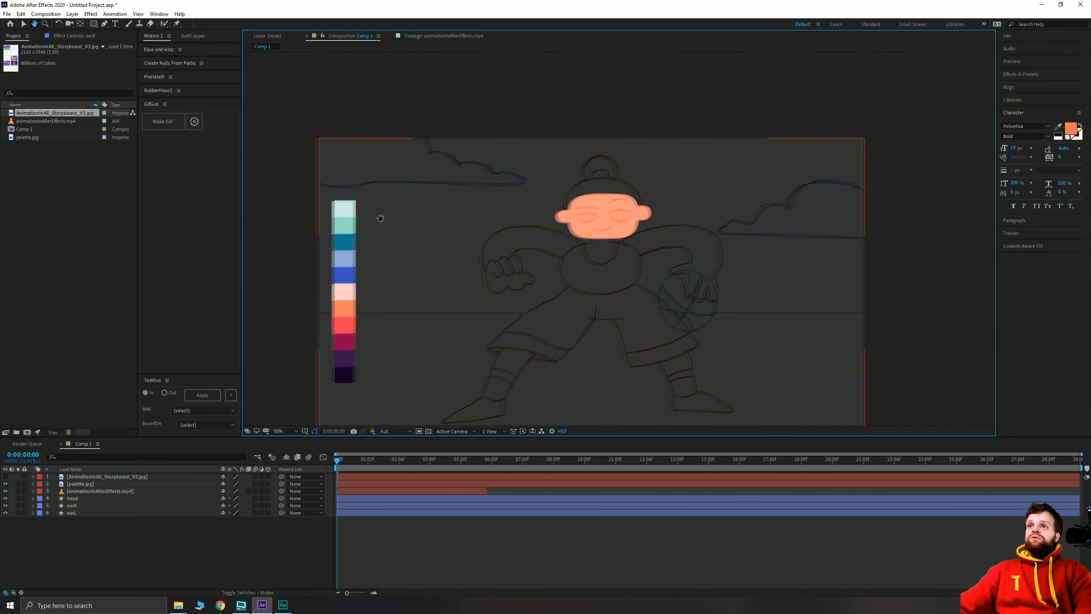
pyautogui.click(105, 24)
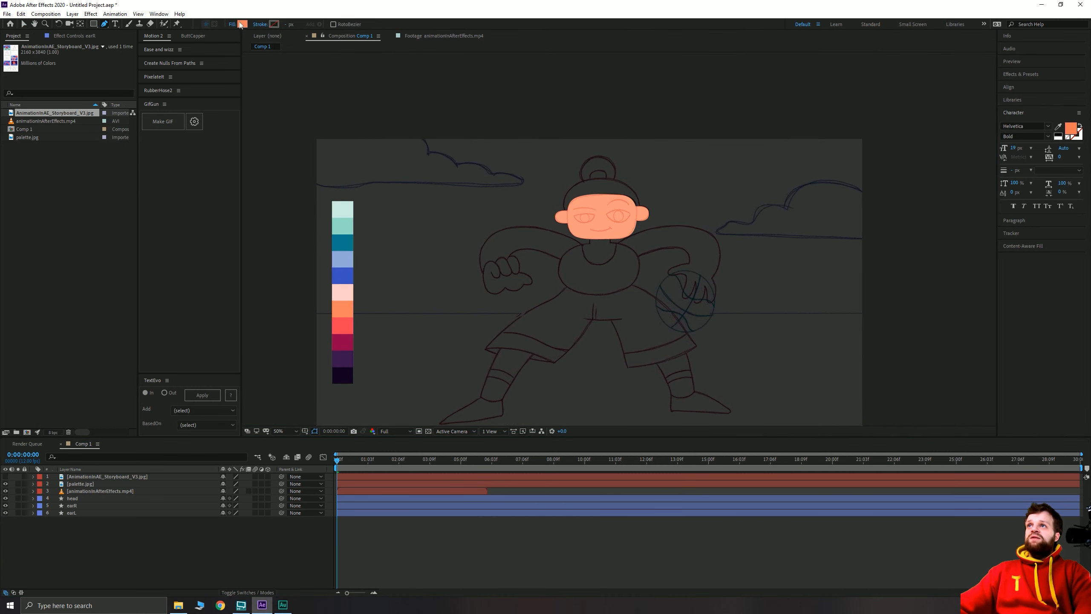
pyautogui.click(241, 24)
pyautogui.click(572, 143)
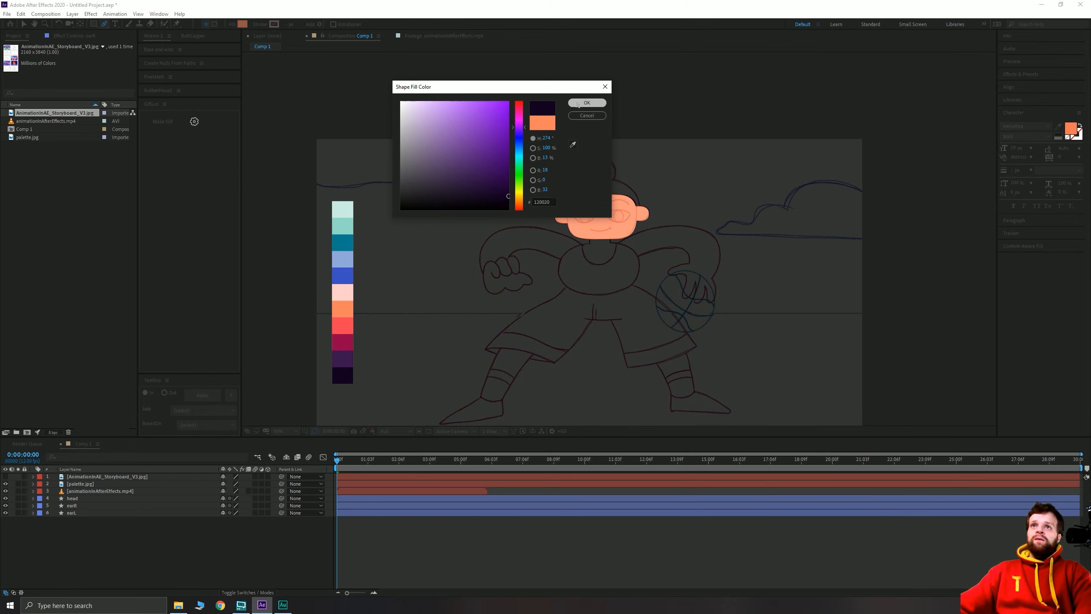
pyautogui.click(587, 103)
# Trace a closed hair cap with the Pen tool, following the sketched hairline outline from ear to ear and overlapping the forehead.
pyautogui.scroll(2, 561, 151)
pyautogui.moveTo(561, 150); pyautogui.dragTo(598, 309)
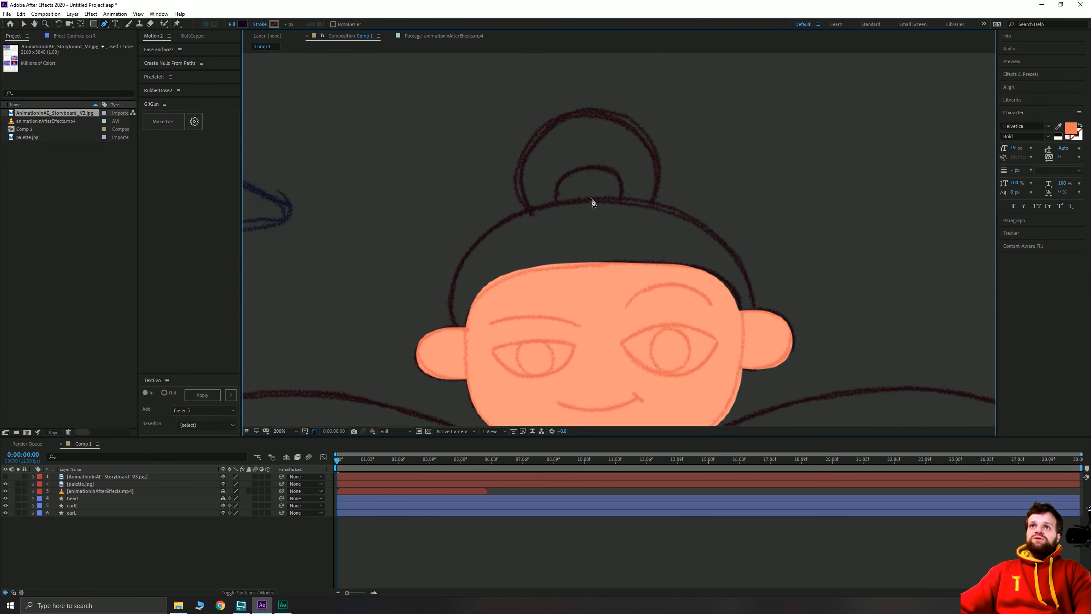
pyautogui.click(601, 356)
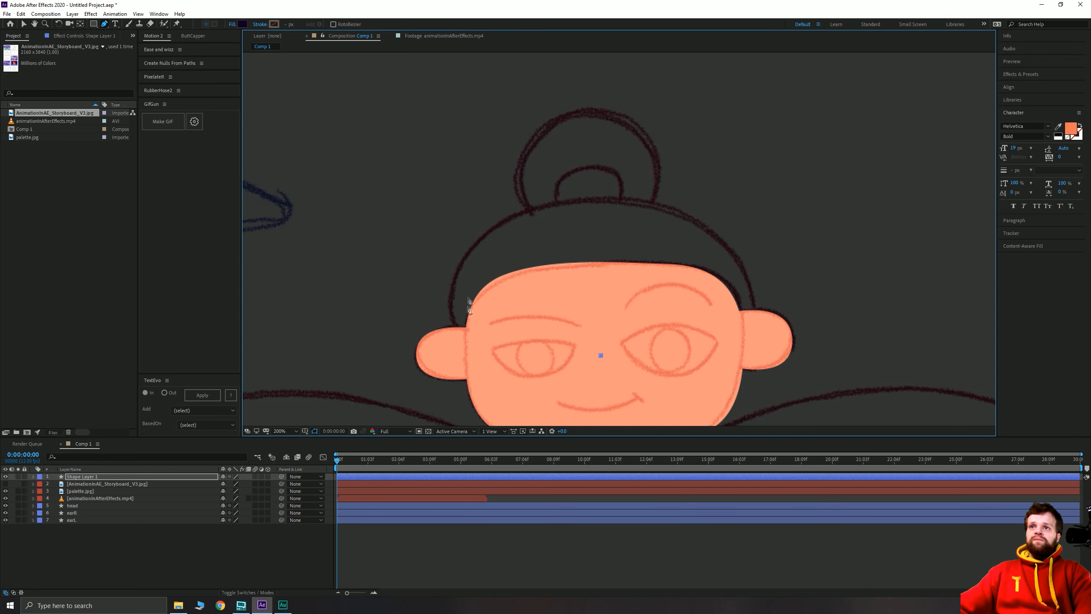
pyautogui.moveTo(454, 285); pyautogui.dragTo(485, 175)
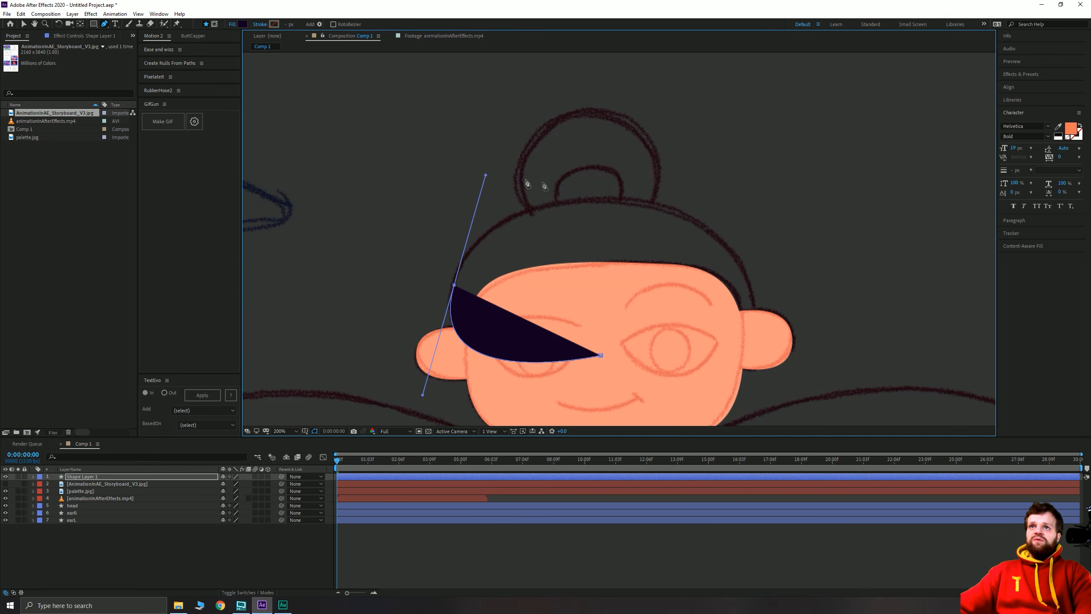
pyautogui.click(638, 203)
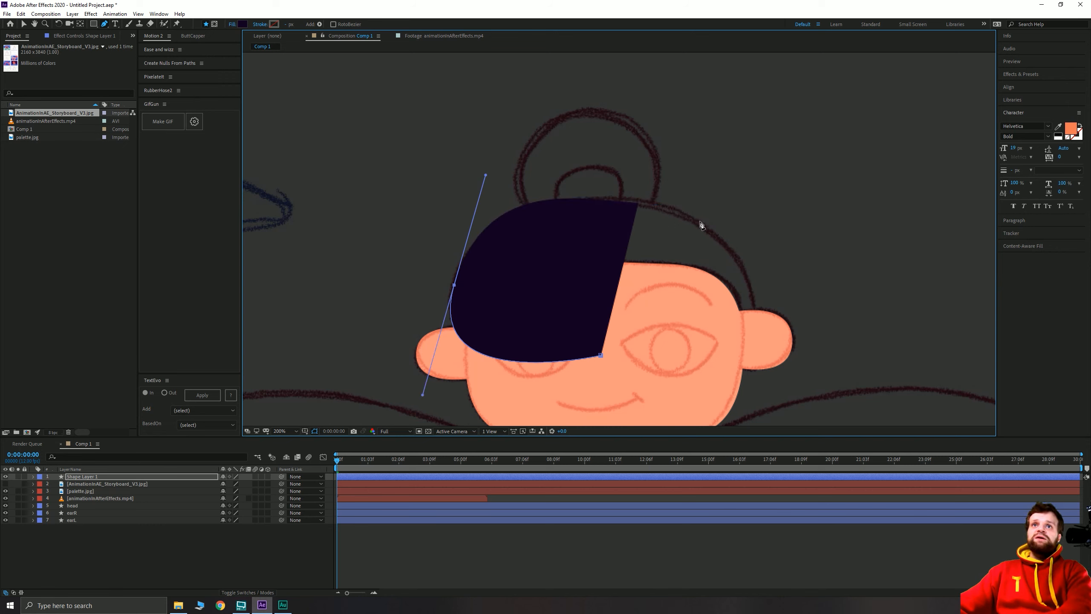
pyautogui.moveTo(700, 223); pyautogui.dragTo(756, 264)
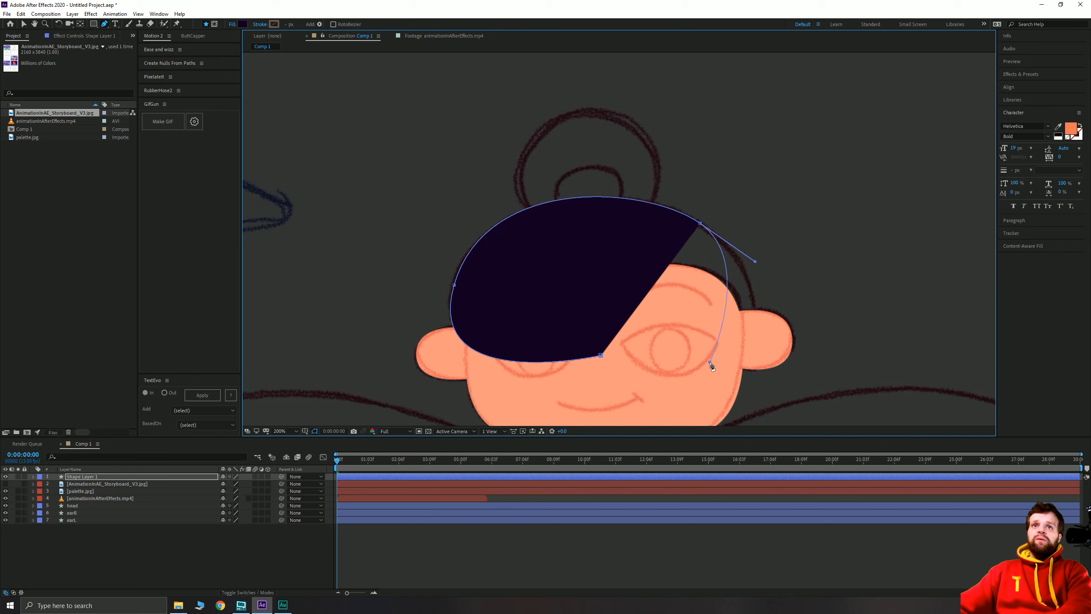
pyautogui.moveTo(710, 362); pyautogui.dragTo(635, 383)
pyautogui.hotkey('ctrl', 'z')
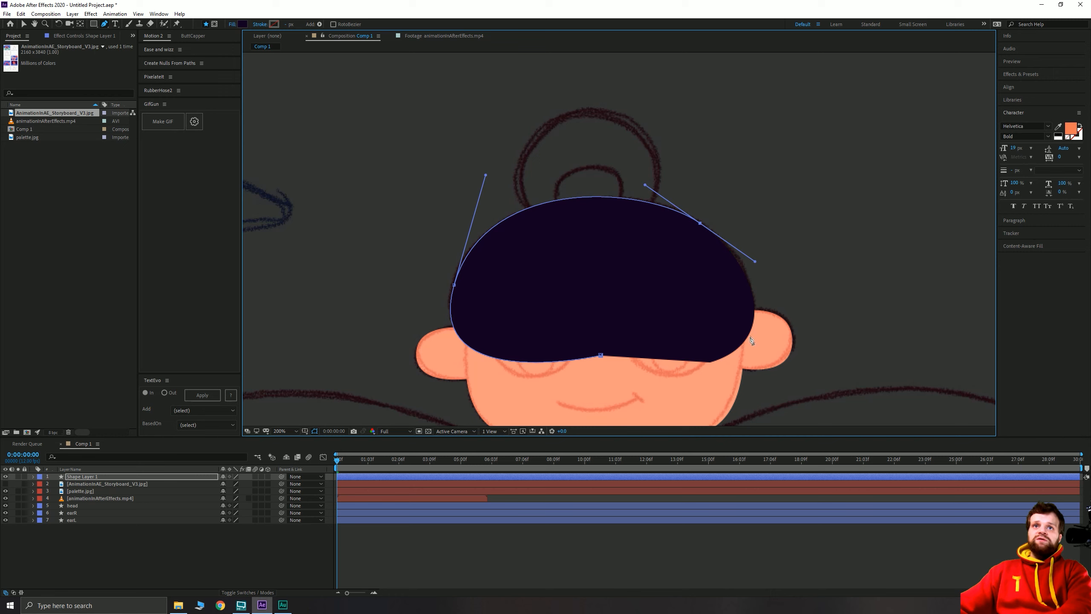
pyautogui.moveTo(755, 327); pyautogui.dragTo(711, 389)
pyautogui.hotkey('ctrl', 'z')
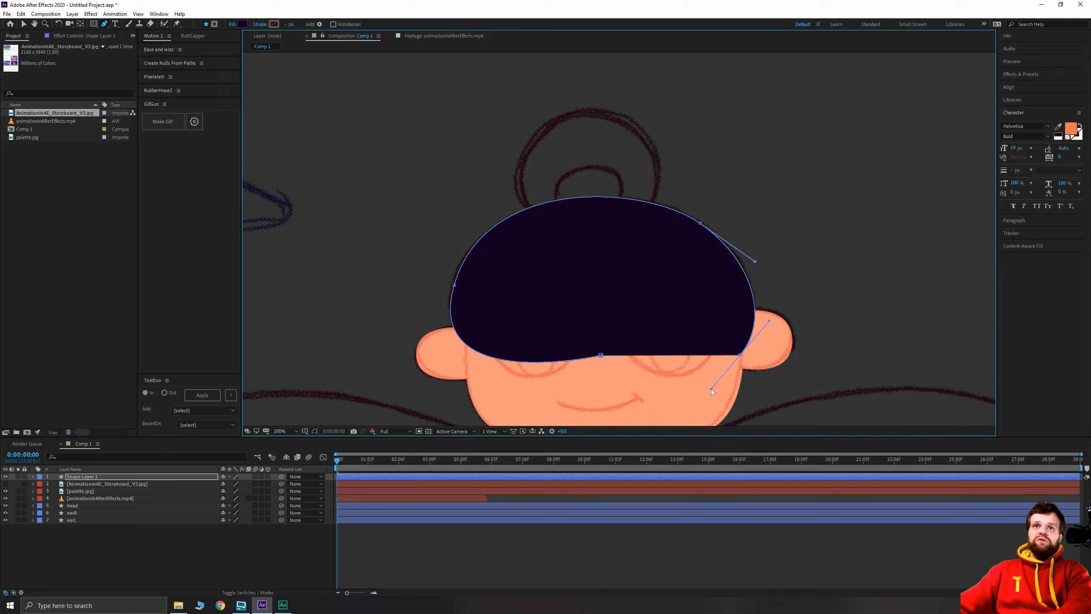
pyautogui.click(600, 355)
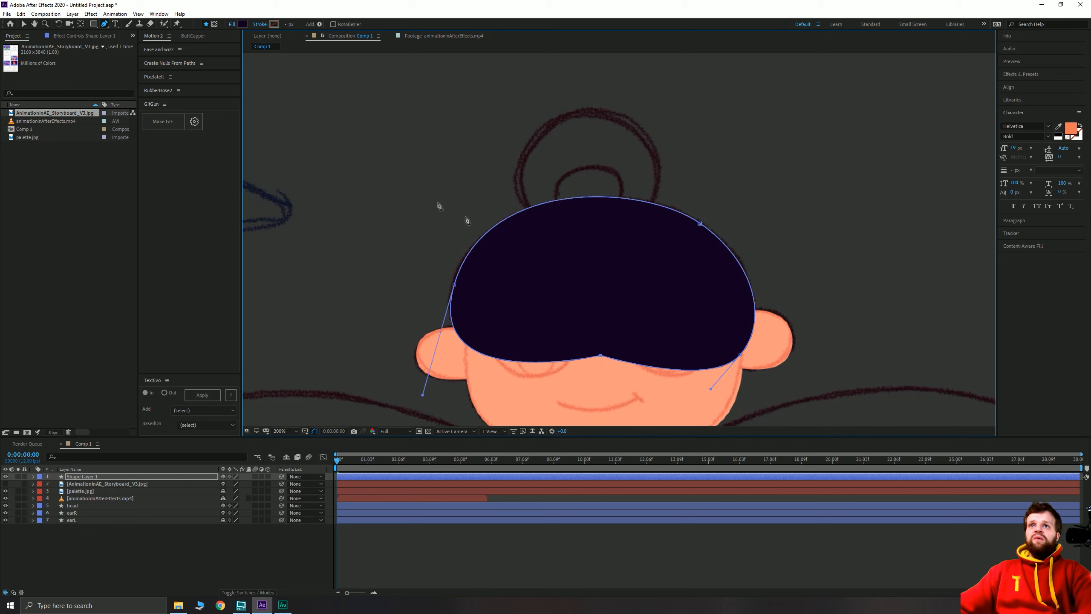
# Rename the new hair cap layer hair and move it below earL so it sits behind the head and ears.
pyautogui.click(23, 24)
pyautogui.click(111, 531)
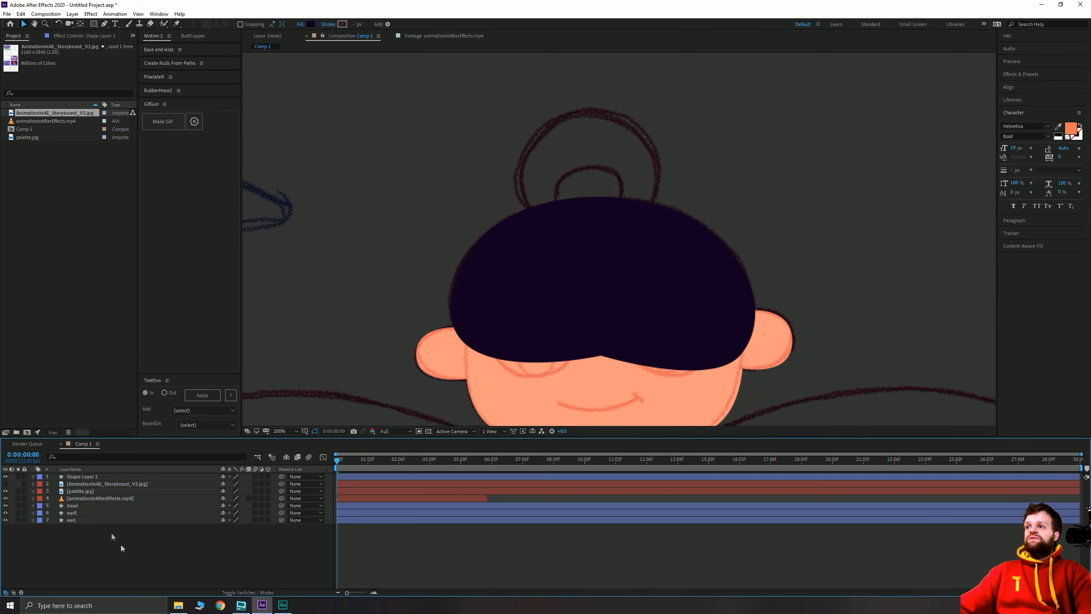
pyautogui.click(81, 476)
pyautogui.press('Return')
pyautogui.write('hair')
pyautogui.press('Return')
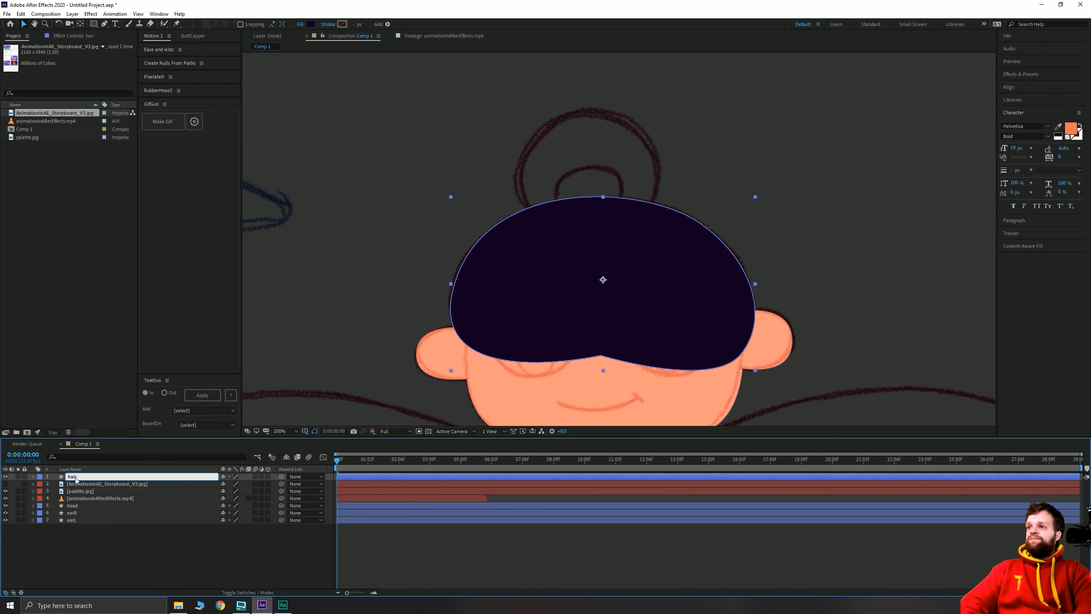
pyautogui.moveTo(77, 477); pyautogui.dragTo(79, 528)
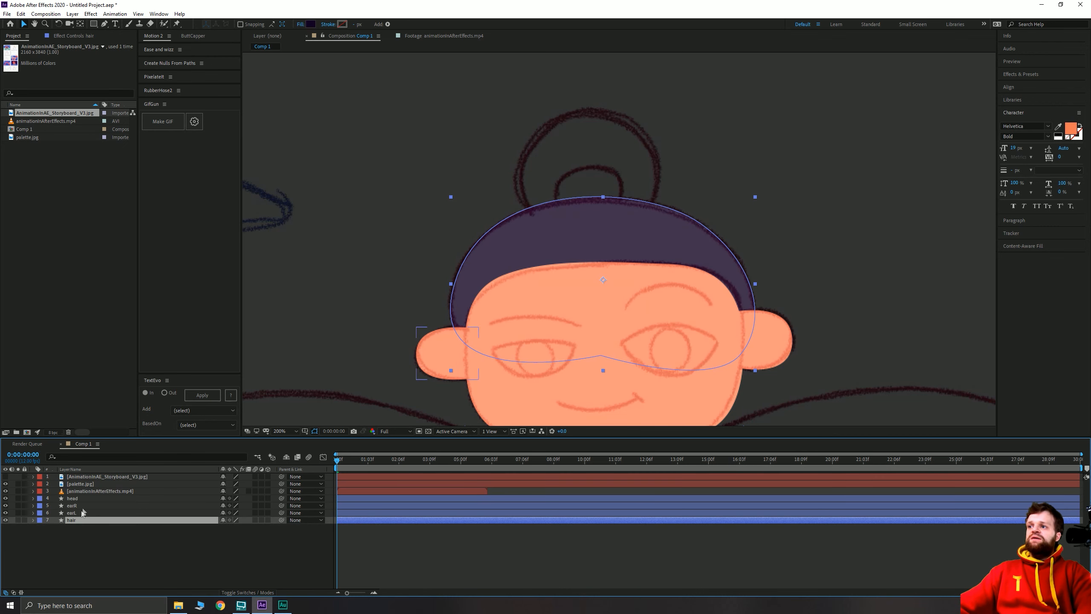
# Change the hair layer's label colour to Yellow.
pyautogui.click(39, 519)
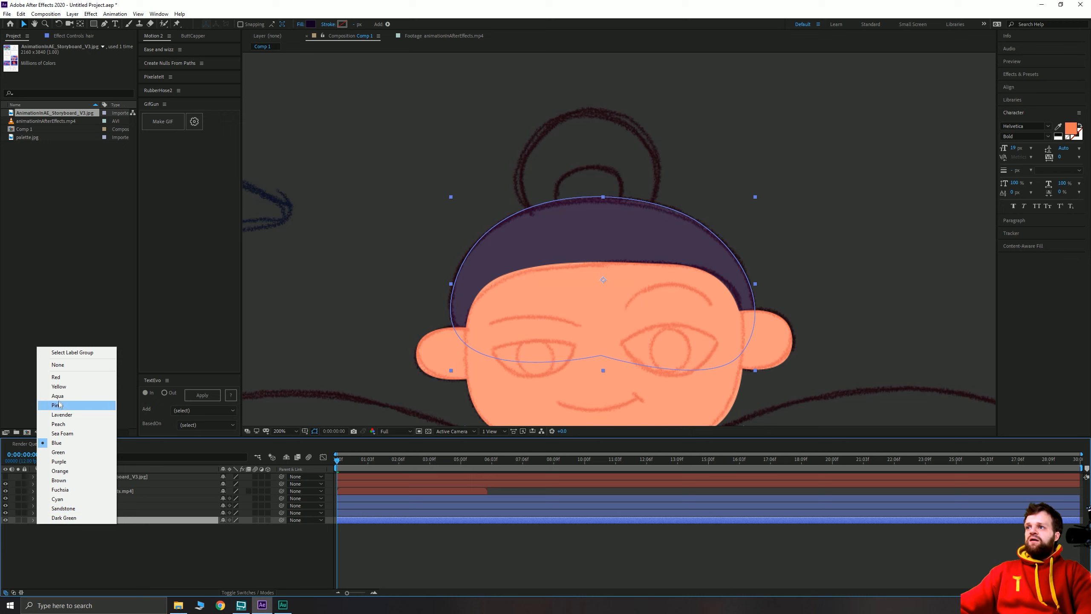
pyautogui.click(63, 387)
pyautogui.click(108, 570)
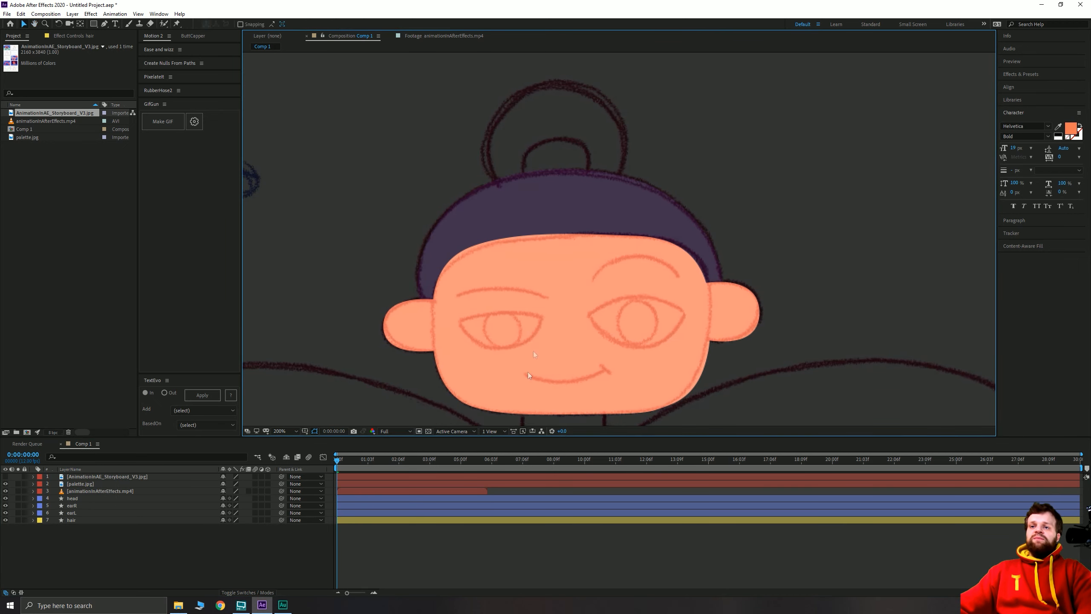
pyautogui.moveTo(494, 286); pyautogui.dragTo(528, 280)
pyautogui.click(105, 557)
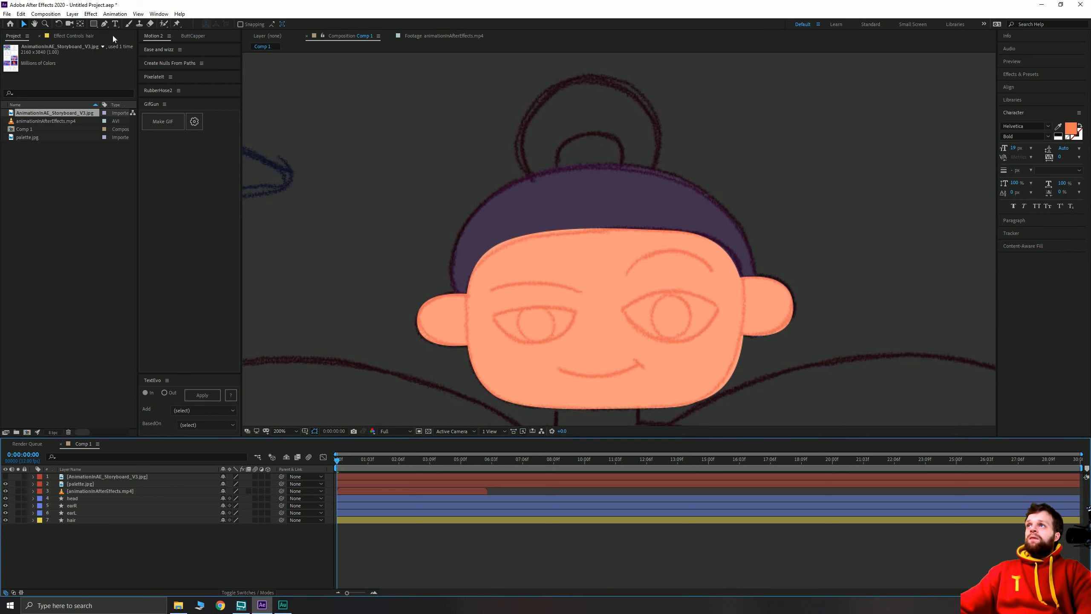
# Set the fill for a new pen shape to the palette's dark magenta, 900048.
pyautogui.moveTo(482, 200); pyautogui.dragTo(762, 182)
pyautogui.moveTo(464, 298); pyautogui.dragTo(726, 275)
pyautogui.scroll(-2, 515, 288)
pyautogui.moveTo(431, 297); pyautogui.dragTo(425, 224)
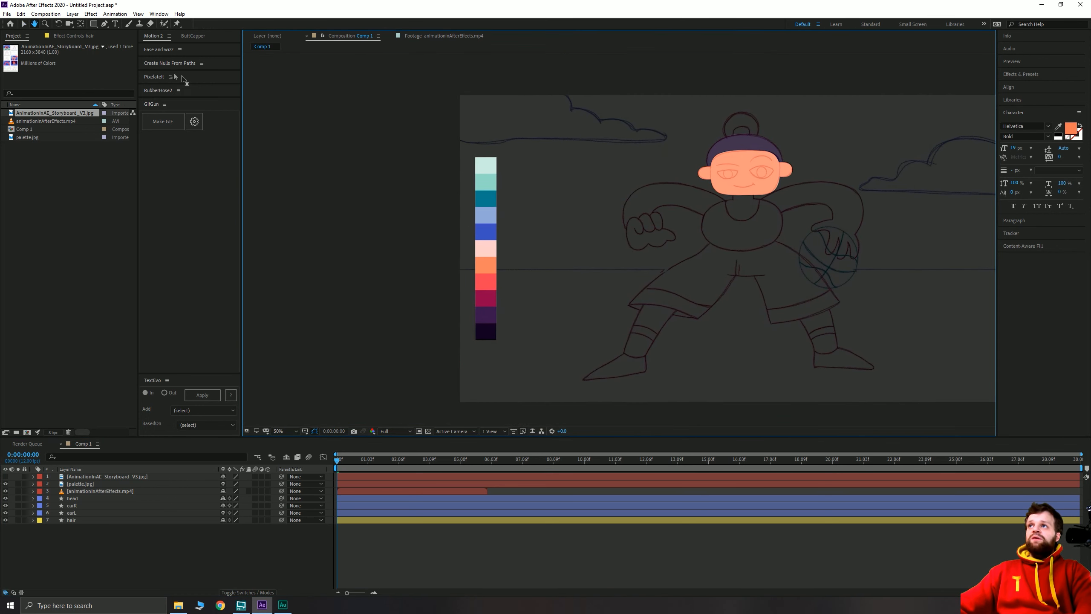
pyautogui.click(104, 23)
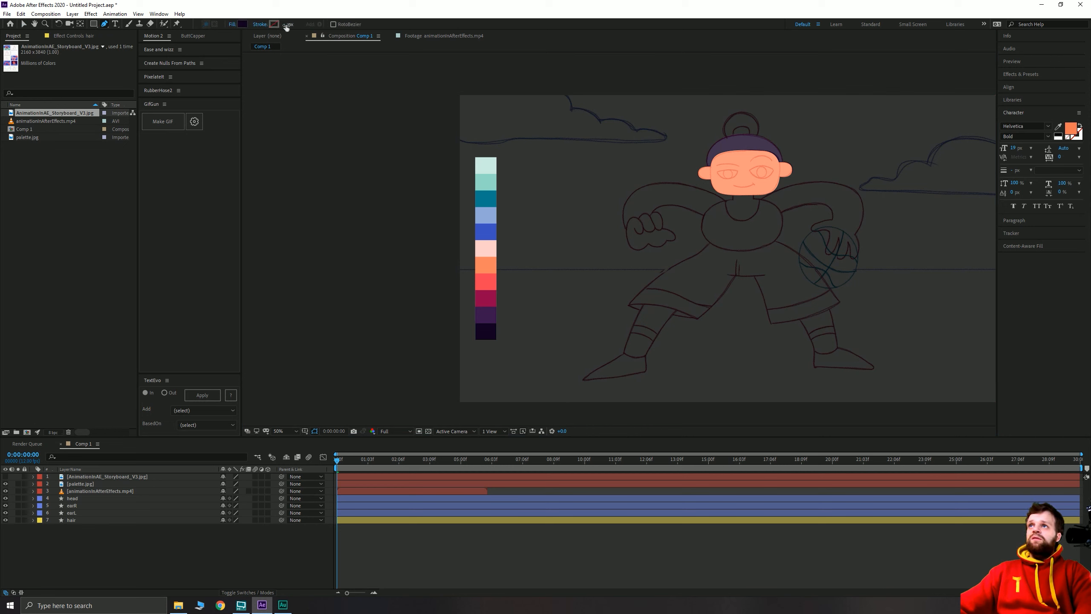
pyautogui.click(242, 24)
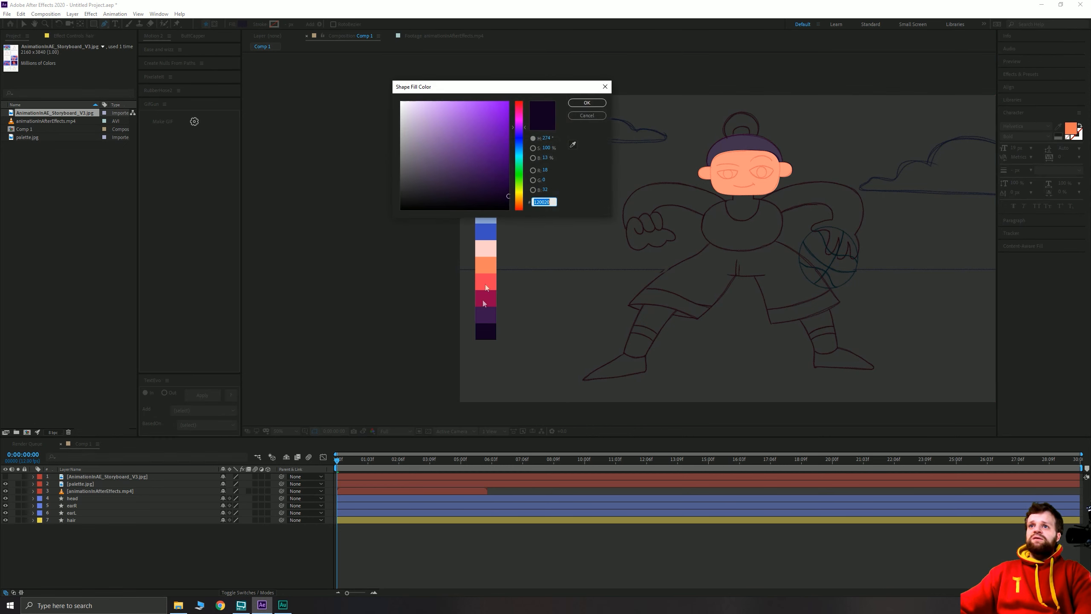
pyautogui.click(487, 299)
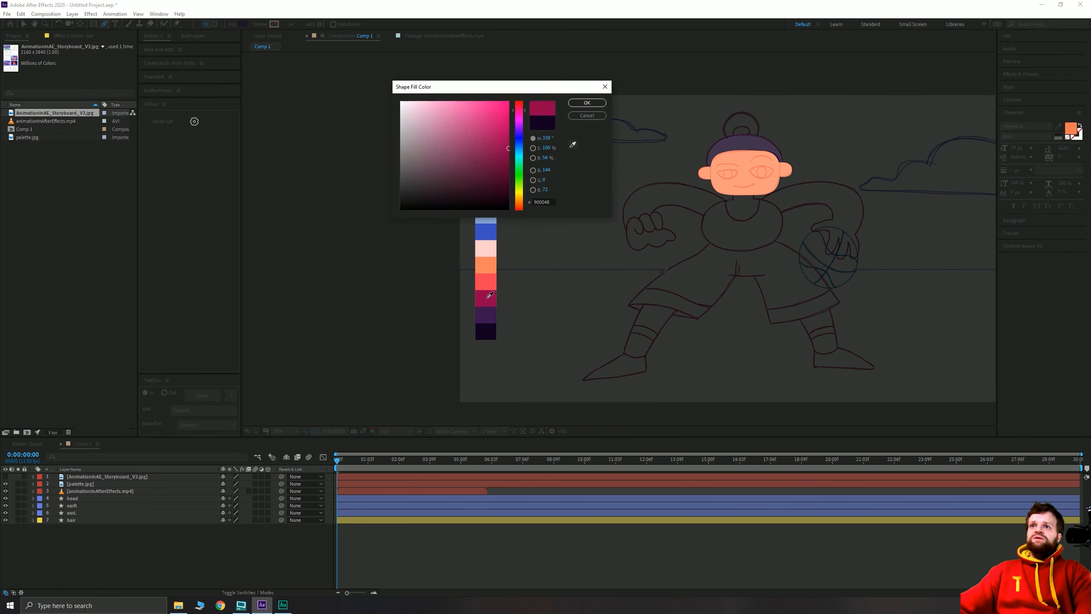
pyautogui.click(587, 103)
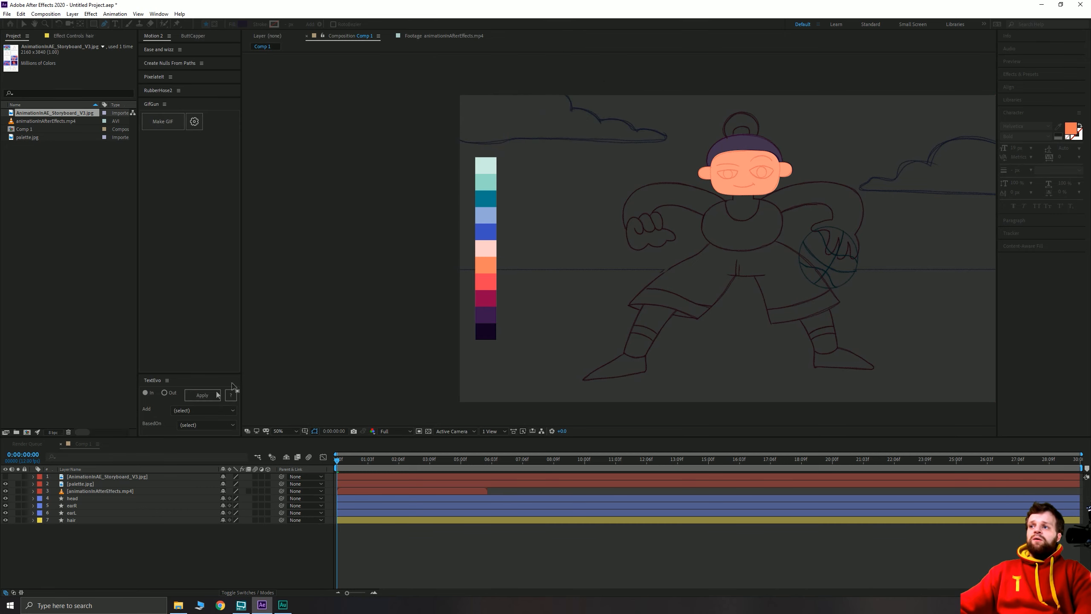
# Show the storyboard layer to examine the colours of the hair bun and tie in the coloured character frame, and hide it again.
pyautogui.click(5, 476)
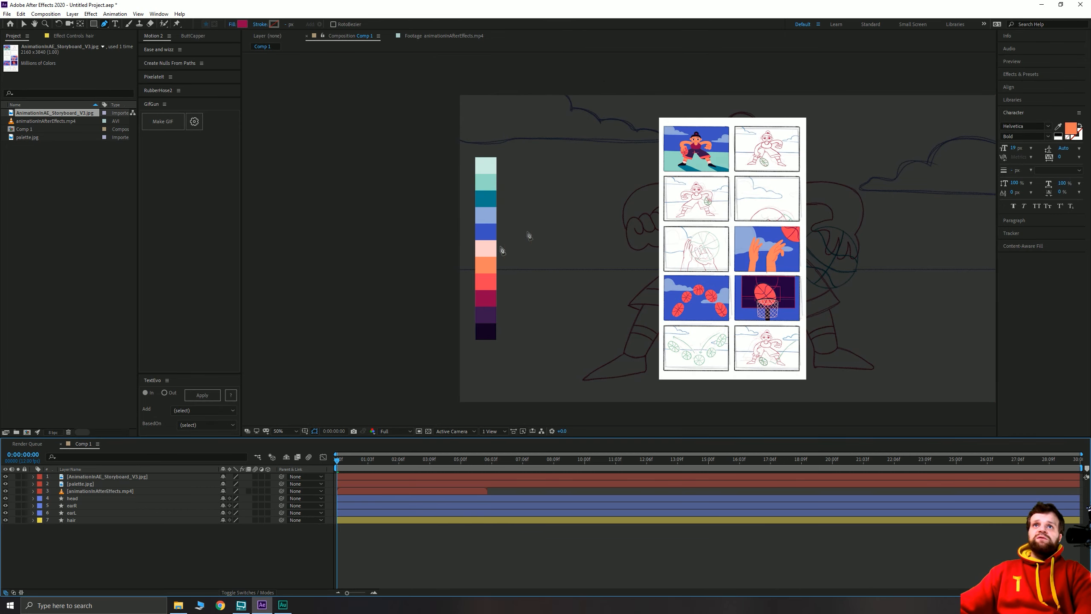
pyautogui.press('.')
pyautogui.press('.')
pyautogui.press('.')
pyautogui.moveTo(826, 62); pyautogui.dragTo(494, 318)
pyautogui.moveTo(705, 119); pyautogui.dragTo(385, 348)
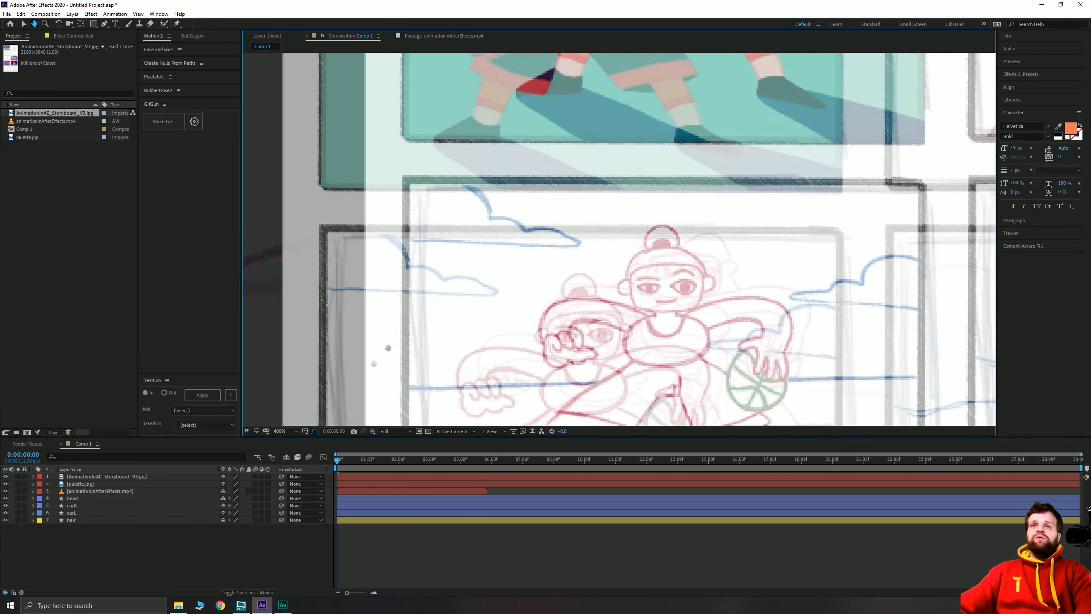
pyautogui.moveTo(551, 71); pyautogui.dragTo(517, 299)
pyautogui.moveTo(569, 128); pyautogui.dragTo(575, 159)
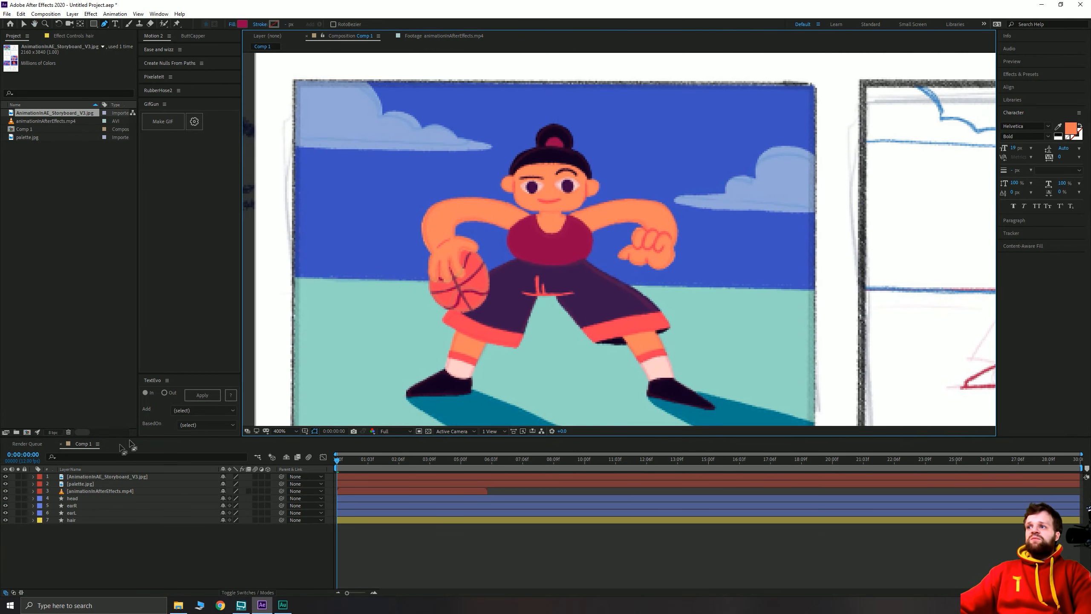
pyautogui.click(5, 476)
# Trace the hair tie as a closed magenta pen shape over the small sketched arc inside the bun, extending its base into the hair.
pyautogui.scroll(10, 582, 293)
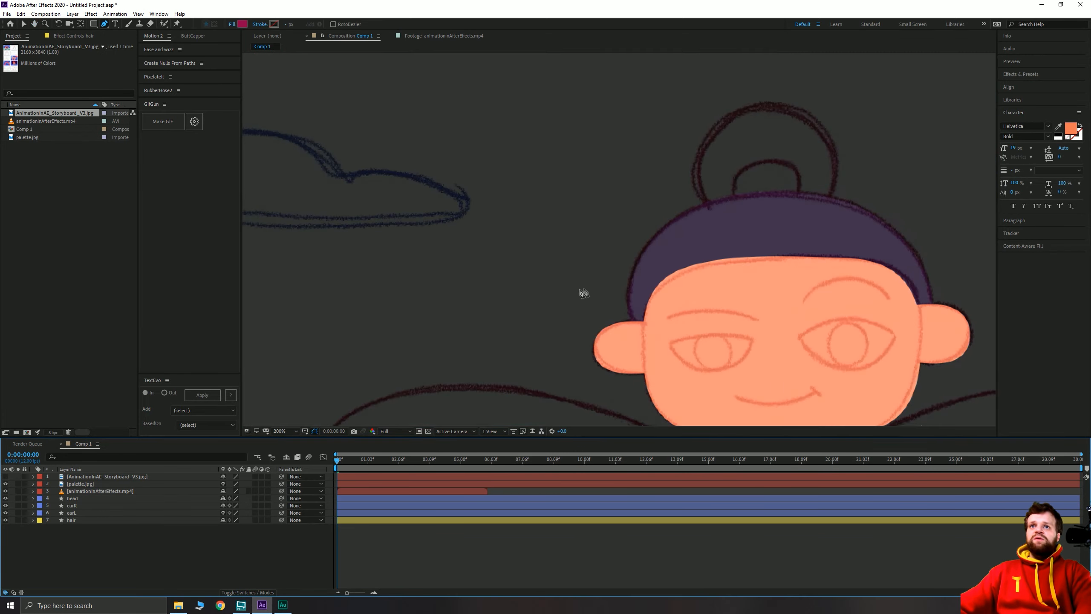
pyautogui.press('space')
pyautogui.moveTo(535, 267); pyautogui.dragTo(599, 257)
pyautogui.press('g')
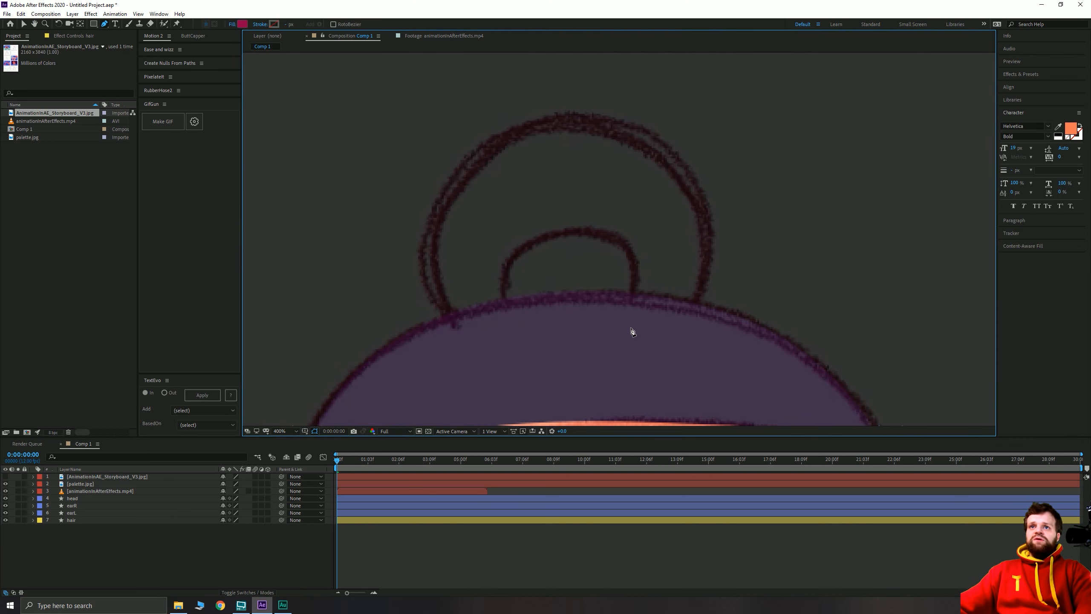
pyautogui.moveTo(625, 327); pyautogui.dragTo(636, 224)
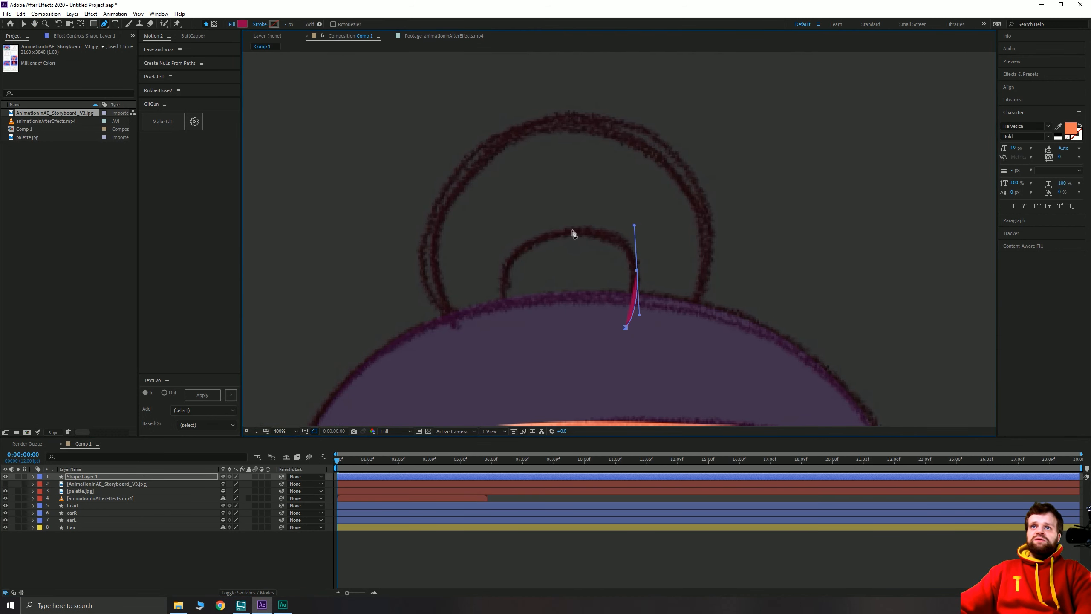
pyautogui.moveTo(564, 234); pyautogui.dragTo(466, 306)
pyautogui.moveTo(521, 341); pyautogui.dragTo(486, 290)
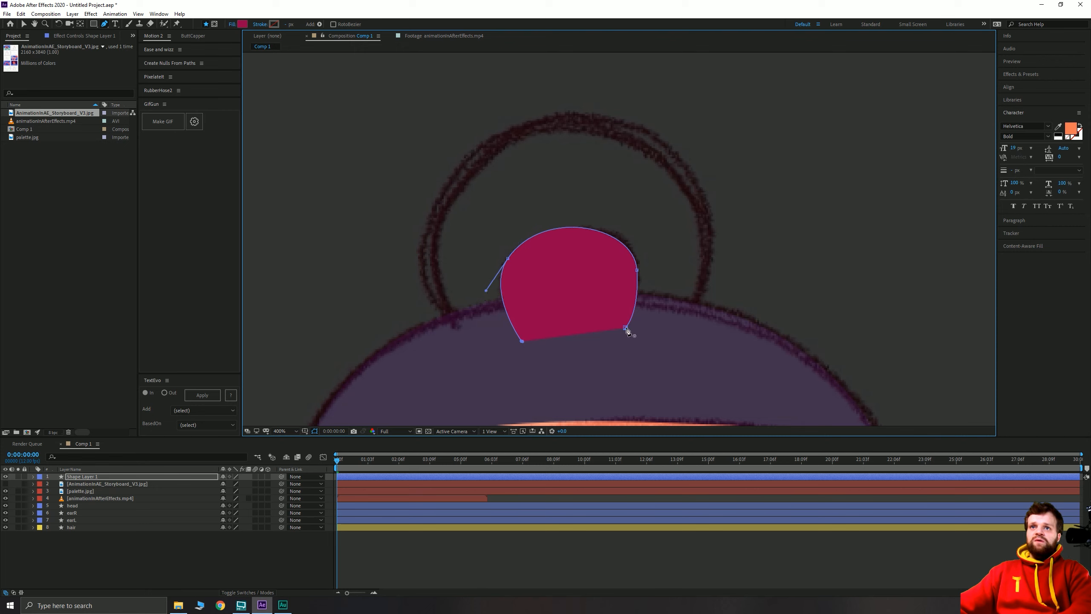
pyautogui.click(625, 328)
pyautogui.click(626, 328)
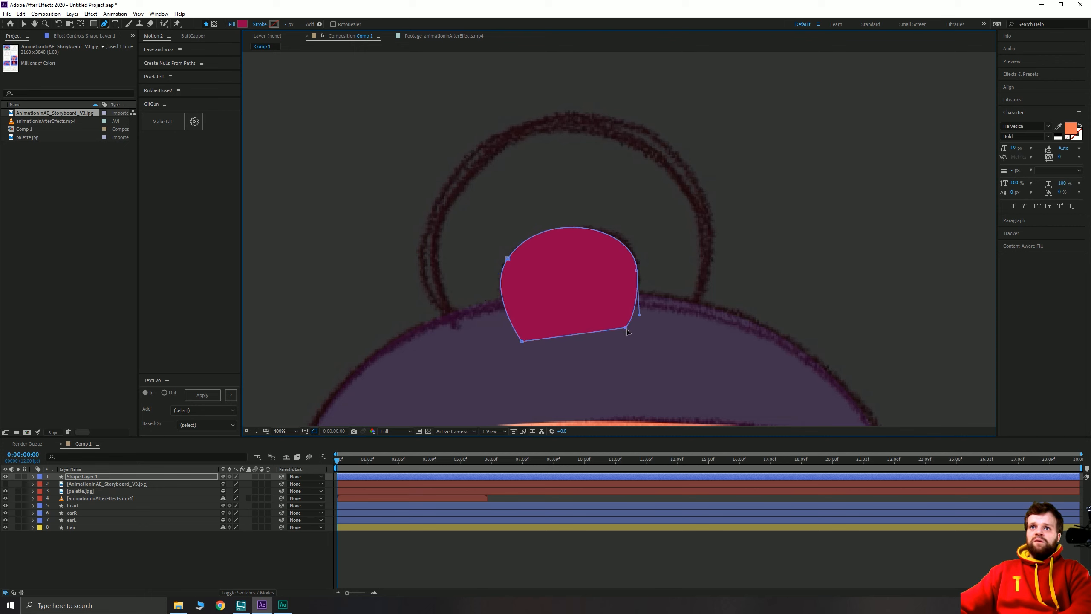
pyautogui.press('h')
pyautogui.press('/')
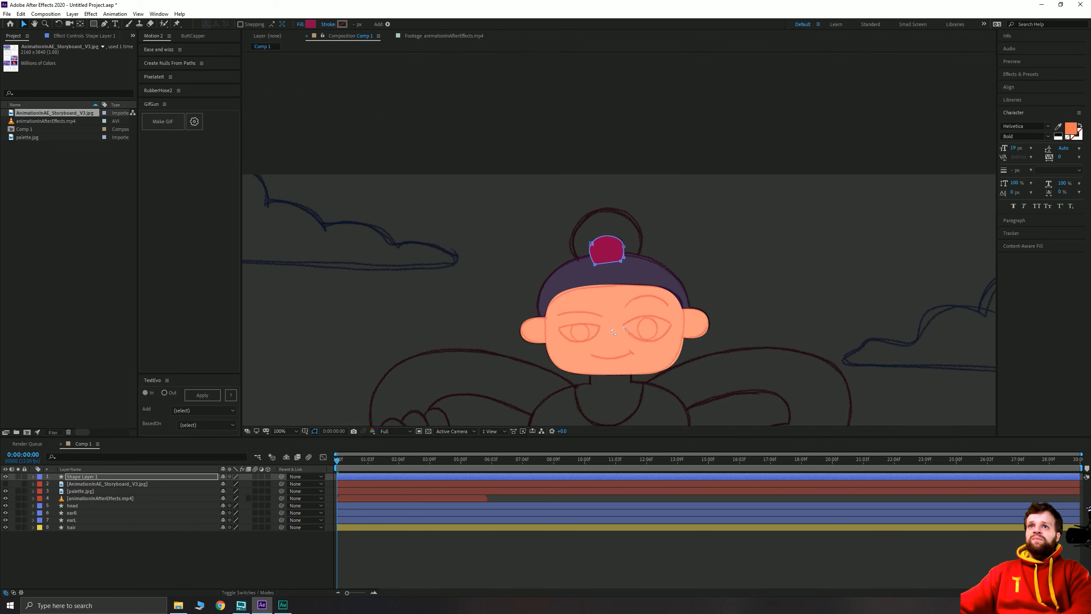
# Move the magenta shape layer below the hair layer and rename it hairTie.
pyautogui.press('v')
pyautogui.moveTo(81, 476); pyautogui.dragTo(82, 528)
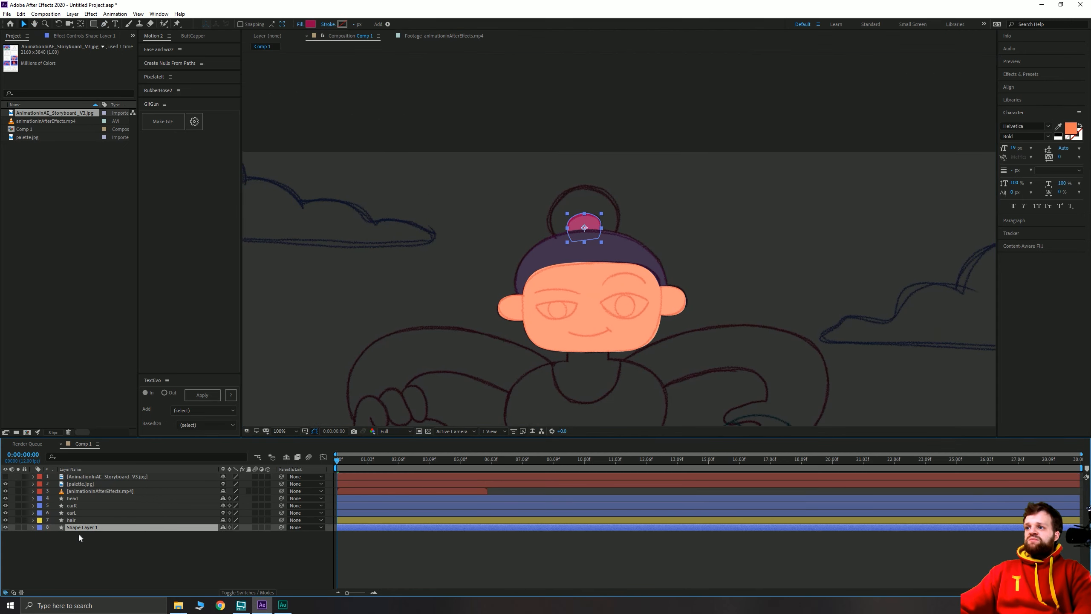
pyautogui.press('Return')
pyautogui.write('hairTie')
pyautogui.press('Return')
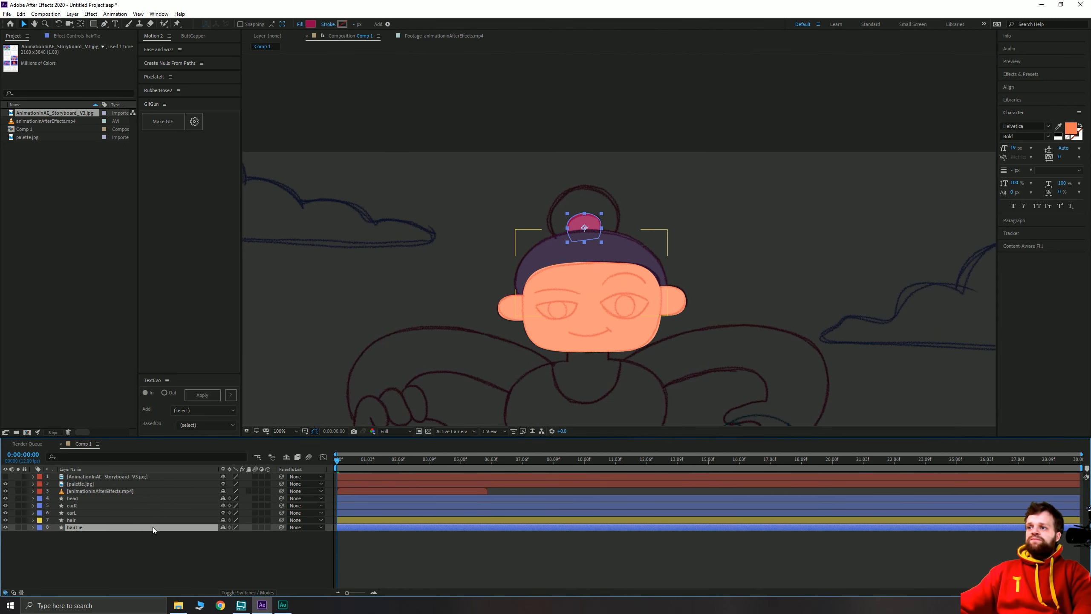
# Switch to the Ellipse tool with no layer selected and set its fill to the palette's darkest purple, 120020.
pyautogui.click(149, 574)
pyautogui.moveTo(94, 23); pyautogui.dragTo(148, 48)
pyautogui.click(243, 24)
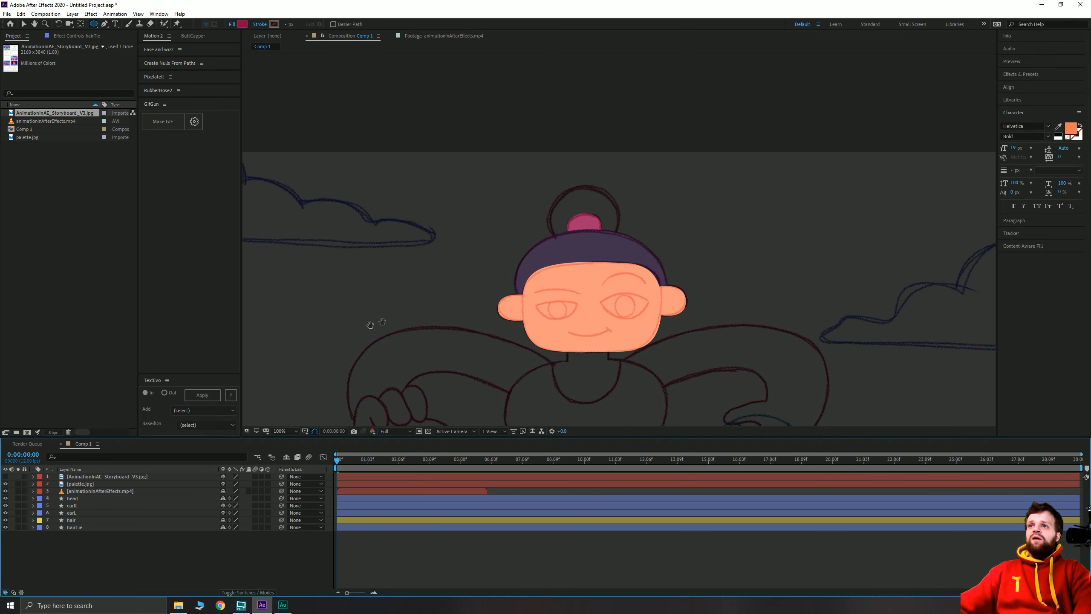
pyautogui.moveTo(258, 365); pyautogui.dragTo(553, 215)
pyautogui.moveTo(468, 340); pyautogui.dragTo(529, 190)
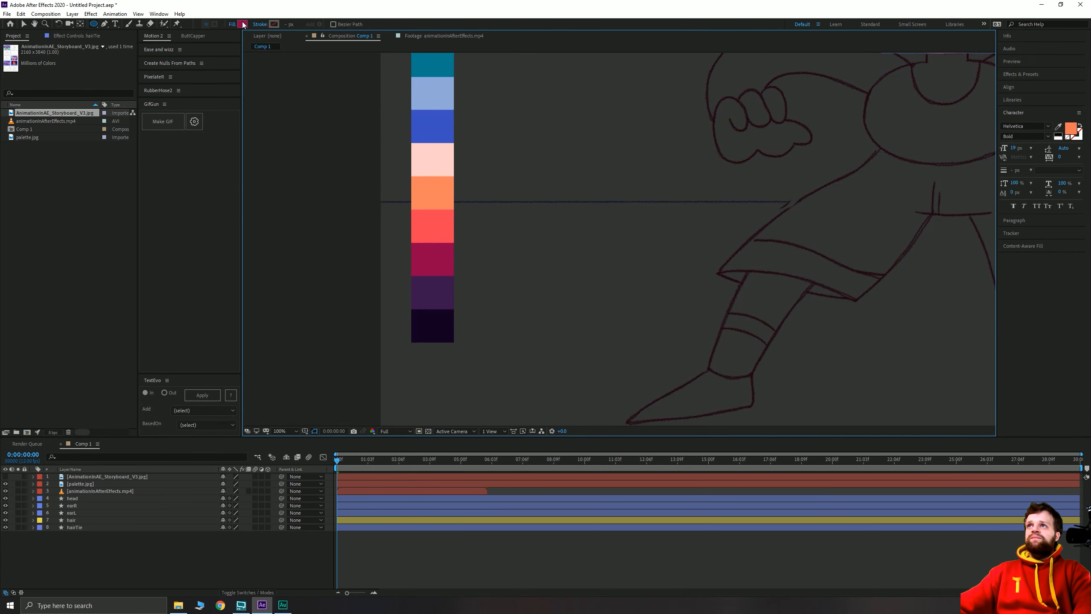
pyautogui.click(243, 24)
pyautogui.click(573, 144)
pyautogui.click(431, 325)
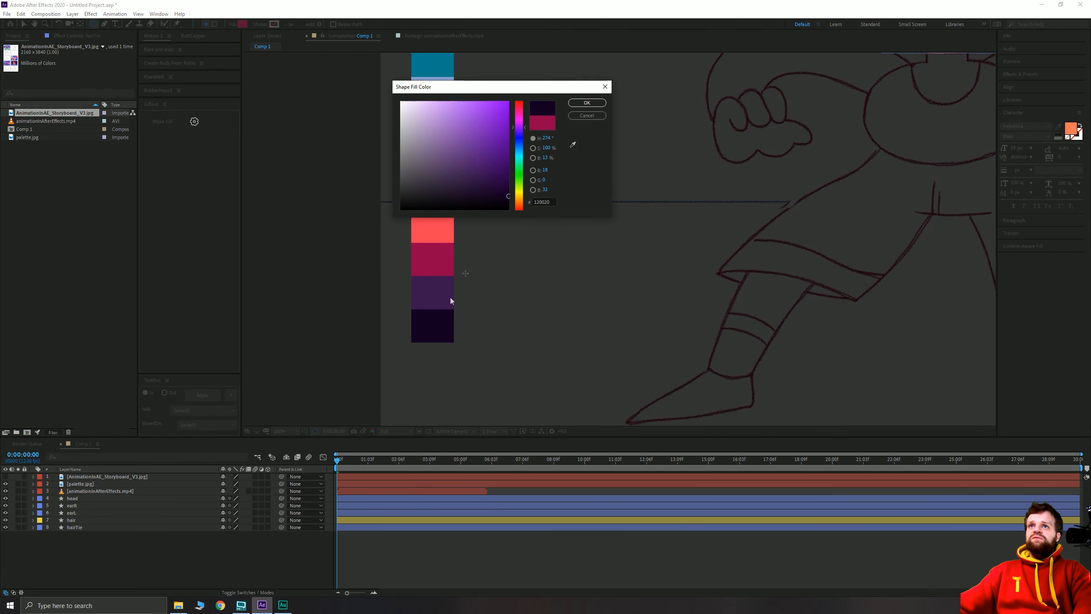
pyautogui.click(586, 105)
# Draw an ellipse over the sketched hair bun above the head and move its layer below hairTie.
pyautogui.moveTo(769, 139); pyautogui.dragTo(533, 328)
pyautogui.moveTo(712, 151); pyautogui.dragTo(542, 263)
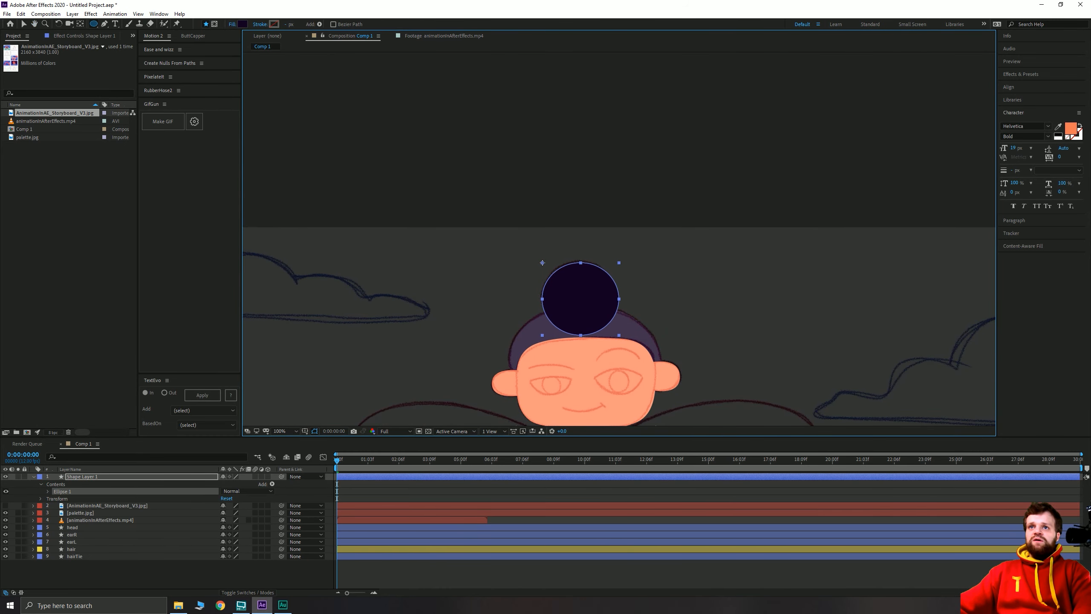
pyautogui.moveTo(87, 478); pyautogui.dragTo(120, 568)
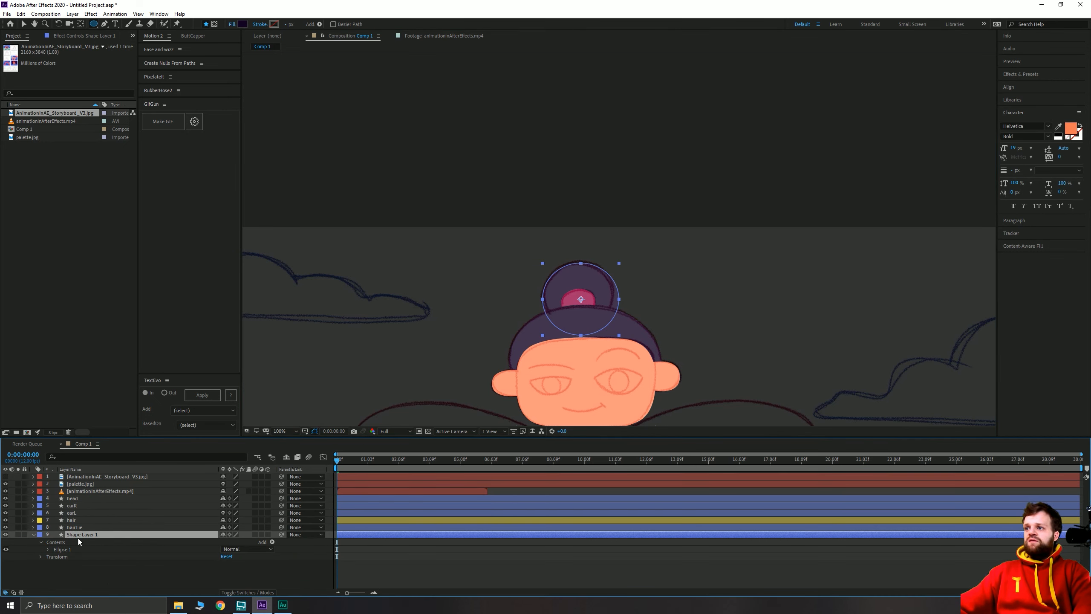
# Rename the ellipse layer bun, then narrow the ellipse and shift it to fit the sketched hair bun.
pyautogui.press('Return')
pyautogui.write('bun')
pyautogui.press('Return')
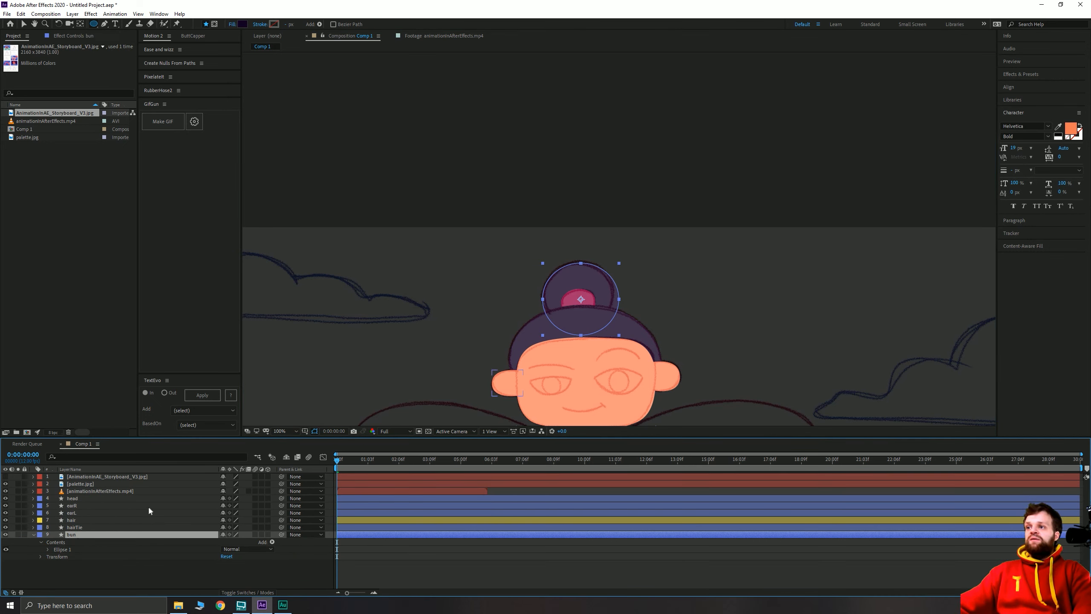
pyautogui.click(23, 24)
pyautogui.scroll(2, 577, 313)
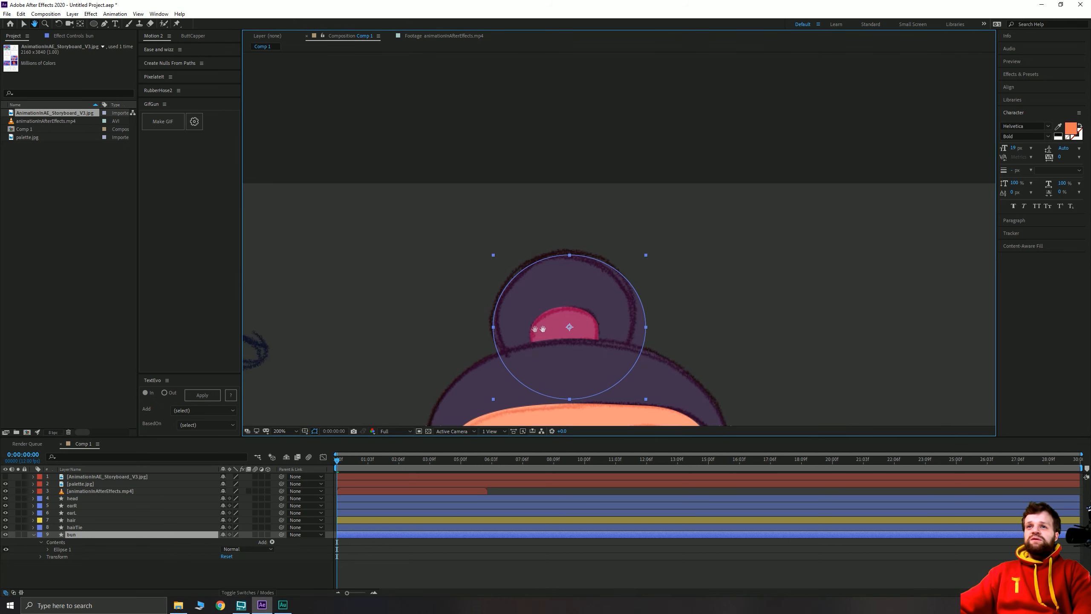
pyautogui.moveTo(494, 327); pyautogui.dragTo(497, 328)
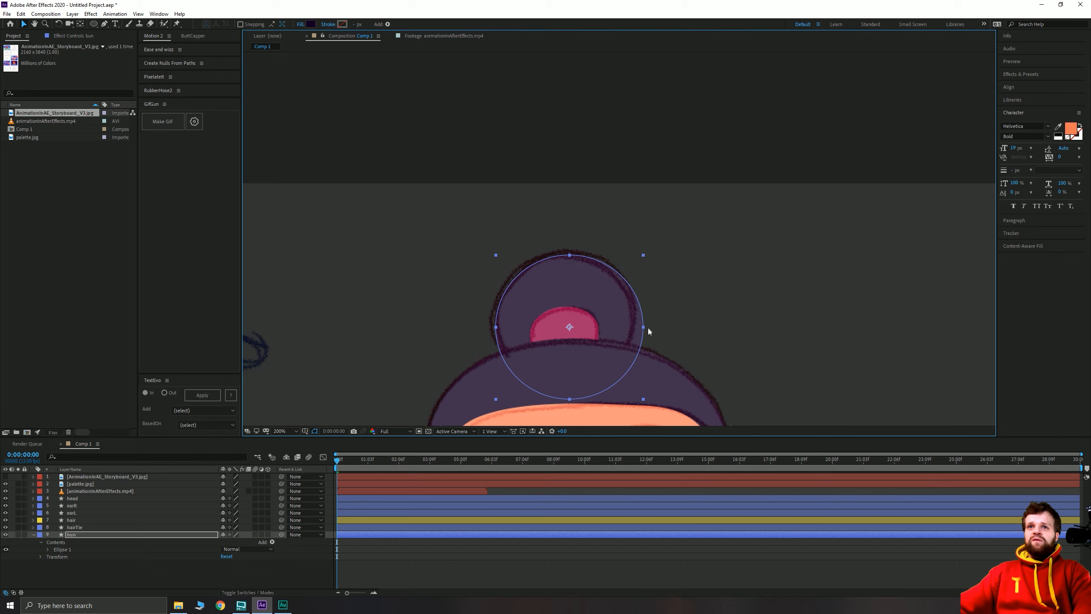
pyautogui.moveTo(643, 327); pyautogui.dragTo(611, 315)
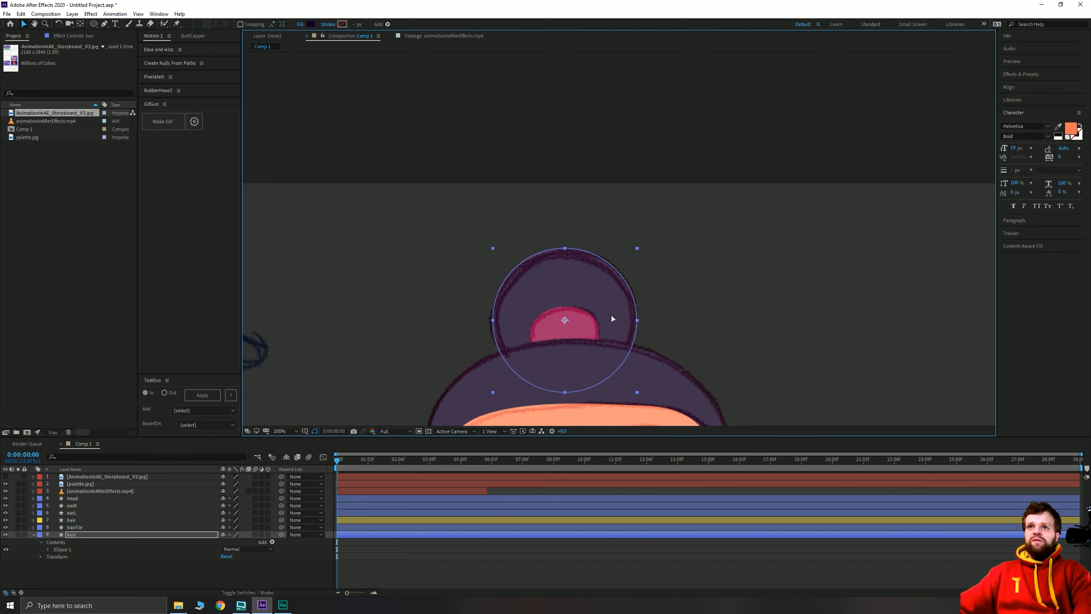
# Lower the anchor points of the bun, hairTie and hair layers towards where each piece attaches to the head.
pyautogui.click(81, 23)
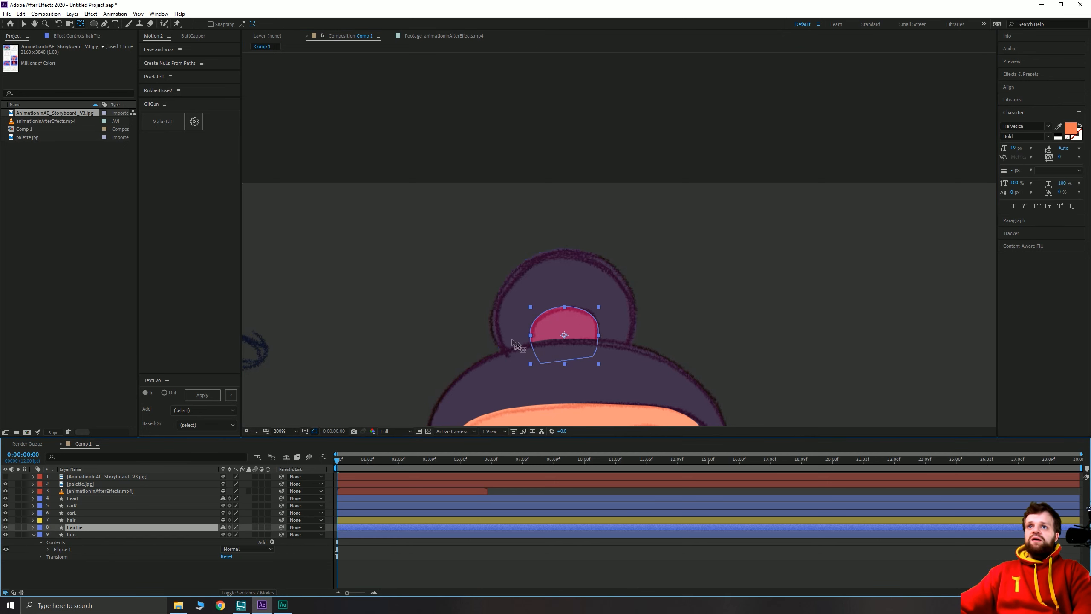
pyautogui.click(563, 346)
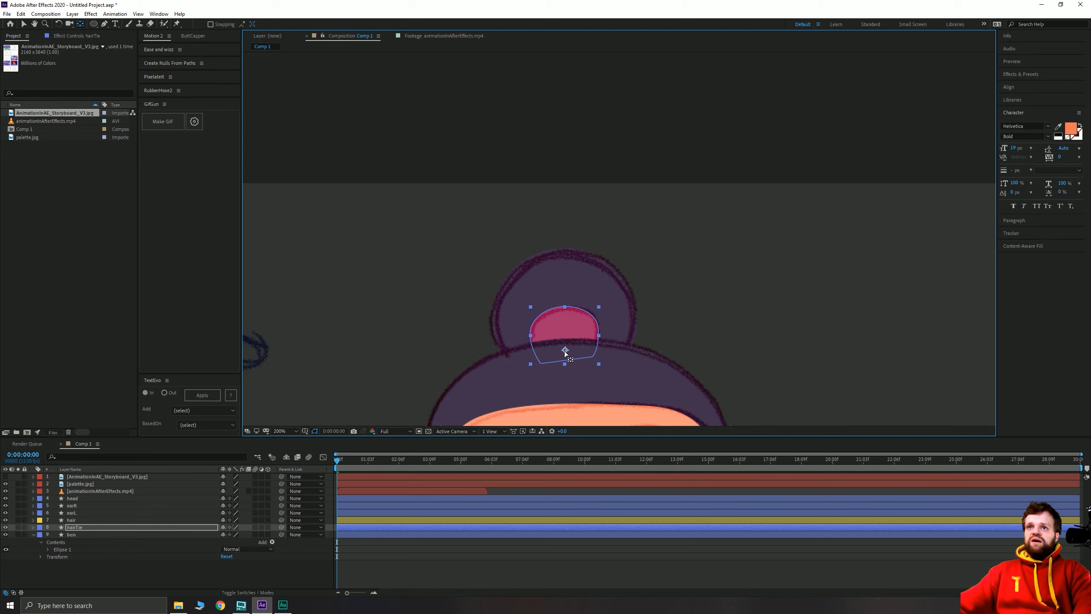
pyautogui.click(467, 376)
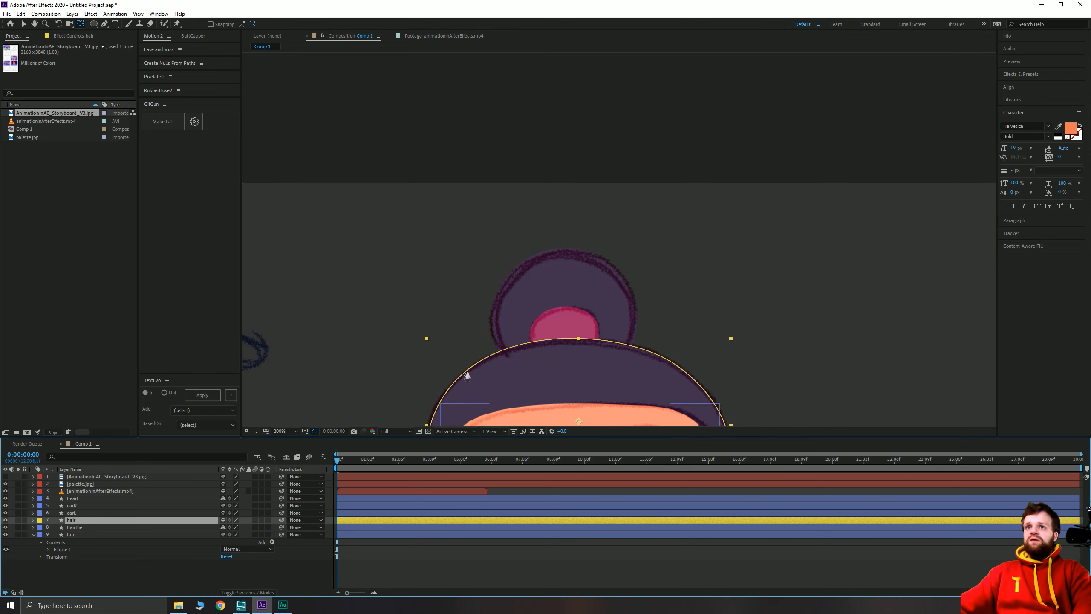
pyautogui.moveTo(467, 376); pyautogui.dragTo(460, 230)
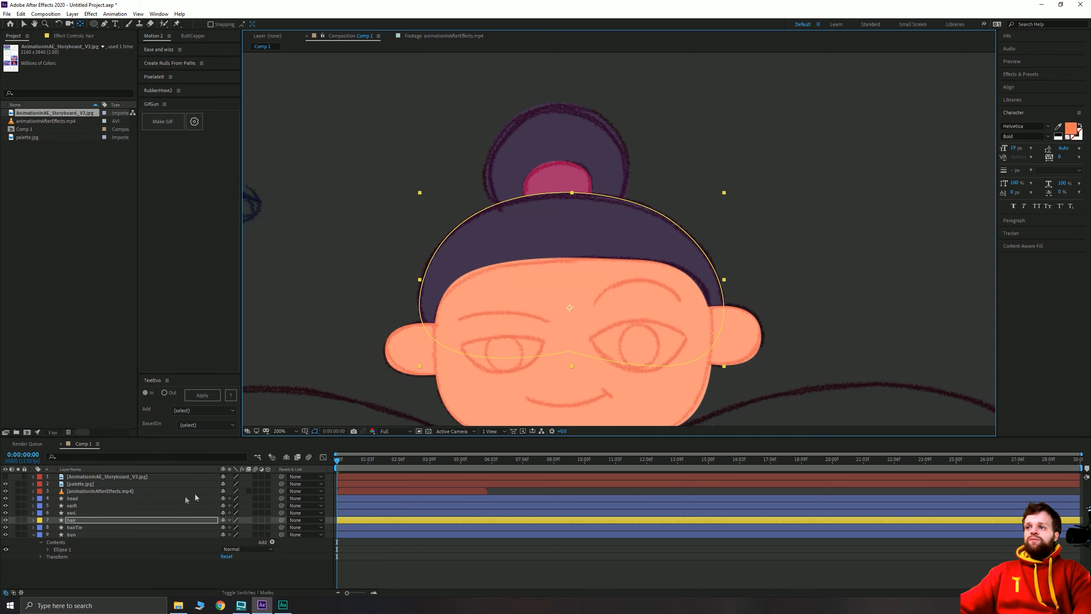
# Give the hairTie and bun layers the Yellow label to match the hair layer.
pyautogui.click(75, 534)
pyautogui.keyDown('shift'); pyautogui.click(75, 526); pyautogui.keyUp('shift')
pyautogui.click(39, 534)
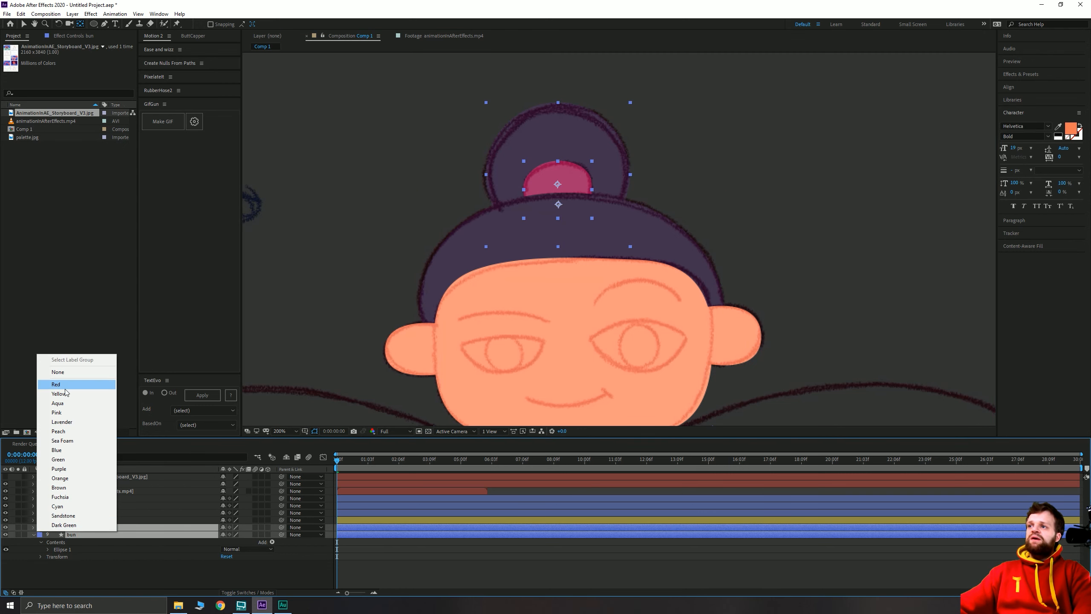
pyautogui.click(51, 394)
# Look over the whole character and temporarily show the storyboard layer to check the coloured frame's face details.
pyautogui.press(',')
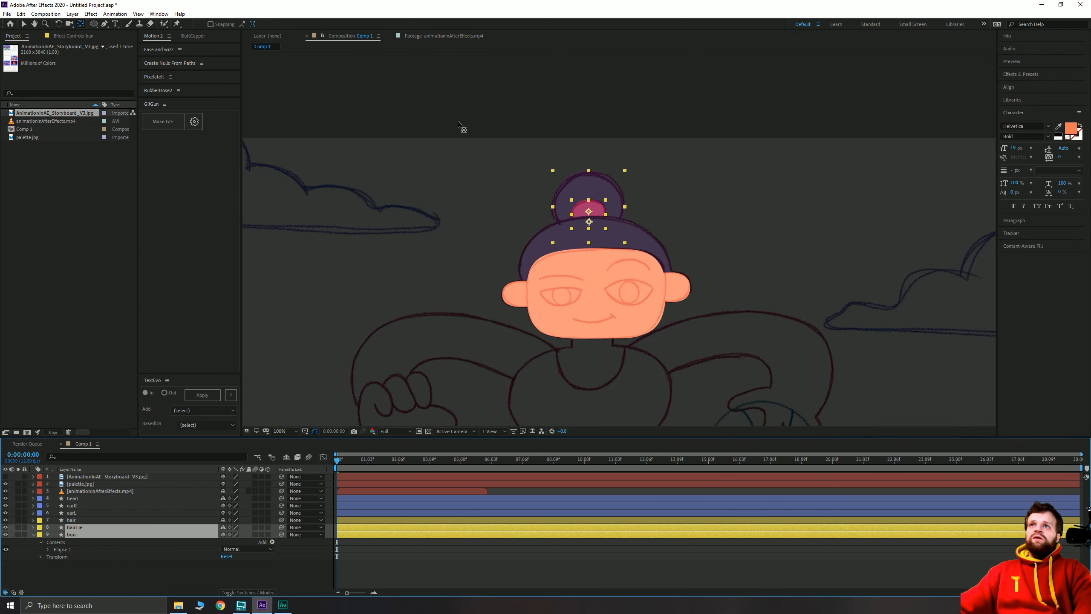
pyautogui.click(26, 24)
pyautogui.click(432, 104)
pyautogui.press(',')
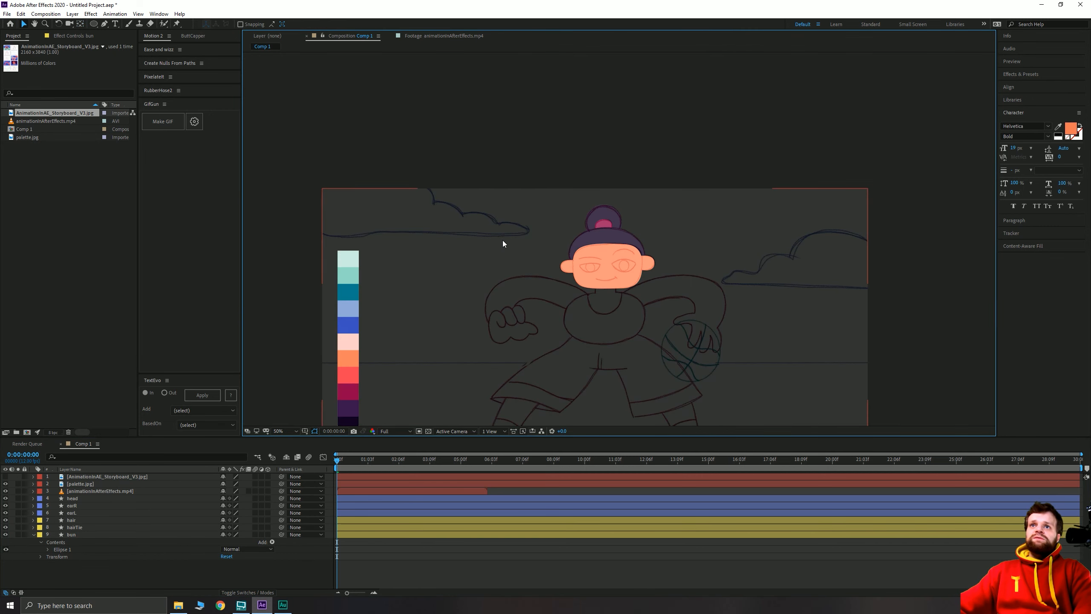
pyautogui.moveTo(480, 308); pyautogui.dragTo(423, 269)
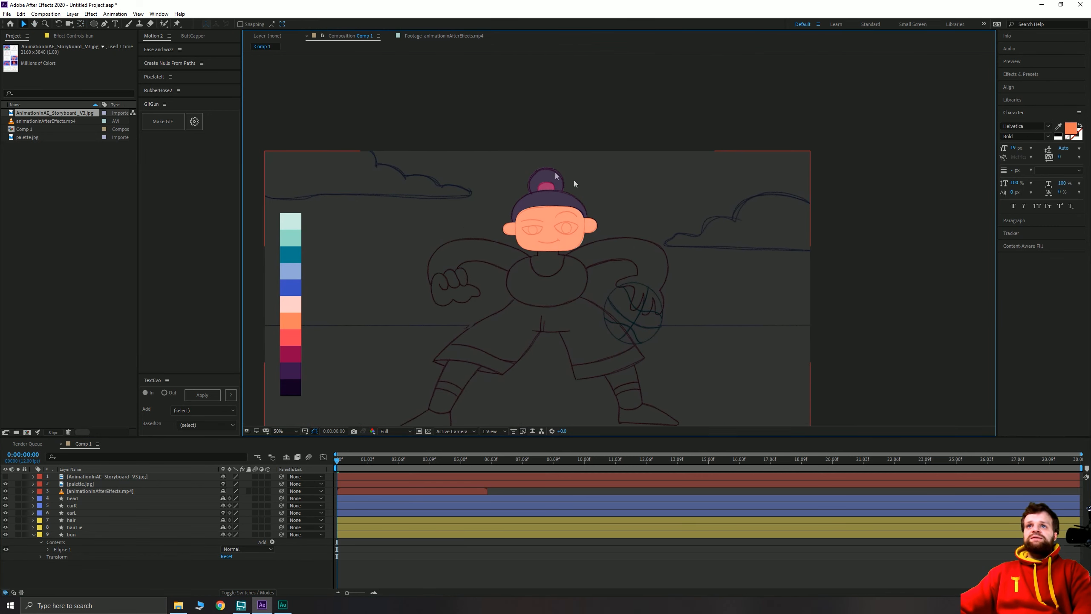
pyautogui.press('.')
pyautogui.press('.')
pyautogui.moveTo(431, 182); pyautogui.dragTo(660, 278)
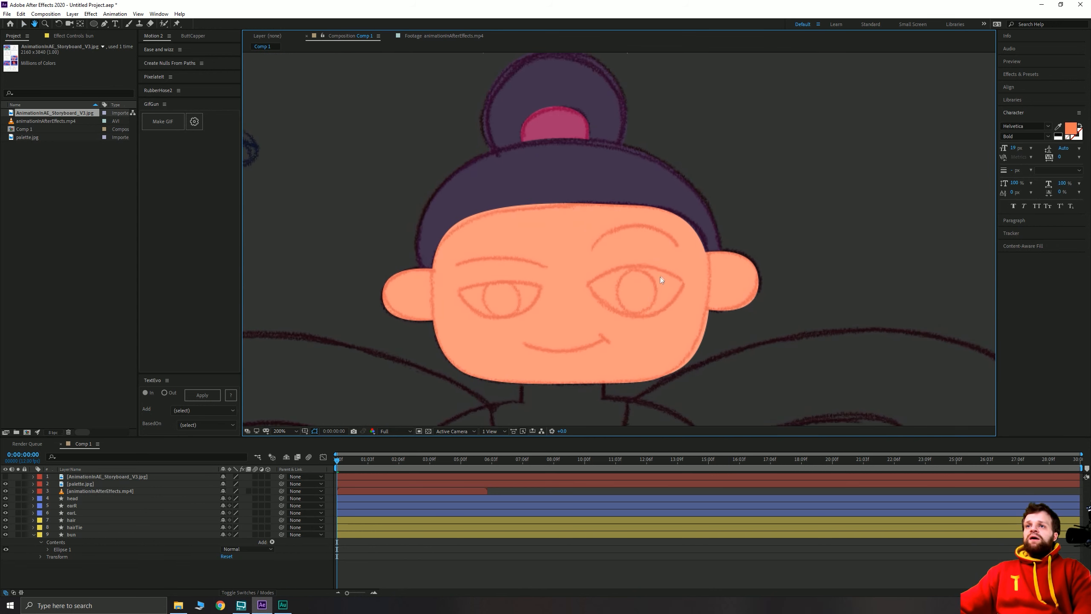
pyautogui.click(5, 477)
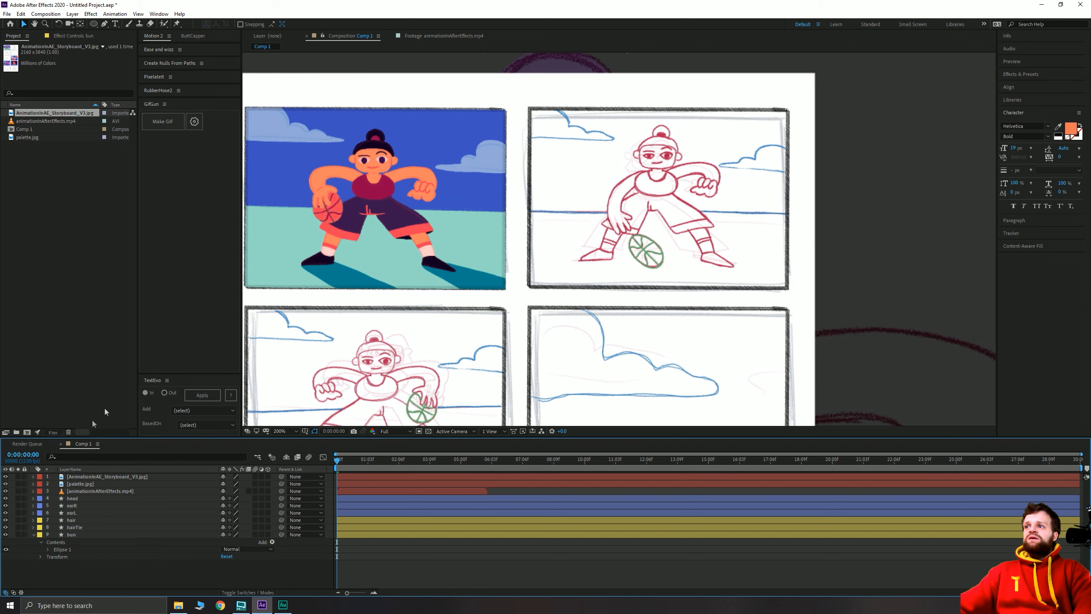
pyautogui.click(5, 476)
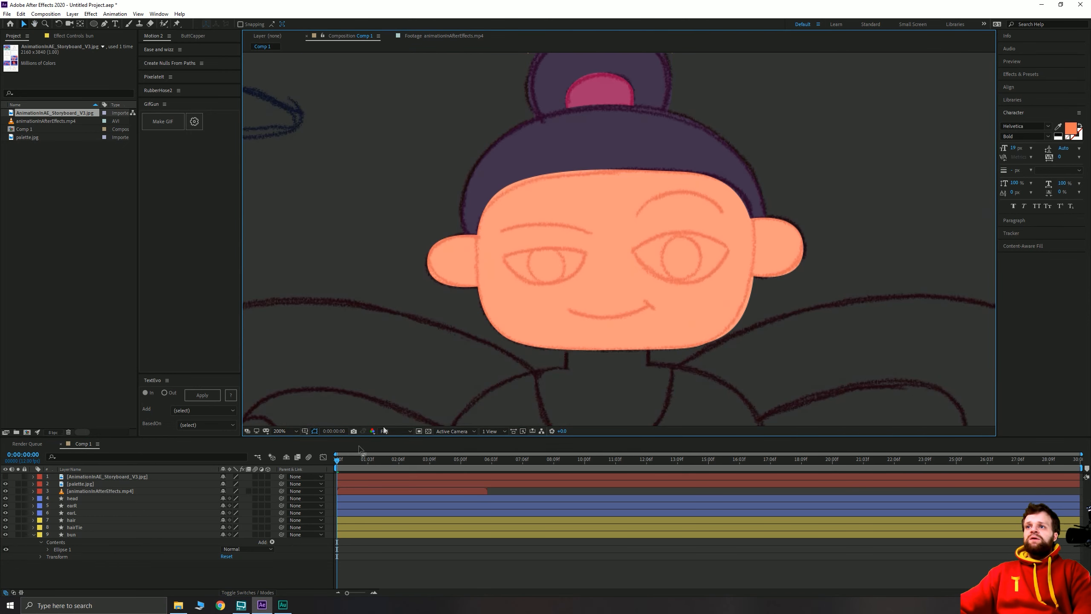
# Switch to the Pen tool with its stroke colour sampled from the palette's coral red, FF4057.
pyautogui.click(105, 23)
pyautogui.press('space')
pyautogui.moveTo(375, 270); pyautogui.dragTo(569, 101)
pyautogui.moveTo(377, 300)
pyautogui.mouseDown()
pyautogui.moveTo(631, 163)
pyautogui.moveTo(940, 108)
pyautogui.mouseUp()
pyautogui.moveTo(346, 331); pyautogui.dragTo(552, 237)
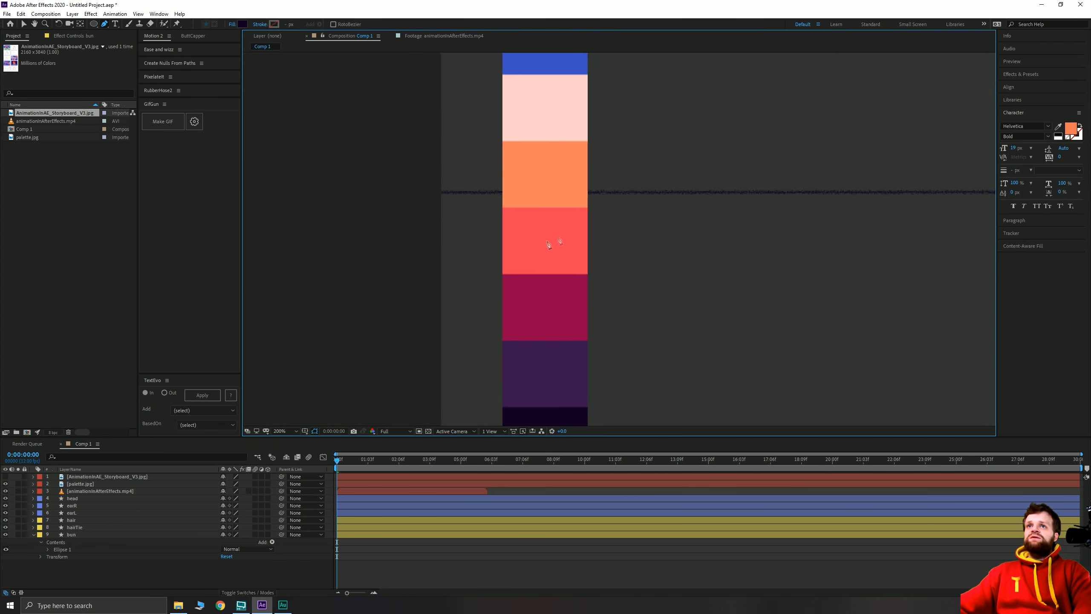
pyautogui.click(273, 24)
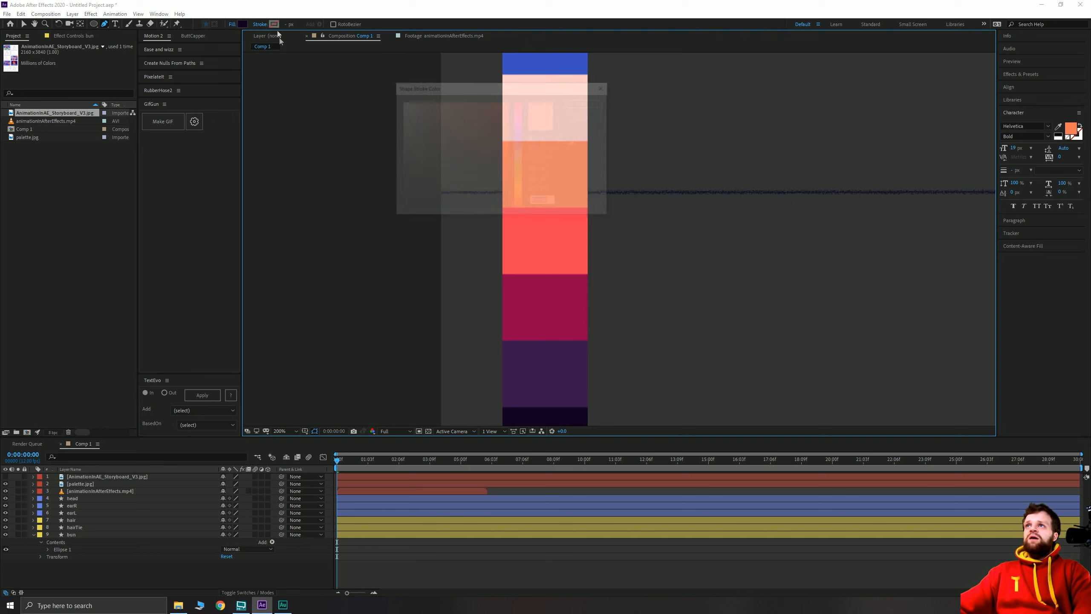
pyautogui.click(572, 145)
pyautogui.click(562, 262)
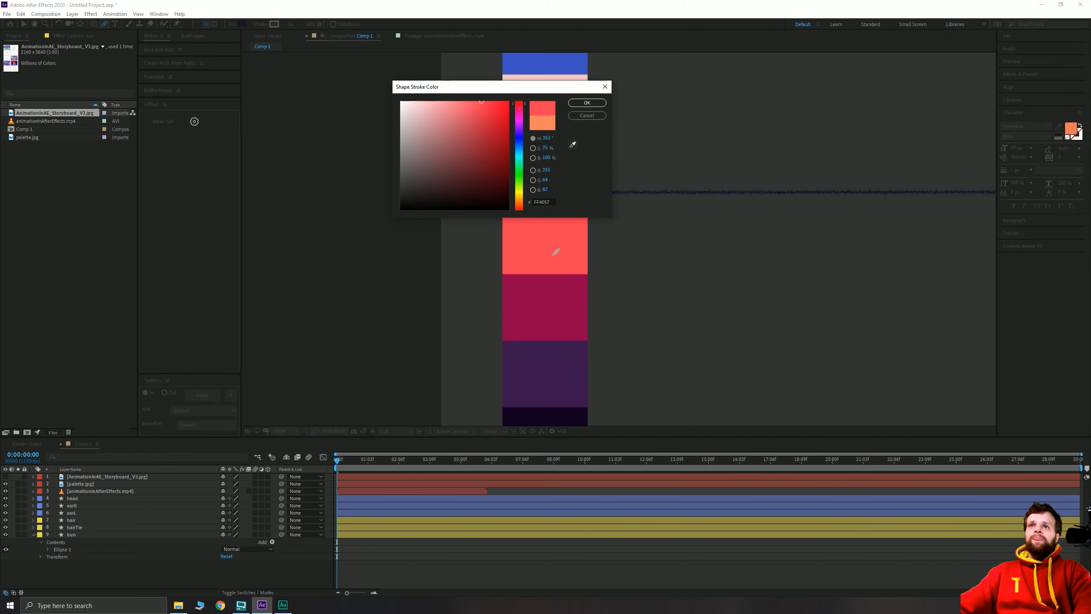
pyautogui.click(587, 103)
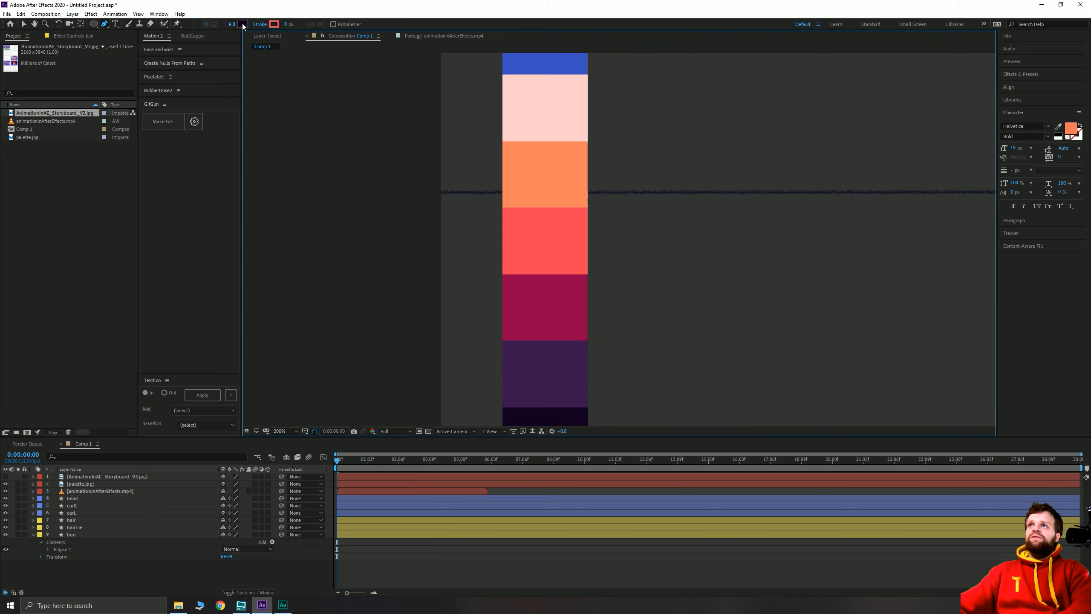
# Trace the edge between the head and the left-hand ear as a short, slightly curved open coral stroke without fill.
pyautogui.moveTo(545, 157); pyautogui.dragTo(318, 327)
pyautogui.moveTo(622, 171); pyautogui.dragTo(338, 319)
pyautogui.moveTo(854, 88); pyautogui.dragTo(339, 319)
pyautogui.moveTo(513, 265)
pyautogui.mouseDown()
pyautogui.moveTo(534, 172)
pyautogui.moveTo(529, 251)
pyautogui.mouseUp()
pyautogui.scroll(1, 497, 280)
pyautogui.click(452, 183)
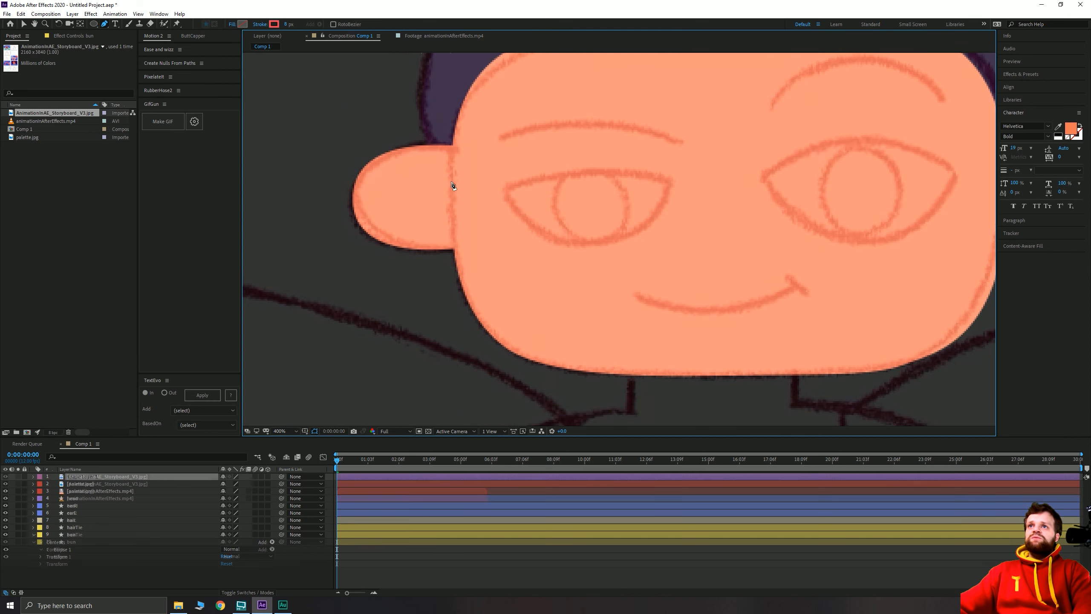
pyautogui.click(456, 267)
pyautogui.moveTo(460, 303); pyautogui.dragTo(462, 305)
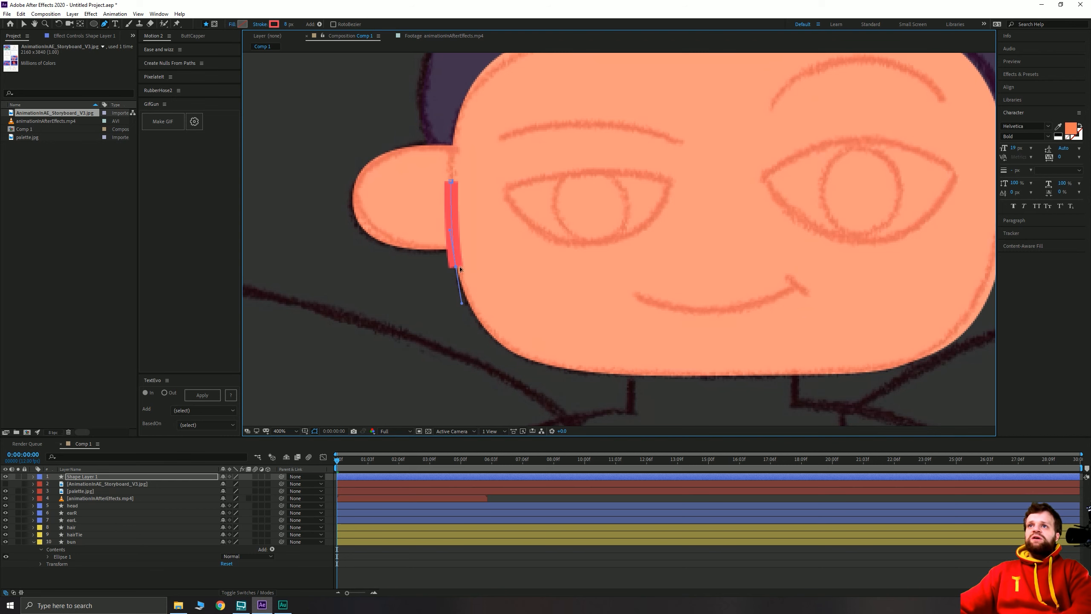
pyautogui.press('v')
pyautogui.scroll(-2, 459, 266)
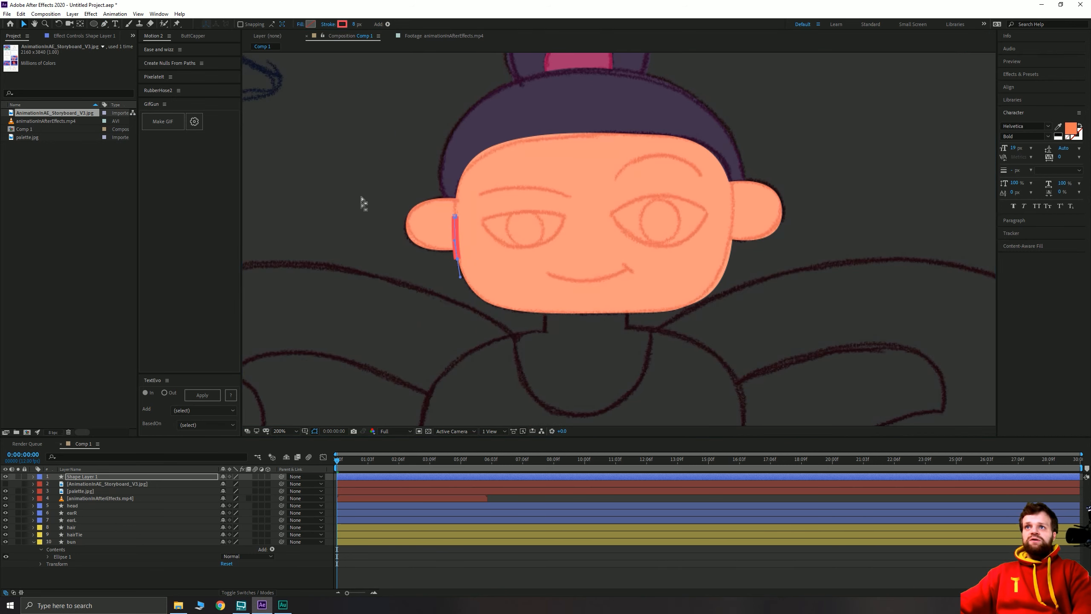
# Move the new ear stroke layer directly above the head layer and rename it earLineL.
pyautogui.click(363, 550)
pyautogui.click(352, 477)
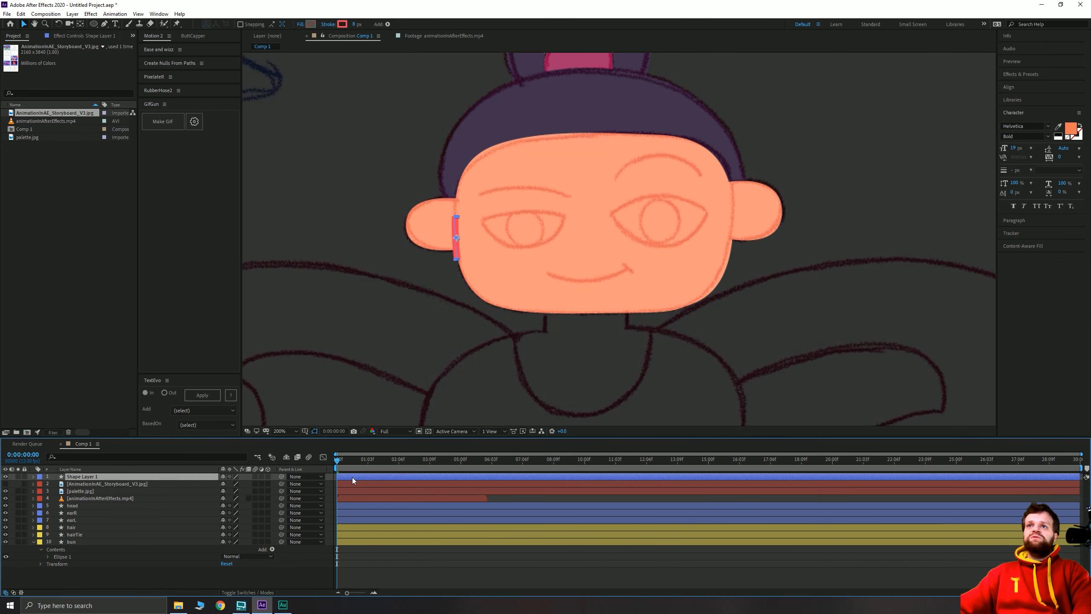
pyautogui.moveTo(77, 477); pyautogui.dragTo(81, 505)
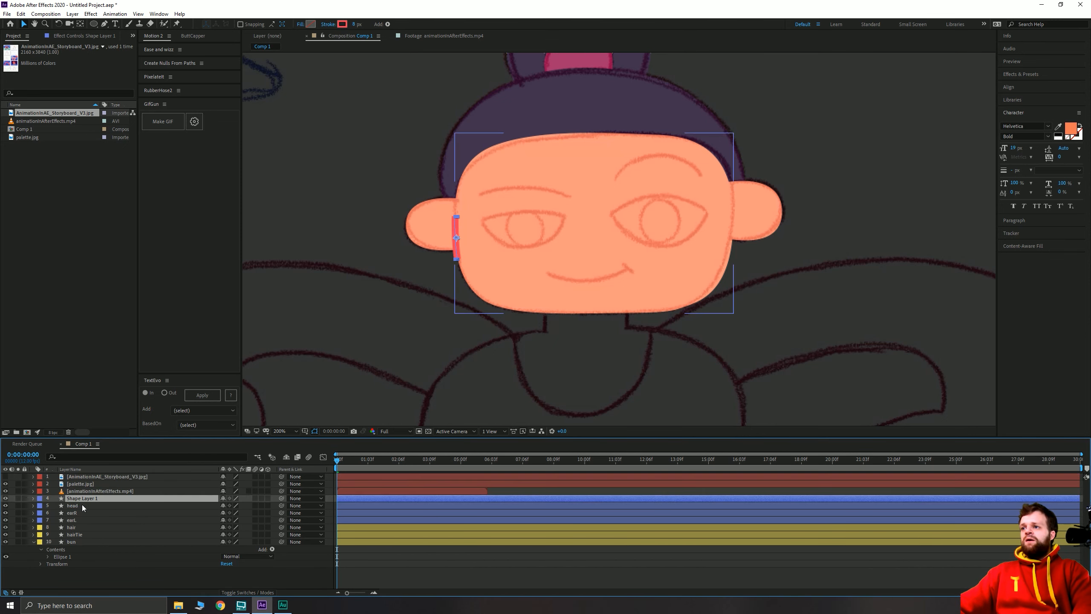
pyautogui.press('Return')
pyautogui.write('earLineL')
pyautogui.press('Return')
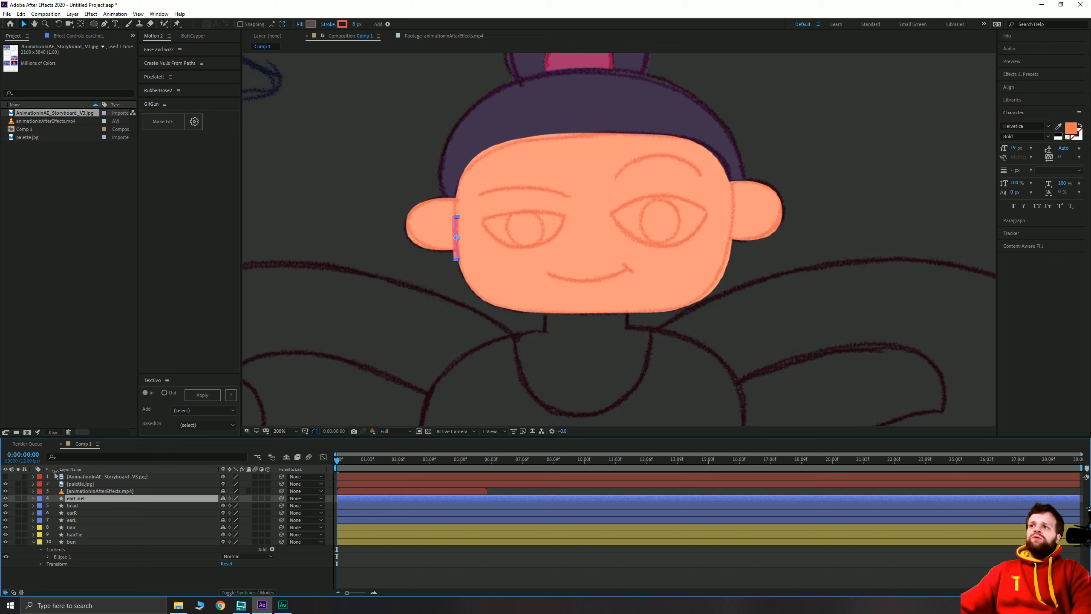
# With no layer selected, trace the edge between the head and the right-hand ear as a matching curved coral pen stroke.
pyautogui.click(82, 583)
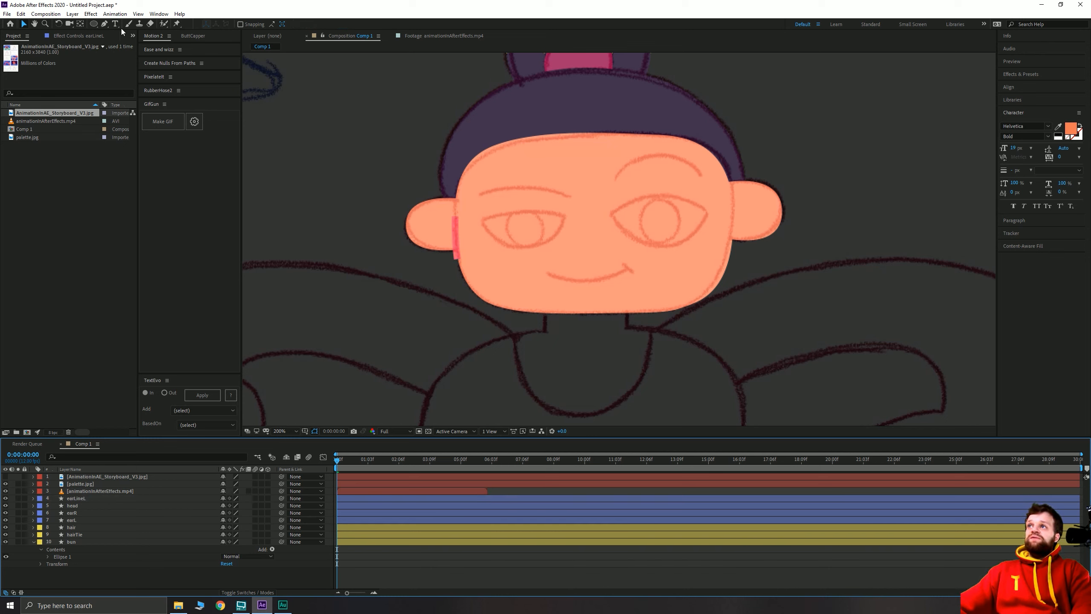
pyautogui.click(104, 23)
pyautogui.press('.')
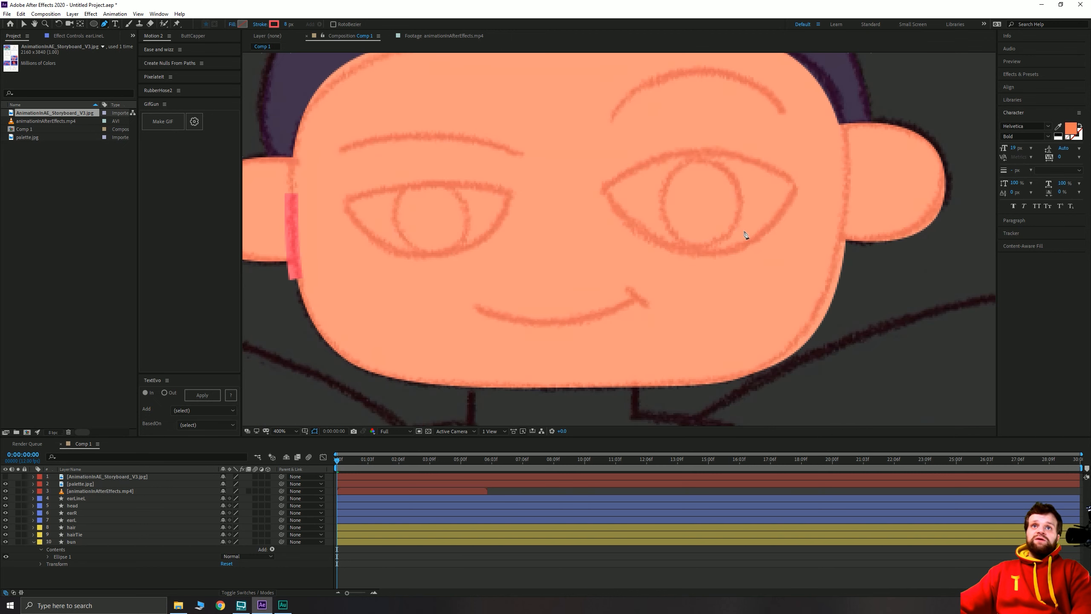
pyautogui.click(845, 163)
pyautogui.moveTo(845, 250); pyautogui.dragTo(842, 295)
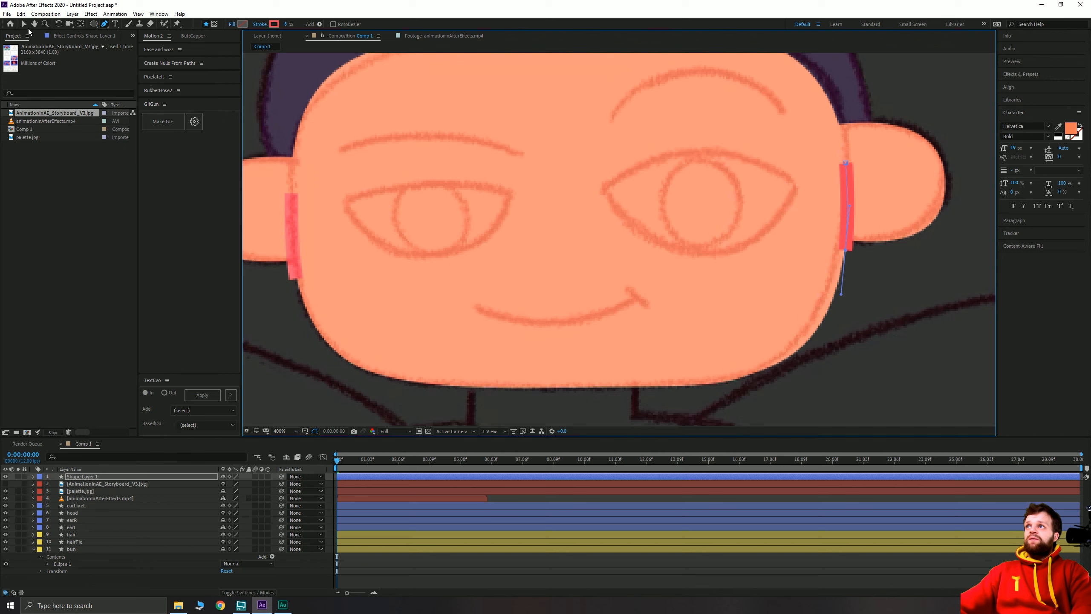
pyautogui.click(24, 23)
pyautogui.press(',')
pyautogui.press(',')
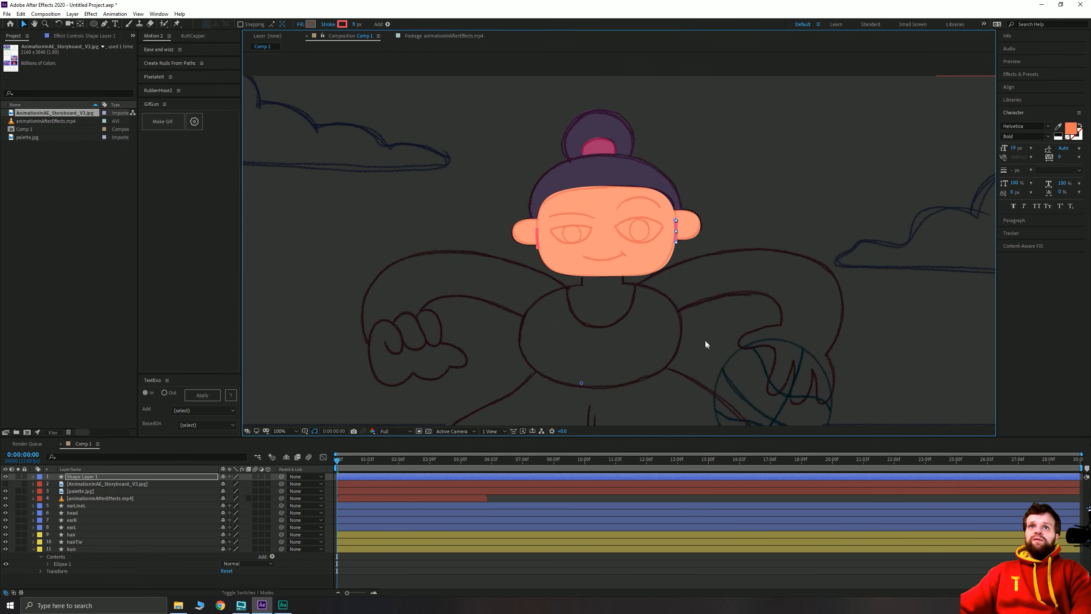
# Move the second ear stroke layer directly above earLineL and rename it earLineR.
pyautogui.moveTo(100, 477); pyautogui.dragTo(103, 507)
pyautogui.press('Return')
pyautogui.write('earLine')
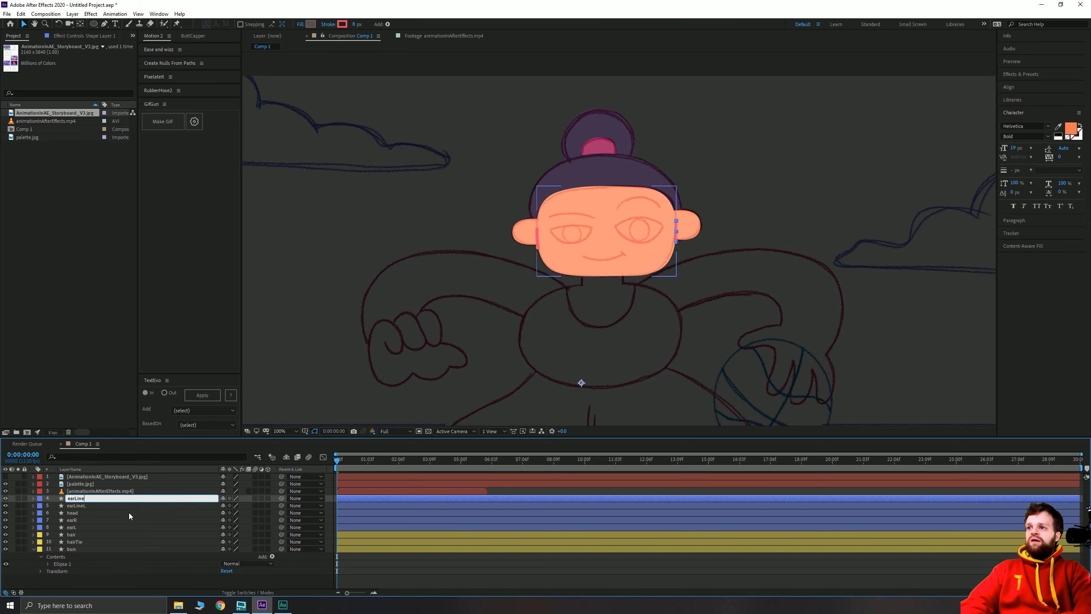
pyautogui.write('R')
pyautogui.press('Return')
pyautogui.click(501, 310)
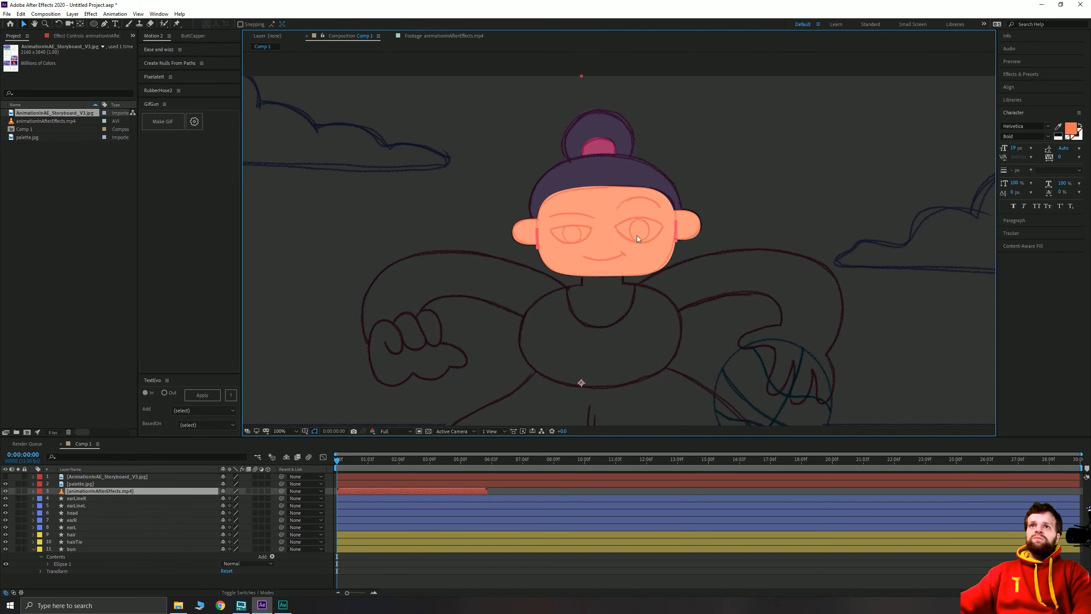
# With no layer selected, sample the palette's darkest purple (120020) as the Pen tool's stroke colour.
pyautogui.scroll(3, 636, 239)
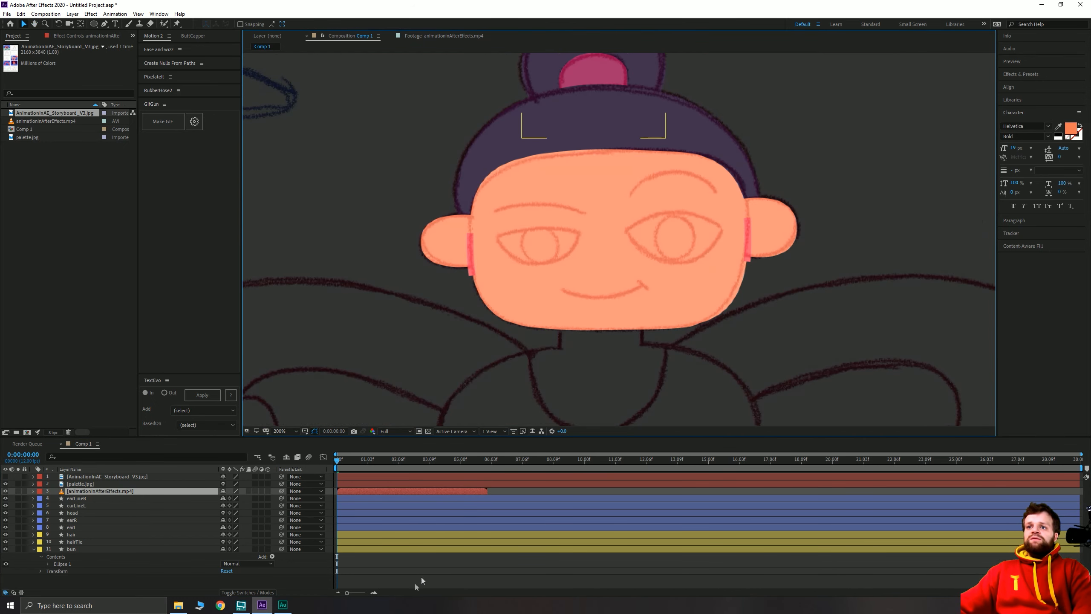
pyautogui.click(421, 576)
pyautogui.click(105, 24)
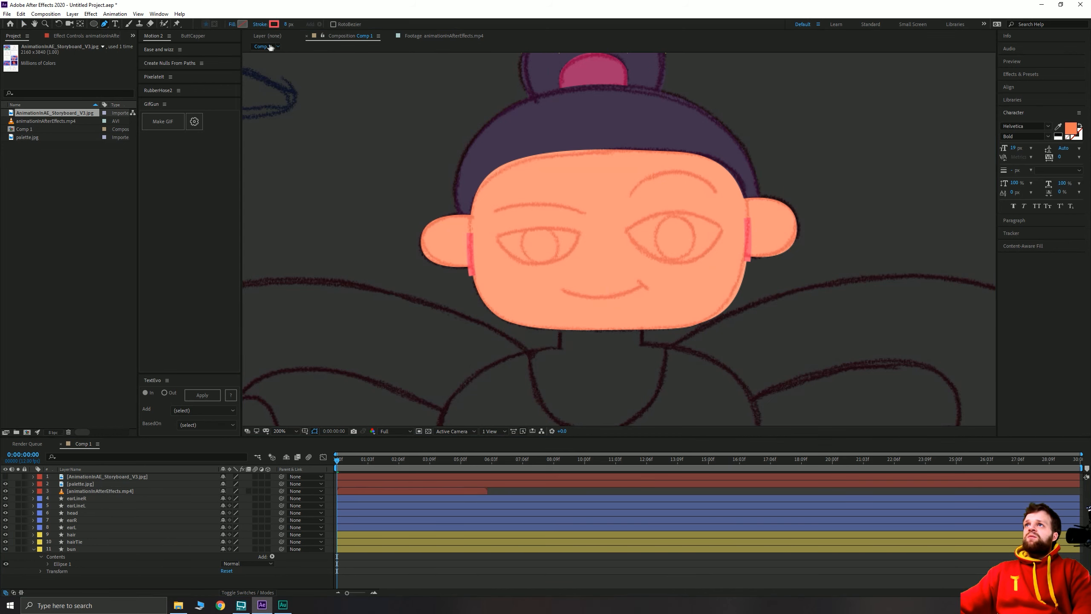
pyautogui.click(275, 24)
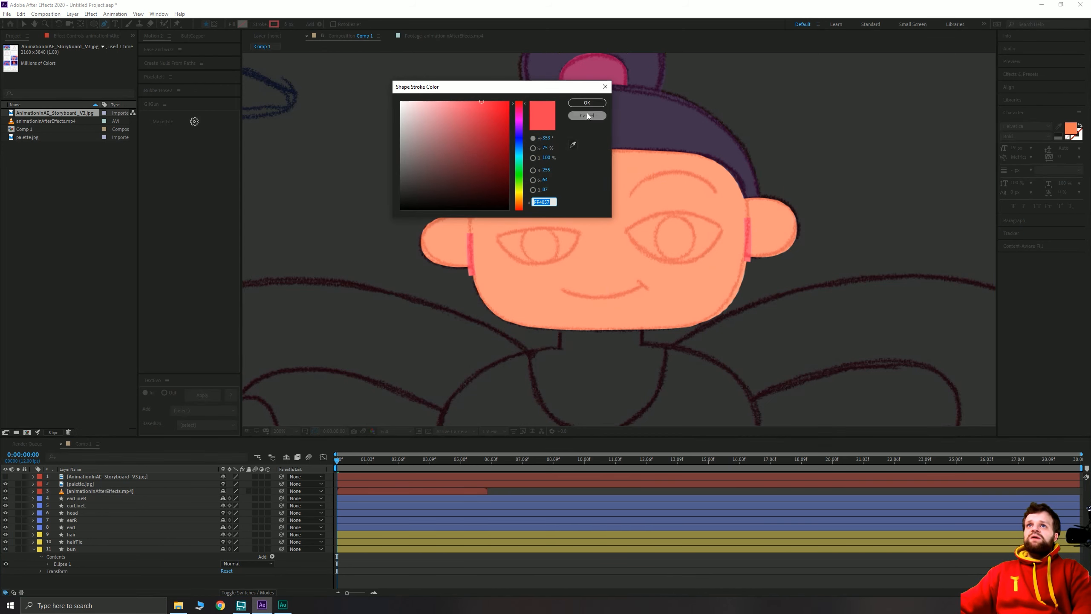
pyautogui.click(544, 201)
pyautogui.moveTo(384, 342); pyautogui.dragTo(729, 181)
pyautogui.moveTo(447, 300)
pyautogui.mouseDown()
pyautogui.moveTo(779, 149)
pyautogui.moveTo(448, 152)
pyautogui.mouseUp()
pyautogui.click(274, 25)
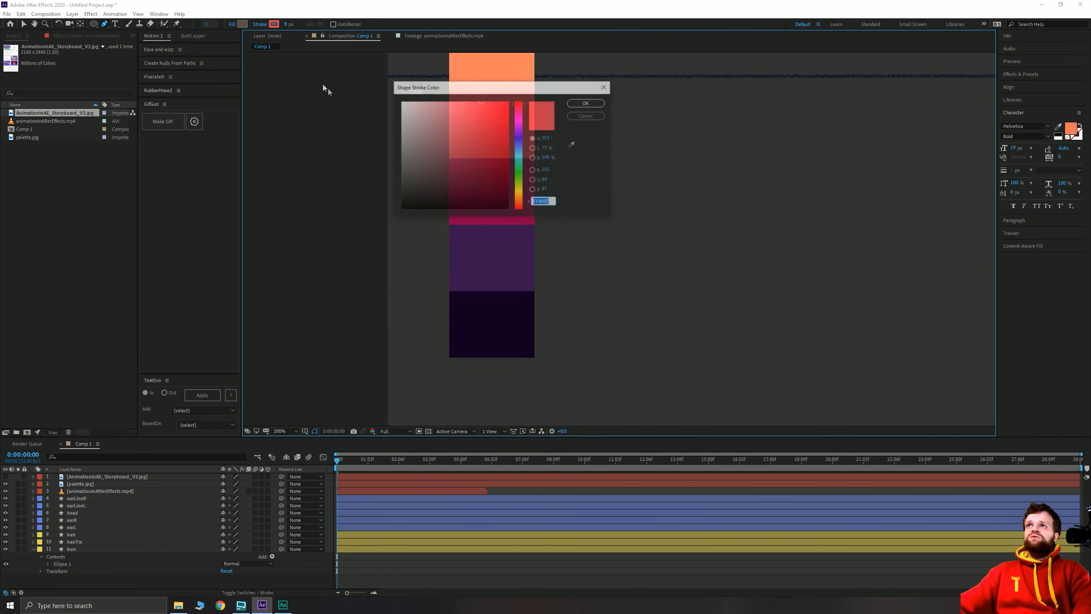
pyautogui.click(573, 146)
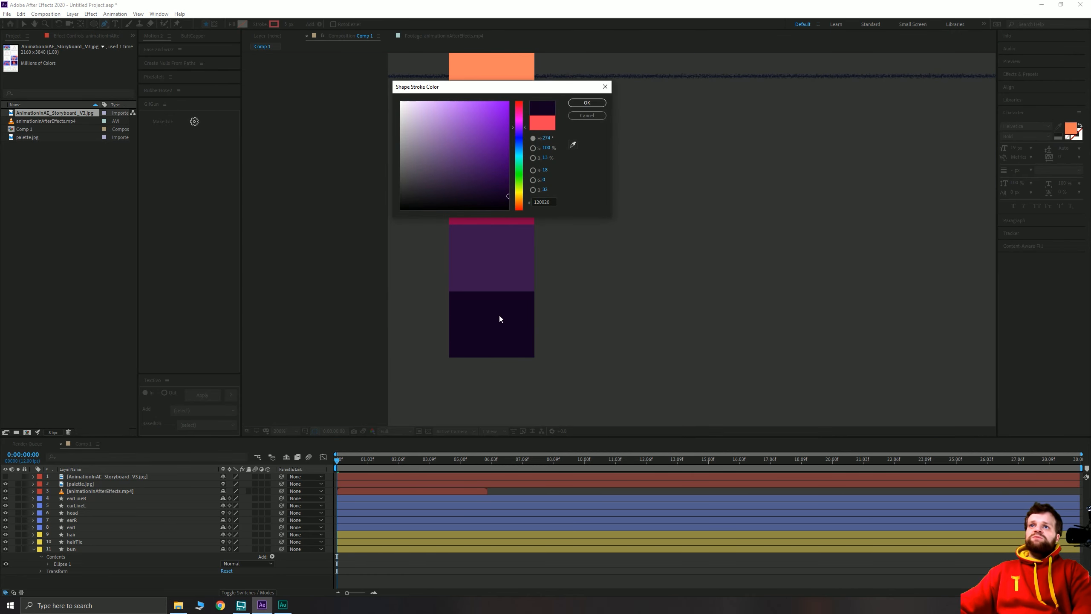
pyautogui.click(587, 103)
# Trace the raised right-hand eyebrow of the sketch as an open, arched three-point dark stroke.
pyautogui.moveTo(820, 216); pyautogui.dragTo(543, 370)
pyautogui.moveTo(824, 194); pyautogui.dragTo(580, 329)
pyautogui.moveTo(901, 198); pyautogui.dragTo(576, 315)
pyautogui.moveTo(704, 137)
pyautogui.mouseDown()
pyautogui.moveTo(619, 243)
pyautogui.moveTo(625, 312)
pyautogui.moveTo(666, 242)
pyautogui.mouseUp()
pyautogui.press('.')
pyautogui.scroll(3, 755, 134)
pyautogui.click(856, 188)
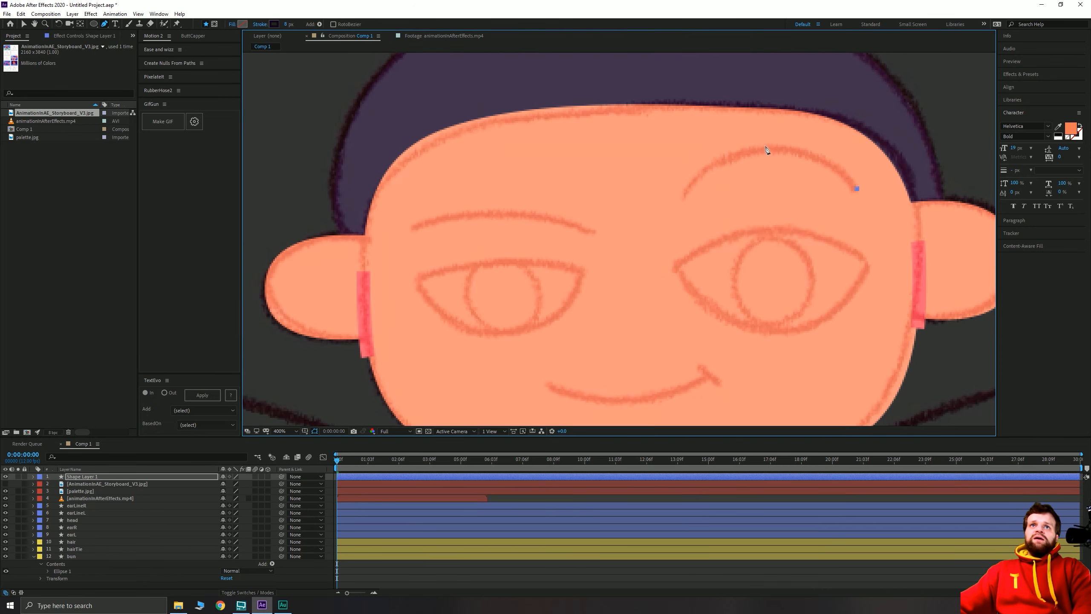
pyautogui.moveTo(768, 149); pyautogui.dragTo(699, 150)
pyautogui.click(684, 201)
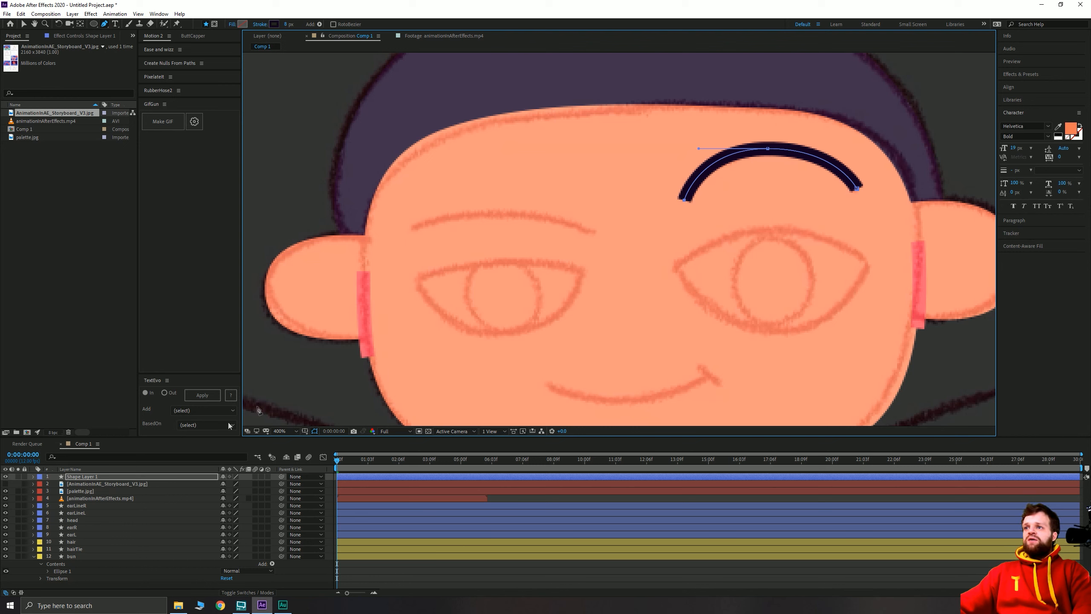
# Trace the left-hand eyebrow as a flatter three-point curved stroke in the same shape layer.
pyautogui.click(114, 476)
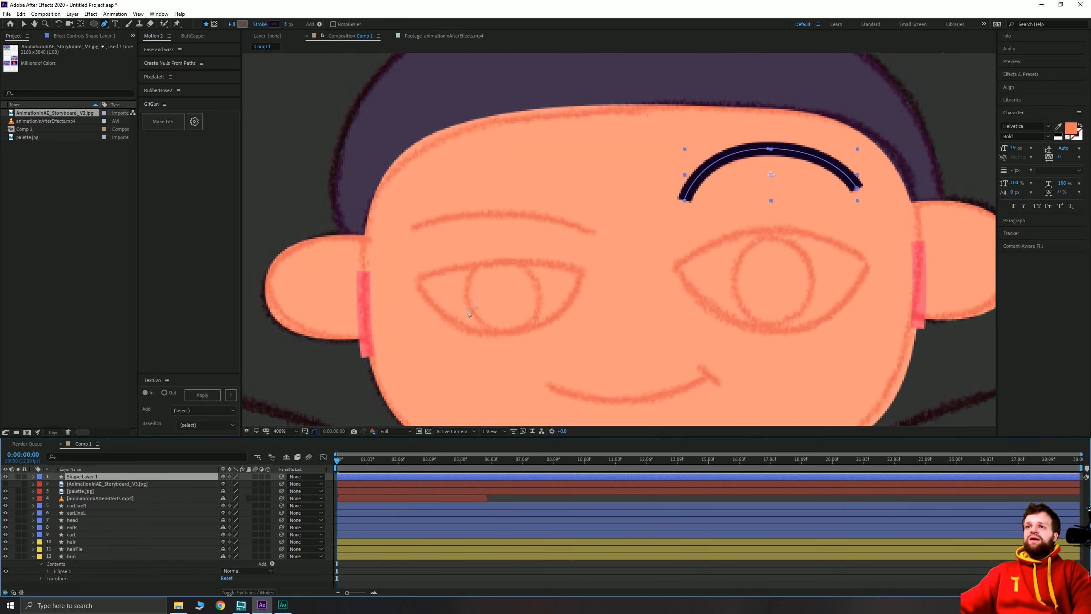
pyautogui.click(593, 233)
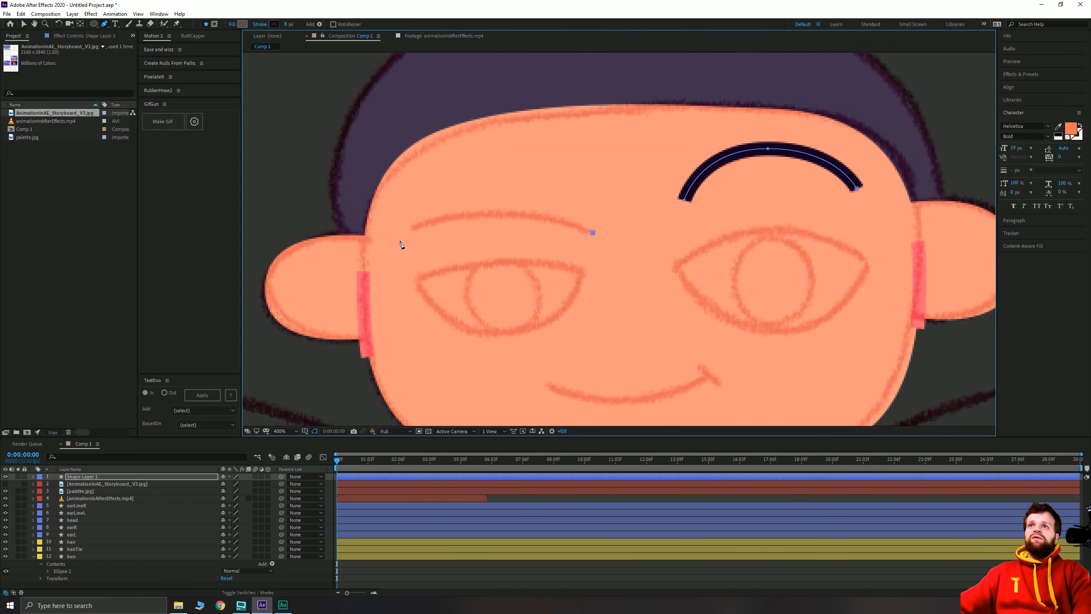
pyautogui.moveTo(412, 228)
pyautogui.mouseDown()
pyautogui.moveTo(353, 257)
pyautogui.moveTo(316, 259)
pyautogui.mouseUp()
pyautogui.hotkey('ctrl', 'z')
pyautogui.hotkey('ctrl', 'z')
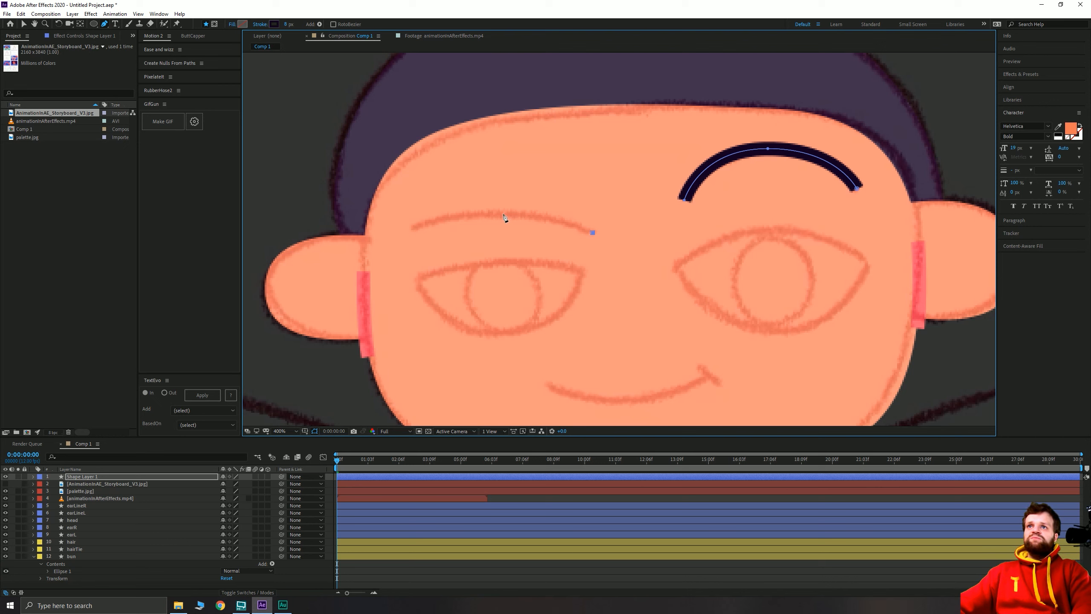
pyautogui.moveTo(479, 217); pyautogui.dragTo(447, 215)
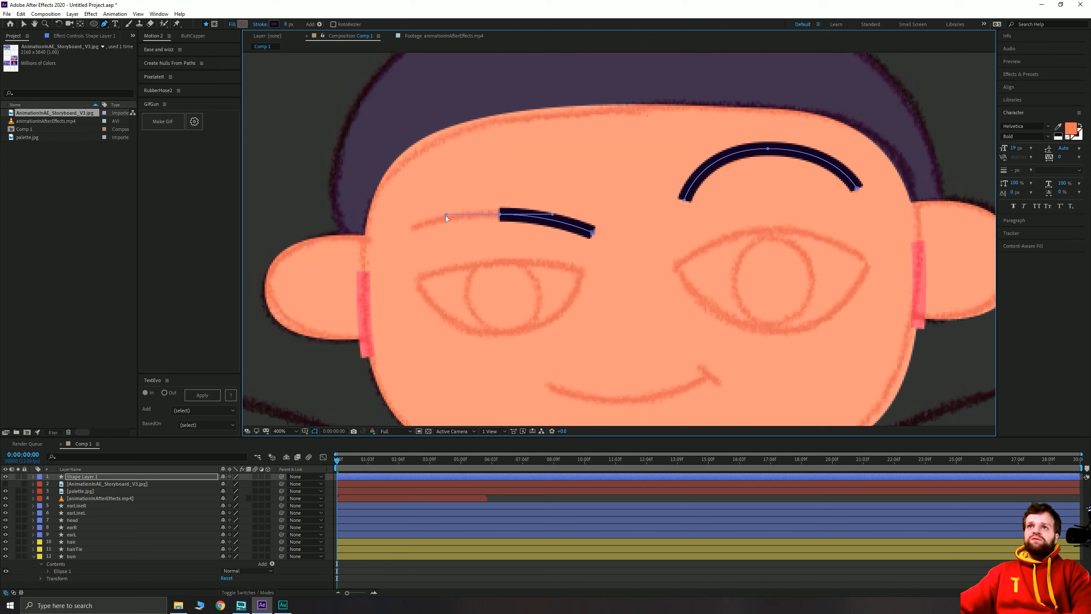
pyautogui.click(411, 230)
# Rename the eyebrow shape layer eyeBrows and move it directly above earLineR.
pyautogui.click(86, 475)
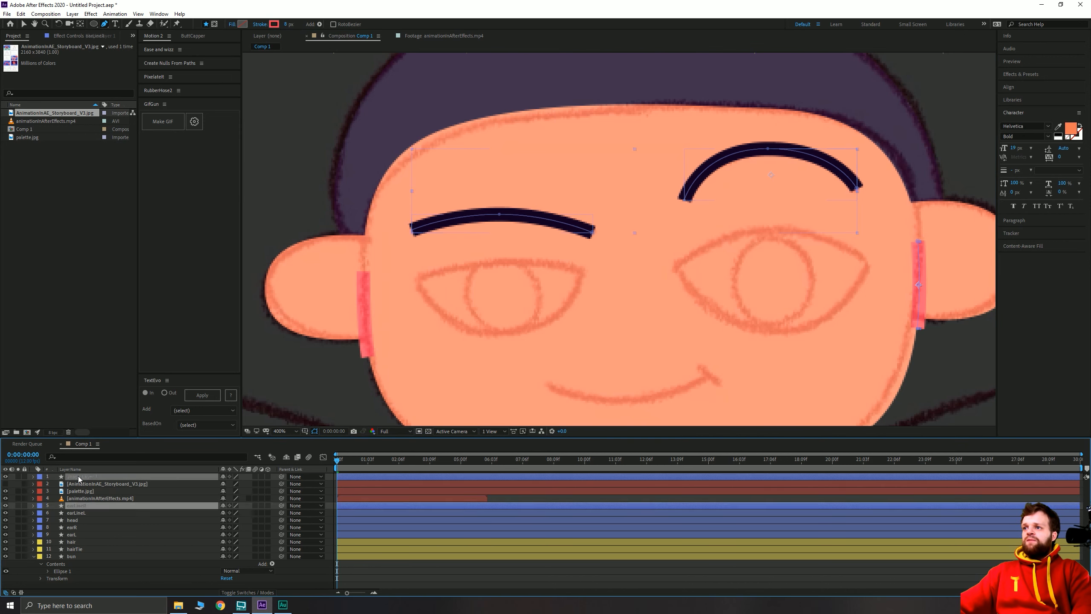
pyautogui.press('Return')
pyautogui.write('eyeBrows')
pyautogui.press('Return')
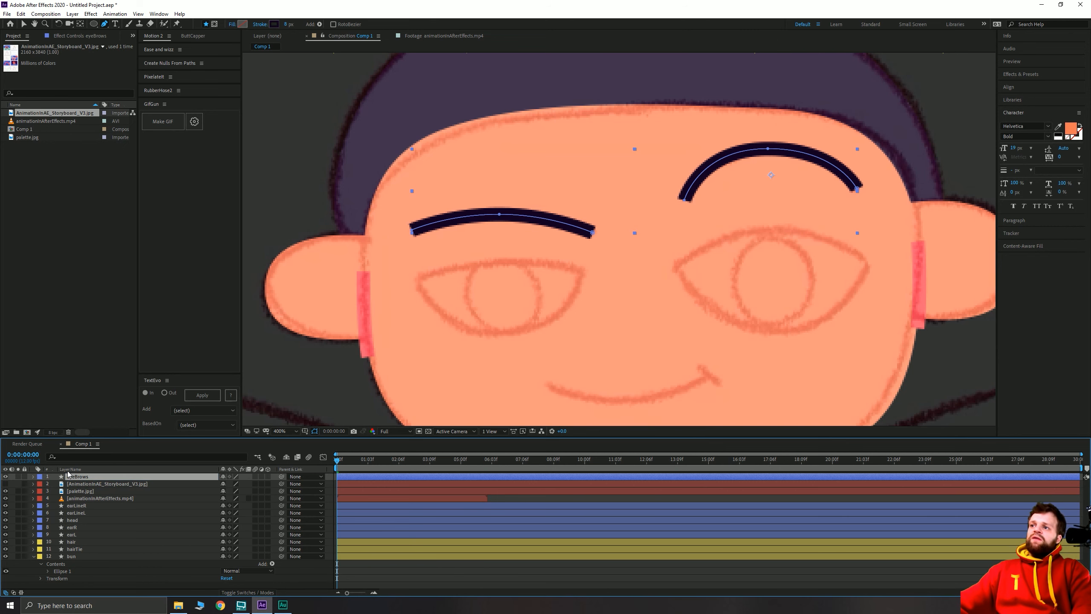
pyautogui.moveTo(78, 476); pyautogui.dragTo(79, 501)
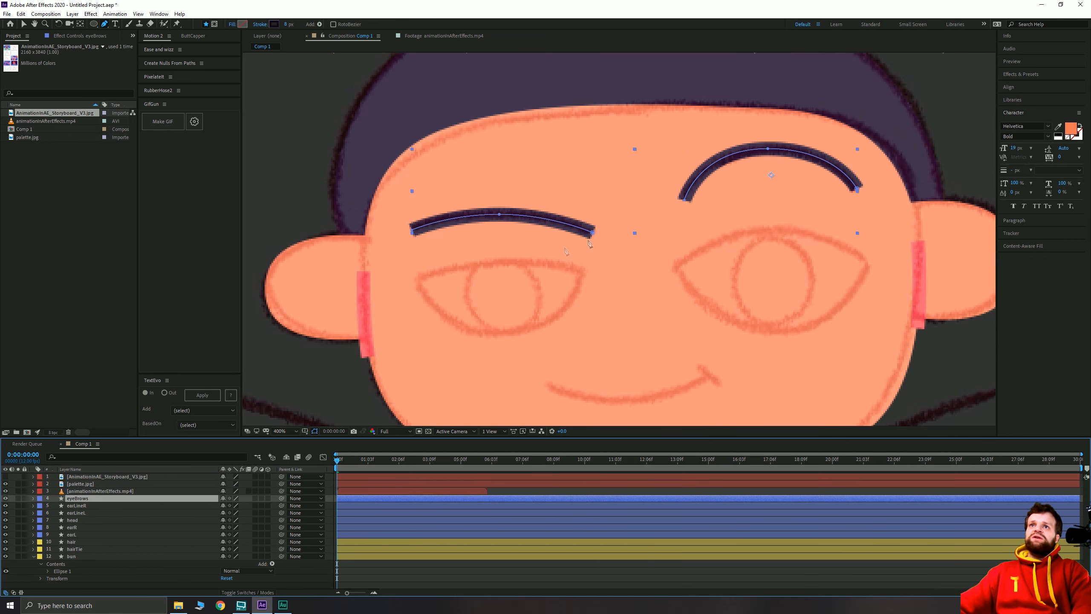
# Move the eyeBrows layer's anchor point to the centre between the two eyebrows.
pyautogui.press(',')
pyautogui.click(24, 24)
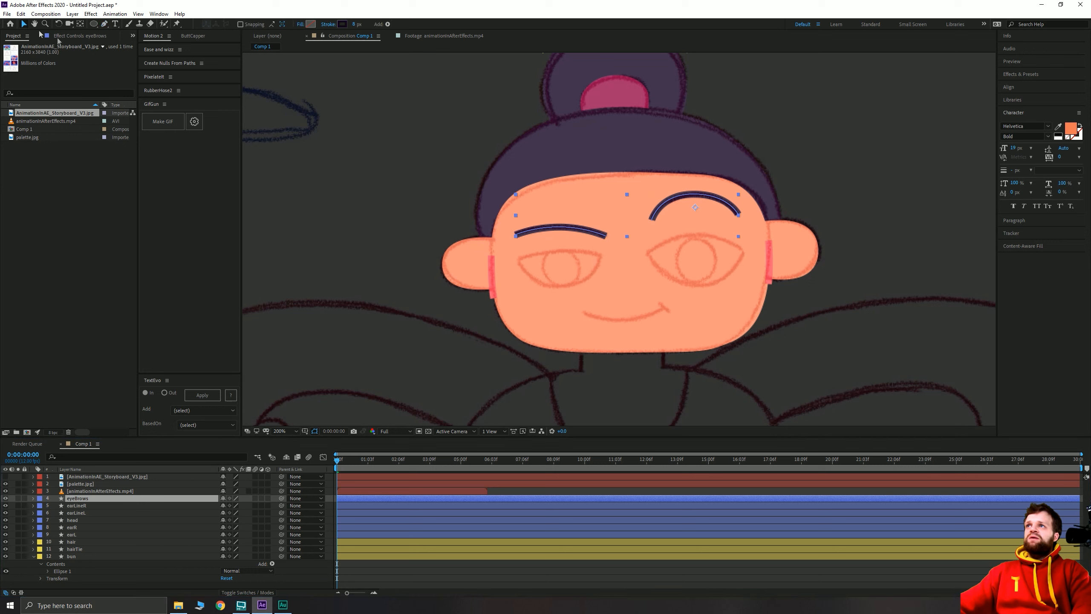
pyautogui.press('y')
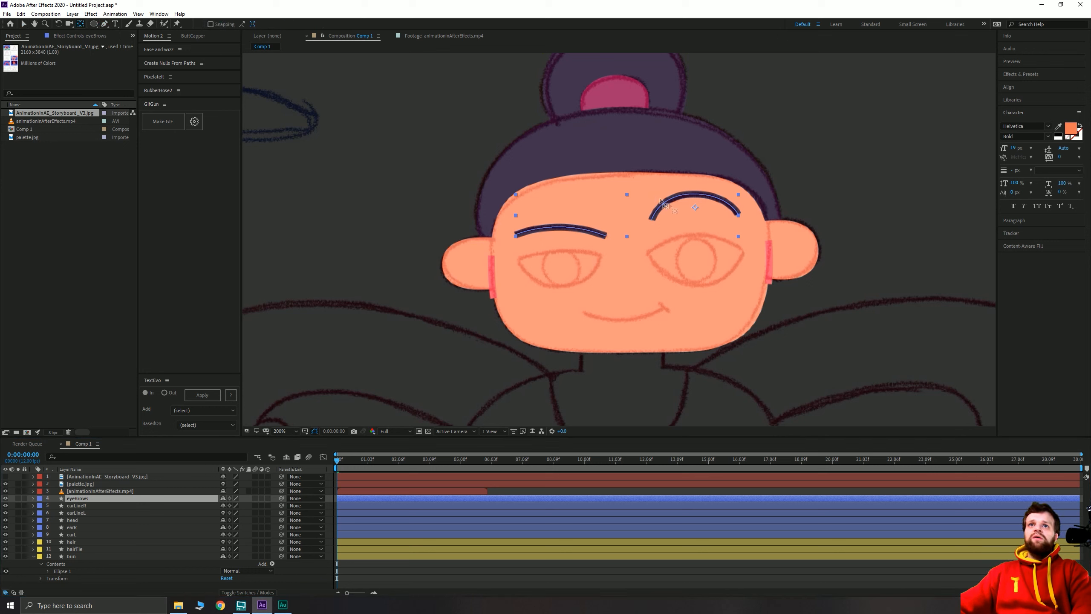
pyautogui.click(696, 207)
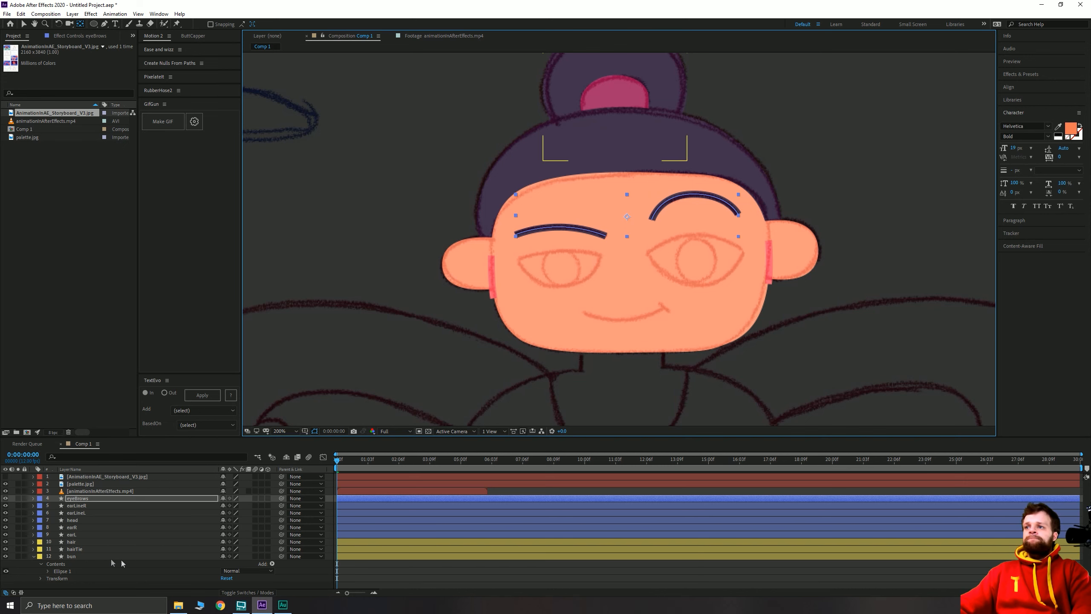
# With no layer selected, trace the sketched smile as an open three-point curved dark stroke.
pyautogui.click(76, 556)
pyautogui.click(351, 352)
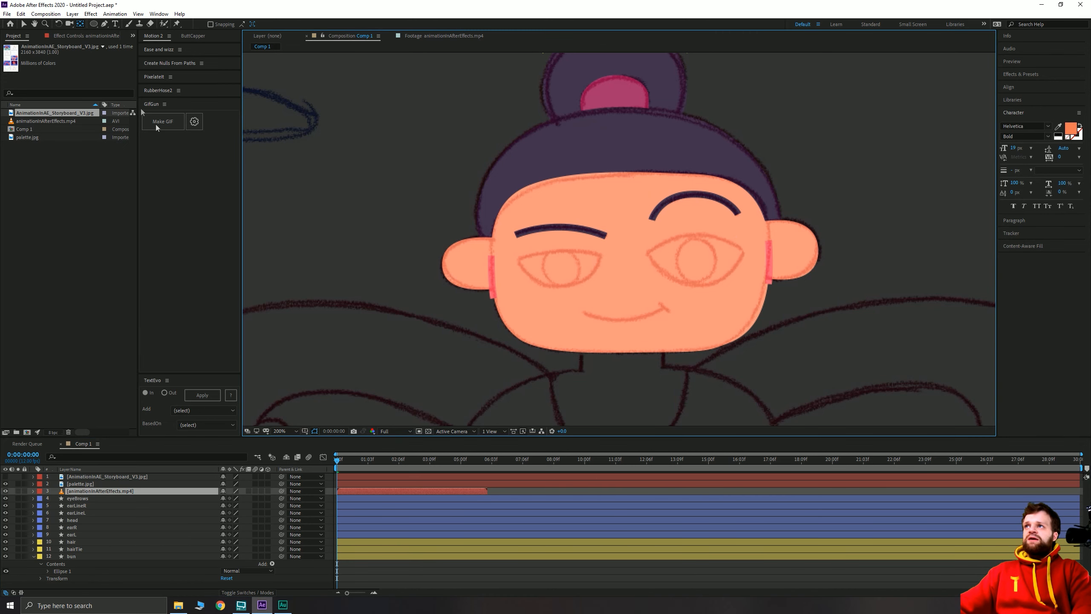
pyautogui.click(23, 24)
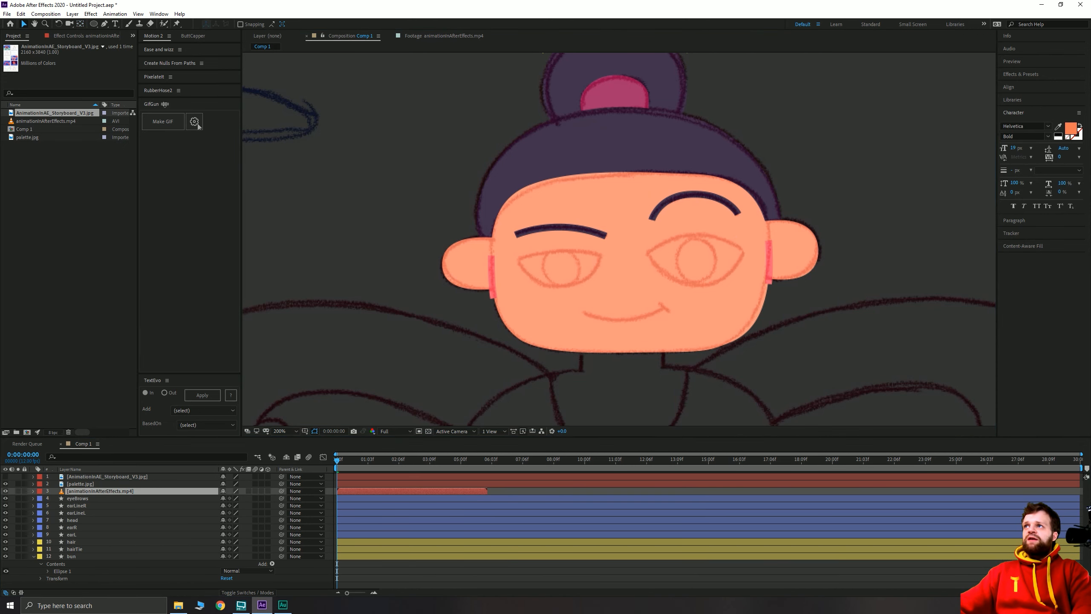
pyautogui.keyDown('ctrl'); pyautogui.click(124, 491); pyautogui.keyUp('ctrl')
pyautogui.scroll(1, 610, 279)
pyautogui.scroll(2, 610, 278)
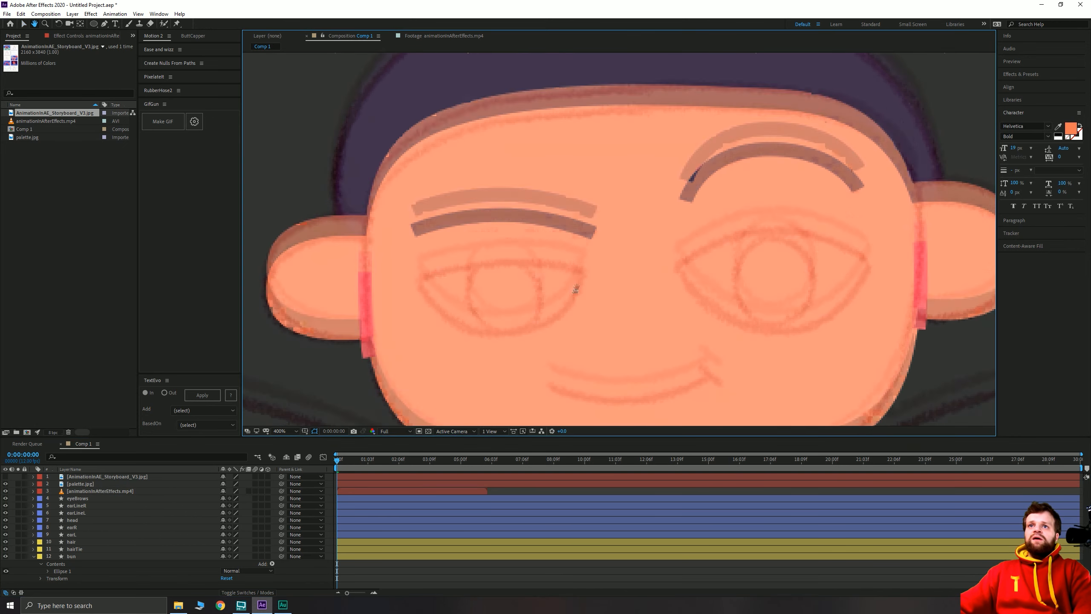
pyautogui.press('g')
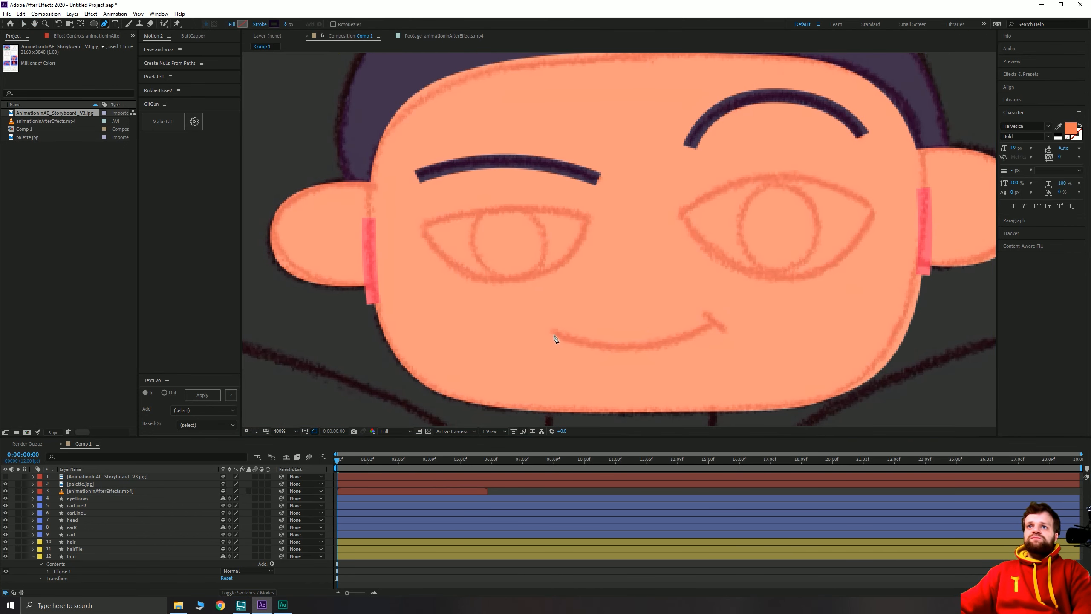
pyautogui.click(553, 334)
pyautogui.moveTo(640, 346); pyautogui.dragTo(695, 344)
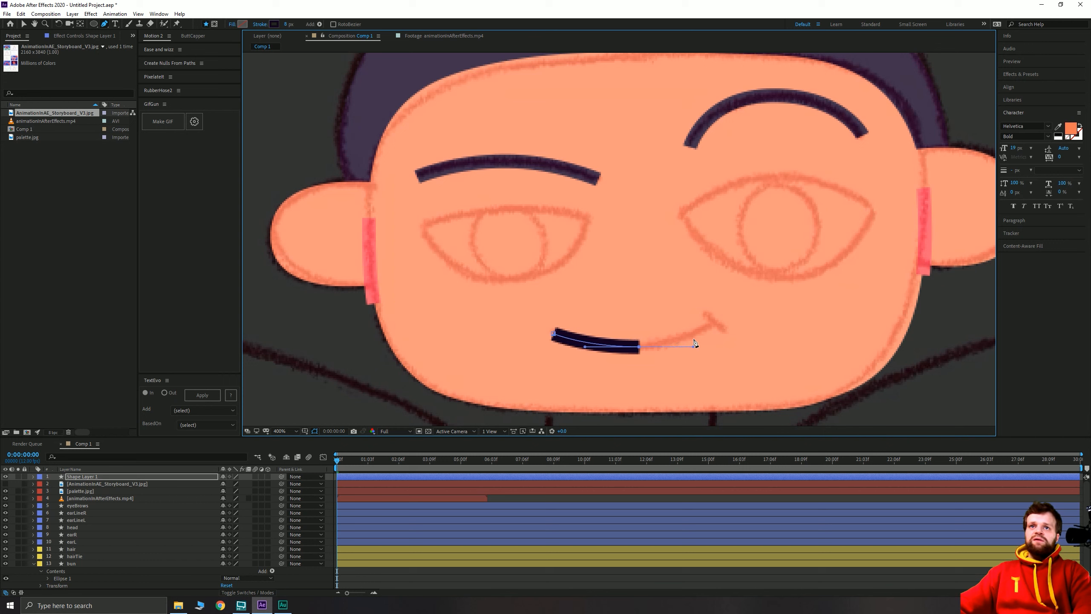
pyautogui.click(713, 322)
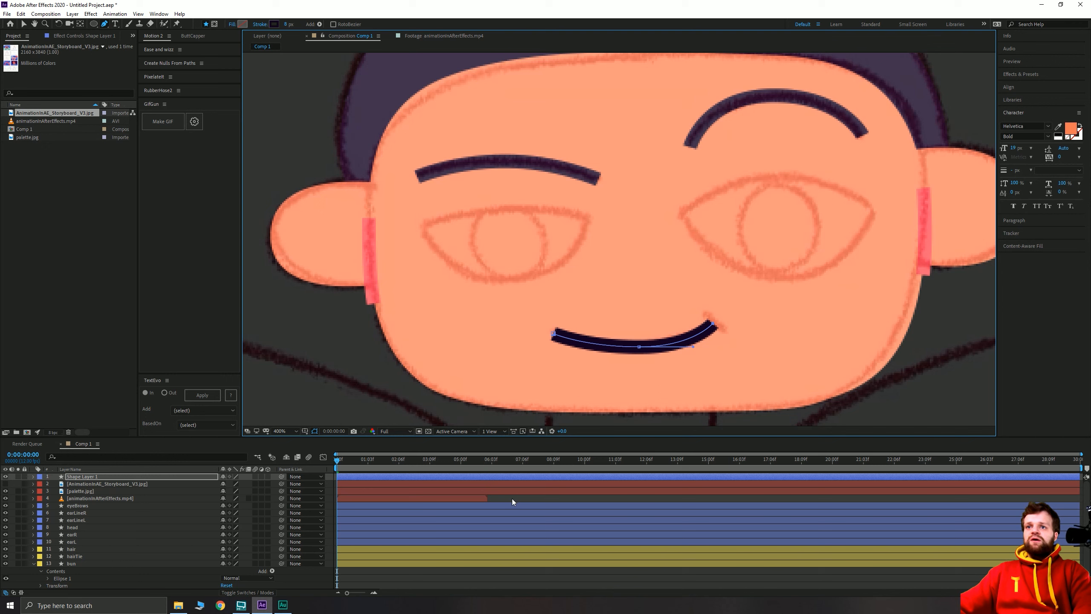
# Add a short crossing stroke at the right-hand end of the smile in the same shape layer.
pyautogui.click(511, 498)
pyautogui.click(511, 476)
pyautogui.click(704, 315)
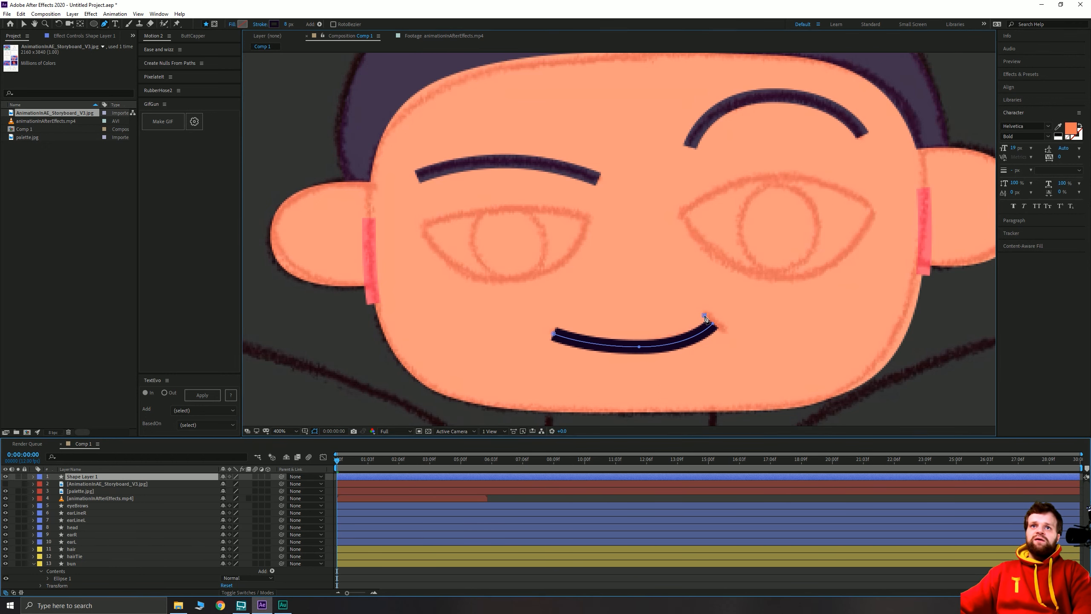
pyautogui.click(724, 333)
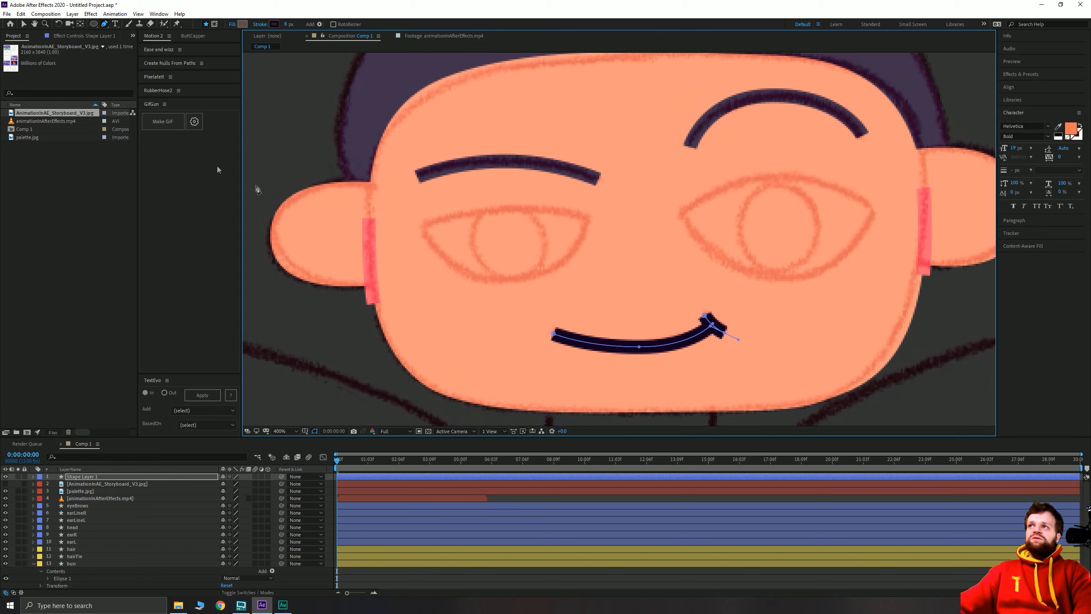
# Change the mouth layer's stroke colour to the palette's coral red.
pyautogui.click(24, 25)
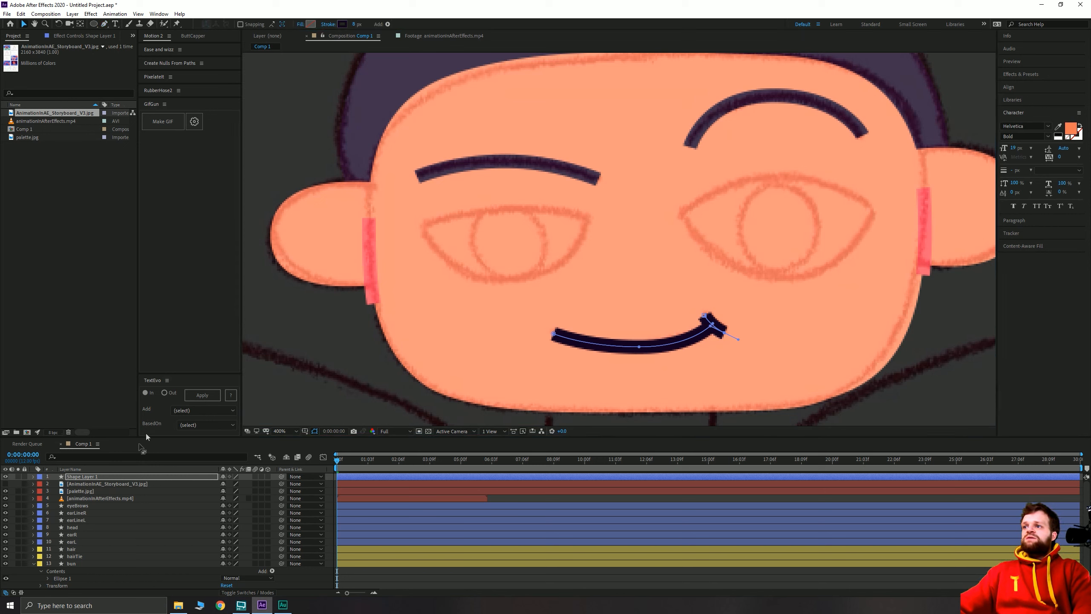
pyautogui.click(95, 498)
pyautogui.click(81, 476)
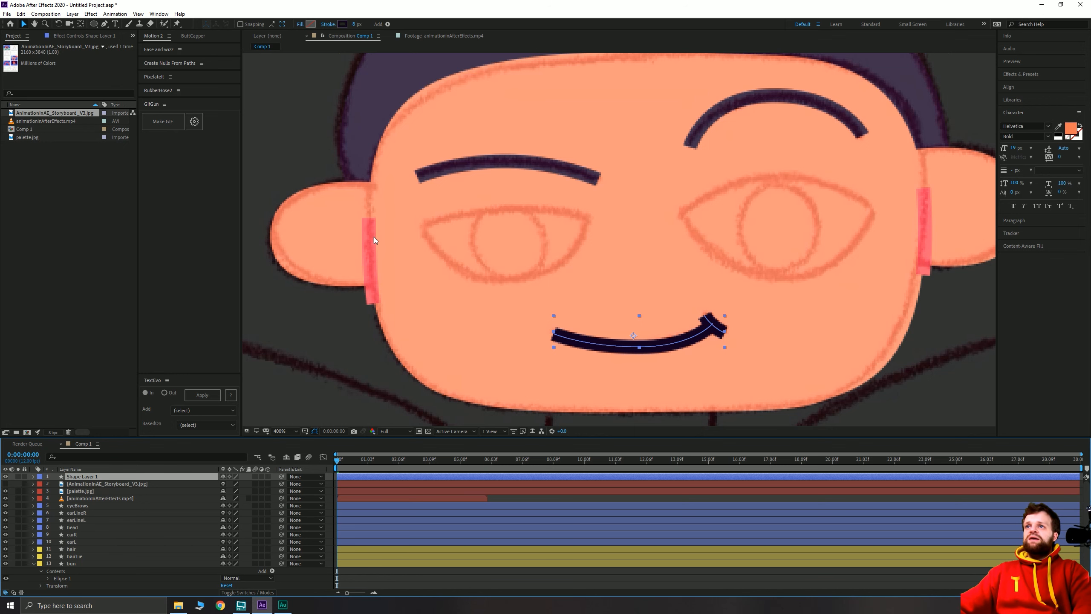
pyautogui.scroll(-2, 383, 235)
pyautogui.moveTo(361, 345); pyautogui.dragTo(686, 109)
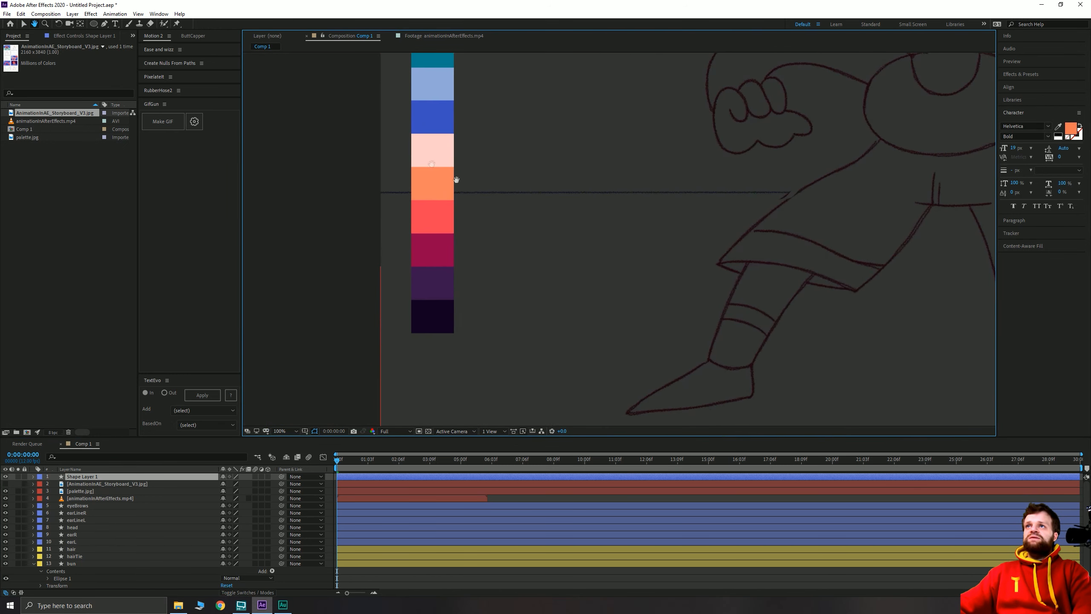
pyautogui.click(105, 24)
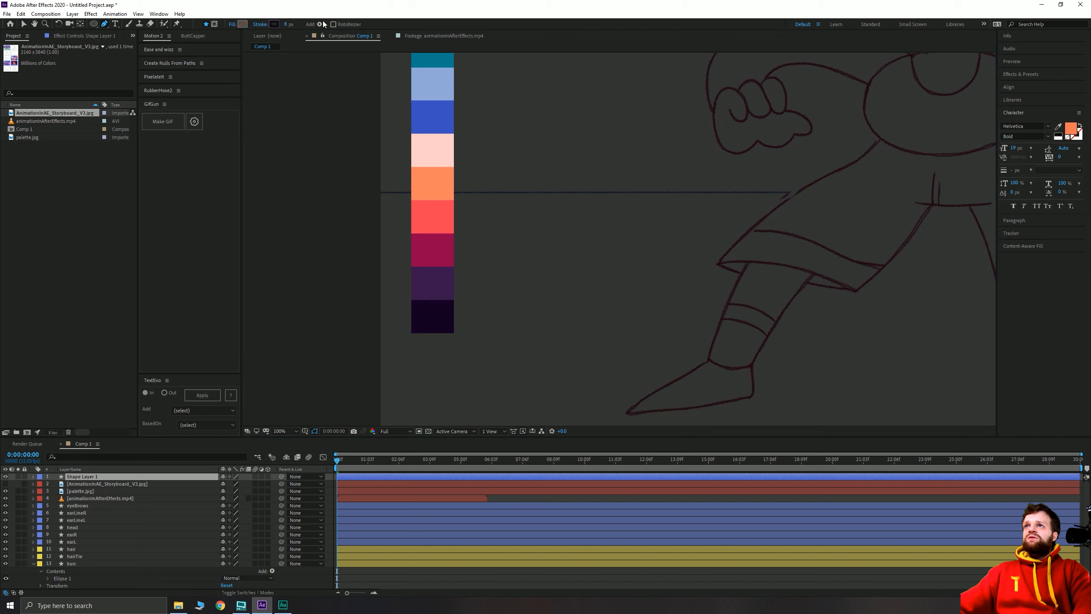
pyautogui.click(273, 24)
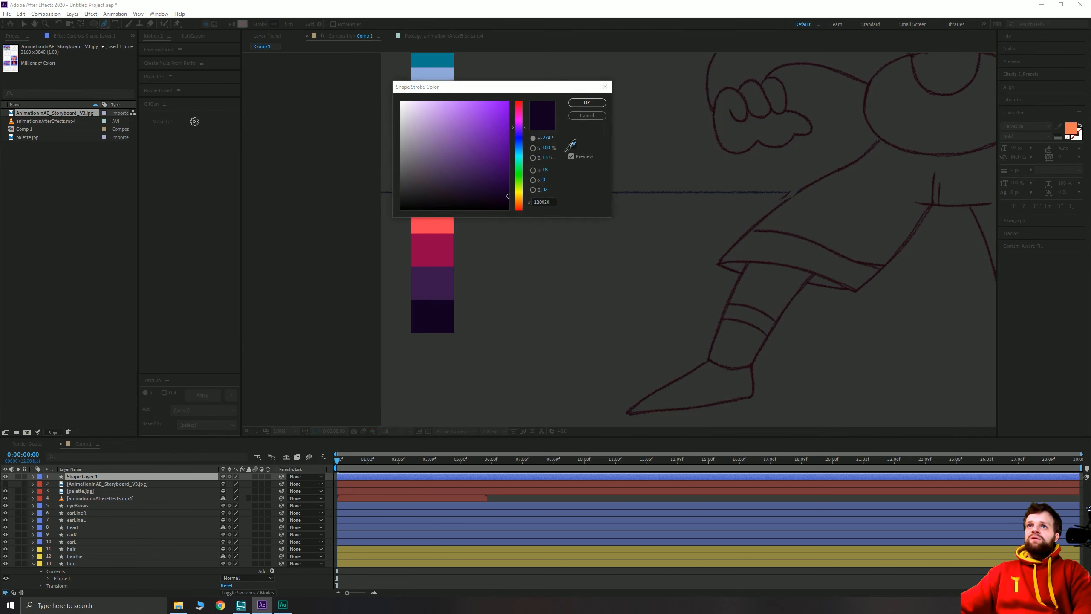
pyautogui.click(571, 146)
pyautogui.click(432, 223)
pyautogui.click(587, 103)
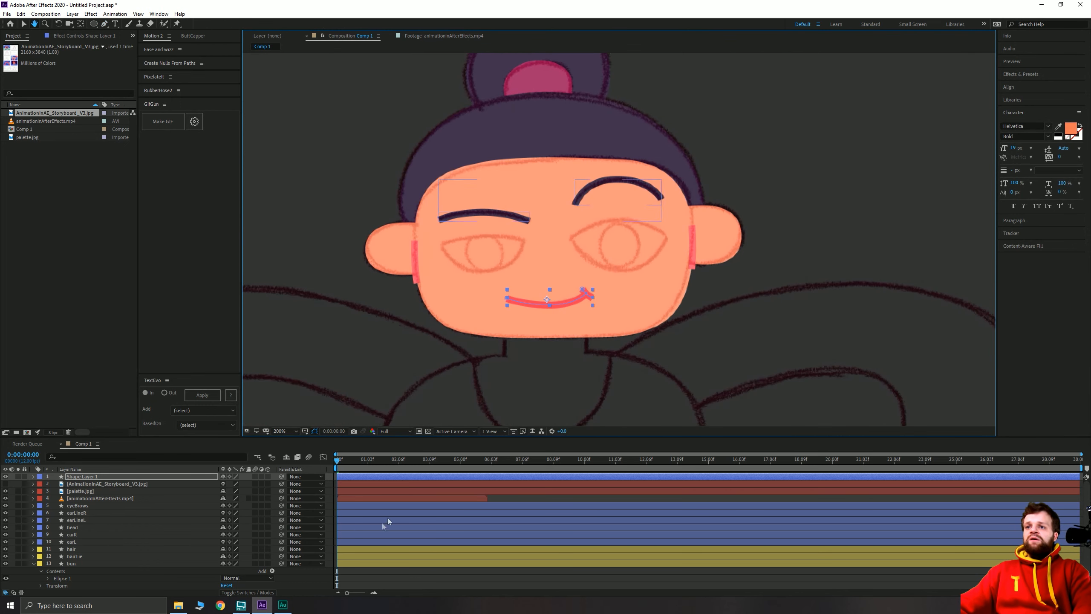
# Rename the mouth shape layer mouth, move it directly above eyeBrows and deselect it.
pyautogui.click(130, 535)
pyautogui.click(84, 476)
pyautogui.press('Return')
pyautogui.write('mout')
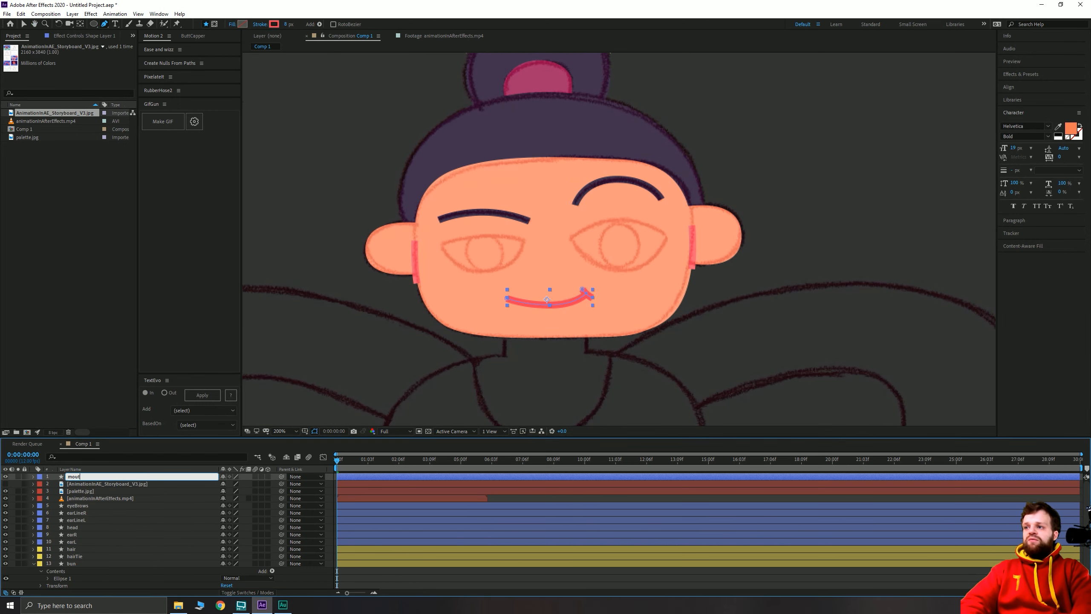
pyautogui.write('h')
pyautogui.press('Return')
pyautogui.moveTo(85, 477); pyautogui.dragTo(187, 507)
pyautogui.click(501, 493)
# Turn off the shape stroke and sample the palette's pale pink as the fill colour.
pyautogui.scroll(2, 434, 292)
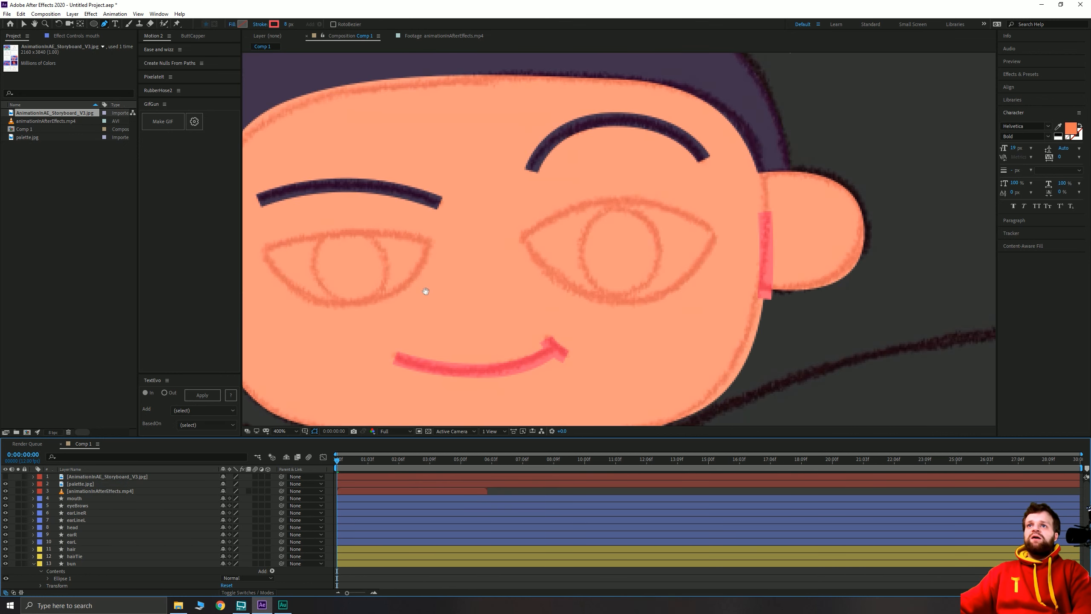
pyautogui.keyDown('alt'); pyautogui.click(273, 24); pyautogui.keyUp('alt')
pyautogui.keyDown('alt'); pyautogui.click(276, 26); pyautogui.keyUp('alt')
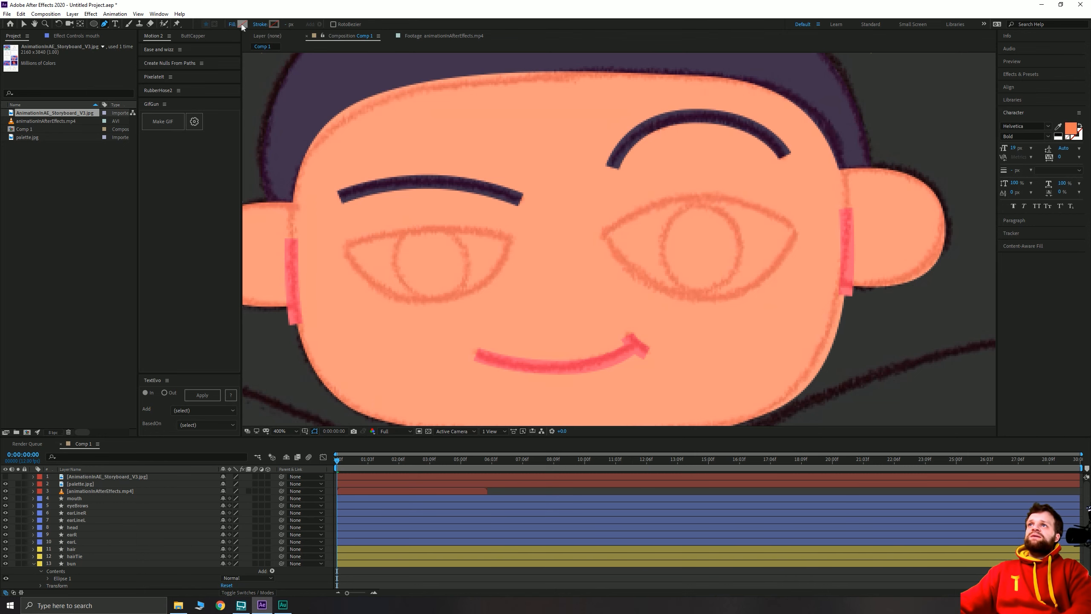
pyautogui.press('space')
pyautogui.moveTo(478, 177)
pyautogui.mouseDown()
pyautogui.moveTo(553, 185)
pyautogui.moveTo(1010, 137)
pyautogui.mouseUp()
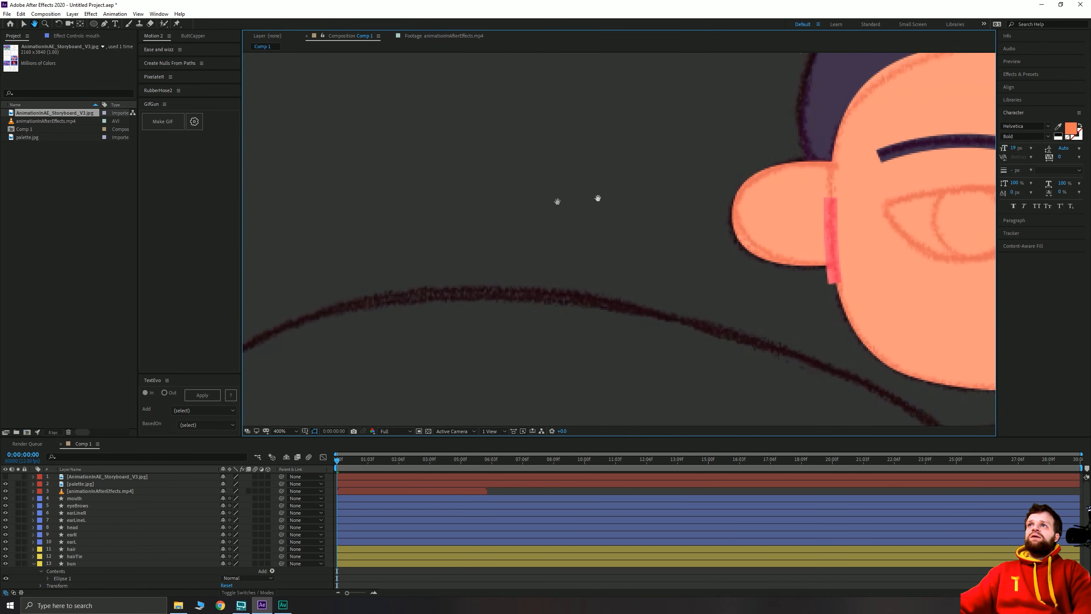
pyautogui.scroll(-2, 661, 271)
pyautogui.moveTo(442, 307); pyautogui.dragTo(554, 286)
pyautogui.scroll(1, 516, 331)
pyautogui.click(242, 24)
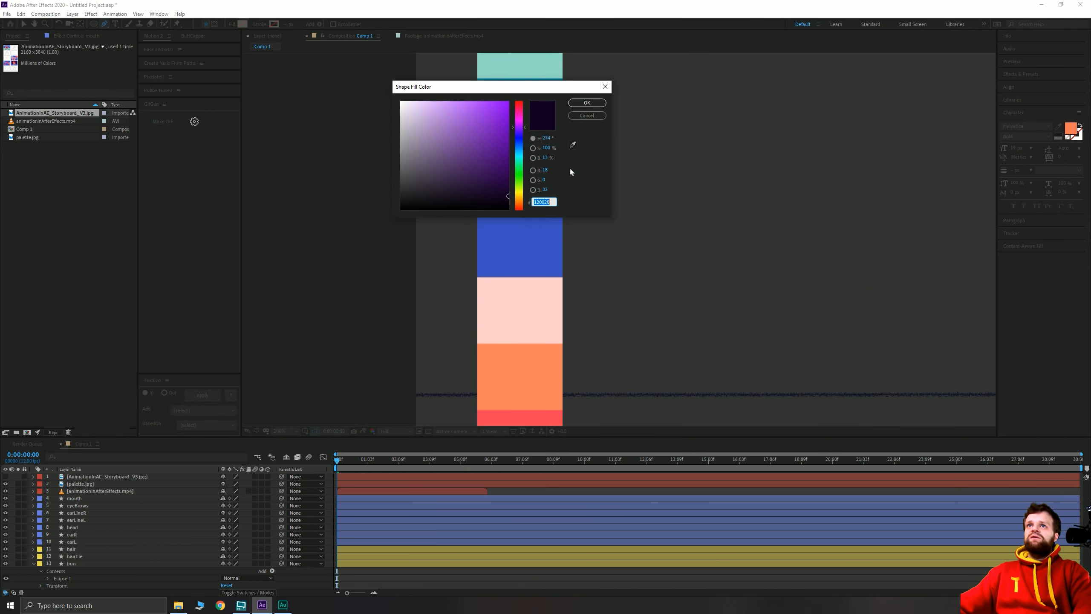
pyautogui.click(573, 145)
pyautogui.click(533, 309)
pyautogui.click(587, 102)
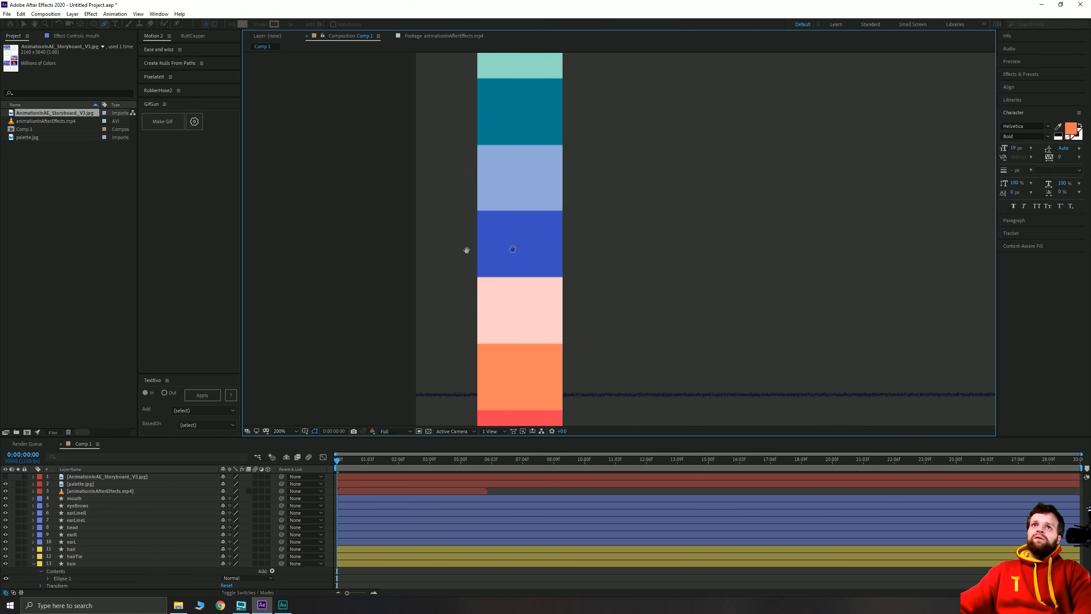
# Trace the right-hand sketched eye as a closed four-point pale pink shape with curved upper and lower lids.
pyautogui.moveTo(688, 225); pyautogui.dragTo(356, 302)
pyautogui.moveTo(962, 223); pyautogui.dragTo(585, 244)
pyautogui.moveTo(825, 181)
pyautogui.mouseDown()
pyautogui.moveTo(608, 273)
pyautogui.moveTo(631, 269)
pyautogui.mouseUp()
pyautogui.scroll(1, 619, 270)
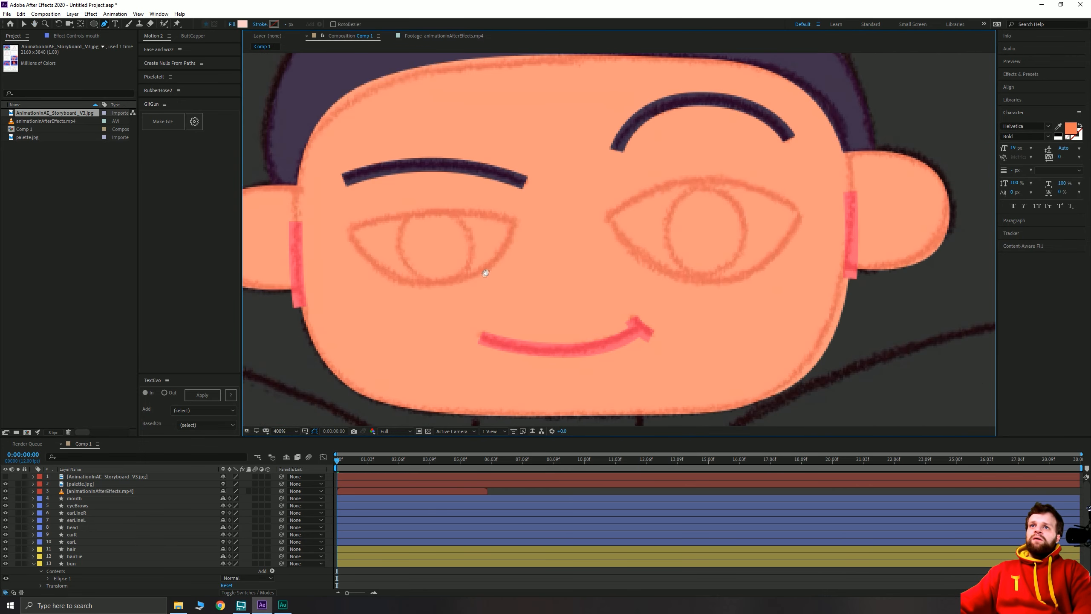
pyautogui.moveTo(494, 269); pyautogui.dragTo(525, 294)
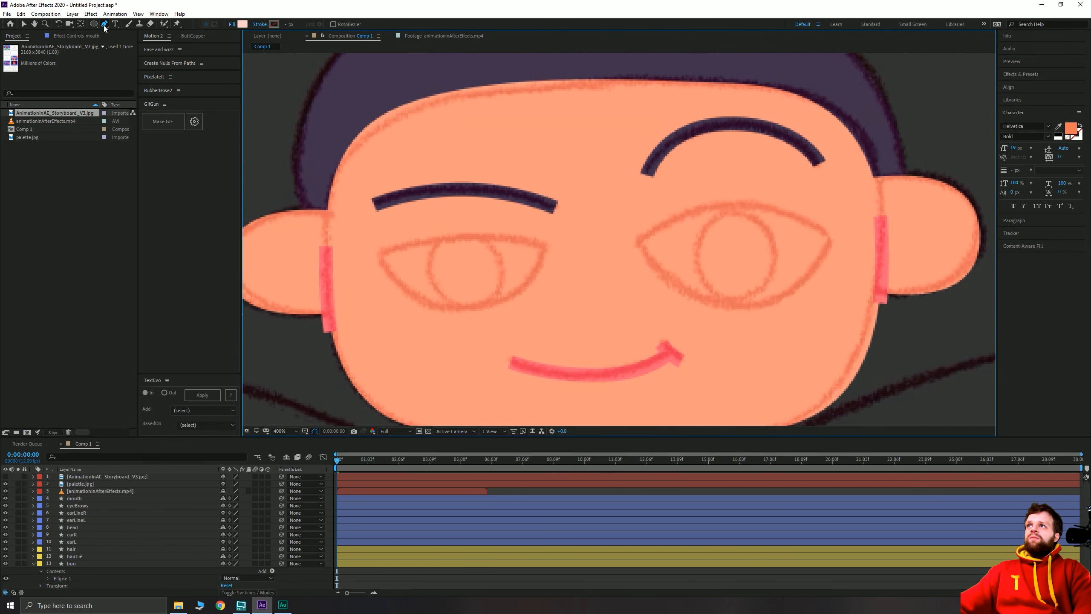
pyautogui.click(637, 244)
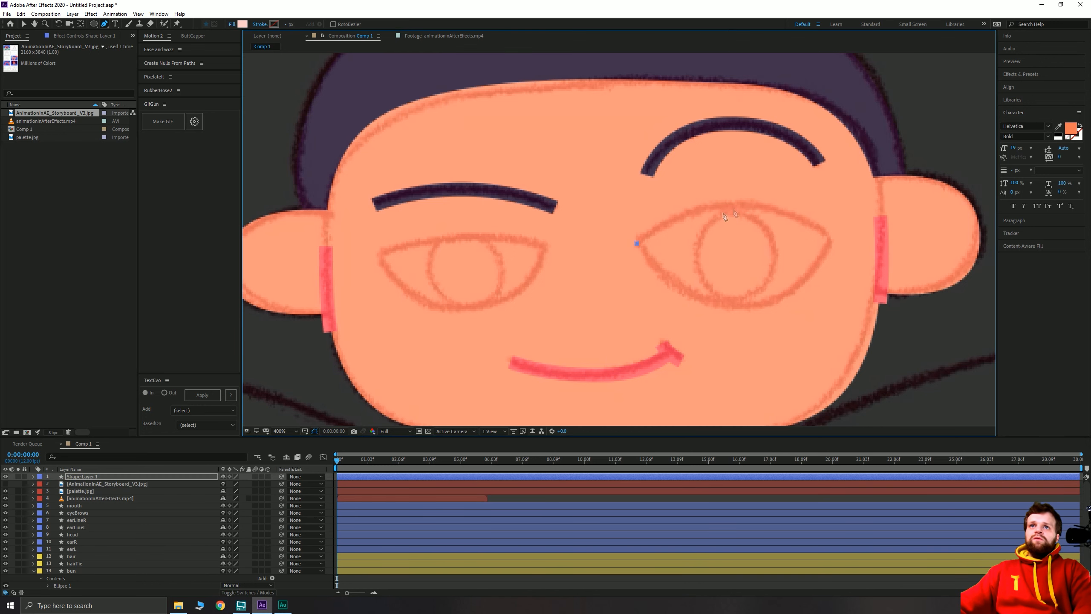
pyautogui.moveTo(734, 200); pyautogui.dragTo(805, 202)
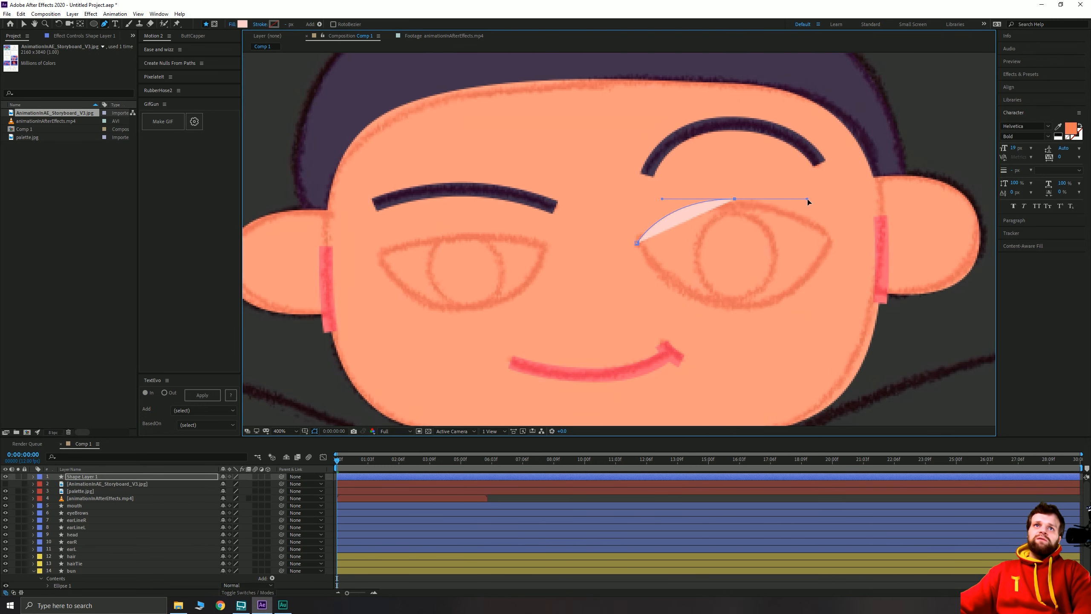
pyautogui.click(832, 239)
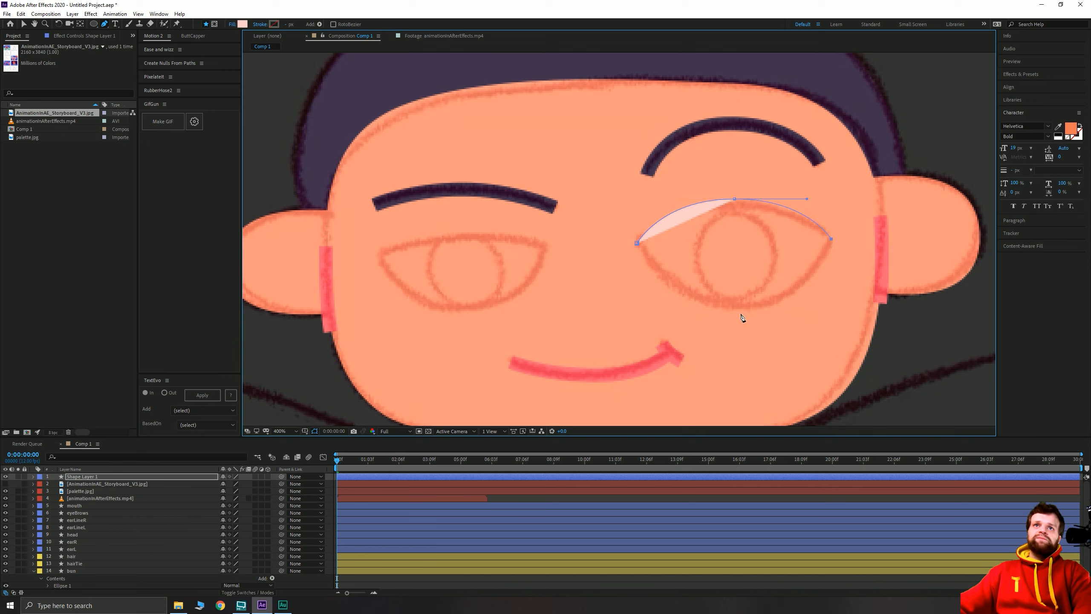
pyautogui.moveTo(735, 307); pyautogui.dragTo(653, 309)
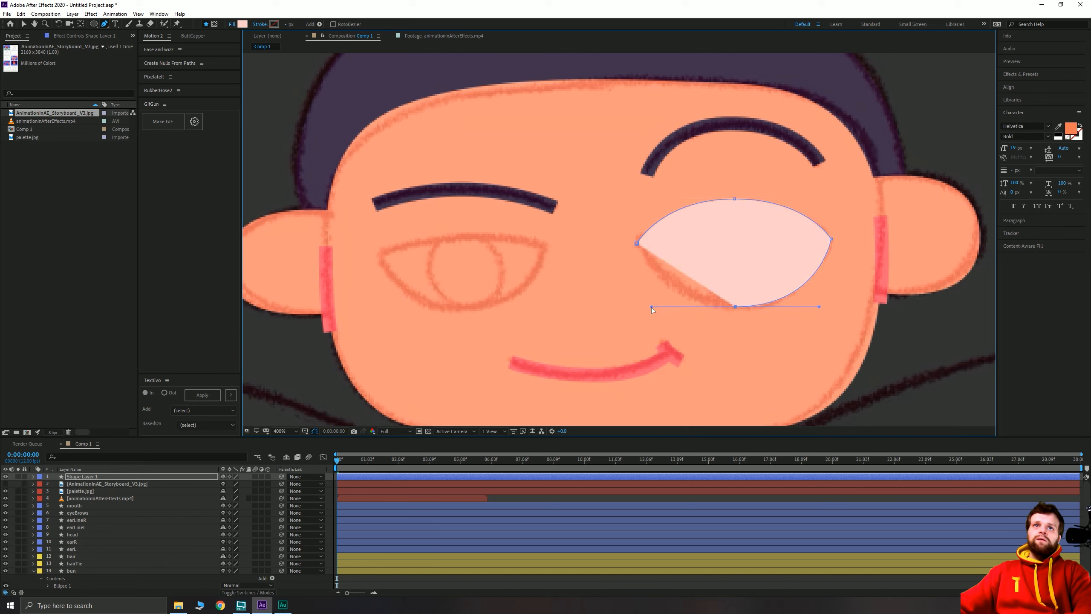
pyautogui.click(637, 245)
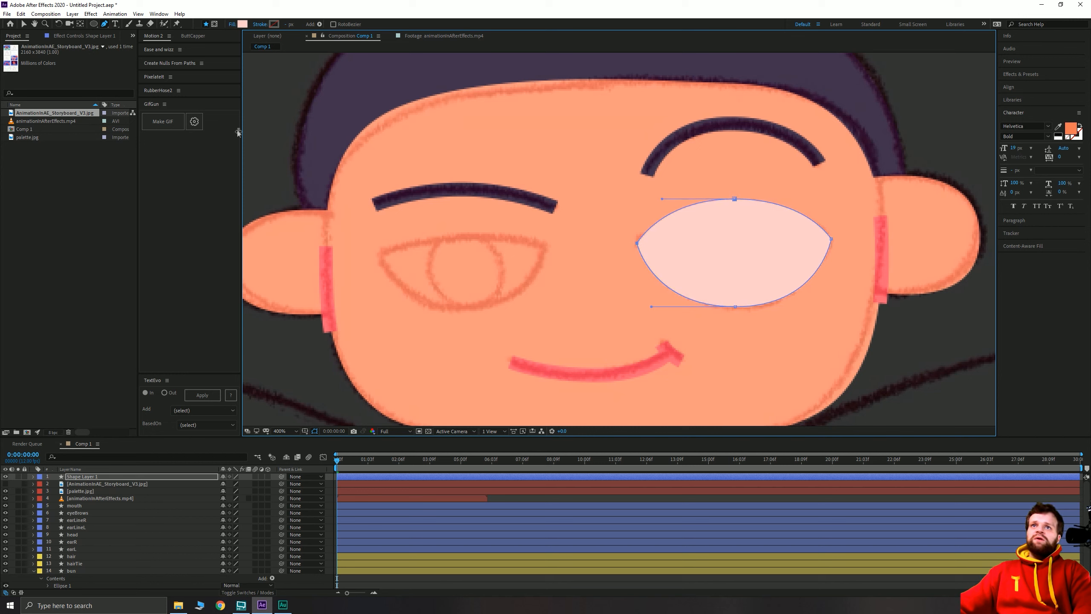
# Duplicate the eye shape within its layer and place the copy over the left-hand sketched eye.
pyautogui.click(24, 25)
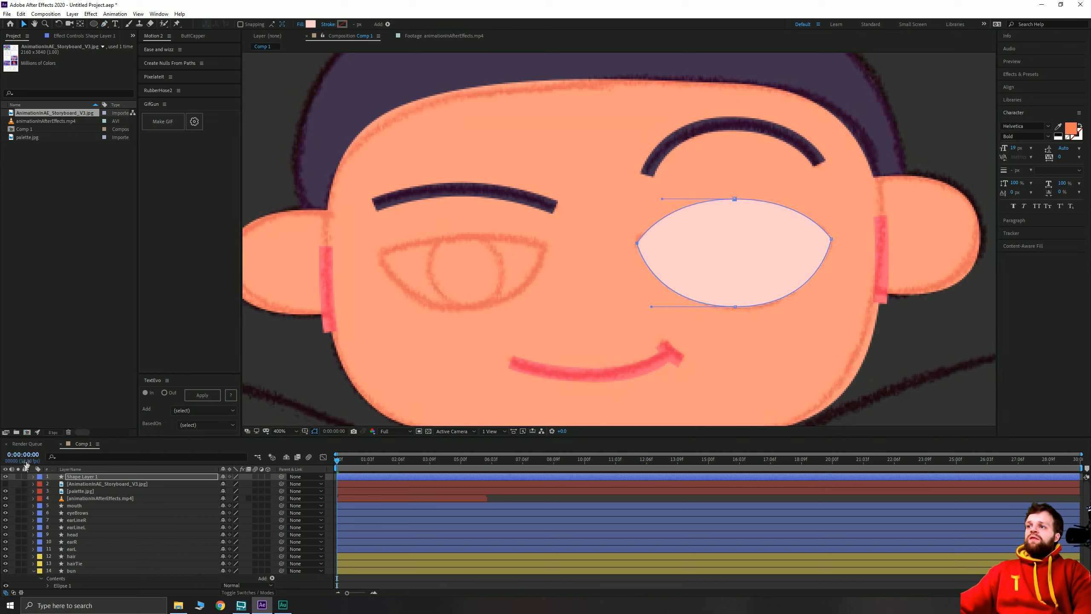
pyautogui.click(33, 476)
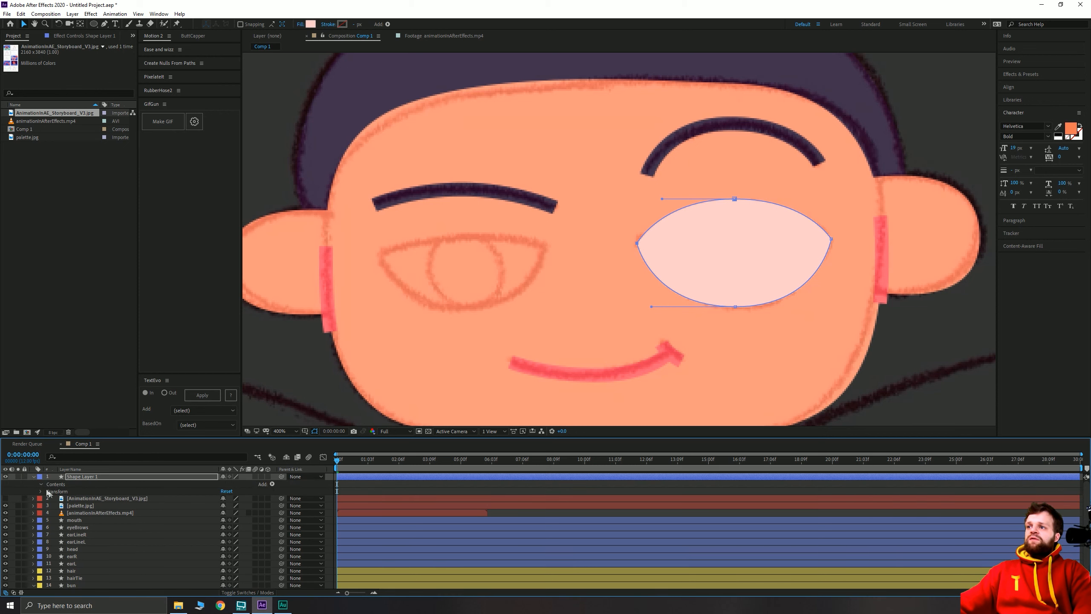
pyautogui.click(48, 491)
pyautogui.click(82, 491)
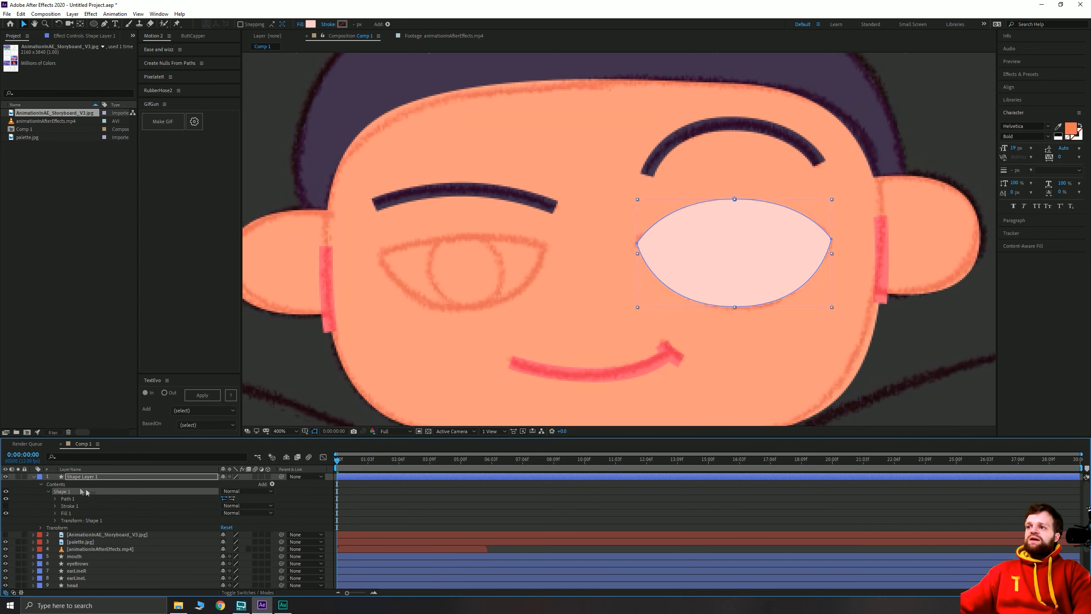
pyautogui.hotkey('ctrl', 'v')
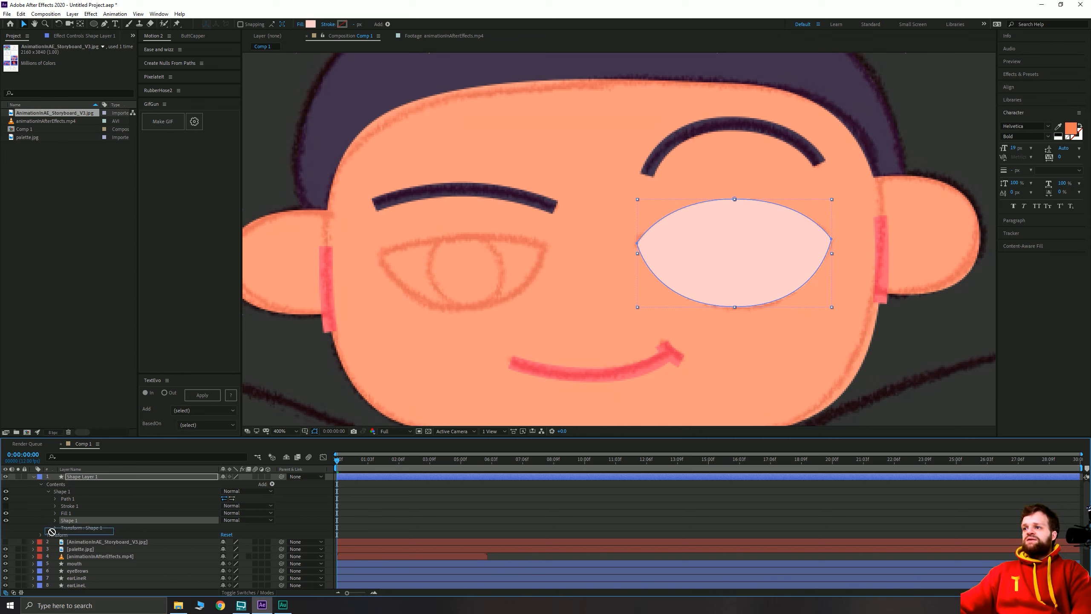
pyautogui.hotkey('ctrl', 'z')
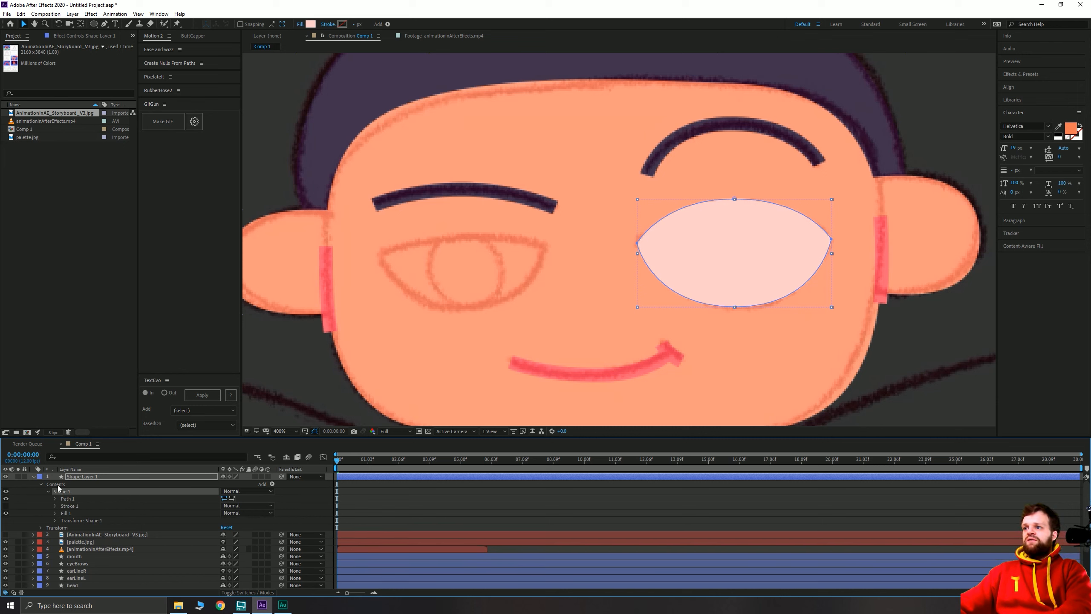
pyautogui.click(56, 492)
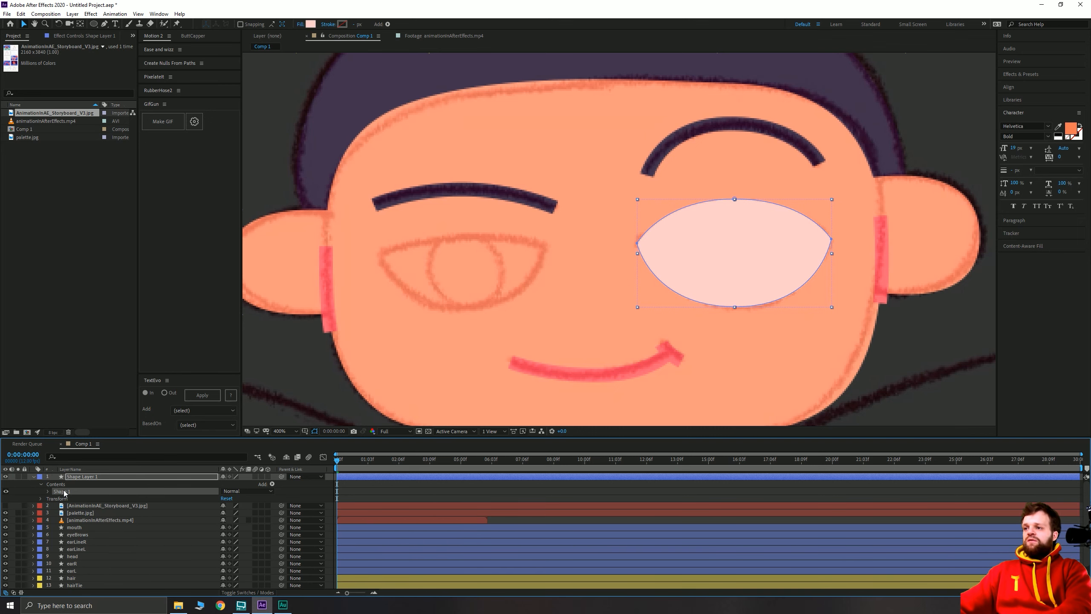
pyautogui.hotkey('ctrl', 'd')
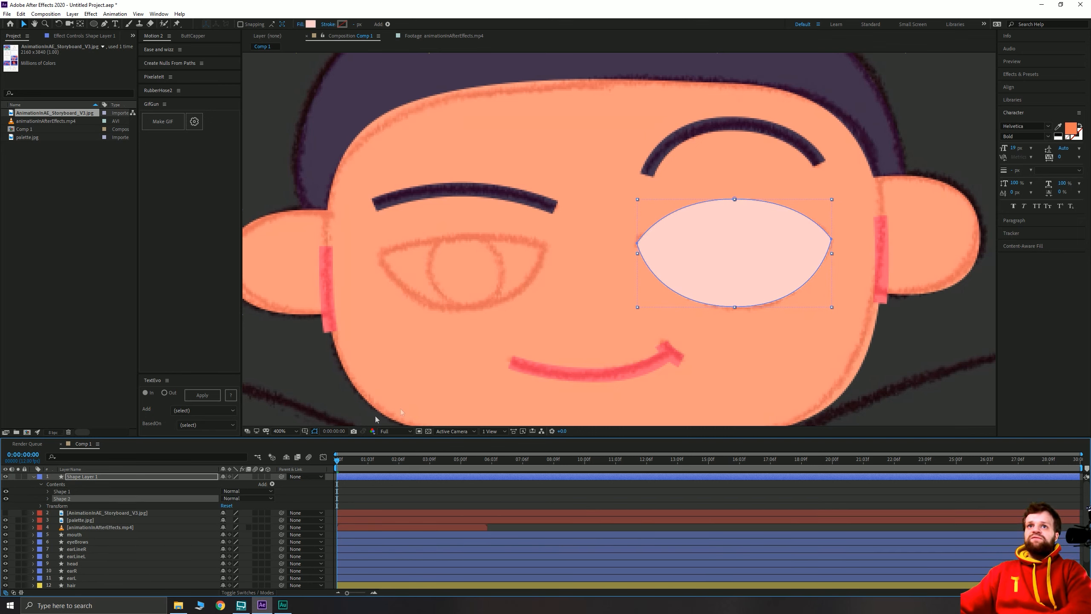
pyautogui.moveTo(768, 255); pyautogui.dragTo(474, 270)
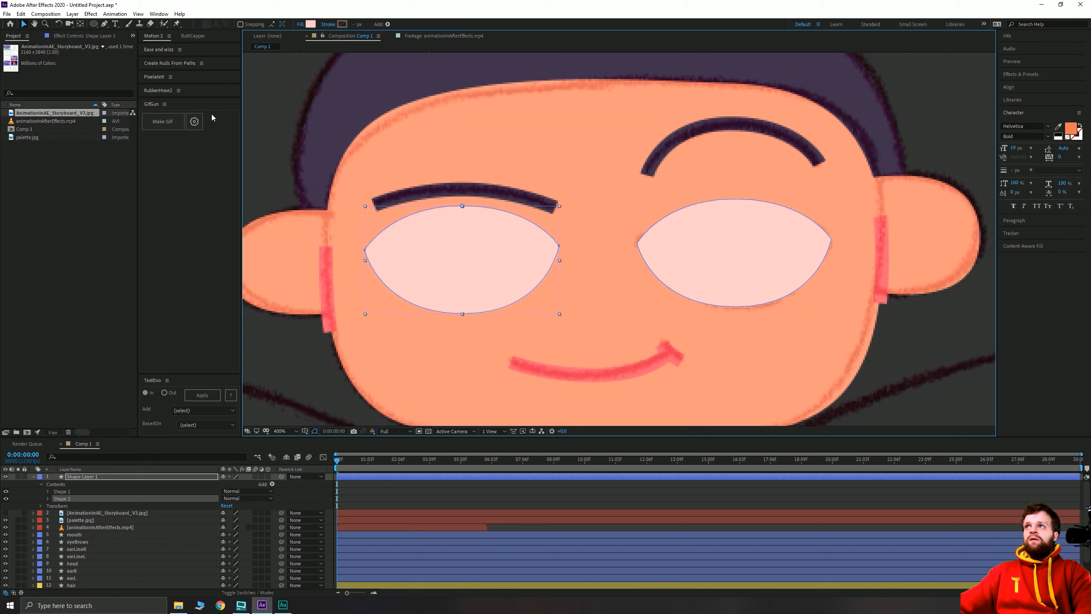
# Lower the left-hand eye's top point to flatten its upper lid to the sketch.
pyautogui.click(105, 23)
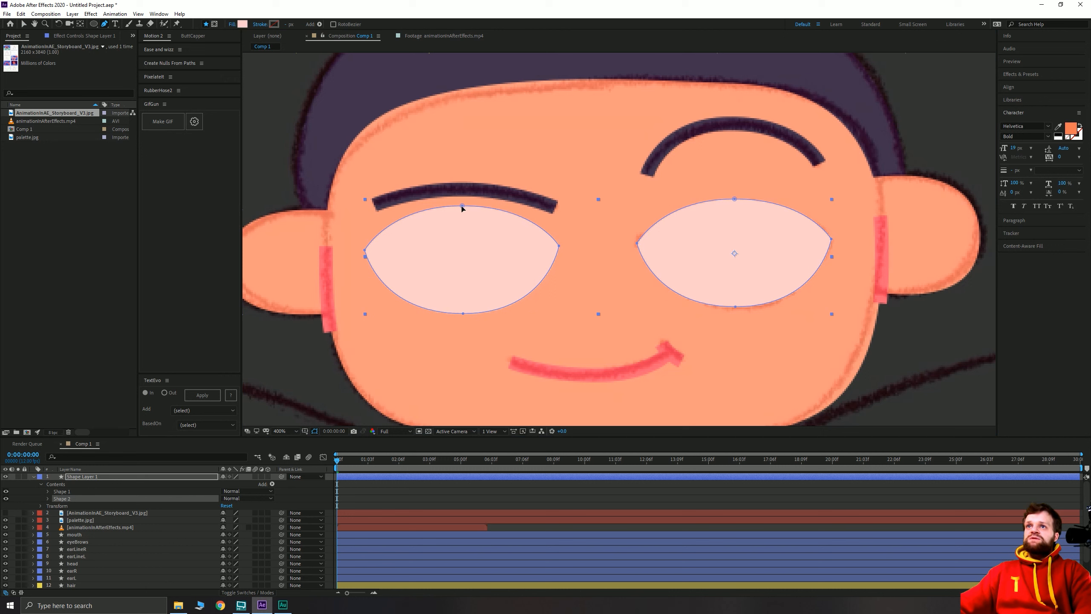
pyautogui.click(462, 206)
pyautogui.moveTo(461, 207); pyautogui.dragTo(465, 232)
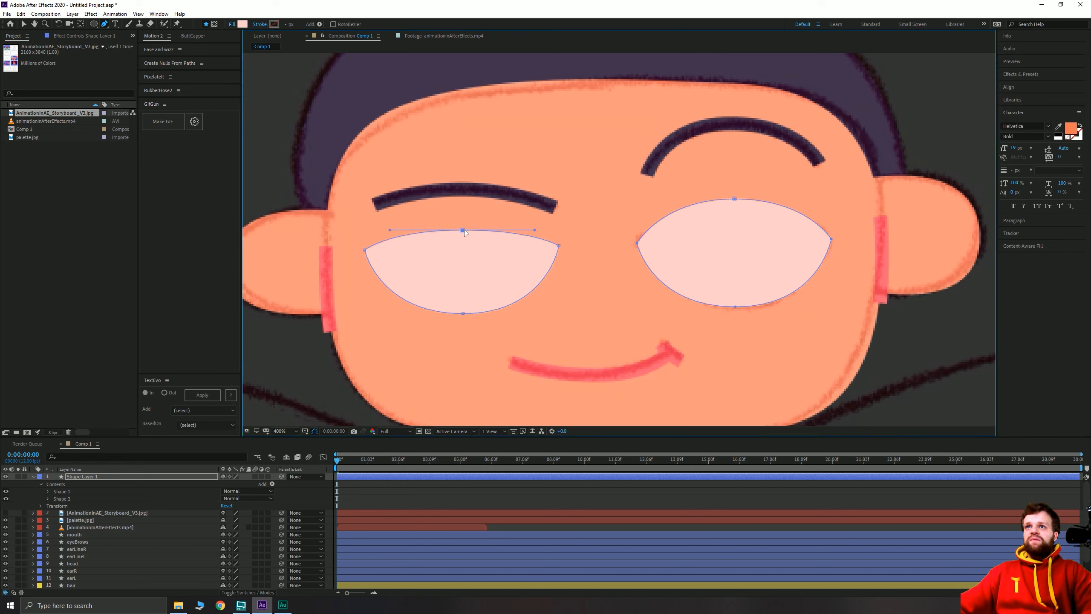
pyautogui.click(24, 24)
# Move the eye layer's anchor point midway between the two eyes.
pyautogui.click(357, 485)
pyautogui.click(355, 477)
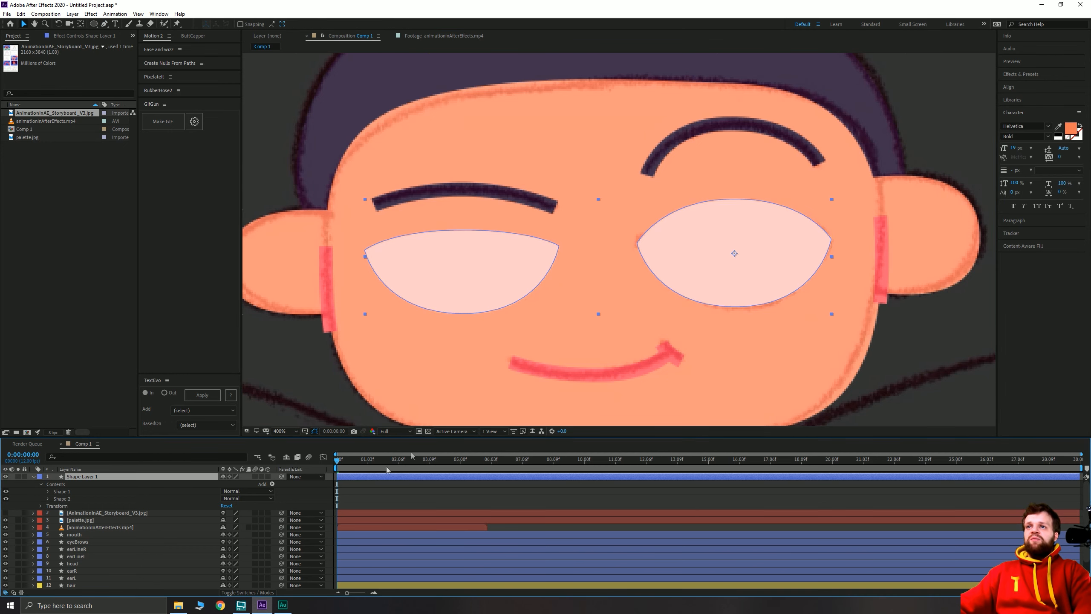
pyautogui.press('y')
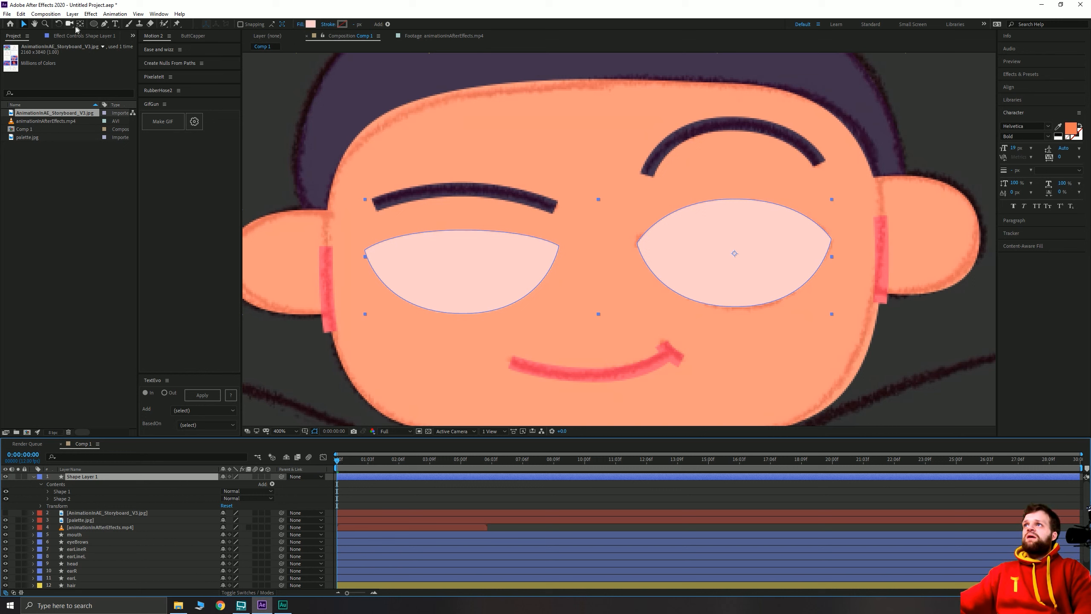
pyautogui.moveTo(732, 253); pyautogui.dragTo(603, 253)
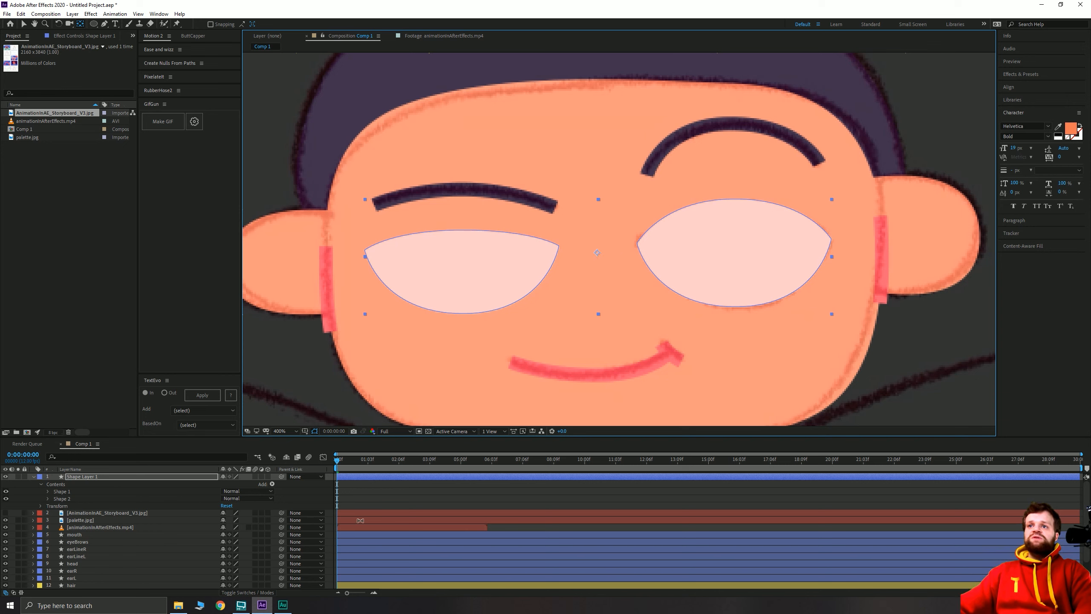
# Rename the eye shape layer eyes and move it directly above the mouth layer.
pyautogui.click(314, 491)
pyautogui.click(79, 474)
pyautogui.press('Return')
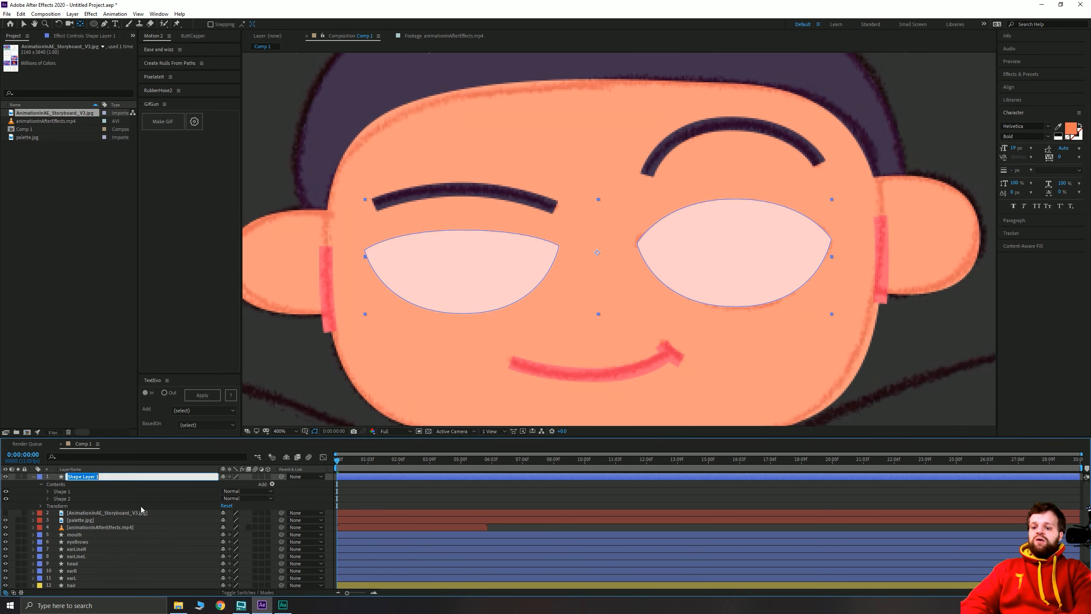
pyautogui.write('eyes')
pyautogui.press('Return')
pyautogui.moveTo(78, 479); pyautogui.dragTo(36, 527)
# Change the eyes layer's label colour to Green, then collapse and deselect the layer.
pyautogui.click(40, 498)
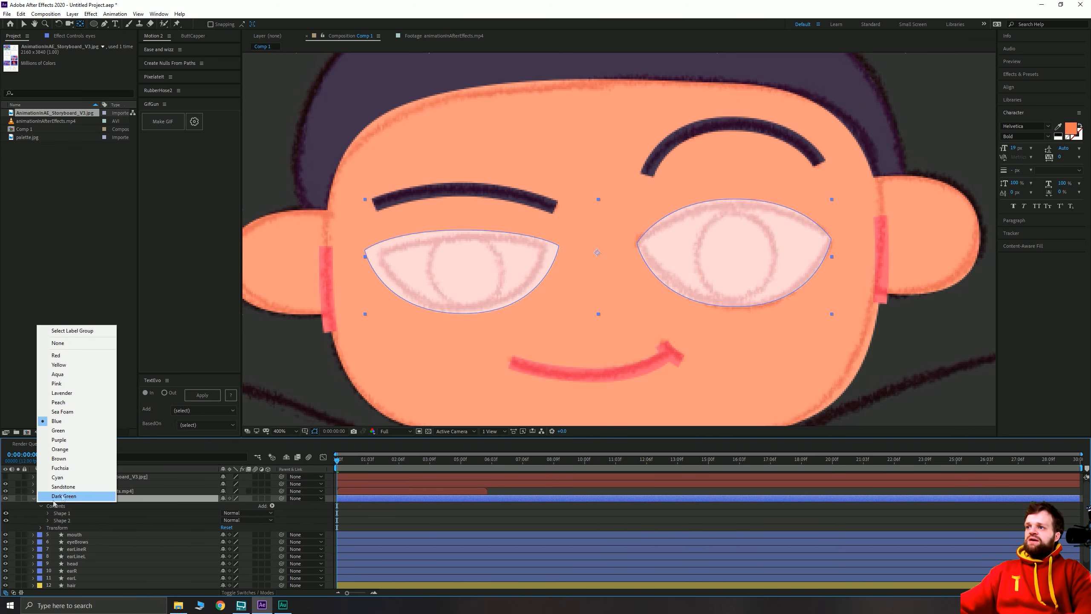
pyautogui.click(65, 430)
pyautogui.click(34, 498)
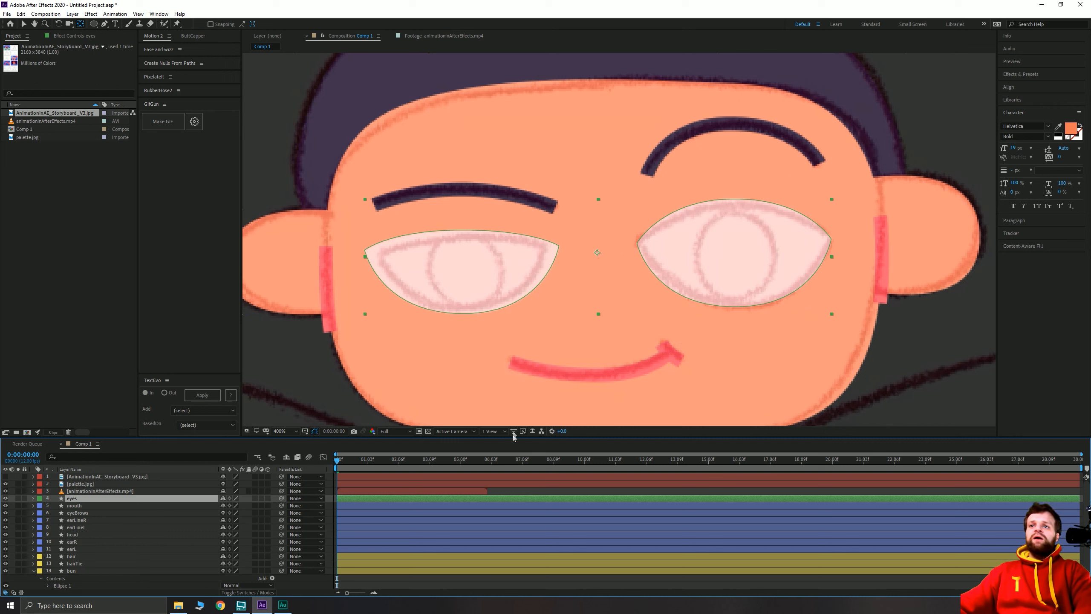
pyautogui.click(509, 491)
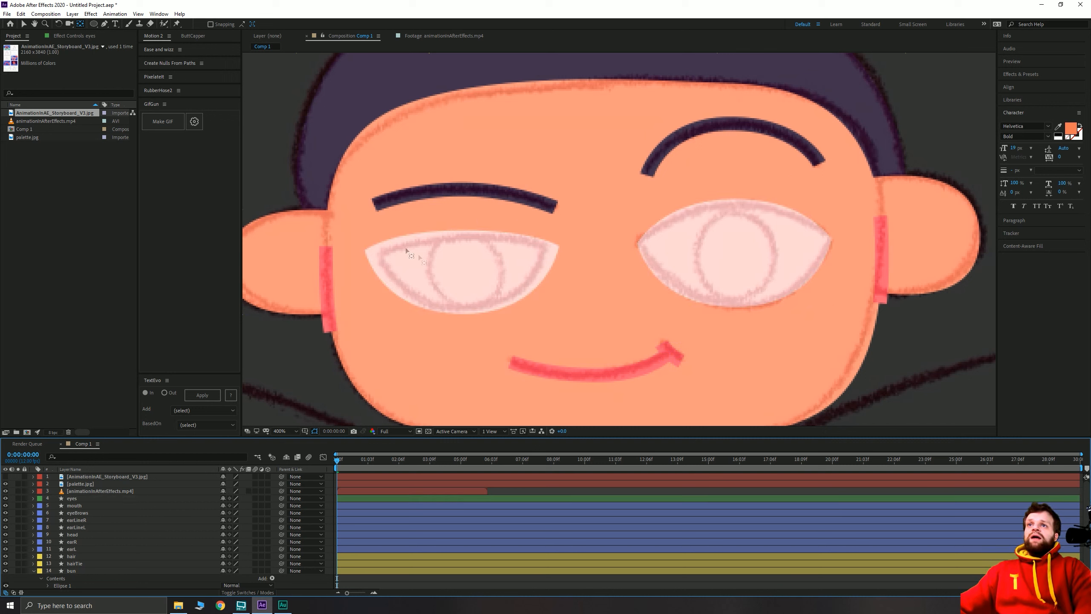
# With the Ellipse tool active, show the storyboard layer and examine the pupils in its coloured first frame.
pyautogui.click(94, 24)
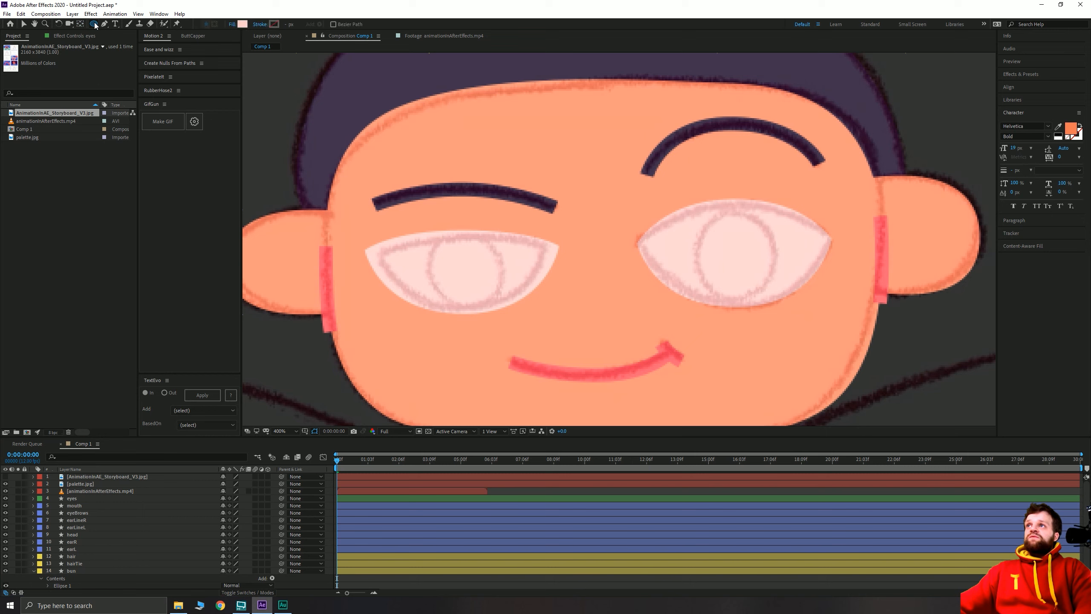
pyautogui.click(241, 25)
pyautogui.click(587, 117)
pyautogui.scroll(-1, 455, 257)
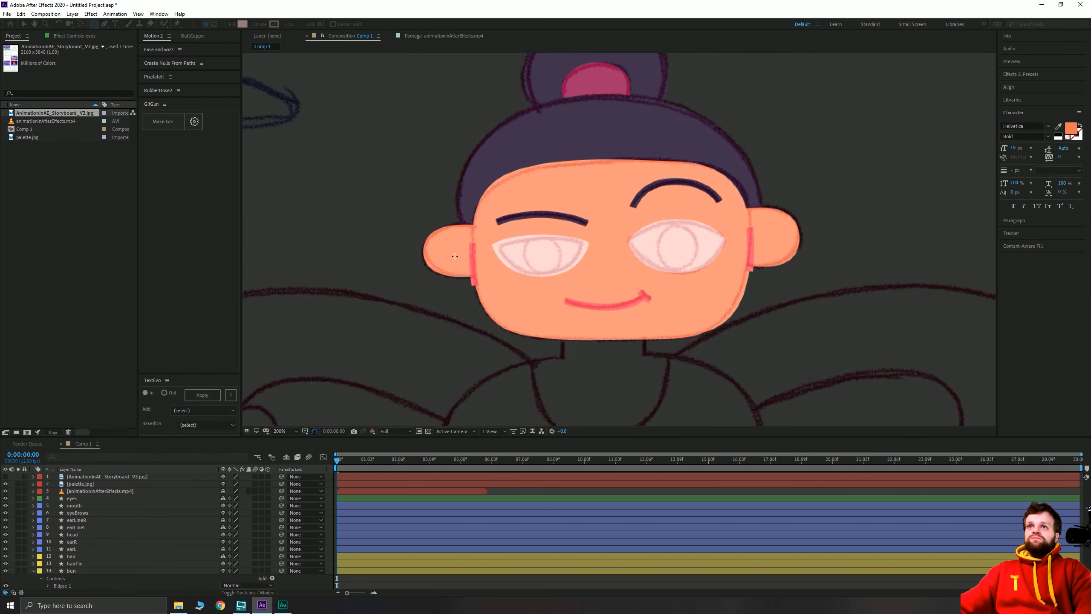
pyautogui.scroll(-1, 455, 256)
pyautogui.click(6, 476)
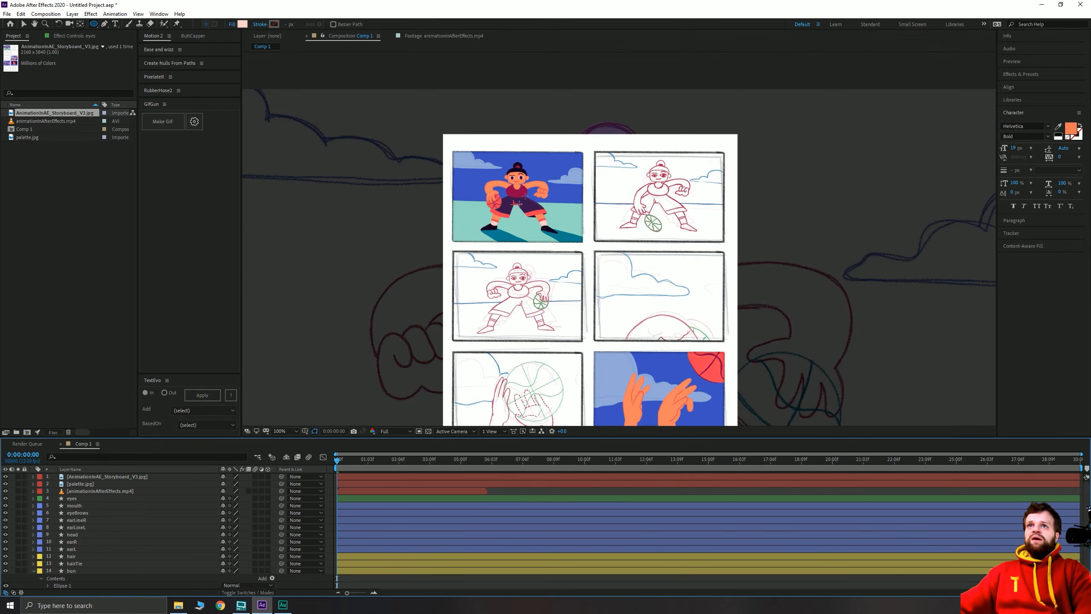
pyautogui.scroll(5, 619, 261)
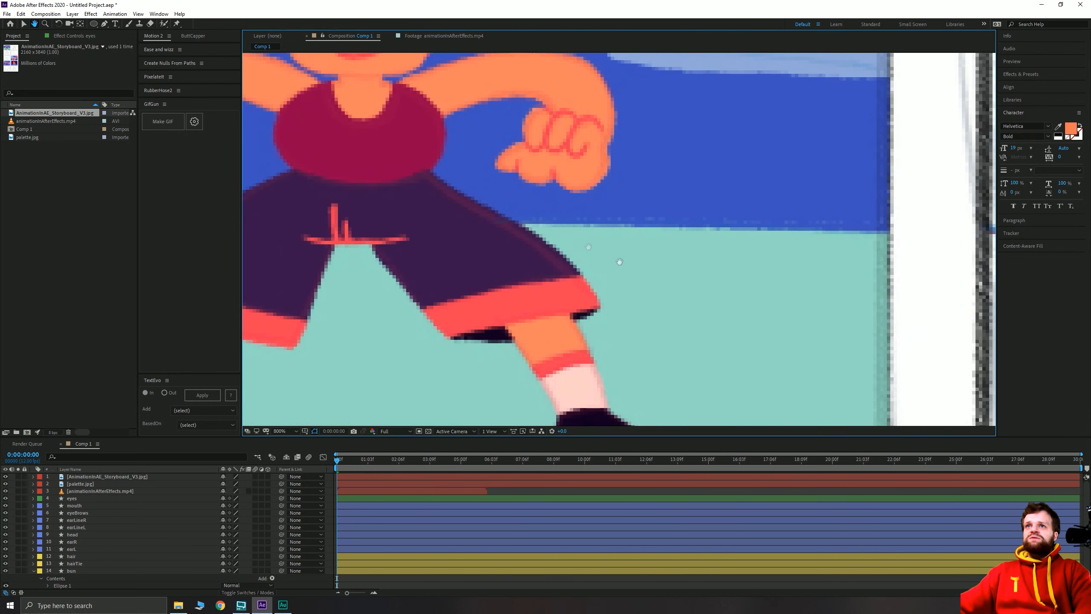
pyautogui.moveTo(619, 261); pyautogui.dragTo(847, 393)
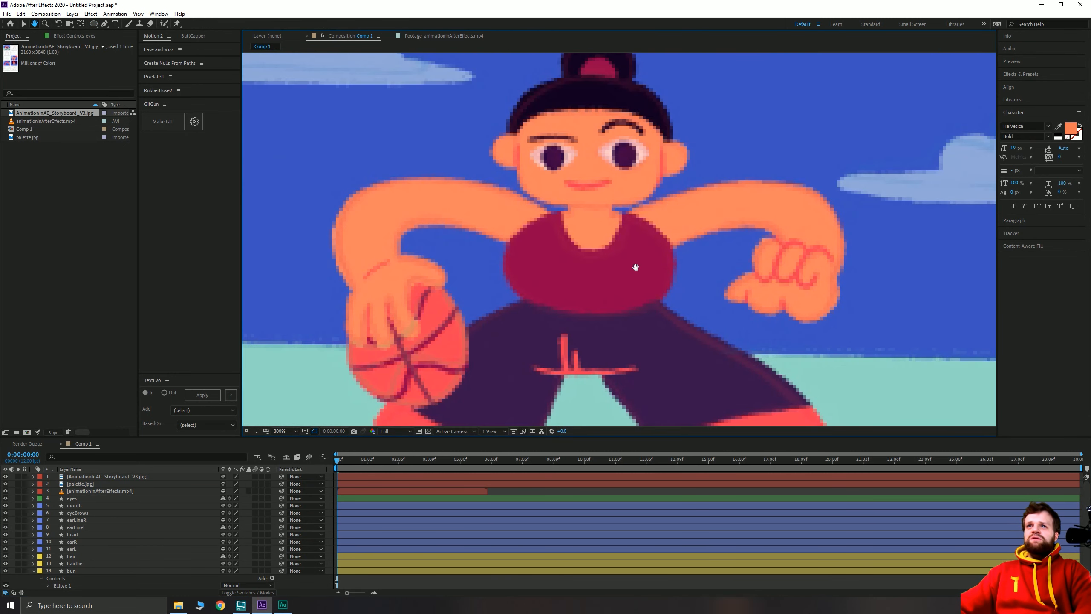
pyautogui.scroll(-6, 644, 338)
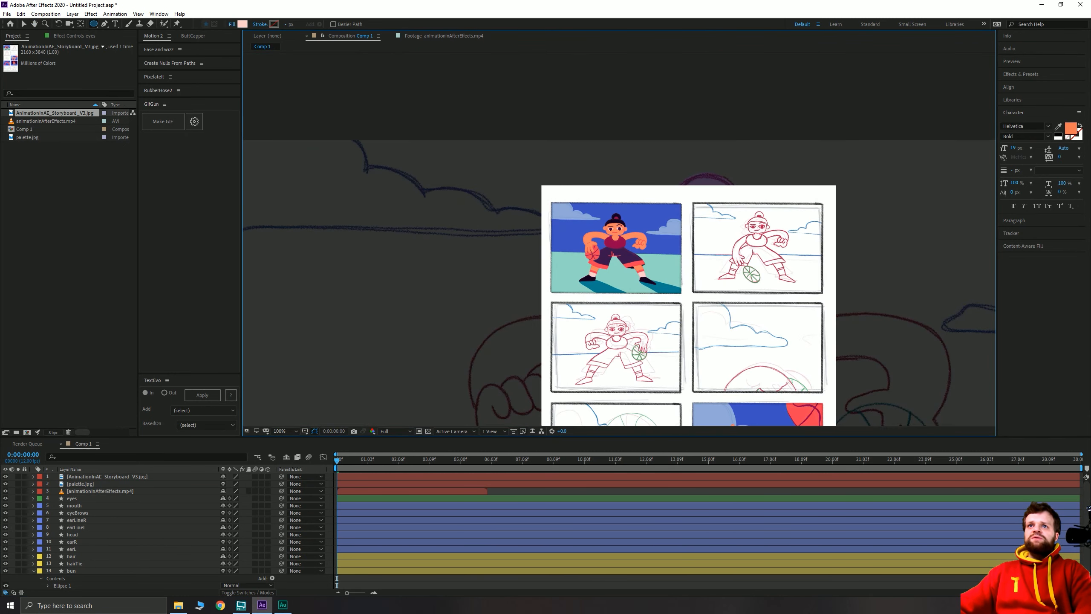
# Hide the storyboard layer and set the shape fill colour to the palette's dark purple, 39174C.
pyautogui.click(5, 476)
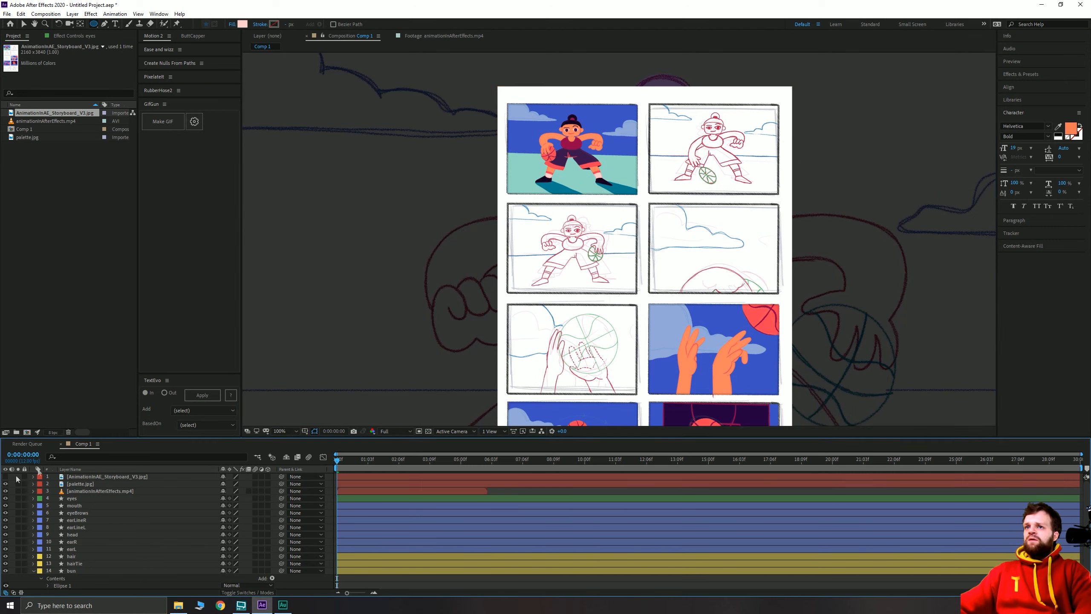
pyautogui.scroll(5, 684, 239)
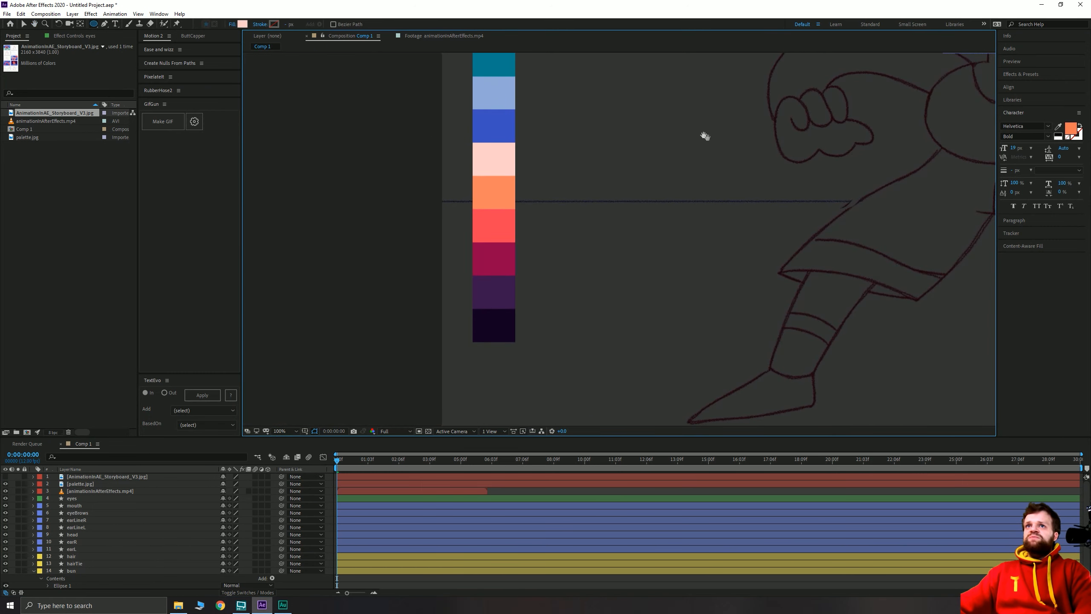
pyautogui.moveTo(704, 136)
pyautogui.mouseDown()
pyautogui.moveTo(558, 243)
pyautogui.moveTo(714, 131)
pyautogui.mouseUp()
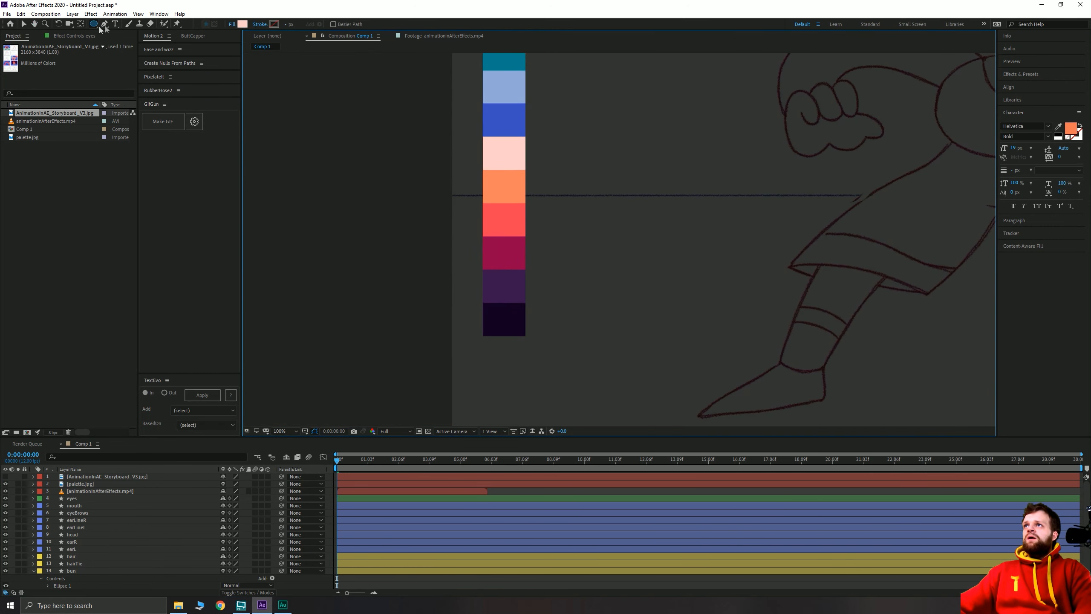
pyautogui.click(232, 24)
pyautogui.click(569, 325)
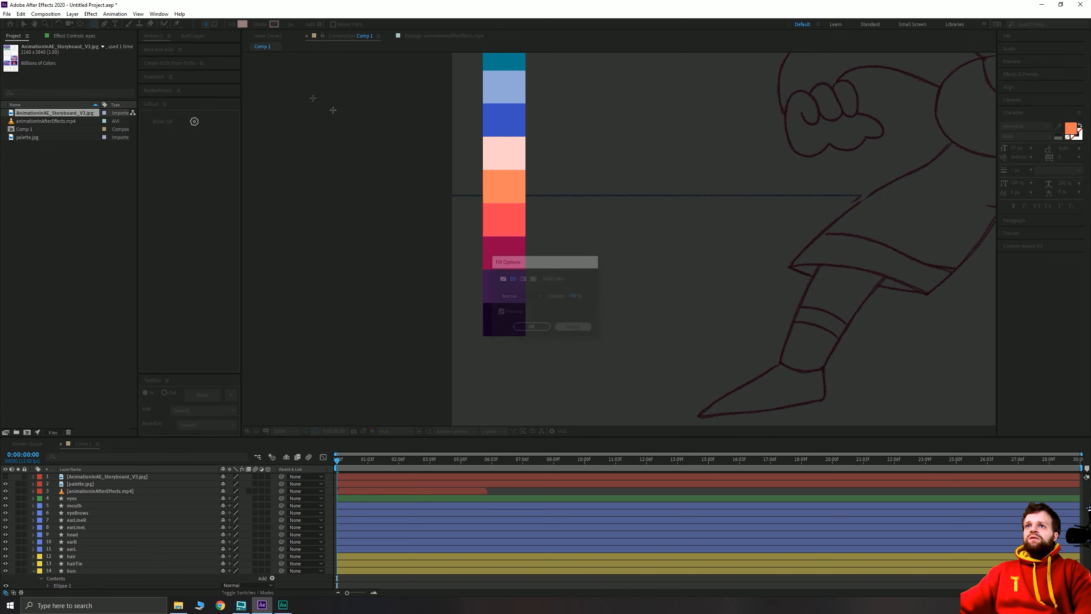
pyautogui.click(242, 24)
pyautogui.click(572, 144)
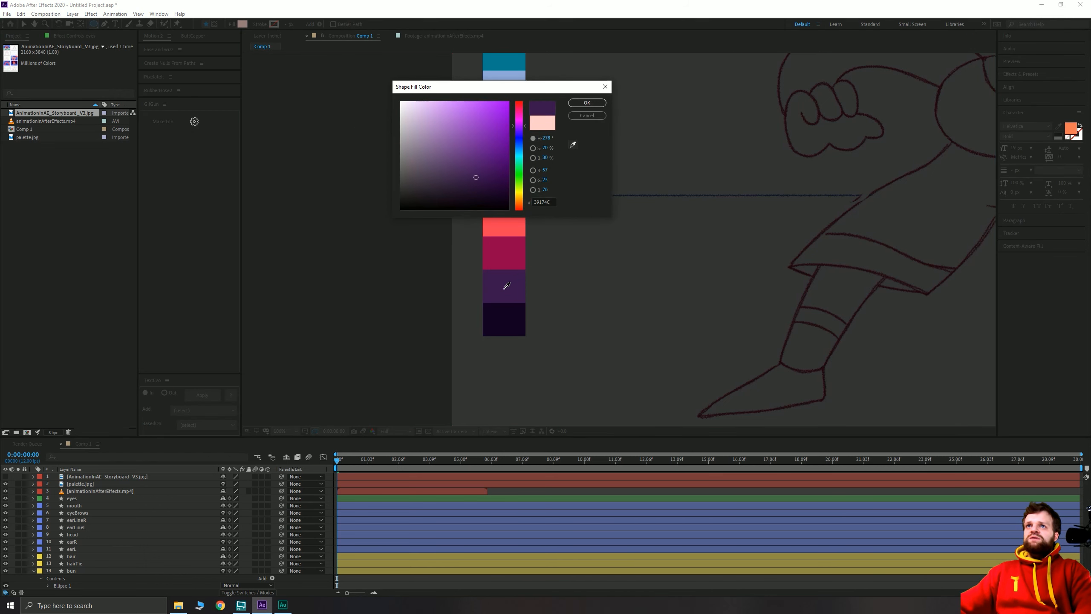
pyautogui.click(587, 103)
# Draw a circular dark purple pupil centred on the sketched iris of the wide-open eye beneath the raised eyebrow.
pyautogui.scroll(5, 592, 223)
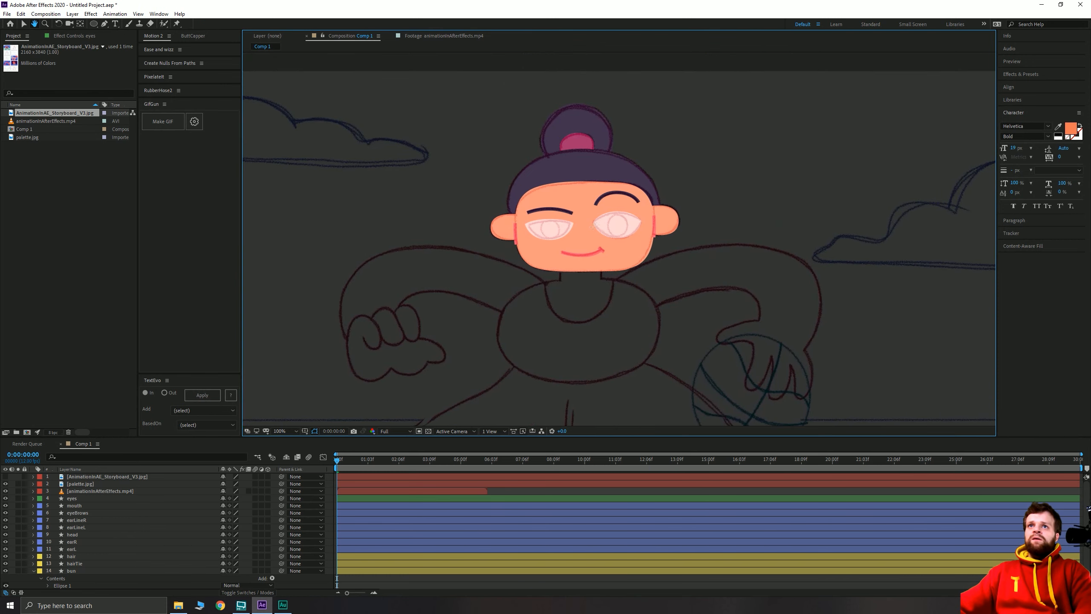
pyautogui.moveTo(593, 224); pyautogui.dragTo(605, 278)
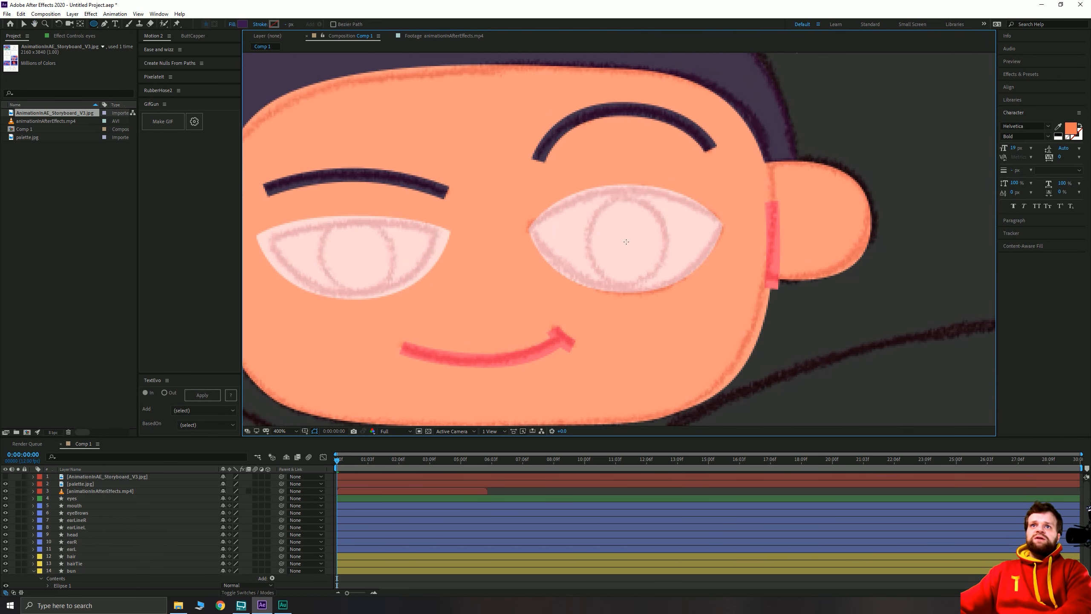
pyautogui.moveTo(626, 242); pyautogui.dragTo(582, 198)
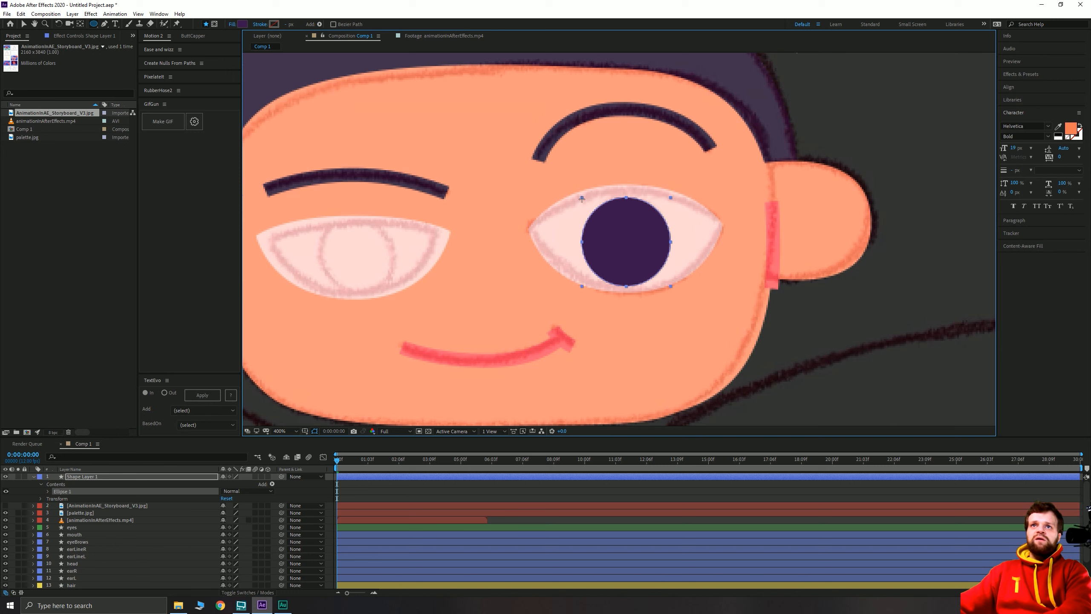
# Duplicate the pupil ellipse within its shape layer and place the copy over the sketched iris of the other eye.
pyautogui.click(23, 23)
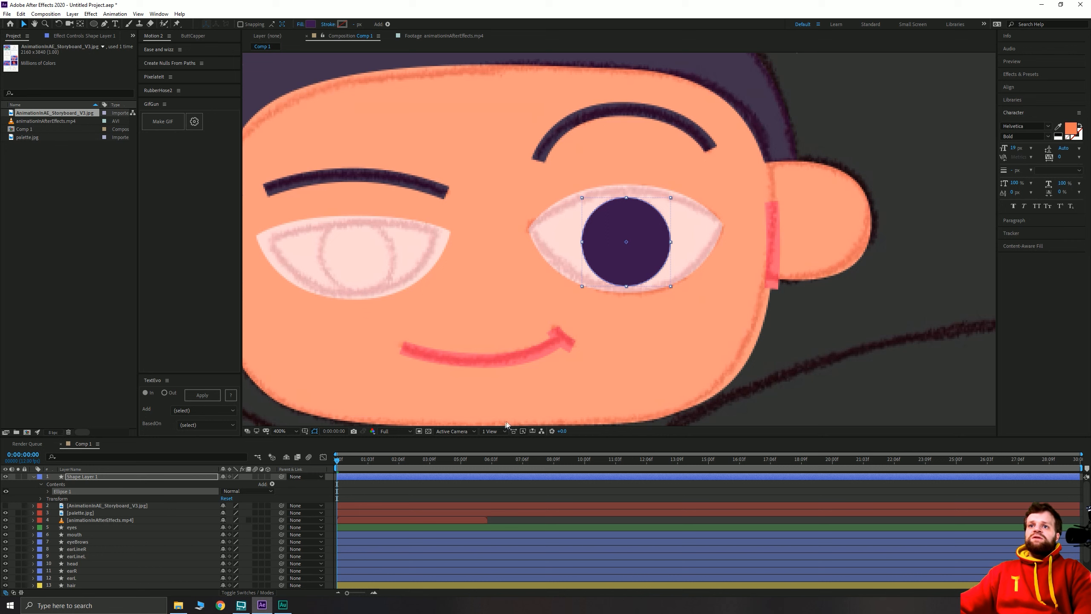
pyautogui.click(520, 475)
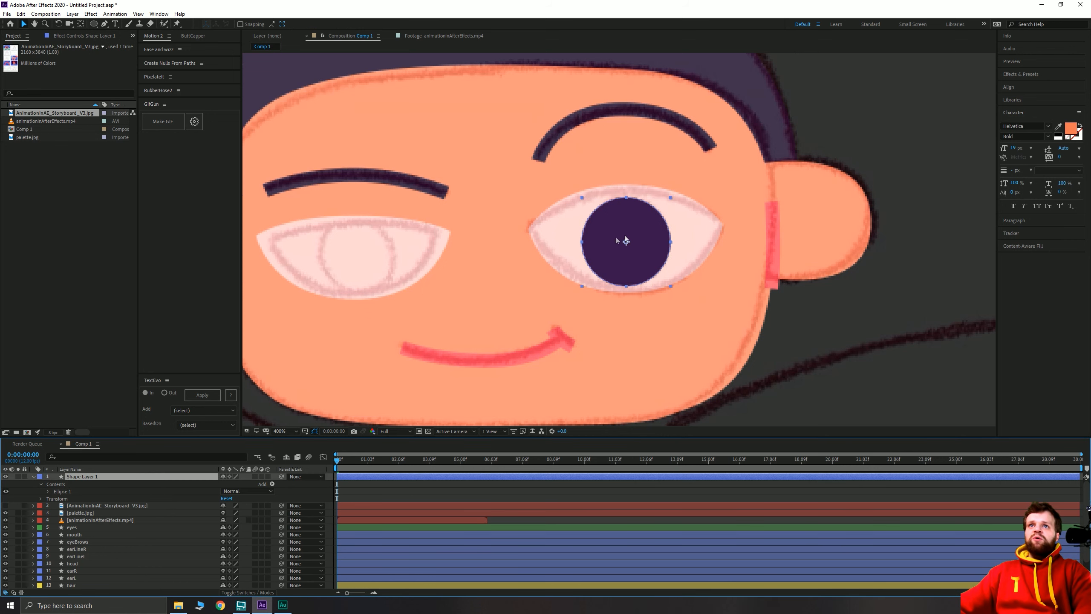
pyautogui.click(63, 492)
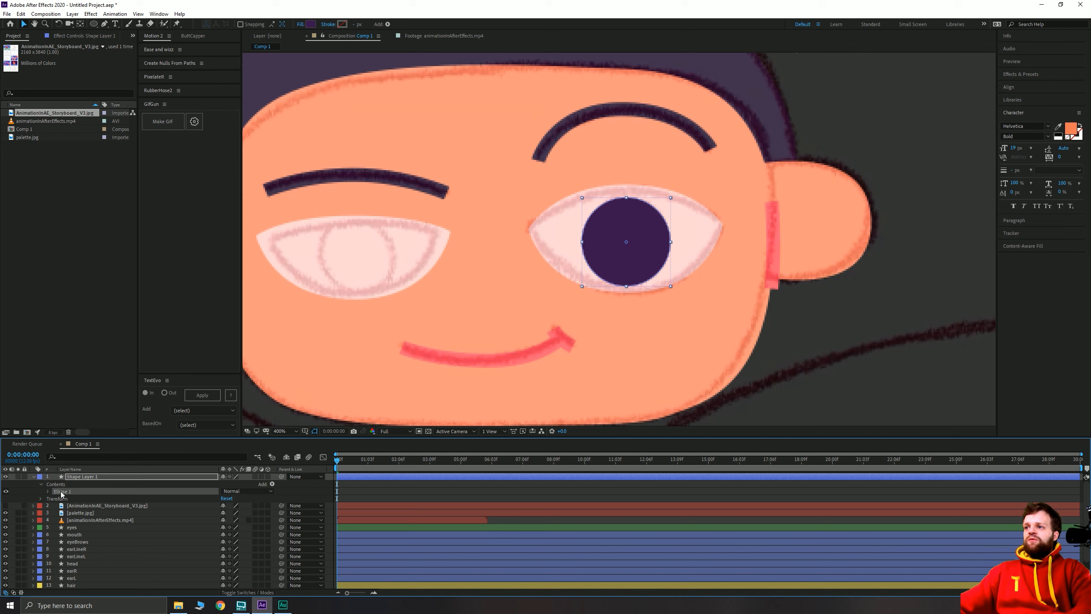
pyautogui.click(59, 487)
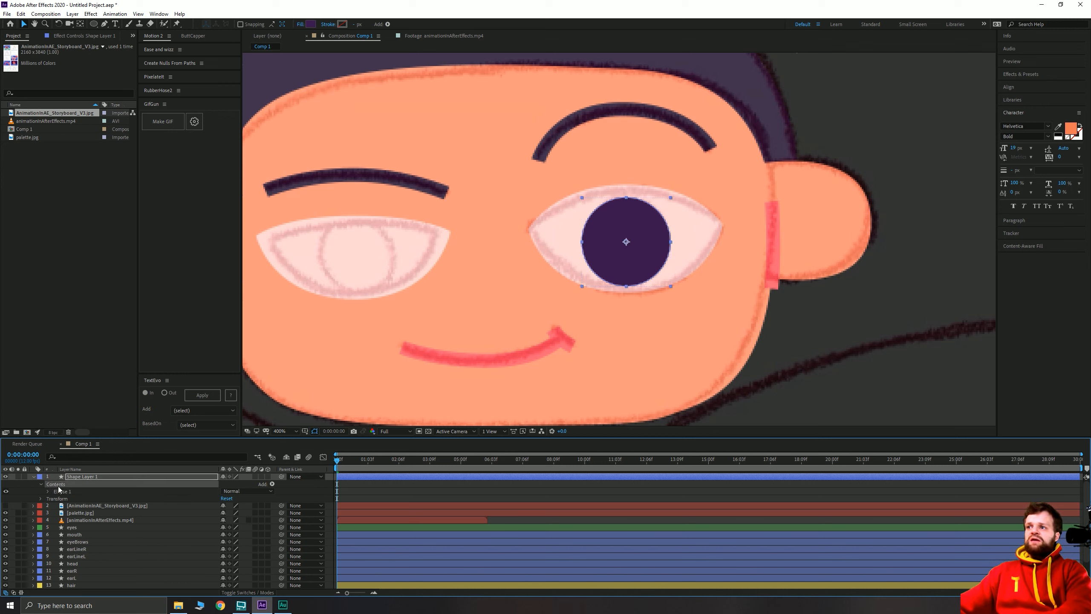
pyautogui.hotkey('ctrl', 'd')
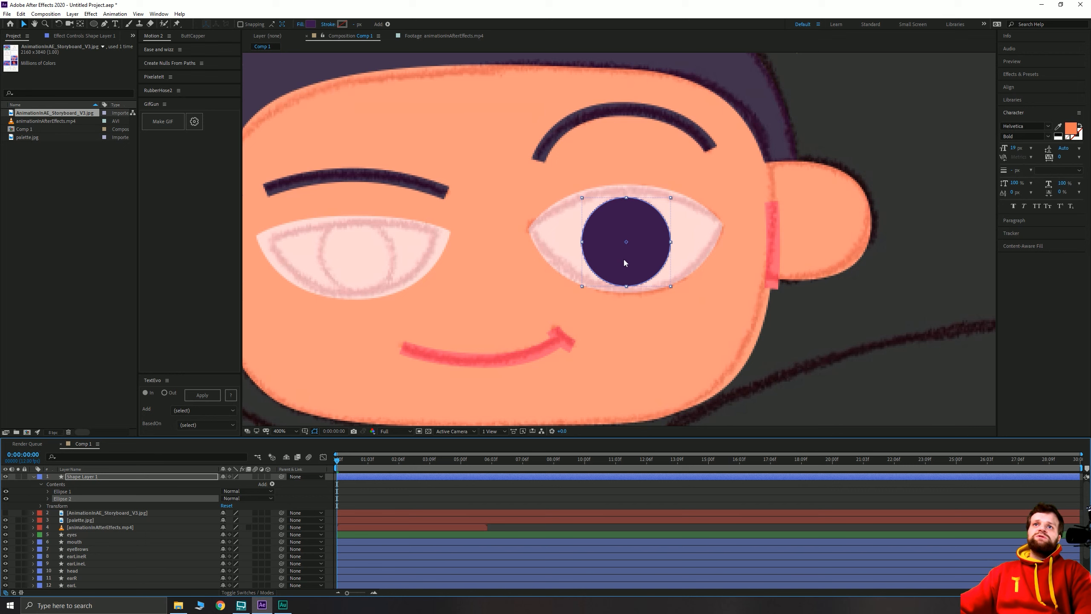
pyautogui.moveTo(624, 262); pyautogui.dragTo(355, 274)
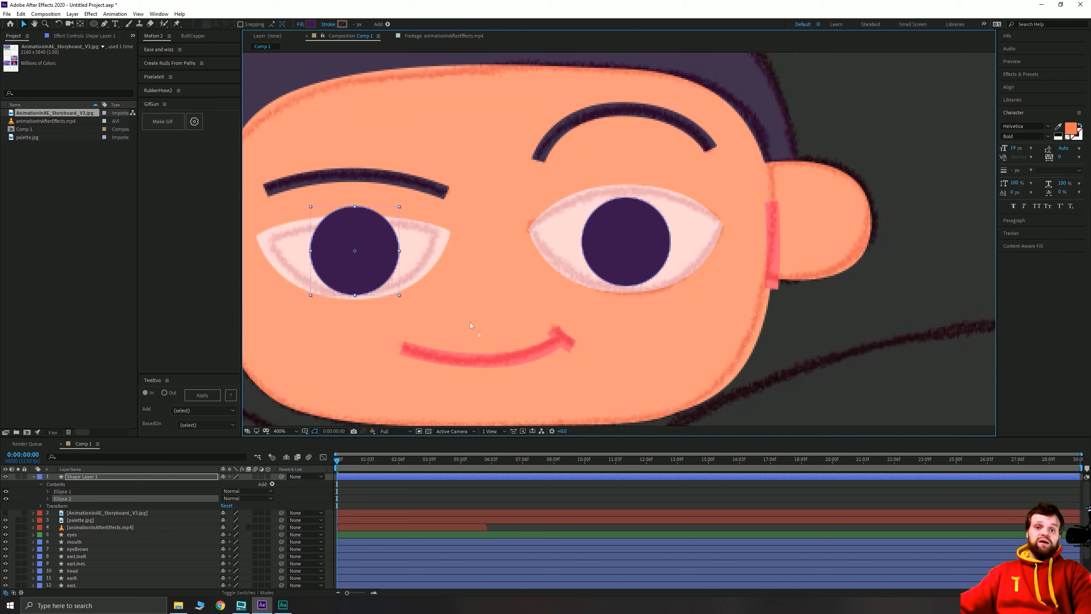
# Rename the new shape layer pupils, move it directly above the eyes layer and collapse it.
pyautogui.click(412, 491)
pyautogui.click(110, 475)
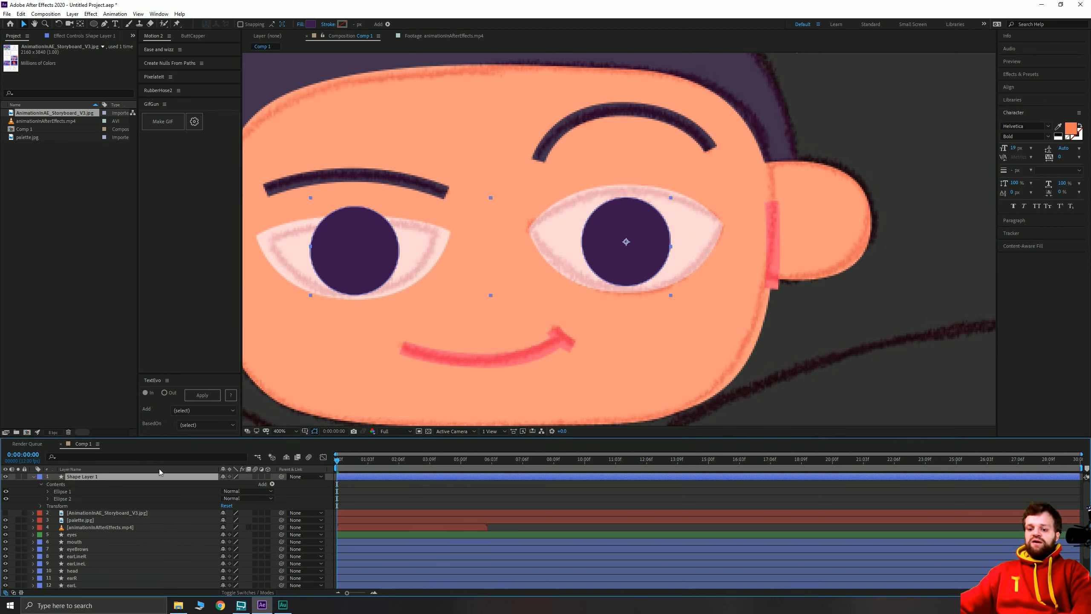
pyautogui.press('Return')
pyautogui.write('pu')
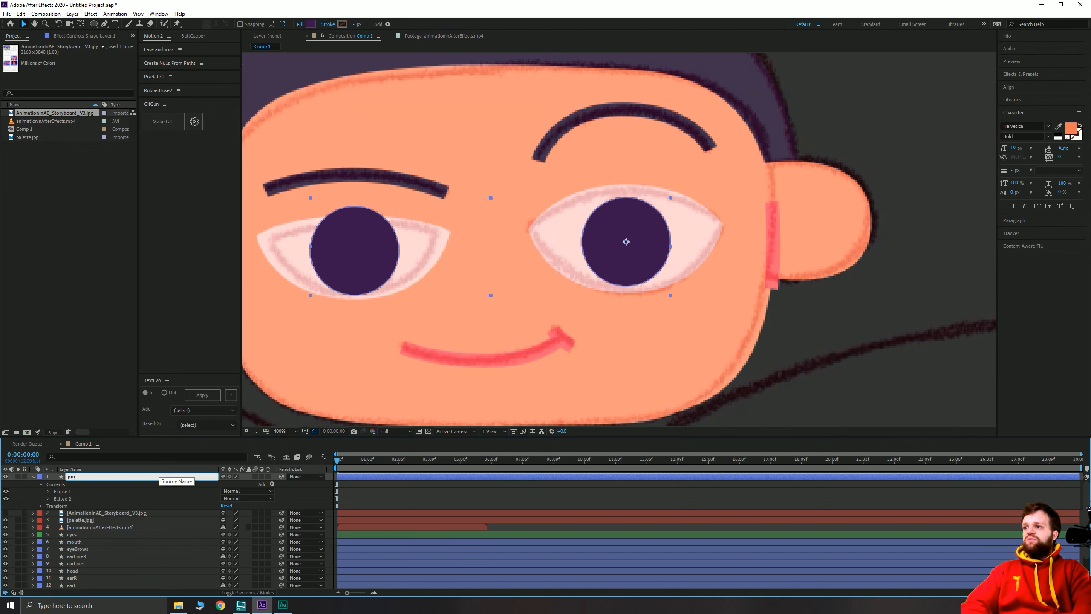
pyautogui.write('pils')
pyautogui.press('Return')
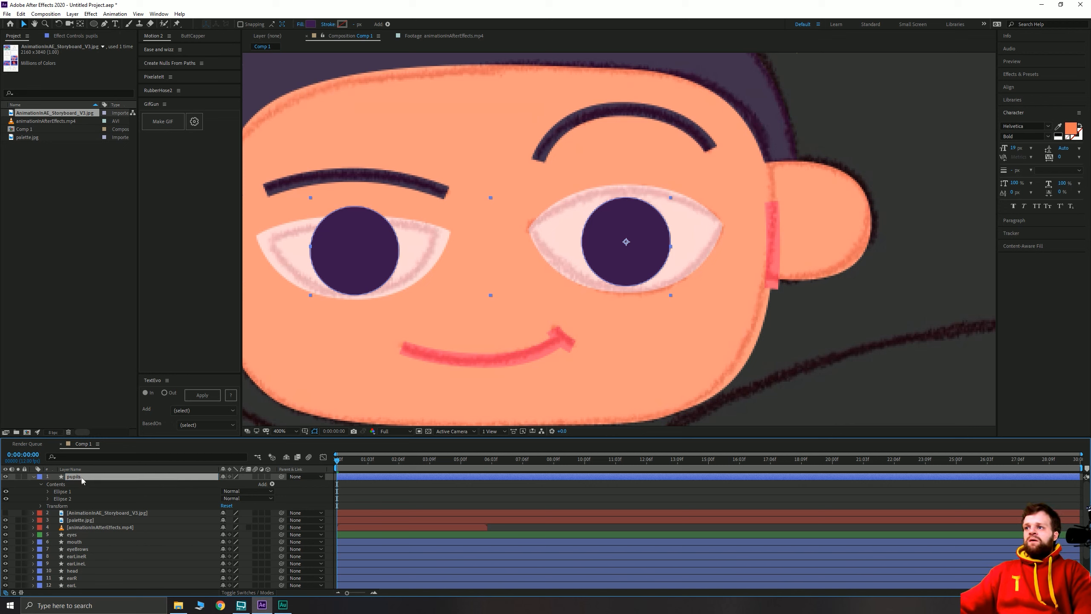
pyautogui.moveTo(80, 477); pyautogui.dragTo(82, 534)
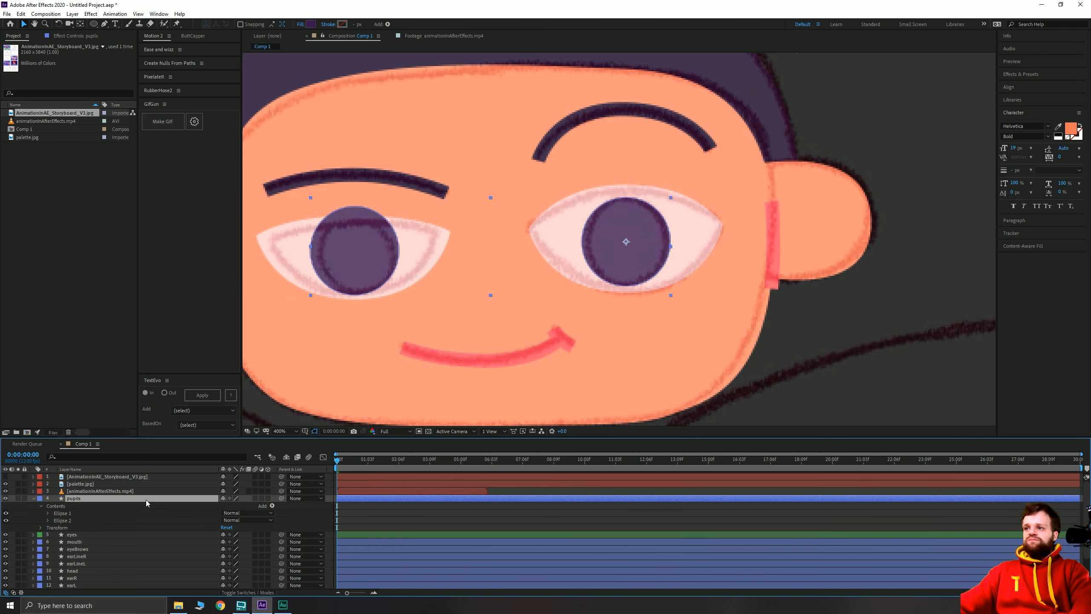
pyautogui.press('u')
# Try the pupils layer as an alpha matte for the eyes layer, then undo it.
pyautogui.click(73, 505)
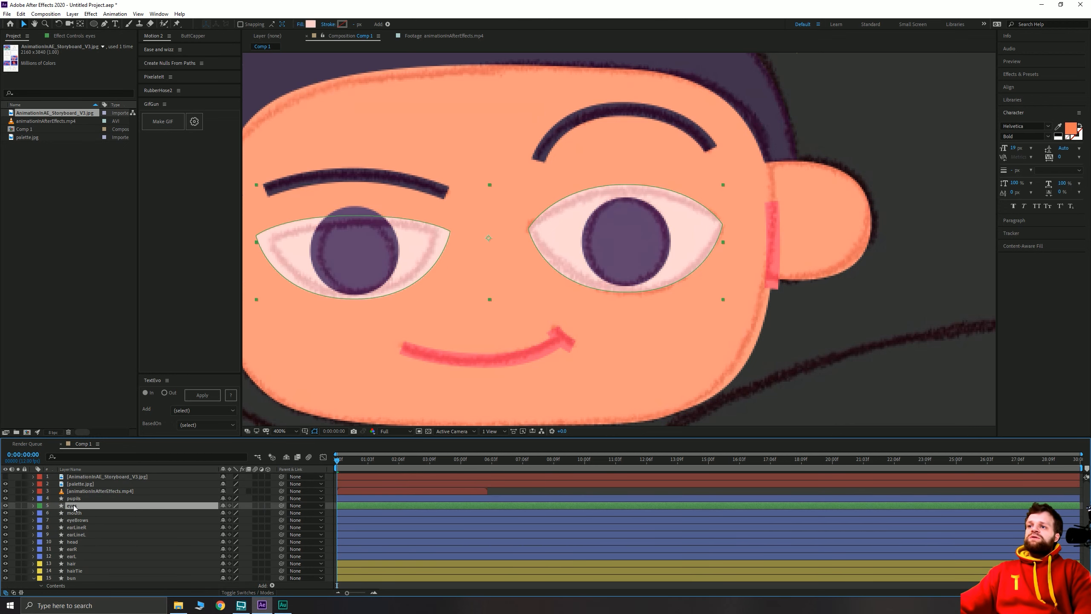
pyautogui.click(247, 592)
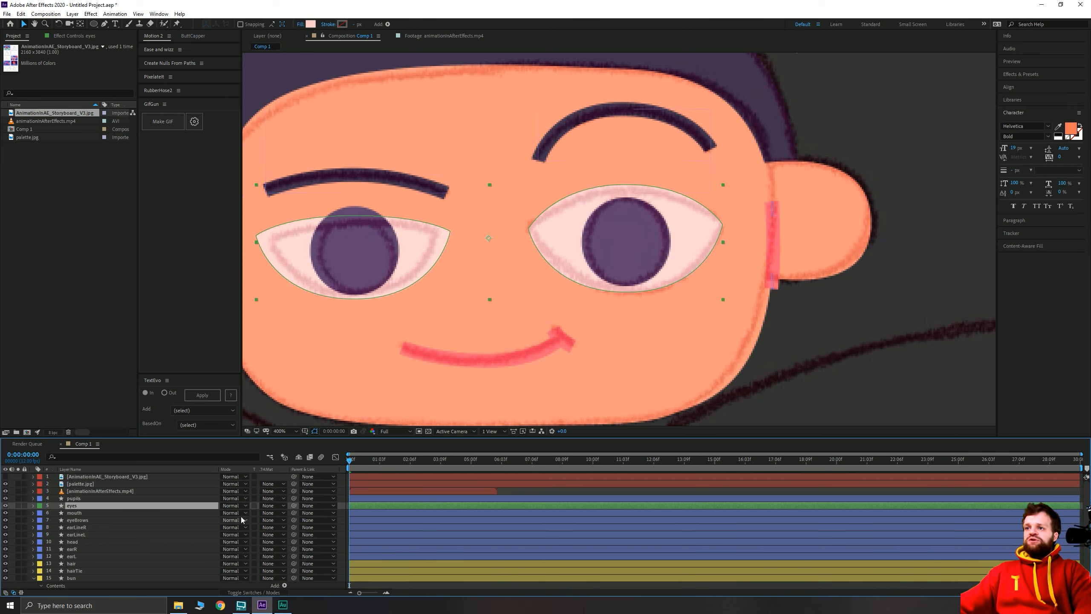
pyautogui.click(269, 505)
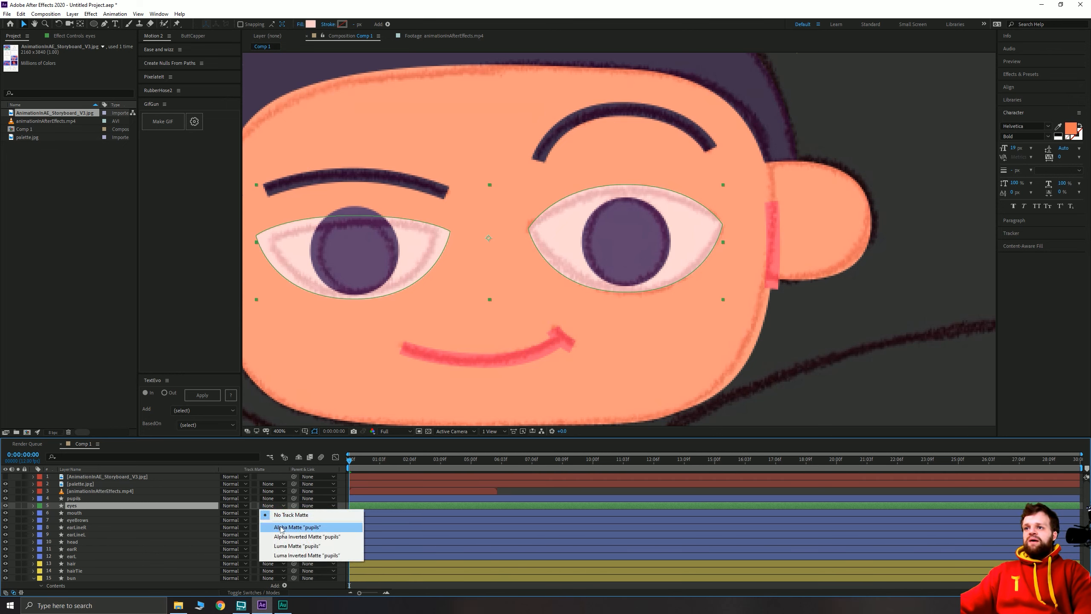
pyautogui.click(283, 527)
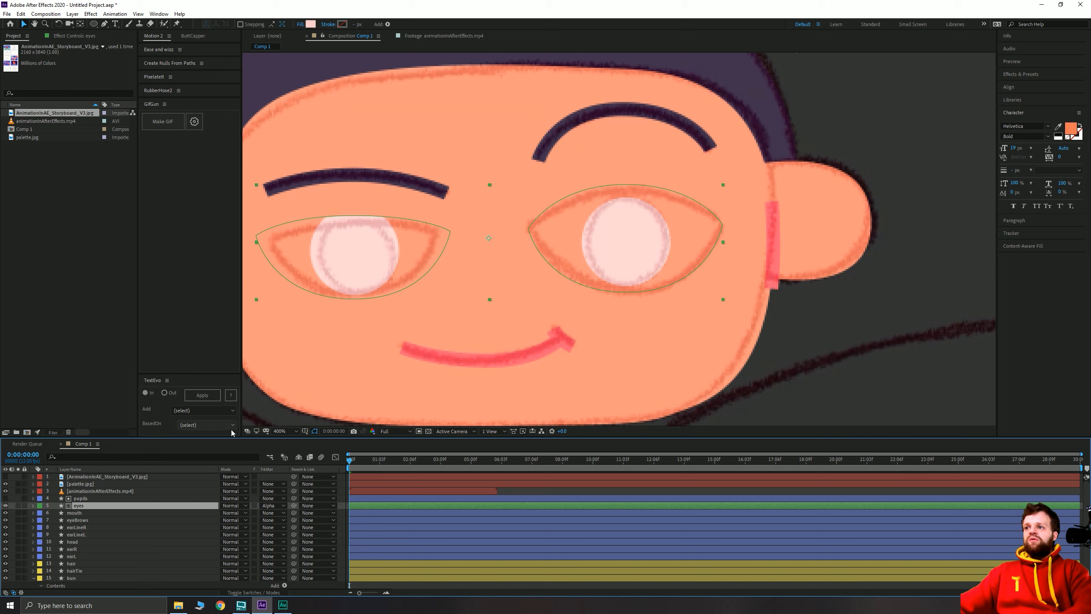
pyautogui.hotkey('ctrl', 'z')
# Move the eyes layer above the pupils layer and set the pupils' track matte to Alpha Matte "eyes".
pyautogui.moveTo(76, 507); pyautogui.dragTo(73, 498)
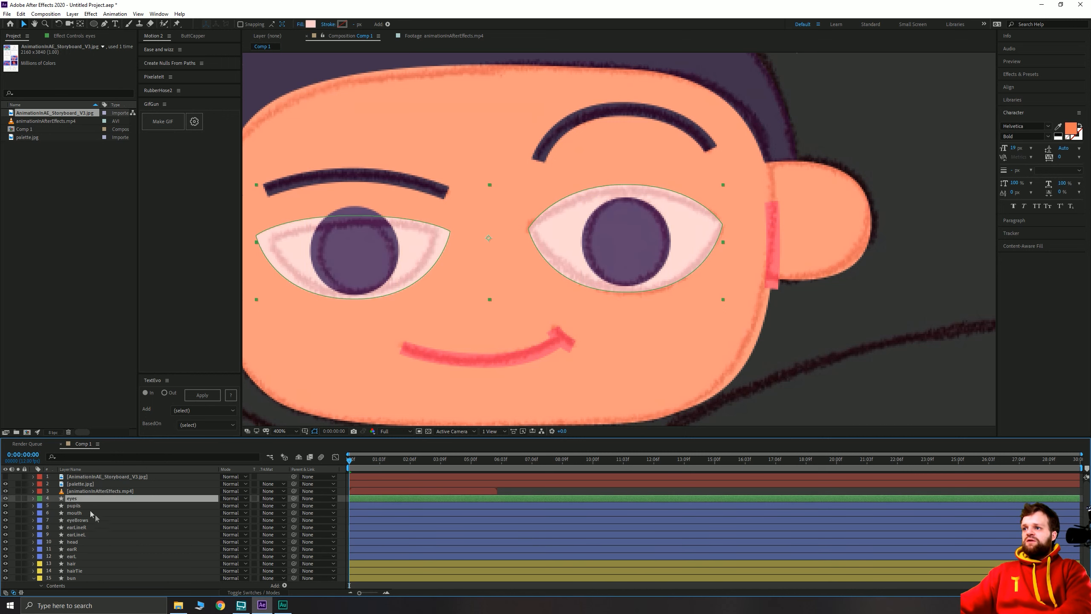
pyautogui.click(271, 507)
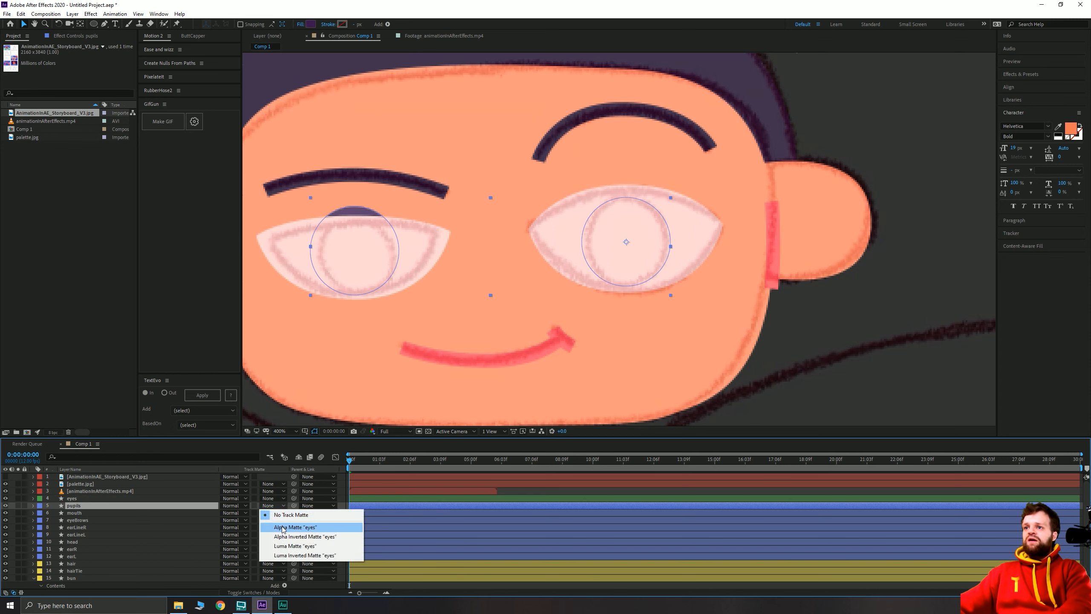
pyautogui.click(283, 527)
pyautogui.click(584, 490)
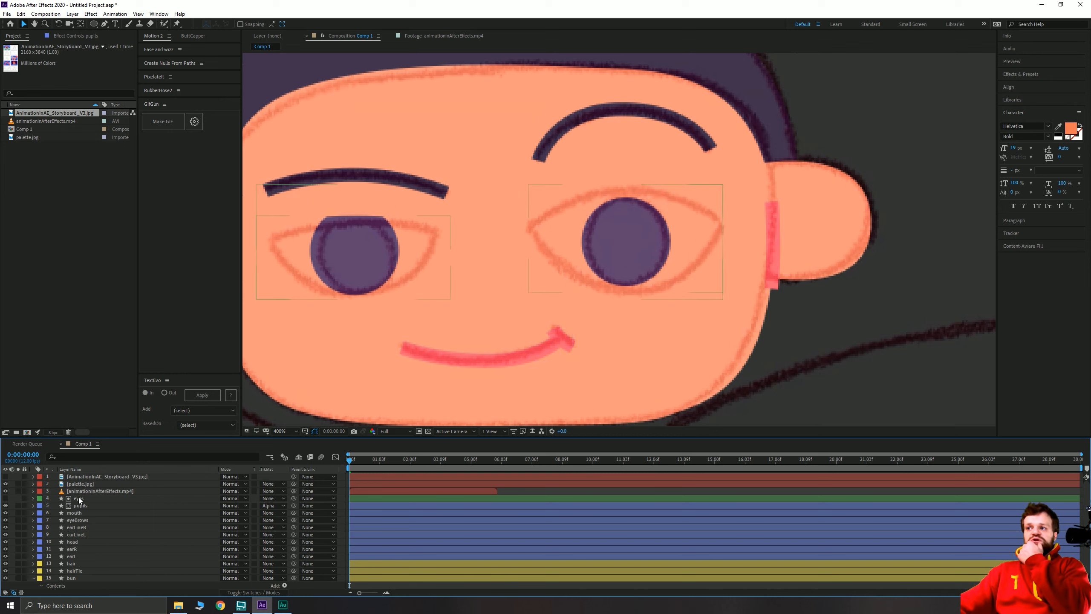
# Duplicate the eyes layer, move the copy directly below the pupils layer and make it visible.
pyautogui.hotkey('ctrl', 'd')
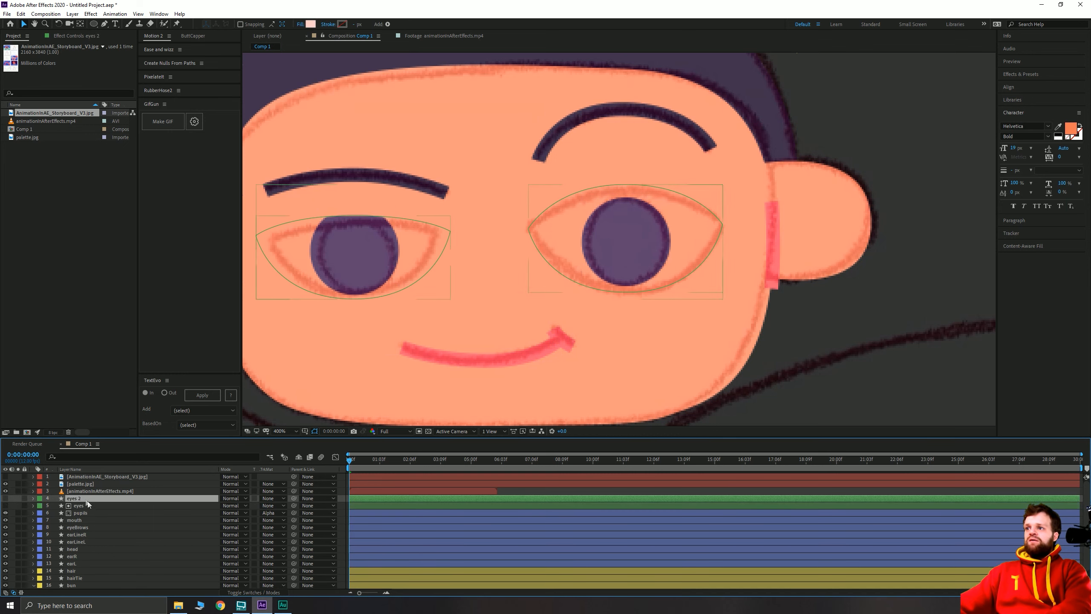
pyautogui.moveTo(79, 499); pyautogui.dragTo(77, 516)
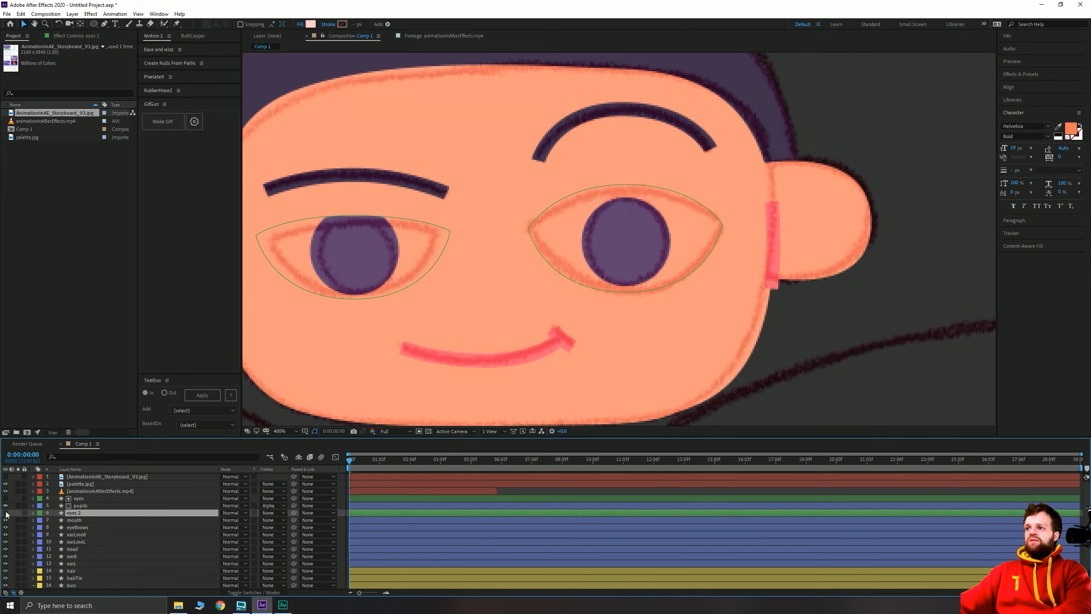
pyautogui.click(6, 513)
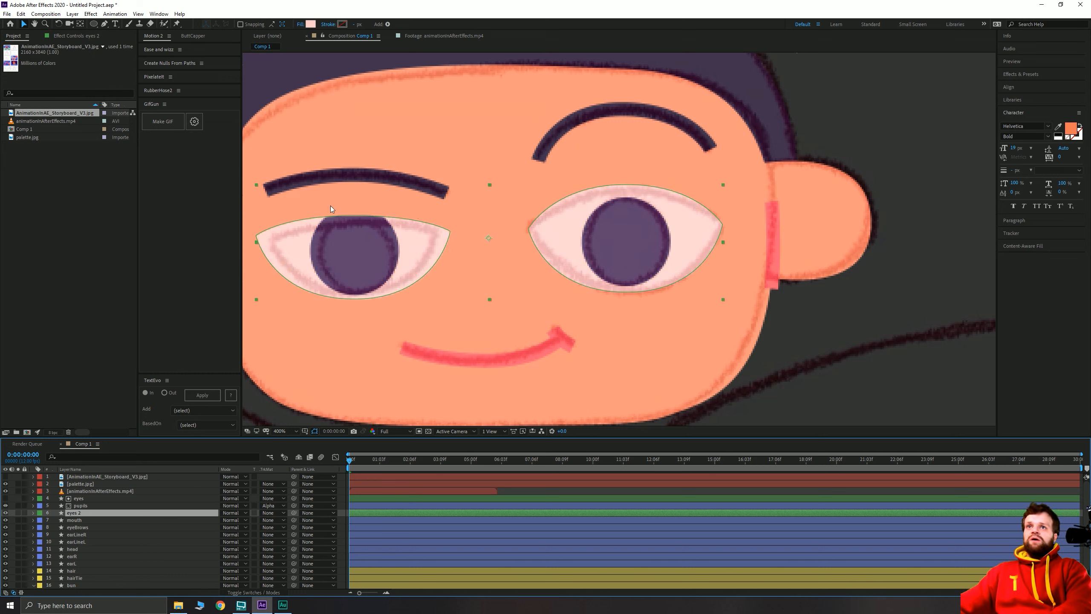
# Delete the eyes layer used as the matte and rename its duplicate eyes.
pyautogui.click(78, 499)
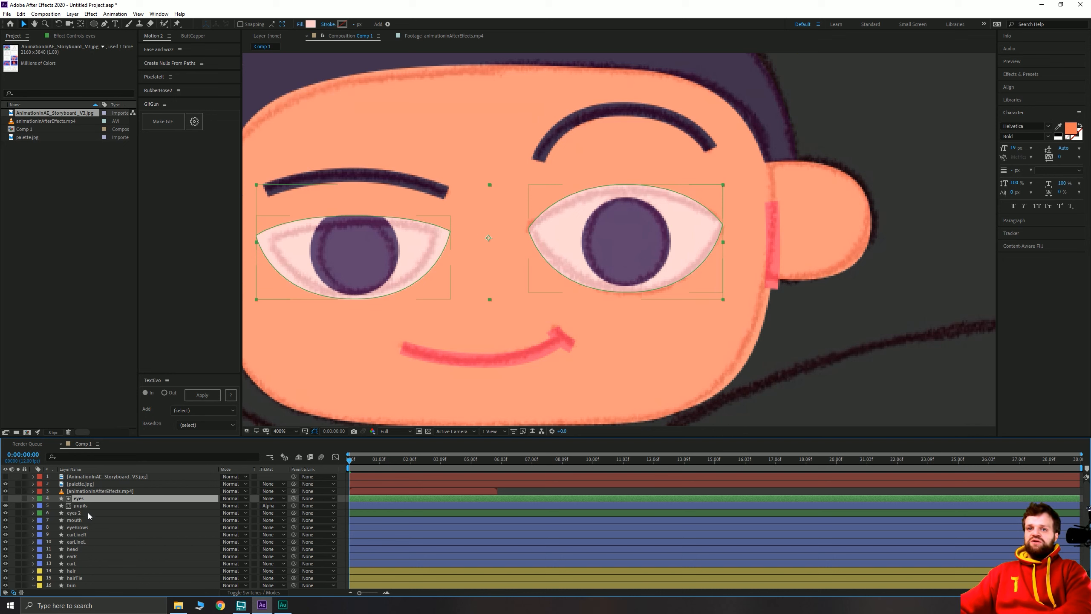
pyautogui.press('Delete')
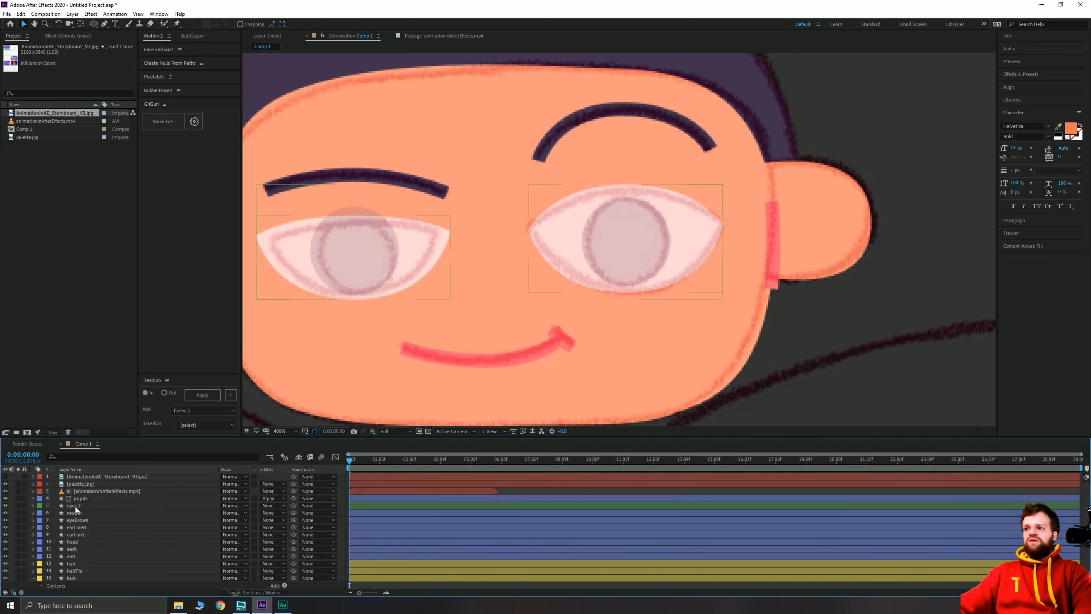
pyautogui.click(75, 506)
pyautogui.press('Return')
pyautogui.write('eyes')
pyautogui.press('Return')
# Set the pupils layer's track matte to No Track Matte.
pyautogui.click(86, 498)
pyautogui.click(271, 498)
pyautogui.click(297, 505)
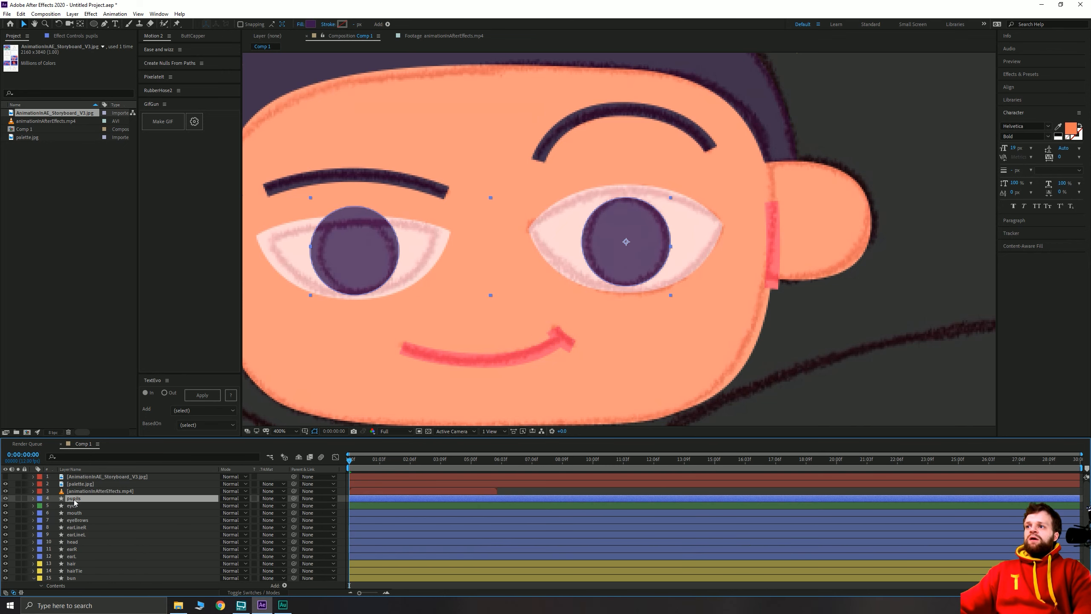
# Change the pupils layer's label colour to Green.
pyautogui.click(40, 498)
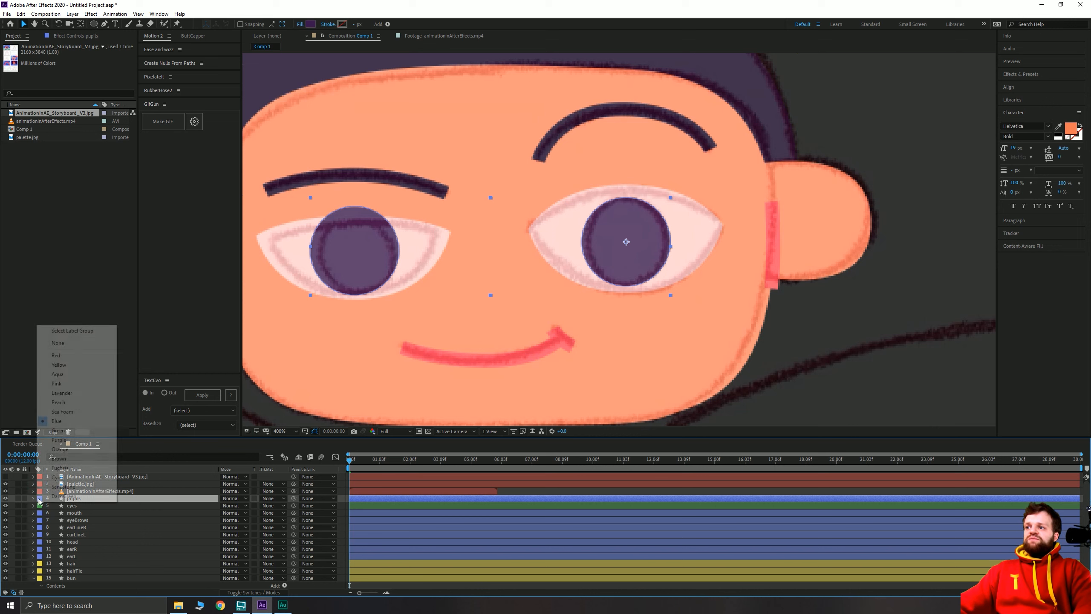
pyautogui.click(69, 430)
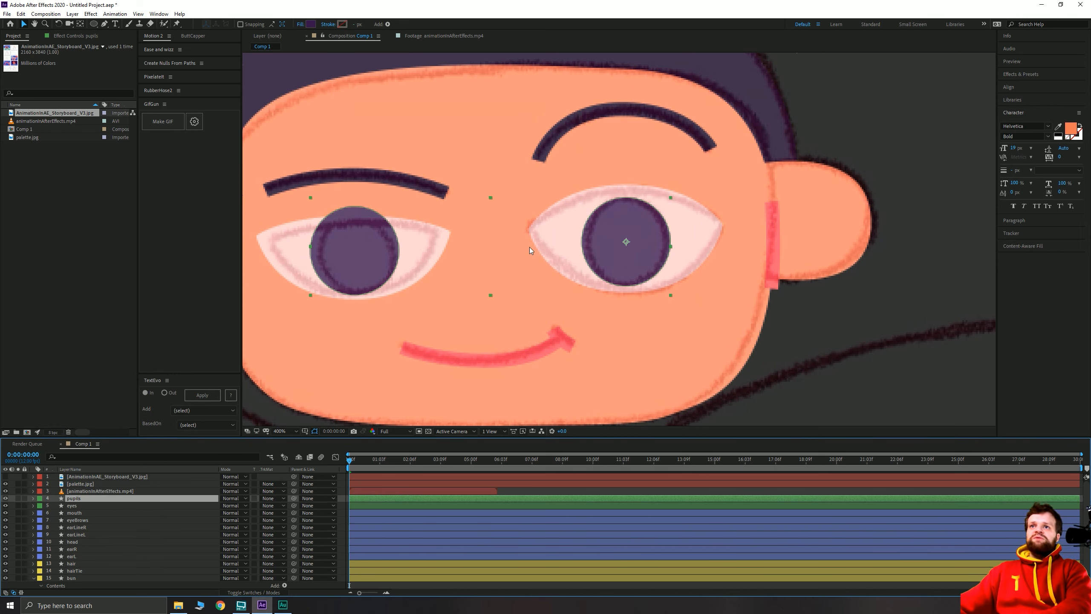
pyautogui.hotkey('ctrl', 'space')
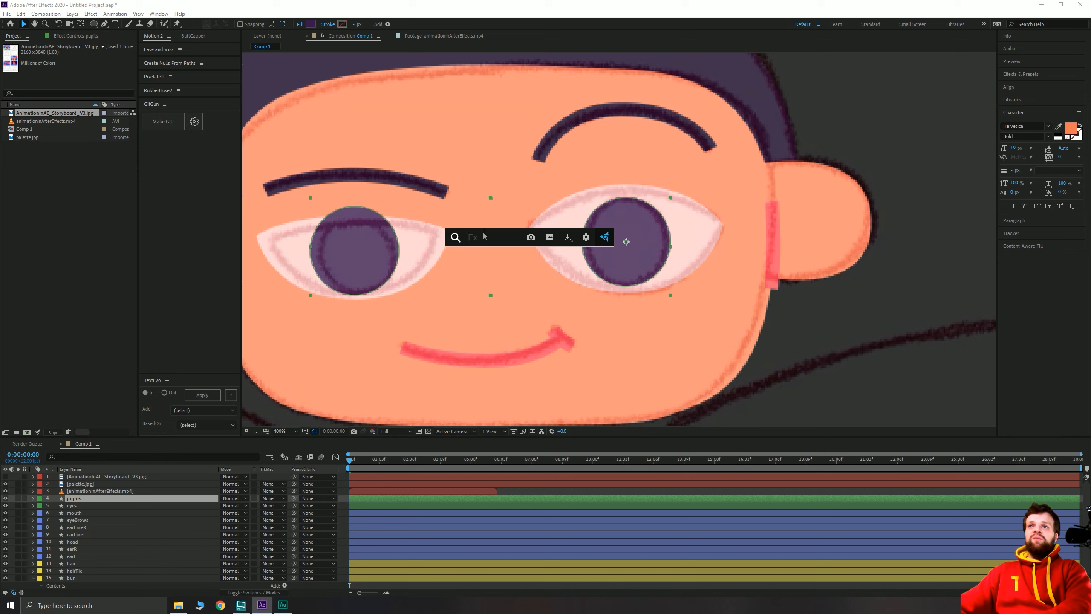
pyautogui.click(1015, 74)
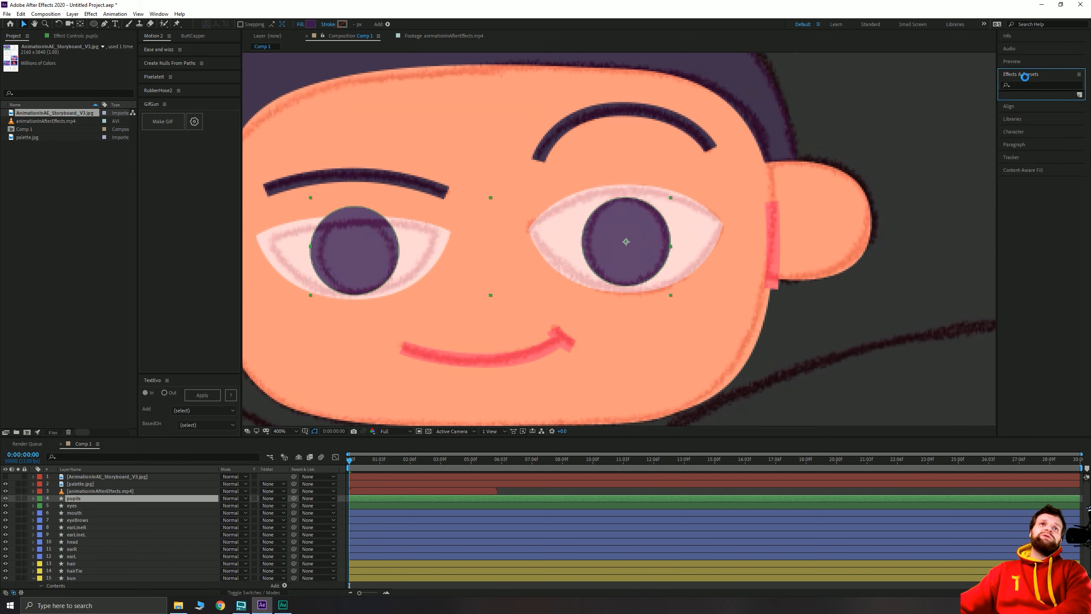
pyautogui.click(1014, 85)
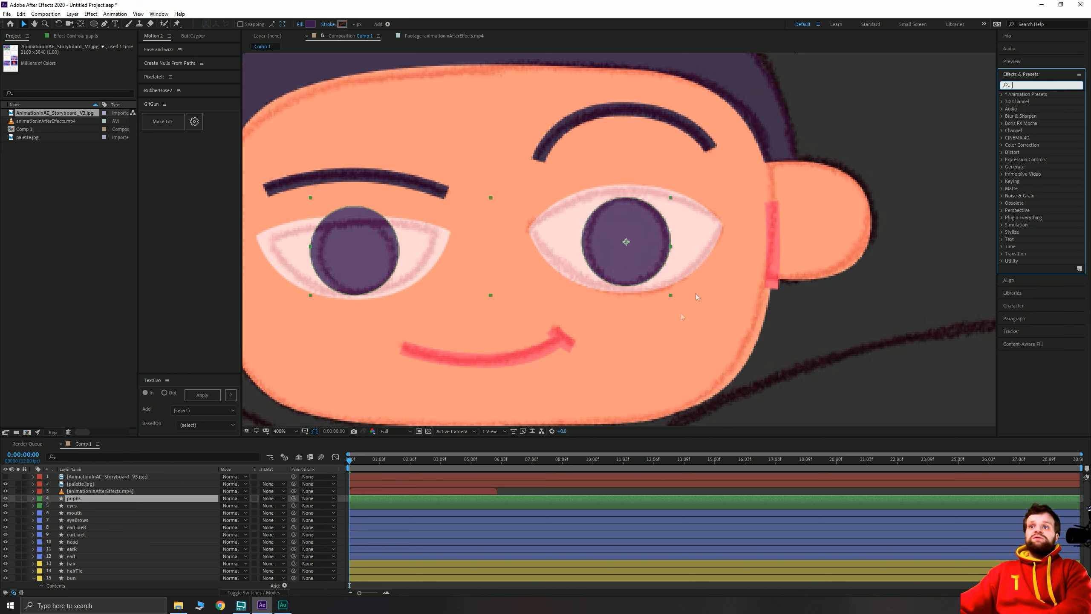
pyautogui.click(505, 491)
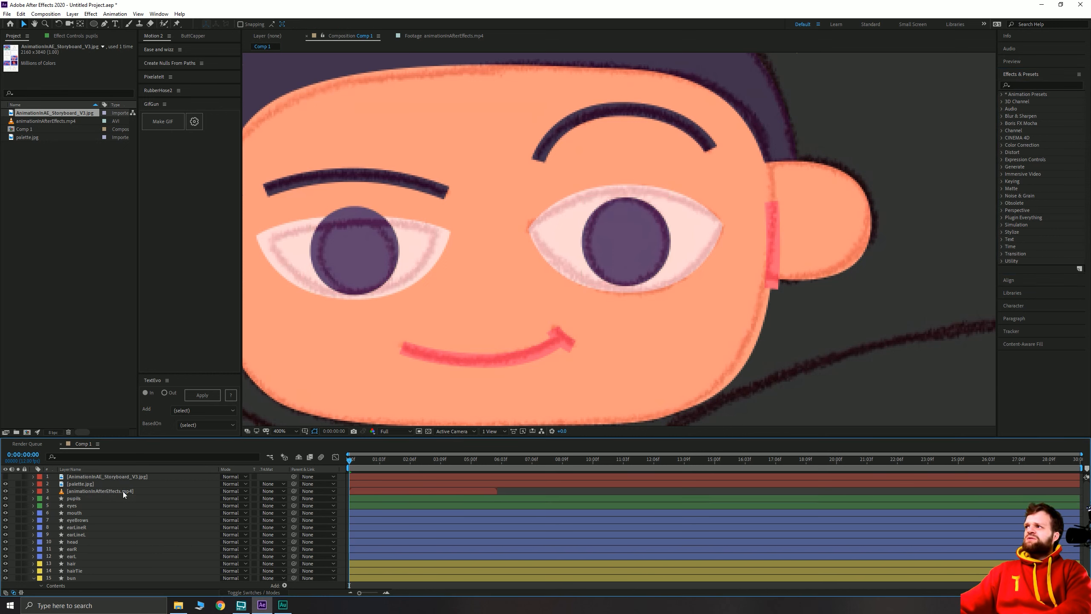
# Apply the Set Matte effect to the pupils layer.
pyautogui.click(80, 497)
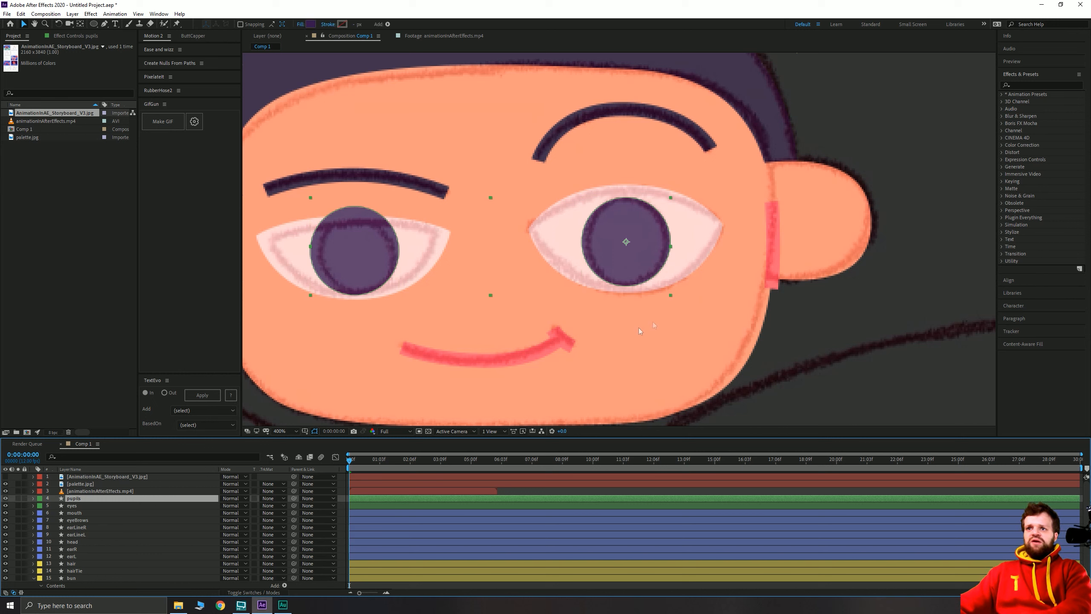
pyautogui.hotkey('ctrl', 'space')
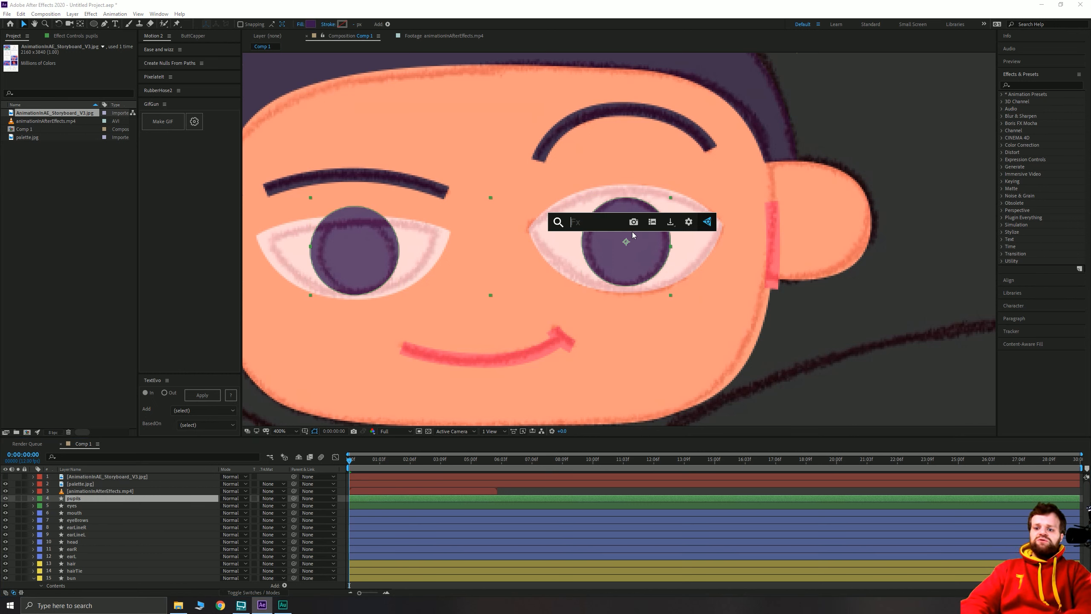
pyautogui.write('set')
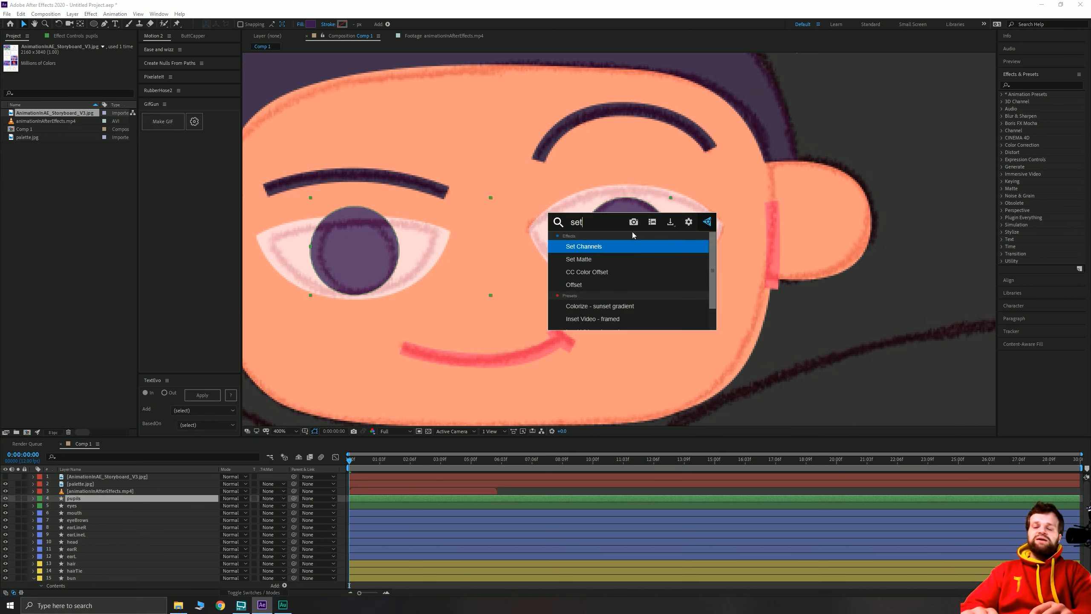
pyautogui.write(' ma')
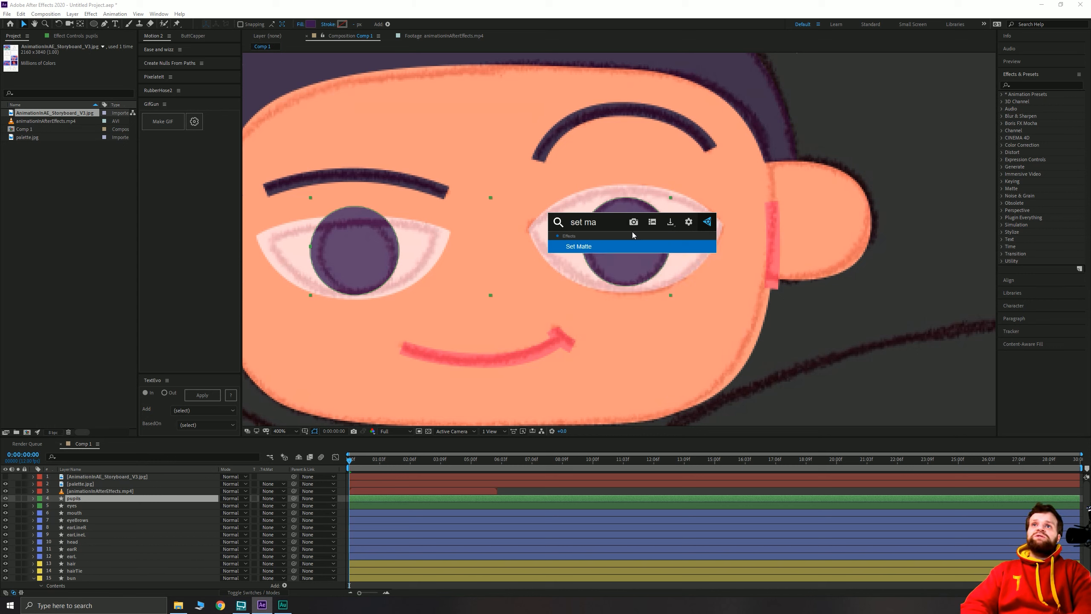
pyautogui.press('Return')
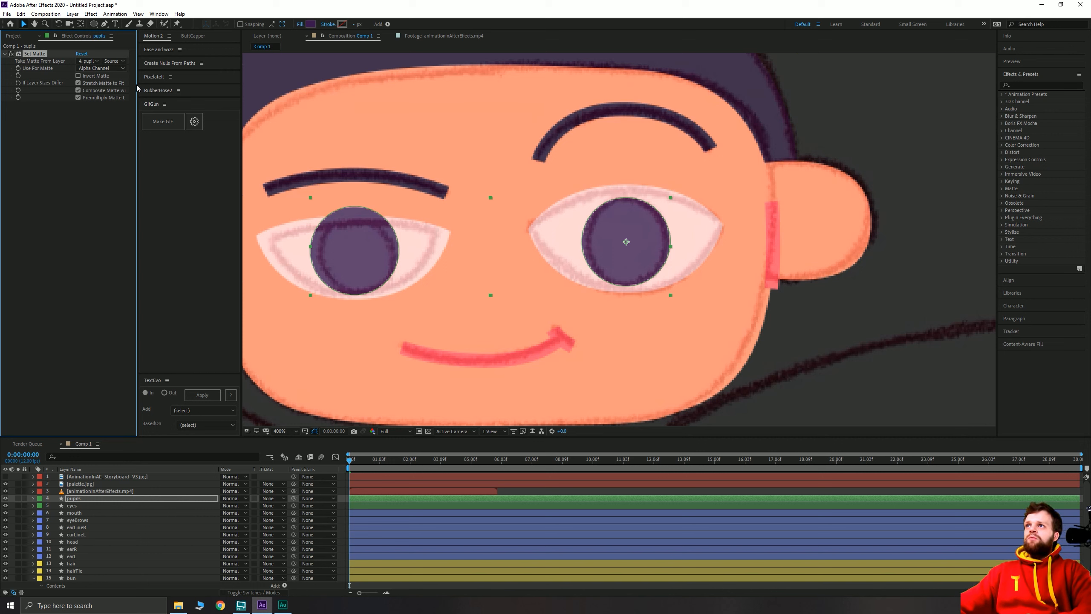
# Set the pupils' Set Matte effect to take its matte from the eyes layer.
pyautogui.moveTo(138, 84); pyautogui.dragTo(165, 88)
pyautogui.moveTo(241, 80); pyautogui.dragTo(278, 82)
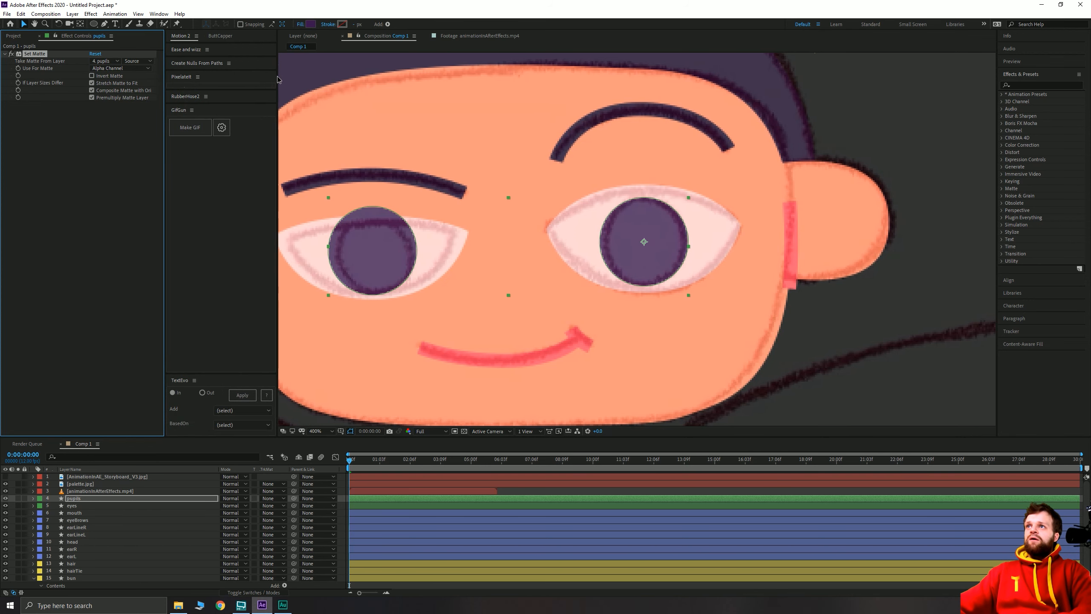
pyautogui.moveTo(422, 267); pyautogui.dragTo(571, 256)
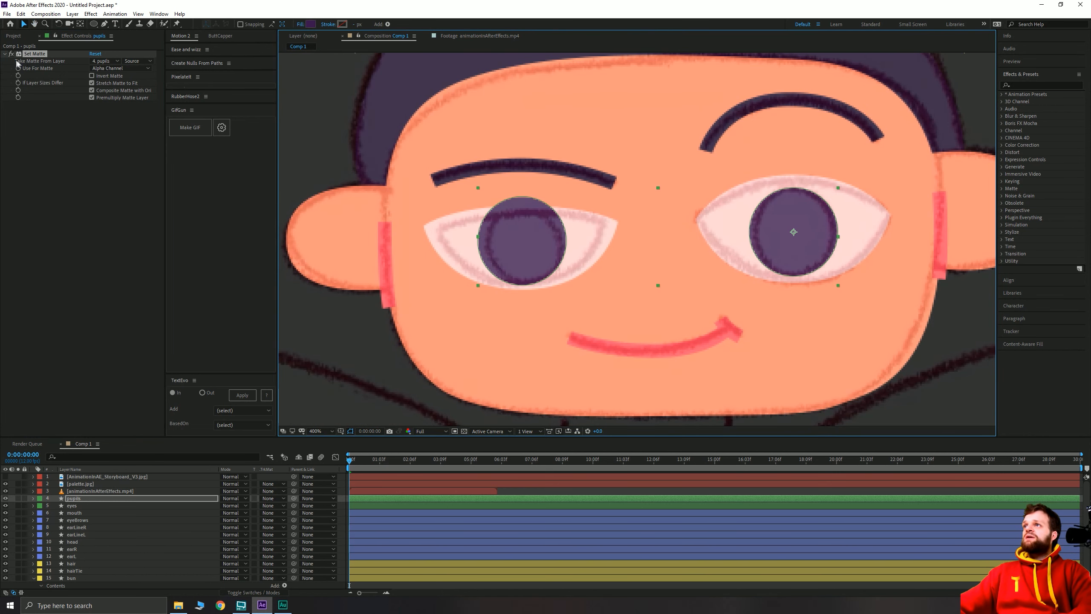
pyautogui.click(118, 65)
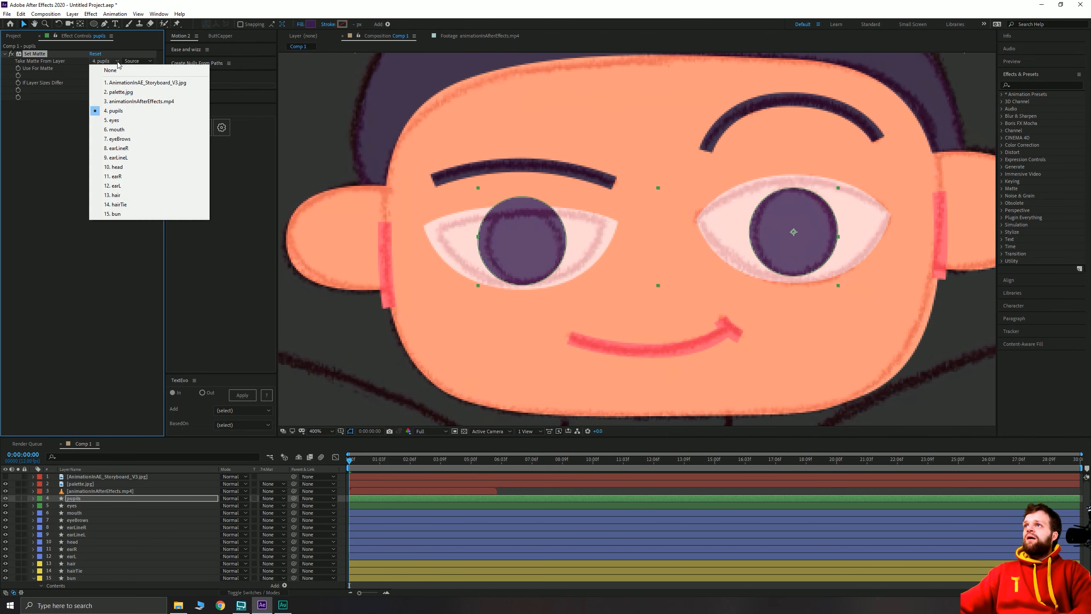
pyautogui.click(118, 122)
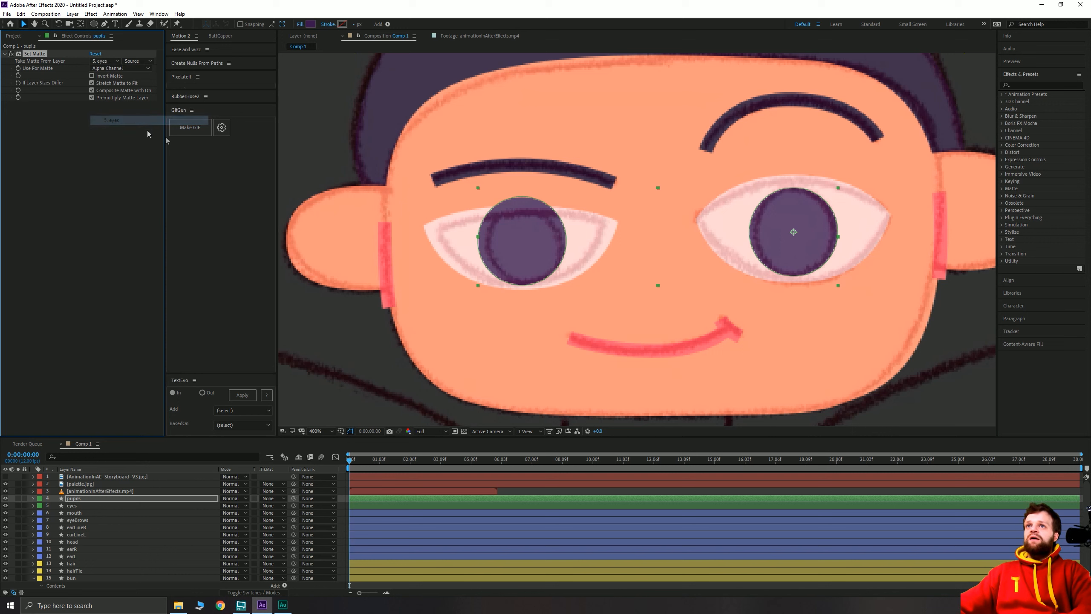
# Try moving the pupils within the eyes to test the matte, and undo the move.
pyautogui.click(599, 491)
pyautogui.click(77, 499)
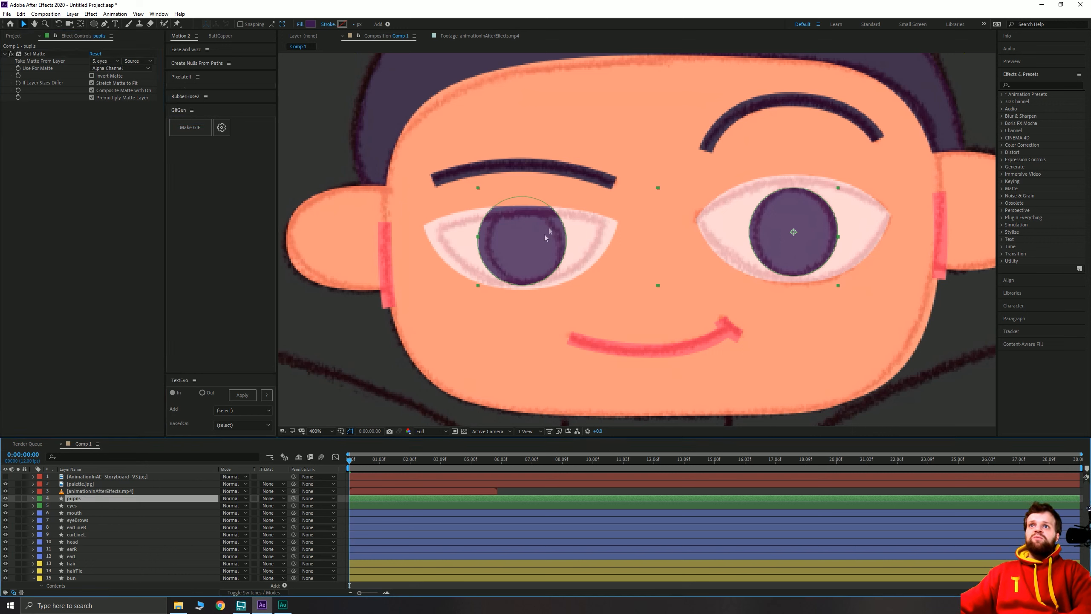
pyautogui.moveTo(543, 234)
pyautogui.mouseDown()
pyautogui.moveTo(554, 242)
pyautogui.moveTo(566, 181)
pyautogui.moveTo(562, 237)
pyautogui.moveTo(601, 282)
pyautogui.moveTo(633, 218)
pyautogui.moveTo(431, 254)
pyautogui.moveTo(610, 245)
pyautogui.moveTo(541, 241)
pyautogui.moveTo(571, 247)
pyautogui.moveTo(578, 264)
pyautogui.mouseUp()
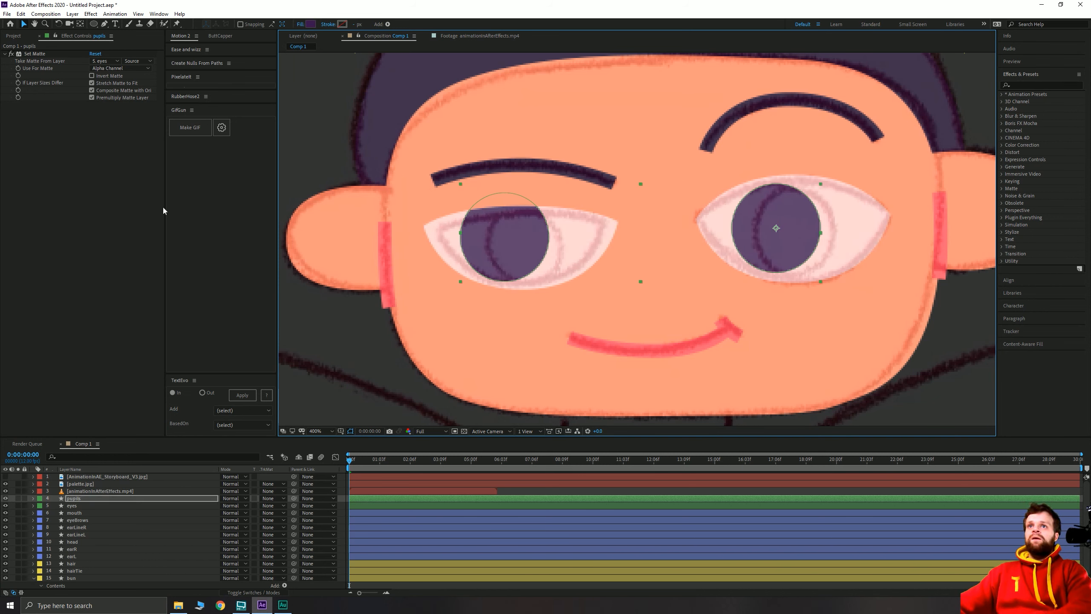
pyautogui.hotkey('ctrl', 'z')
pyautogui.click(13, 35)
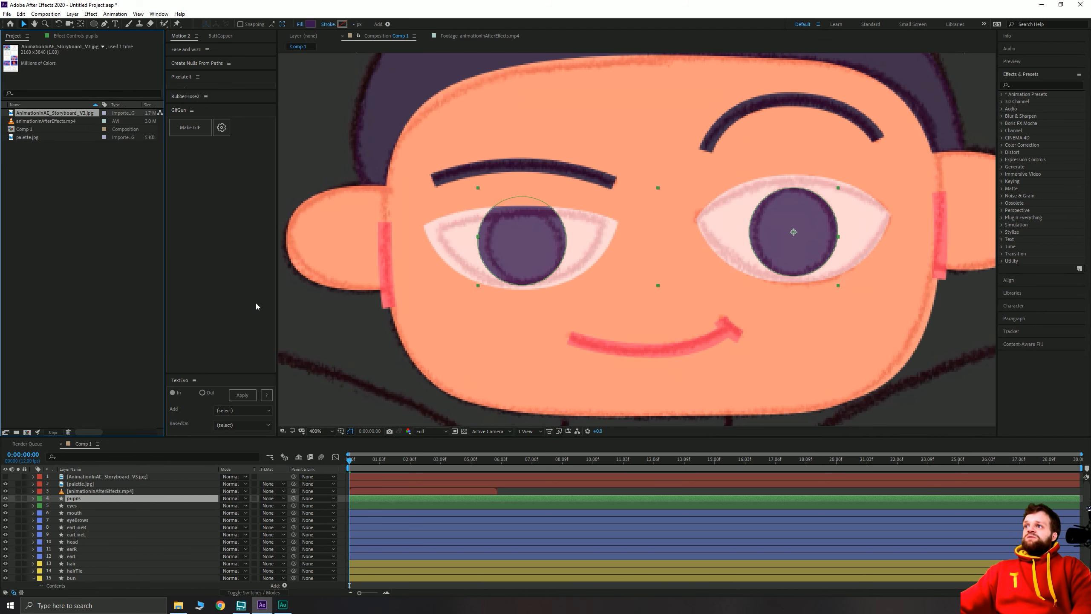
# Hide the palette.jpg and animationInAfterEffects.mp4 layers to examine the coloured head without the overlay, and make both visible again.
pyautogui.scroll(-6, 416, 362)
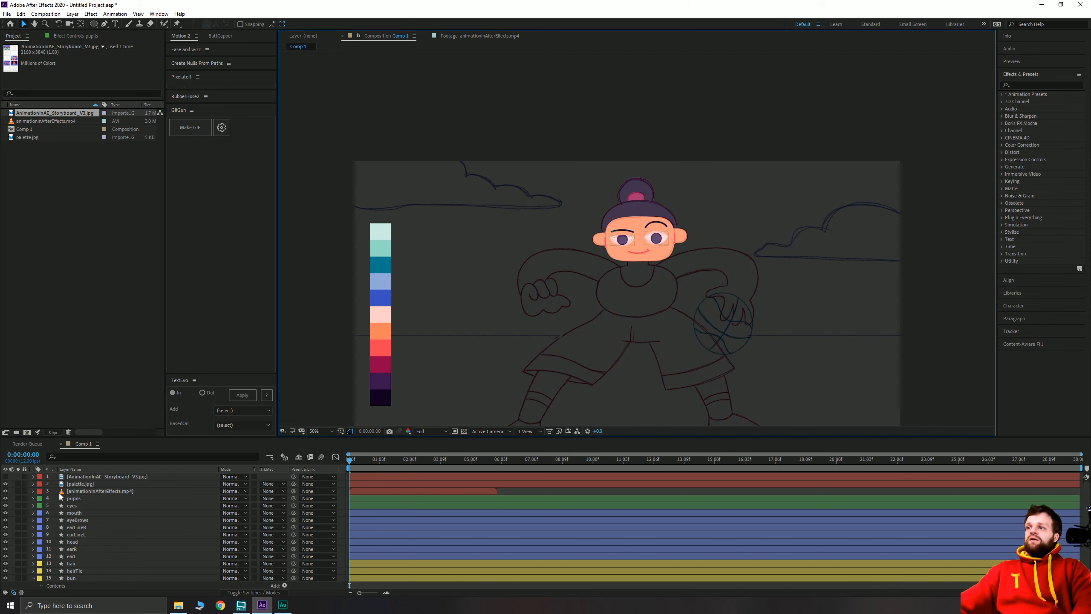
pyautogui.click(5, 483)
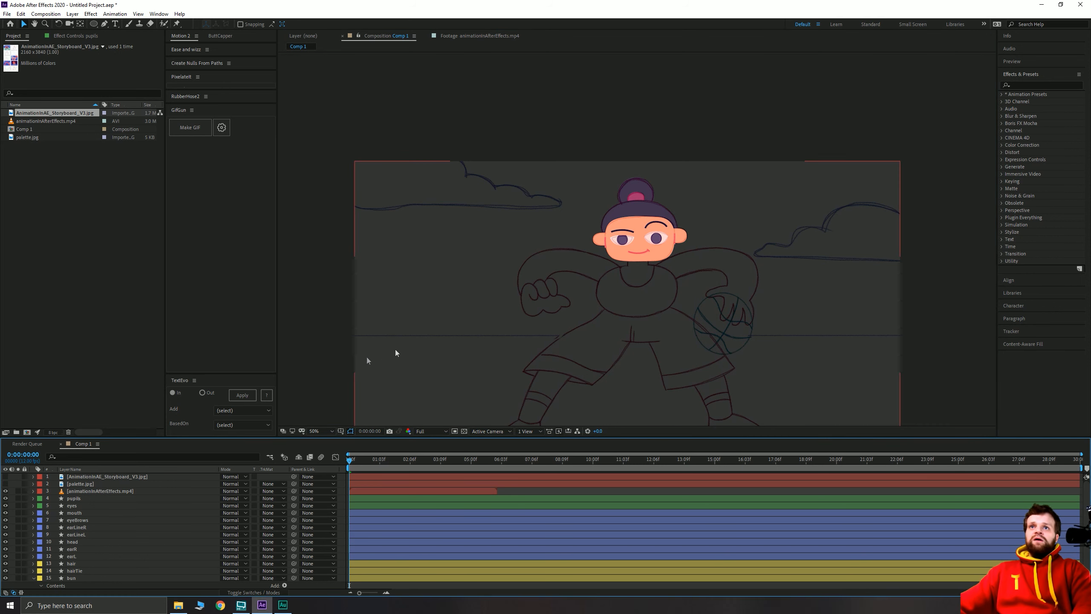
pyautogui.click(5, 491)
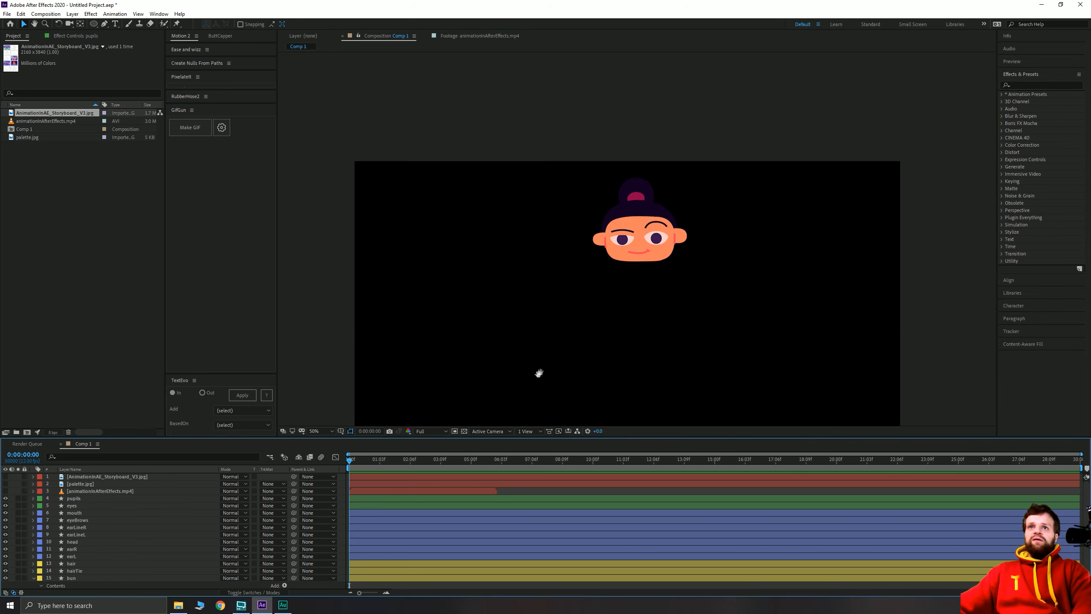
pyautogui.moveTo(538, 372)
pyautogui.mouseDown()
pyautogui.moveTo(539, 302)
pyautogui.moveTo(525, 300)
pyautogui.mouseUp()
pyautogui.press('v')
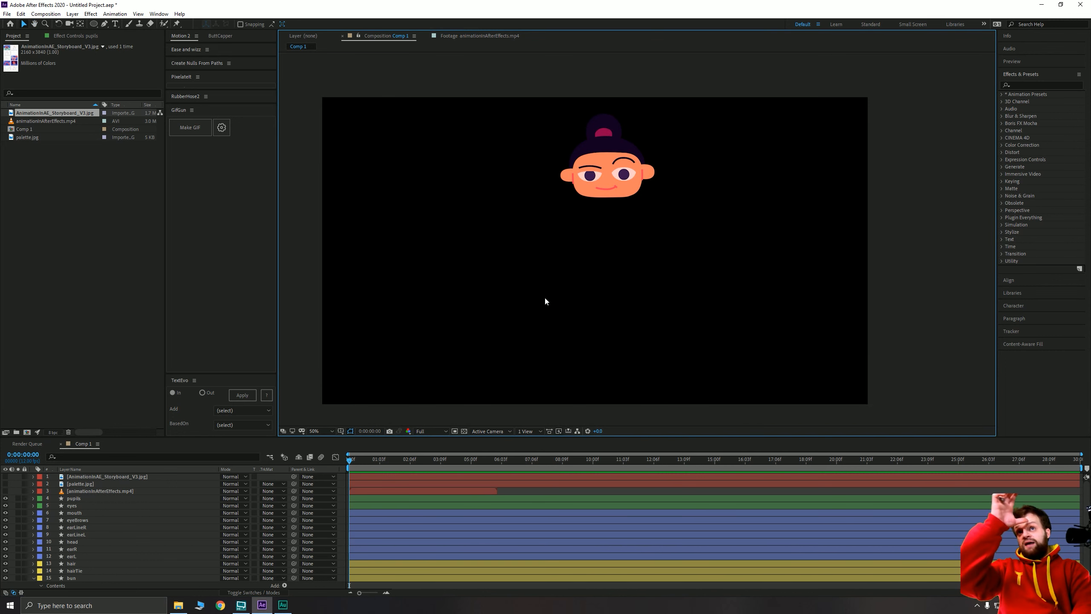
pyautogui.scroll(2, 613, 187)
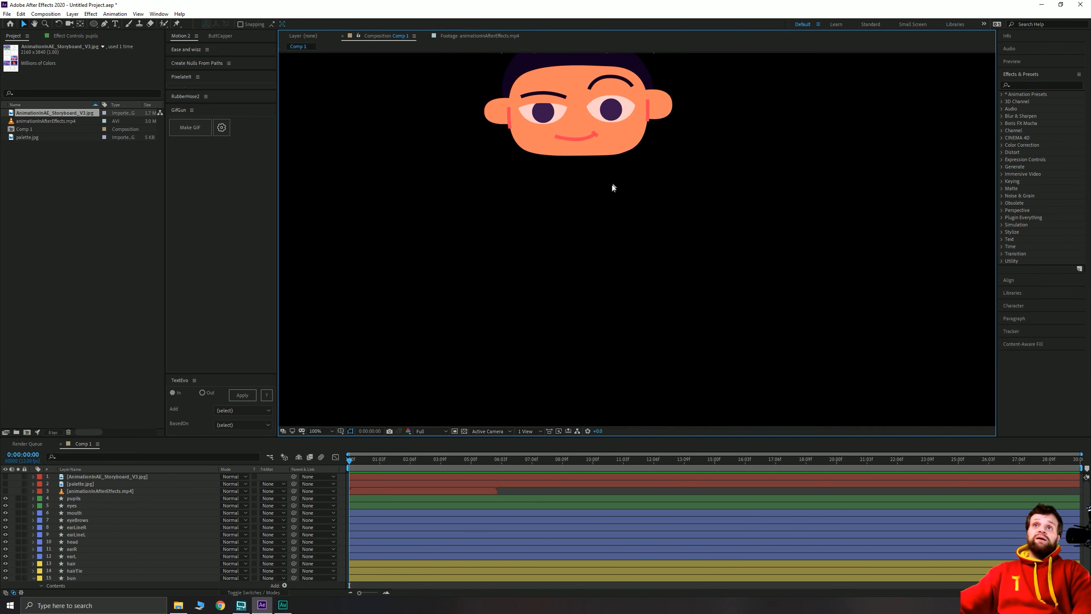
pyautogui.moveTo(585, 178); pyautogui.dragTo(665, 380)
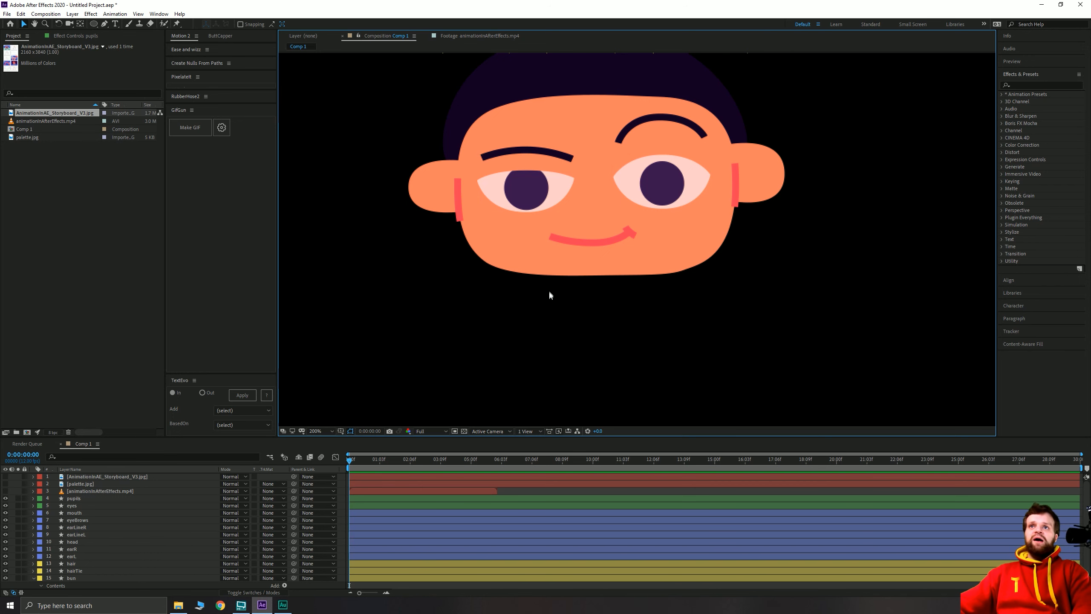
pyautogui.scroll(-1, 549, 295)
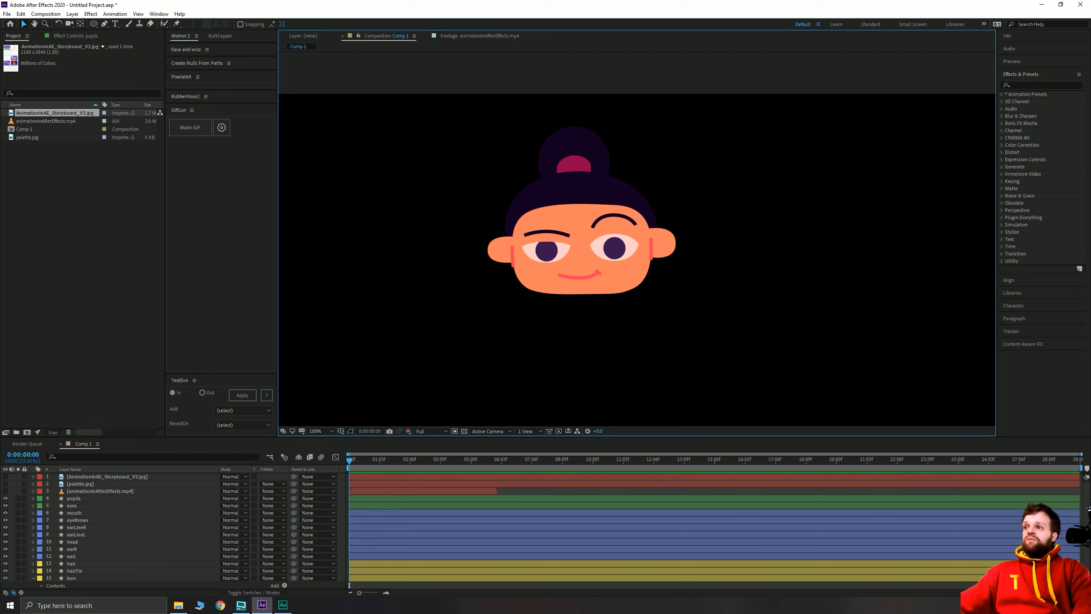
pyautogui.moveTo(6, 492); pyautogui.dragTo(6, 483)
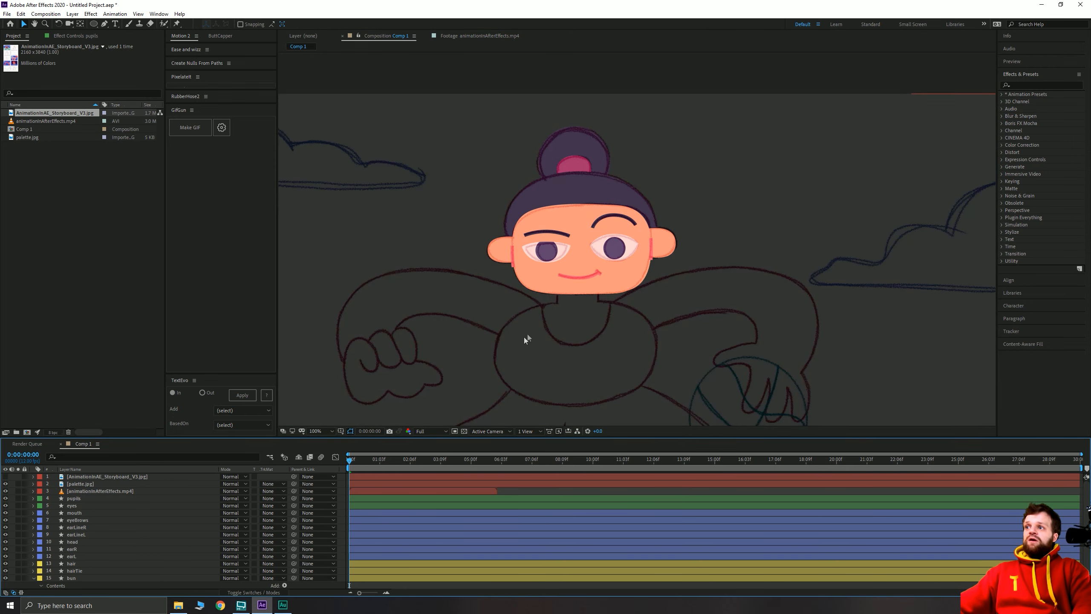
pyautogui.press(',')
pyautogui.moveTo(531, 359); pyautogui.dragTo(528, 282)
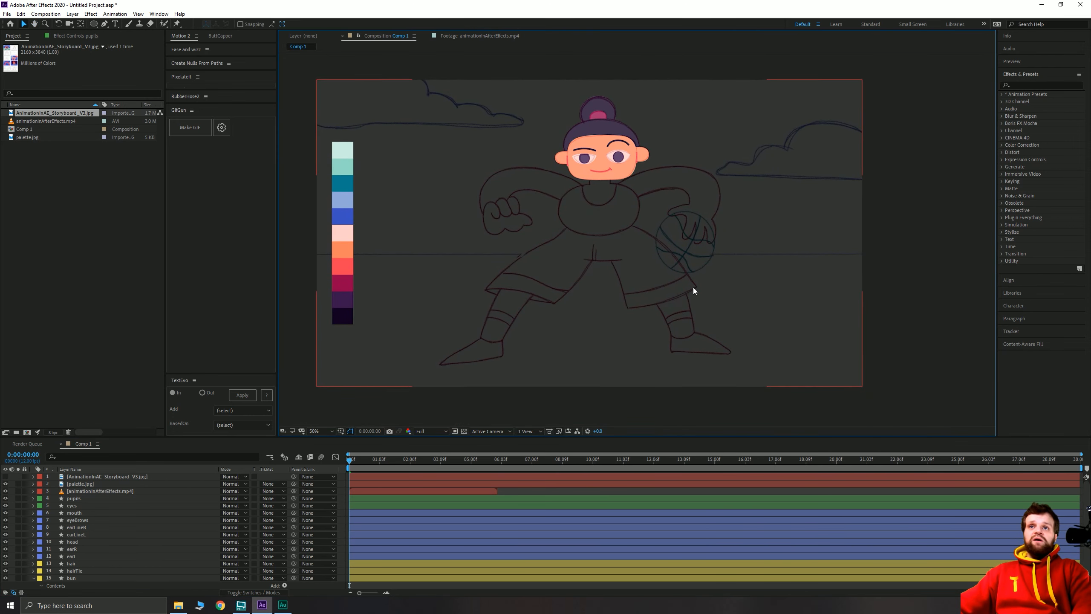
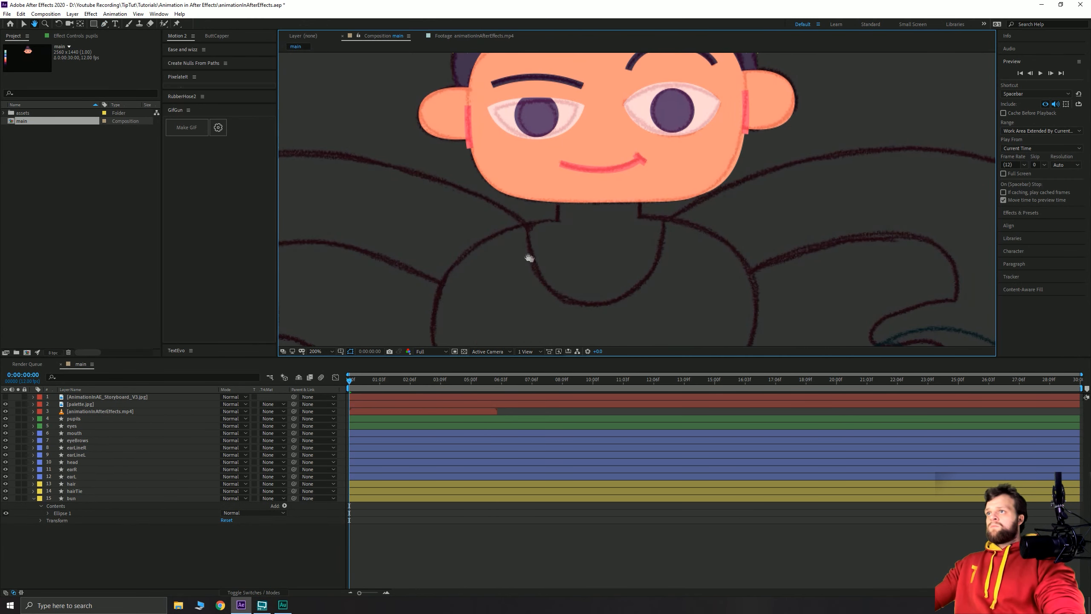
# Trace the neck over the sketch as an orange-filled shape directly below the head.
pyautogui.click(557, 184)
pyautogui.click(600, 163)
pyautogui.click(640, 182)
pyautogui.click(640, 233)
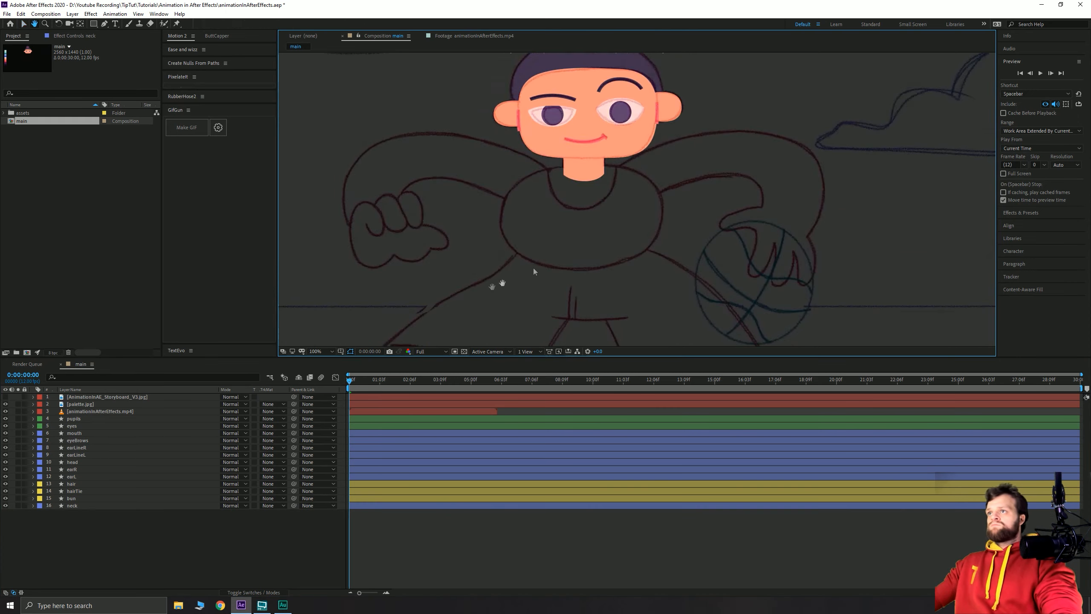
# Trace the torso as a closed rounded shape over the sketch with the Pen tool, and check it with the sketch layer briefly hidden.
pyautogui.scroll(1, 526, 232)
pyautogui.press('g')
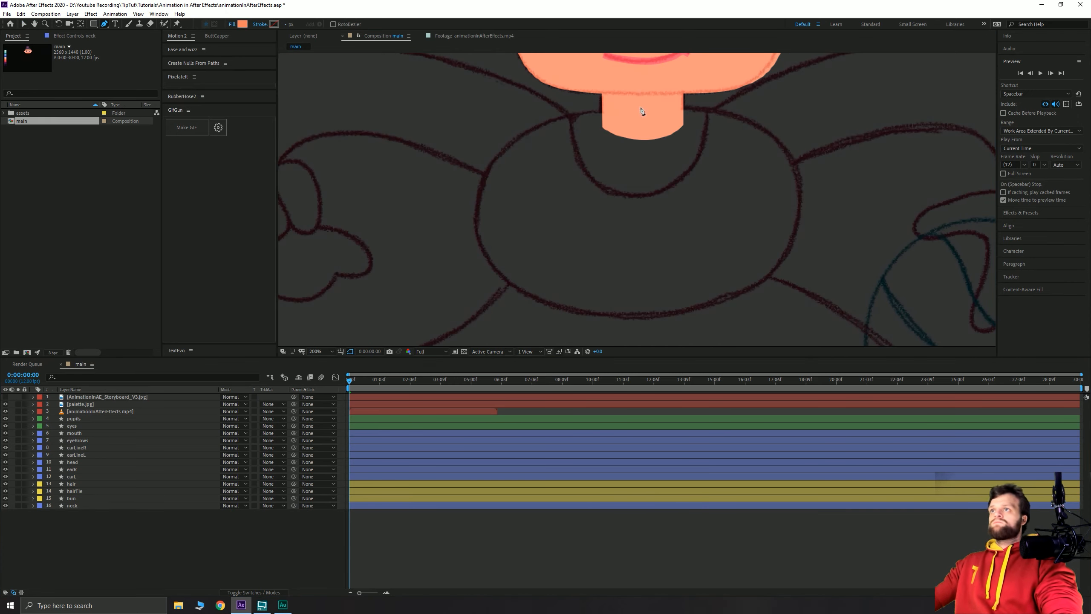
pyautogui.click(640, 106)
pyautogui.moveTo(475, 209); pyautogui.dragTo(475, 326)
pyautogui.click(638, 317)
pyautogui.moveTo(800, 203); pyautogui.dragTo(801, 87)
pyautogui.click(640, 106)
pyautogui.moveTo(641, 105); pyautogui.dragTo(645, 117)
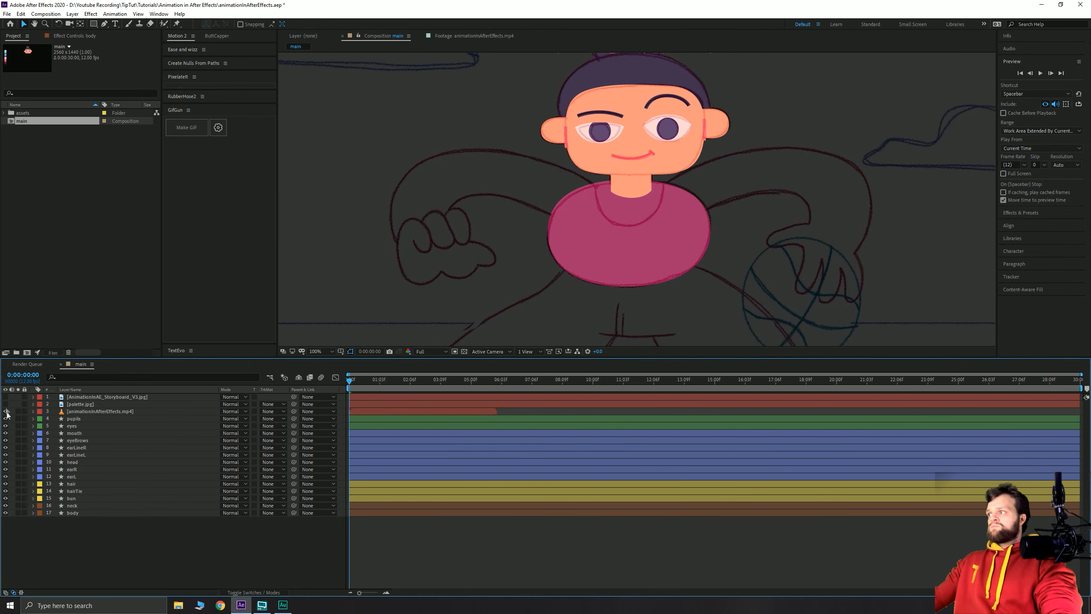
pyautogui.click(5, 411)
pyautogui.click(6, 412)
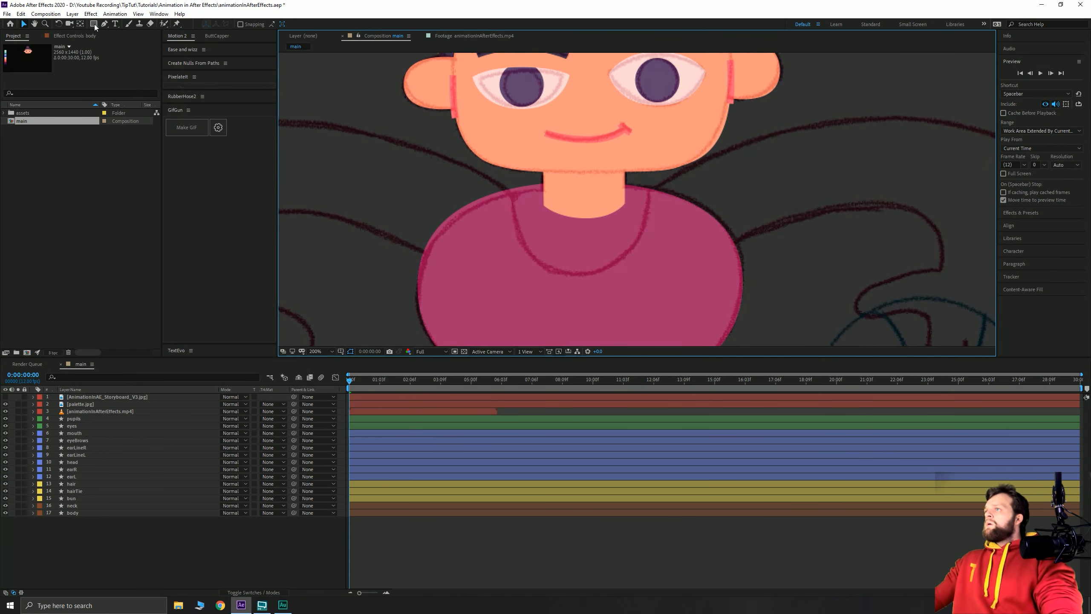
# Draw a closed magenta U-shaped shape with the Pen tool, tracing the sketched neckline over the neck and upper torso.
pyautogui.click(105, 23)
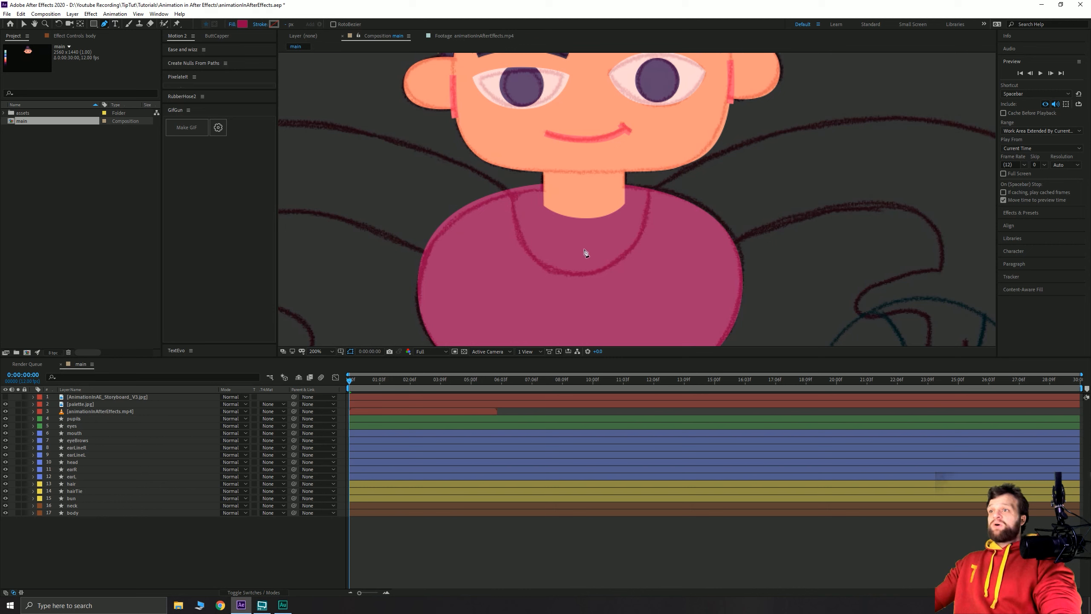
pyautogui.click(507, 154)
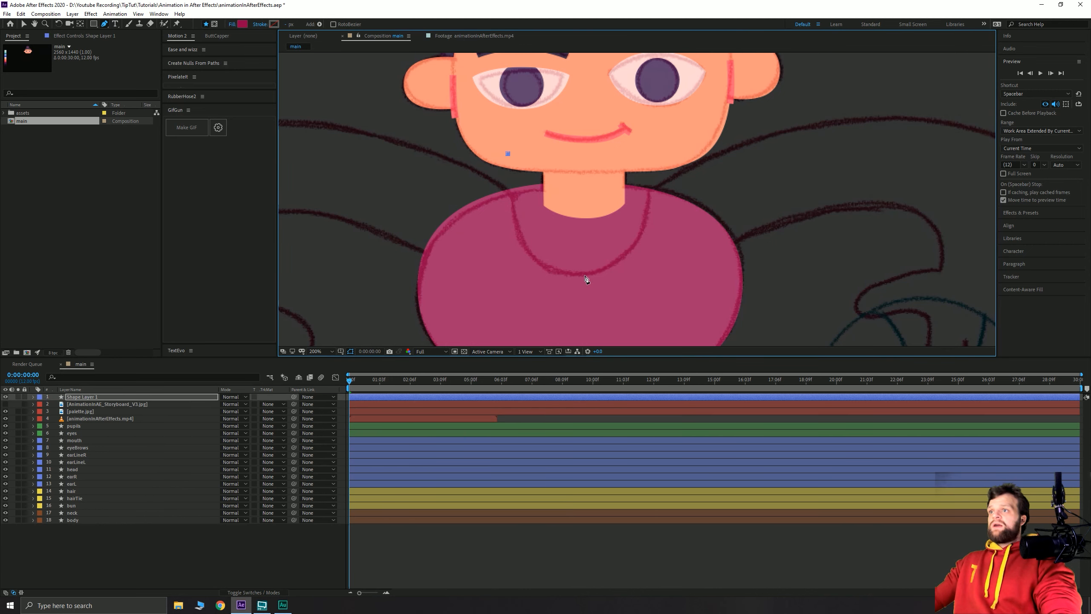
pyautogui.moveTo(585, 275); pyautogui.dragTo(678, 275)
pyautogui.click(652, 157)
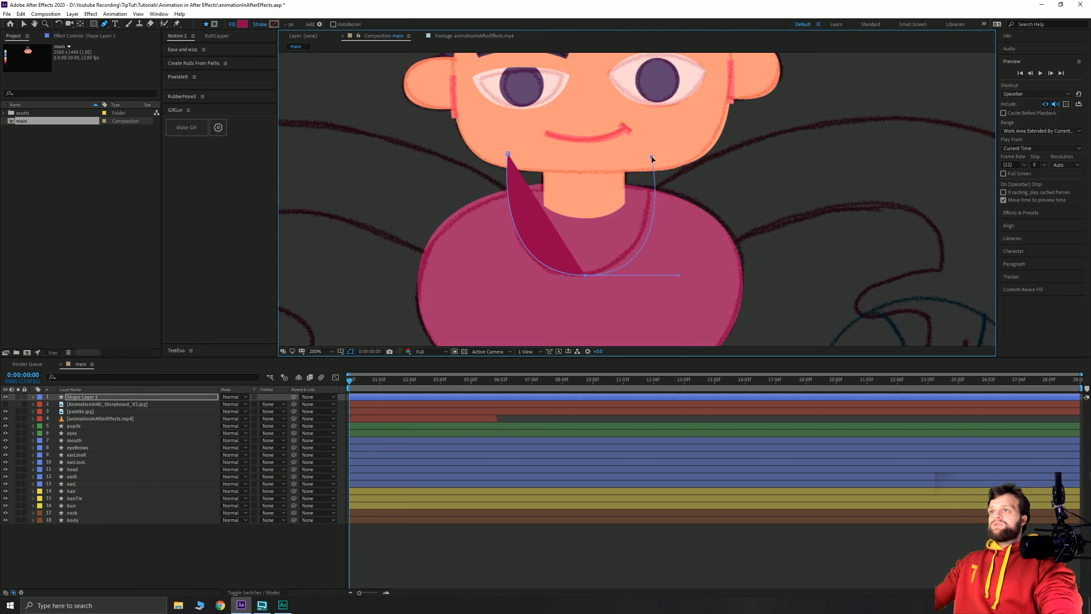
pyautogui.moveTo(585, 129); pyautogui.dragTo(513, 130)
pyautogui.click(508, 154)
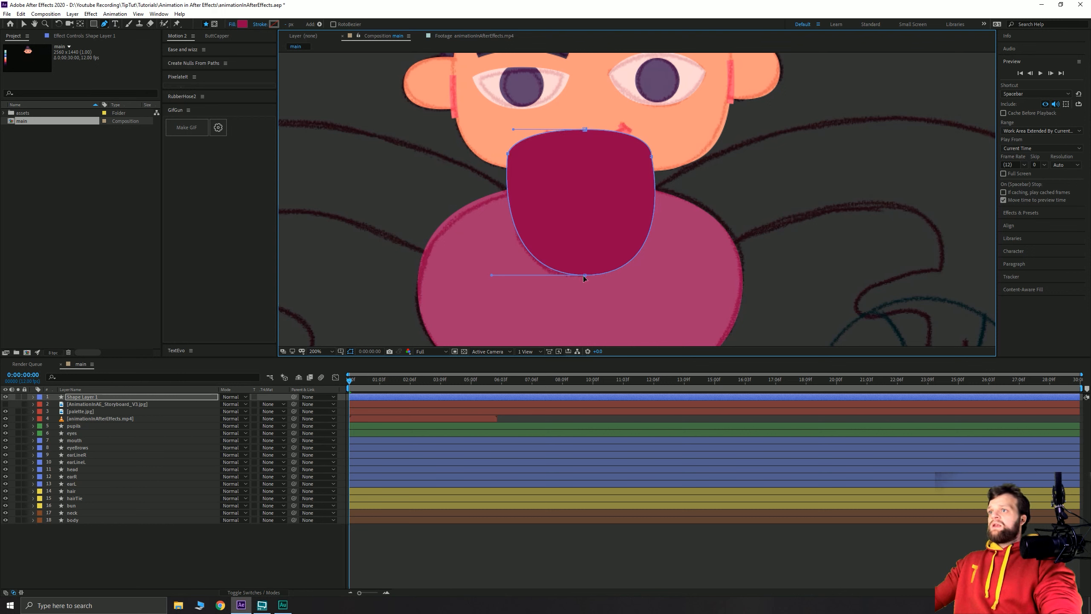
pyautogui.moveTo(584, 275)
pyautogui.mouseDown()
pyautogui.moveTo(574, 255)
pyautogui.moveTo(579, 278)
pyautogui.mouseUp()
pyautogui.scroll(-1, 504, 202)
pyautogui.press('v')
pyautogui.scroll(-1, 487, 195)
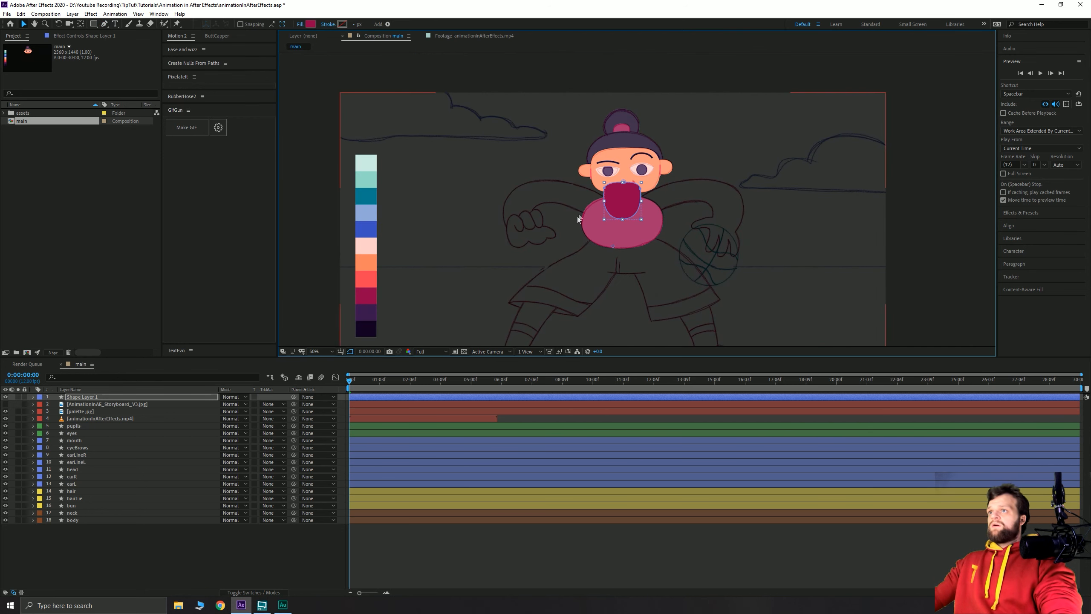
# Recolour the neckline shape's fill with the orange sampled from the palette image.
pyautogui.click(337, 215)
pyautogui.click(621, 206)
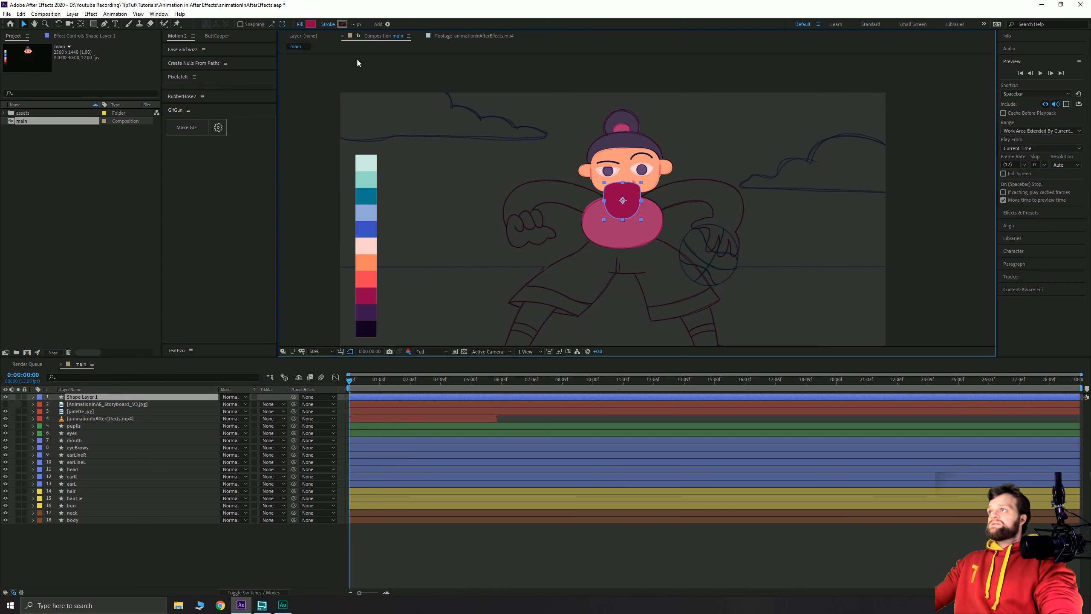
pyautogui.click(310, 24)
pyautogui.click(651, 185)
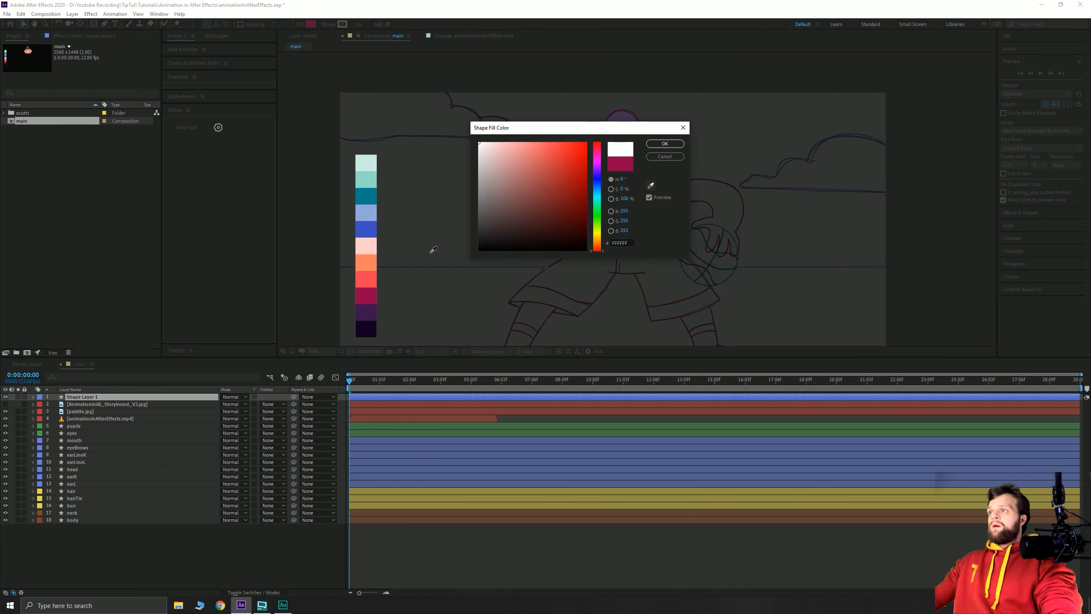
pyautogui.click(367, 261)
pyautogui.click(665, 144)
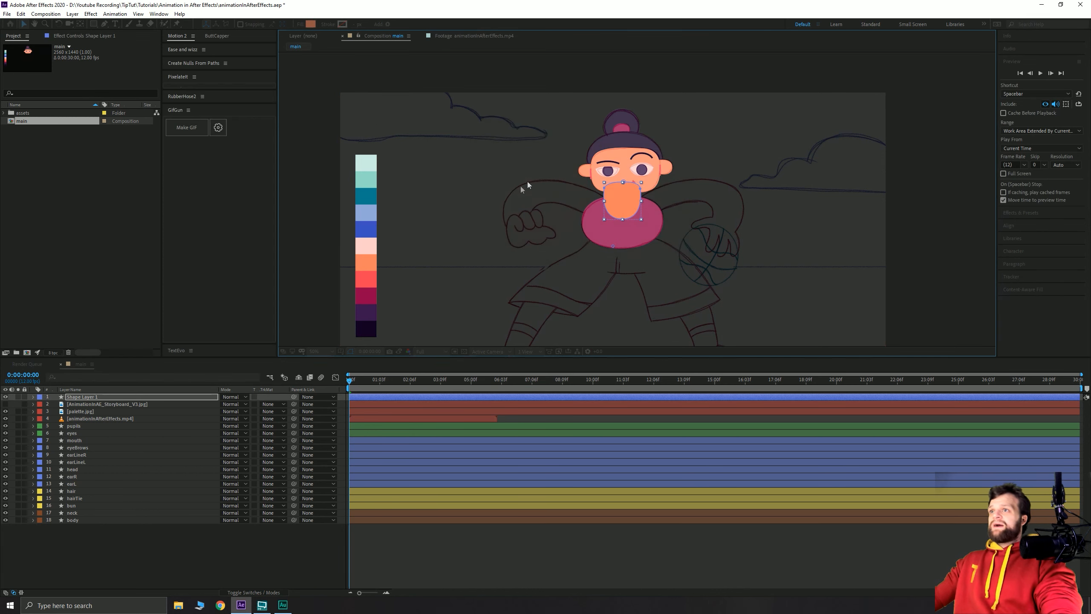
# Find the Set Matte effect by searching for "set ma" and apply it to the neckline's Shape Layer 1.
pyautogui.hotkey('ctrl', 'space')
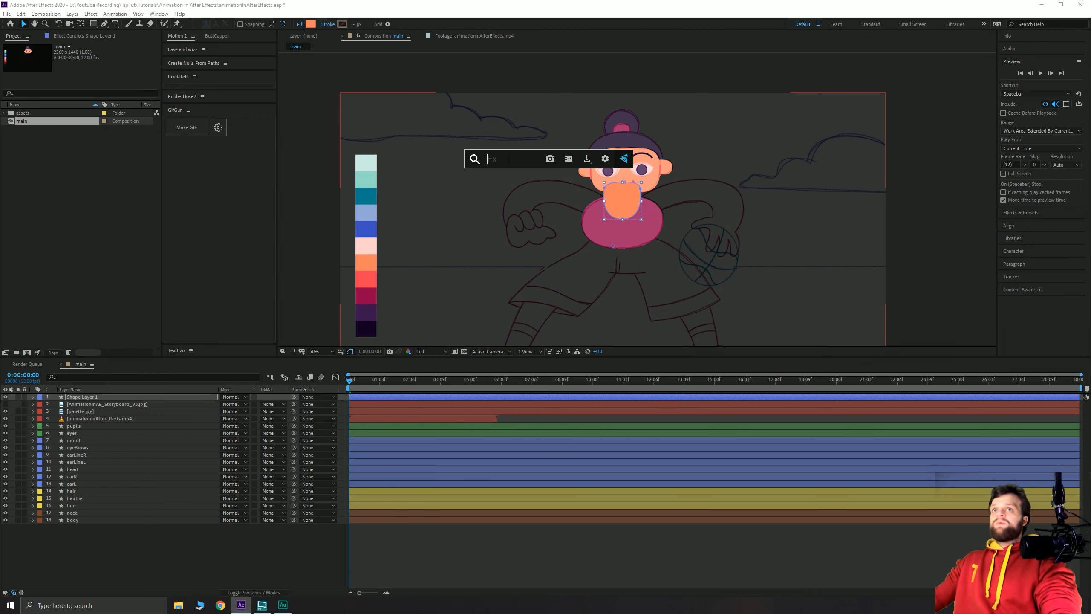
pyautogui.click(1021, 212)
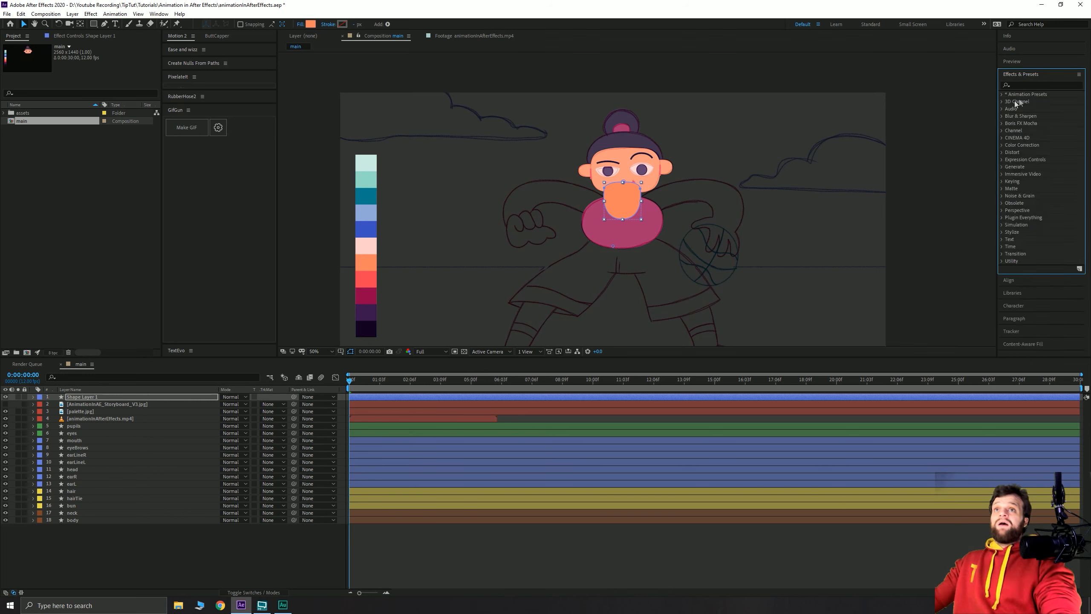
pyautogui.hotkey('ctrl', 'space')
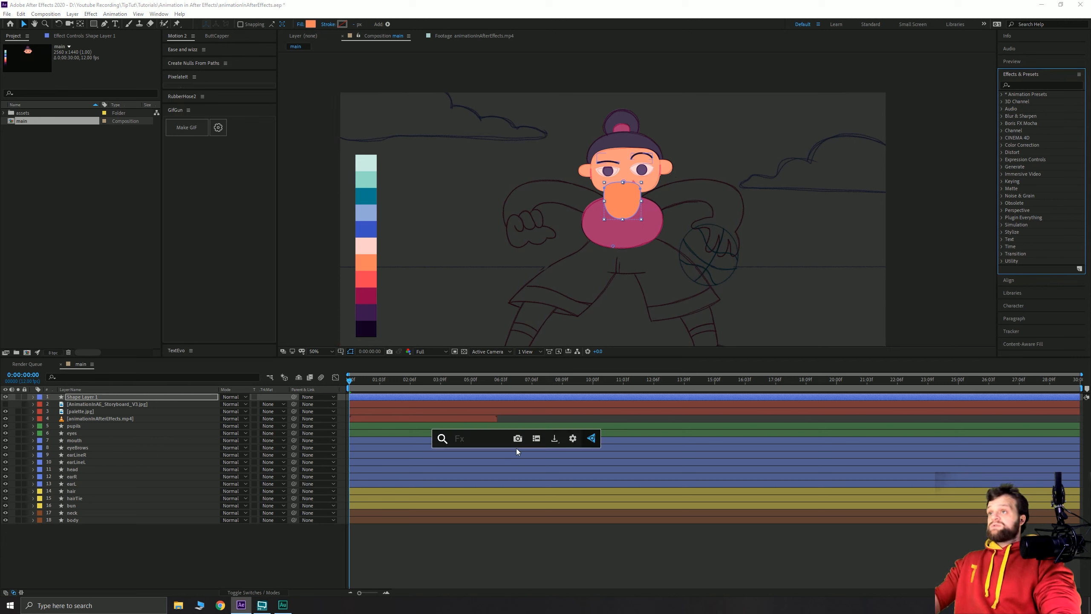
pyautogui.write('set ma')
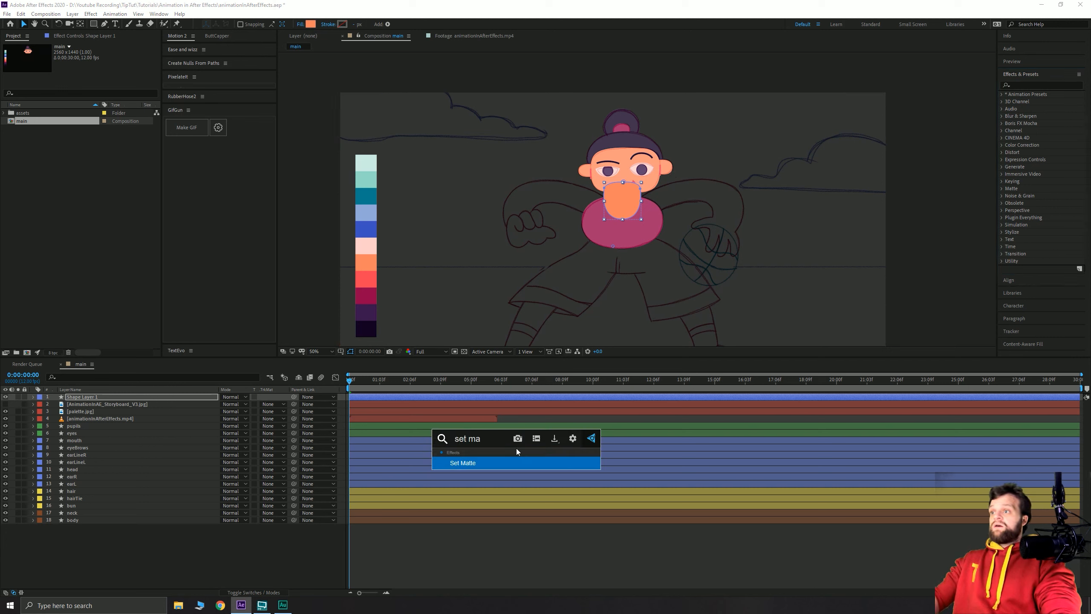
pyautogui.press('Return')
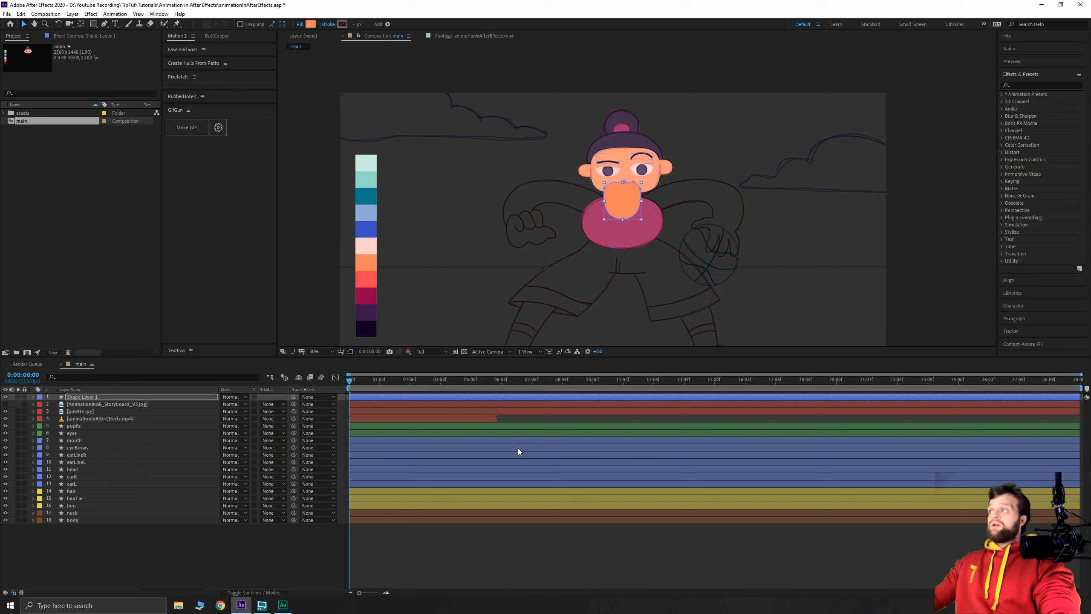
# Make the neckline's Set Matte effect take its matte from the body layer, and inspect the clipped neckline up close.
pyautogui.click(57, 37)
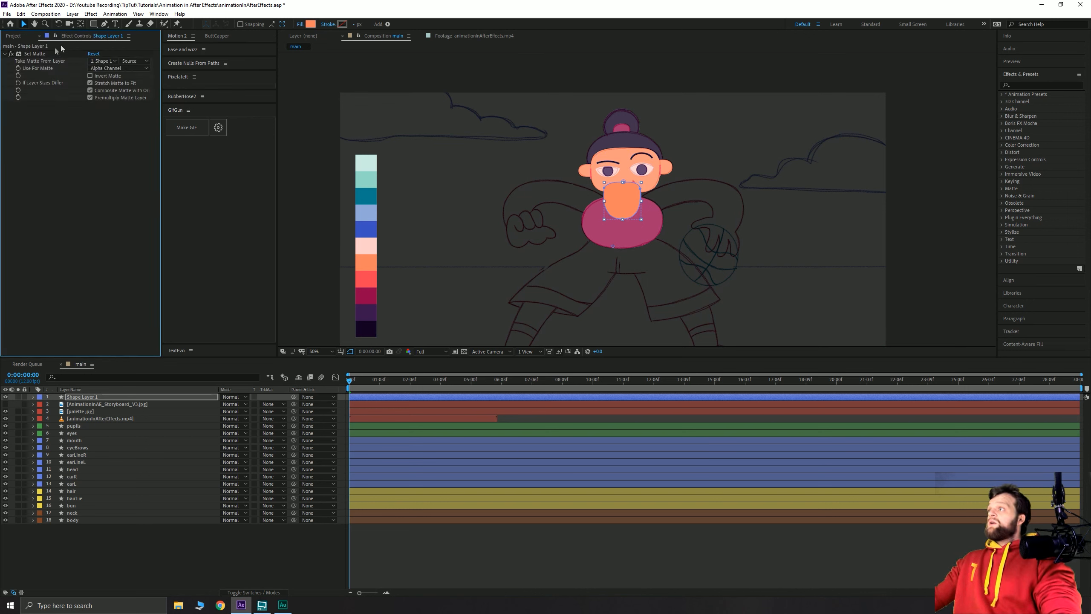
pyautogui.click(30, 54)
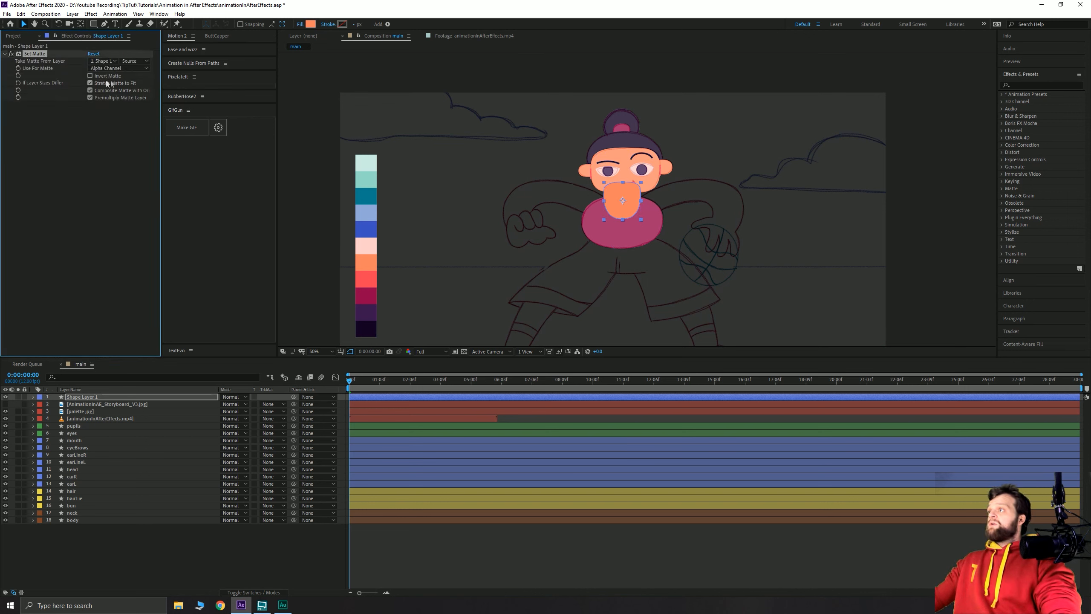
pyautogui.click(100, 61)
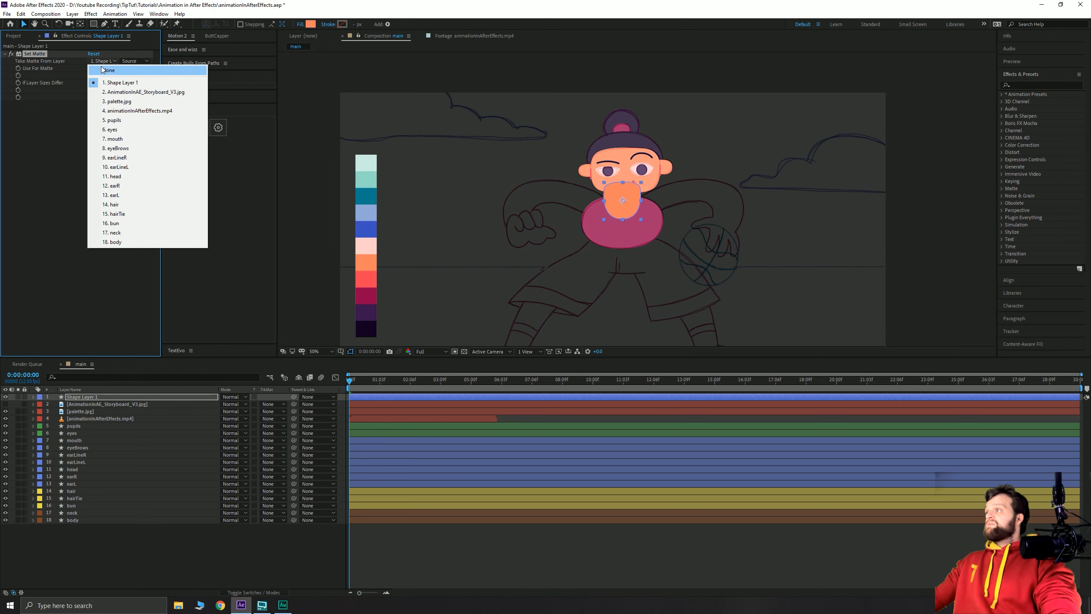
pyautogui.click(112, 242)
pyautogui.click(221, 236)
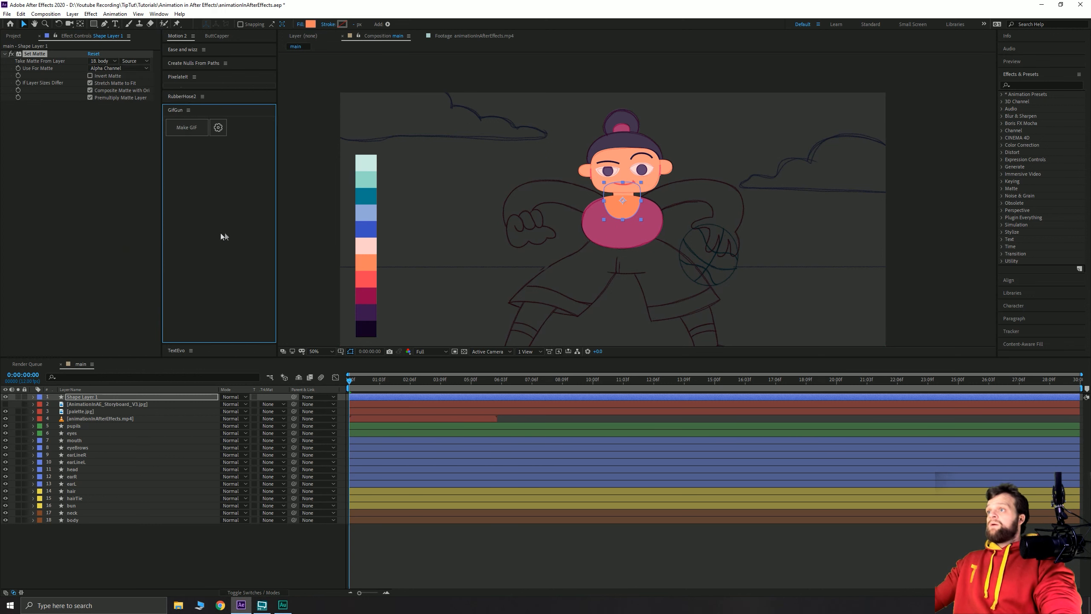
pyautogui.click(518, 224)
pyautogui.scroll(1, 637, 200)
pyautogui.press('space')
pyautogui.moveTo(584, 243); pyautogui.dragTo(602, 211)
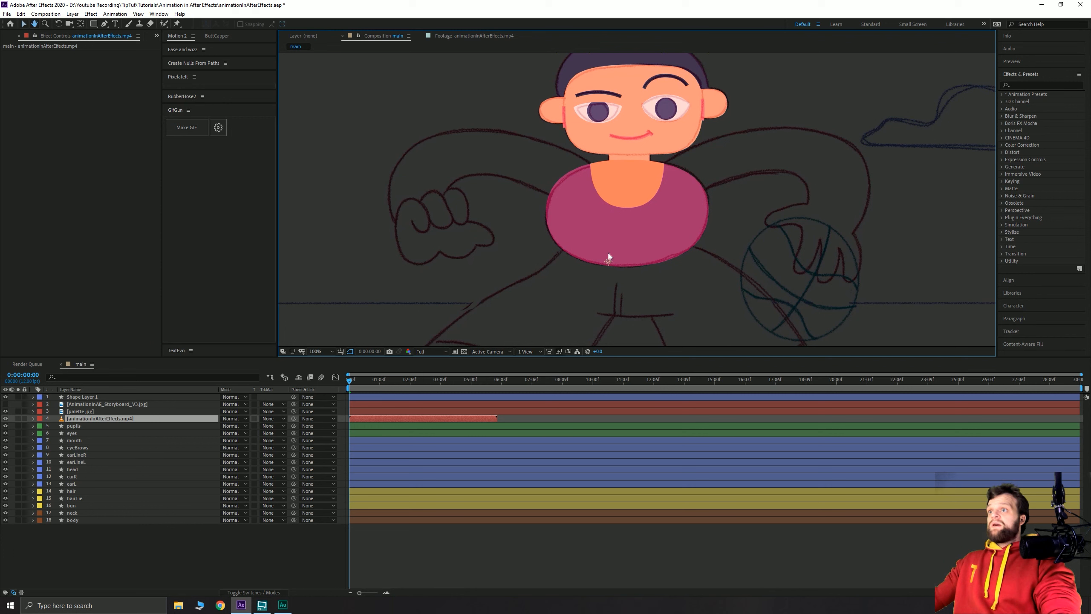
pyautogui.scroll(-1, 609, 257)
pyautogui.click(322, 309)
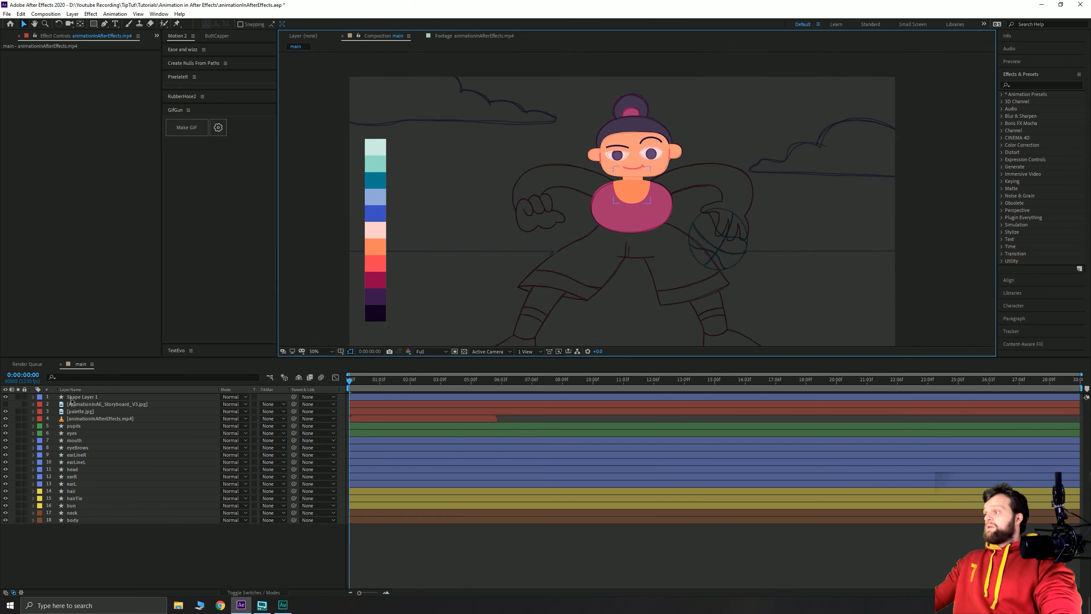
# Place the neckline shape's layer directly above the body layer, naming it neckLine with a brown label.
pyautogui.moveTo(80, 397); pyautogui.dragTo(92, 519)
pyautogui.press('Return')
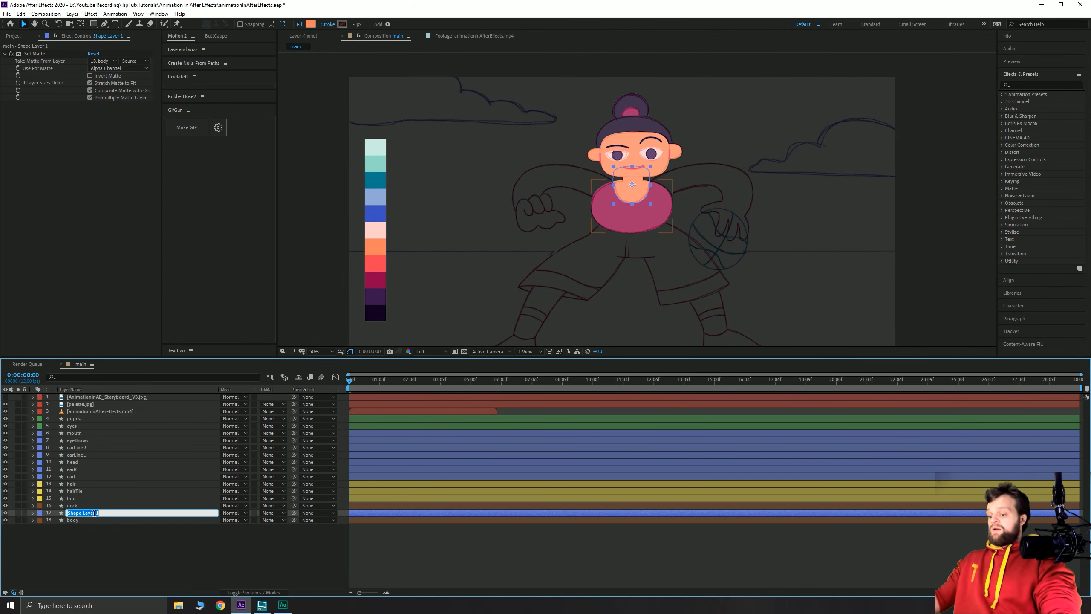
pyautogui.write('ne')
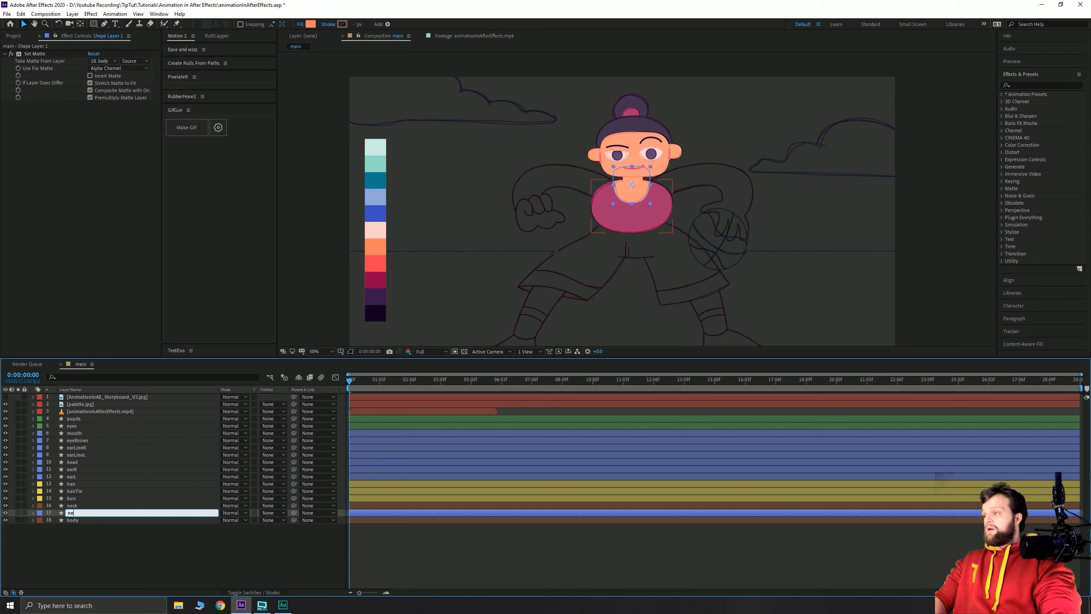
pyautogui.write('ckLine')
pyautogui.press('Return')
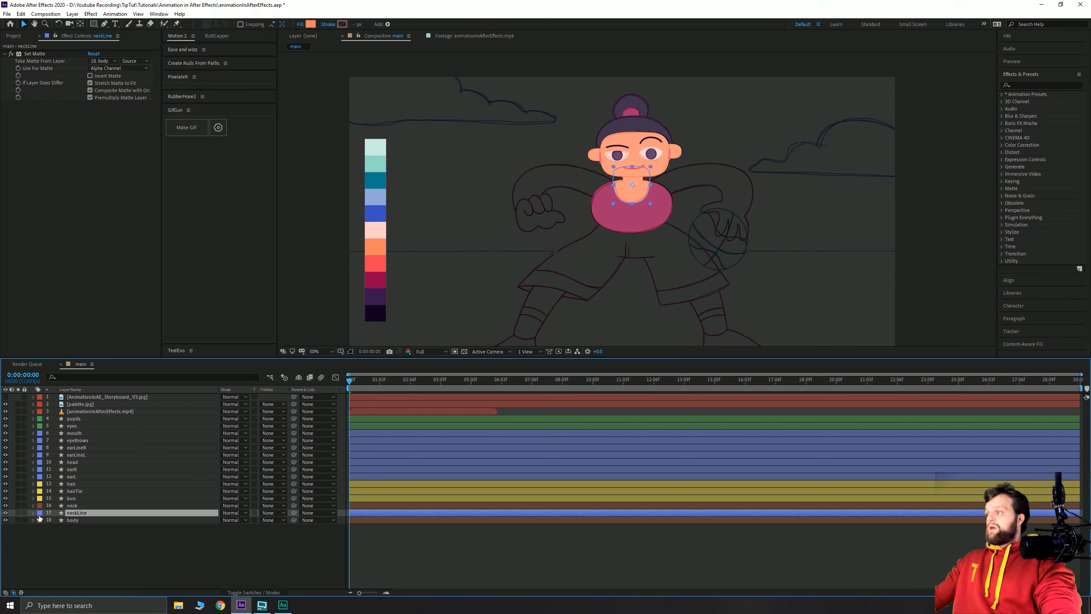
pyautogui.click(40, 513)
pyautogui.click(79, 473)
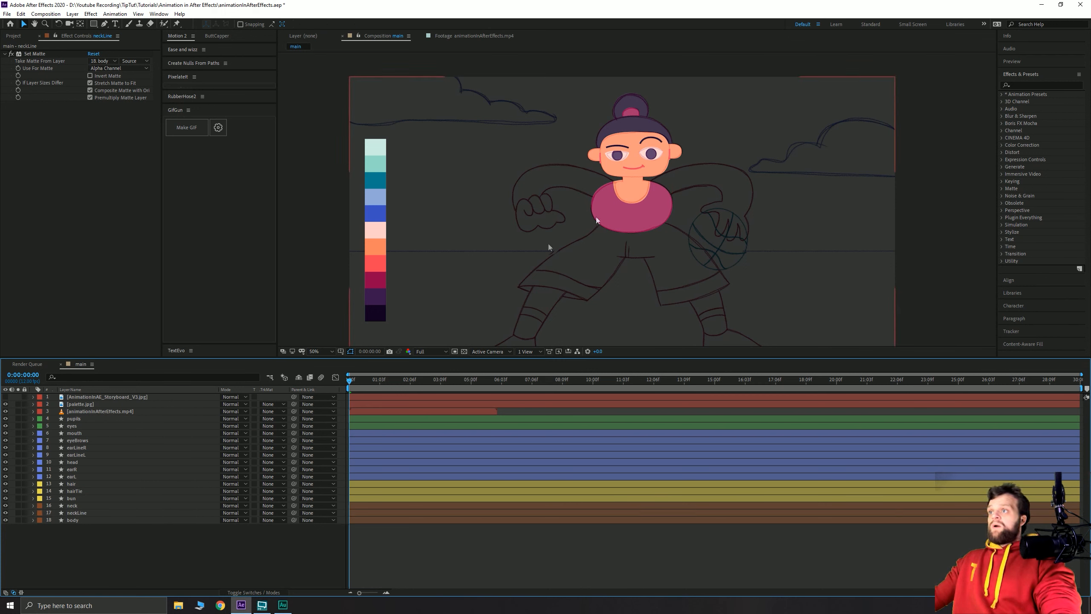
# Try moving the neckline shape toward the torso's side to test the matte, and undo the move.
pyautogui.click(86, 513)
pyautogui.press('/')
pyautogui.moveTo(617, 172); pyautogui.dragTo(588, 196)
pyautogui.hotkey('ctrl', 'z')
pyautogui.click(480, 559)
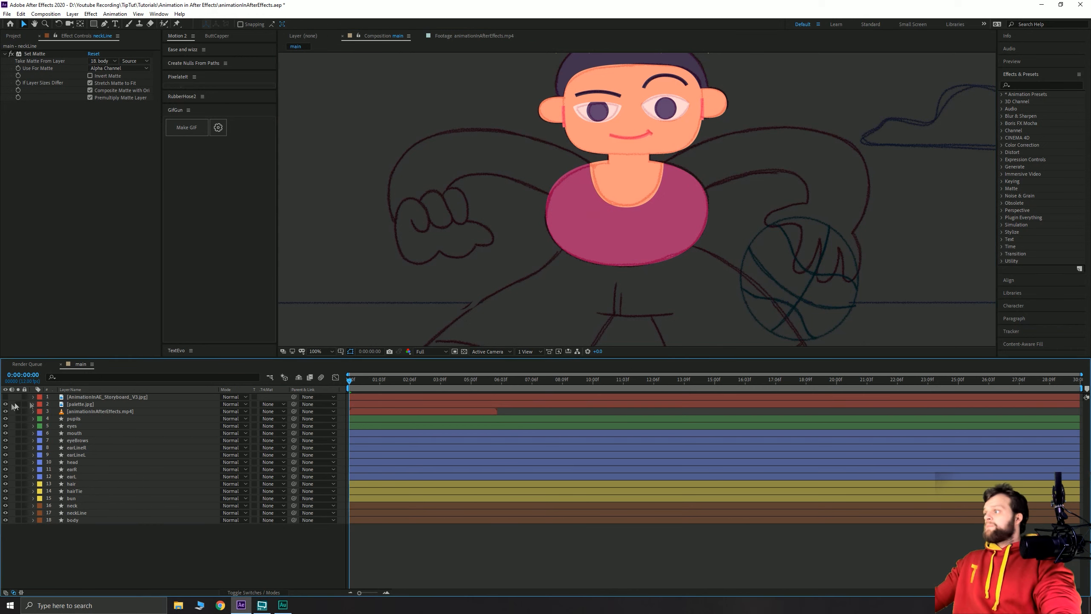
# Draw the hips with the Pen tool as a closed orange rounded shape overlapping the lower torso, down to the sketched crotch line.
pyautogui.moveTo(537, 181); pyautogui.dragTo(498, 33)
pyautogui.click(104, 24)
pyautogui.moveTo(586, 86); pyautogui.dragTo(602, 170)
pyautogui.click(602, 170)
pyautogui.moveTo(664, 211); pyautogui.dragTo(664, 251)
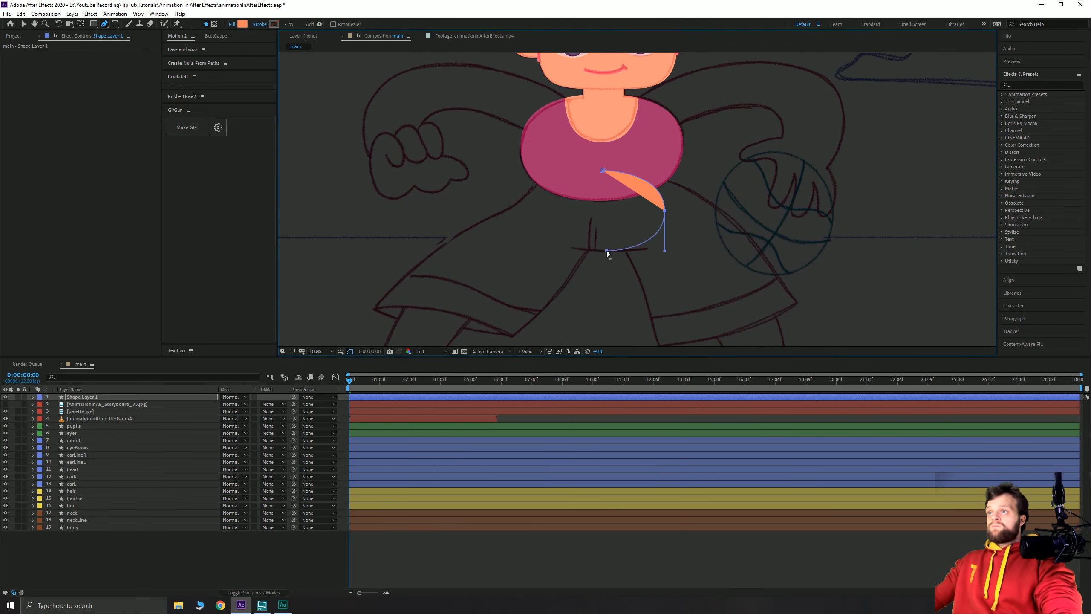
pyautogui.click(607, 251)
pyautogui.moveTo(545, 208); pyautogui.dragTo(545, 164)
pyautogui.click(602, 170)
pyautogui.press('v')
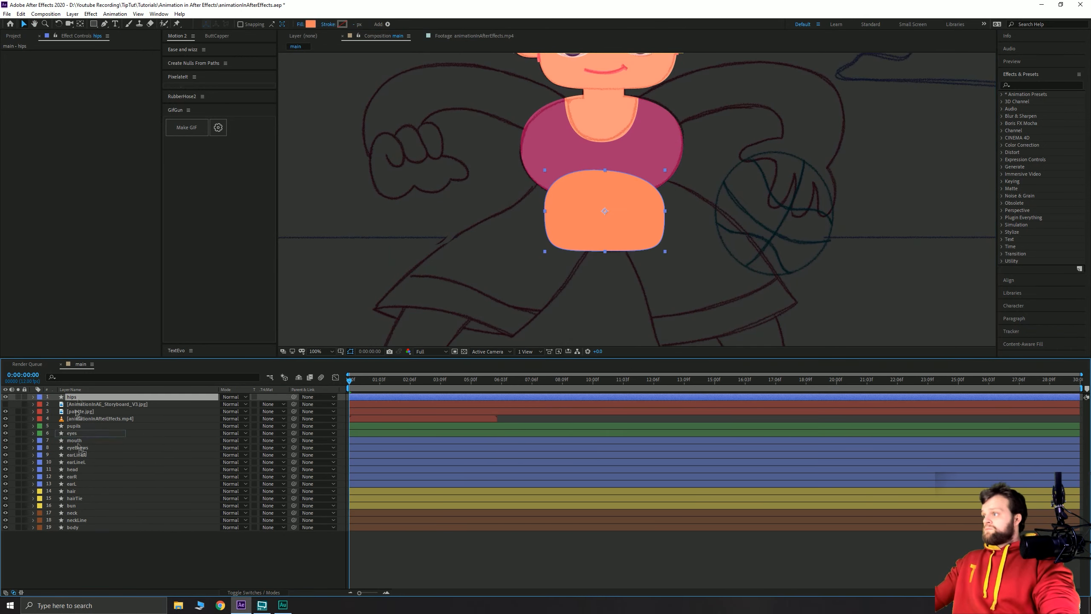
# Send the hips layer to the bottom of the layer stack and change its fill to the palette's dark purple.
pyautogui.hotkey('ctrl', 'shift', '[')
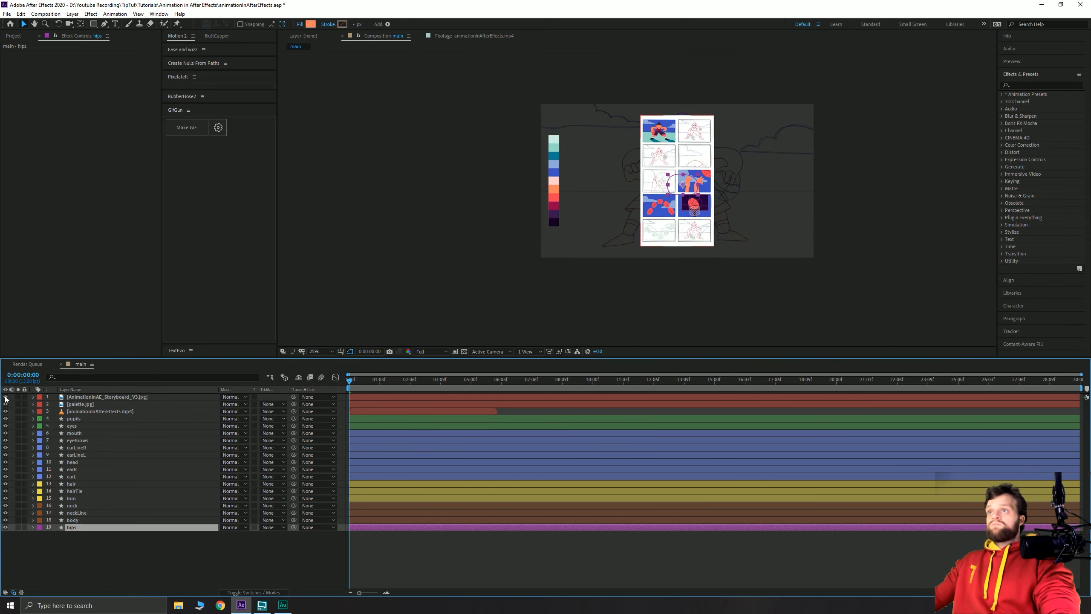
pyautogui.click(310, 24)
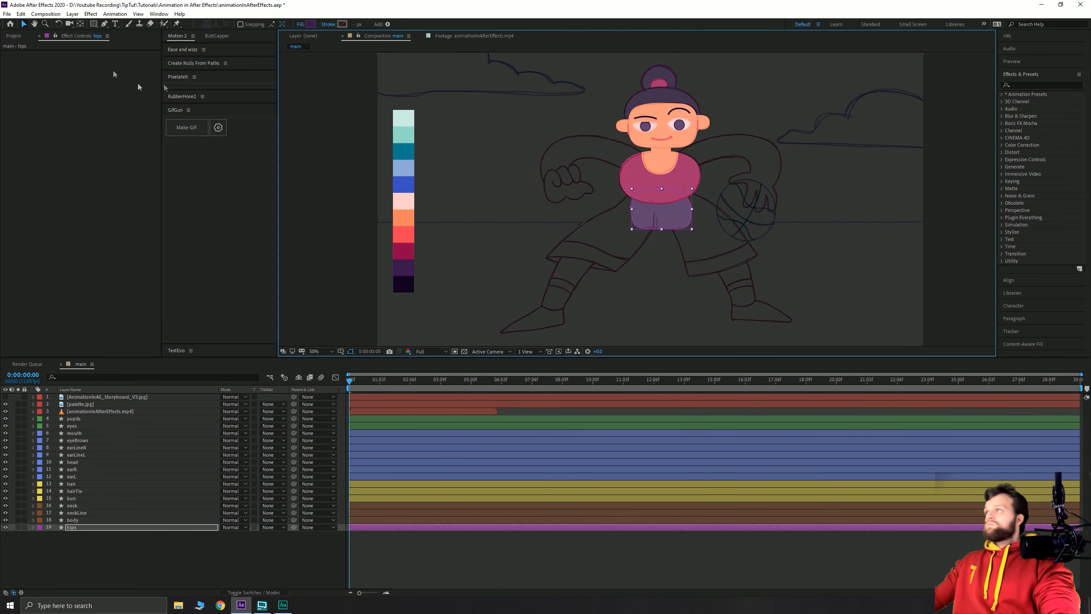
pyautogui.scroll(2, 377, 268)
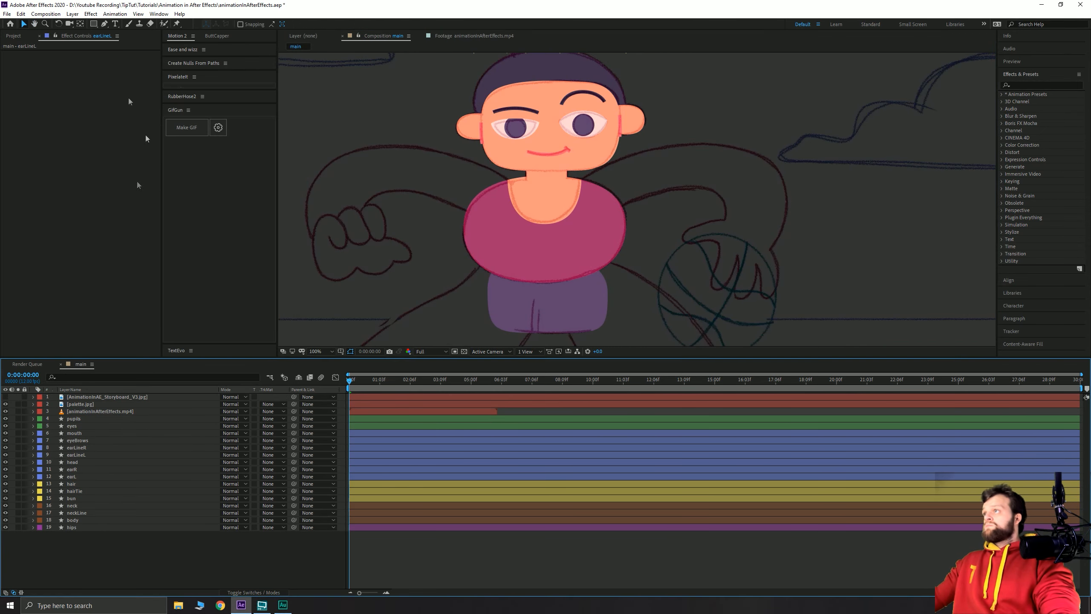
# Briefly consult the storyboard, and trace the sketched vertical fly line at the centre of the hips as a red stroke.
pyautogui.click(5, 397)
pyautogui.click(5, 397)
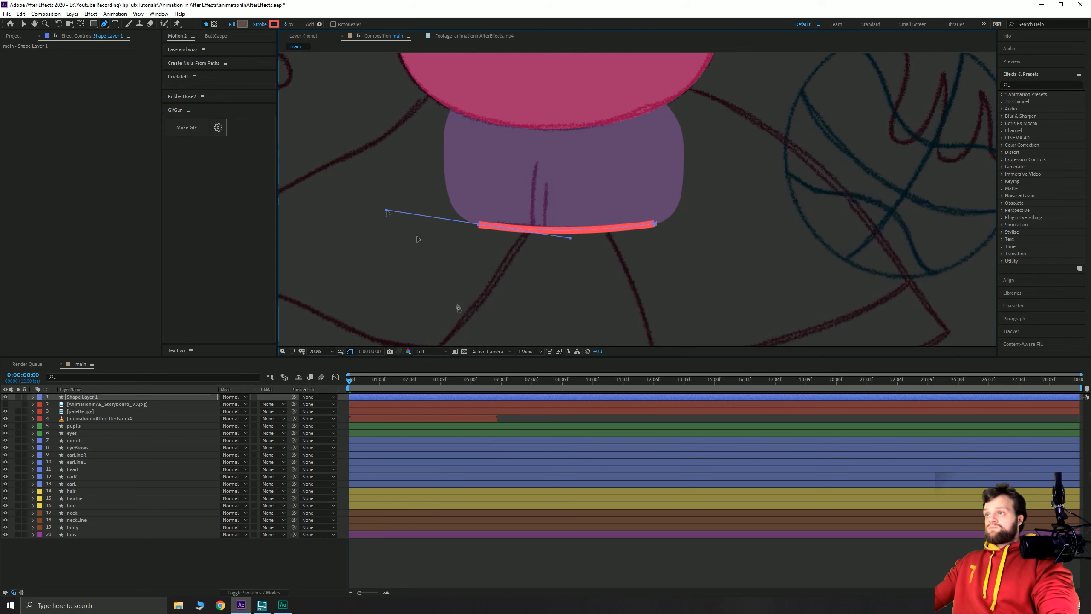
pyautogui.click(536, 162)
pyautogui.moveTo(532, 229); pyautogui.dragTo(535, 275)
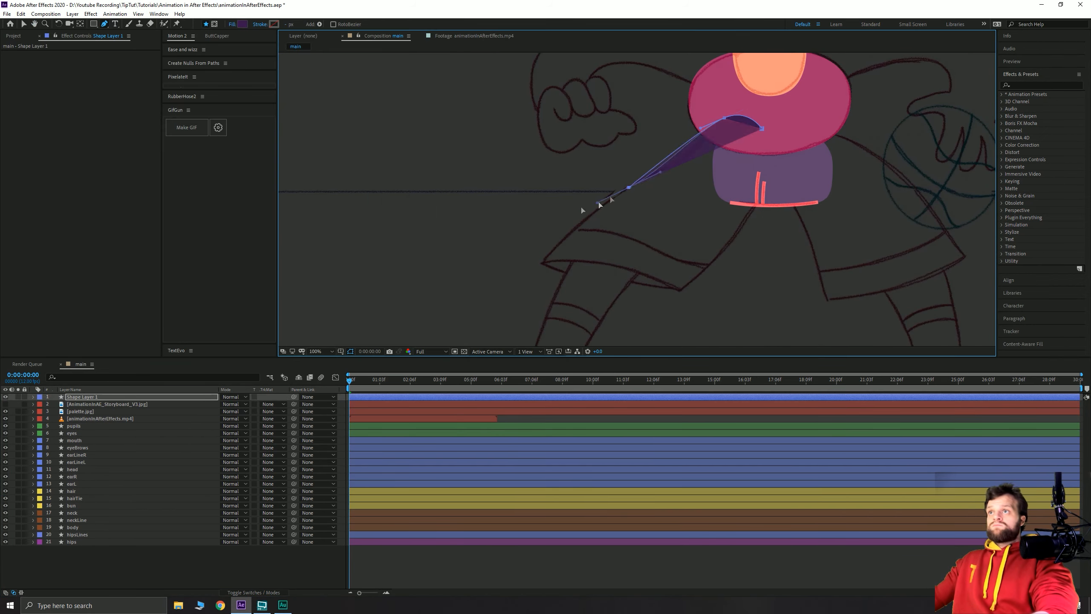
# Trace the shorts leg on the figure's left side as a closed dark purple shape and name its layer shortsL.
pyautogui.click(792, 292)
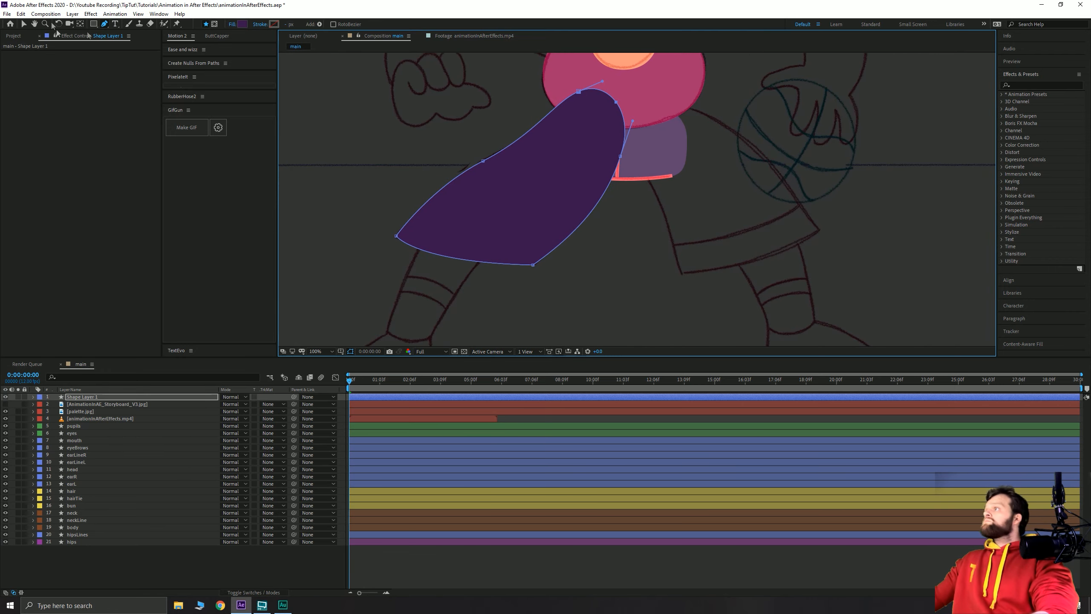
pyautogui.write('le')
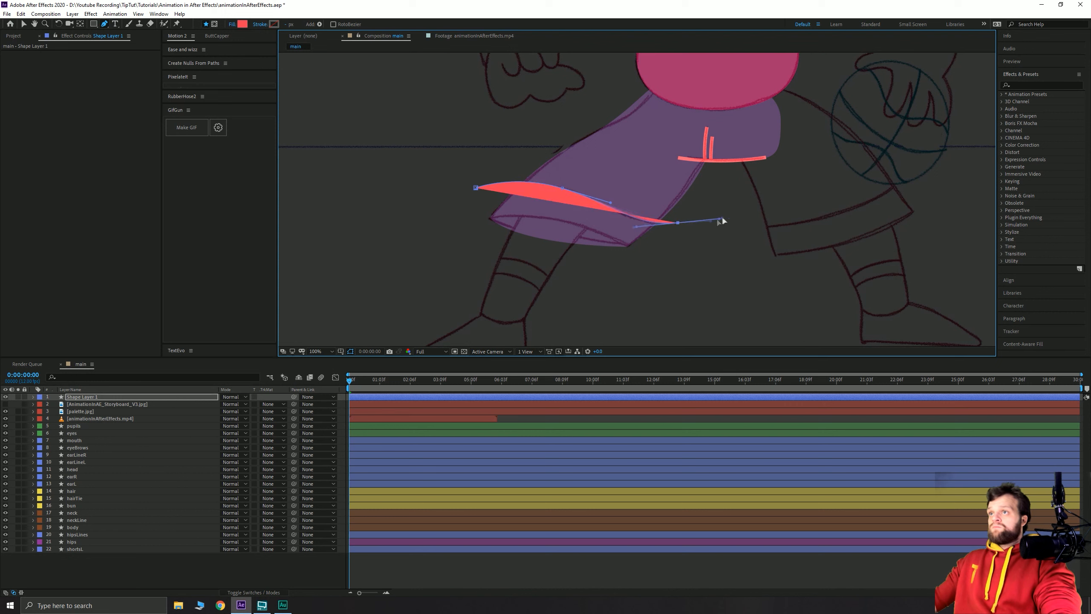
# Draw a closed red shape covering everything below the sketched hem band of the shortsL leg, and check the storyboard for reference.
pyautogui.moveTo(660, 294); pyautogui.dragTo(593, 296)
pyautogui.moveTo(438, 262); pyautogui.dragTo(428, 213)
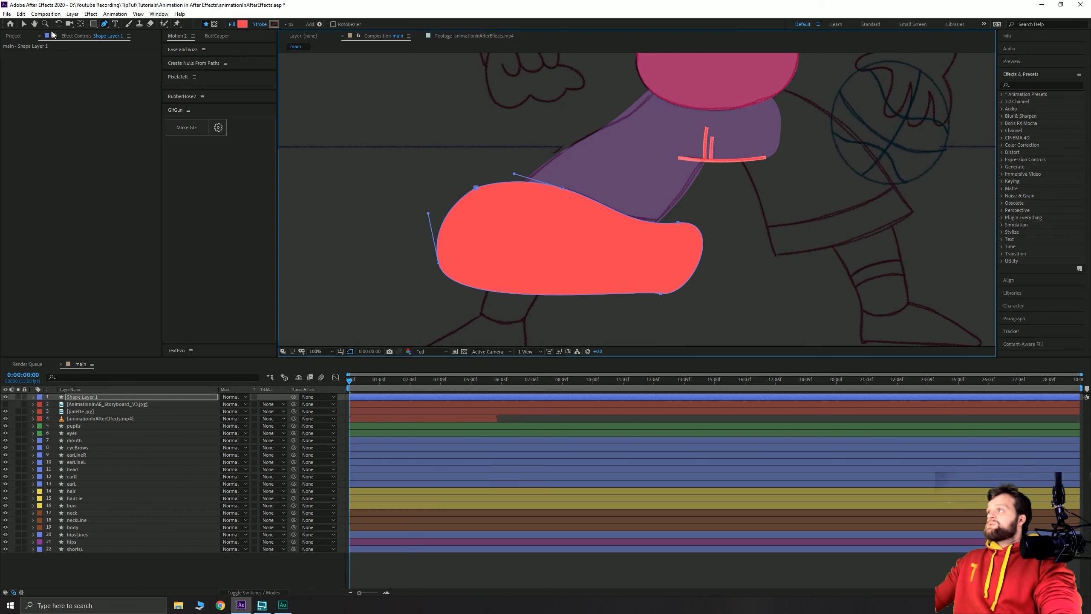
pyautogui.click(25, 24)
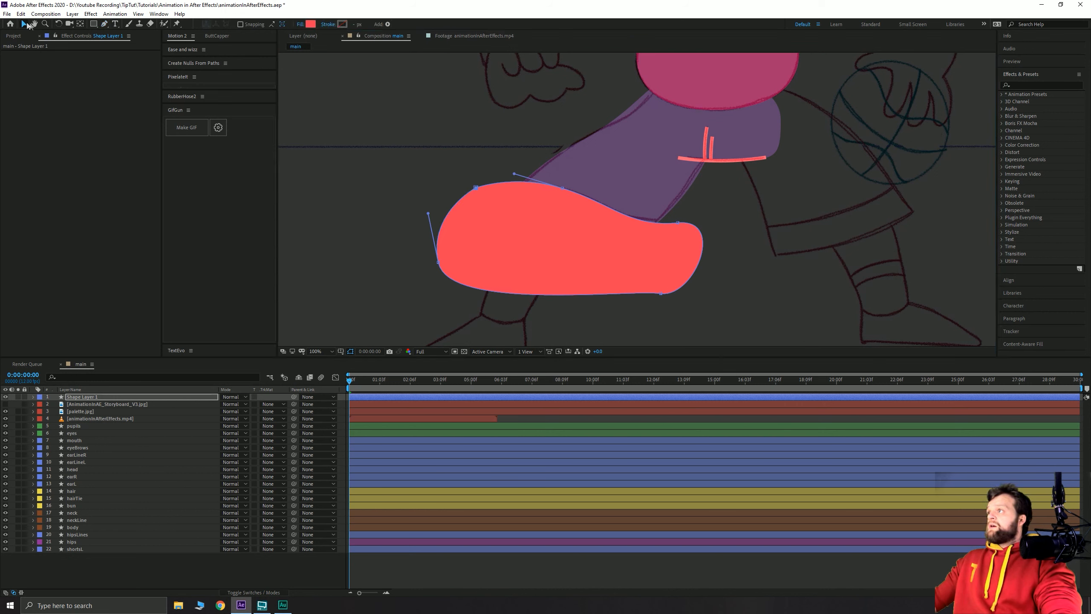
pyautogui.click(6, 404)
pyautogui.moveTo(608, 58); pyautogui.dragTo(551, 202)
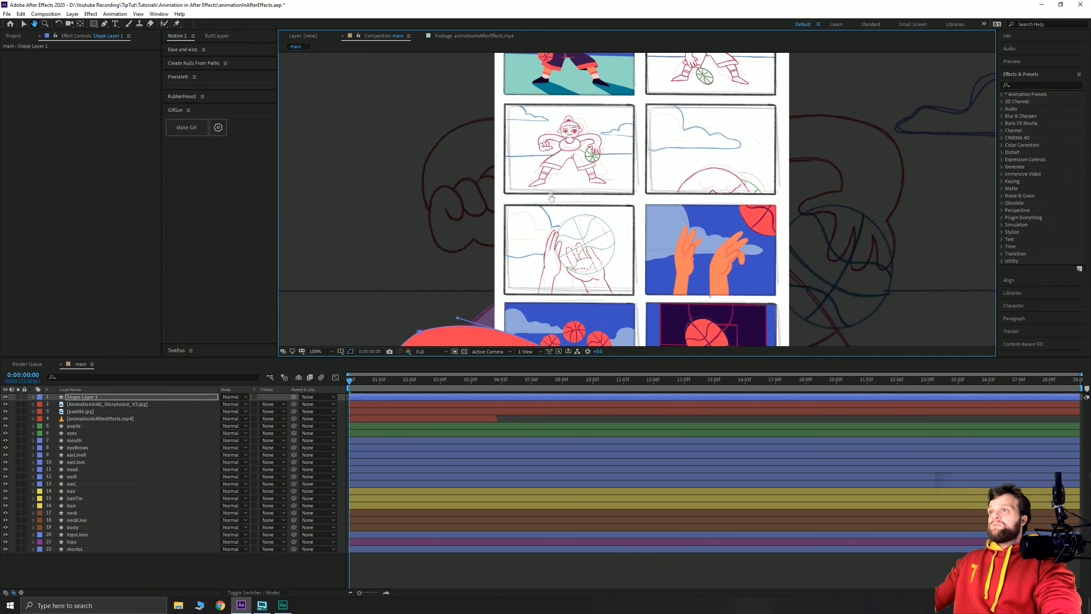
pyautogui.moveTo(468, 285); pyautogui.dragTo(464, 104)
pyautogui.click(5, 404)
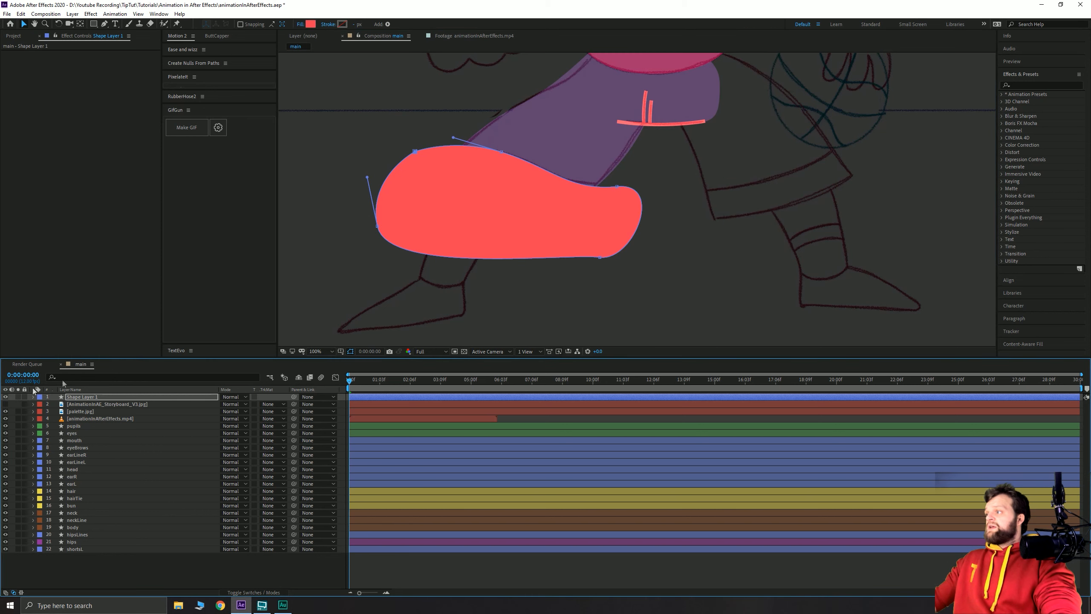
# Rename the red hem shape's layer to shortsLBot and place it directly above the shortsL layer.
pyautogui.click(225, 564)
pyautogui.click(75, 396)
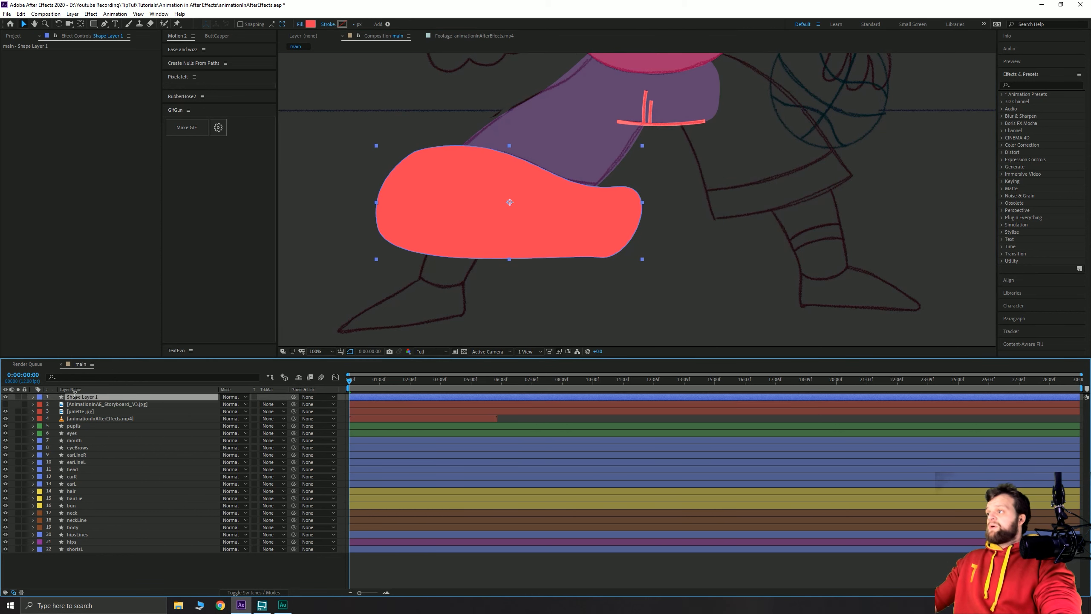
pyautogui.press('Return')
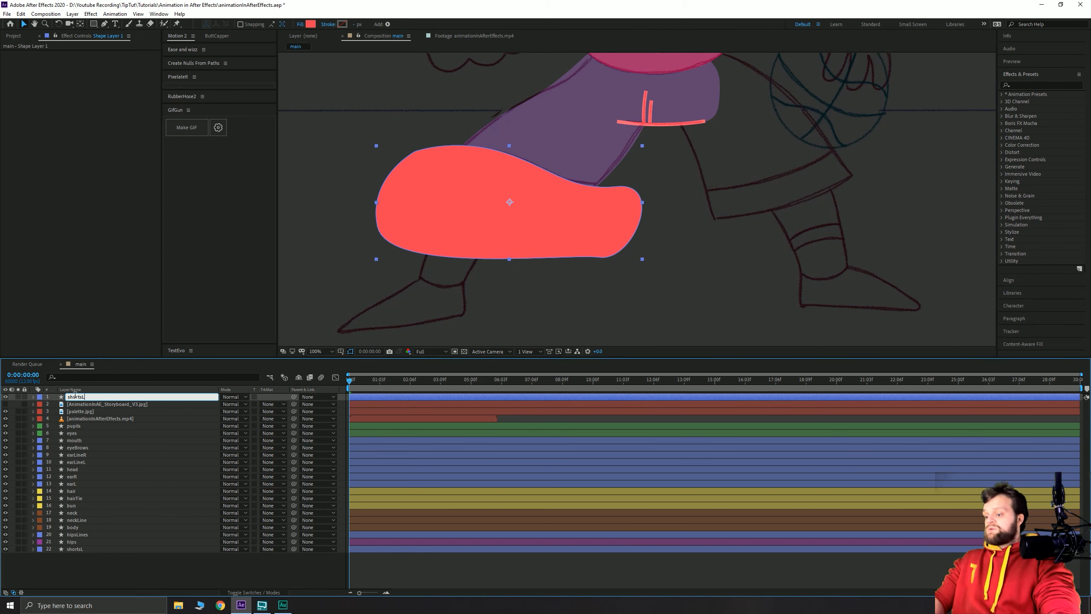
pyautogui.write('shortsLBot')
pyautogui.moveTo(76, 399); pyautogui.dragTo(74, 550)
# Apply the Set Matte effect to shortsLBot, taking the matte from the shortsL layer.
pyautogui.hotkey('ctrl', 'space')
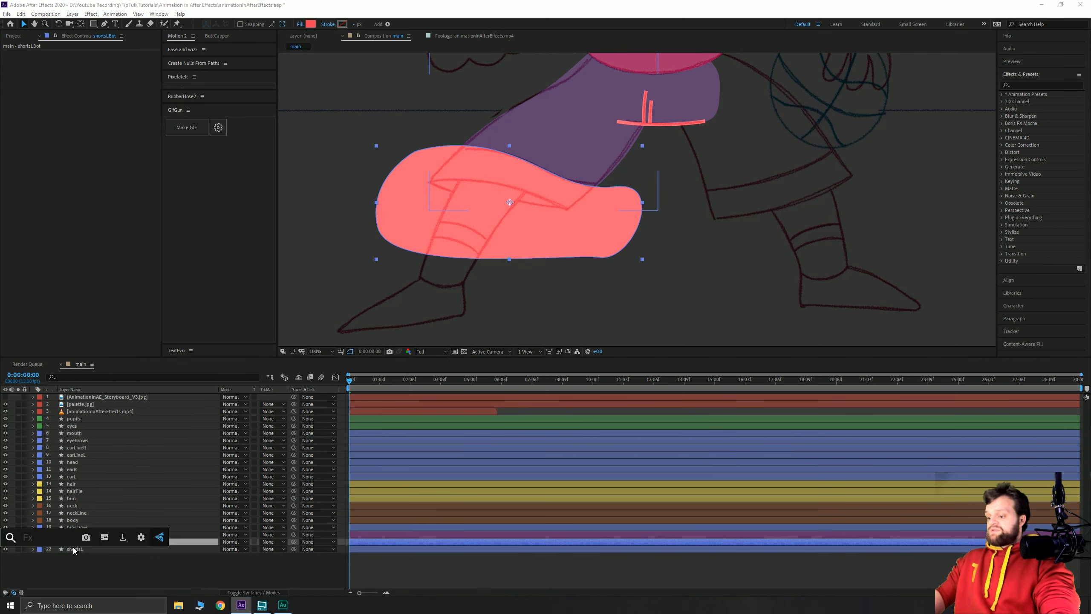
pyautogui.write('setM')
pyautogui.press('BackSpace')
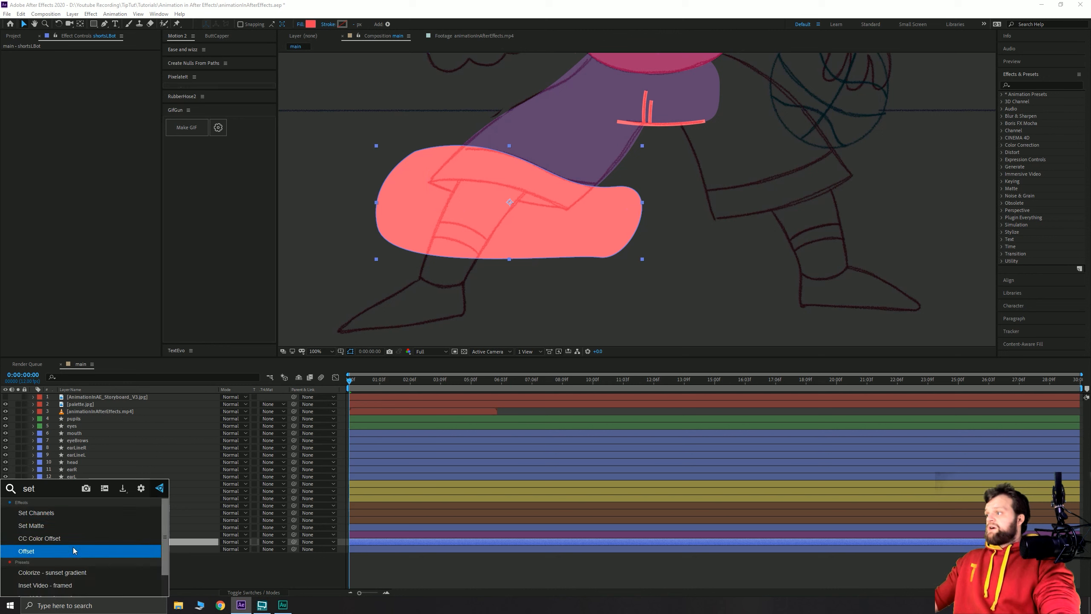
pyautogui.click(32, 525)
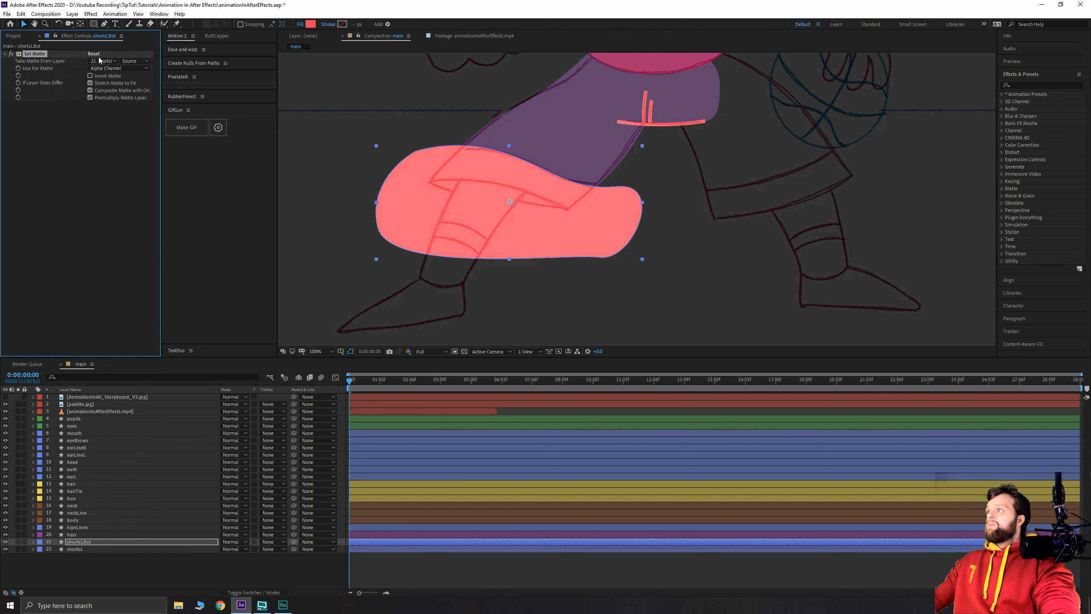
pyautogui.click(111, 62)
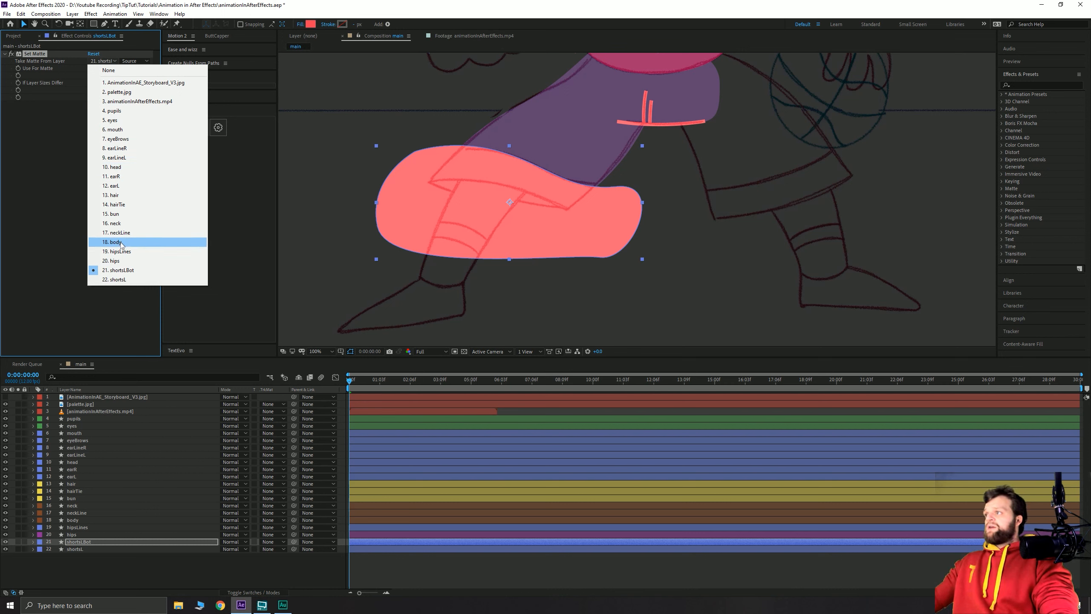
pyautogui.click(146, 281)
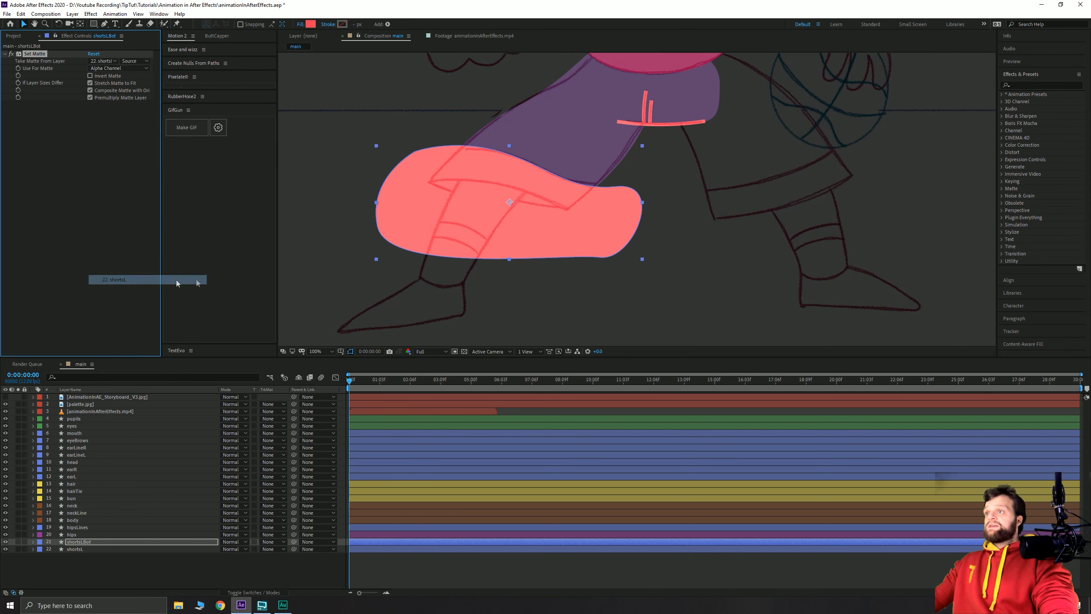
pyautogui.click(484, 571)
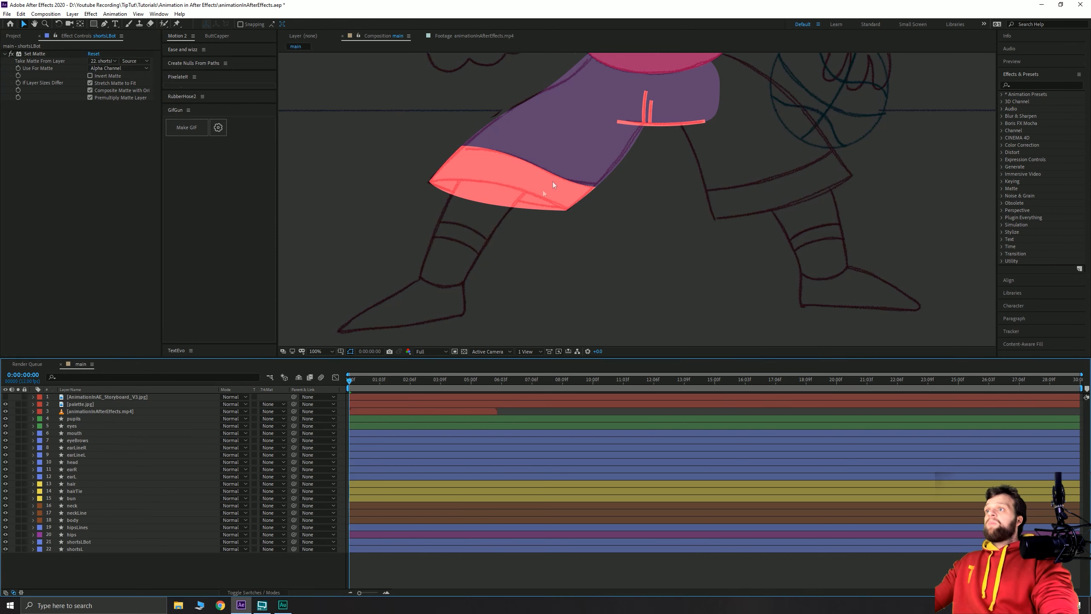
# Draw a closed red shape covering everything below the curved sketch line that marks the underside of the shortsL hem.
pyautogui.scroll(1, 514, 196)
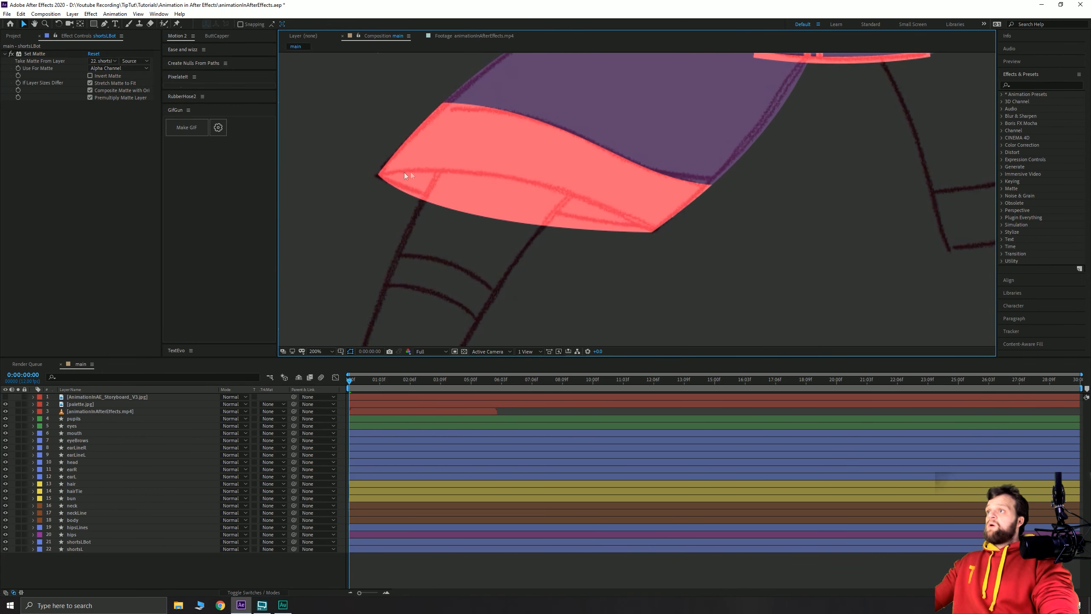
pyautogui.click(230, 573)
pyautogui.click(105, 25)
pyautogui.click(363, 174)
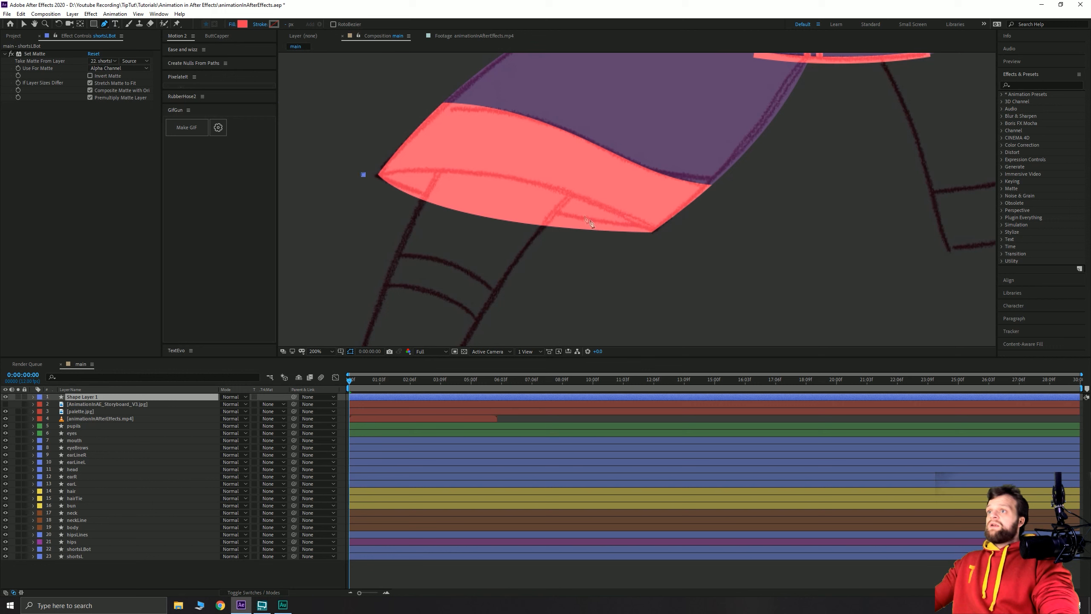
pyautogui.moveTo(678, 252); pyautogui.dragTo(806, 315)
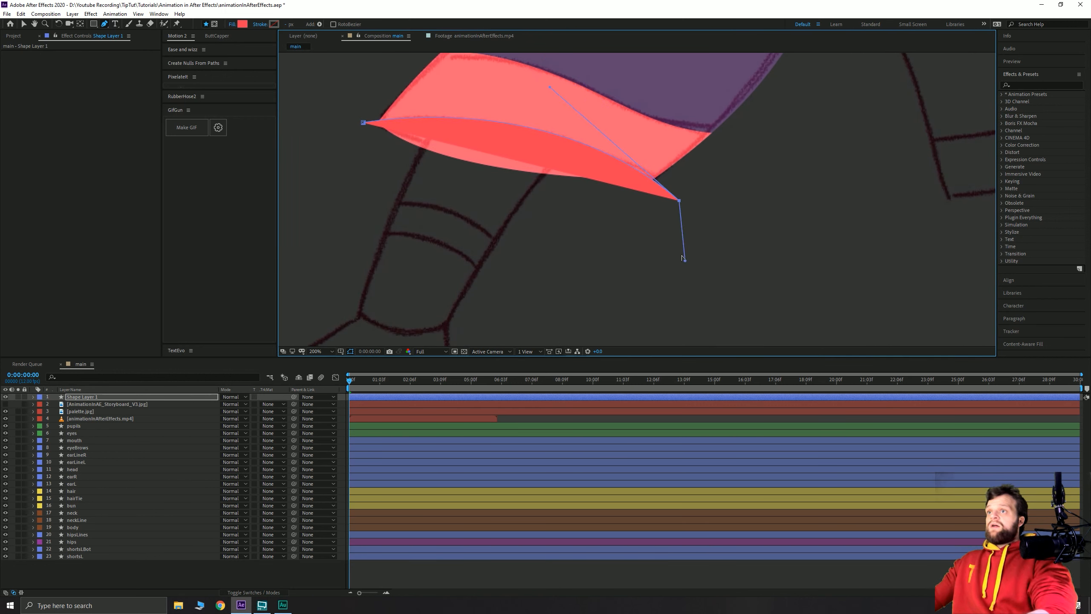
pyautogui.moveTo(538, 270); pyautogui.dragTo(456, 260)
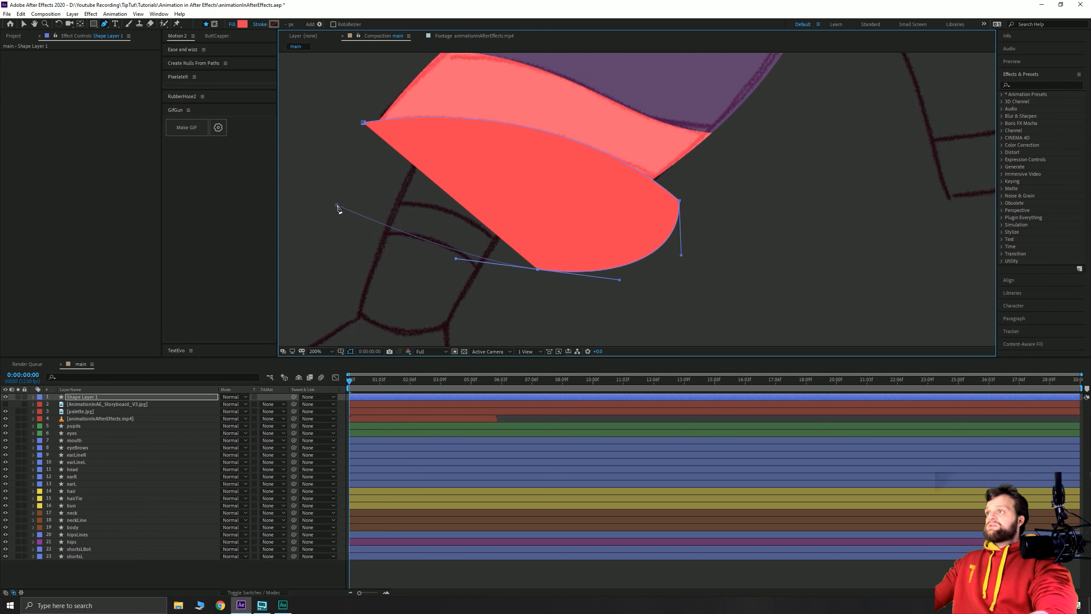
pyautogui.moveTo(338, 206); pyautogui.dragTo(328, 161)
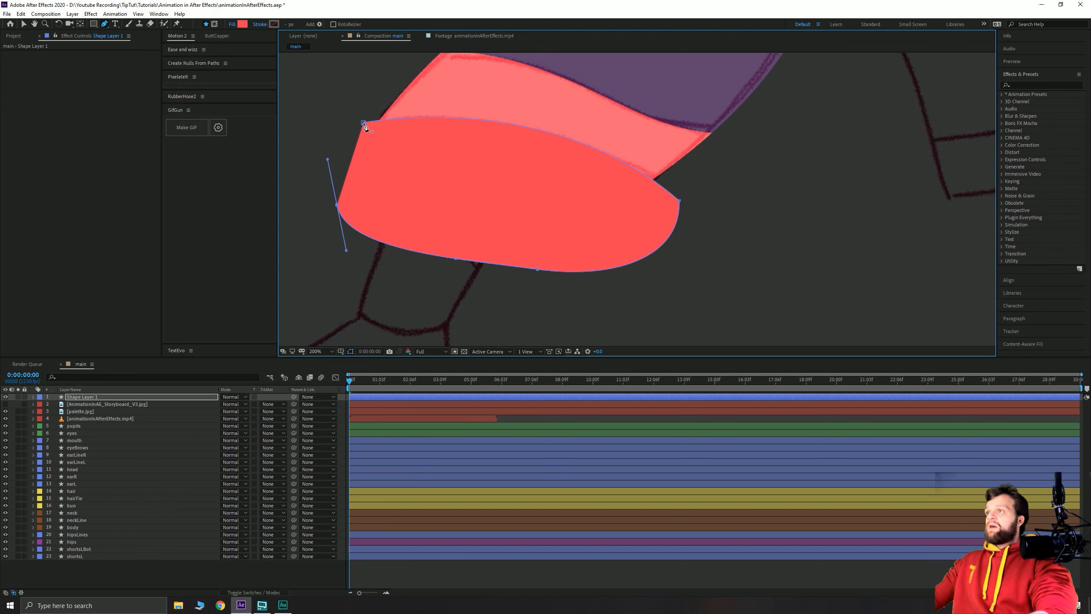
pyautogui.moveTo(364, 123); pyautogui.dragTo(394, 116)
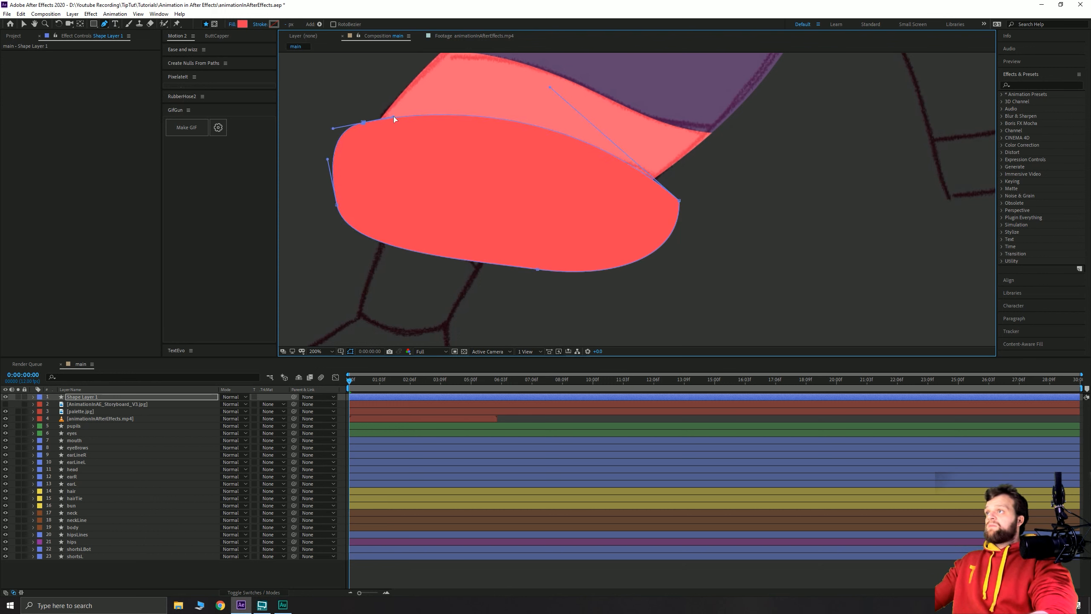
# Fill the hem underside shape with the darkest purple sampled from the palette.
pyautogui.click(25, 24)
pyautogui.scroll(-1, 457, 196)
pyautogui.moveTo(389, 194); pyautogui.dragTo(625, 185)
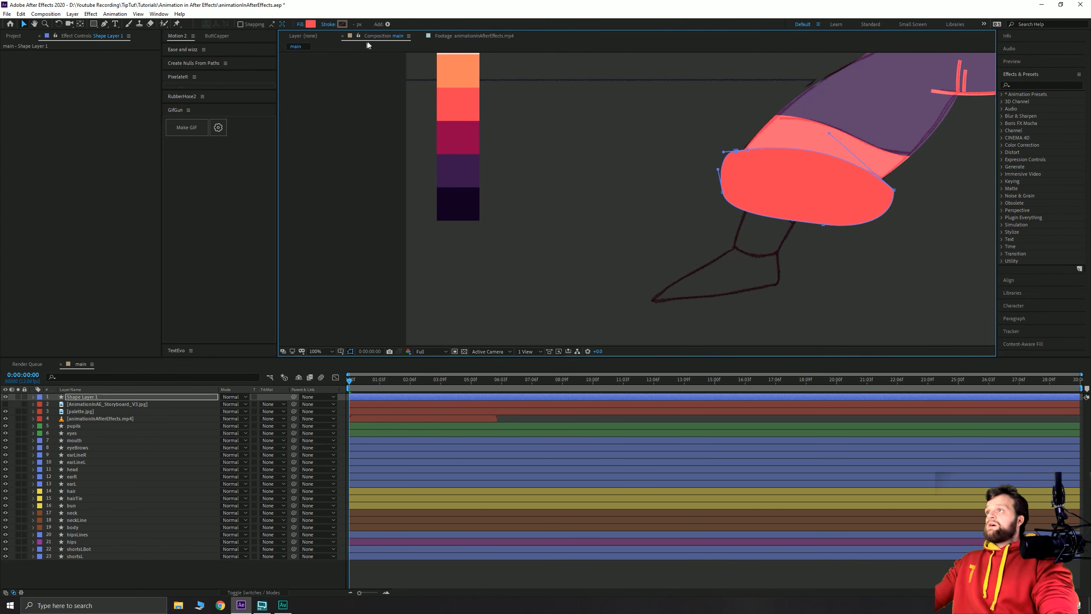
pyautogui.click(308, 25)
pyautogui.click(713, 177)
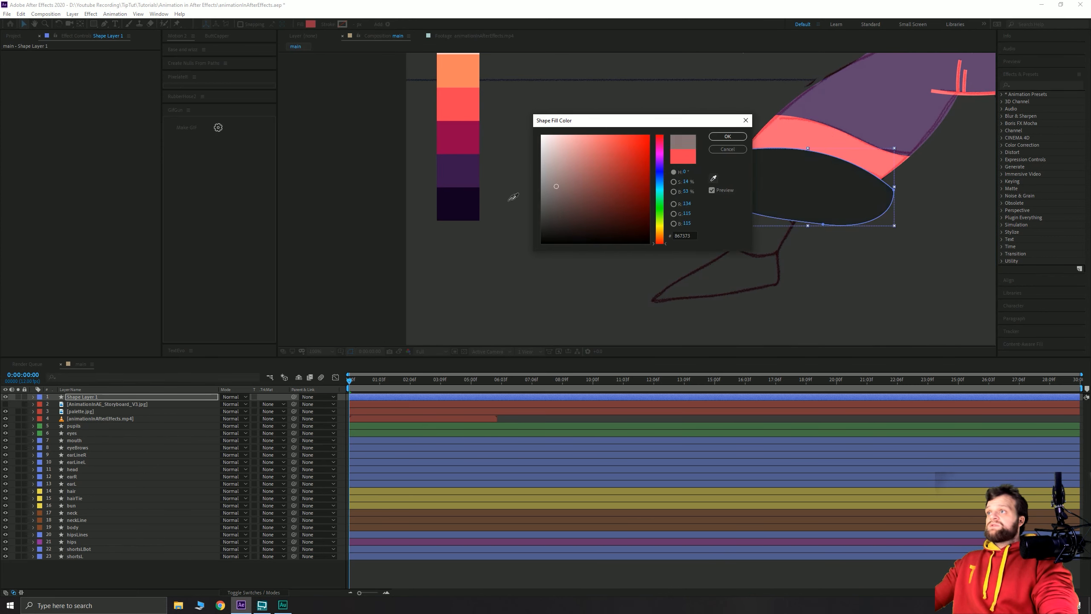
pyautogui.click(727, 136)
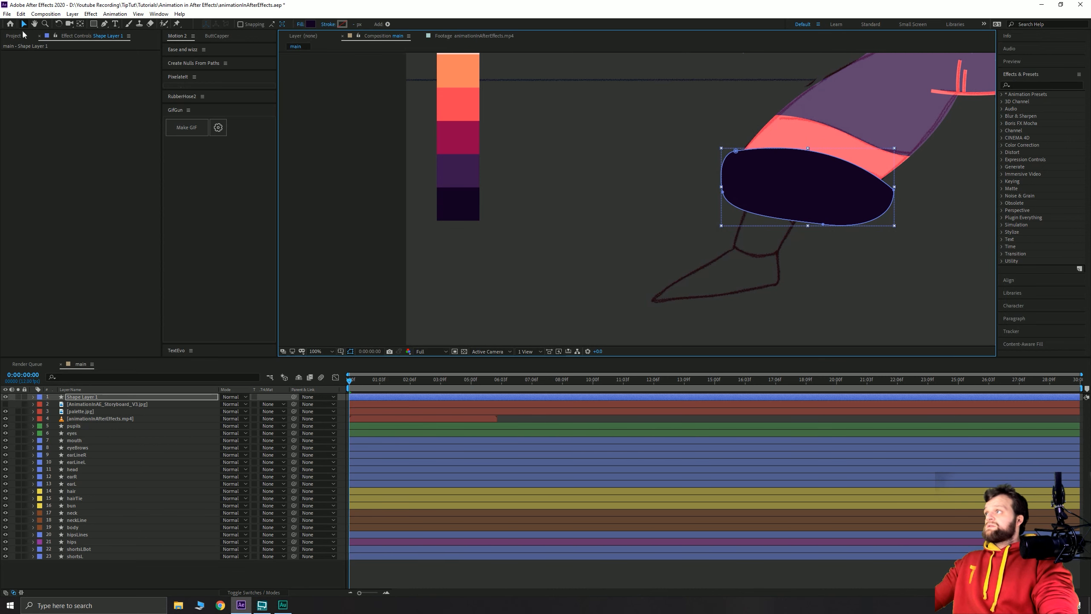
# Place the dark underside shape's layer directly above shortsLBot and rename it shortLUnder.
pyautogui.click(635, 185)
pyautogui.moveTo(634, 181); pyautogui.dragTo(439, 181)
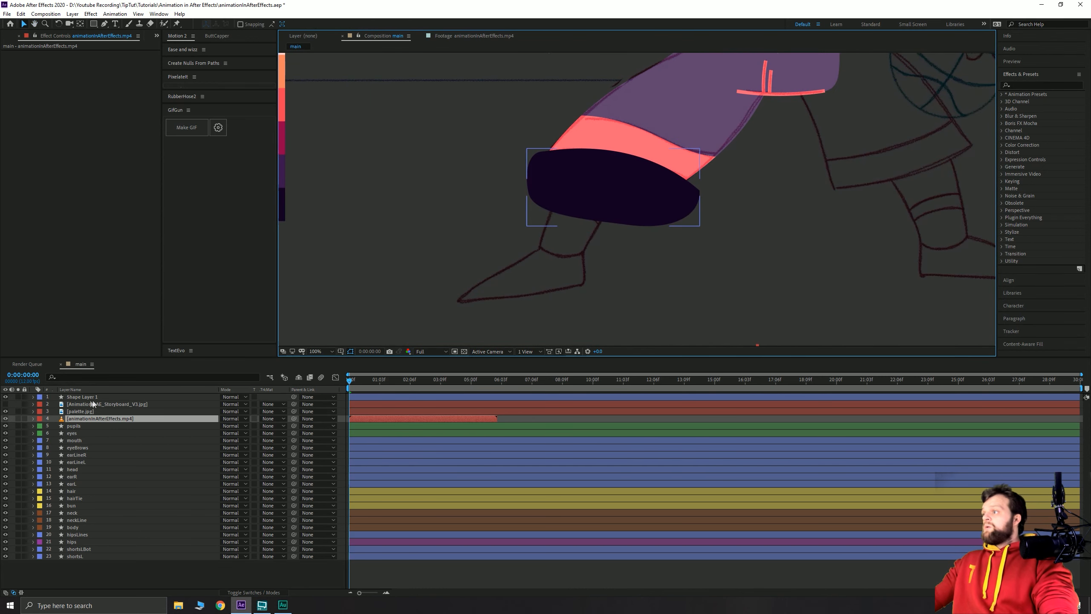
pyautogui.moveTo(81, 396); pyautogui.dragTo(73, 547)
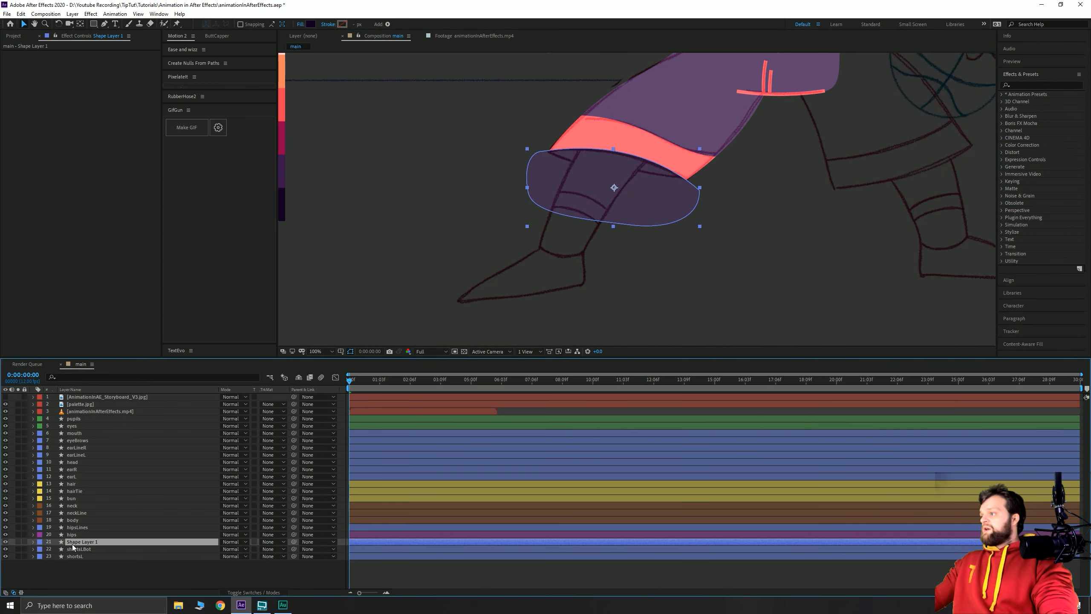
pyautogui.press('Return')
pyautogui.write('shortL')
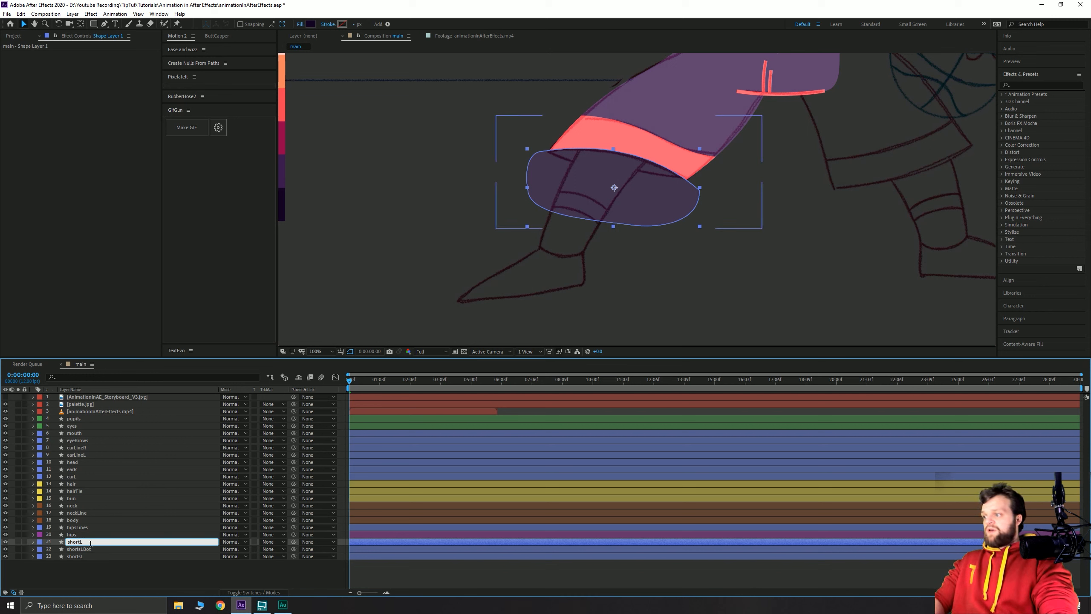
pyautogui.write('Under')
pyautogui.press('Return')
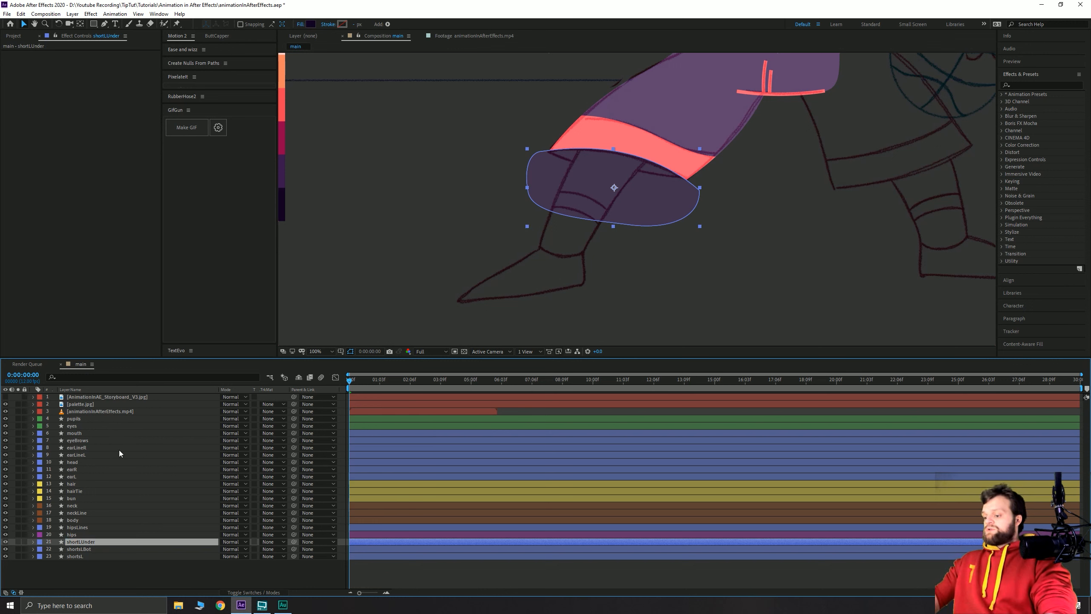
# Apply the Set Matte effect to shortLUnder, taking the matte from the shortsL layer.
pyautogui.hotkey('ctrl', 'space')
pyautogui.write('et mate')
pyautogui.write('t')
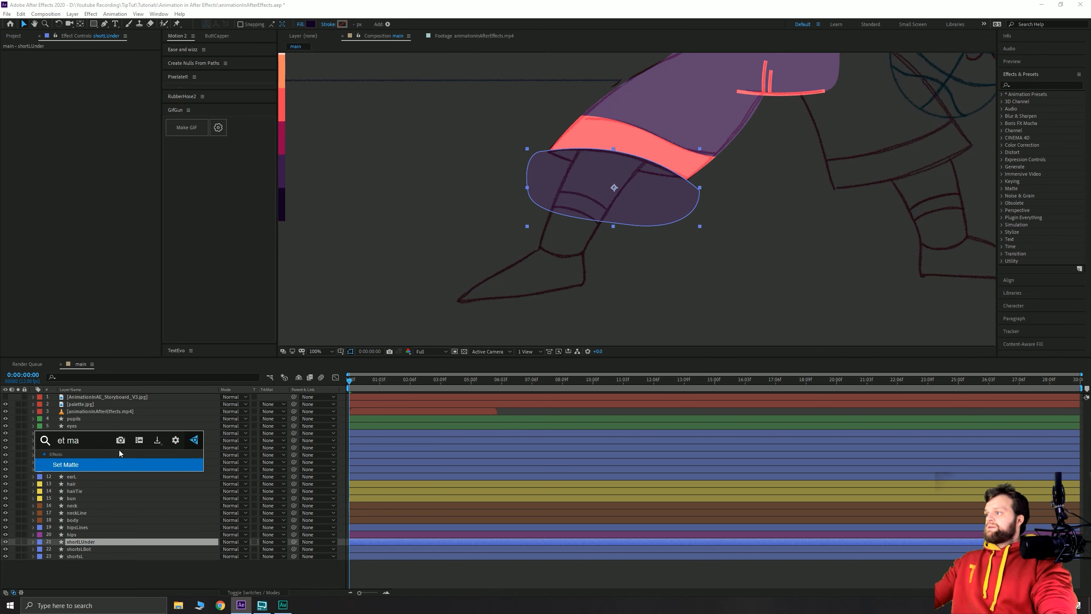
pyautogui.press('Return')
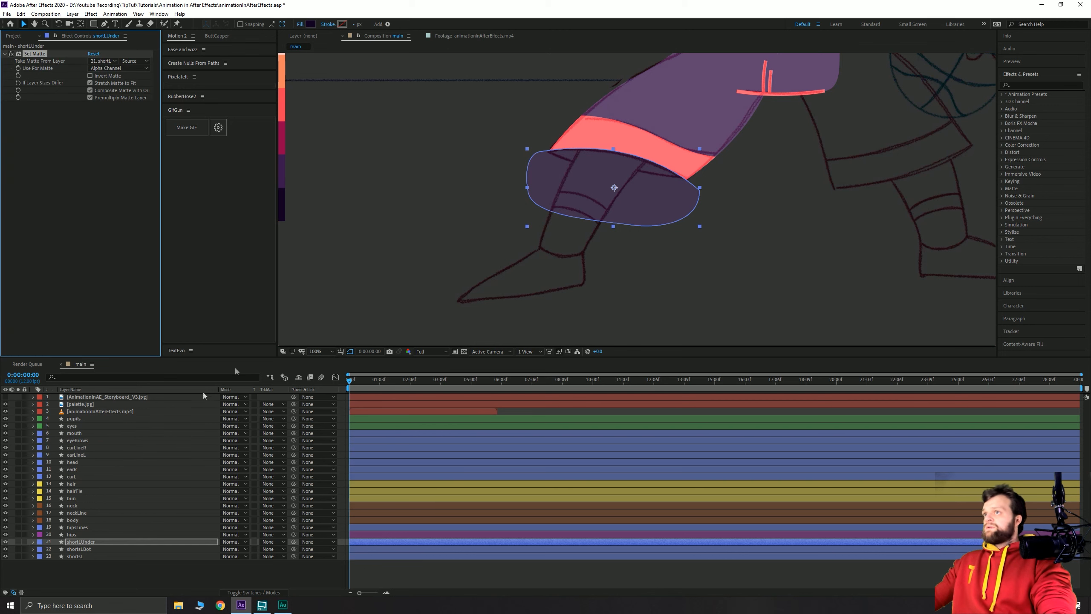
pyautogui.click(101, 59)
pyautogui.click(142, 285)
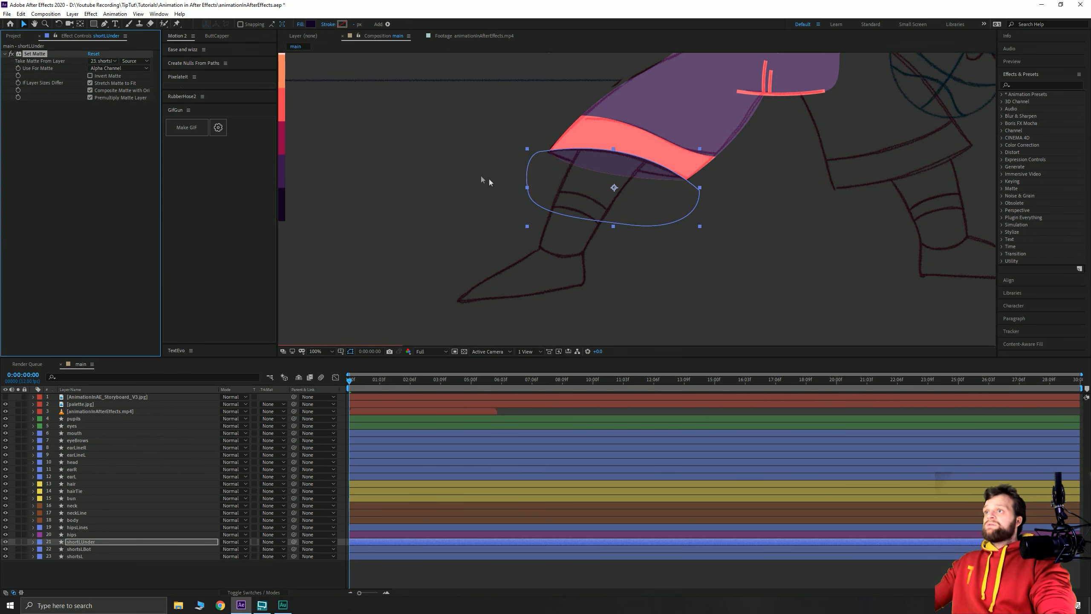
# Inspect the edges of the dark hem underside up close and check it against the whole figure.
pyautogui.moveTo(610, 159); pyautogui.dragTo(491, 228)
pyautogui.scroll(1, 429, 263)
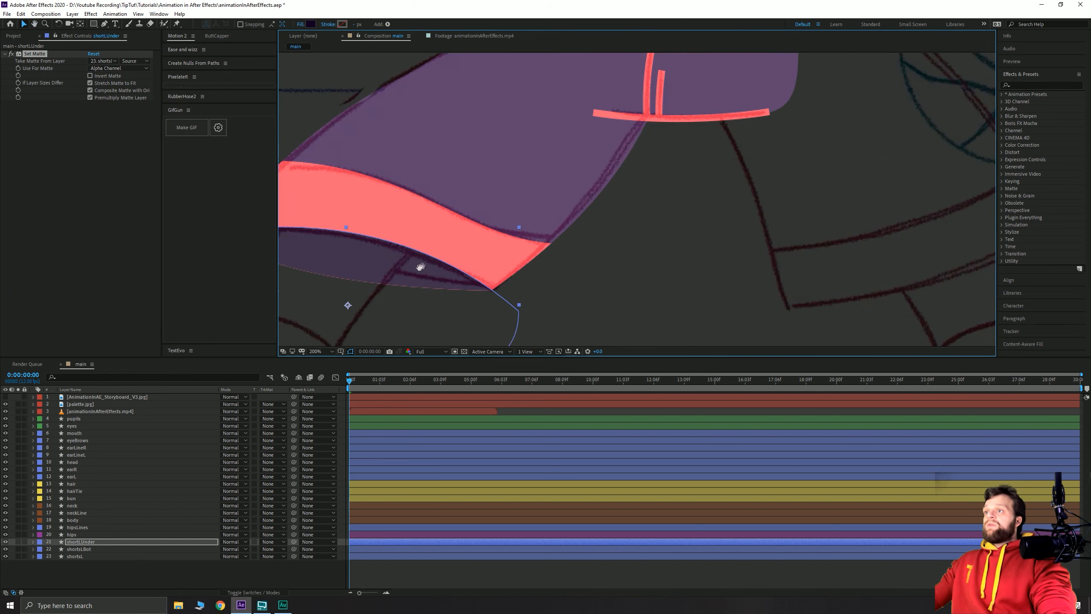
pyautogui.moveTo(419, 267); pyautogui.dragTo(698, 176)
pyautogui.press('v')
pyautogui.moveTo(553, 170)
pyautogui.mouseDown()
pyautogui.moveTo(534, 292)
pyautogui.moveTo(558, 168)
pyautogui.mouseUp()
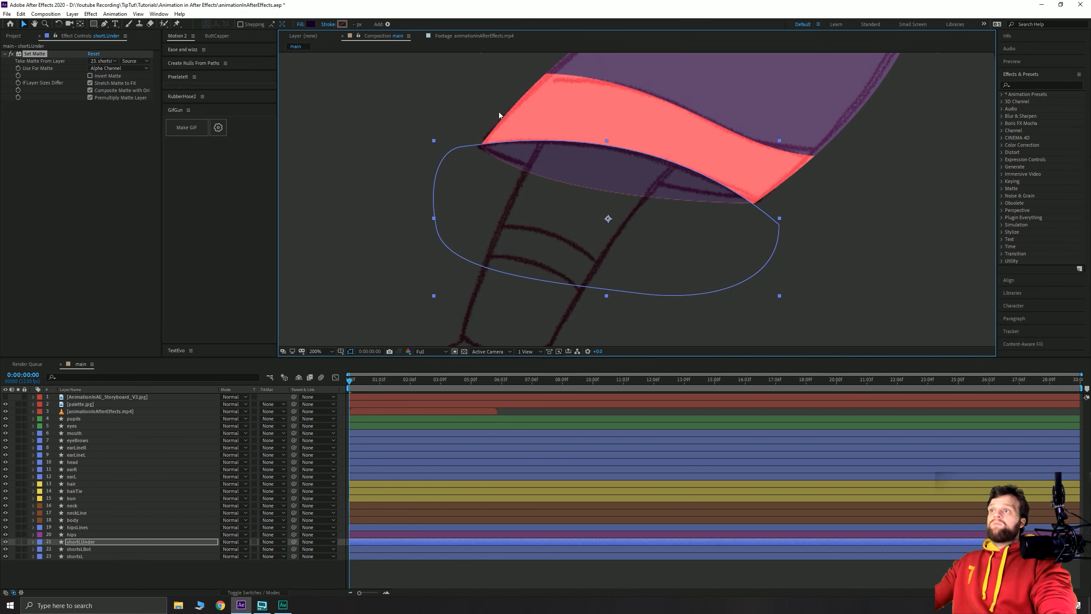
pyautogui.click(331, 152)
pyautogui.scroll(-4, 499, 161)
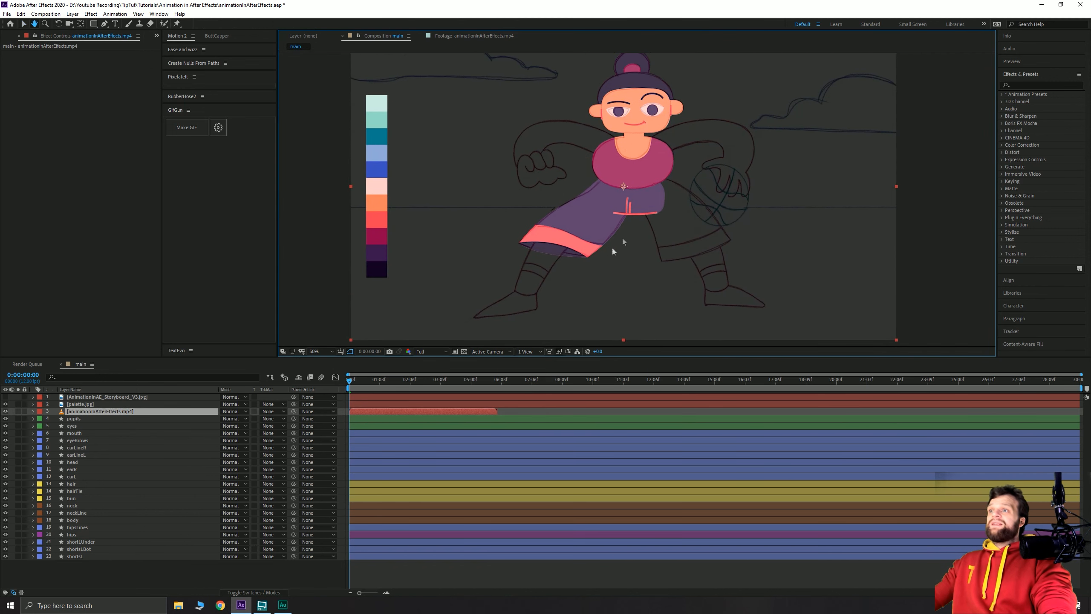
pyautogui.moveTo(516, 238); pyautogui.dragTo(529, 209)
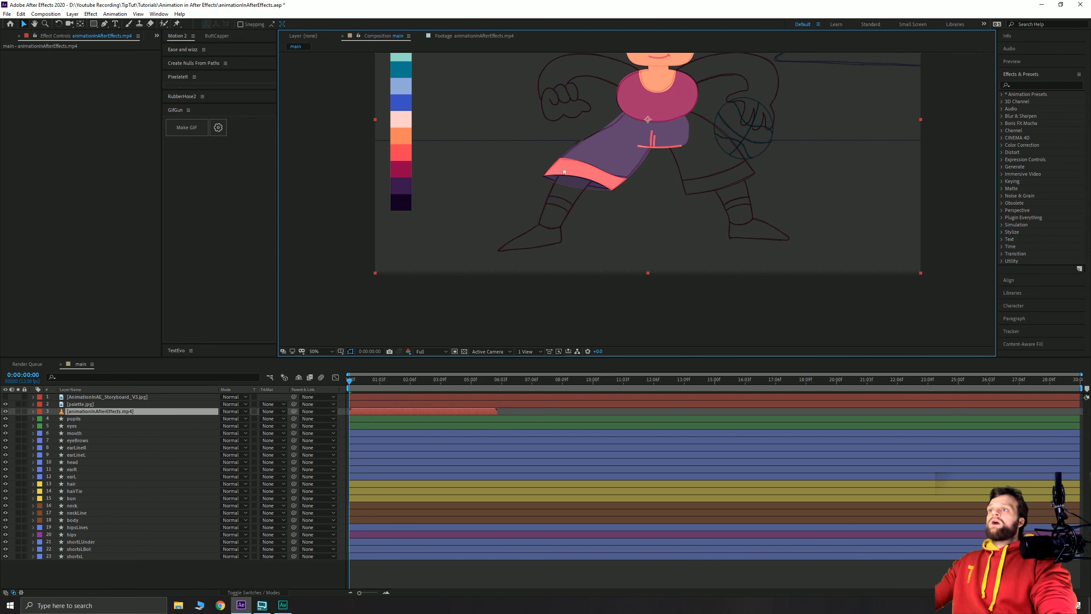
pyautogui.click(330, 191)
pyautogui.moveTo(577, 139)
pyautogui.mouseDown()
pyautogui.moveTo(531, 201)
pyautogui.moveTo(512, 206)
pyautogui.mouseUp()
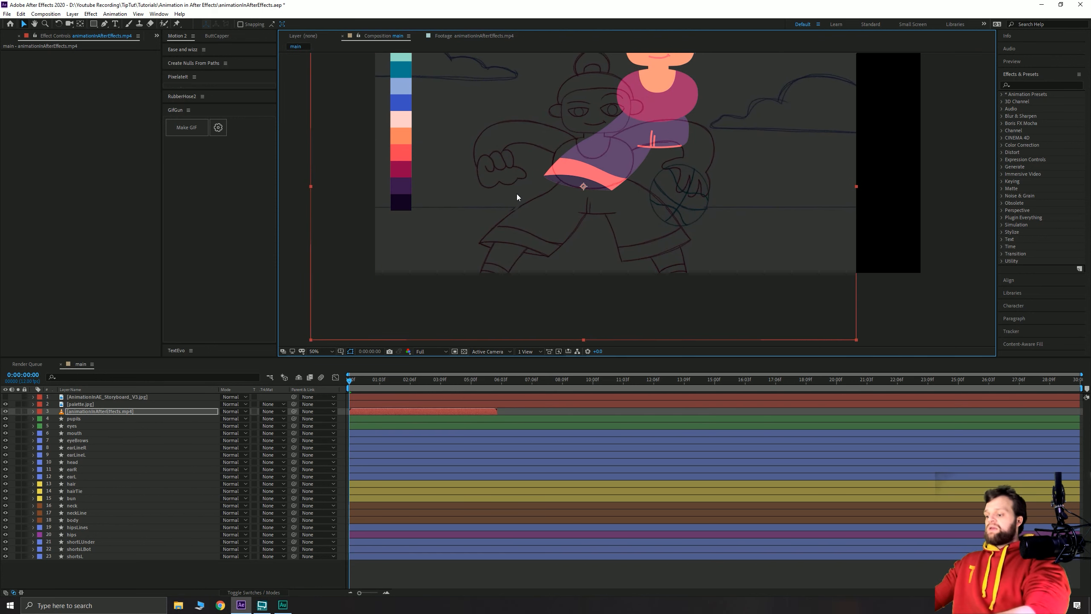
pyautogui.hotkey('ctrl', 'z')
# Set the label colour of the shortLUnder, shortsLBot and shortsL layers to green.
pyautogui.moveTo(663, 125); pyautogui.dragTo(599, 212)
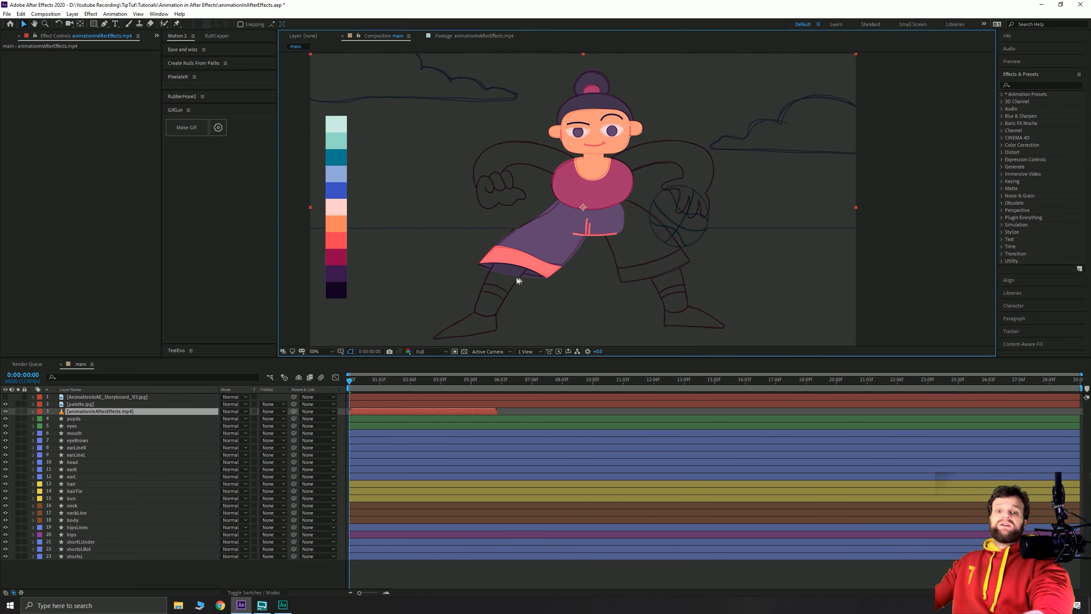
pyautogui.click(64, 468)
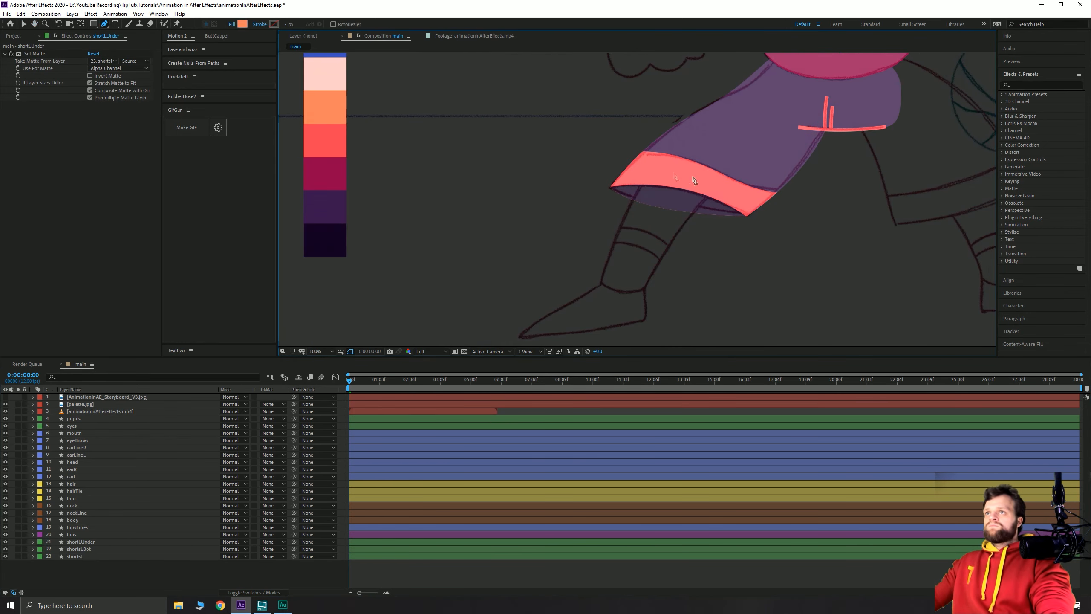
# Trace the leg and foot below the shortsL hem as one closed orange shape, starting inside the hem band.
pyautogui.click(679, 170)
pyautogui.click(650, 170)
pyautogui.moveTo(600, 284)
pyautogui.mouseDown()
pyautogui.moveTo(596, 310)
pyautogui.moveTo(600, 283)
pyautogui.mouseUp()
pyautogui.moveTo(600, 284); pyautogui.dragTo(555, 175)
pyautogui.moveTo(476, 230); pyautogui.dragTo(470, 251)
pyautogui.click(513, 228)
pyautogui.click(601, 214)
pyautogui.scroll(1, 604, 210)
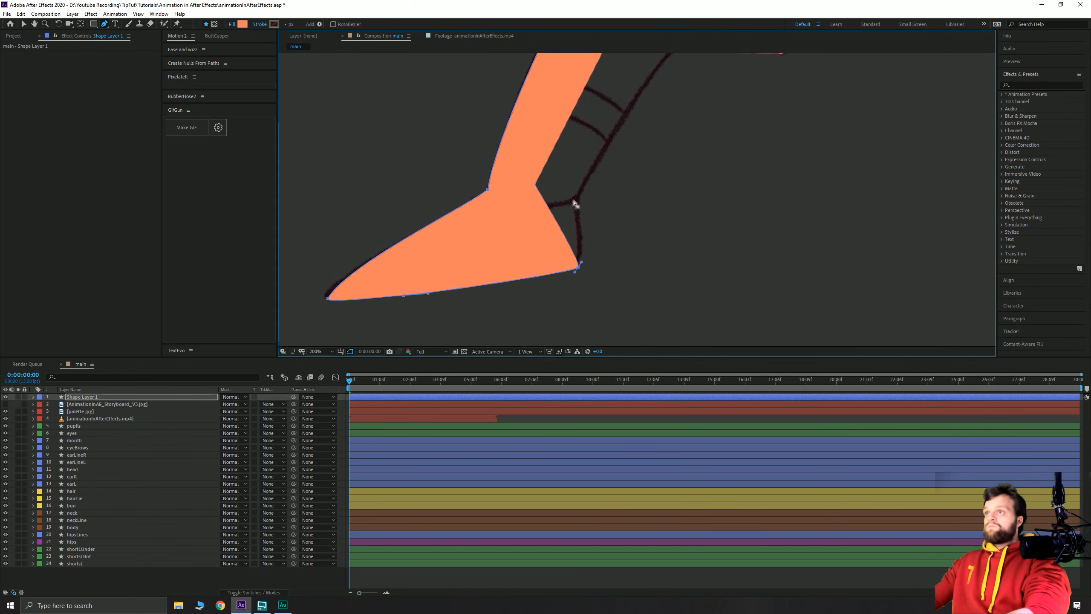
pyautogui.moveTo(577, 220); pyautogui.dragTo(575, 203)
pyautogui.click(585, 195)
# Rename the orange leg shape's layer to legL and place it directly below the shortsL layer.
pyautogui.scroll(-1, 585, 194)
pyautogui.press('v')
pyautogui.press('Return')
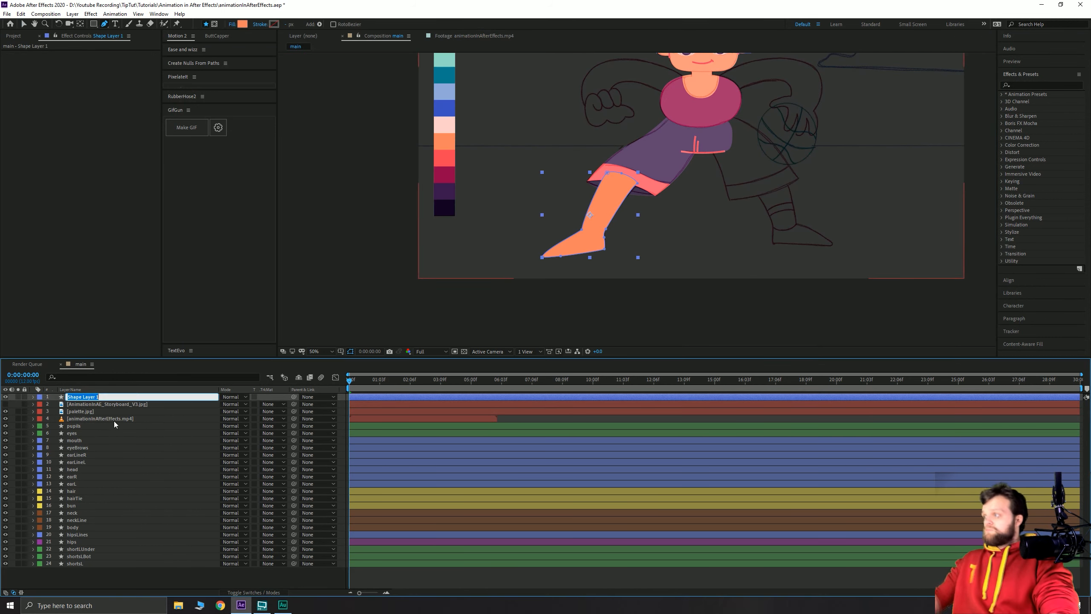
pyautogui.write('legL')
pyautogui.press('Return')
pyautogui.moveTo(86, 397); pyautogui.dragTo(108, 552)
pyautogui.moveTo(77, 543); pyautogui.dragTo(75, 568)
# Examine the leg under the shorts hem and consult the storyboard for the sock design.
pyautogui.scroll(1, 601, 215)
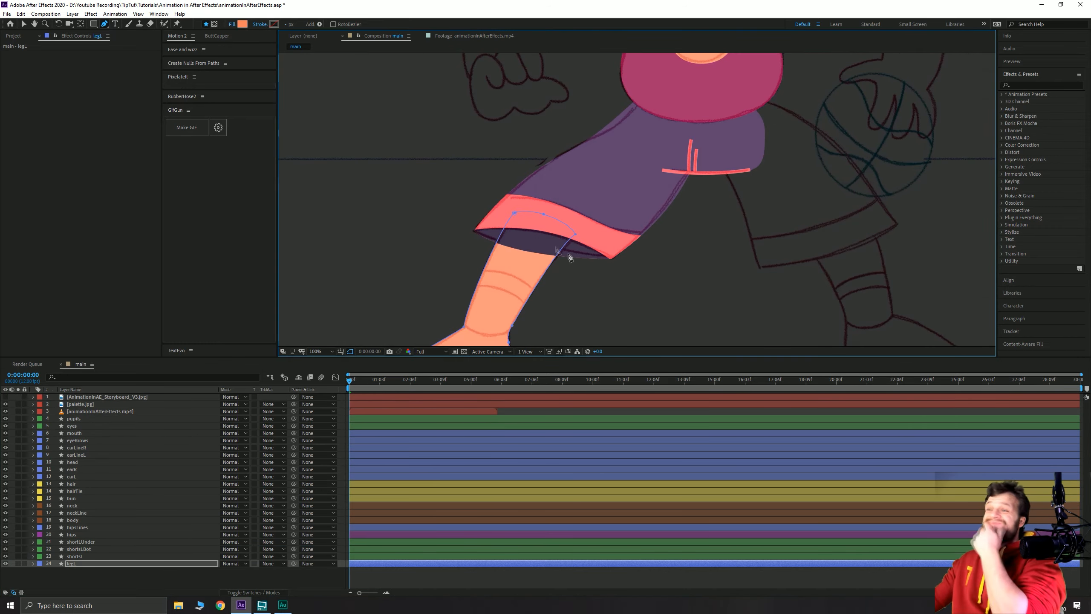
pyautogui.press('v')
pyautogui.moveTo(567, 251)
pyautogui.mouseDown()
pyautogui.moveTo(611, 166)
pyautogui.moveTo(520, 177)
pyautogui.mouseUp()
pyautogui.click(360, 578)
pyautogui.press('g')
pyautogui.scroll(-1, 575, 222)
pyautogui.click(5, 396)
pyautogui.scroll(1, 636, 200)
pyautogui.click(5, 396)
# Draw a closed orange shape covering the lower leg and foot from the sketched sock top downwards.
pyautogui.scroll(1, 581, 193)
pyautogui.click(649, 174)
pyautogui.moveTo(455, 238); pyautogui.dragTo(447, 283)
pyautogui.moveTo(527, 306); pyautogui.dragTo(589, 302)
pyautogui.click(649, 174)
# Rename the sock shape's layer to sockL and place it directly above the legL layer.
pyautogui.press('v')
pyautogui.press('Return')
pyautogui.write('sockL')
pyautogui.press('Return')
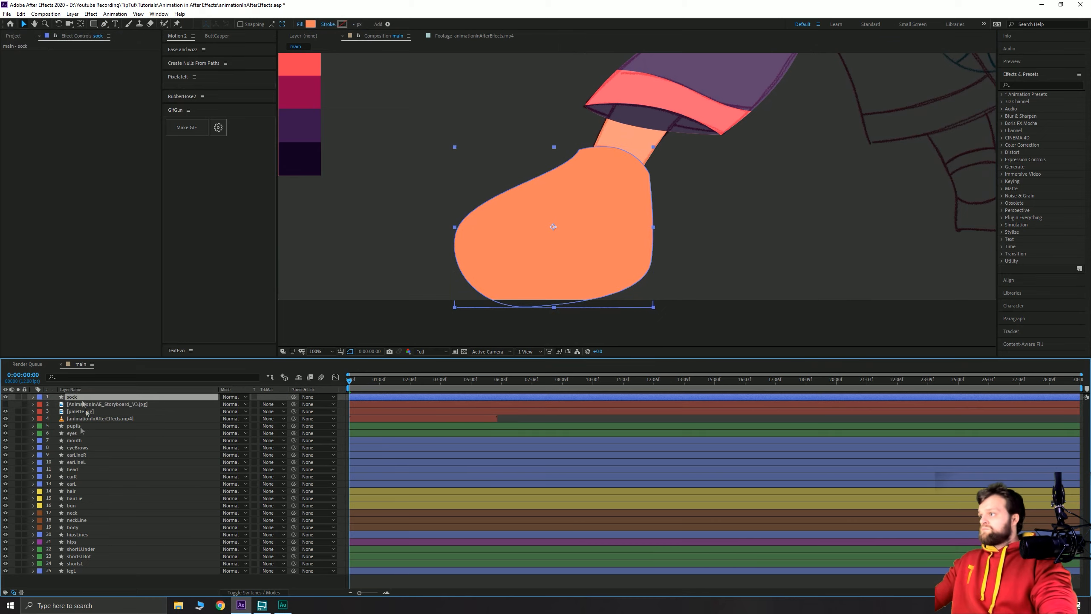
pyautogui.moveTo(75, 397); pyautogui.dragTo(75, 566)
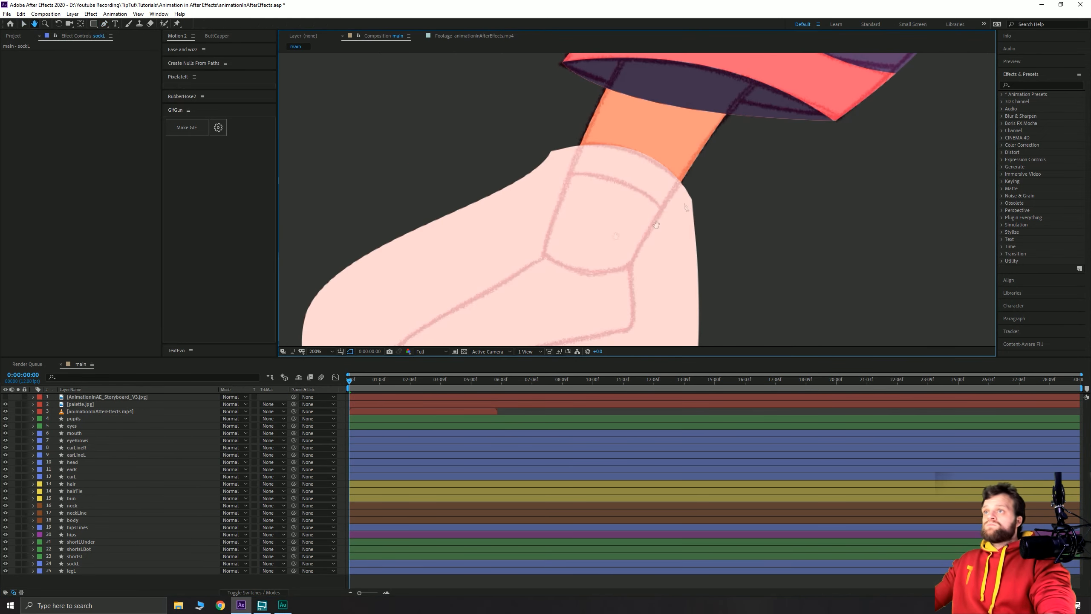
# Draw a red band across the sock top and a dark shoe shape over the foot.
pyautogui.click(698, 205)
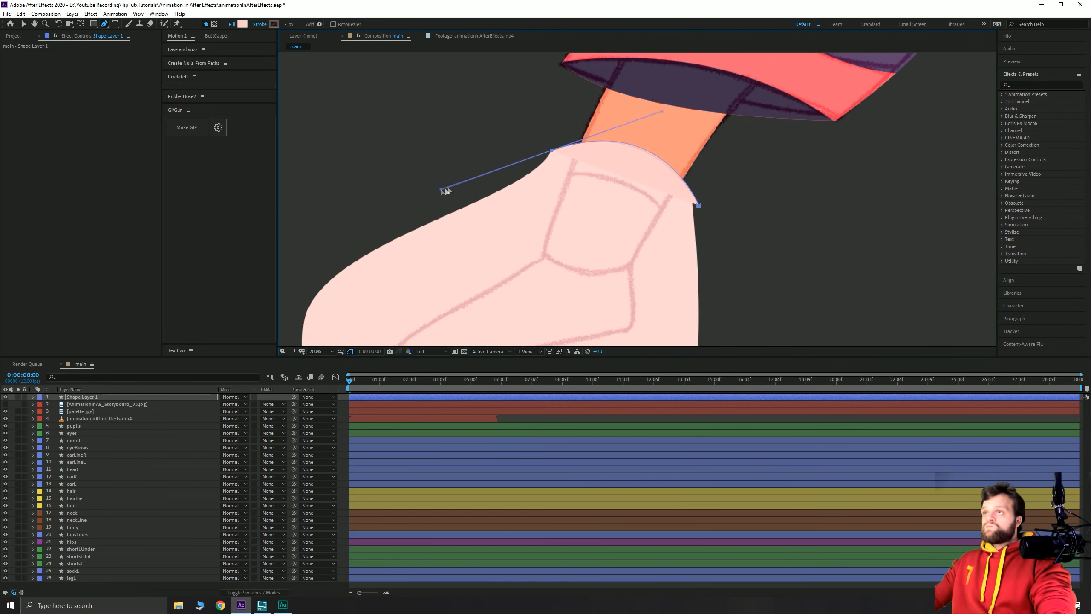
pyautogui.moveTo(637, 146); pyautogui.dragTo(573, 133)
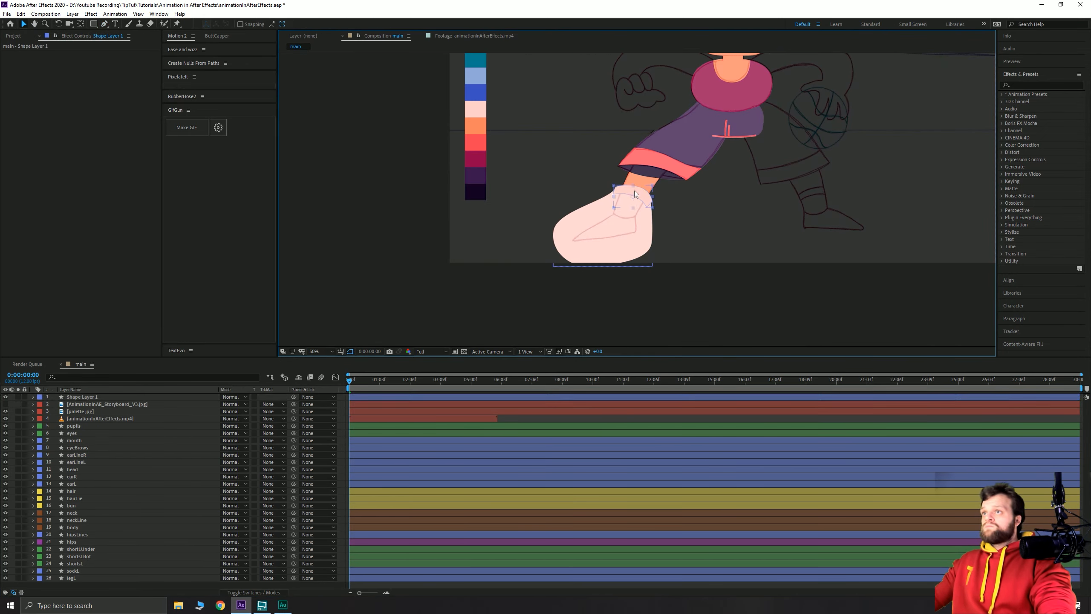
pyautogui.scroll(2, 601, 194)
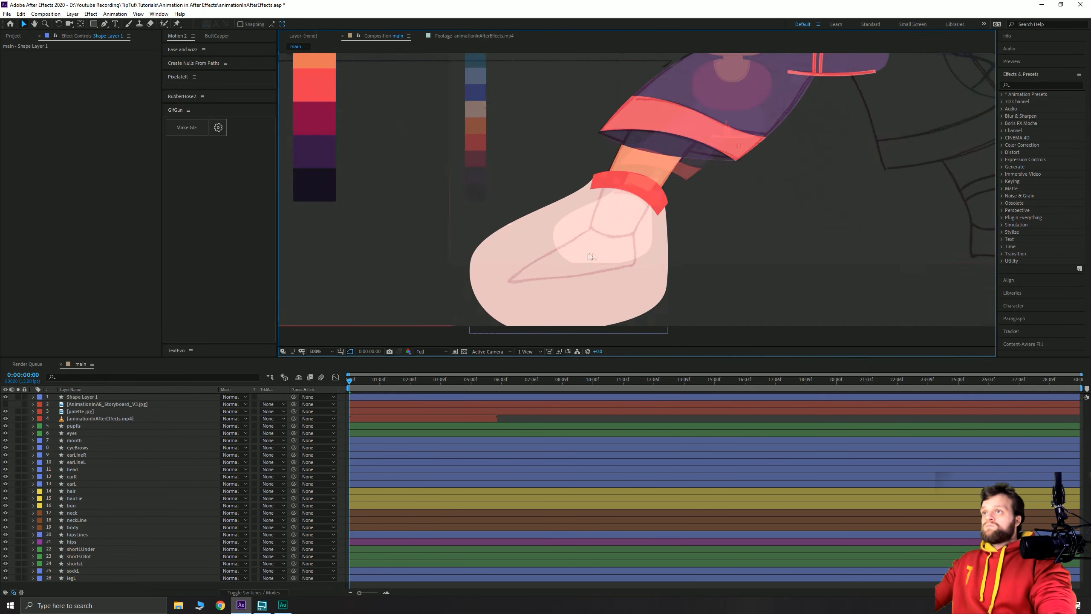
pyautogui.click(598, 137)
pyautogui.click(665, 176)
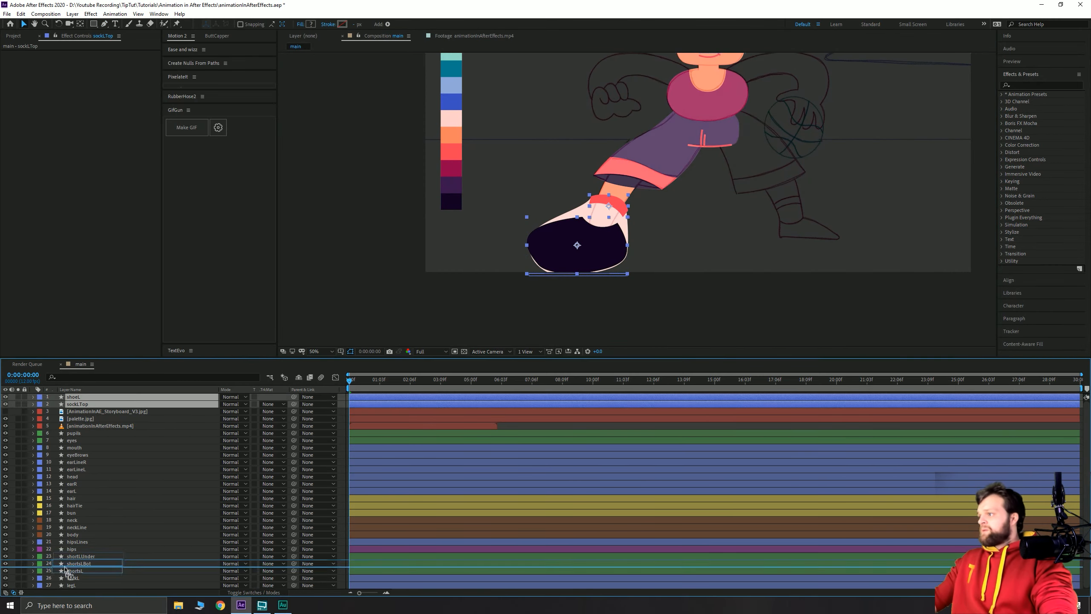
# Place the shoeL and sockLTop layers directly above sockL and set the sock's Set Matte source to legL.
pyautogui.click(85, 576)
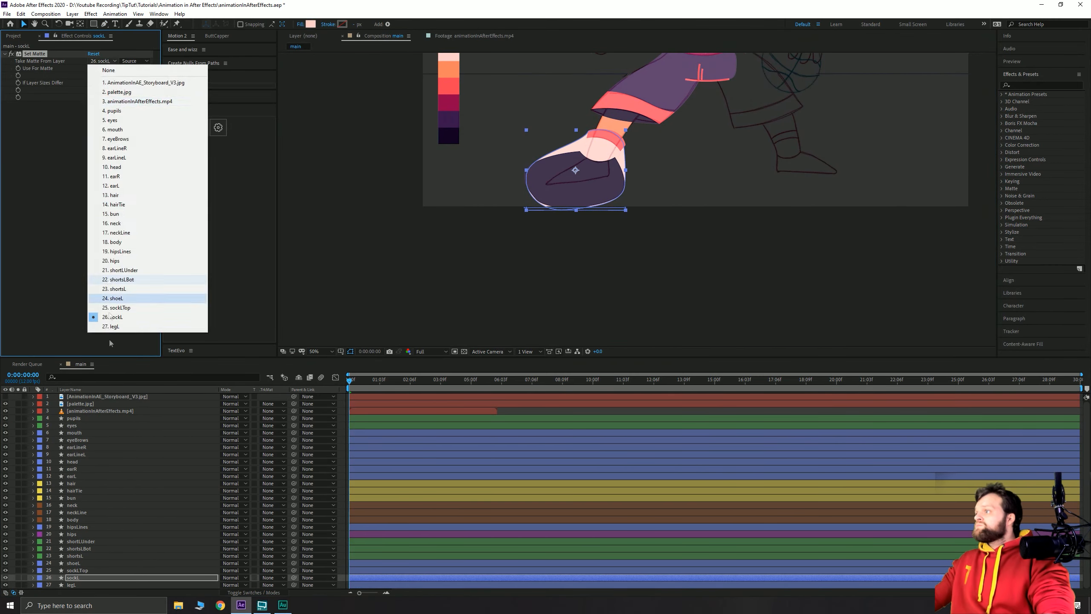
pyautogui.click(109, 326)
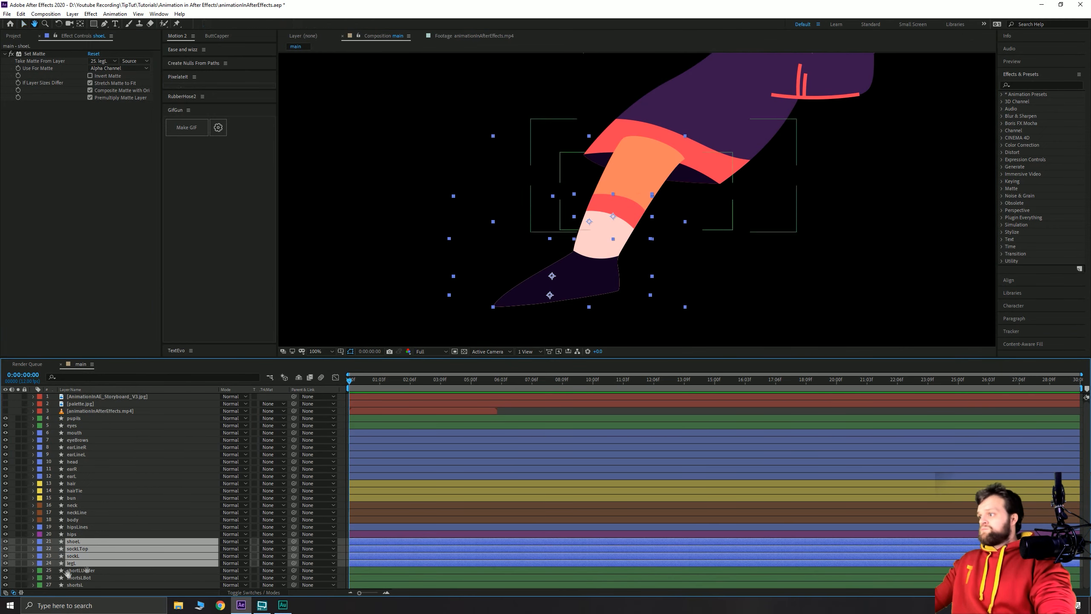
# Try to clip the legL layer with a Set Matte effect that takes its matte from shortsLBot.
pyautogui.hotkey('ctrl', 'space')
pyautogui.click(103, 61)
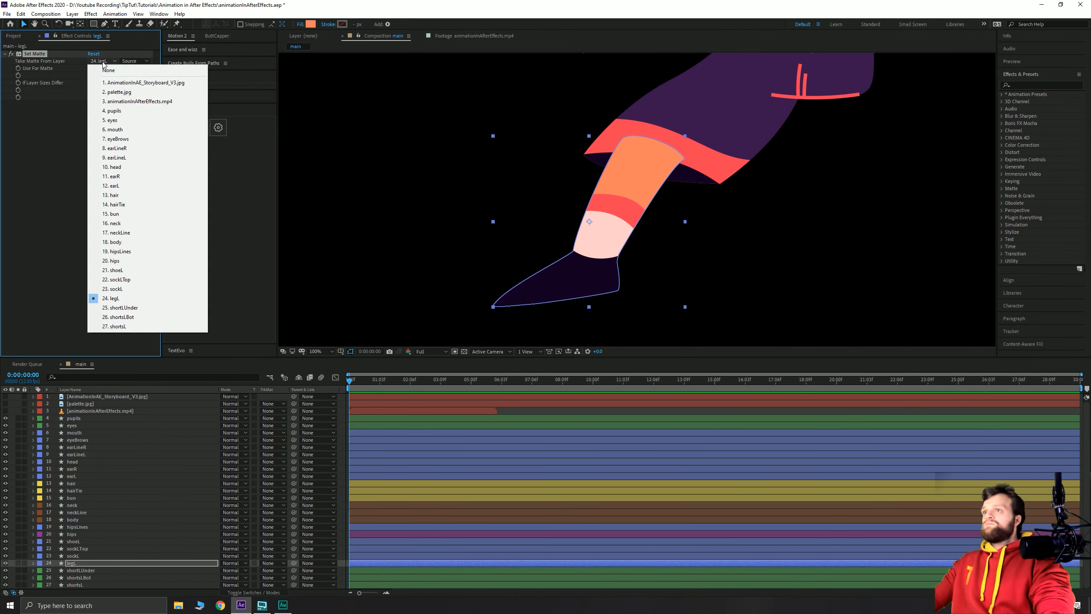
pyautogui.click(111, 316)
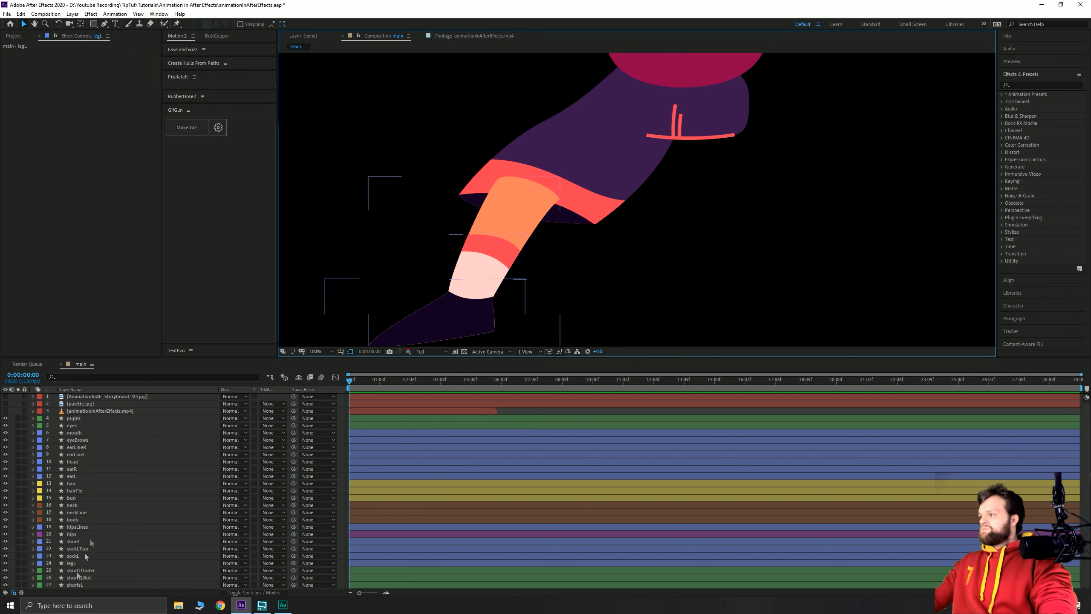
# Move the shortsLBot and shortLUnder layers above shoeL, with shortLUnder on top of shortsLBot.
pyautogui.moveTo(71, 577); pyautogui.dragTo(103, 547)
pyautogui.click(81, 577)
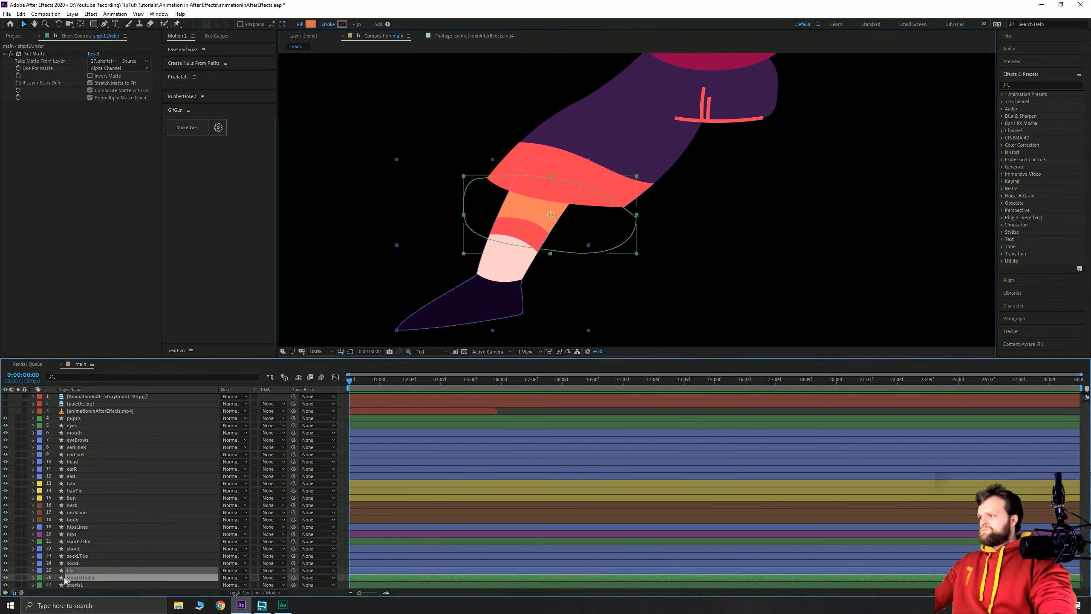
pyautogui.moveTo(81, 576); pyautogui.dragTo(92, 538)
pyautogui.click(75, 584)
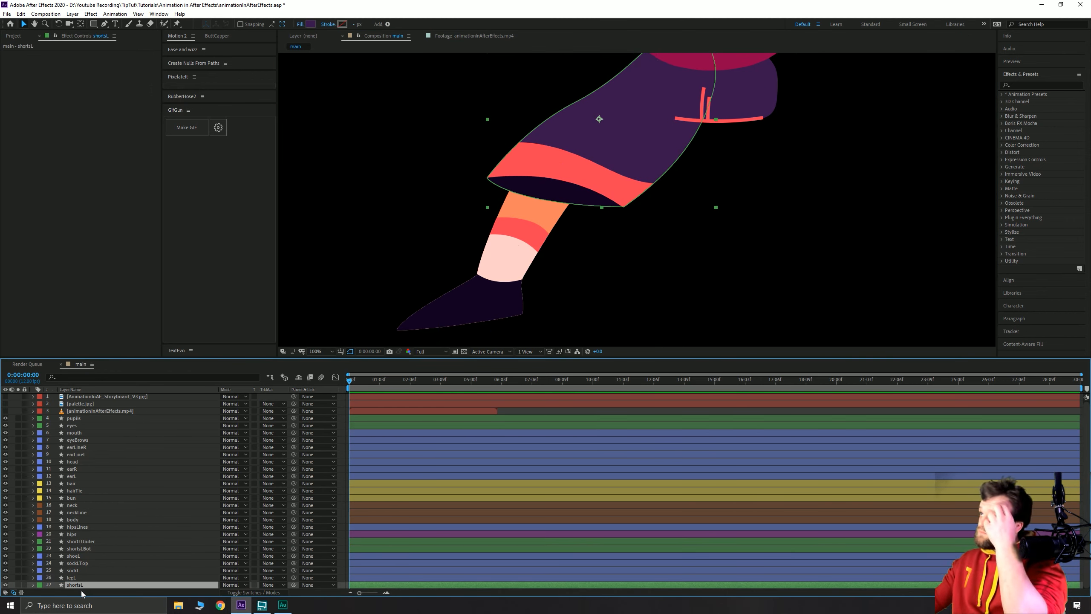
# Try removing the shortLUnder layer and undo the trial changes.
pyautogui.click(95, 541)
pyautogui.press('Delete')
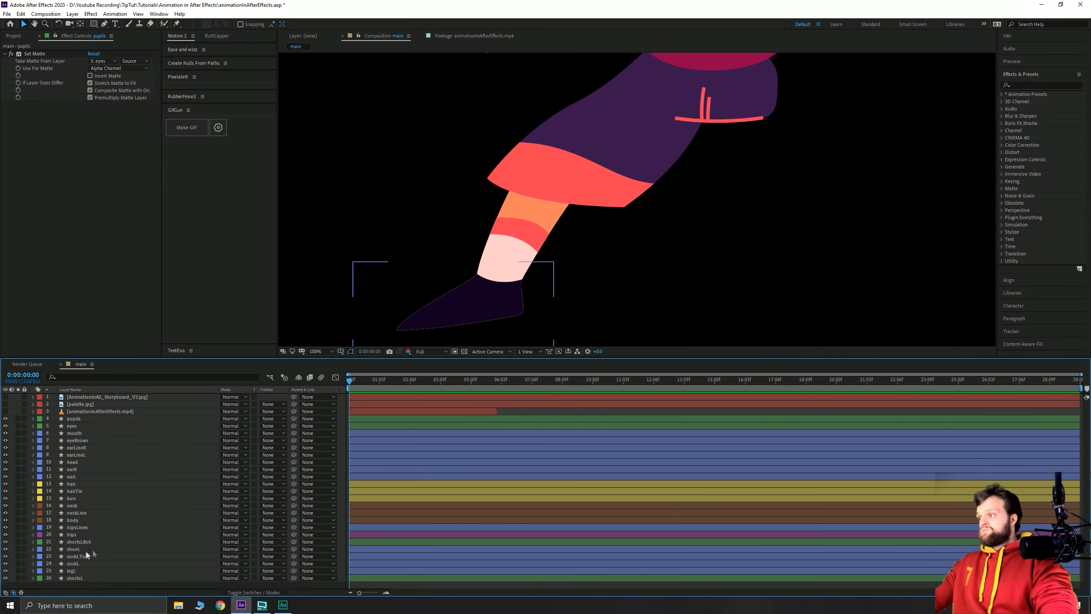
pyautogui.hotkey('ctrl', 'z')
pyautogui.click(75, 578)
pyautogui.moveTo(554, 186); pyautogui.dragTo(545, 206)
pyautogui.hotkey('ctrl', 'z')
pyautogui.click(80, 519)
# Duplicate legL, place the copy above shortLUnder and apply Set Matte to it with shortLUnder as the matte layer.
pyautogui.click(72, 578)
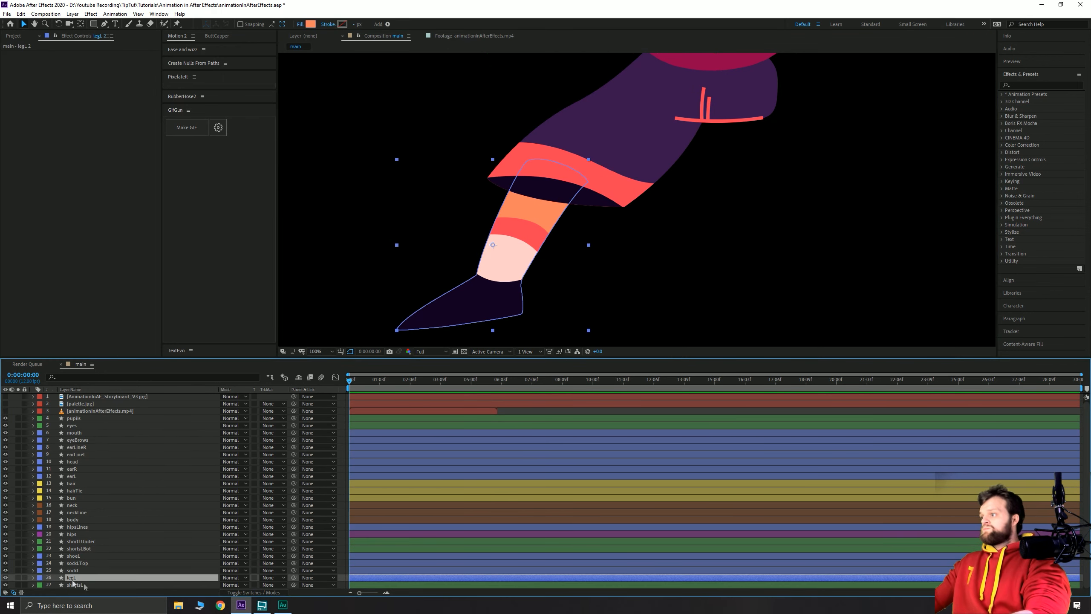
pyautogui.hotkey('ctrl', 'd')
pyautogui.moveTo(74, 578); pyautogui.dragTo(80, 539)
pyautogui.hotkey('ctrl', 'space')
pyautogui.write('set')
pyautogui.press('Return')
pyautogui.click(103, 61)
pyautogui.click(122, 279)
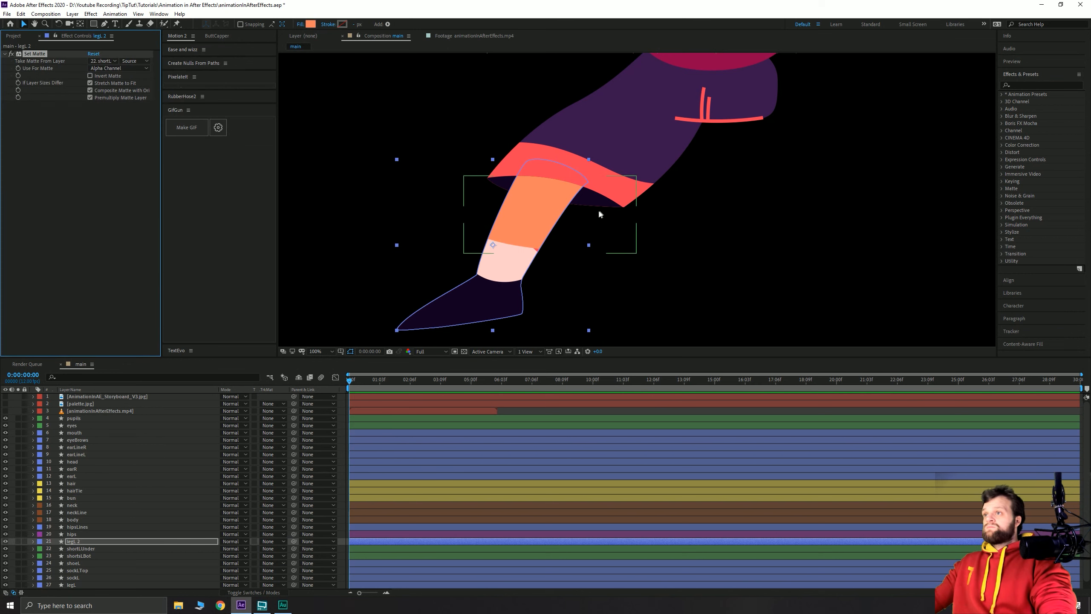
# Try adjusting the path of the duplicated leg, delete the duplicate layer and reselect legL.
pyautogui.scroll(-1, 80, 542)
pyautogui.click(80, 542)
pyautogui.press('g')
pyautogui.moveTo(571, 258); pyautogui.dragTo(577, 232)
pyautogui.moveTo(476, 237); pyautogui.dragTo(517, 191)
pyautogui.moveTo(543, 221); pyautogui.dragTo(551, 201)
pyautogui.click(23, 24)
pyautogui.click(75, 533)
pyautogui.press('Delete')
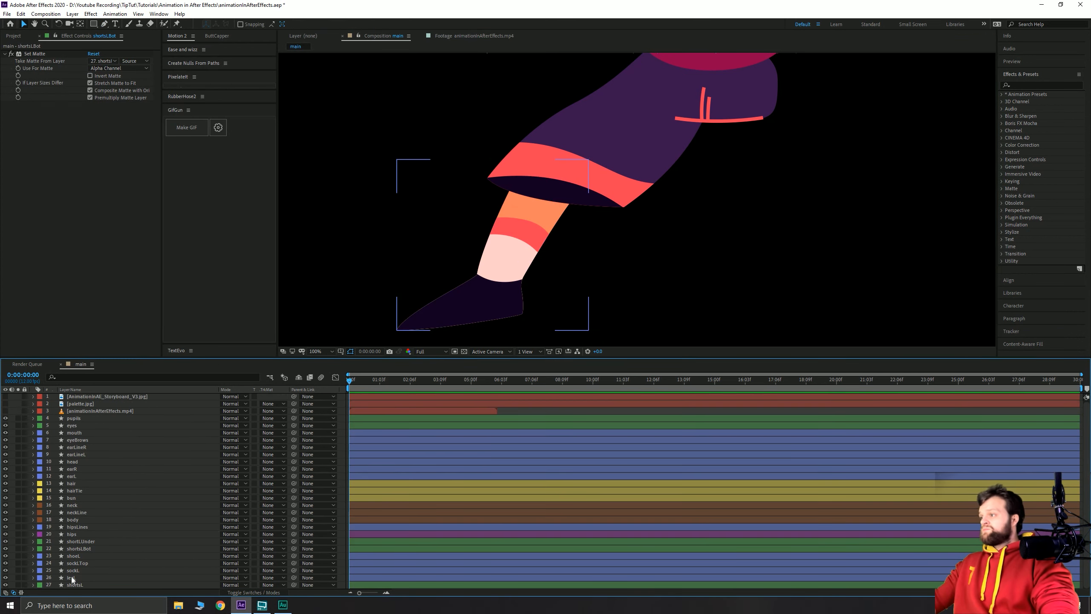
pyautogui.click(71, 577)
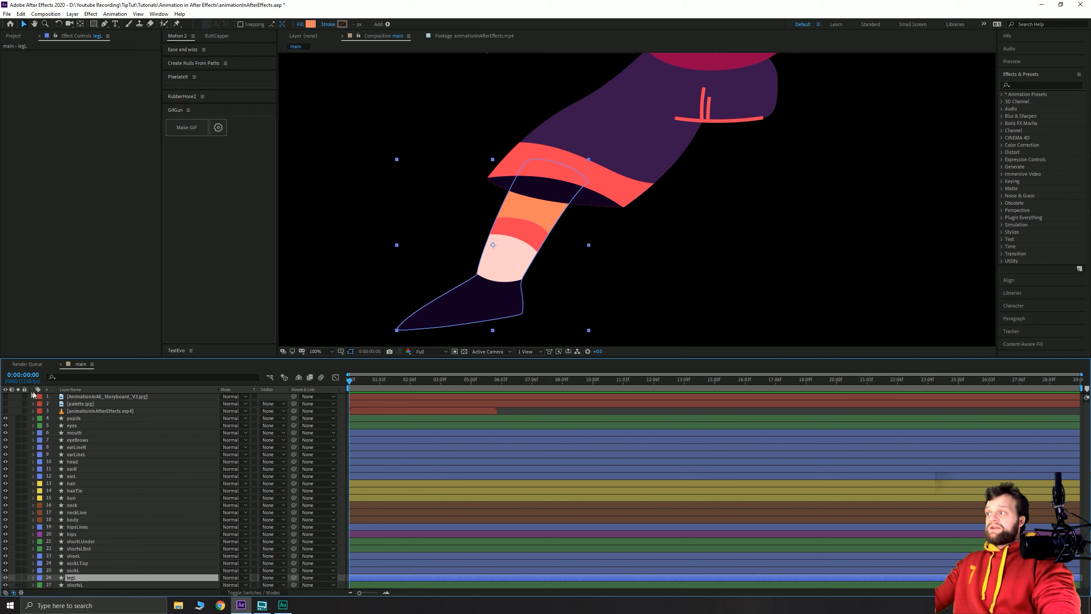
# Show the storyboard to examine how the coloured frame handles the shorts hems, legs and socks, and hide it again.
pyautogui.click(6, 397)
pyautogui.moveTo(599, 157); pyautogui.dragTo(550, 449)
pyautogui.scroll(1, 603, 179)
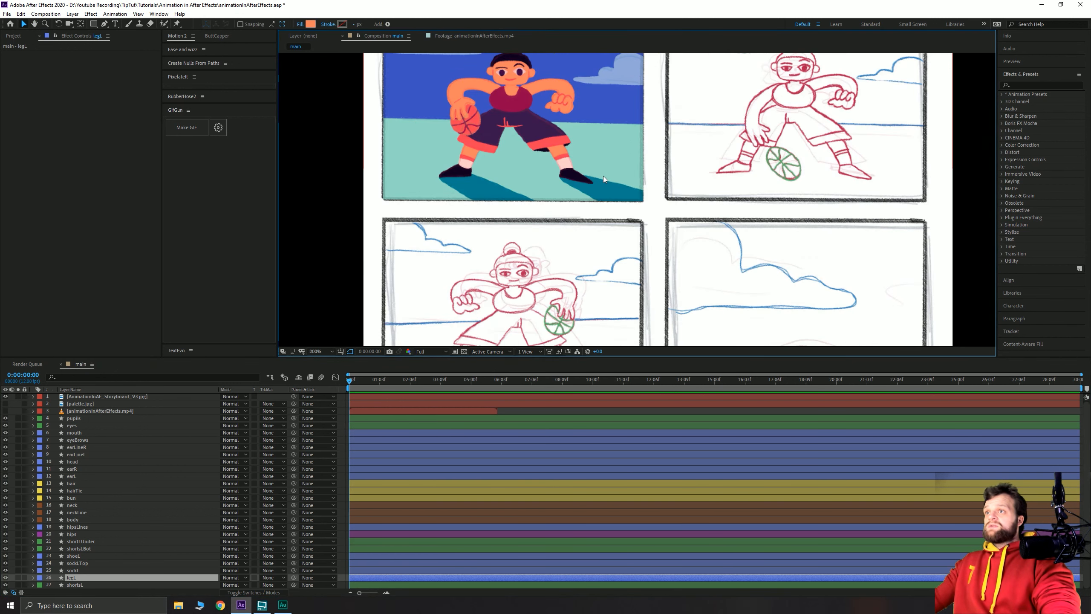
pyautogui.scroll(1, 604, 179)
pyautogui.moveTo(479, 187); pyautogui.dragTo(612, 258)
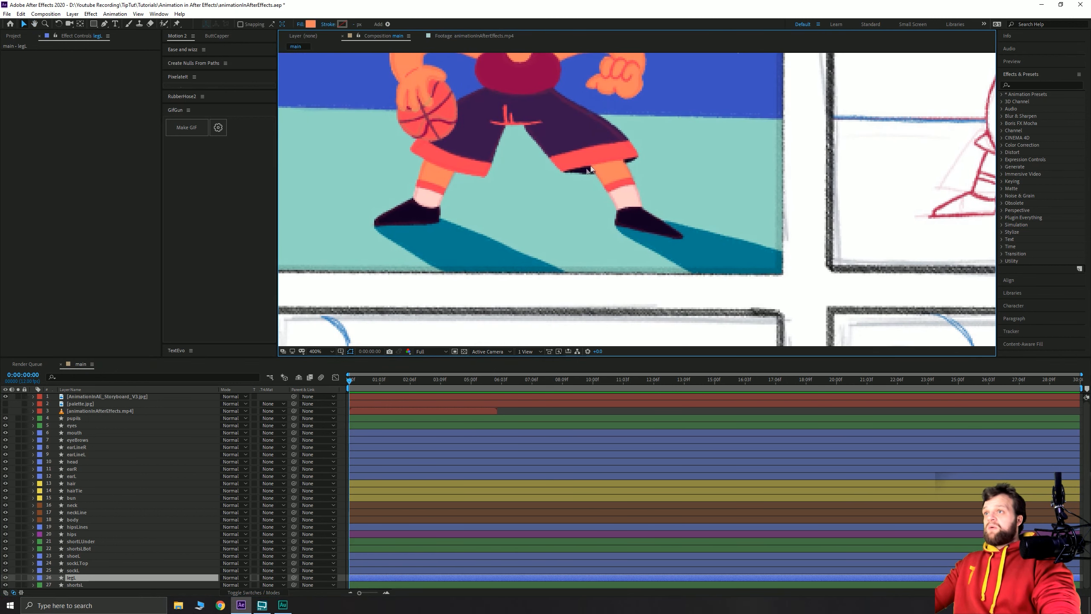
pyautogui.scroll(-2, 603, 196)
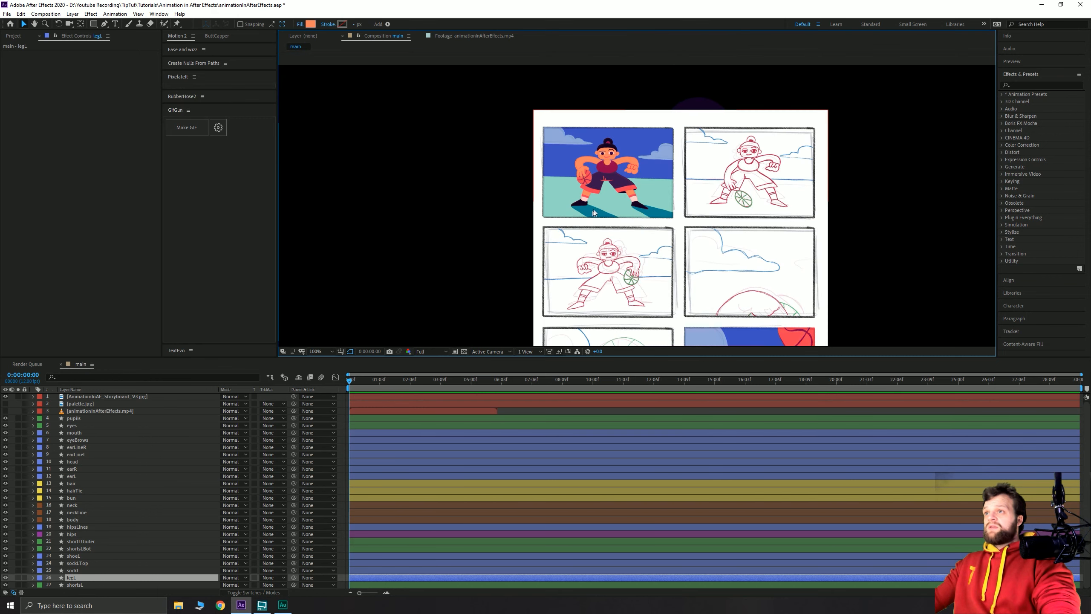
pyautogui.moveTo(521, 268); pyautogui.dragTo(521, 210)
pyautogui.click(5, 397)
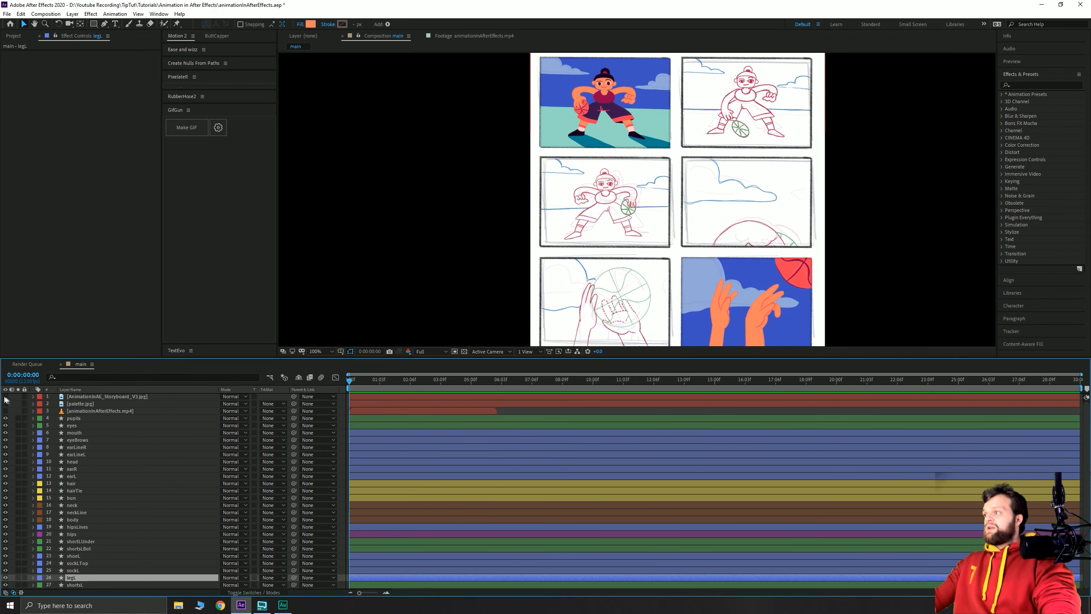
# Examine the Set Matte settings of sockL, sockLTop, shoeL, shortsLBot and shortLUnder, toggling the shorts layers' visibility to compare.
pyautogui.moveTo(484, 277); pyautogui.dragTo(523, 123)
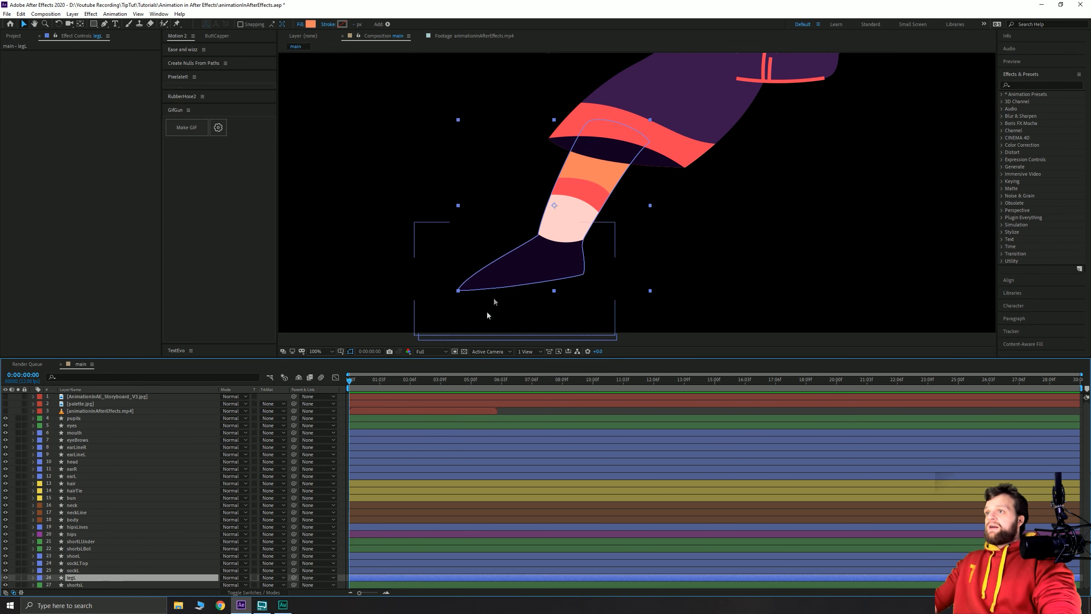
pyautogui.click(73, 571)
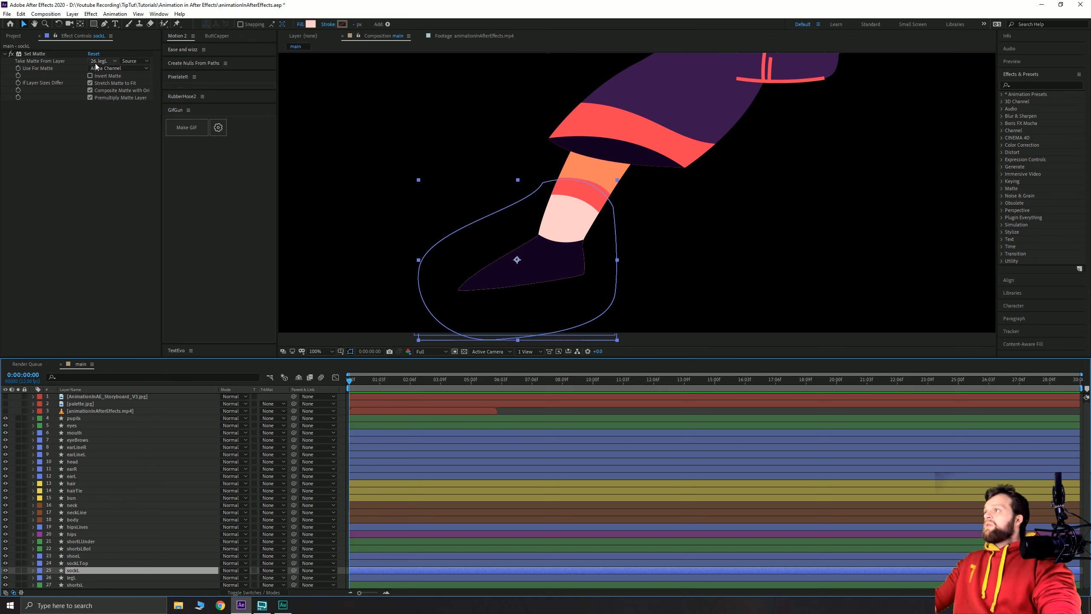
pyautogui.click(75, 563)
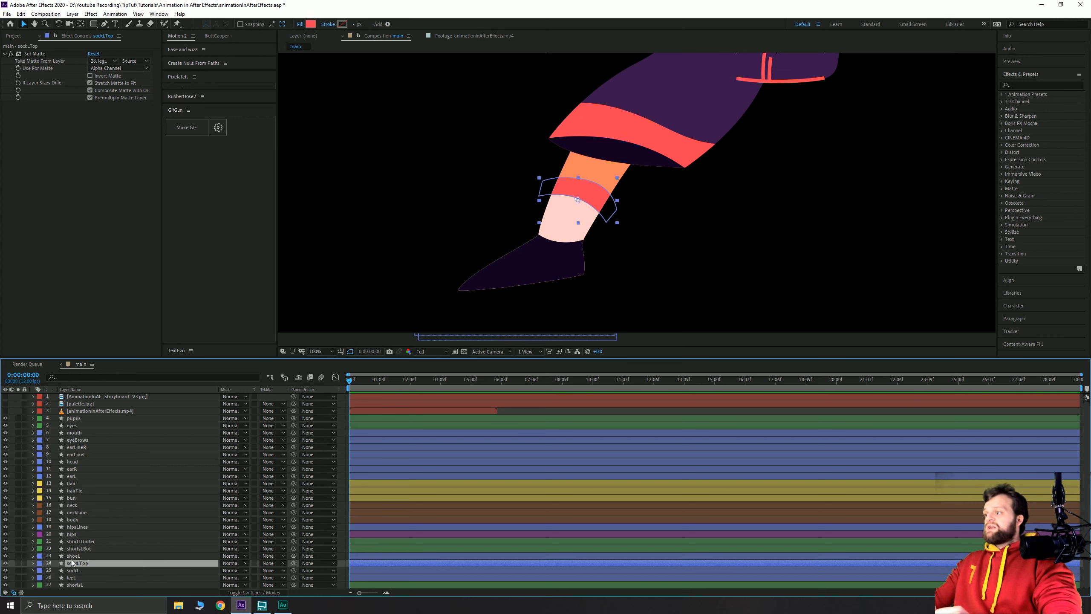
pyautogui.click(74, 555)
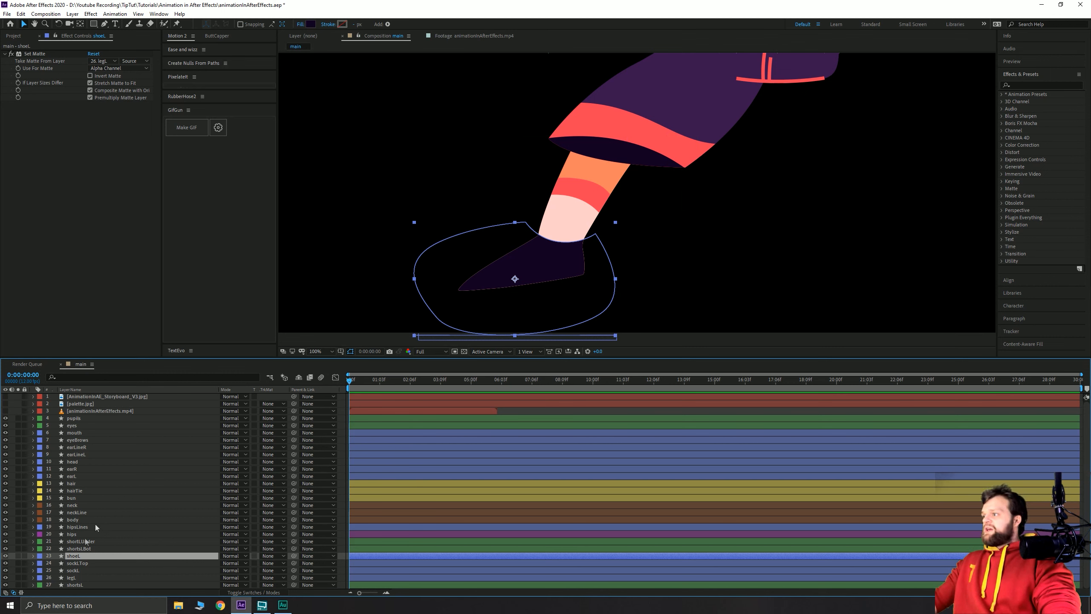
pyautogui.click(80, 548)
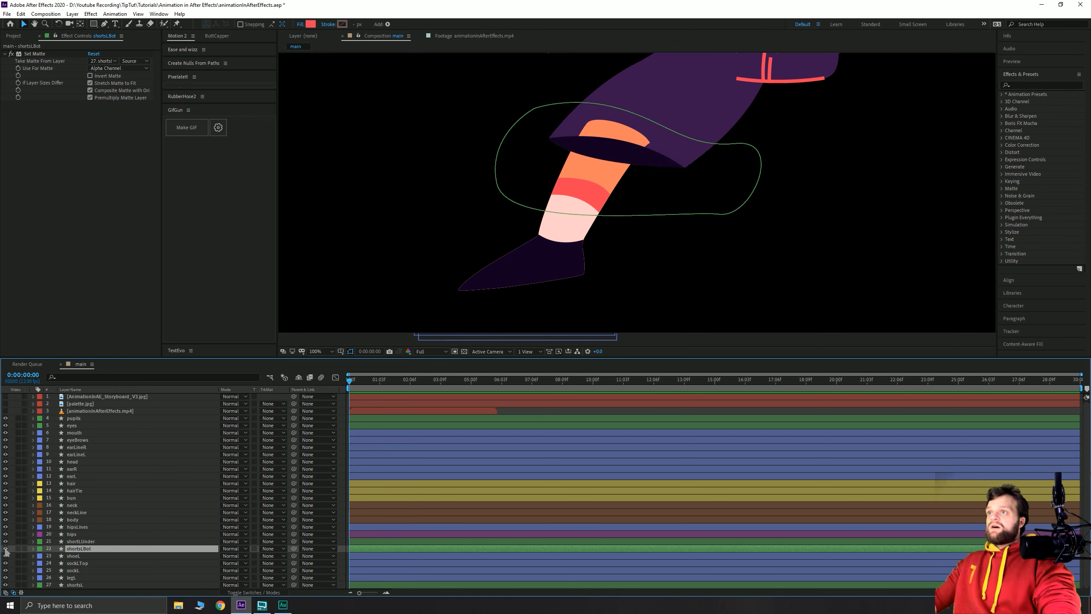
pyautogui.keyDown('ctrl'); pyautogui.click(54, 542); pyautogui.keyUp('ctrl')
pyautogui.click(60, 542)
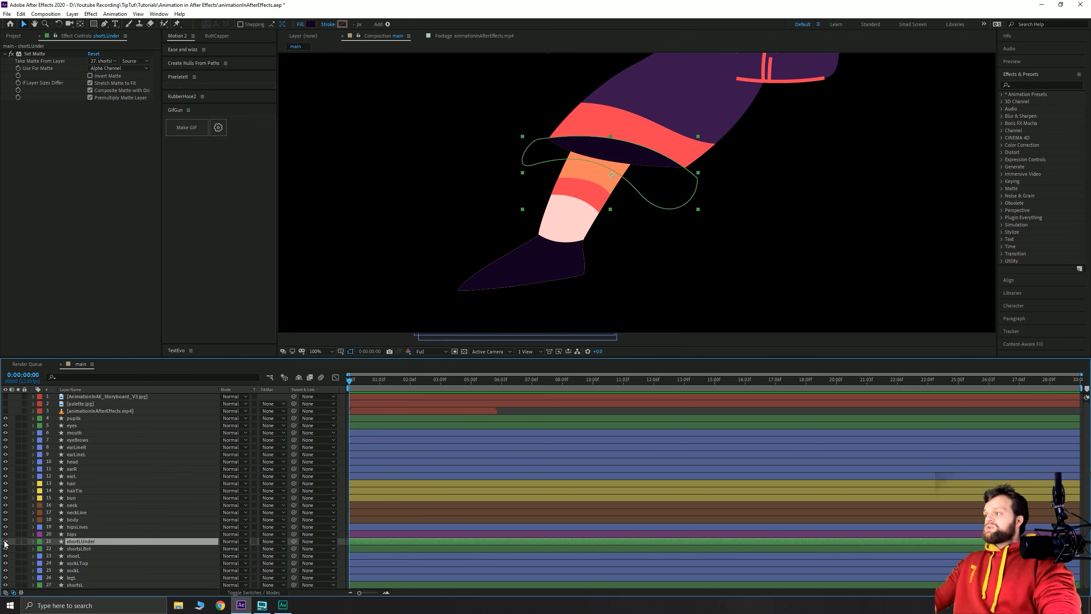
pyautogui.click(5, 541)
pyautogui.click(6, 541)
pyautogui.click(5, 541)
pyautogui.click(6, 541)
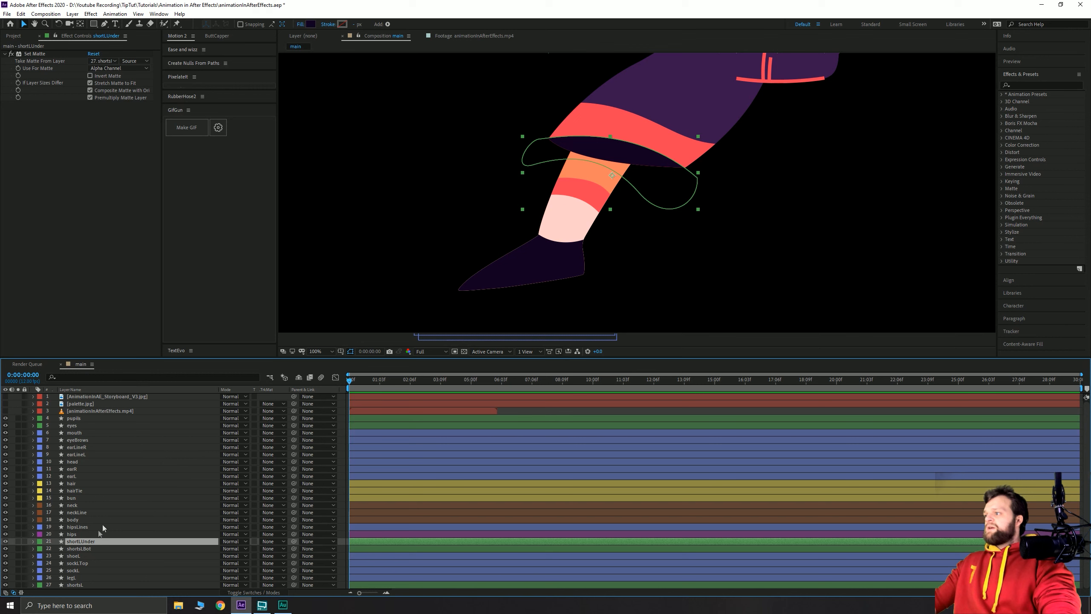
# Duplicate the legL layer and place the copy directly above shortLUnder in the layer stack.
pyautogui.click(68, 578)
pyautogui.hotkey('ctrl', 'd')
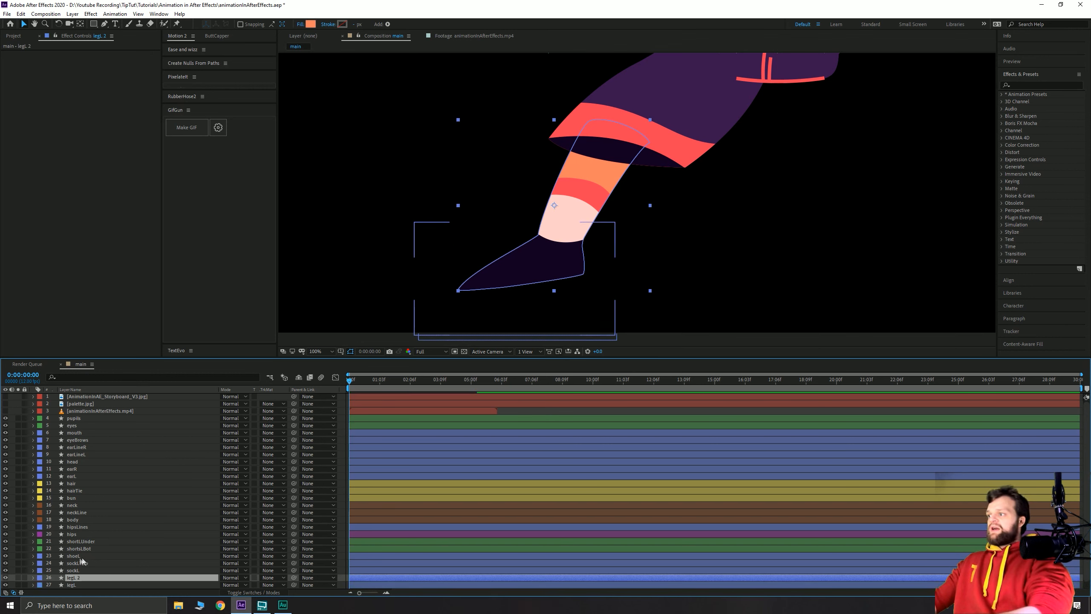
pyautogui.moveTo(76, 578); pyautogui.dragTo(87, 538)
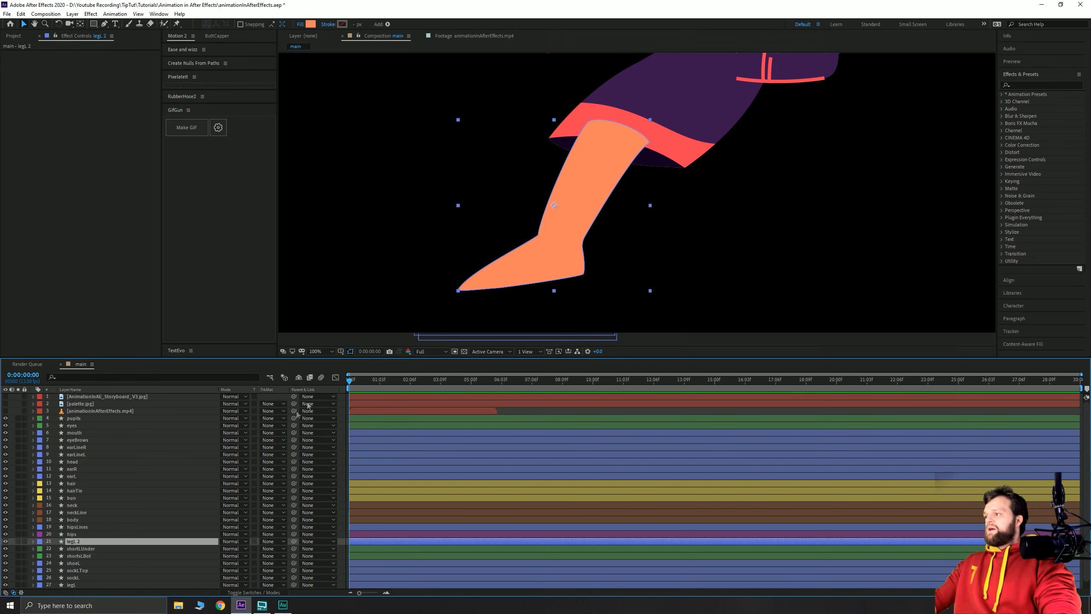
pyautogui.click(356, 174)
pyautogui.moveTo(531, 226); pyautogui.dragTo(498, 220)
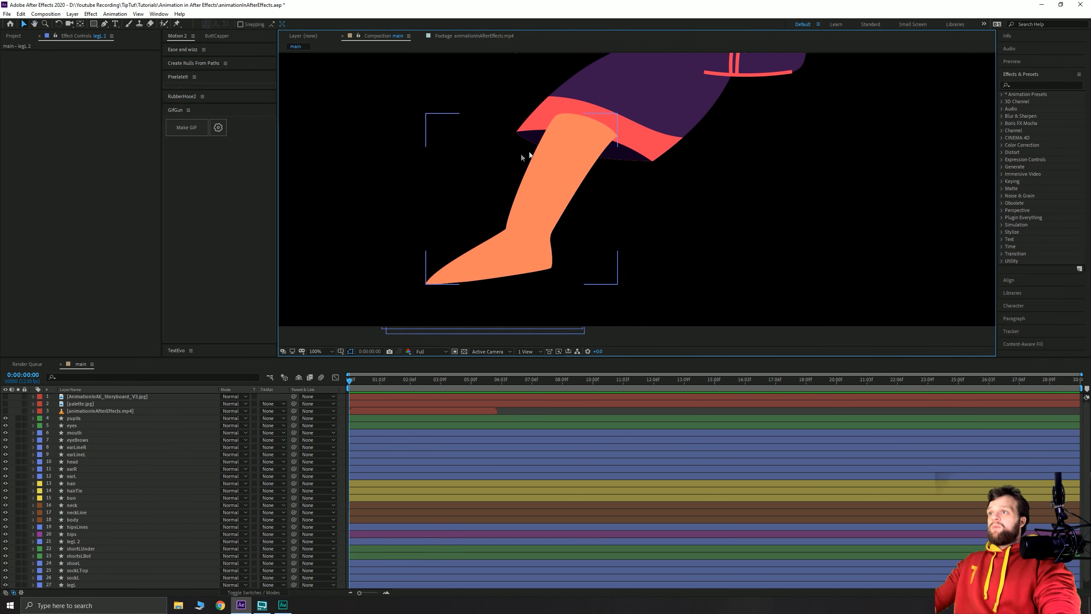
# Rename the duplicated leg layer as legLMask.
pyautogui.click(86, 542)
pyautogui.press('Return')
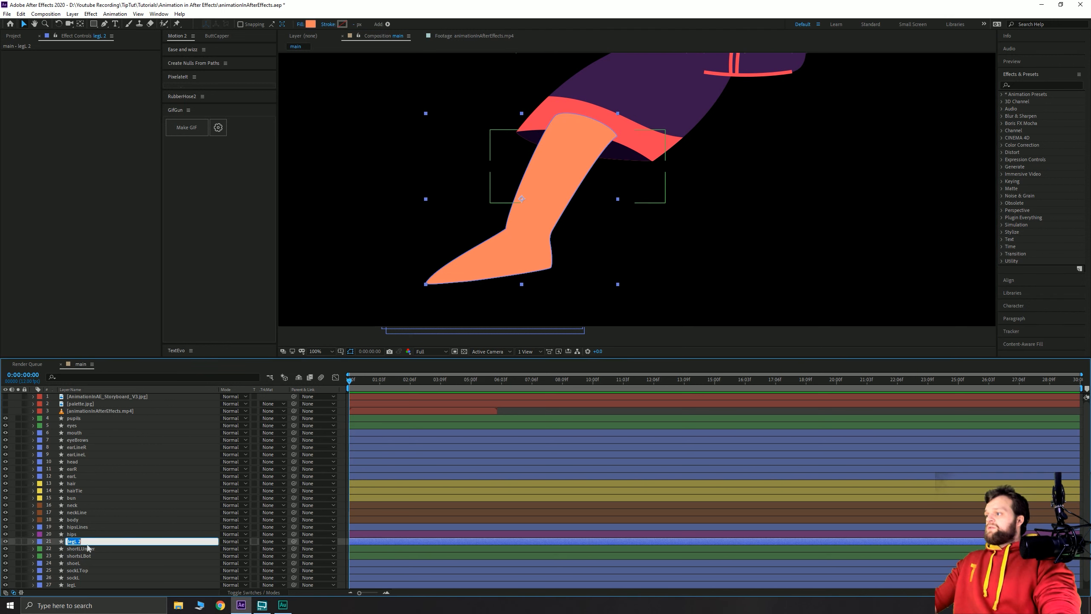
pyautogui.write('legL')
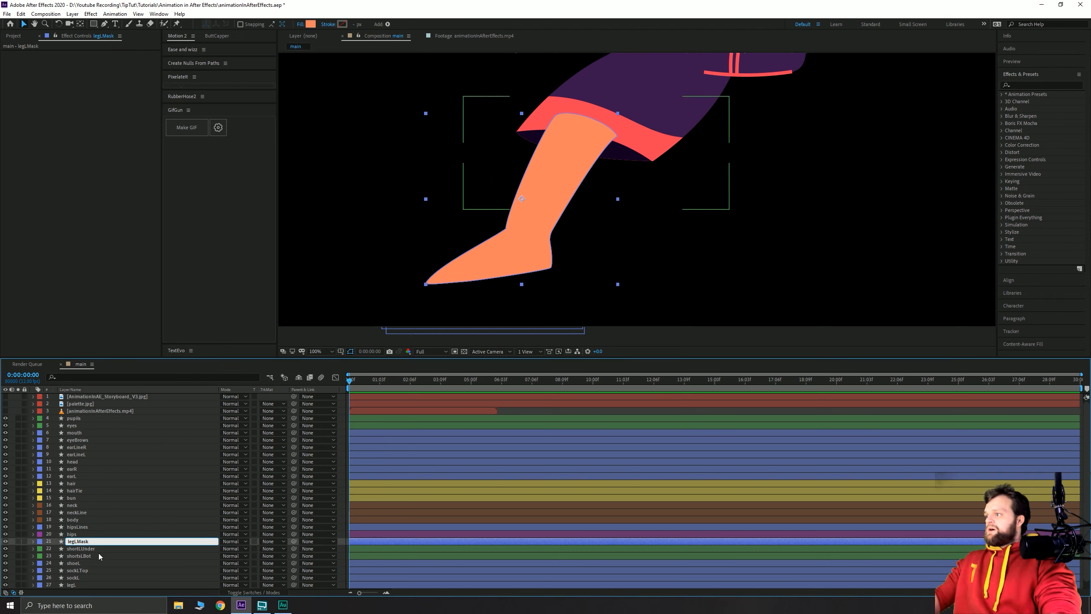
pyautogui.press('Return')
# Apply the Set Matte effect to legLMask, taking the matte from the shortLUnder layer.
pyautogui.hotkey('ctrl', 'space')
pyautogui.write('set m')
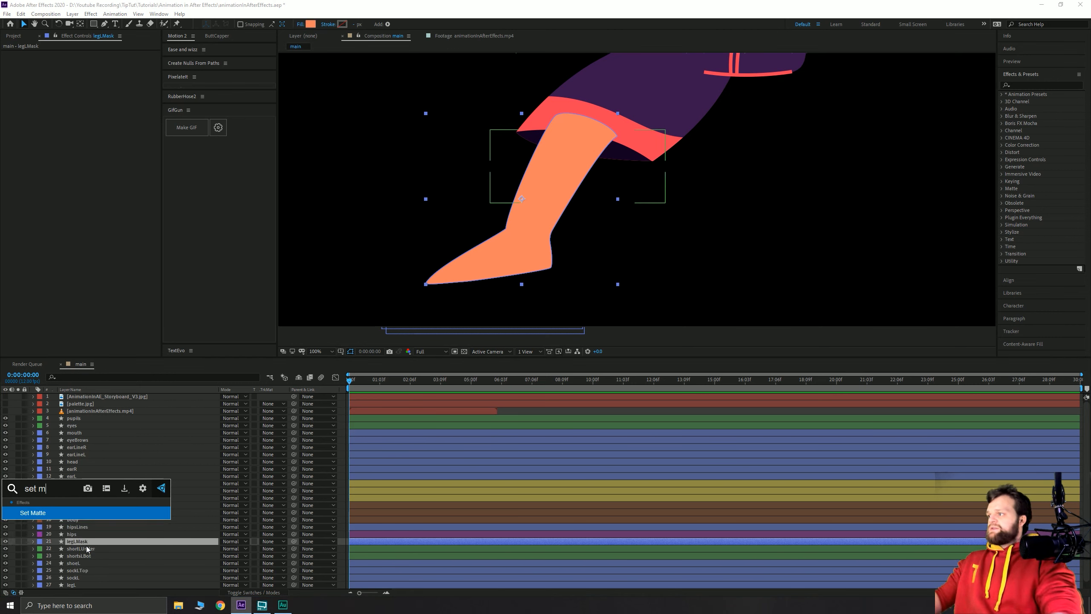
pyautogui.press('Return')
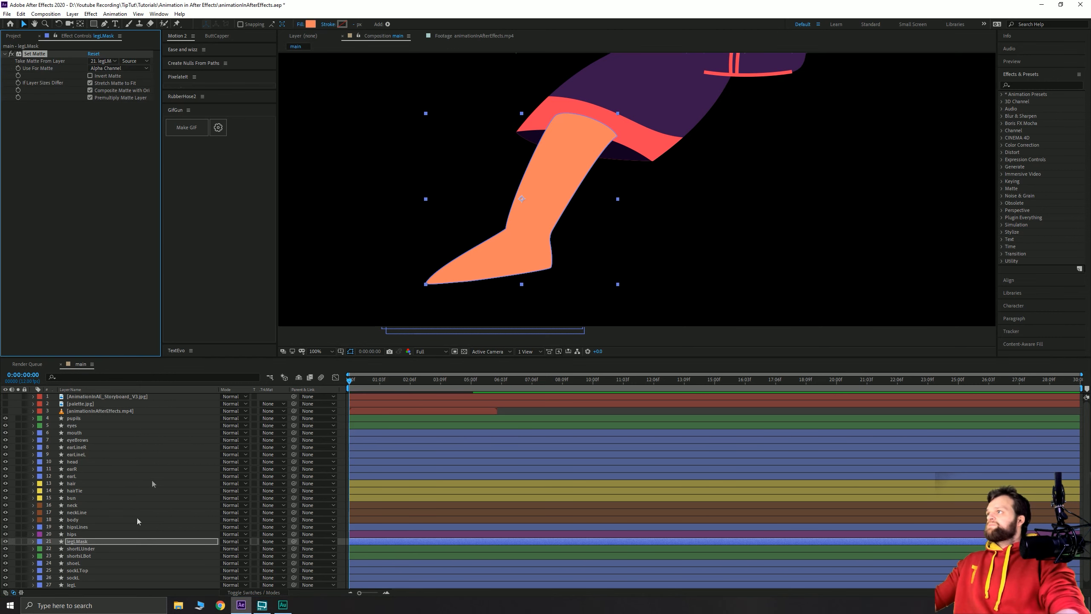
pyautogui.click(106, 65)
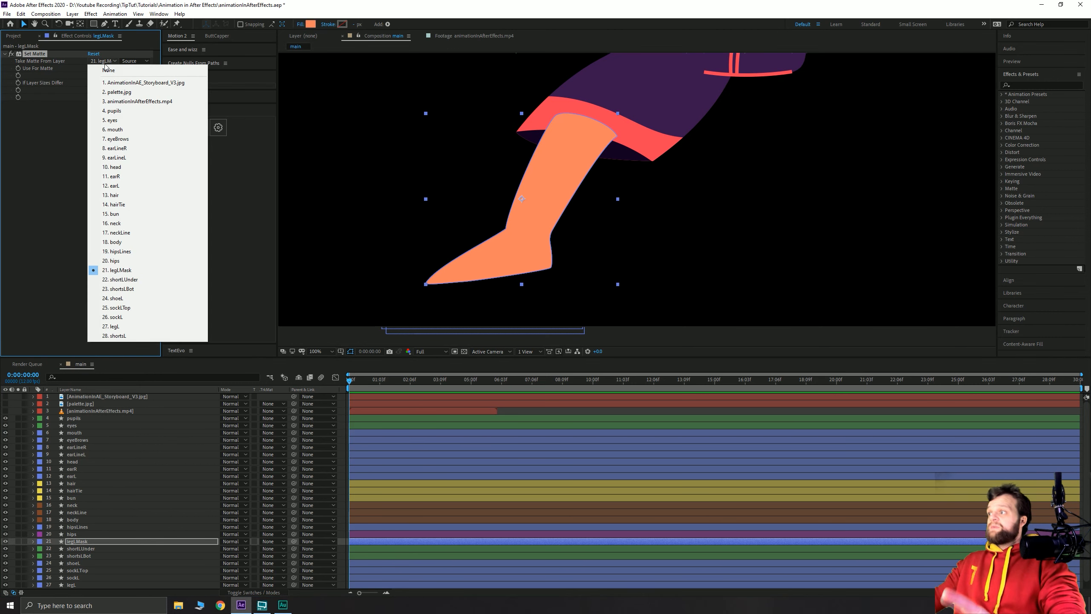
pyautogui.click(128, 280)
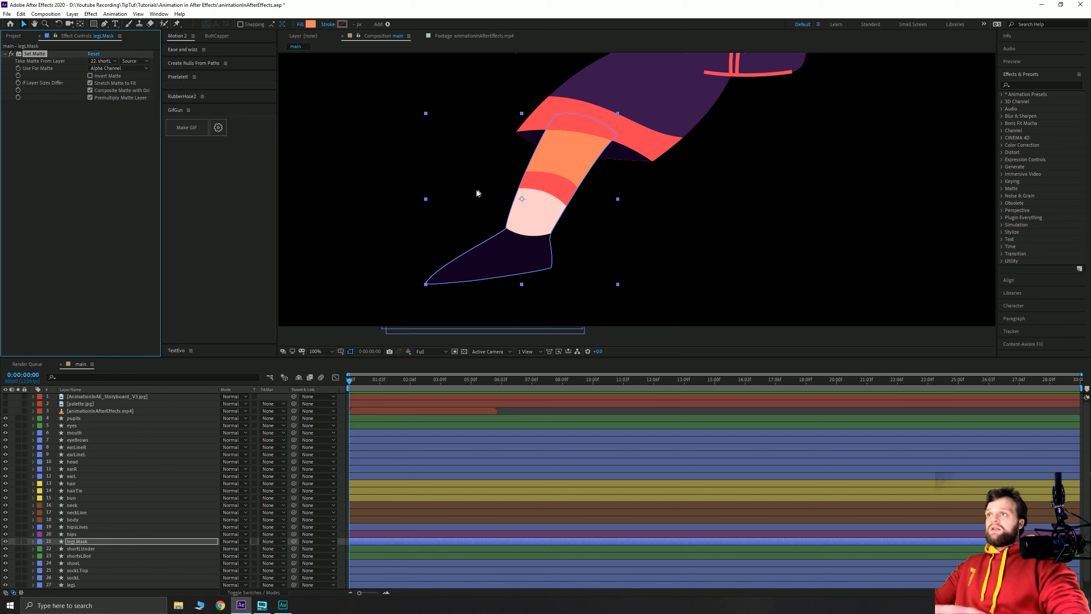
# Delete the extra Shape 2 group from the contents of the legLMask layer.
pyautogui.scroll(-1, 178, 501)
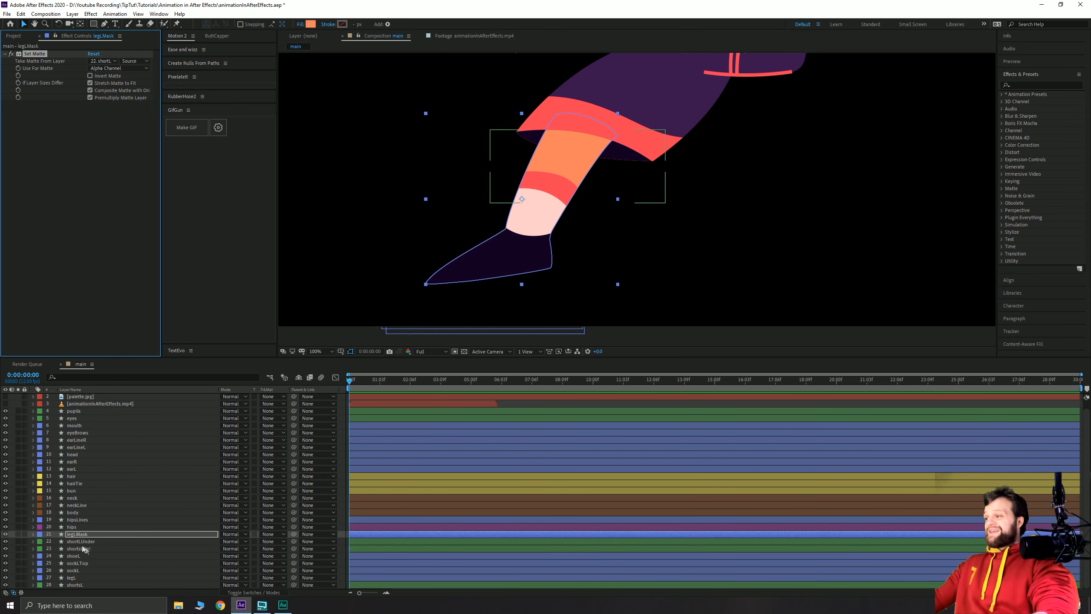
pyautogui.click(33, 534)
pyautogui.scroll(-3, 87, 518)
pyautogui.click(42, 519)
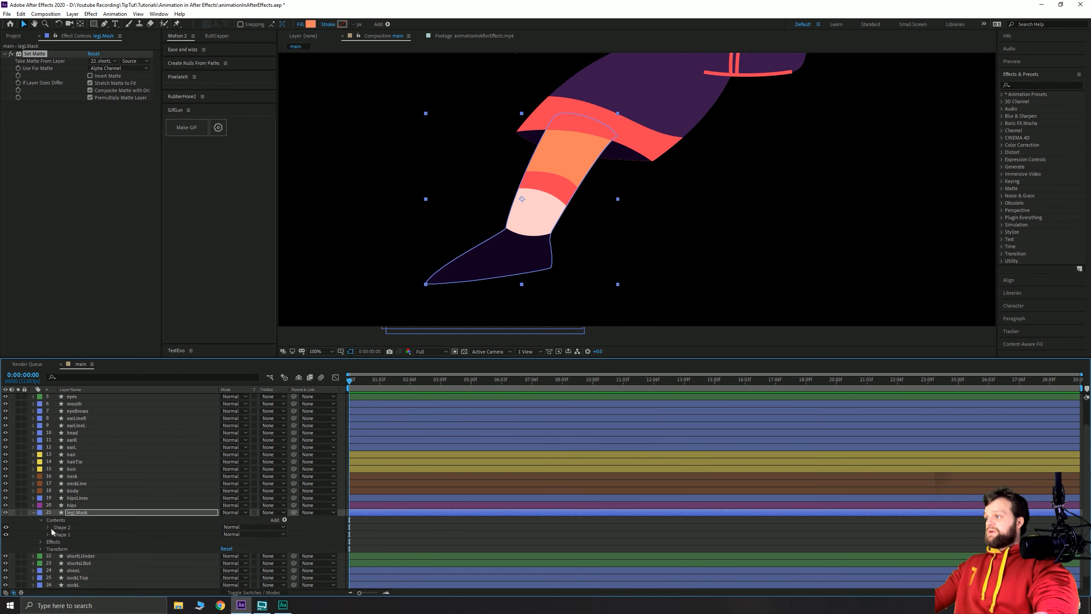
pyautogui.click(57, 527)
pyautogui.click(64, 529)
pyautogui.press('Delete')
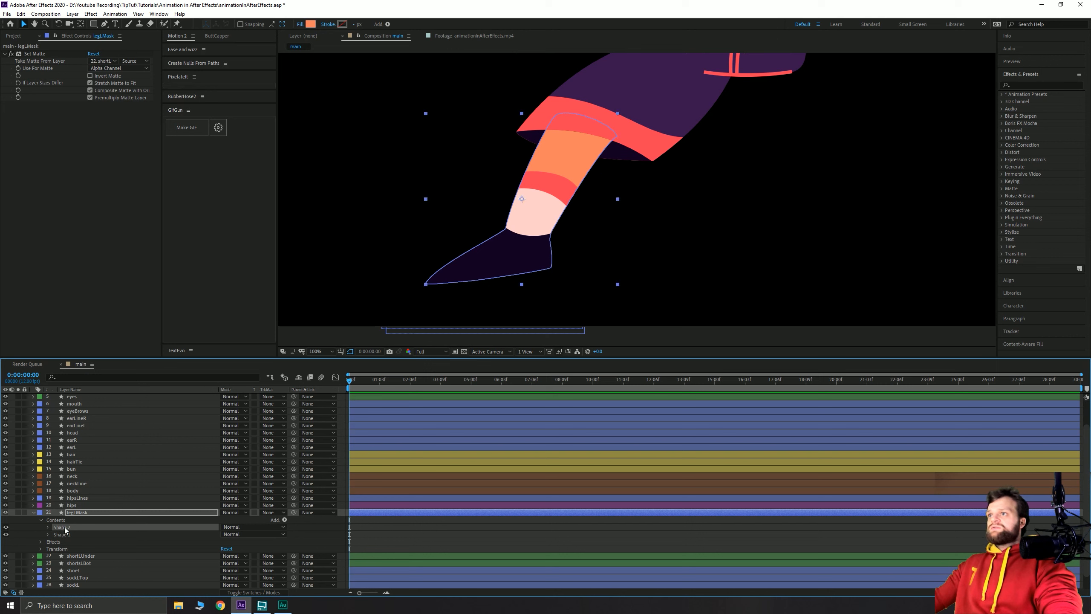
# Add an expression to the Path property of Shape 1, Path 1 in legLMask.
pyautogui.click(62, 529)
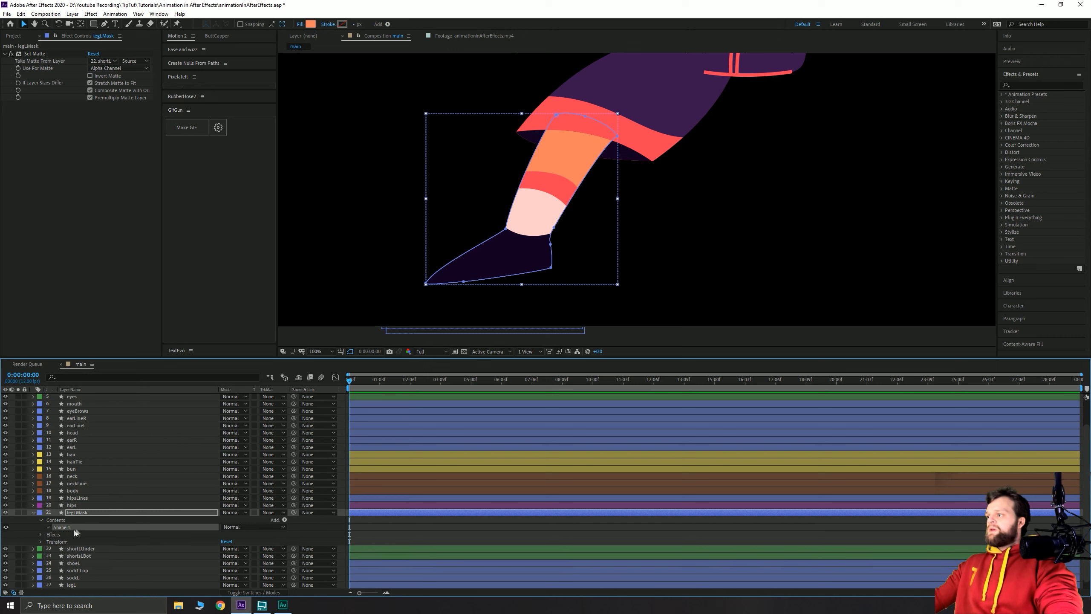
pyautogui.scroll(-1, 68, 546)
pyautogui.click(66, 514)
pyautogui.click(55, 512)
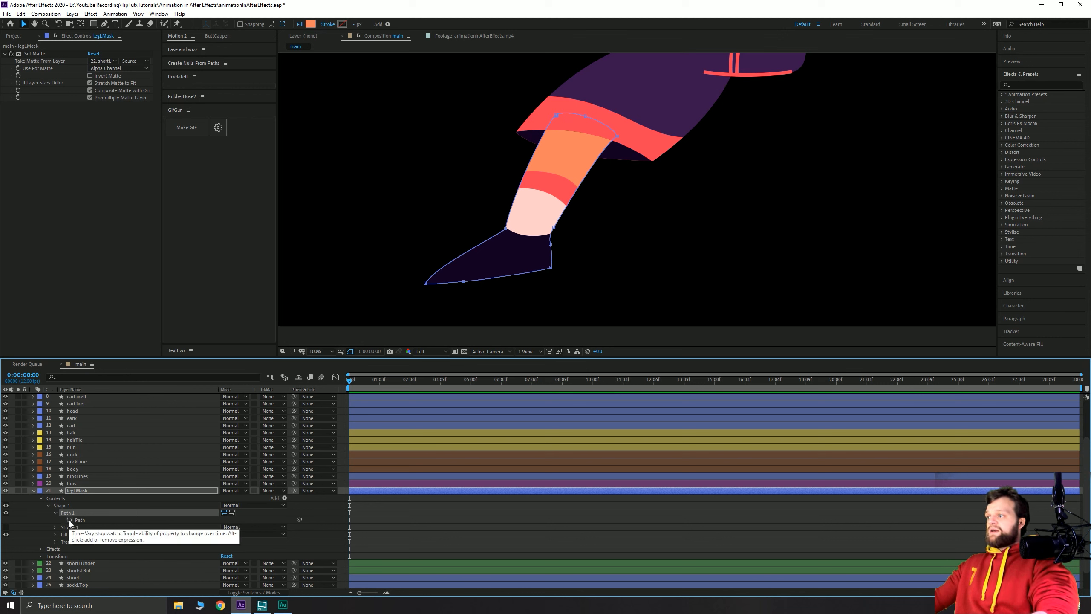
pyautogui.keyDown('alt'); pyautogui.click(69, 520); pyautogui.keyUp('alt')
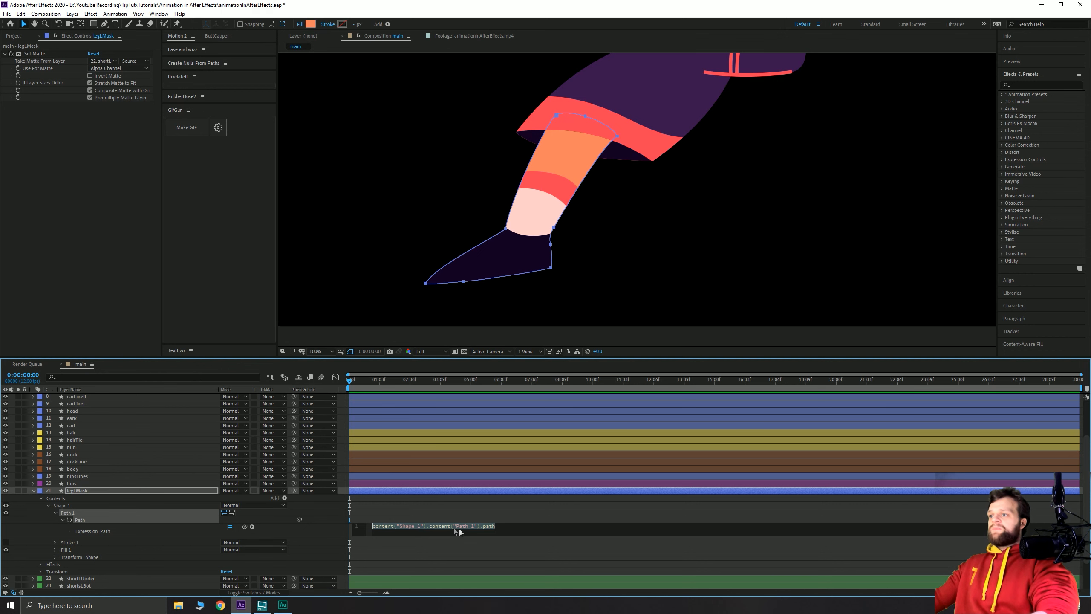
pyautogui.click(496, 510)
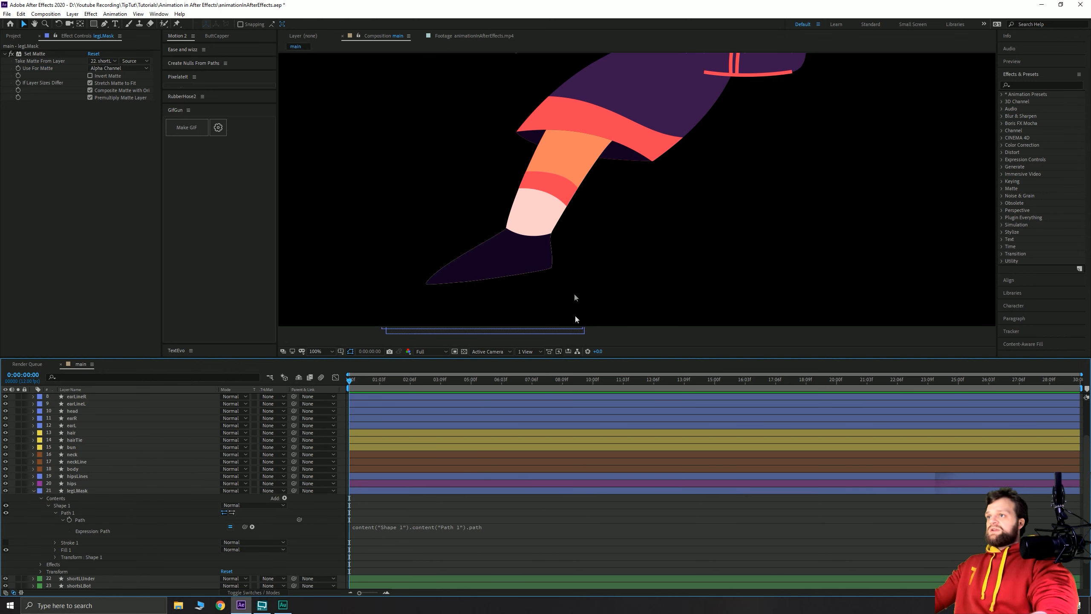
# Link the legLMask path expression to the Shape 1 path of the legL layer and collapse legLMask's properties.
pyautogui.scroll(-2, 112, 529)
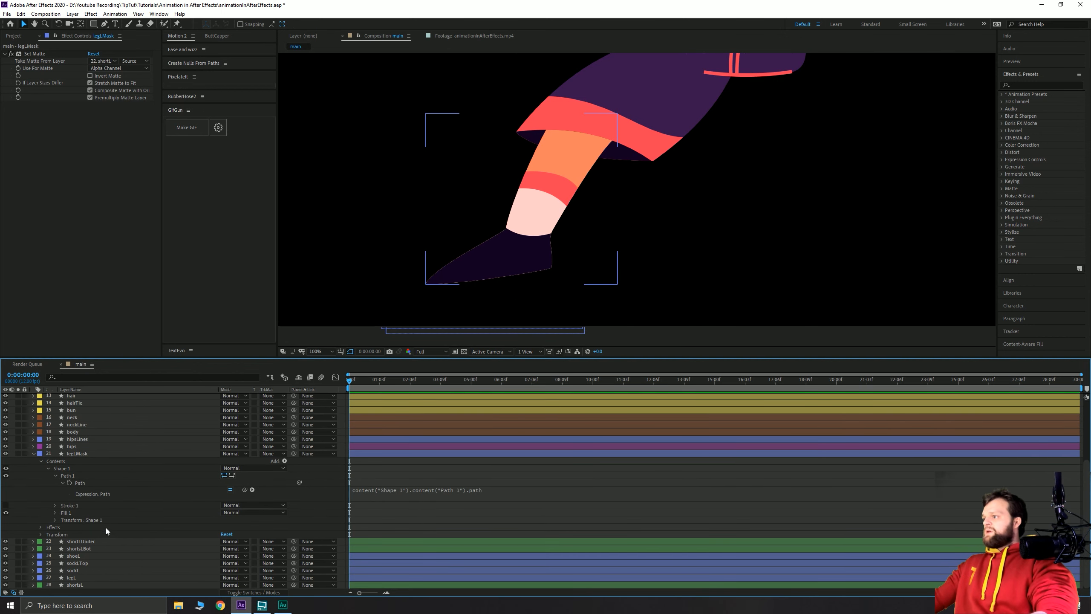
pyautogui.click(34, 577)
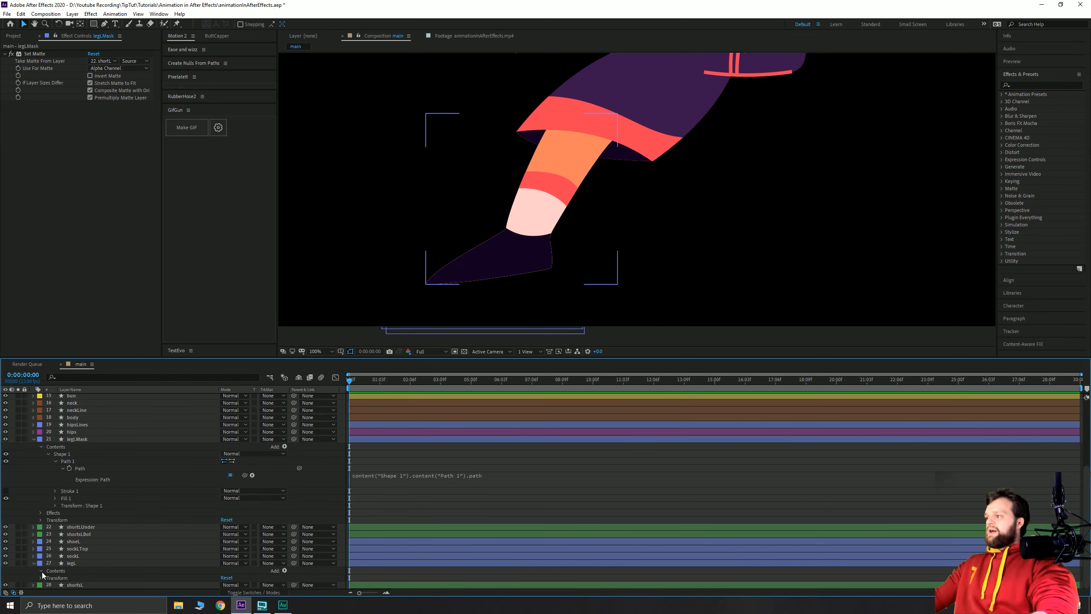
pyautogui.click(42, 572)
pyautogui.click(62, 579)
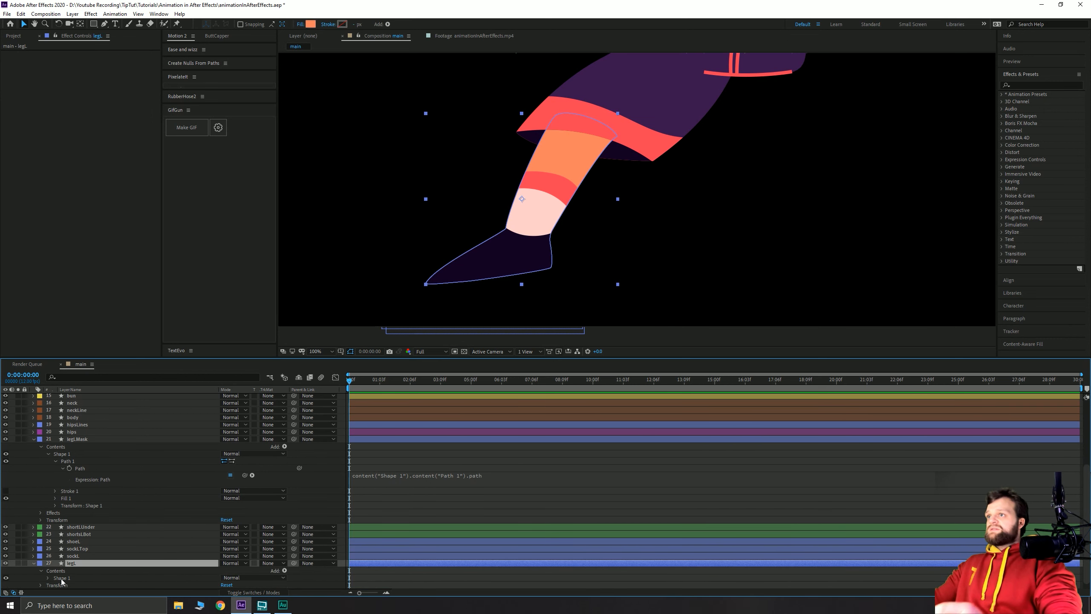
pyautogui.click(47, 577)
pyautogui.click(56, 552)
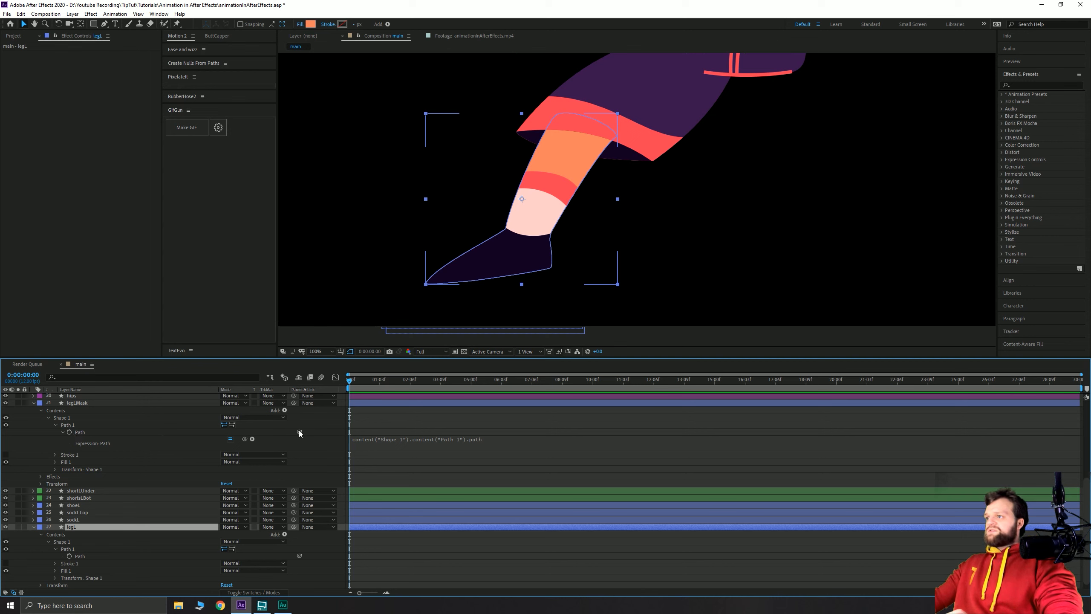
pyautogui.moveTo(299, 432); pyautogui.dragTo(77, 558)
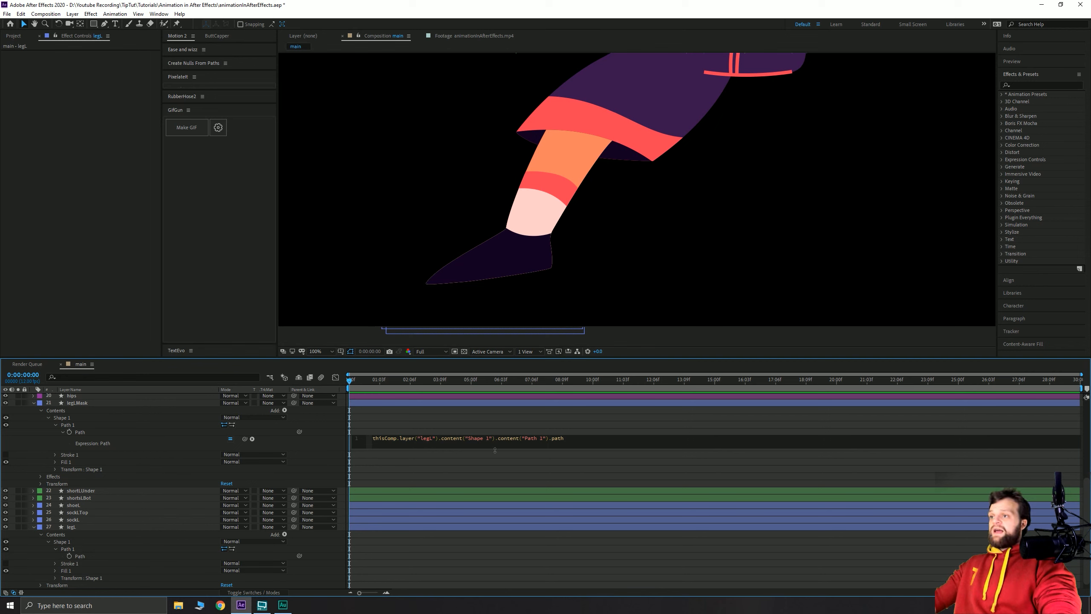
pyautogui.click(508, 462)
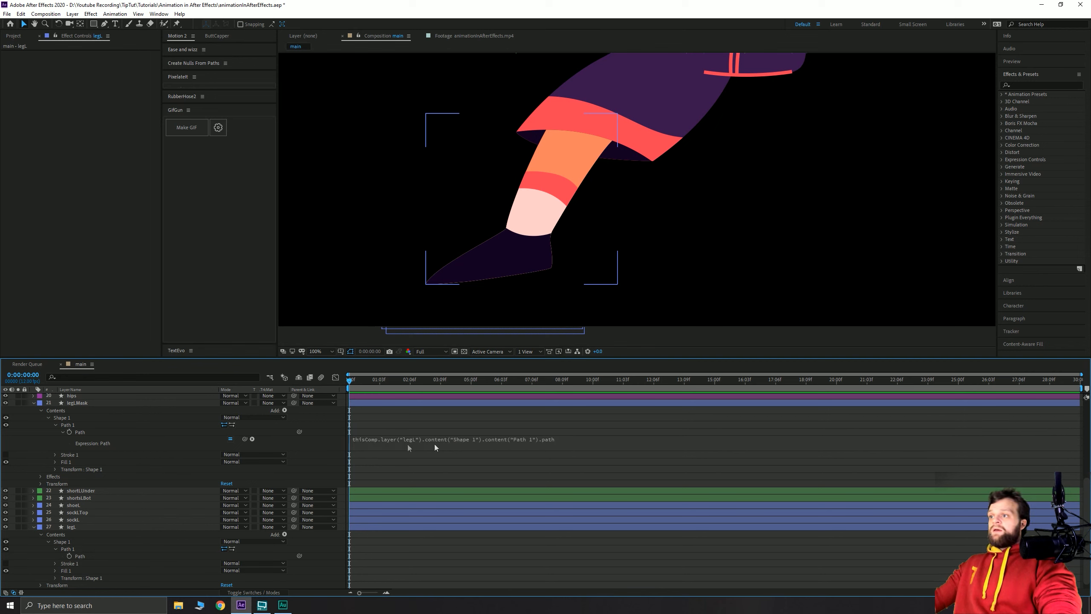
pyautogui.click(84, 404)
pyautogui.press('u')
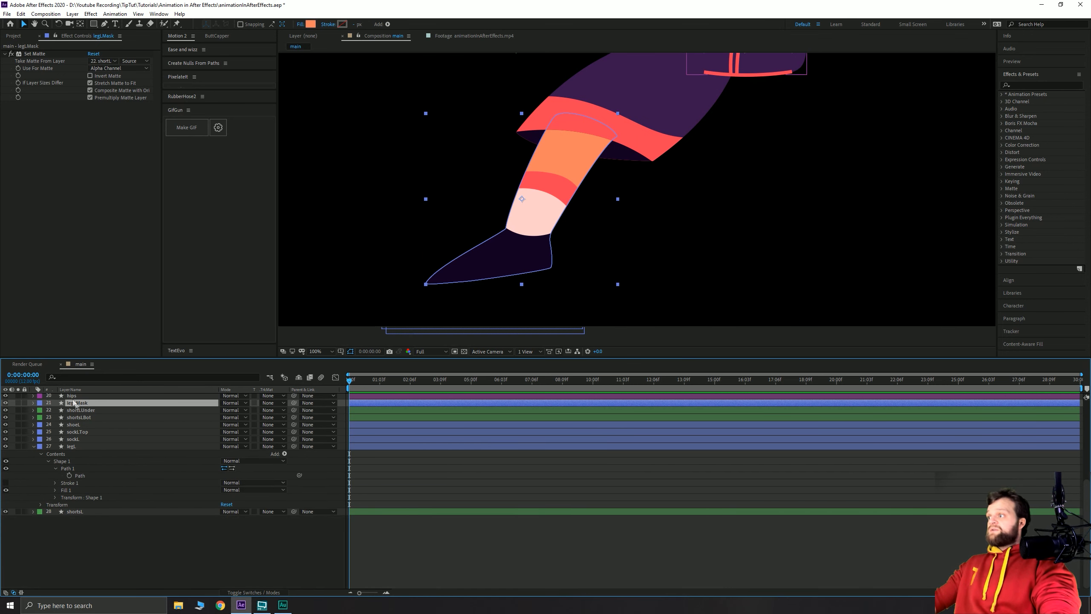
# Try shifting the whole legL path to test its link with legLMask, and undo the shift.
pyautogui.click(78, 447)
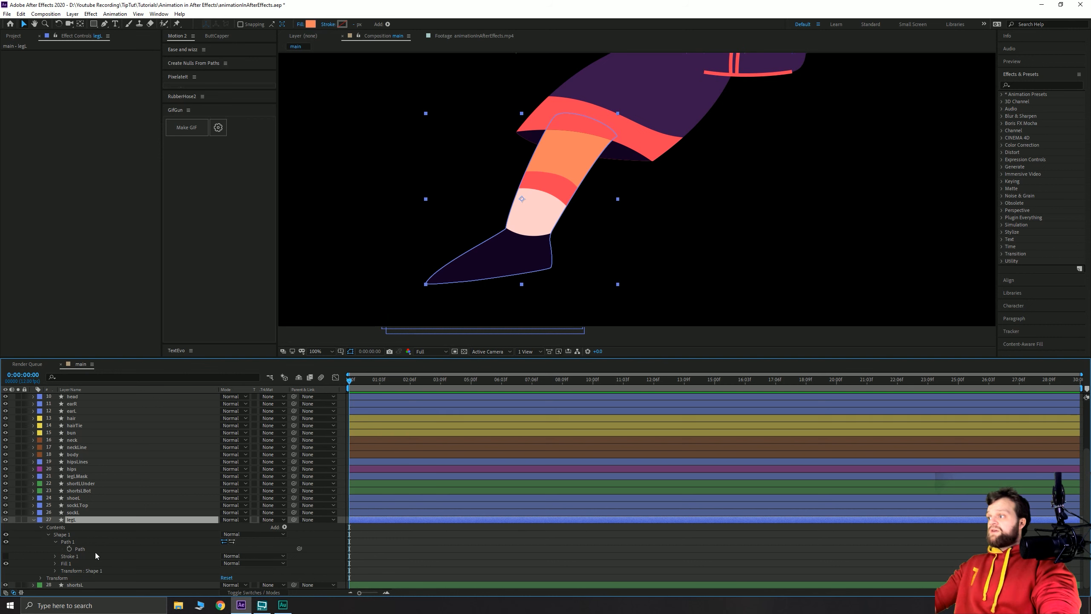
pyautogui.click(79, 549)
pyautogui.click(104, 23)
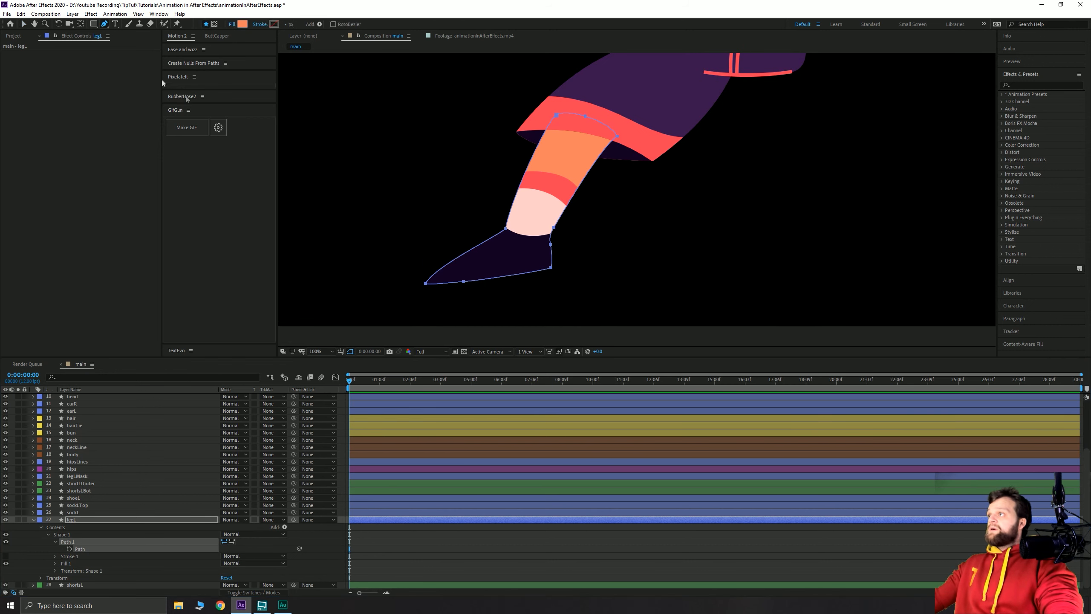
pyautogui.press('space')
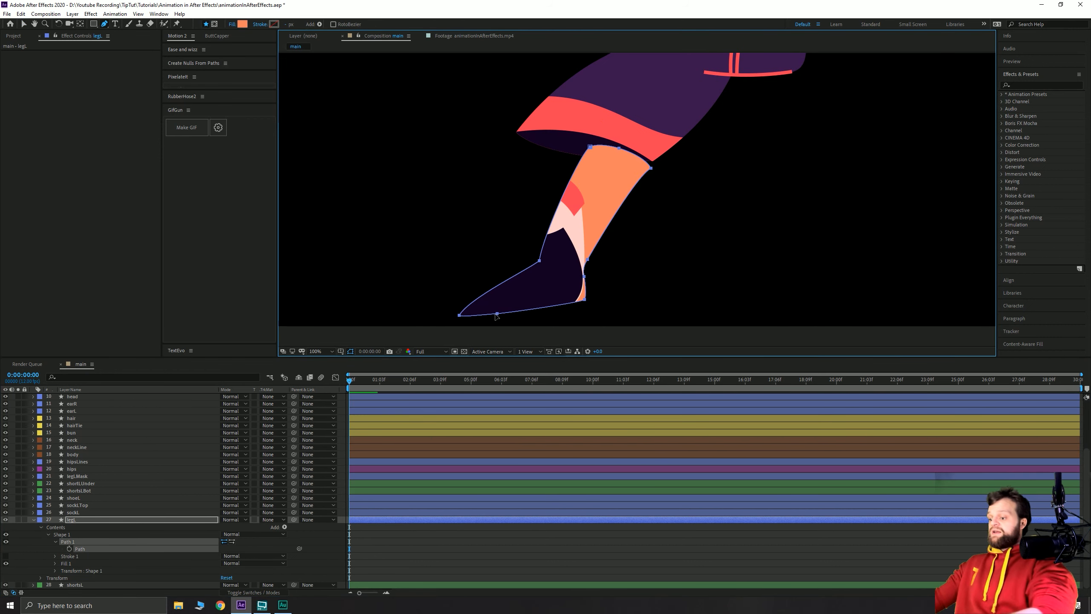
pyautogui.press('space')
pyautogui.click(501, 273)
pyautogui.moveTo(506, 278)
pyautogui.mouseDown()
pyautogui.moveTo(521, 310)
pyautogui.moveTo(579, 300)
pyautogui.moveTo(629, 176)
pyautogui.moveTo(665, 155)
pyautogui.moveTo(590, 318)
pyautogui.moveTo(556, 263)
pyautogui.moveTo(500, 287)
pyautogui.moveTo(515, 297)
pyautogui.mouseUp()
pyautogui.hotkey('ctrl', 'z')
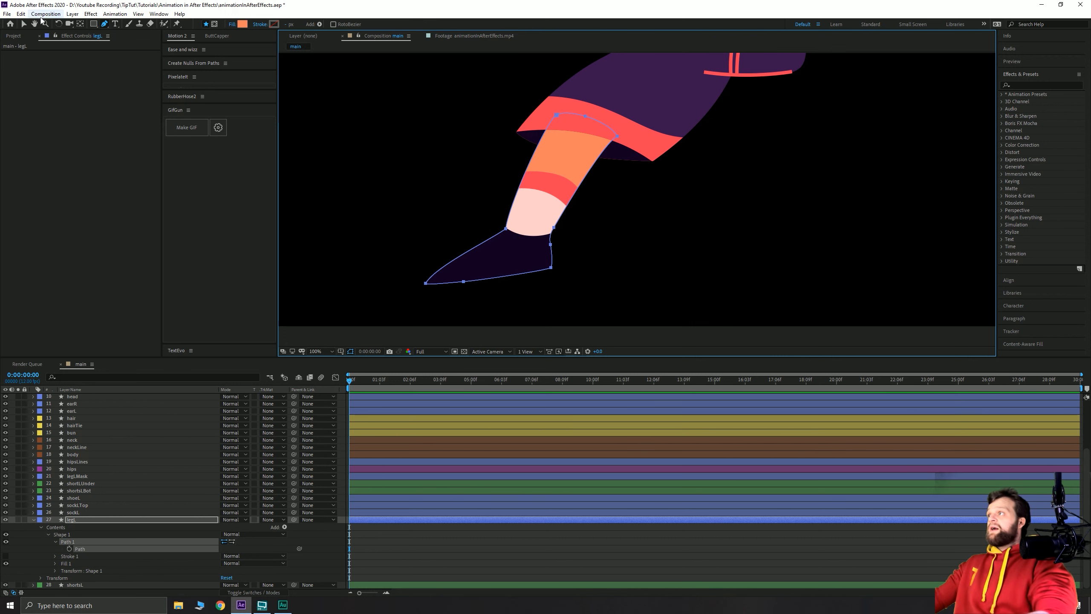
pyautogui.press('v')
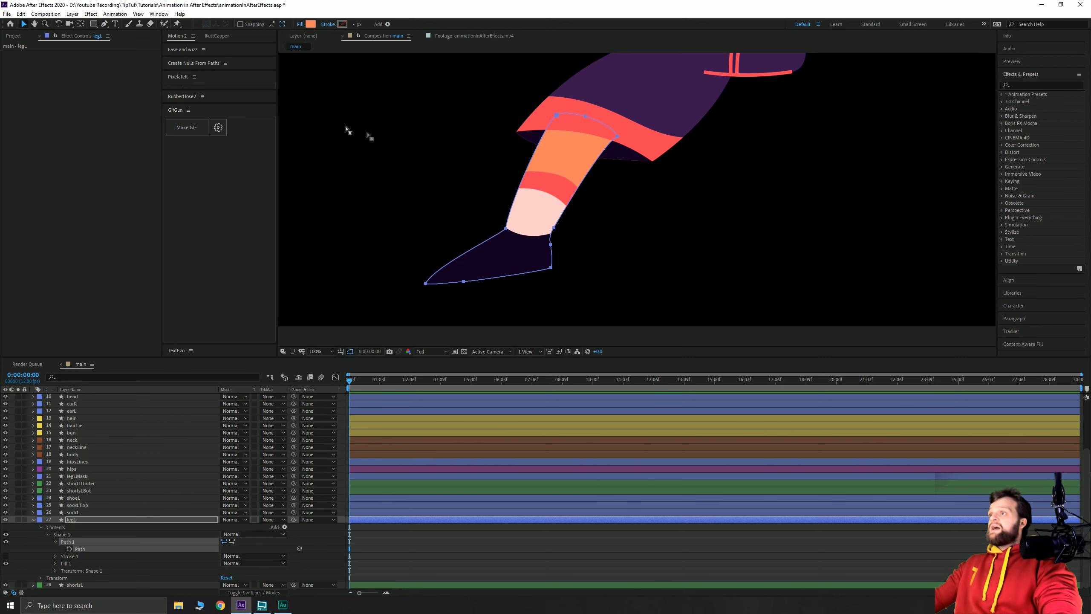
# Deselect the leg path and collapse the properties of the legL layer.
pyautogui.click(377, 165)
pyautogui.click(377, 165)
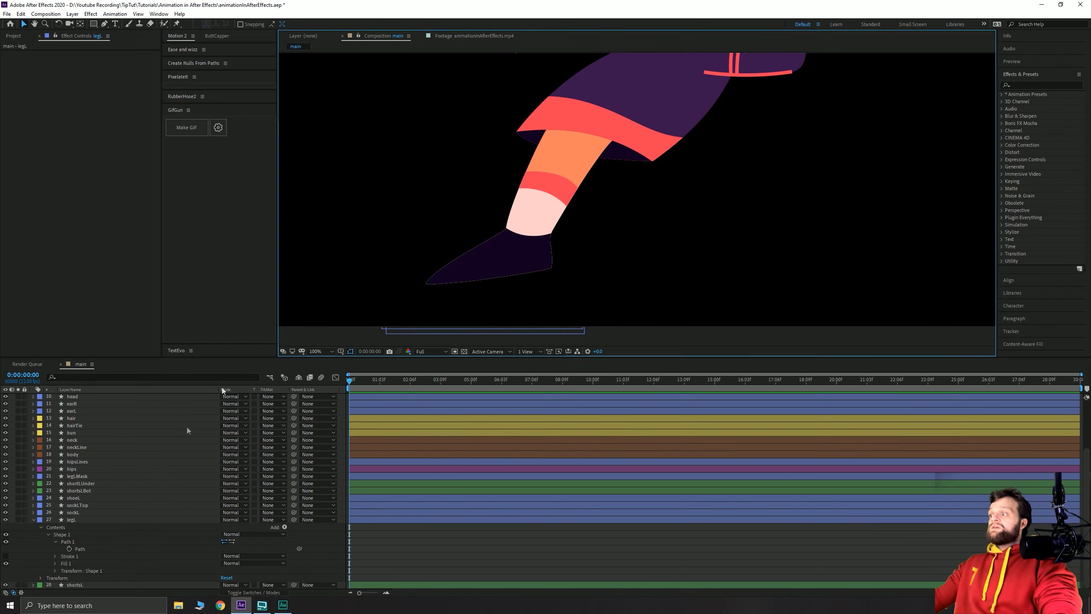
pyautogui.click(34, 520)
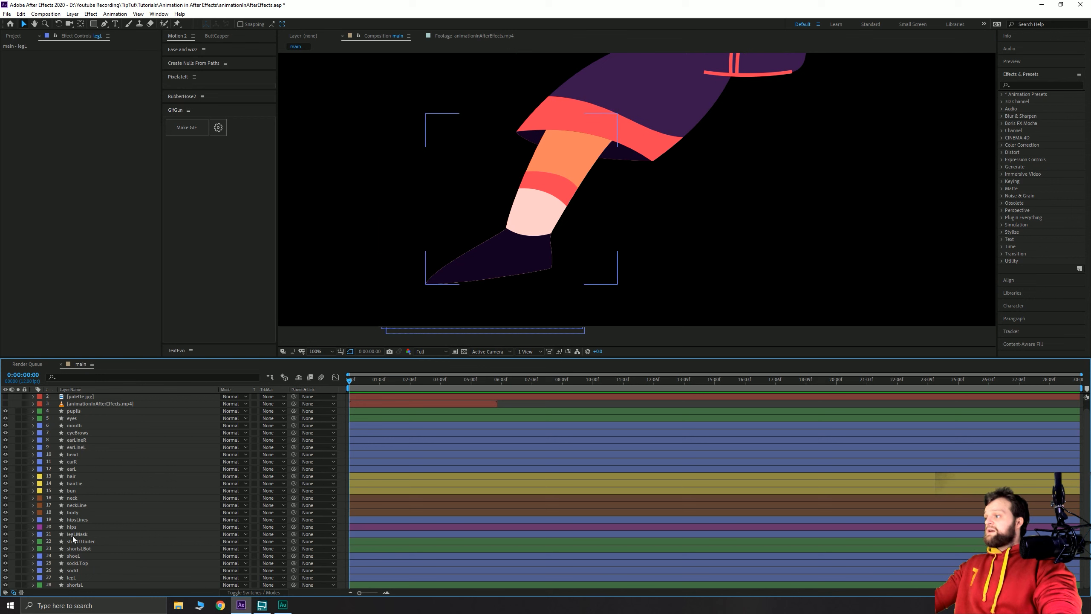
# Show the layer switches, mark legLMask as shy to try hiding it from the layer list, and bring it back.
pyautogui.click(68, 534)
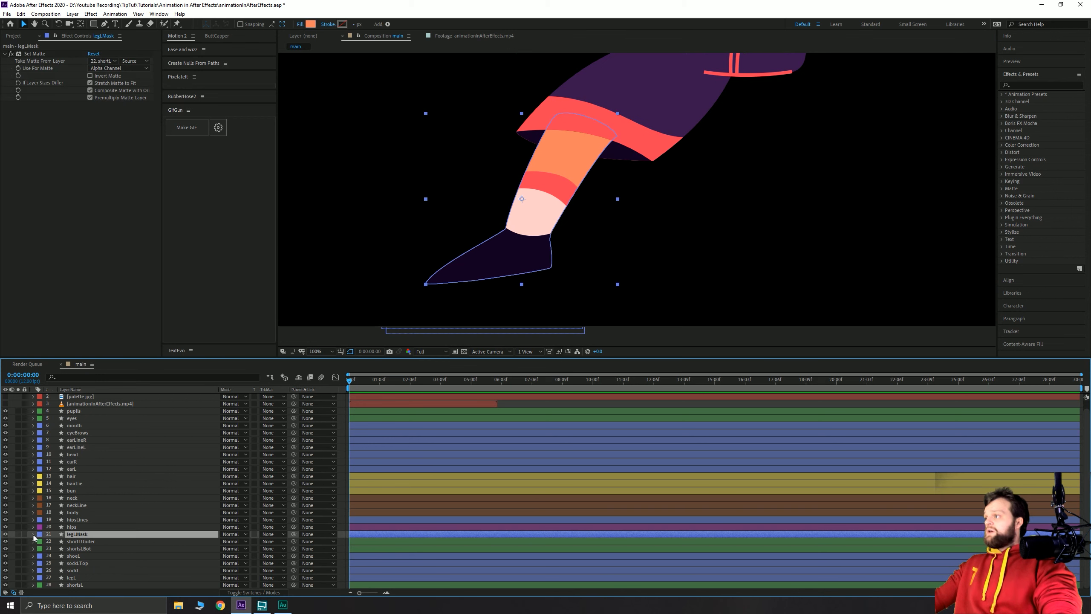
pyautogui.click(247, 593)
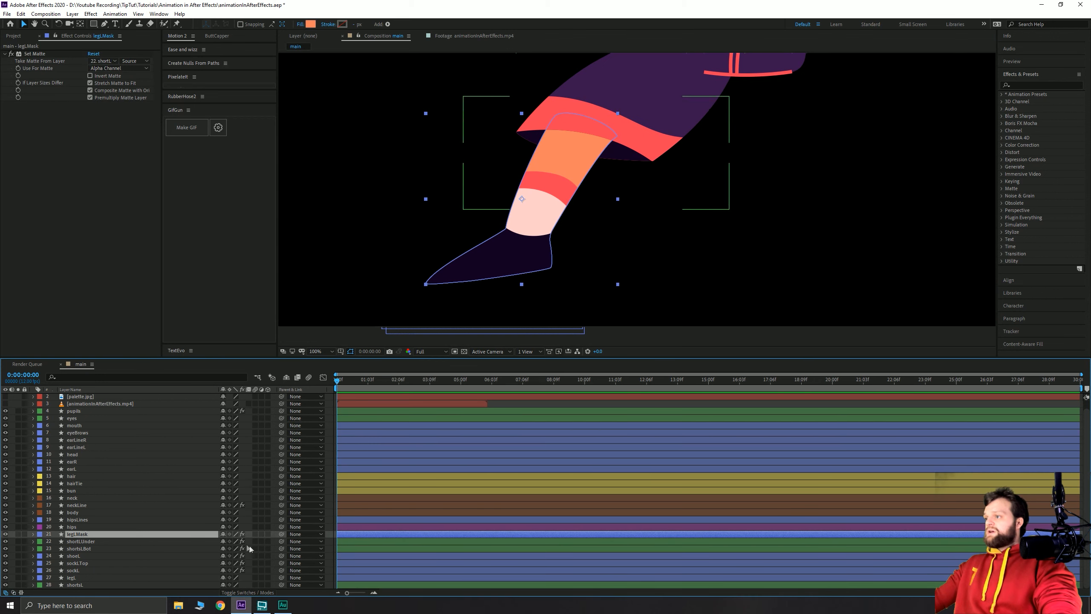
pyautogui.click(287, 377)
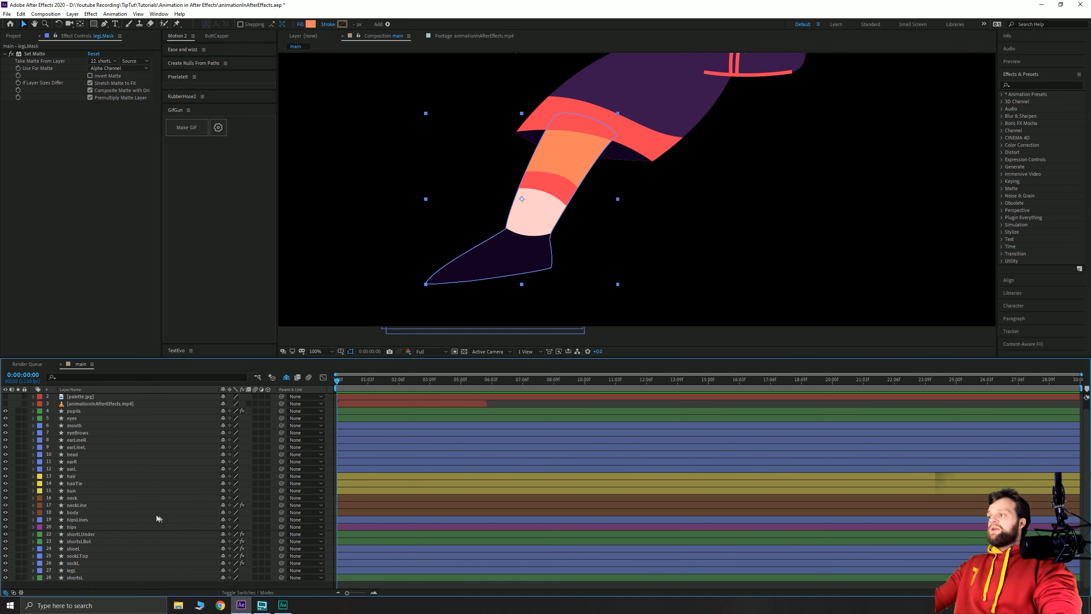
pyautogui.click(286, 377)
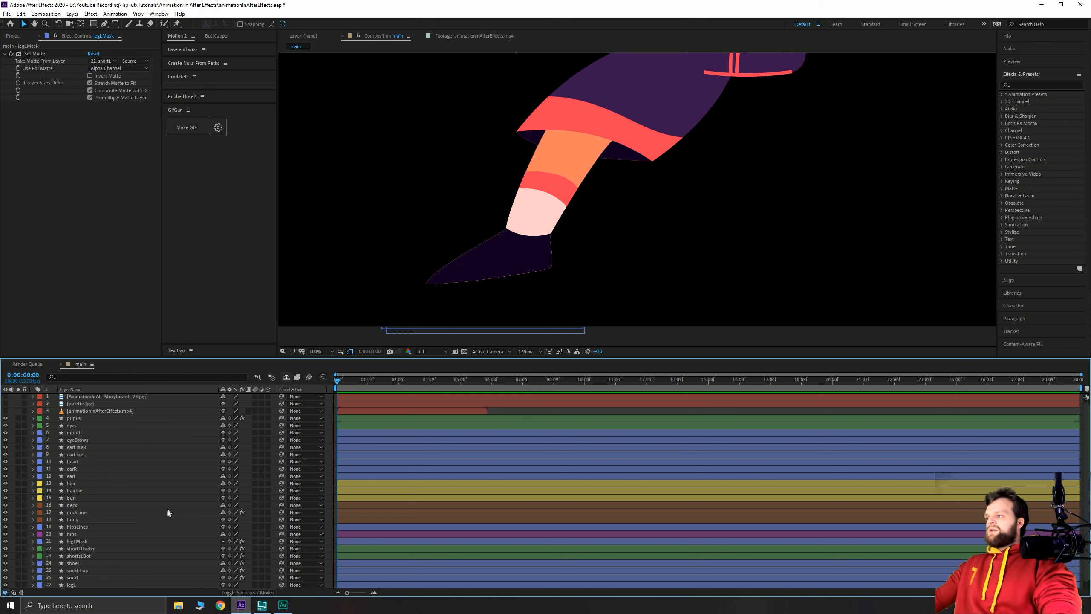
pyautogui.click(111, 535)
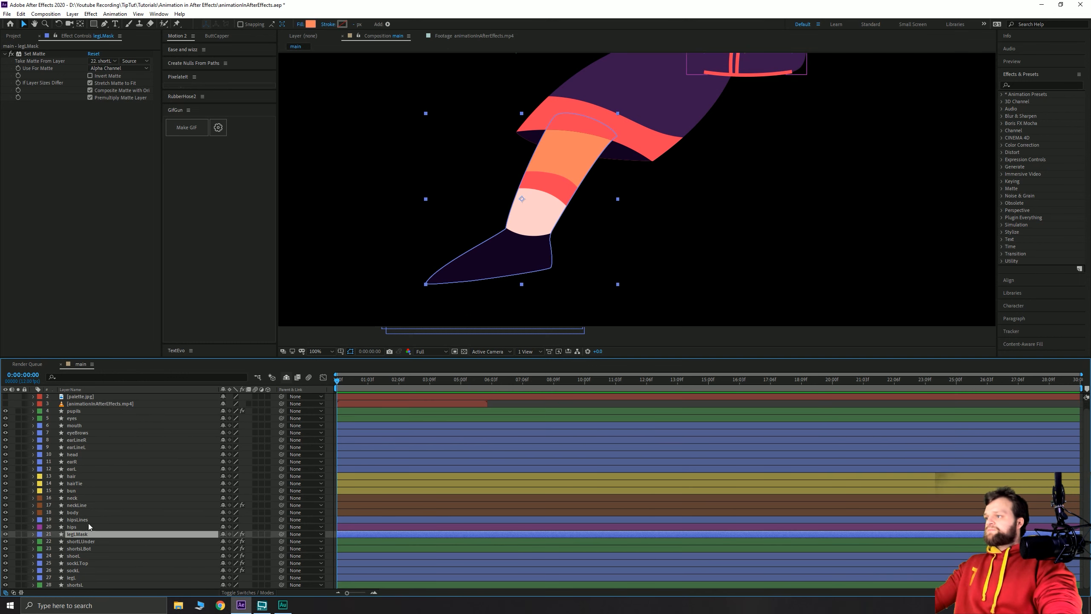
# Set the label colour of all layers from legLMask through legL to Peach.
pyautogui.click(73, 579)
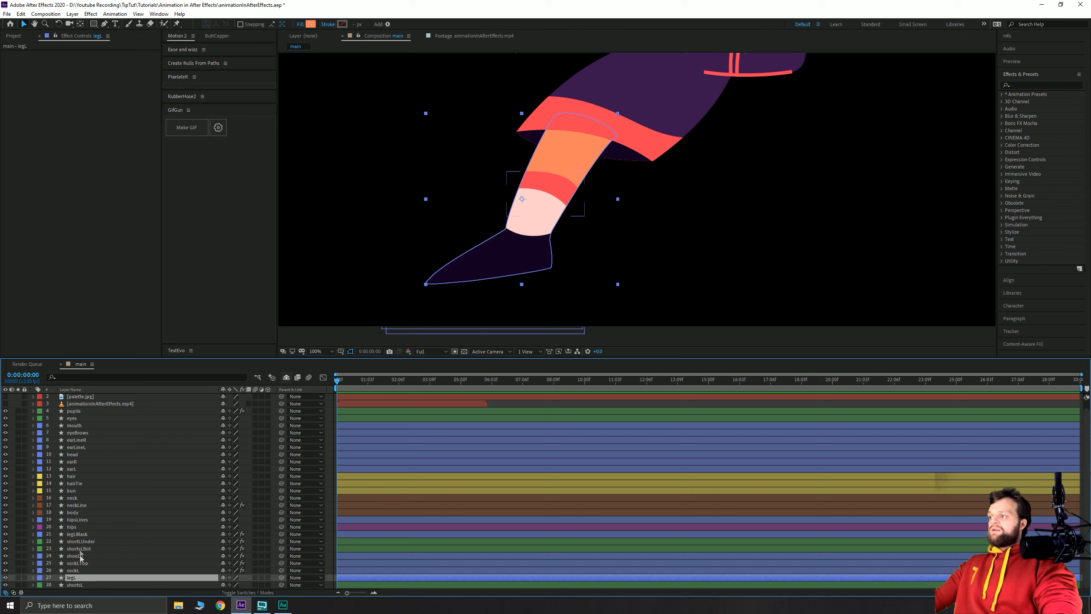
pyautogui.keyDown('shift'); pyautogui.click(73, 534); pyautogui.keyUp('shift')
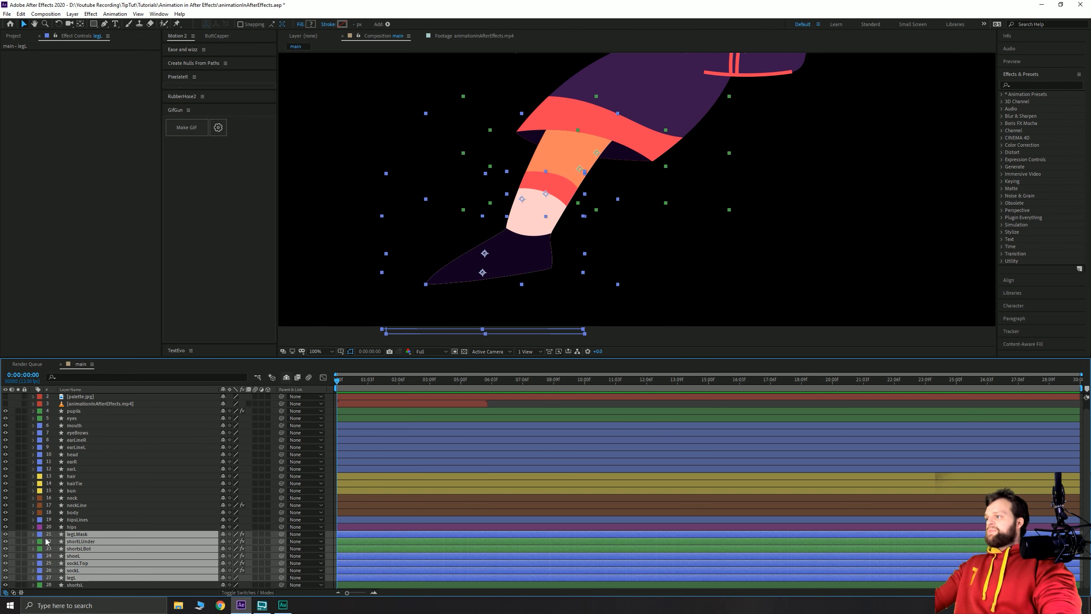
pyautogui.click(40, 535)
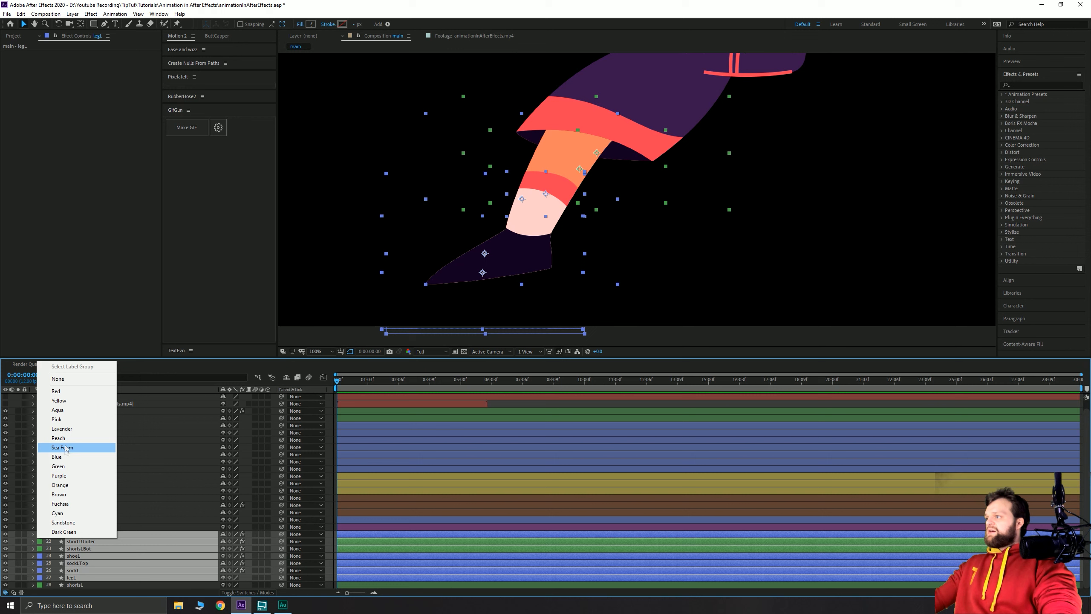
pyautogui.click(60, 466)
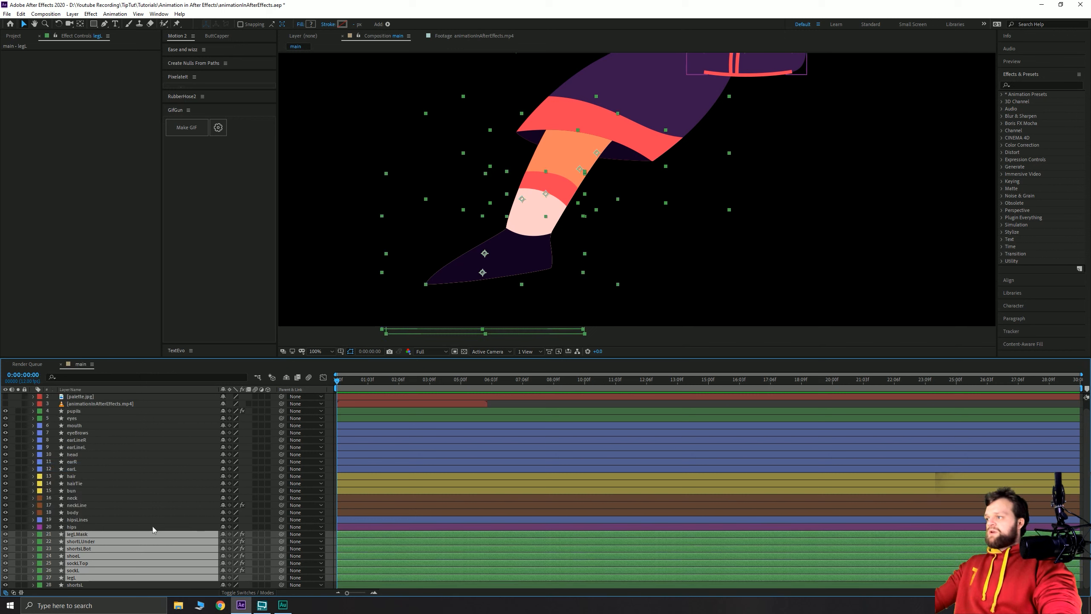
pyautogui.click(39, 535)
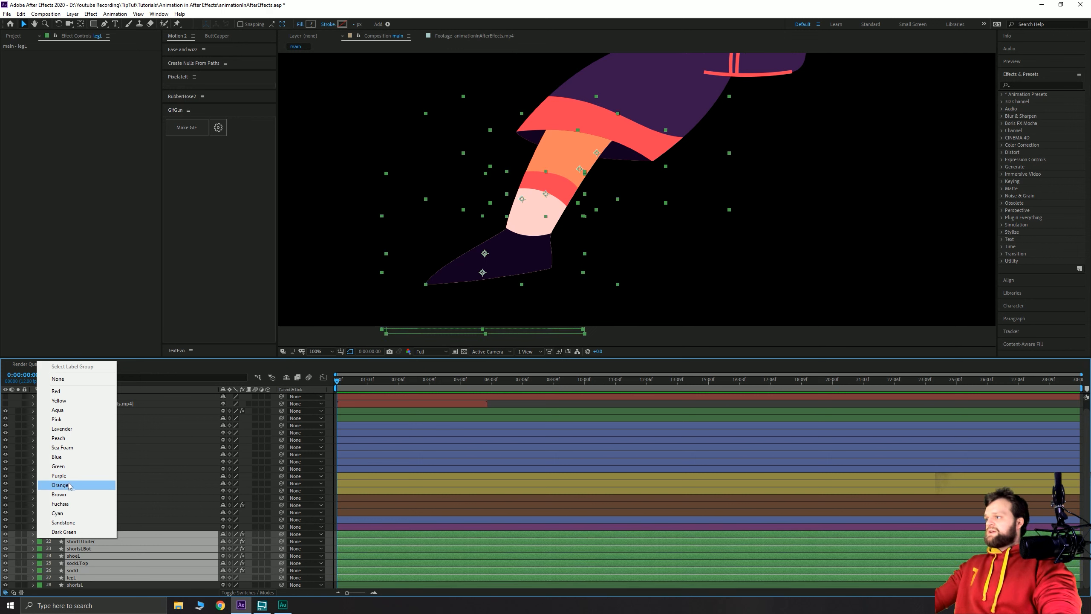
pyautogui.click(59, 438)
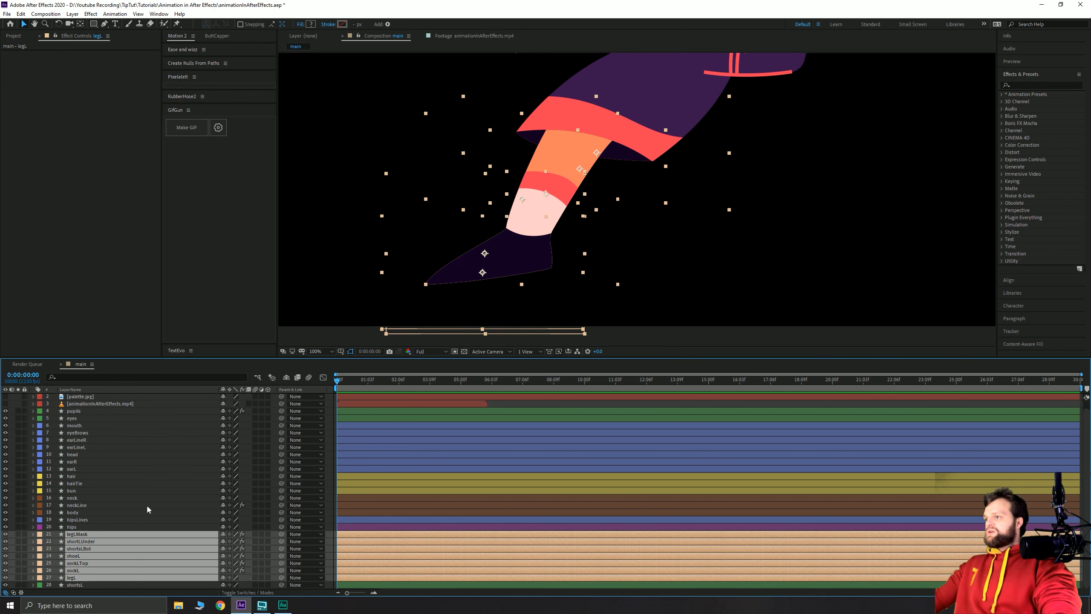
# Give the hipsLines, hips, shortLUnder, shortsLBot and shortsL layers the Orange label colour and deselect them.
pyautogui.click(76, 520)
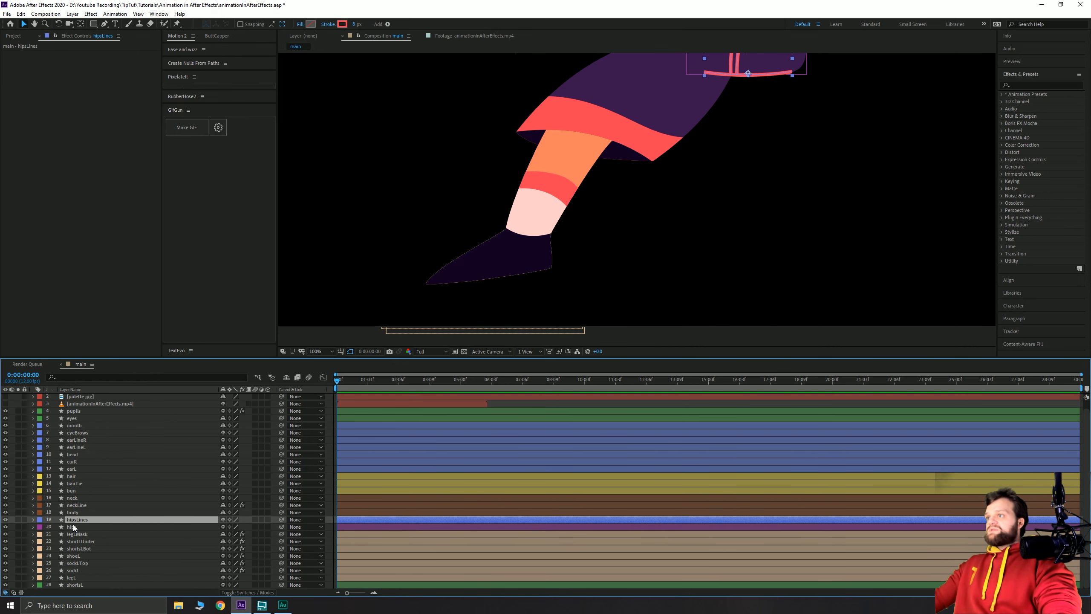
pyautogui.keyDown('ctrl'); pyautogui.click(73, 527); pyautogui.keyUp('ctrl')
pyautogui.keyDown('ctrl'); pyautogui.click(78, 585); pyautogui.keyUp('ctrl')
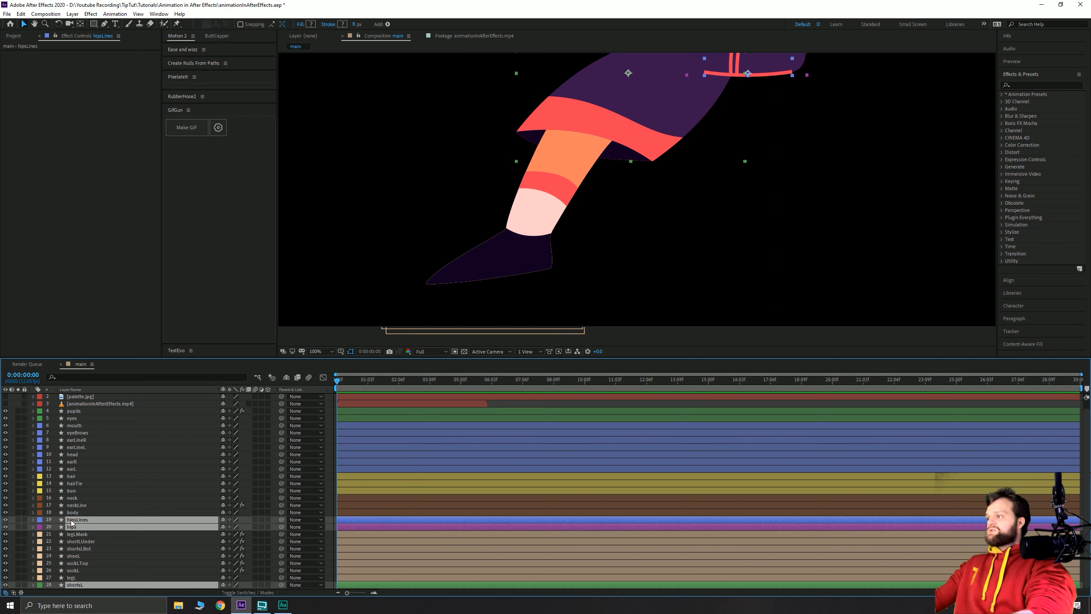
pyautogui.keyDown('ctrl'); pyautogui.click(49, 548); pyautogui.keyUp('ctrl')
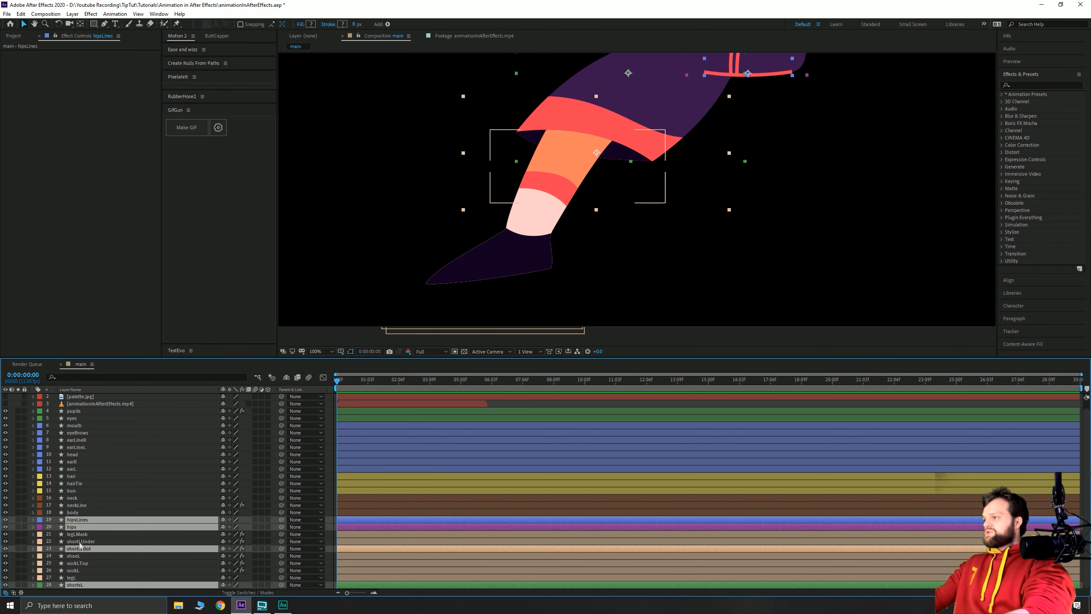
pyautogui.keyDown('ctrl'); pyautogui.click(49, 541); pyautogui.keyUp('ctrl')
pyautogui.click(40, 542)
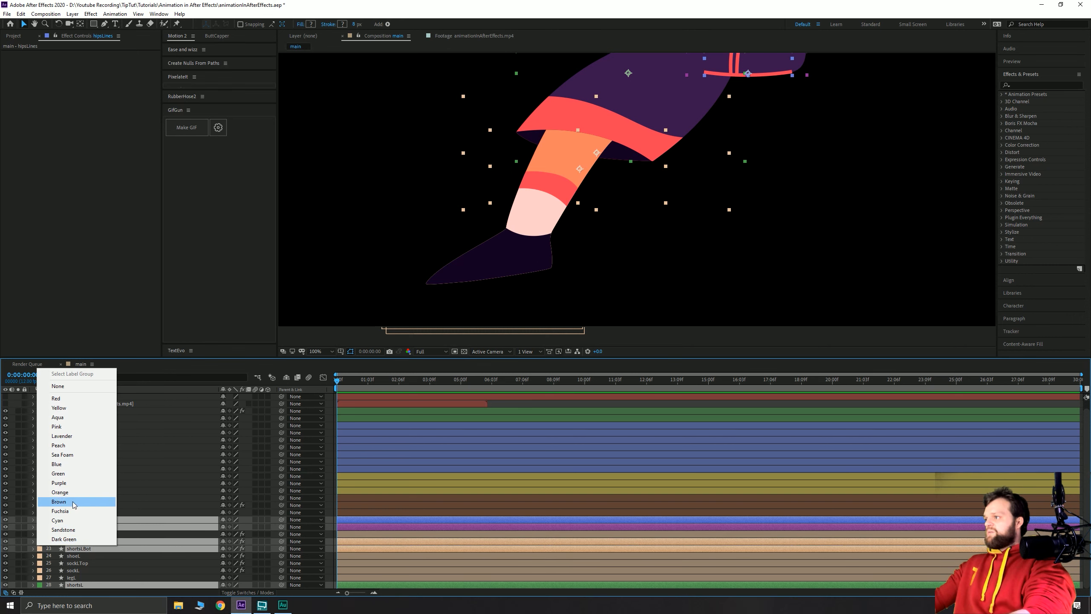
pyautogui.click(60, 492)
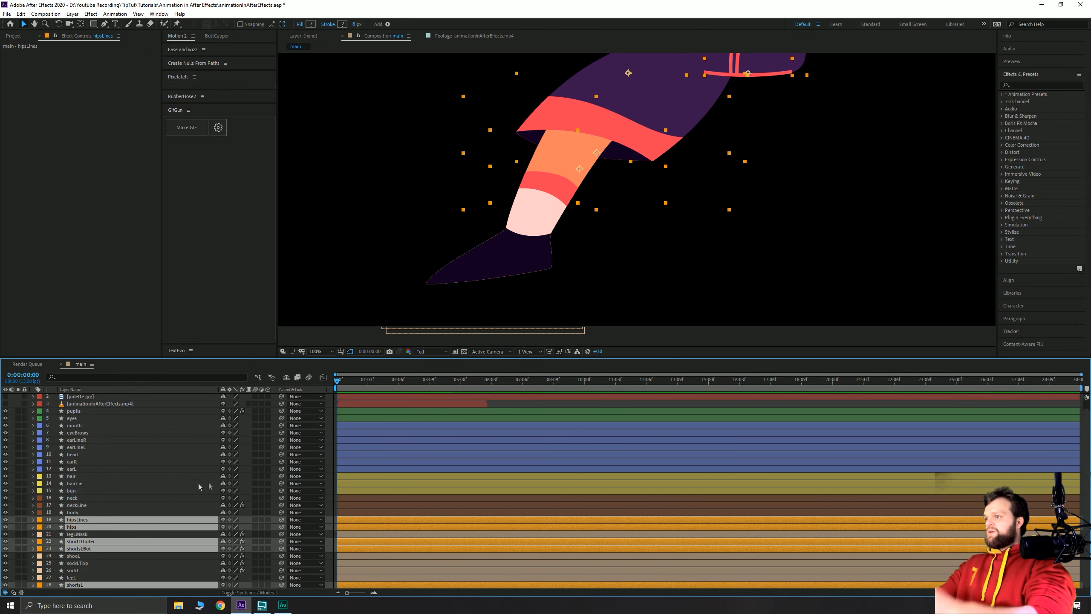
pyautogui.click(388, 439)
# Examine how legLMask and shortLUnder overlap around the shorts' hem, both close up and on the whole figure.
pyautogui.click(79, 535)
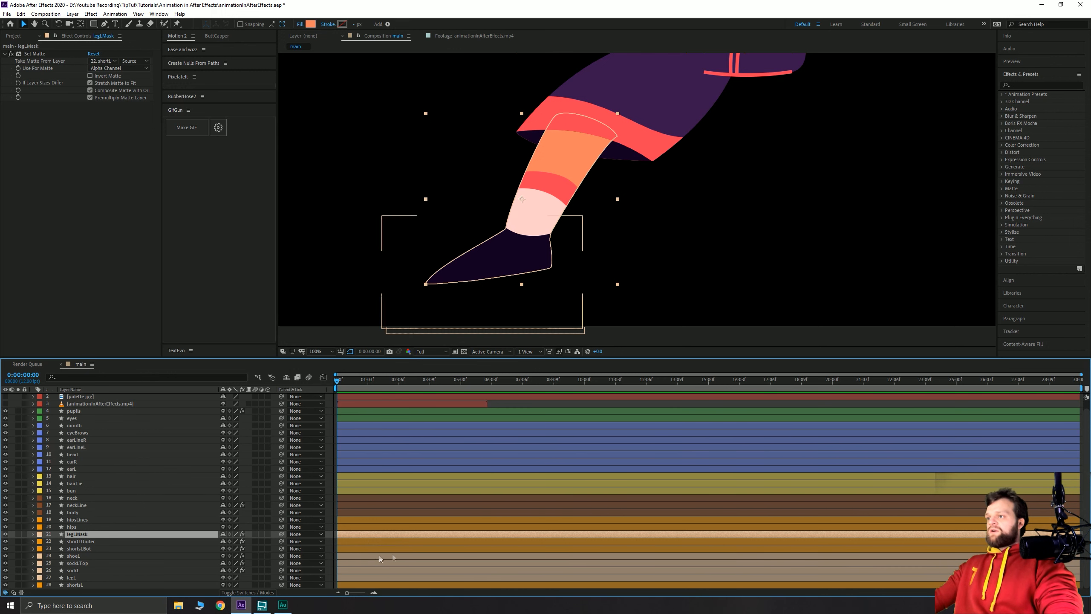
pyautogui.moveTo(462, 97); pyautogui.dragTo(795, 206)
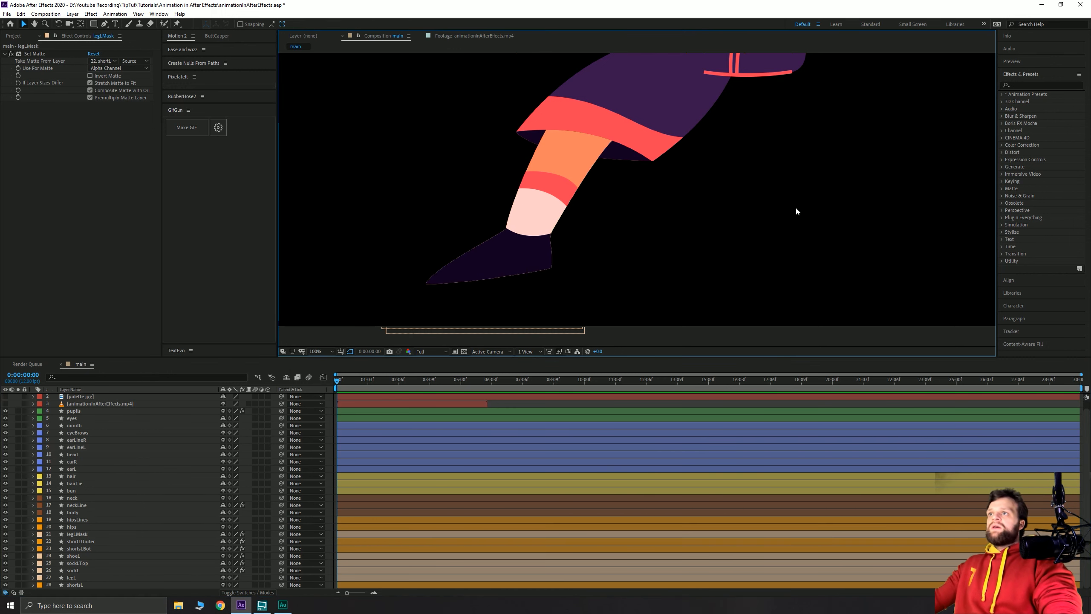
pyautogui.scroll(-2, 696, 217)
pyautogui.moveTo(697, 217); pyautogui.dragTo(684, 221)
pyautogui.moveTo(570, 215); pyautogui.dragTo(573, 222)
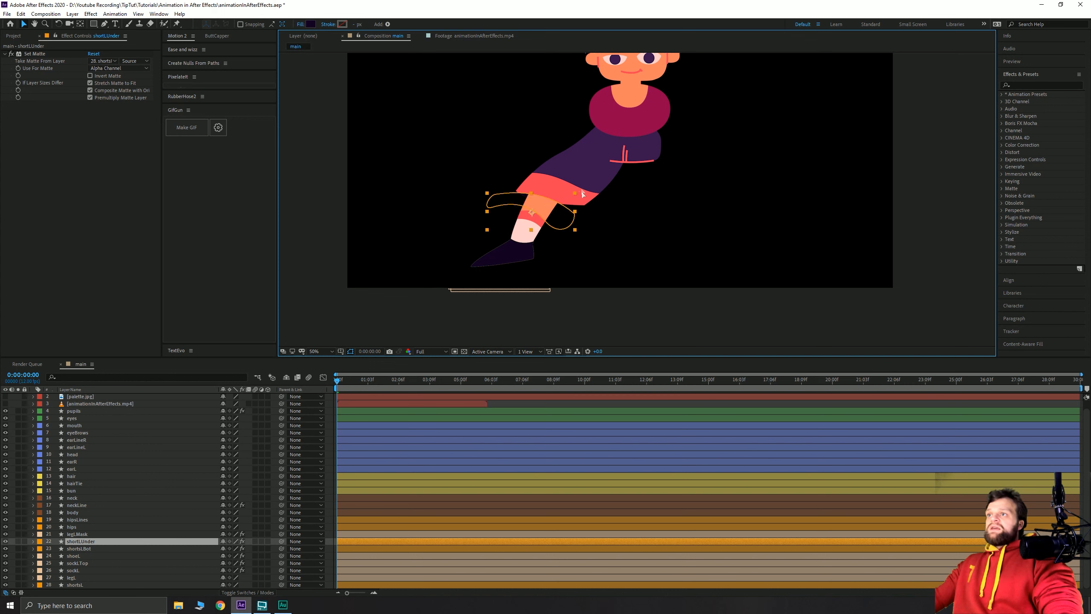
pyautogui.moveTo(581, 193)
pyautogui.mouseDown()
pyautogui.moveTo(549, 197)
pyautogui.moveTo(576, 211)
pyautogui.mouseUp()
pyautogui.scroll(2, 550, 214)
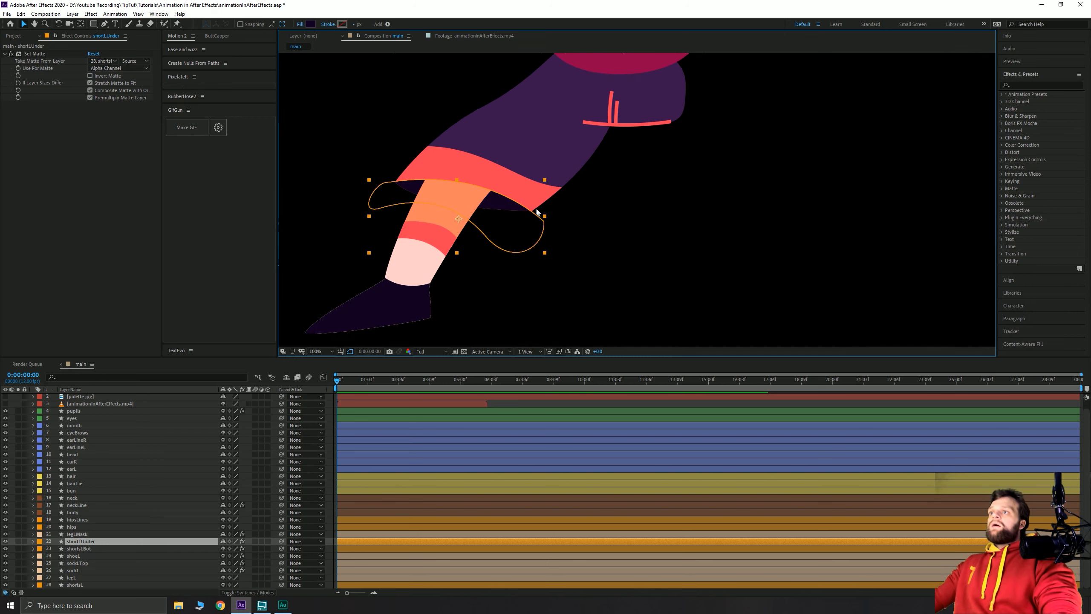
pyautogui.moveTo(401, 221); pyautogui.dragTo(692, 210)
pyautogui.moveTo(467, 183)
pyautogui.mouseDown()
pyautogui.moveTo(443, 218)
pyautogui.moveTo(470, 173)
pyautogui.moveTo(397, 293)
pyautogui.moveTo(426, 232)
pyautogui.moveTo(480, 174)
pyautogui.moveTo(494, 193)
pyautogui.moveTo(471, 178)
pyautogui.mouseUp()
pyautogui.scroll(-3, 474, 229)
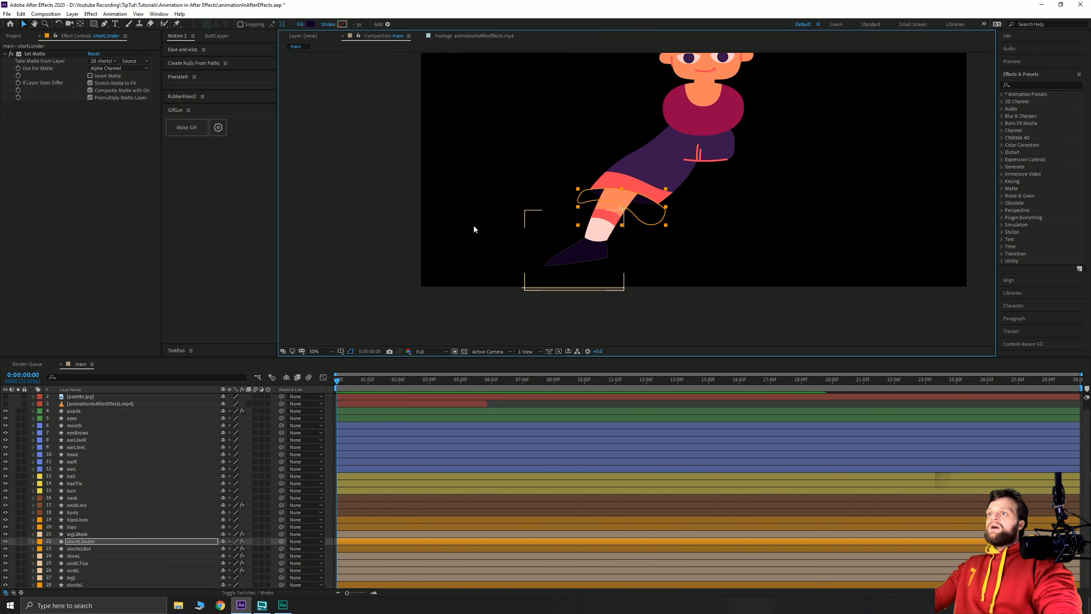
pyautogui.click(473, 229)
pyautogui.moveTo(650, 218); pyautogui.dragTo(521, 253)
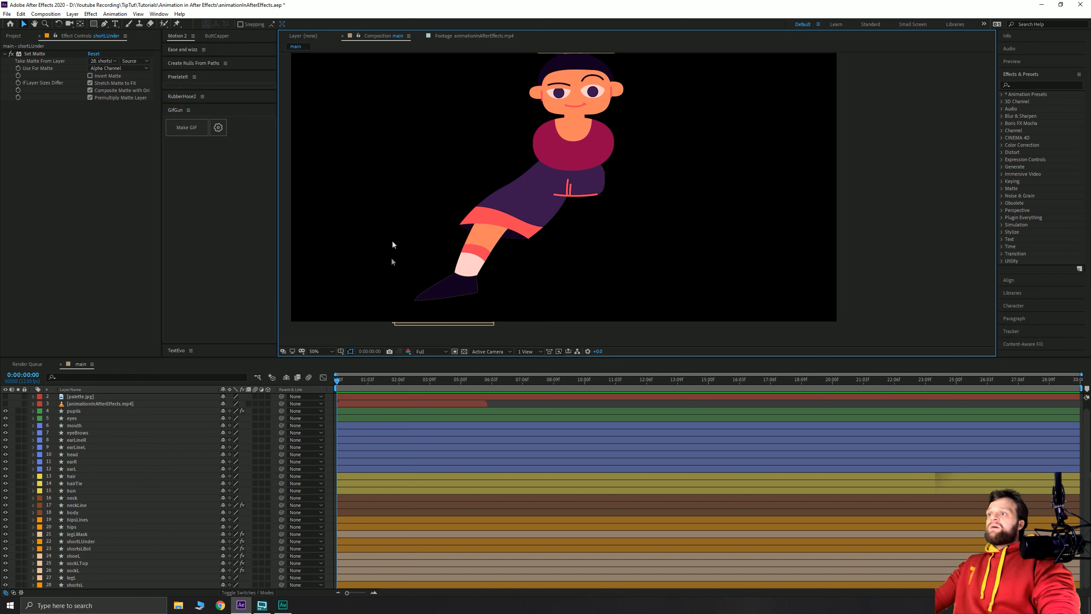
pyautogui.moveTo(471, 166); pyautogui.dragTo(493, 203)
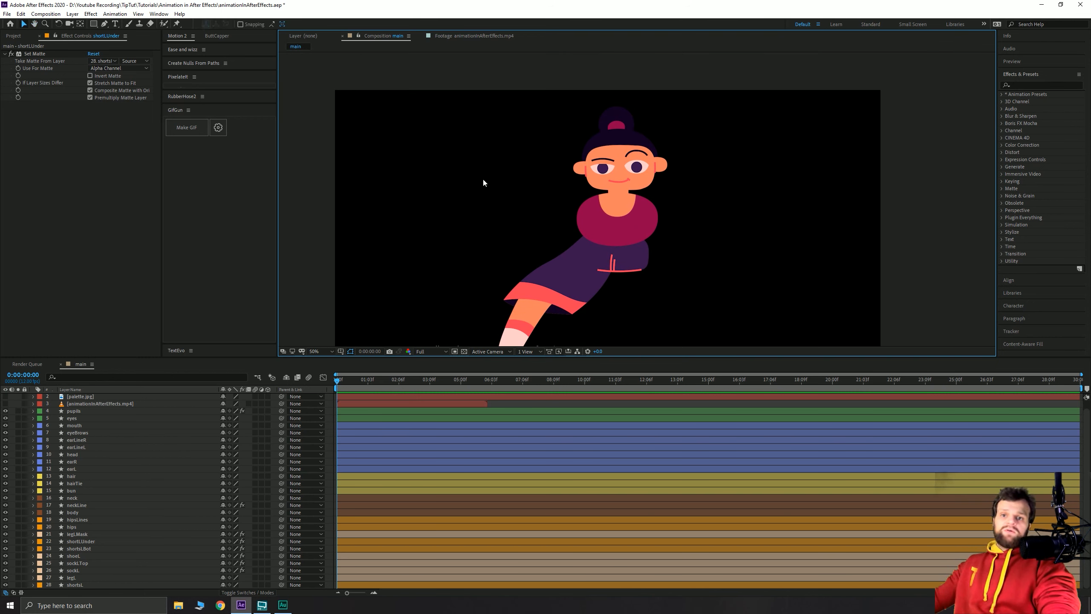
# Show the palette and reference video, and trace the left arm as armL with its finger strokes on a separate armLLines layer.
pyautogui.moveTo(6, 404); pyautogui.dragTo(6, 397)
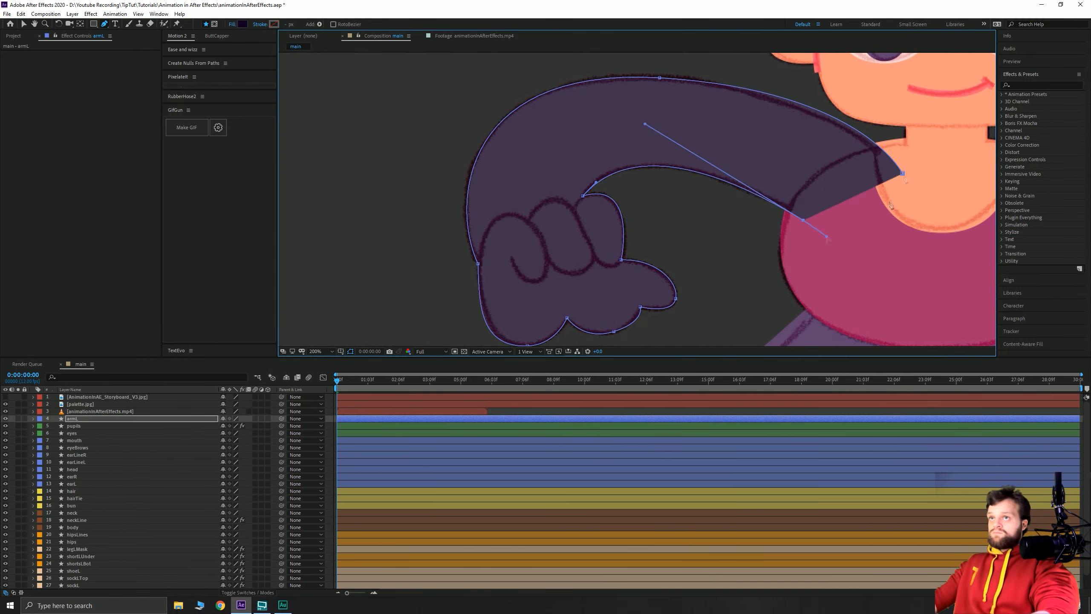
pyautogui.press(',')
pyautogui.press(',')
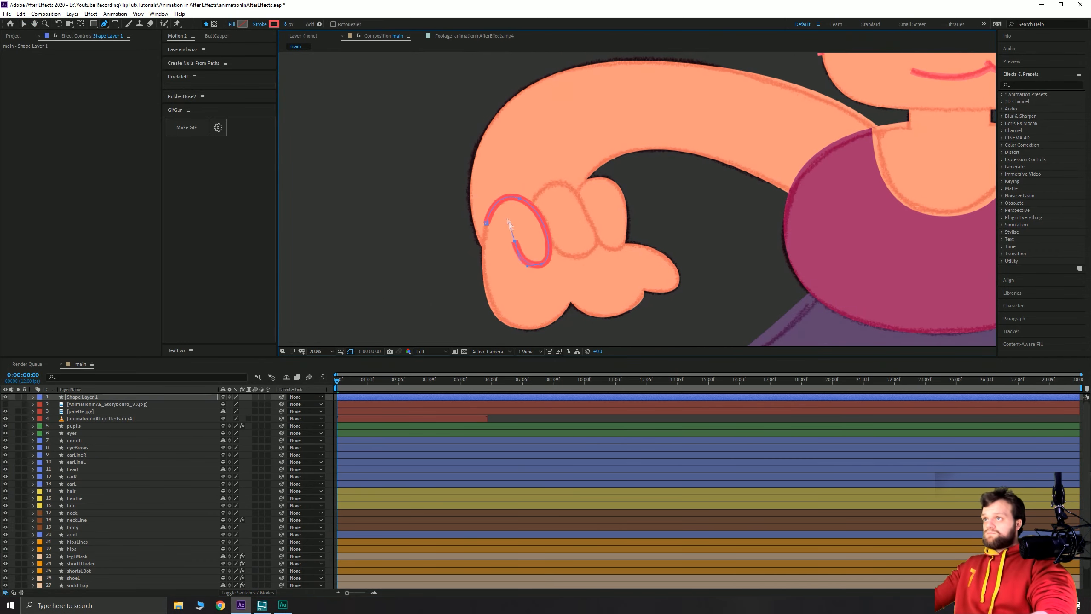
pyautogui.press('.')
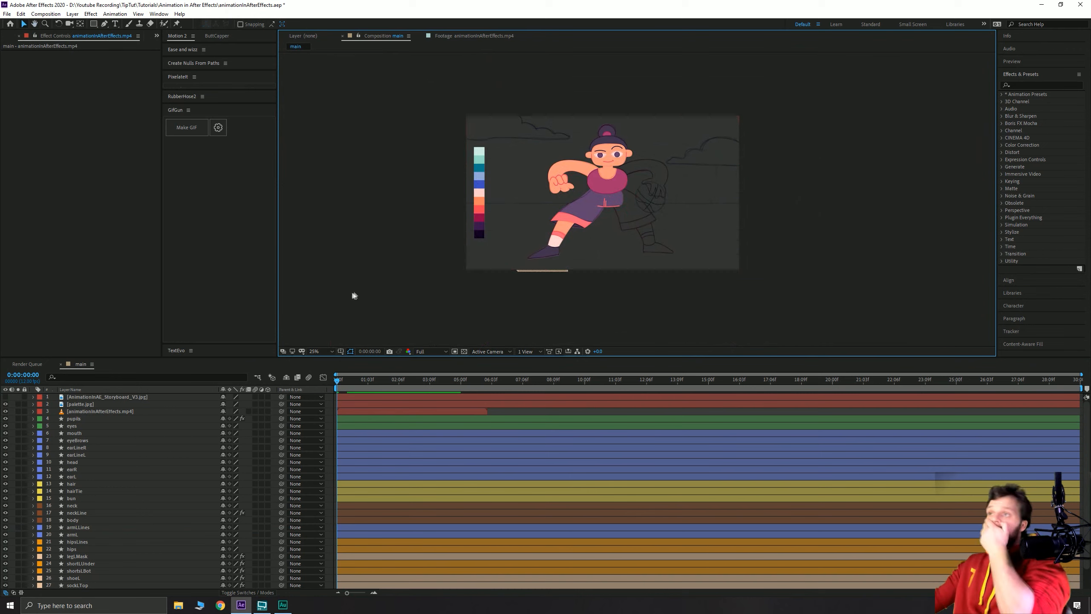
# Trace the right arm, its hand and fingers over the reference sketch on the armR layer with the Pen tool.
pyautogui.rightClick(646, 177)
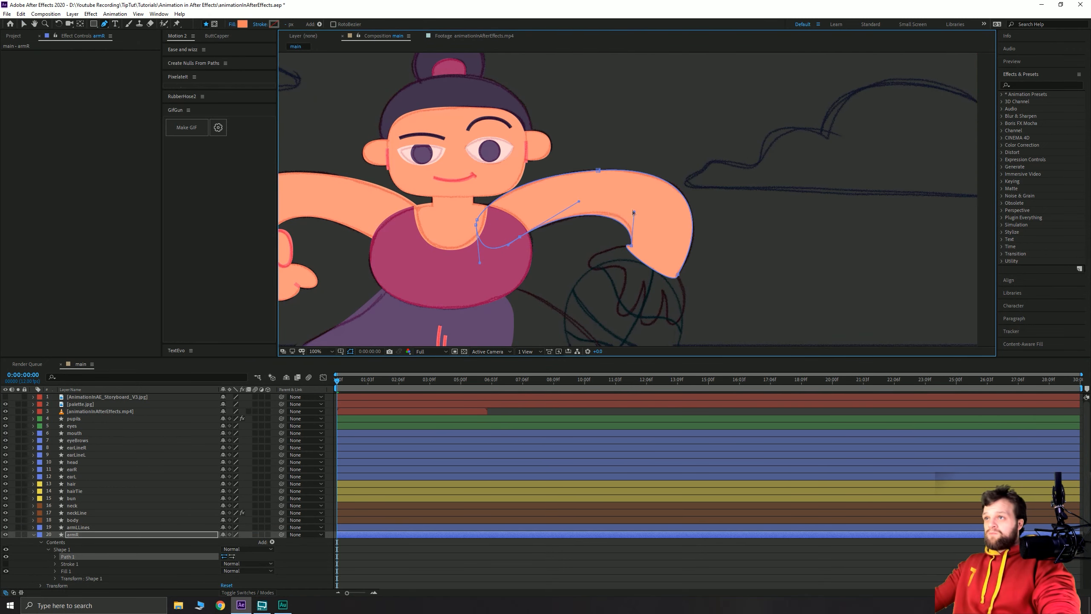
pyautogui.moveTo(683, 168); pyautogui.dragTo(673, 165)
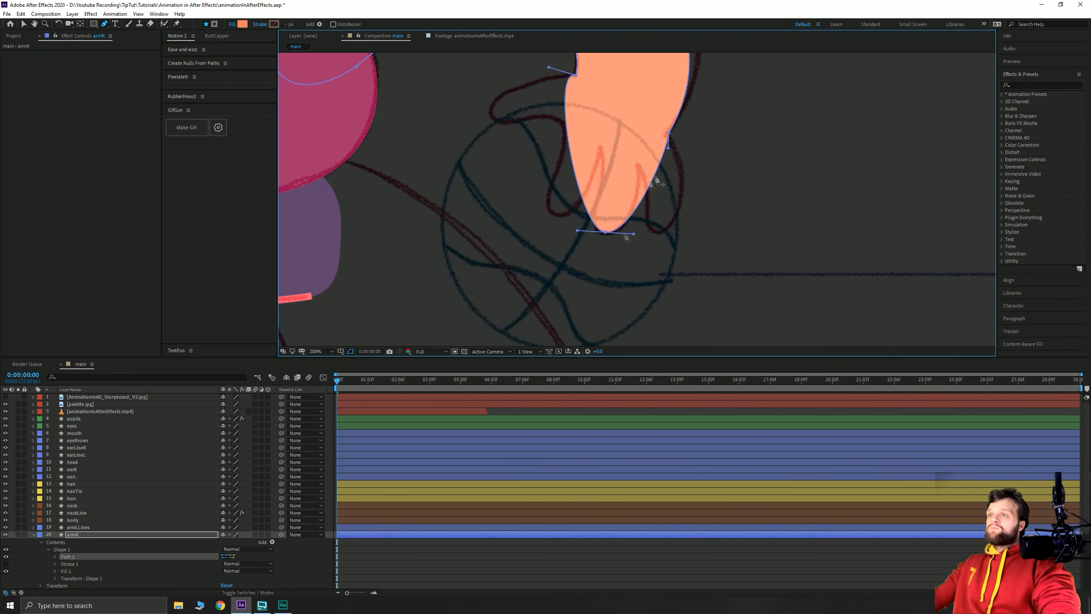
pyautogui.moveTo(630, 238); pyautogui.dragTo(640, 239)
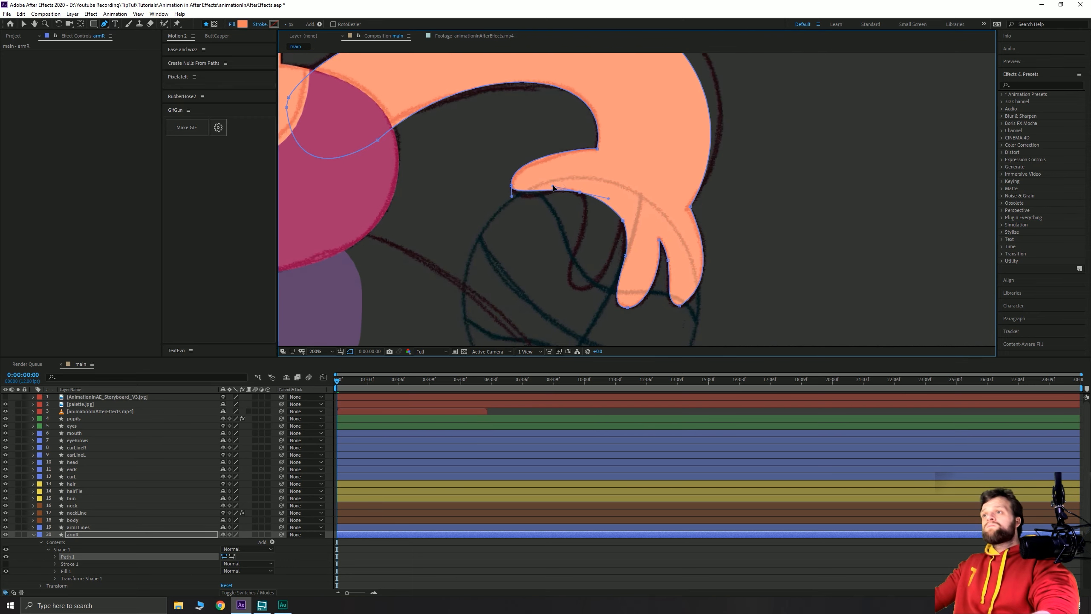
pyautogui.press('v')
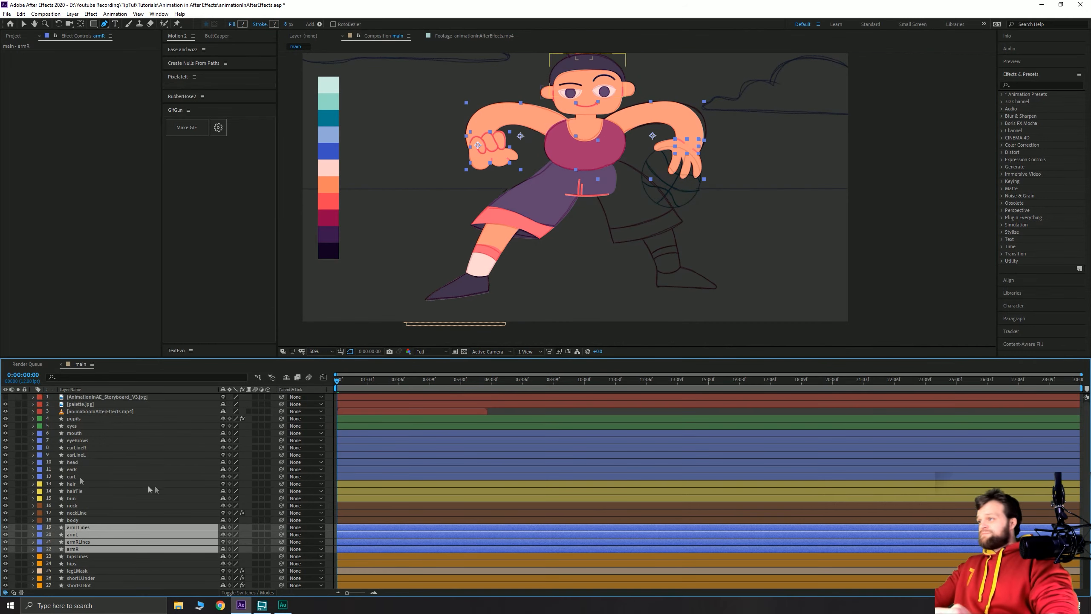
# Pre-compose the cloudR, cloudL, floor and sky layers into a new composition named Sc1Sh1BG.
pyautogui.scroll(-3, 202, 499)
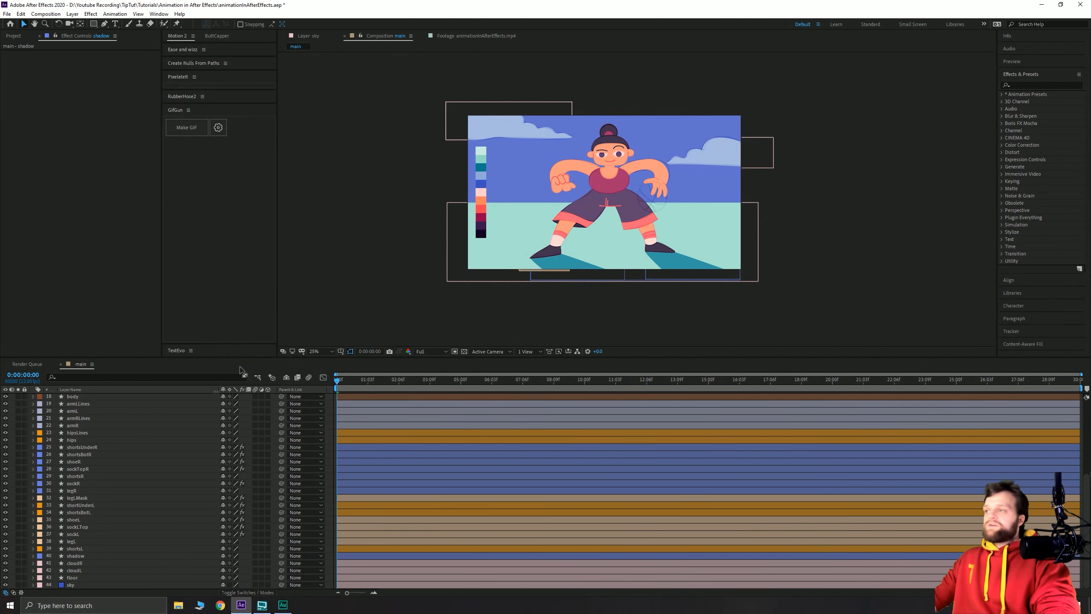
pyautogui.click(73, 585)
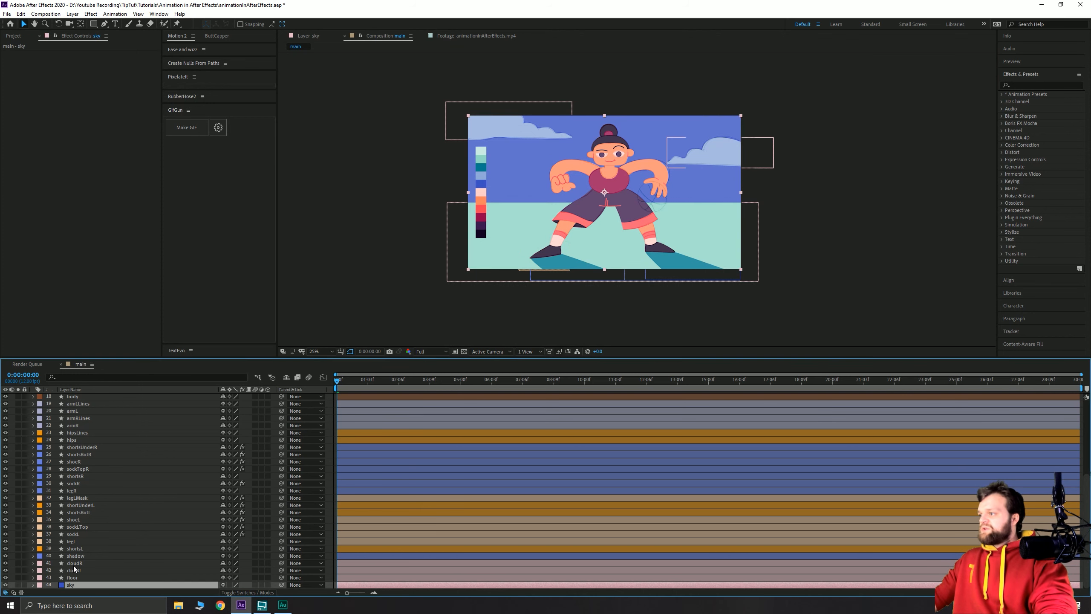
pyautogui.keyDown('shift'); pyautogui.click(75, 563); pyautogui.keyUp('shift')
pyautogui.rightClick(73, 575)
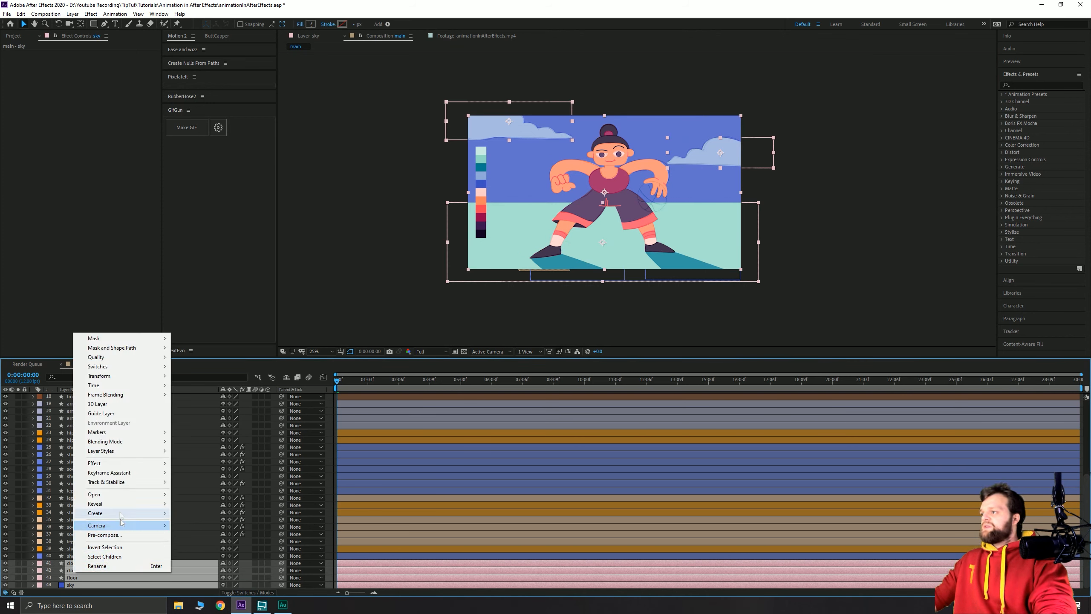
pyautogui.click(117, 536)
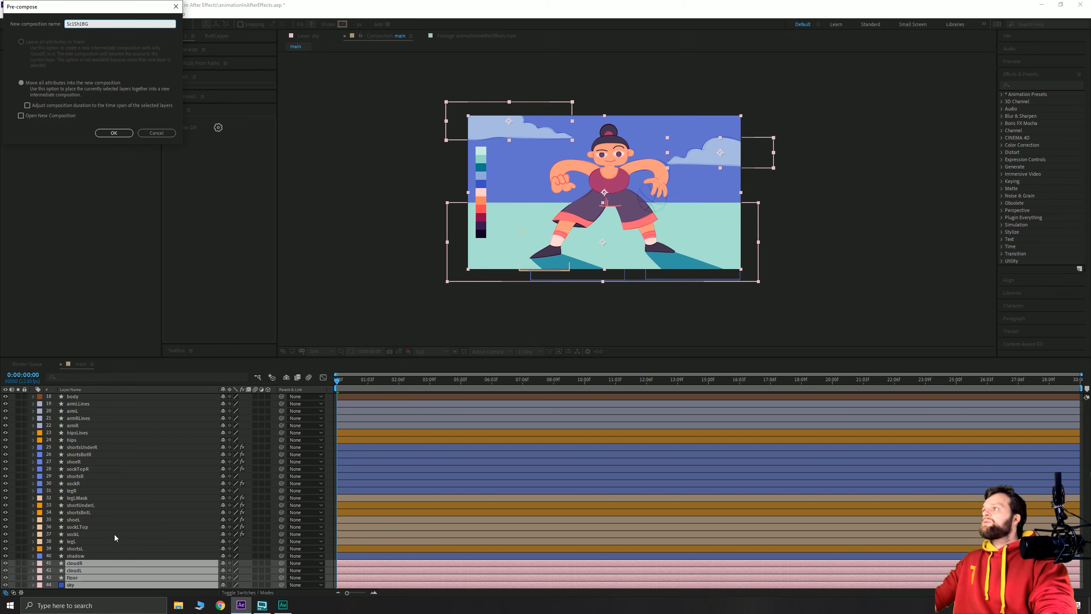
pyautogui.press('Return')
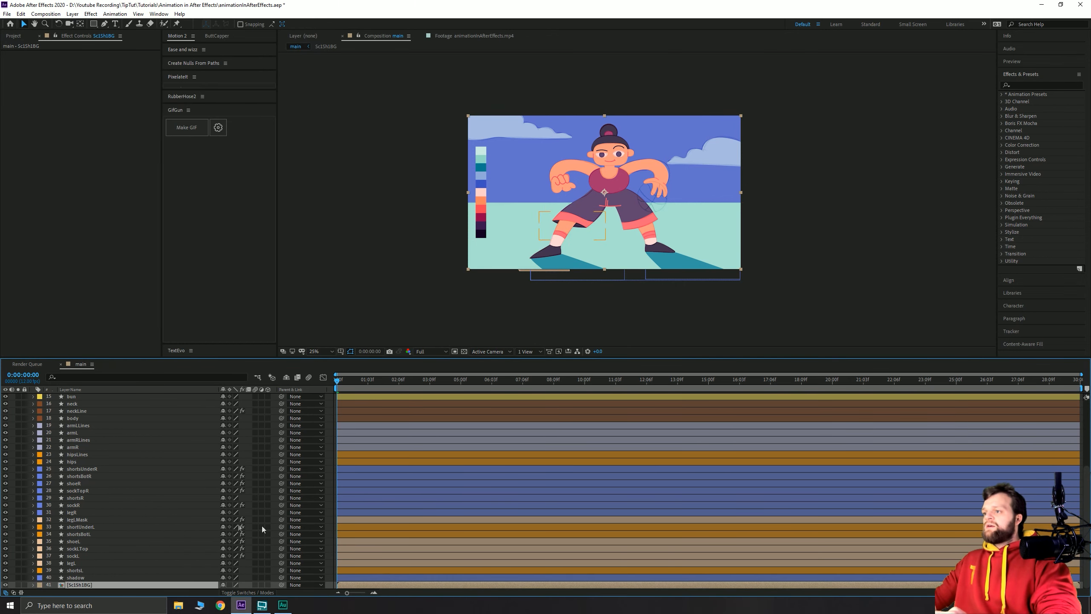
# Give the Sc1Sh1BG layer the Red label colour, deselect it and hide it to reveal the reference sketch.
pyautogui.click(39, 584)
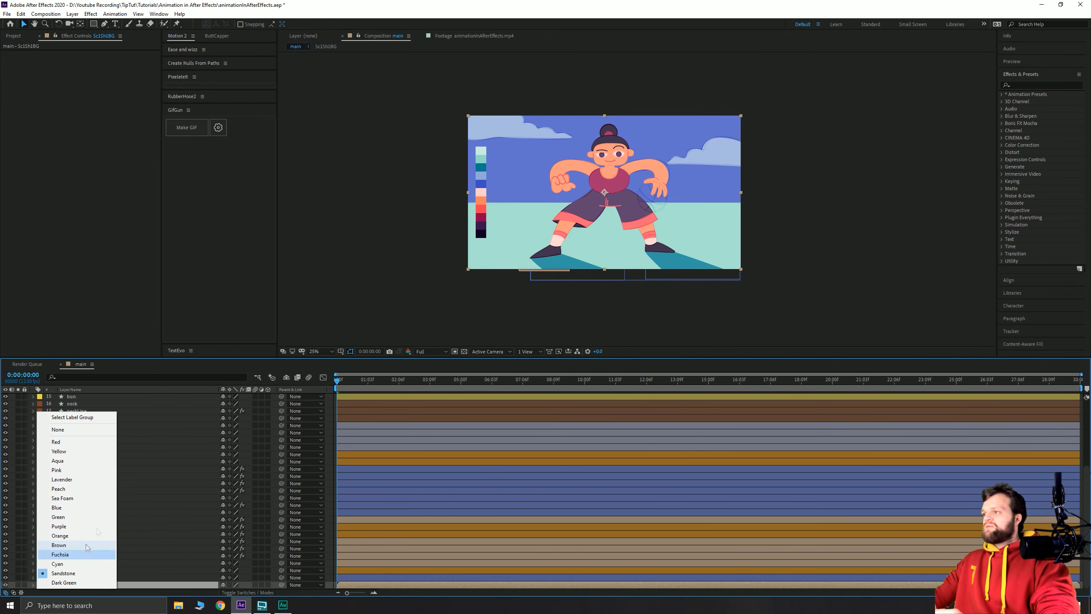
pyautogui.click(67, 441)
pyautogui.click(408, 245)
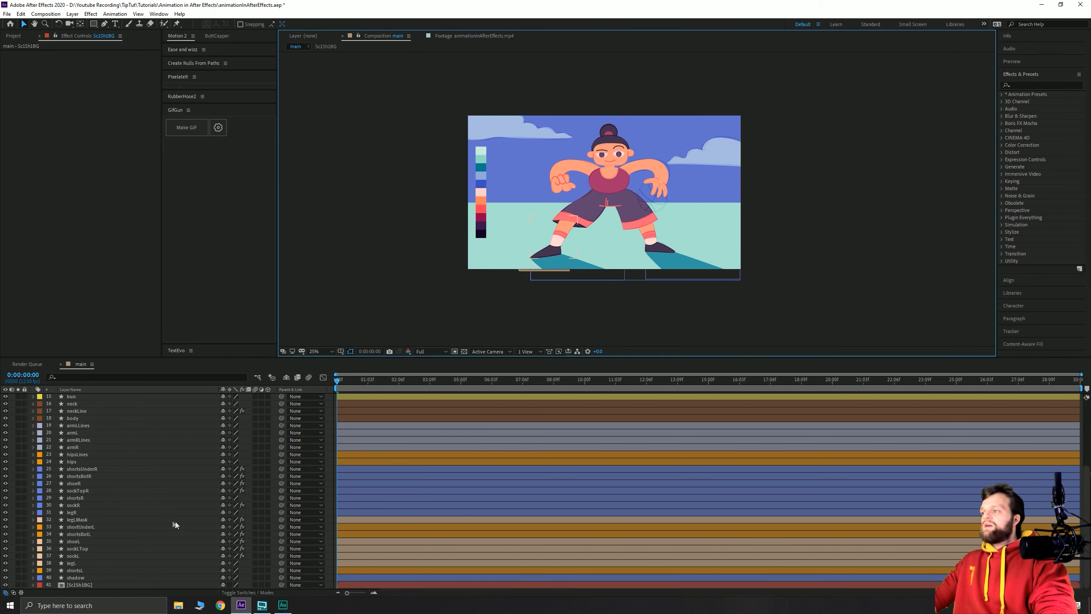
pyautogui.click(6, 584)
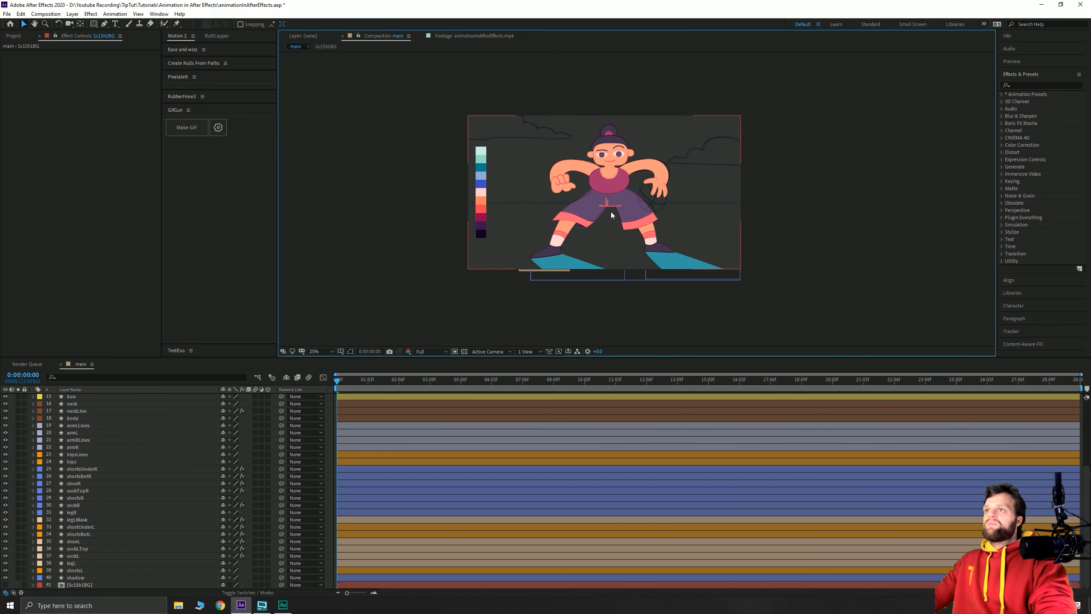
# Activate the Ellipse Tool and set its fill to the palette's bright red, FF4057.
pyautogui.moveTo(479, 222); pyautogui.dragTo(574, 220)
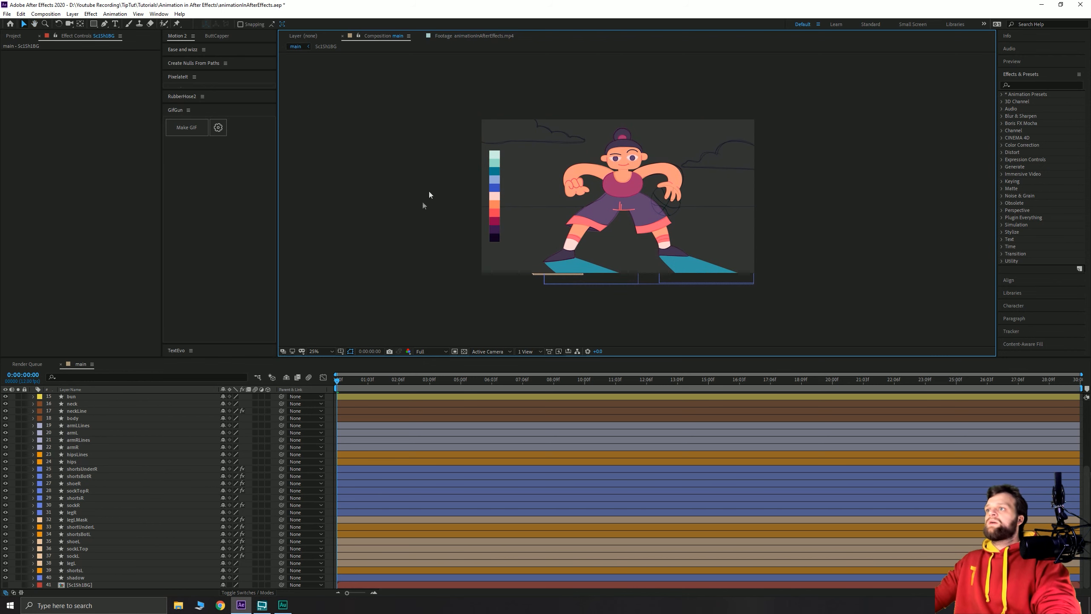
pyautogui.scroll(3, 638, 226)
pyautogui.moveTo(705, 221); pyautogui.dragTo(467, 225)
pyautogui.scroll(-1, 555, 226)
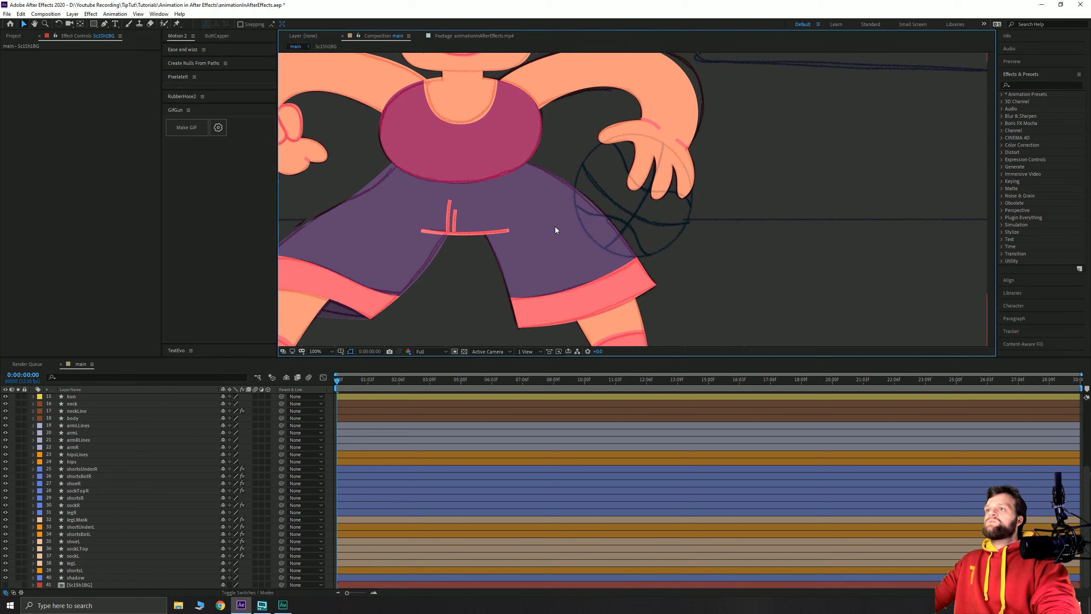
pyautogui.moveTo(545, 195); pyautogui.dragTo(517, 212)
pyautogui.press('v')
pyautogui.click(94, 24)
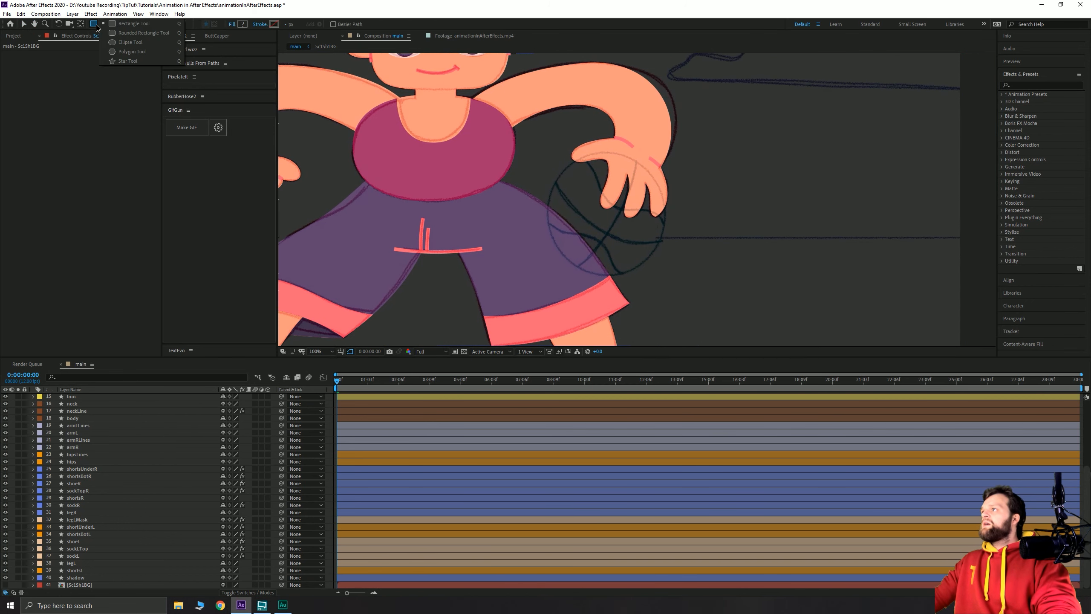
pyautogui.click(133, 41)
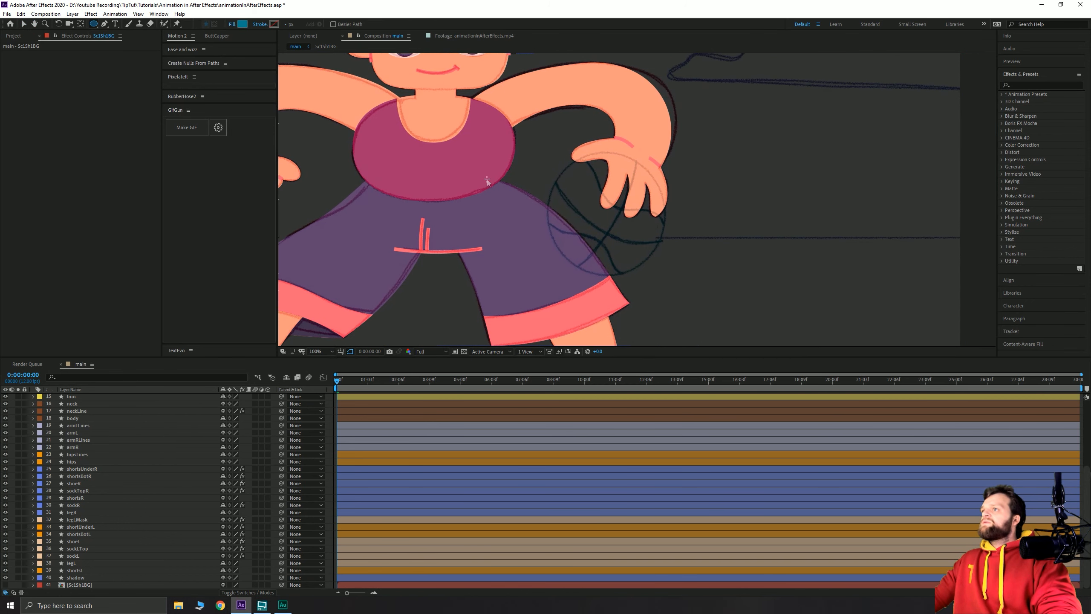
pyautogui.scroll(-1, 417, 214)
pyautogui.moveTo(374, 210); pyautogui.dragTo(558, 197)
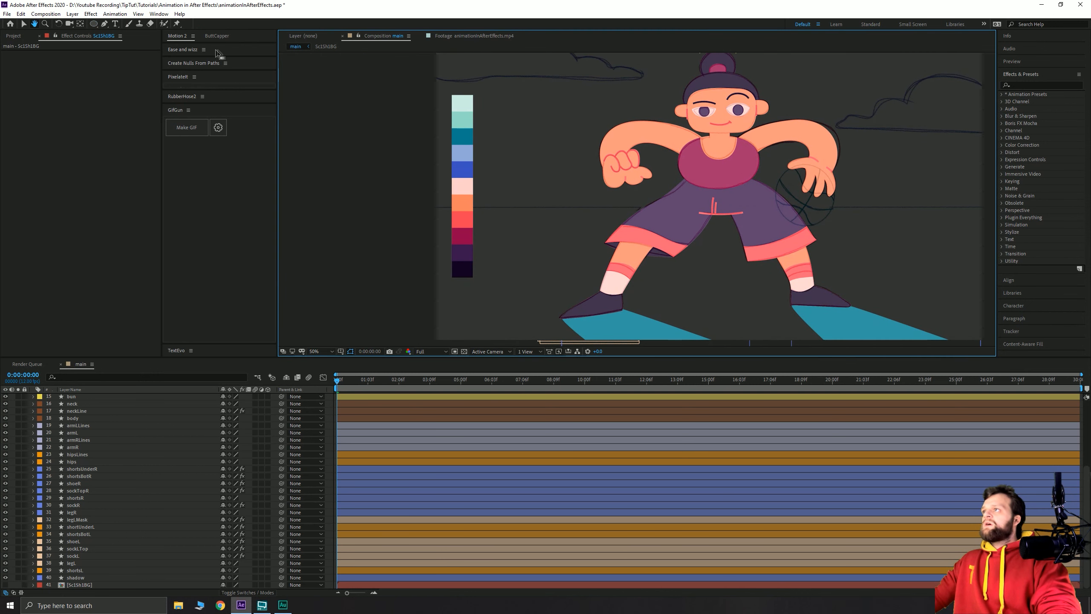
pyautogui.click(241, 24)
pyautogui.click(713, 178)
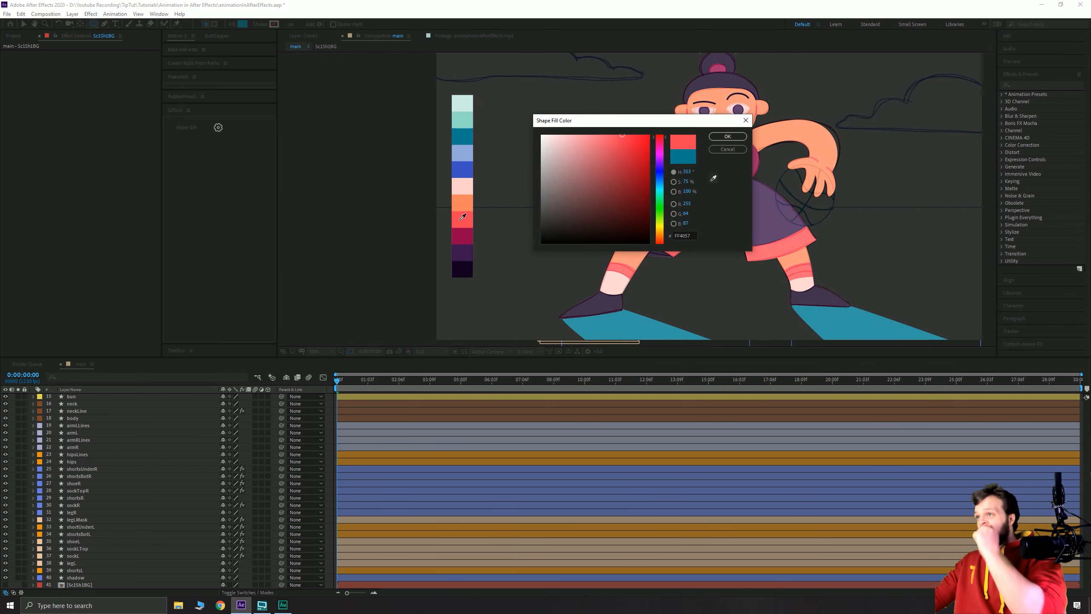
pyautogui.click(461, 219)
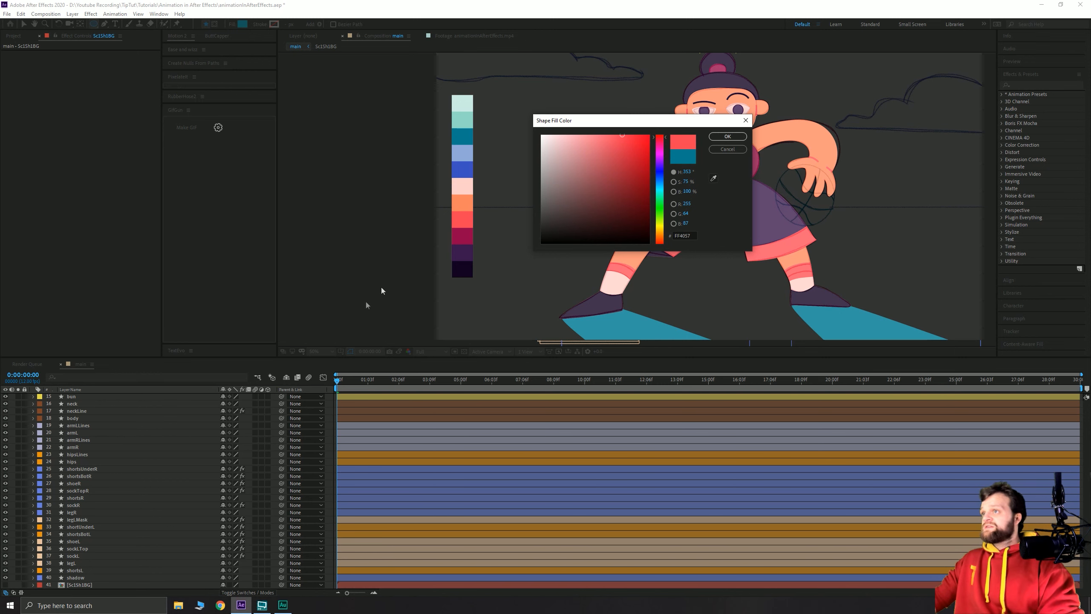
pyautogui.click(727, 136)
# Show the storyboard image to examine the basketball's colours in its coloured frames, and hide it again.
pyautogui.scroll(5, 140, 414)
pyautogui.click(5, 397)
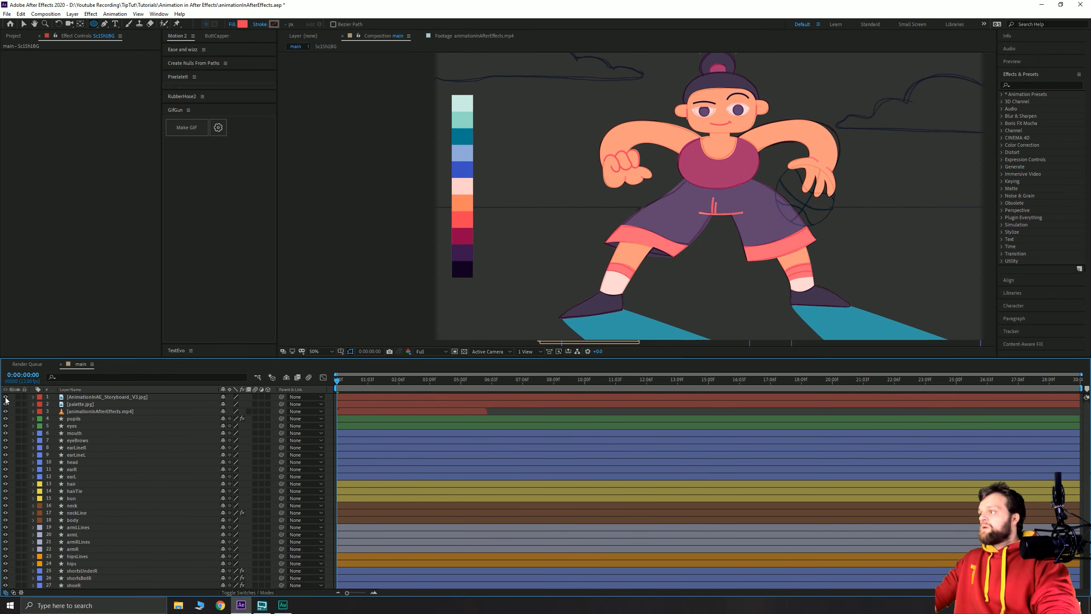
pyautogui.scroll(1, 605, 125)
pyautogui.press('space')
pyautogui.moveTo(629, 75); pyautogui.dragTo(738, 129)
pyautogui.moveTo(538, 213); pyautogui.dragTo(616, 90)
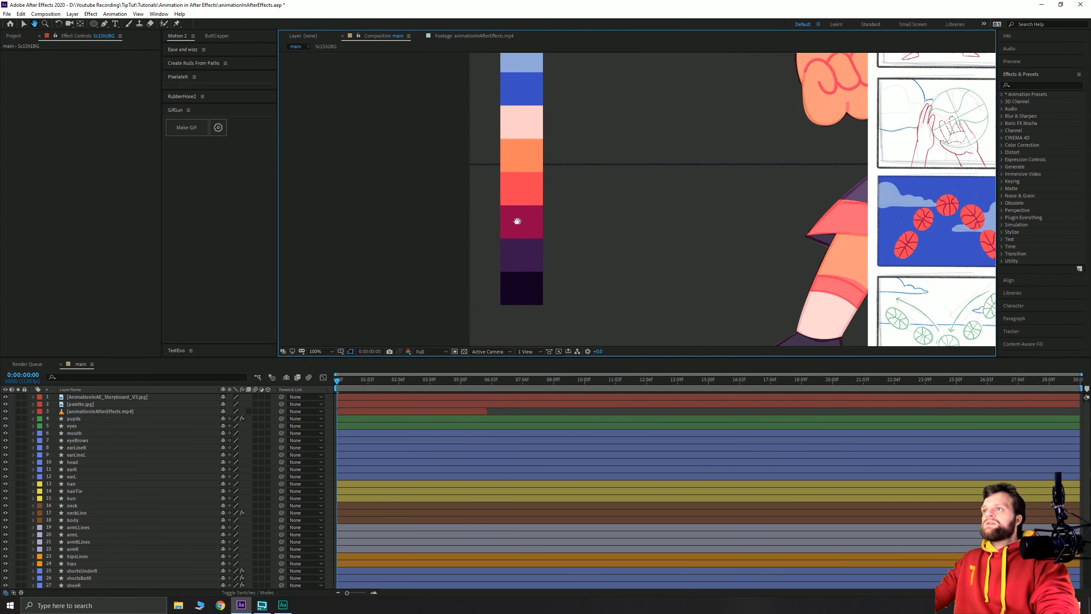
pyautogui.moveTo(683, 164); pyautogui.dragTo(431, 234)
pyautogui.scroll(-1, 515, 217)
pyautogui.press('space')
pyautogui.moveTo(535, 212); pyautogui.dragTo(453, 251)
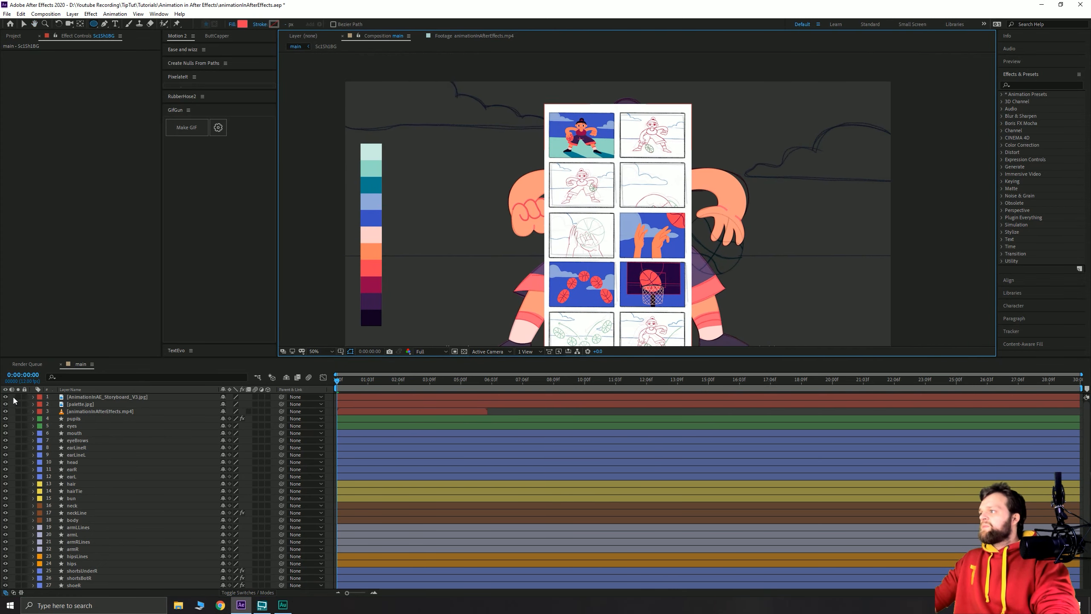
pyautogui.click(6, 397)
# Draw a red circle over the sketched basketball beneath the hand and set its layer rotation to -59°.
pyautogui.moveTo(719, 263); pyautogui.dragTo(621, 218)
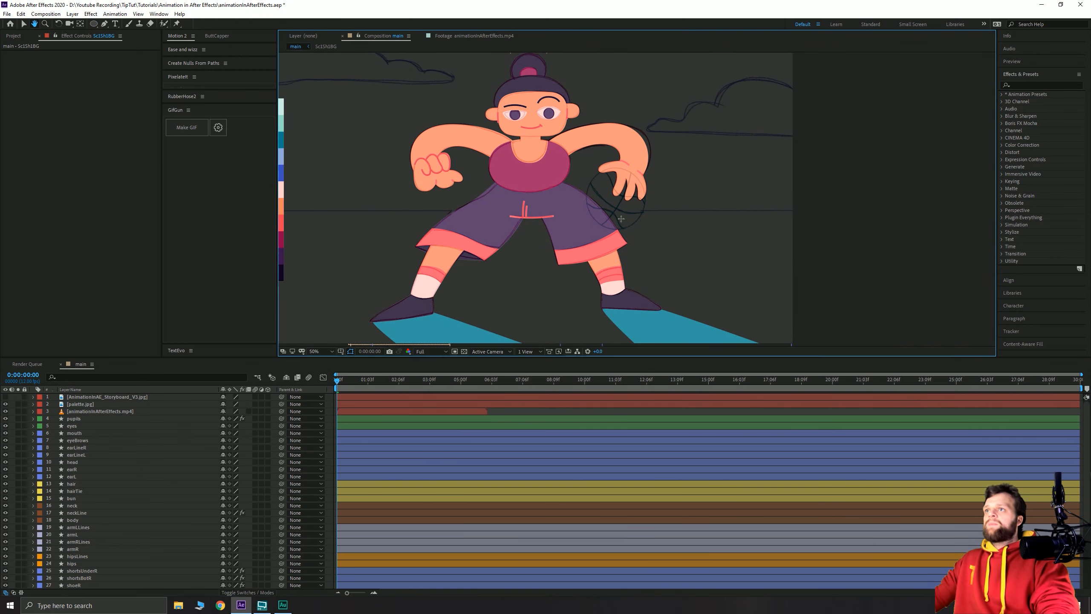
pyautogui.scroll(2, 620, 218)
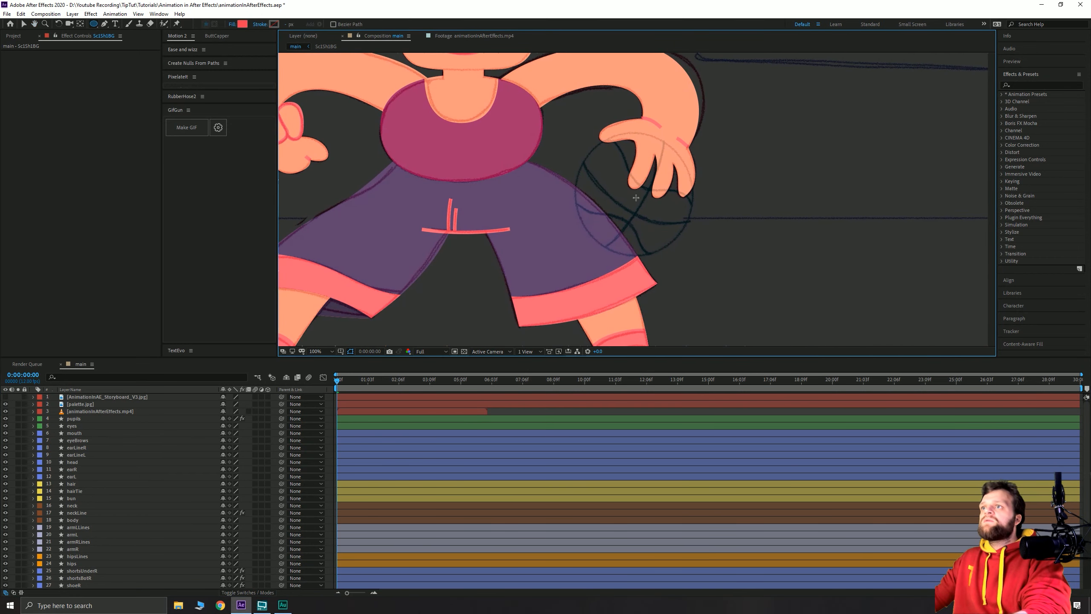
pyautogui.moveTo(634, 196); pyautogui.dragTo(571, 137)
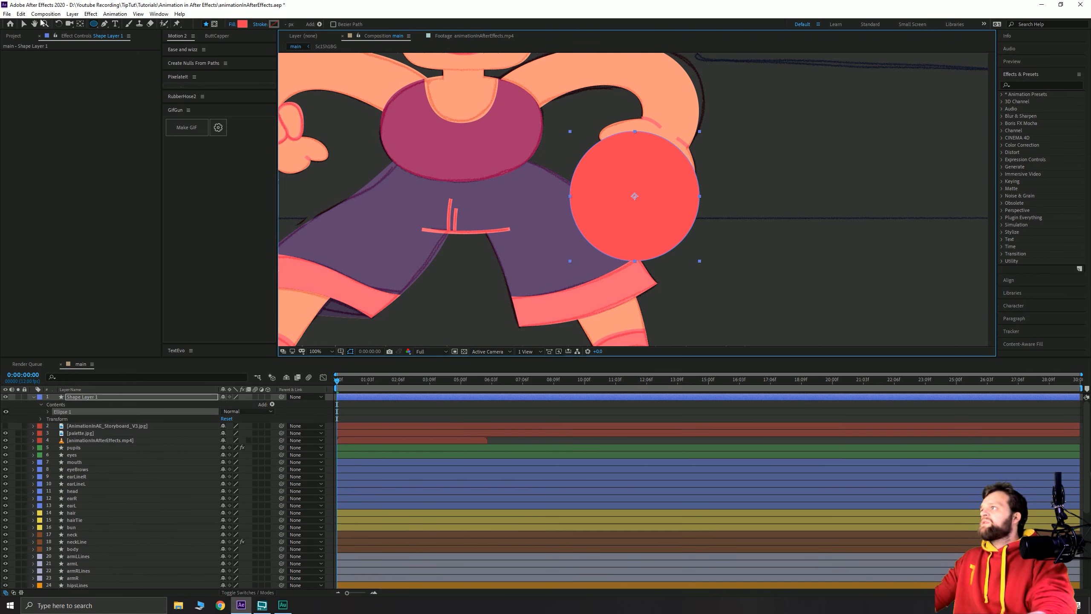
pyautogui.click(109, 398)
pyautogui.press('r')
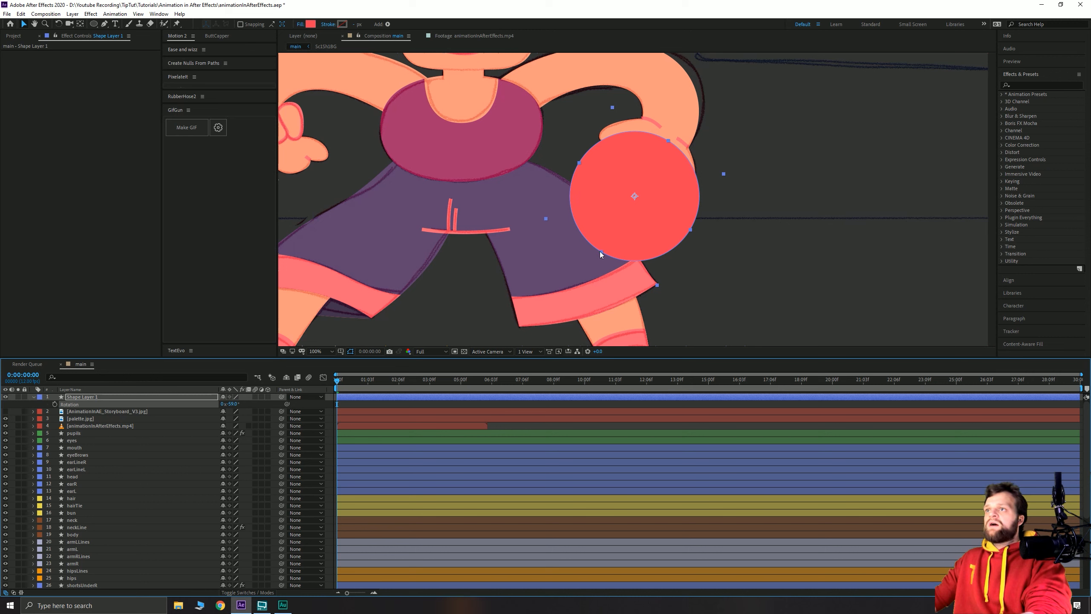
# Try stretching the ball circle into an oval along its rotated axis and undo the stretch.
pyautogui.moveTo(600, 251); pyautogui.dragTo(585, 281)
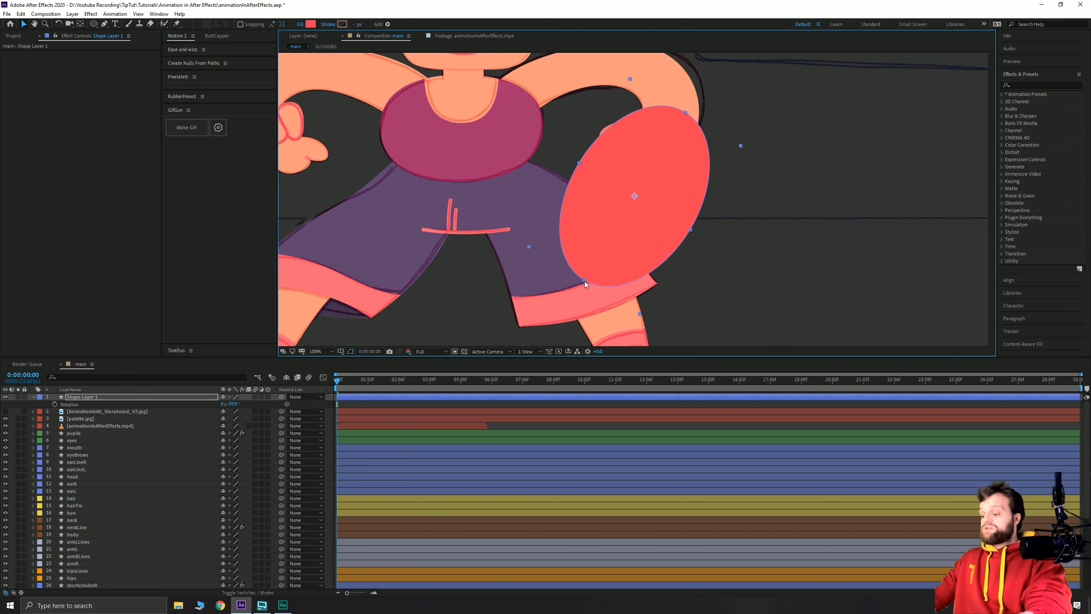
pyautogui.hotkey('ctrl', 'z')
# Rename the circle's layer basketBall and move it below armR, directly above hipsLines.
pyautogui.click(108, 425)
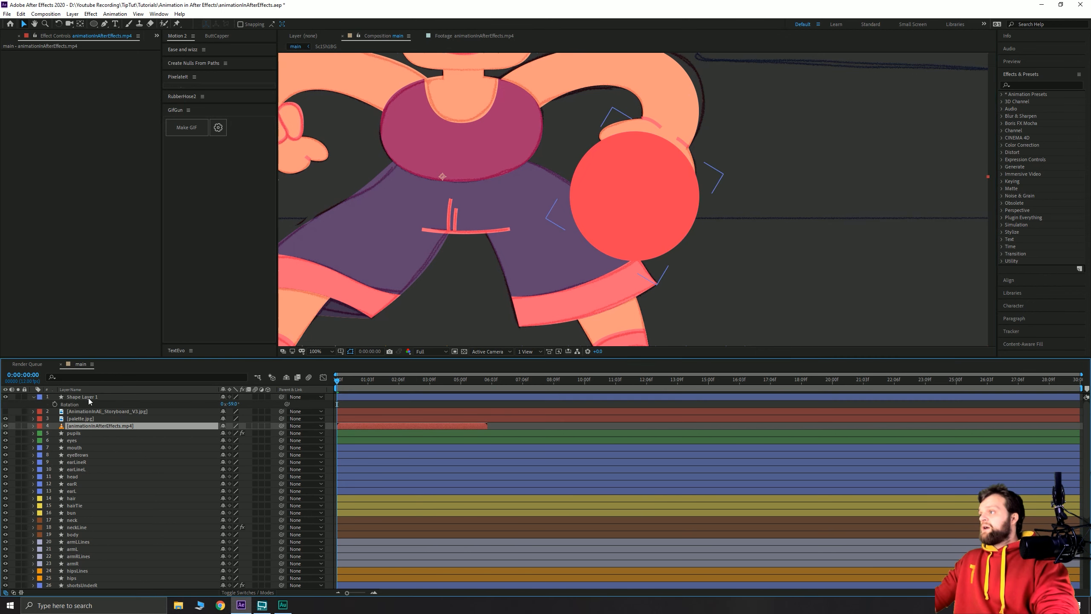
pyautogui.click(88, 398)
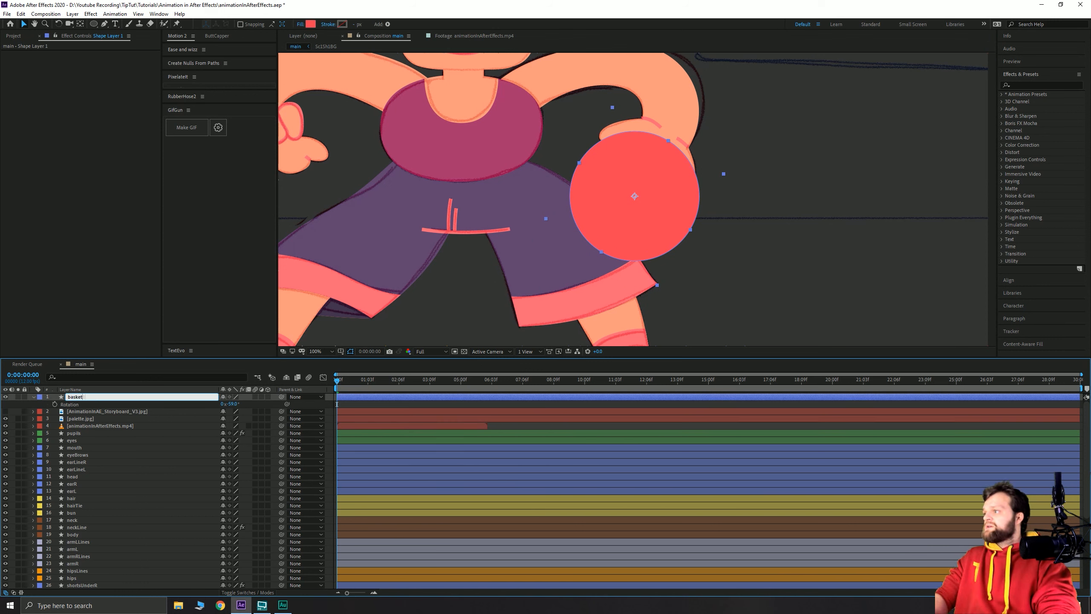
pyautogui.moveTo(79, 398); pyautogui.dragTo(89, 493)
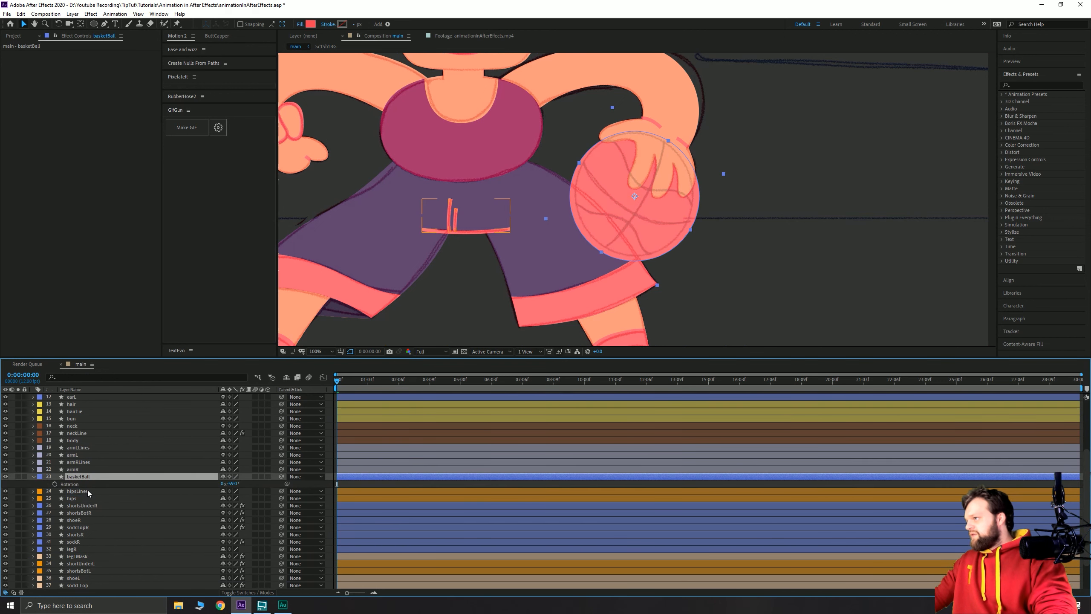
# Deselect the basketBall layer, activate the Pen tool and set its stroke colour to the palette's dark crimson, 900048.
pyautogui.press(',')
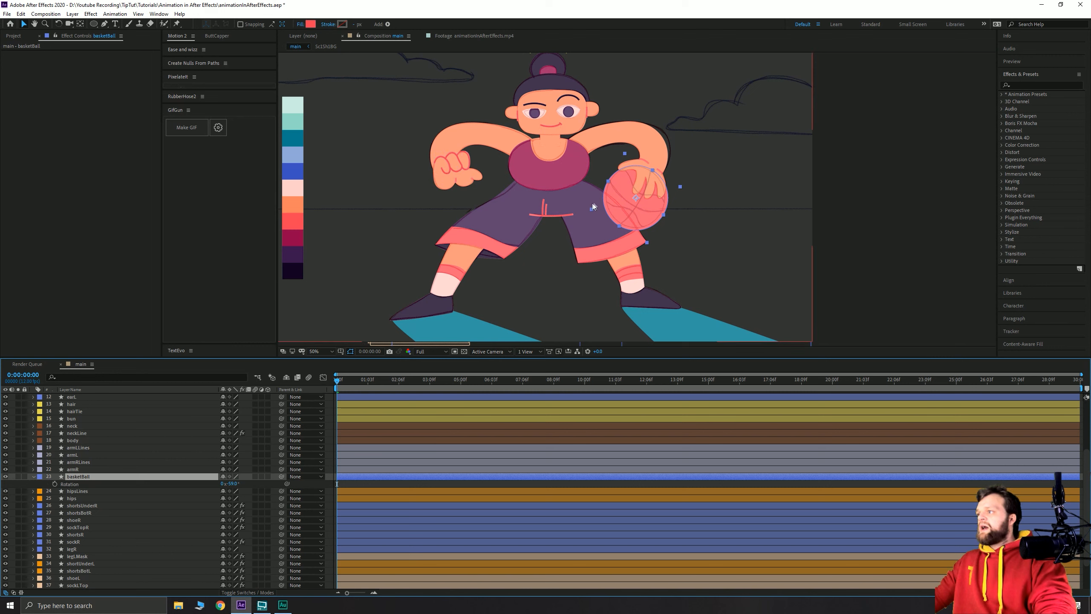
pyautogui.moveTo(570, 170); pyautogui.dragTo(574, 209)
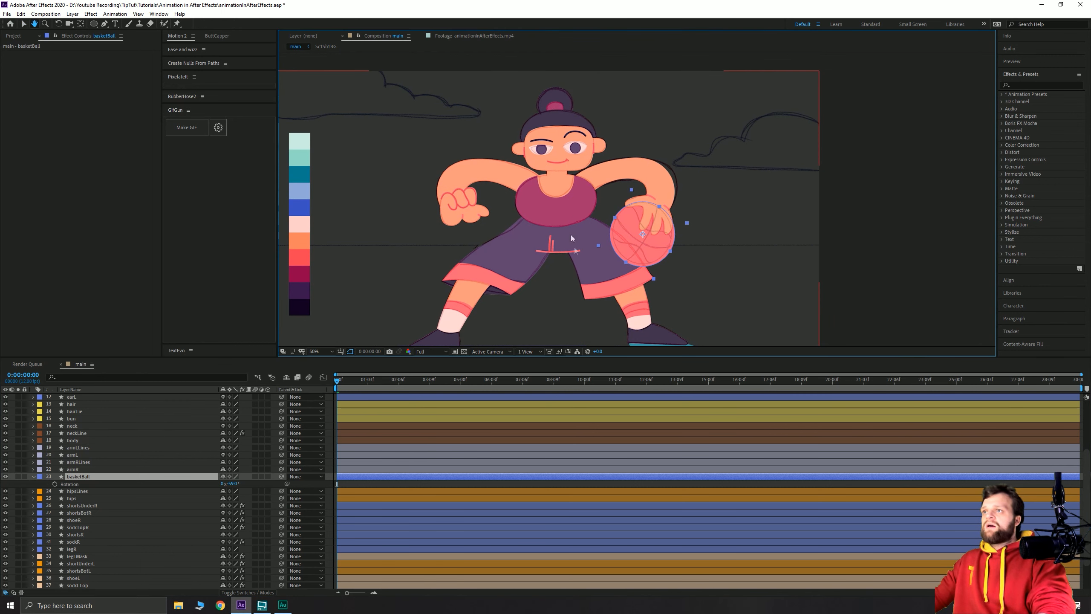
pyautogui.press('.')
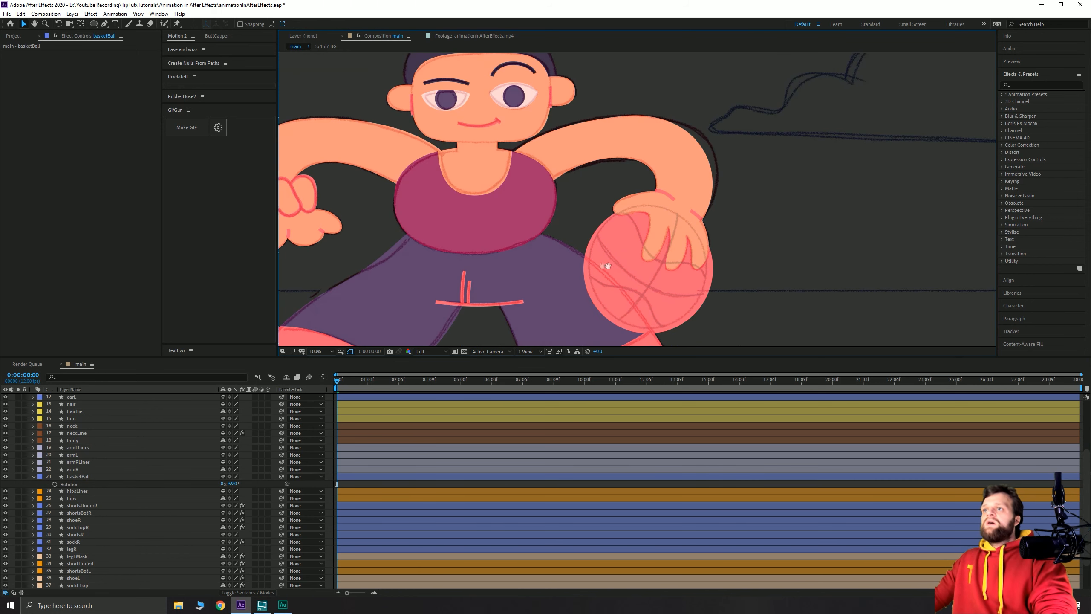
pyautogui.moveTo(575, 264); pyautogui.dragTo(576, 230)
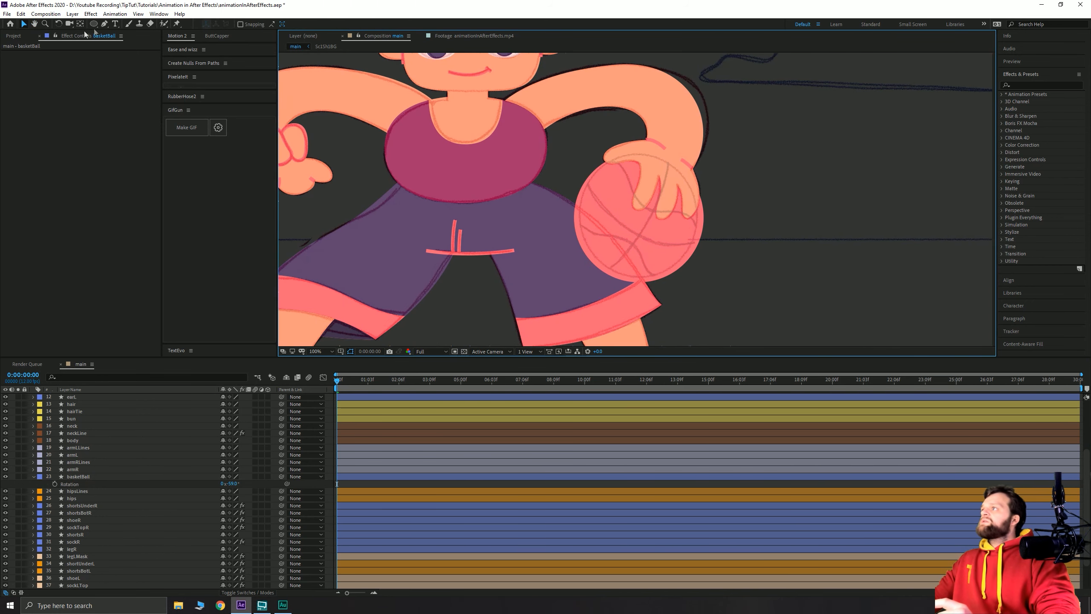
pyautogui.click(104, 25)
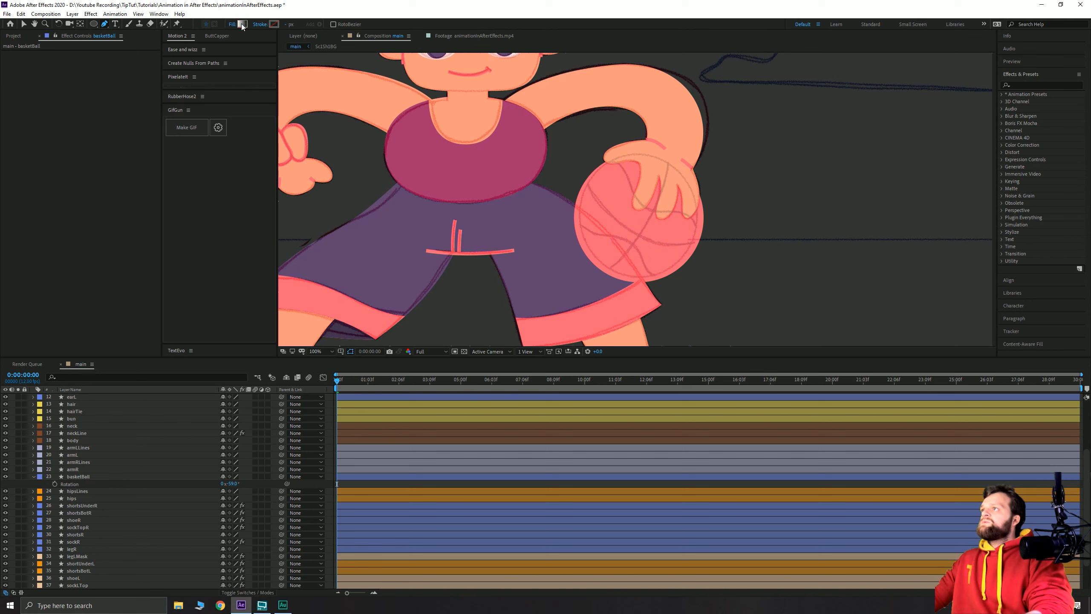
pyautogui.press('space')
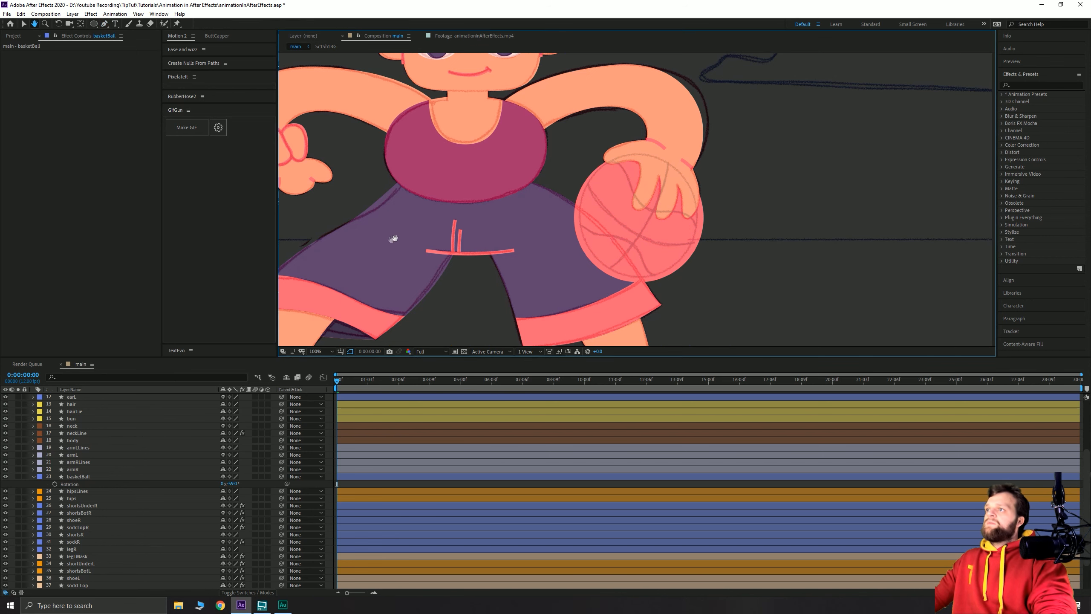
pyautogui.moveTo(394, 239); pyautogui.dragTo(664, 251)
pyautogui.press('g')
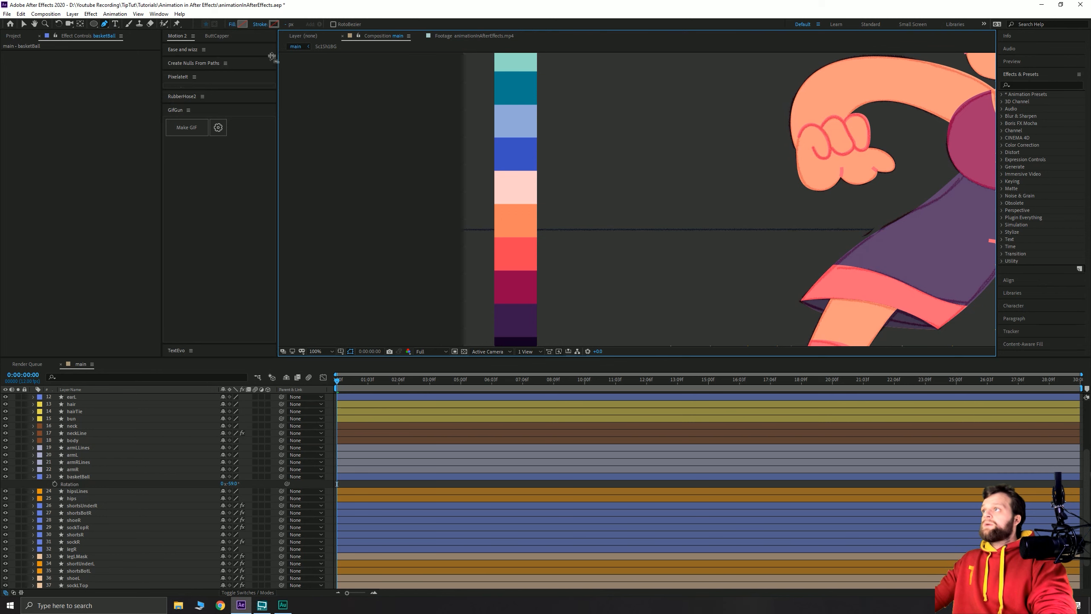
pyautogui.click(273, 23)
pyautogui.hotkey('ctrl', 'v')
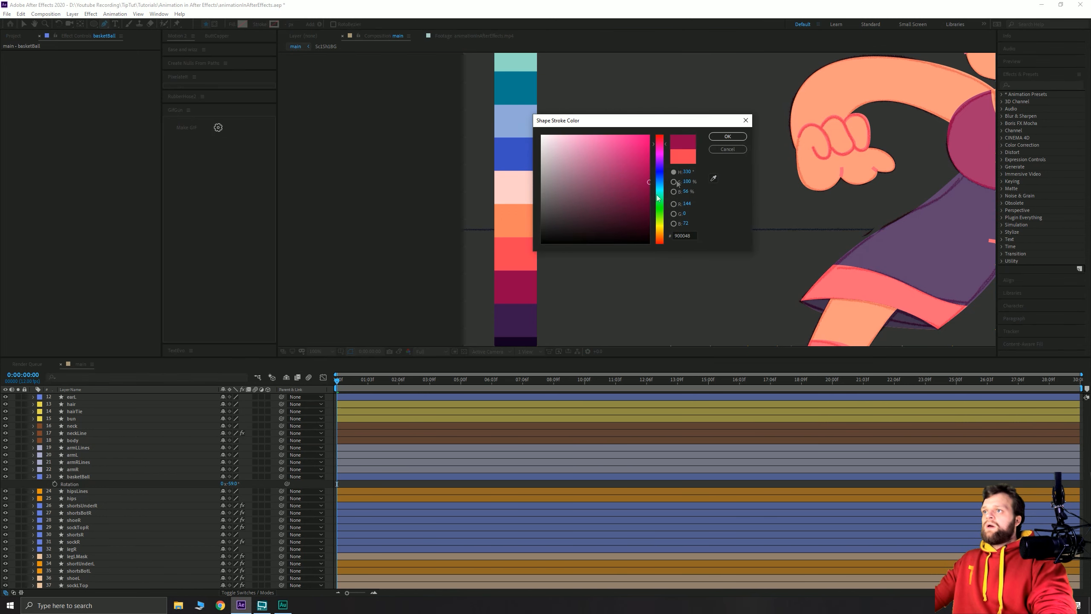
pyautogui.click(727, 136)
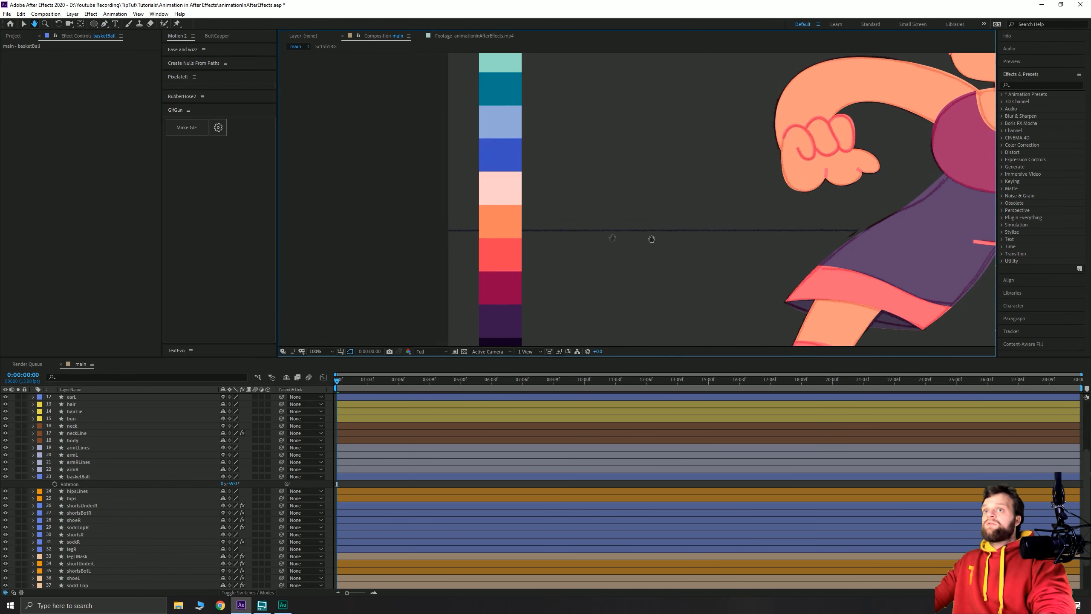
# Start a crimson seam path outside the basketball's upper-left edge, curving over toward the thumb.
pyautogui.hscroll(5, 592, 191)
pyautogui.scroll(3, 580, 211)
pyautogui.scroll(-3, 579, 211)
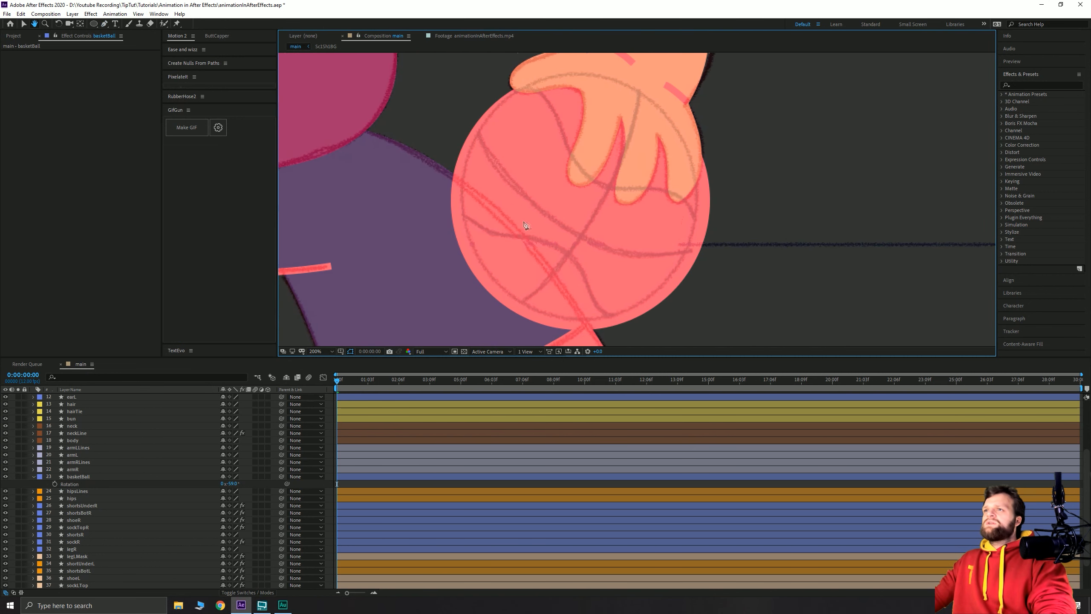
pyautogui.press('g')
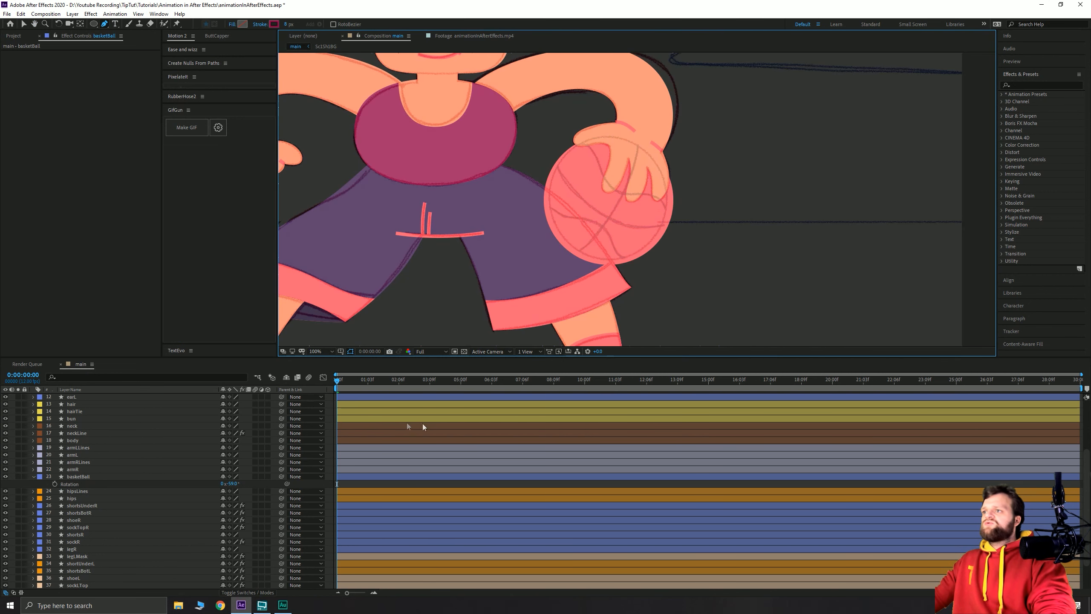
pyautogui.scroll(3, 579, 184)
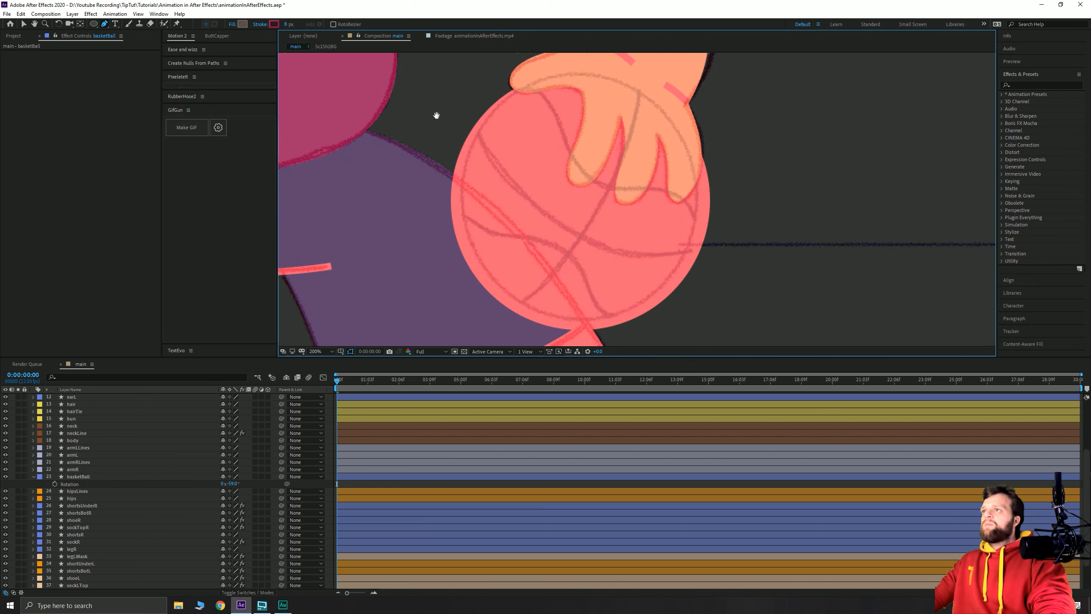
pyautogui.moveTo(436, 115); pyautogui.dragTo(461, 140)
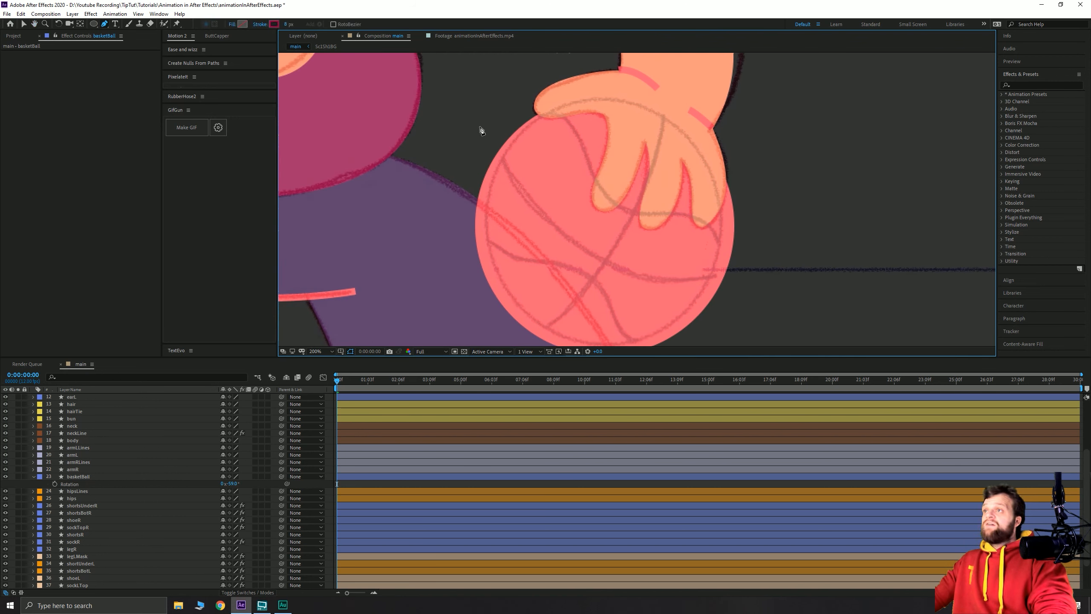
pyautogui.click(455, 141)
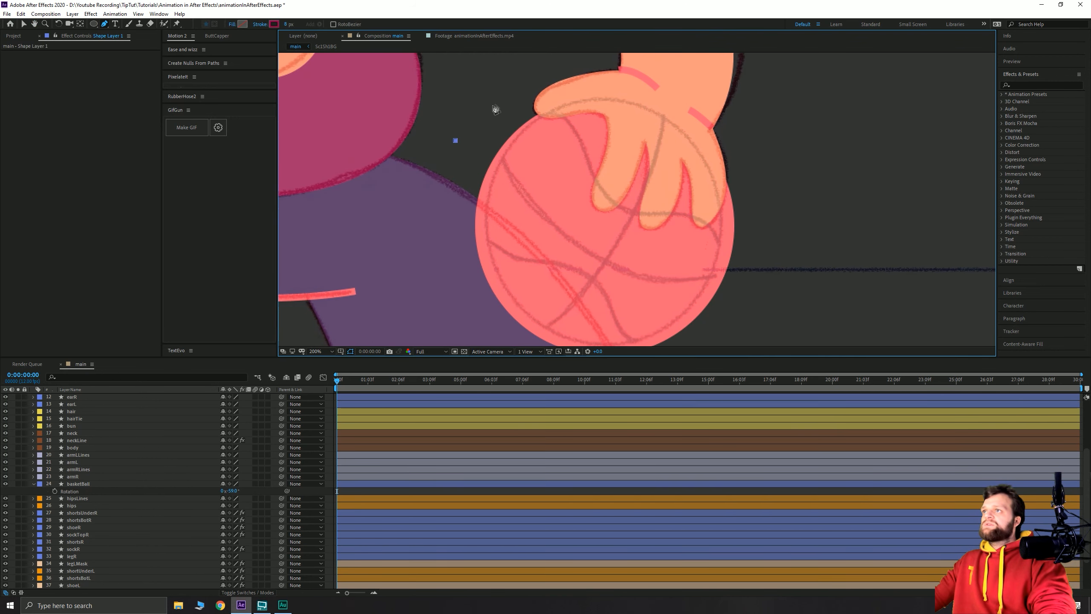
pyautogui.moveTo(524, 101); pyautogui.dragTo(567, 110)
pyautogui.moveTo(602, 191); pyautogui.dragTo(624, 248)
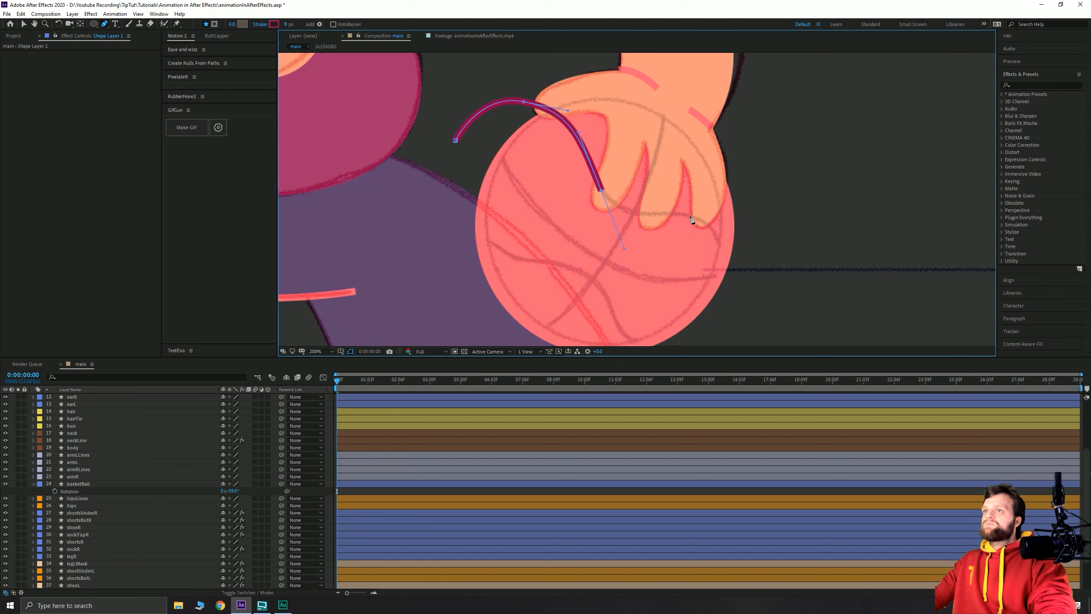
pyautogui.moveTo(697, 218)
pyautogui.mouseDown()
pyautogui.moveTo(747, 237)
pyautogui.moveTo(725, 231)
pyautogui.mouseUp()
pyautogui.moveTo(748, 295); pyautogui.dragTo(749, 324)
pyautogui.hotkey('ctrl', 'z')
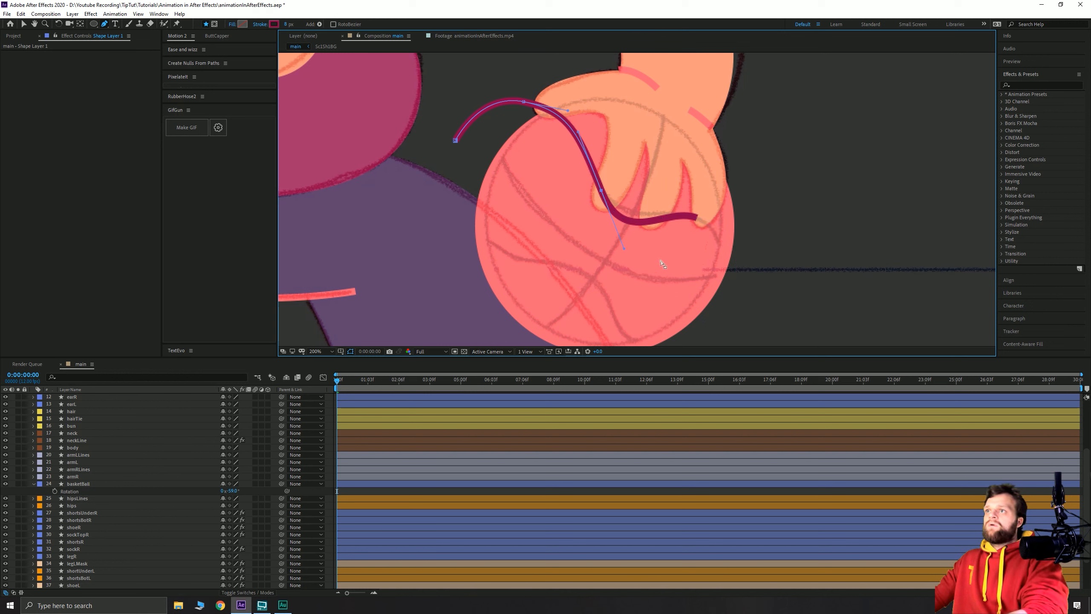
pyautogui.hotkey('ctrl', 'z')
pyautogui.hotkey('ctrl', 'z')
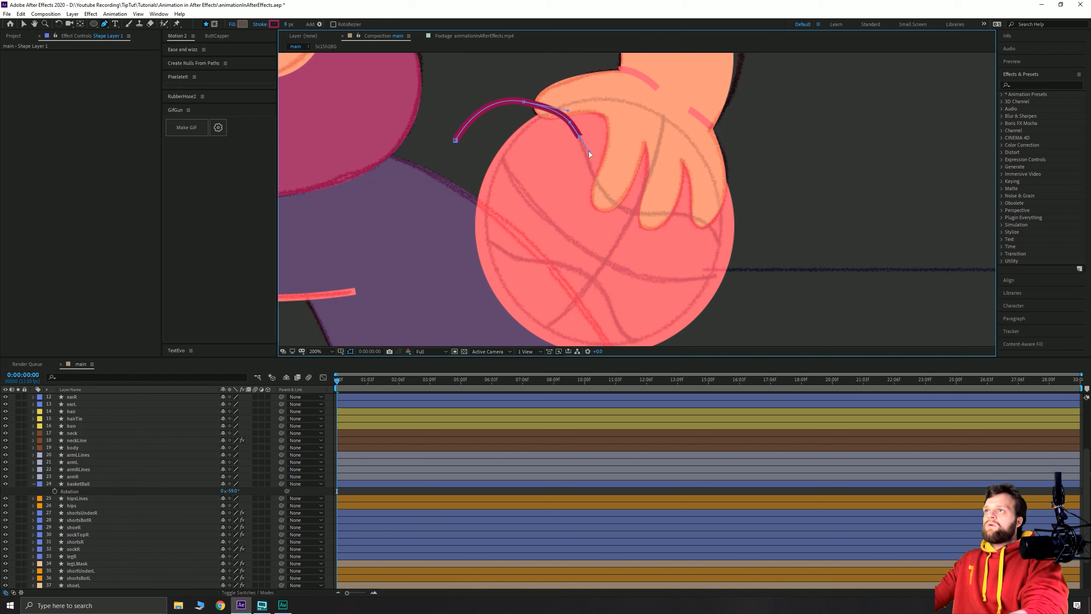
pyautogui.hotkey('ctrl', 'z')
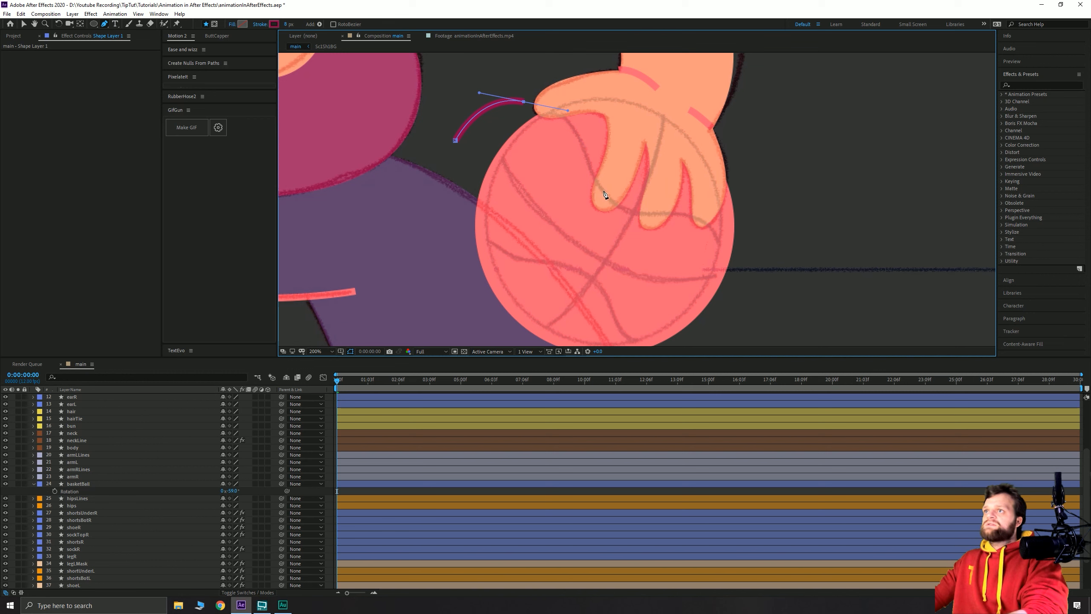
# Continue the seam along the sketched curve beneath the fingers and bend it downward outside the ball's right edge.
pyautogui.moveTo(603, 191)
pyautogui.mouseDown()
pyautogui.moveTo(632, 257)
pyautogui.moveTo(631, 248)
pyautogui.mouseUp()
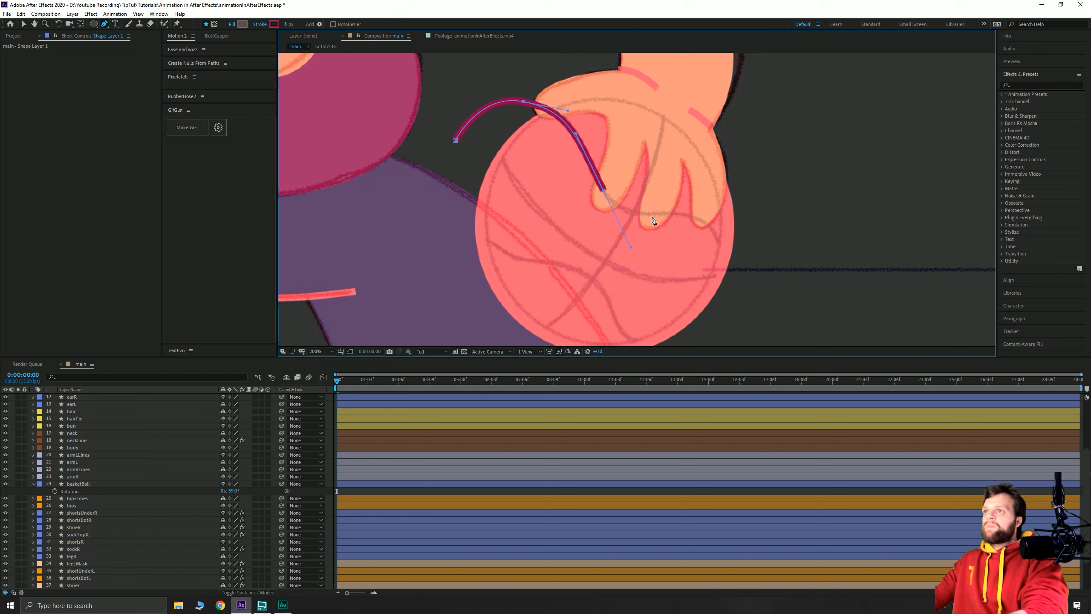
pyautogui.moveTo(699, 216); pyautogui.dragTo(747, 232)
pyautogui.moveTo(720, 309); pyautogui.dragTo(753, 299)
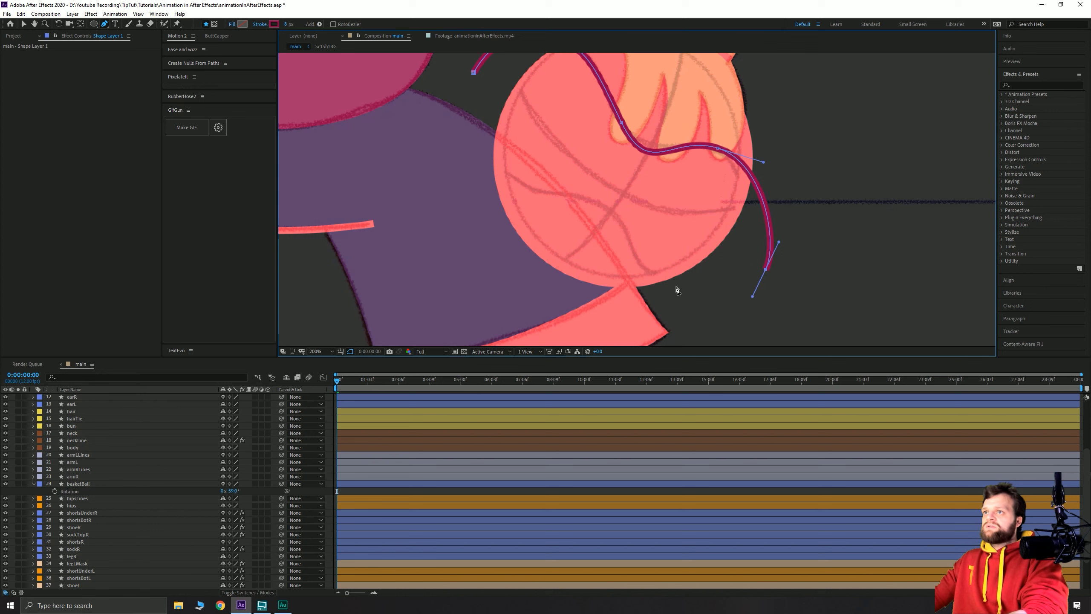
pyautogui.moveTo(675, 286); pyautogui.dragTo(641, 265)
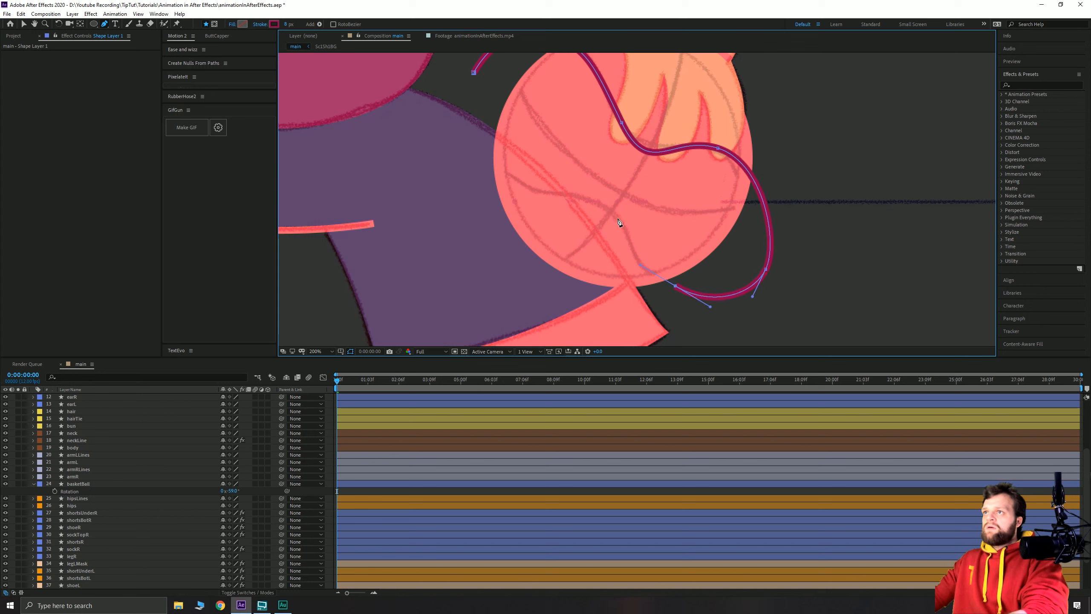
pyautogui.moveTo(612, 211); pyautogui.dragTo(576, 185)
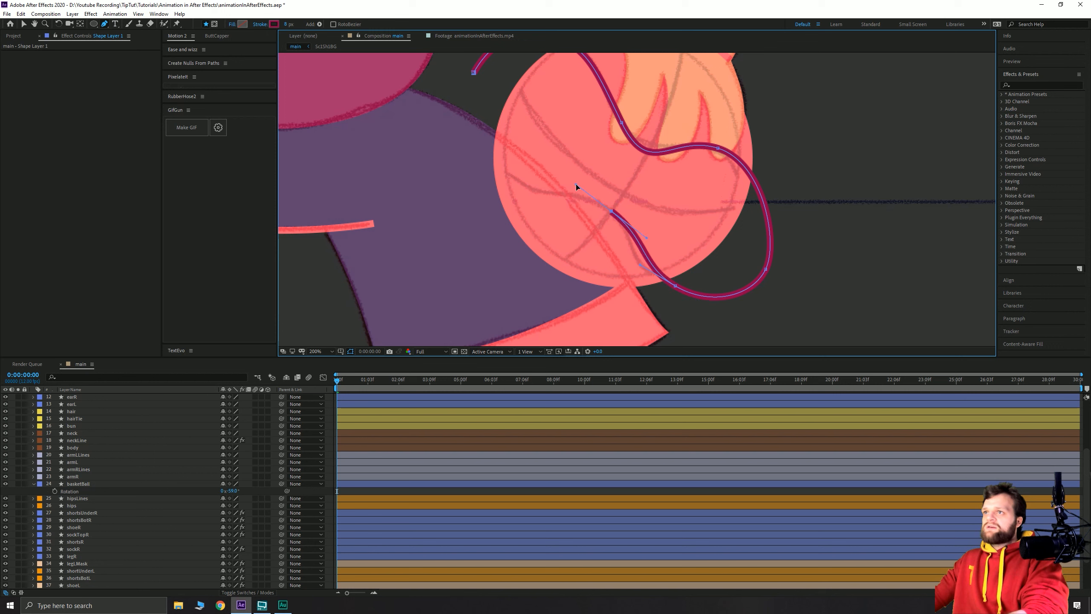
pyautogui.hotkey('ctrl', 'z')
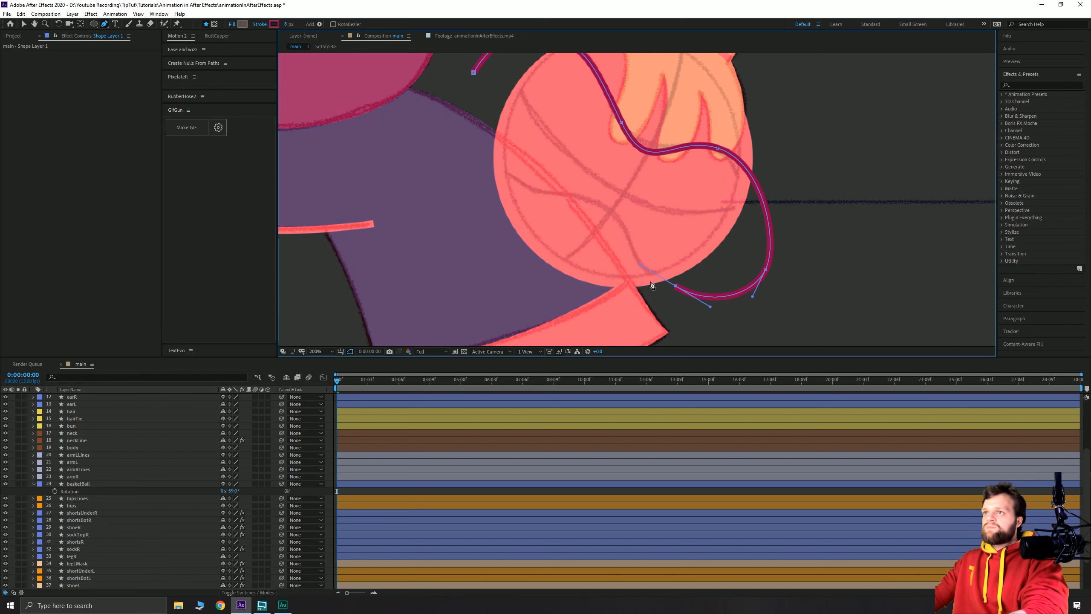
pyautogui.hotkey('ctrl', 'z')
# Bring the seam back below the ball, trace the sketched lower curve, and close the path at its starting point.
pyautogui.moveTo(653, 296)
pyautogui.mouseDown()
pyautogui.moveTo(625, 237)
pyautogui.moveTo(618, 253)
pyautogui.moveTo(611, 244)
pyautogui.moveTo(630, 249)
pyautogui.mouseUp()
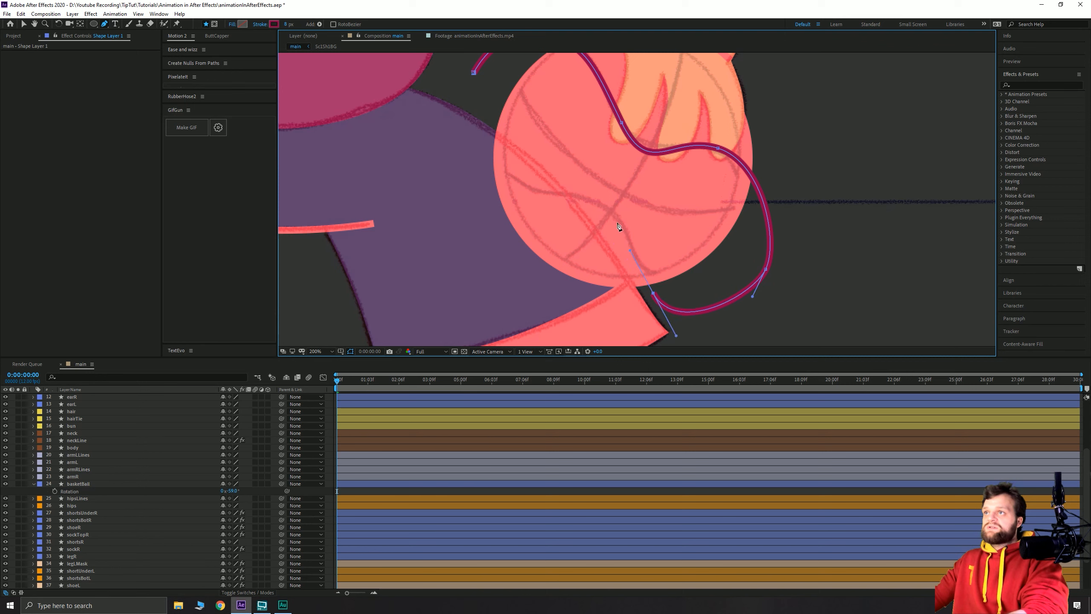
pyautogui.moveTo(608, 212); pyautogui.dragTo(576, 191)
pyautogui.press('space')
pyautogui.moveTo(485, 163)
pyautogui.mouseDown()
pyautogui.moveTo(506, 219)
pyautogui.moveTo(498, 232)
pyautogui.moveTo(467, 199)
pyautogui.mouseUp()
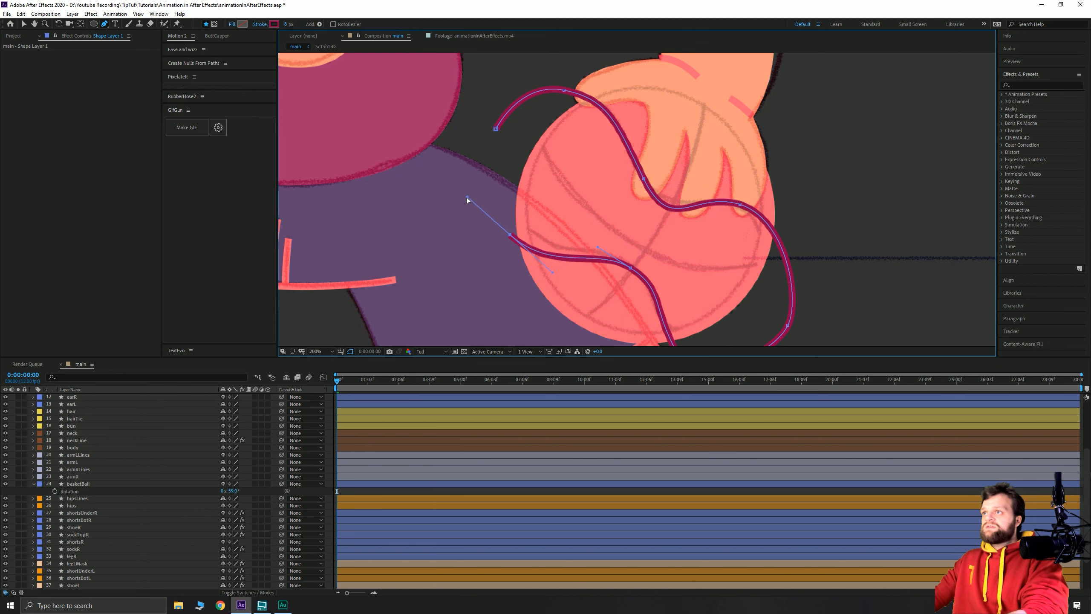
pyautogui.click(496, 129)
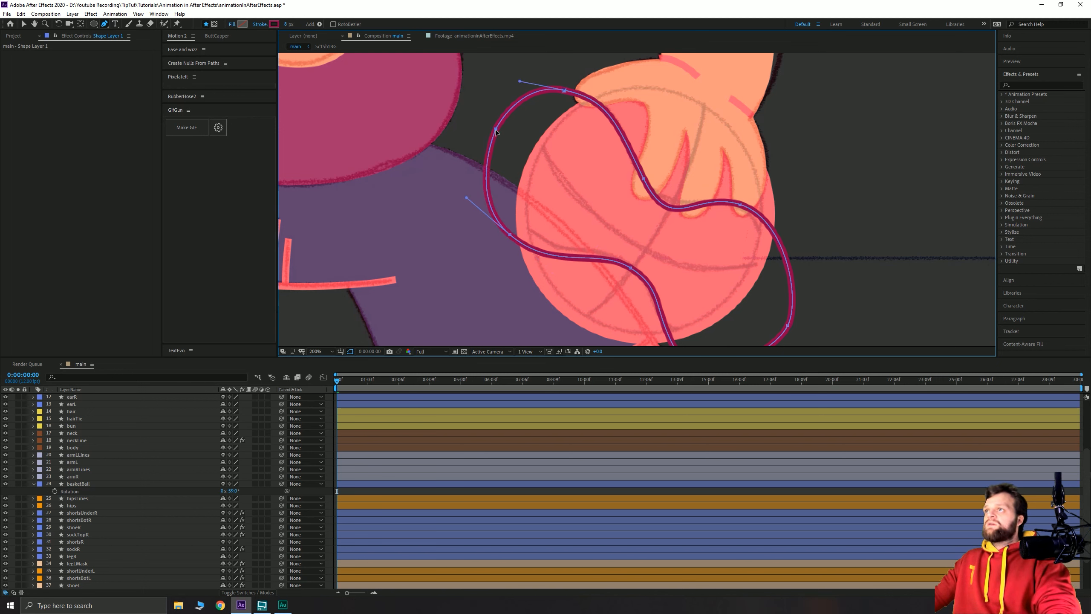
# Adjust the closed seam's anchor points and handles around both outer loops and beneath the fingers to match the sketched curves.
pyautogui.moveTo(496, 130); pyautogui.dragTo(490, 134)
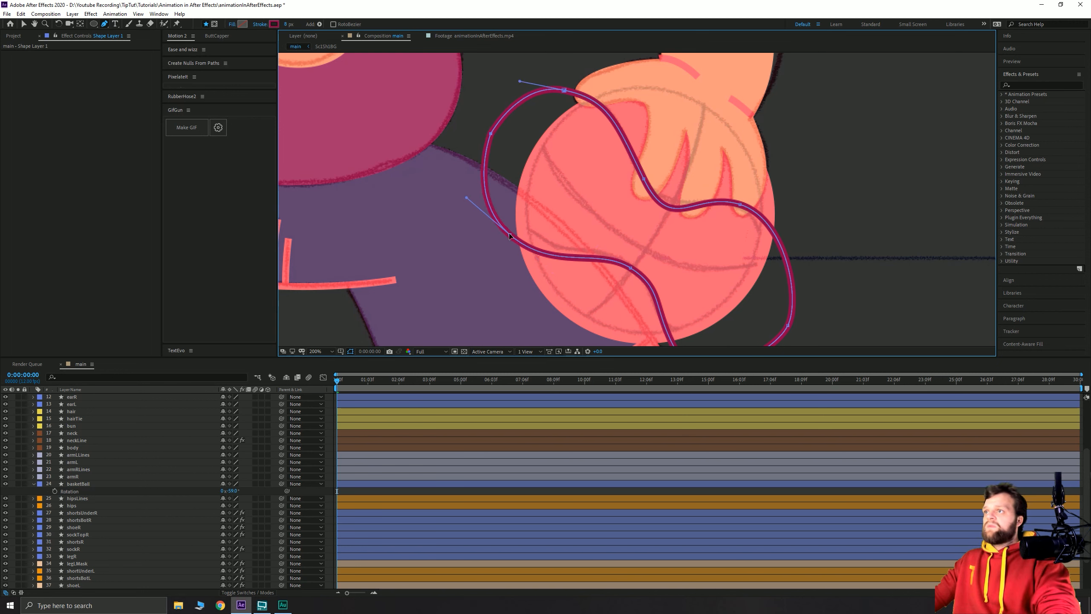
pyautogui.moveTo(510, 235); pyautogui.dragTo(507, 227)
pyautogui.moveTo(632, 268); pyautogui.dragTo(565, 249)
pyautogui.scroll(-1, 645, 258)
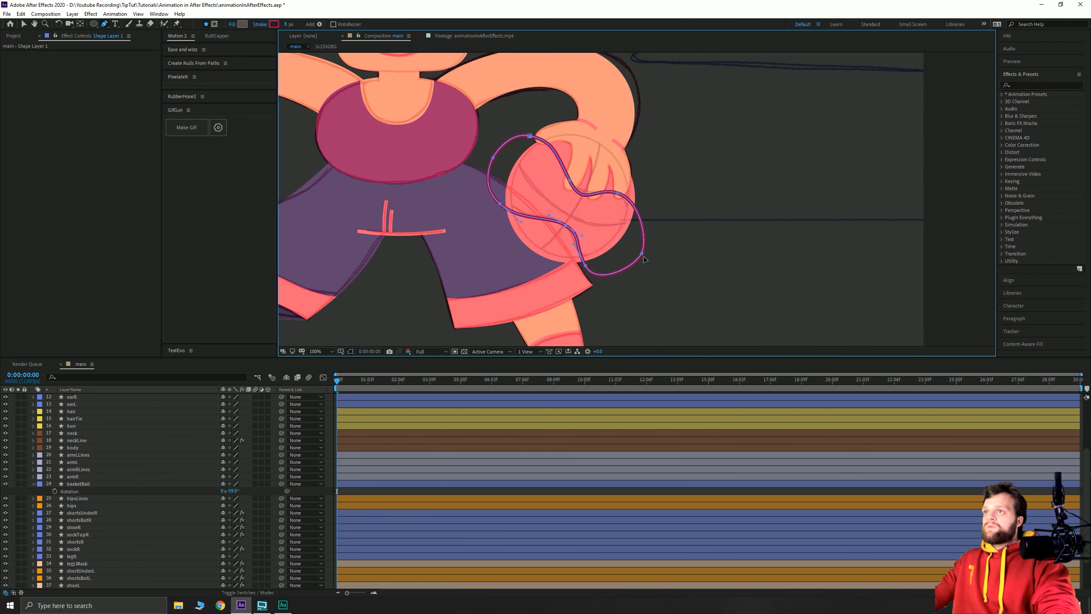
pyautogui.moveTo(641, 253); pyautogui.dragTo(648, 244)
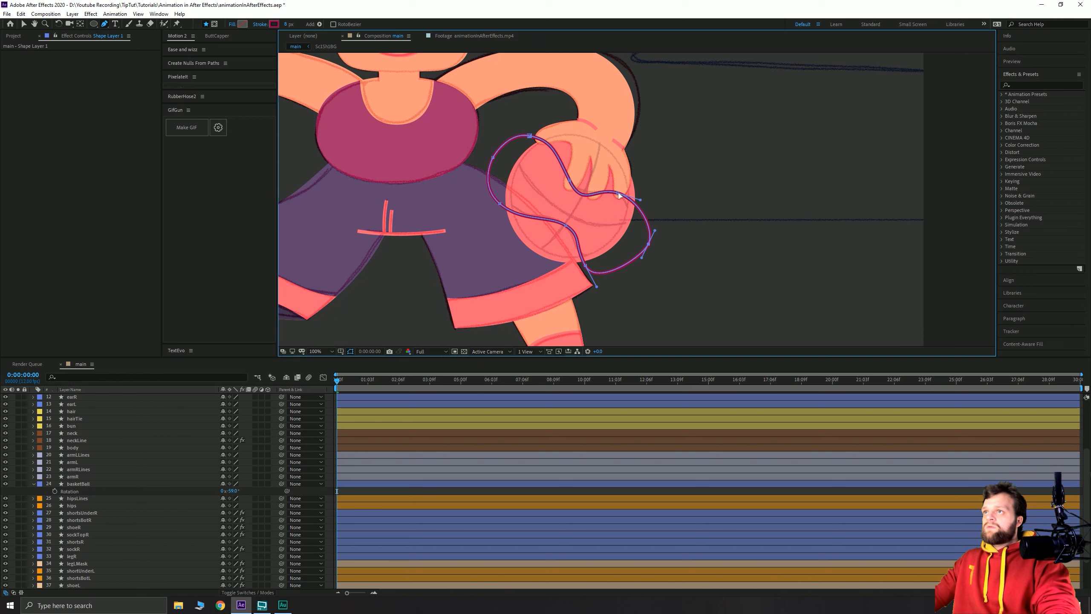
pyautogui.moveTo(618, 195); pyautogui.dragTo(582, 191)
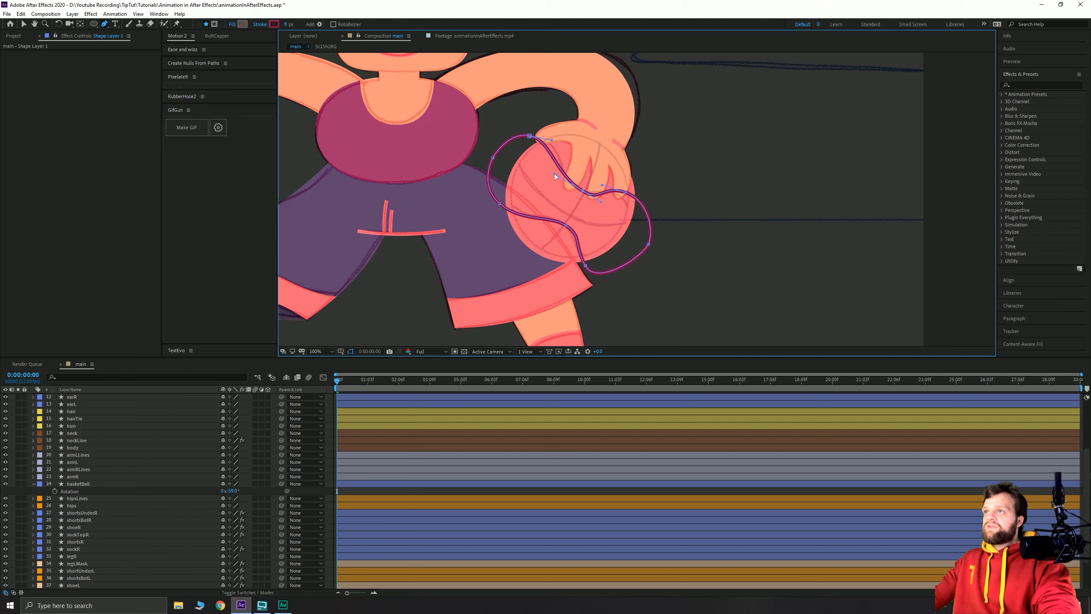
pyautogui.moveTo(530, 136); pyautogui.dragTo(510, 119)
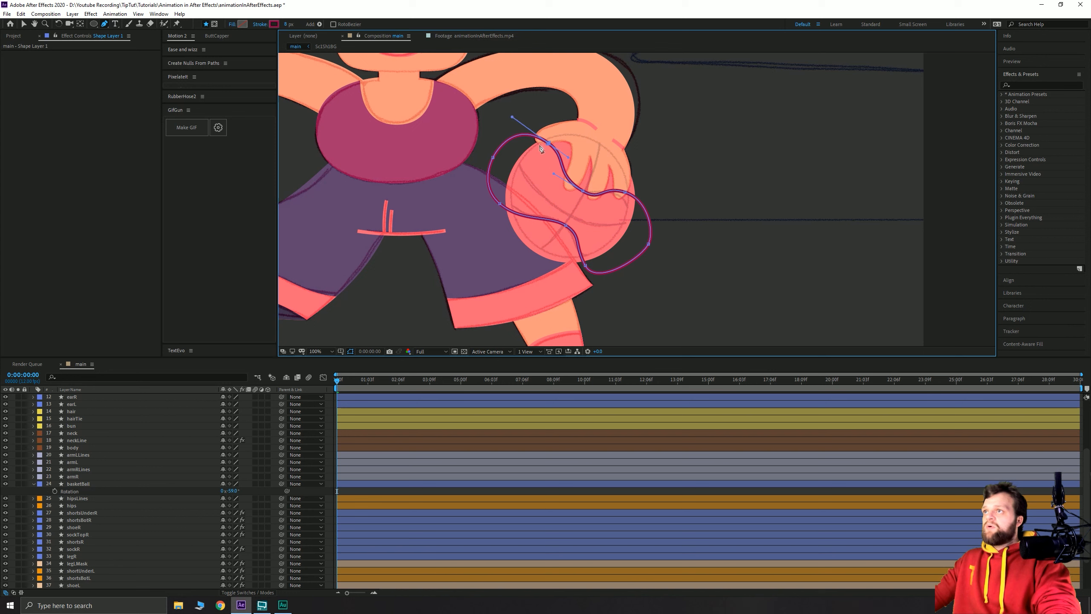
pyautogui.click(622, 193)
pyautogui.press('v')
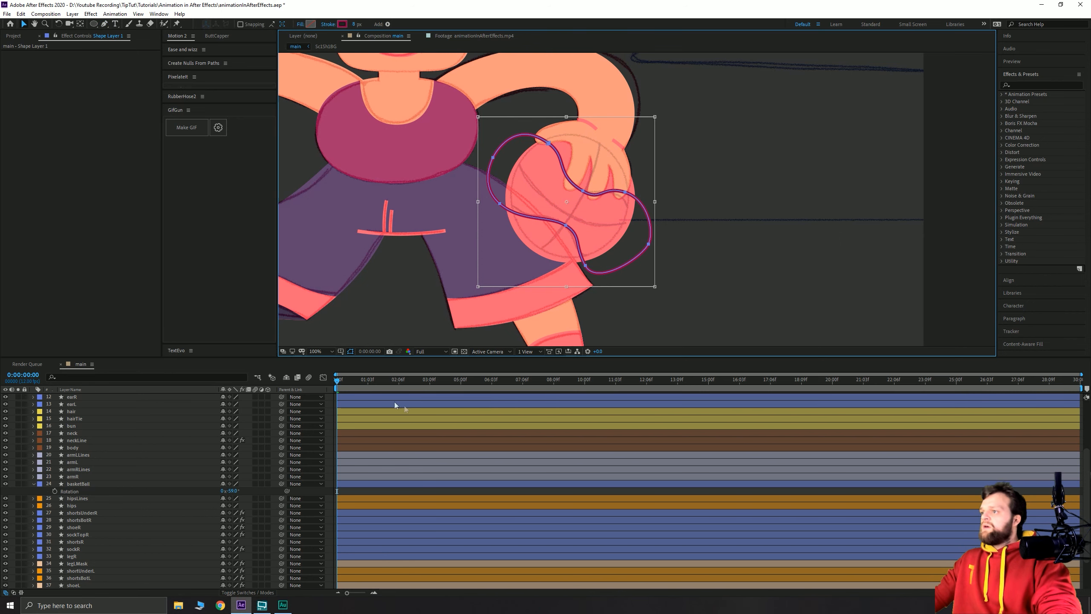
# Reselect the seam's shape layer and refine the path's right loop and lower curve with the Pen tool.
pyautogui.scroll(4, 390, 468)
pyautogui.click(500, 418)
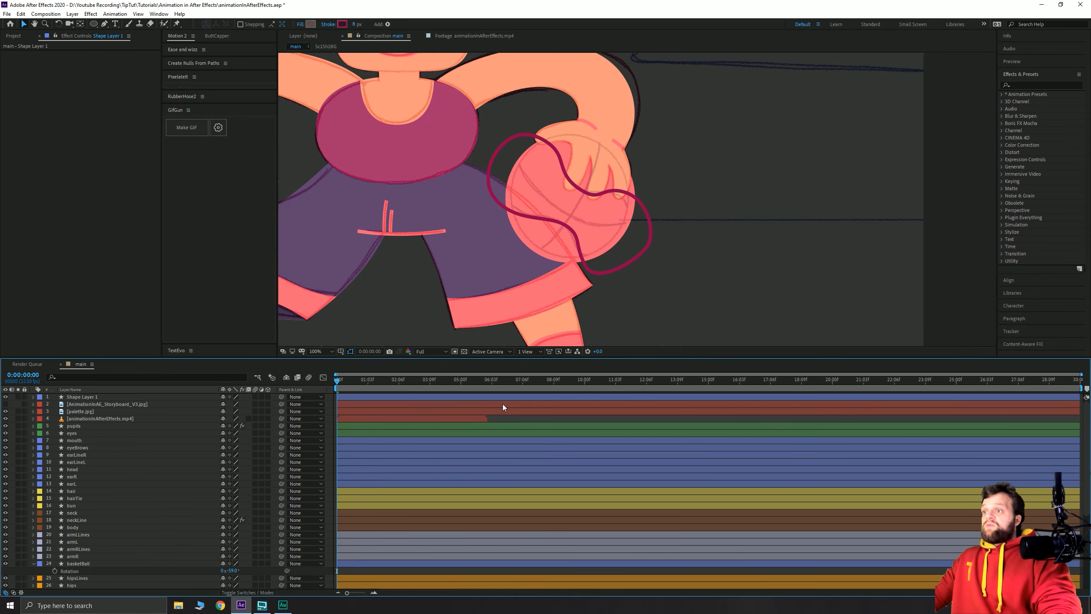
pyautogui.click(505, 397)
pyautogui.scroll(1, 608, 200)
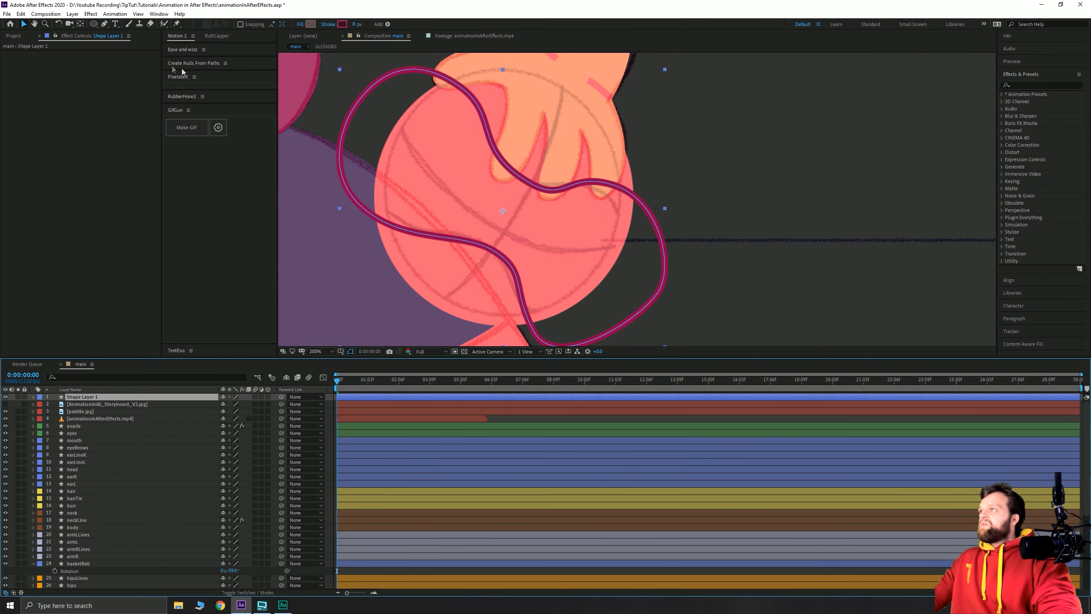
pyautogui.click(105, 24)
pyautogui.moveTo(613, 185); pyautogui.dragTo(576, 160)
pyautogui.moveTo(661, 290); pyautogui.dragTo(609, 254)
pyautogui.scroll(-1, 618, 283)
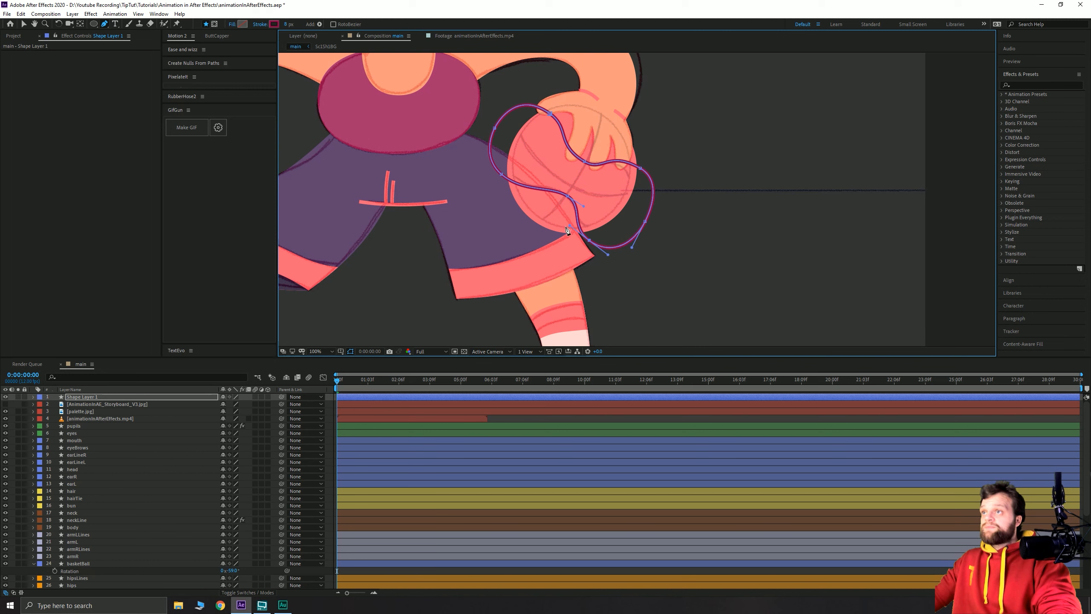
pyautogui.moveTo(567, 195); pyautogui.dragTo(562, 193)
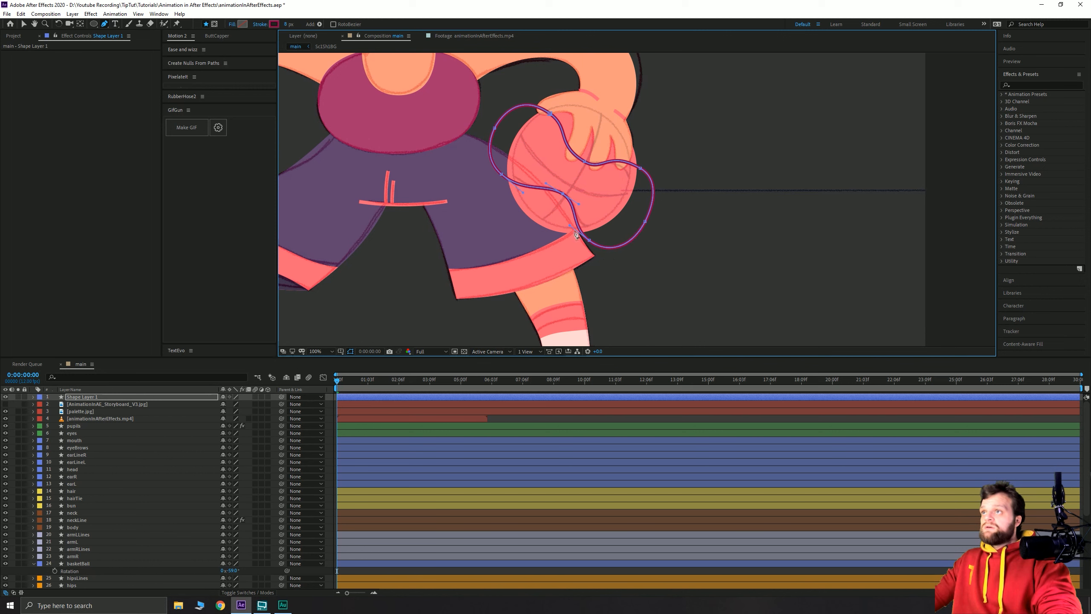
# Add a second curved seam to the same shape layer, running from the wrist down through the ball past its lower-left edge.
pyautogui.click(506, 415)
pyautogui.click(496, 398)
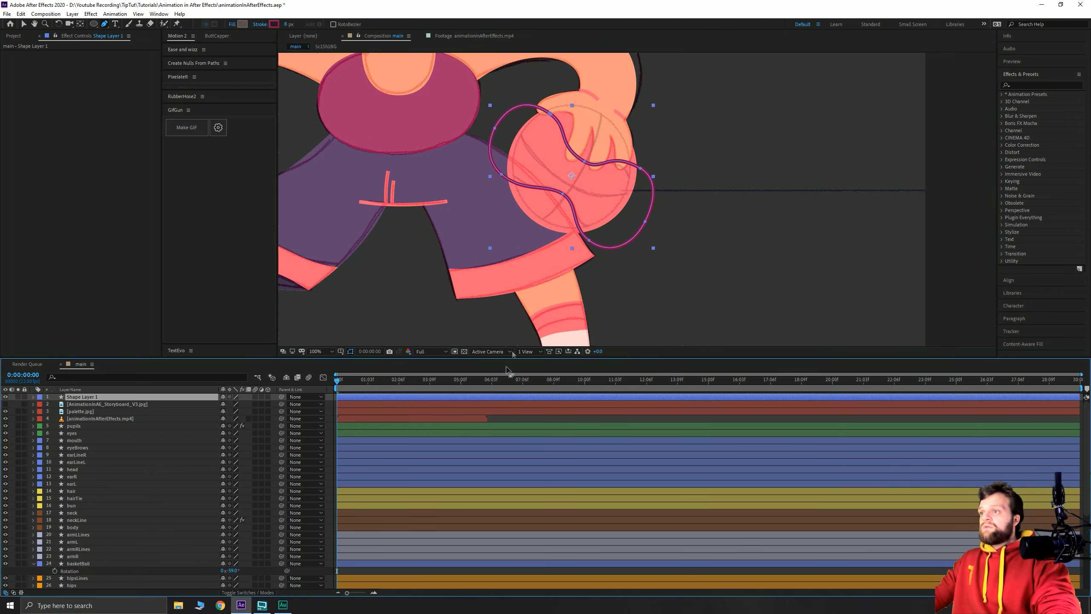
pyautogui.scroll(-1, 578, 225)
pyautogui.moveTo(578, 223); pyautogui.dragTo(603, 227)
pyautogui.scroll(1, 550, 254)
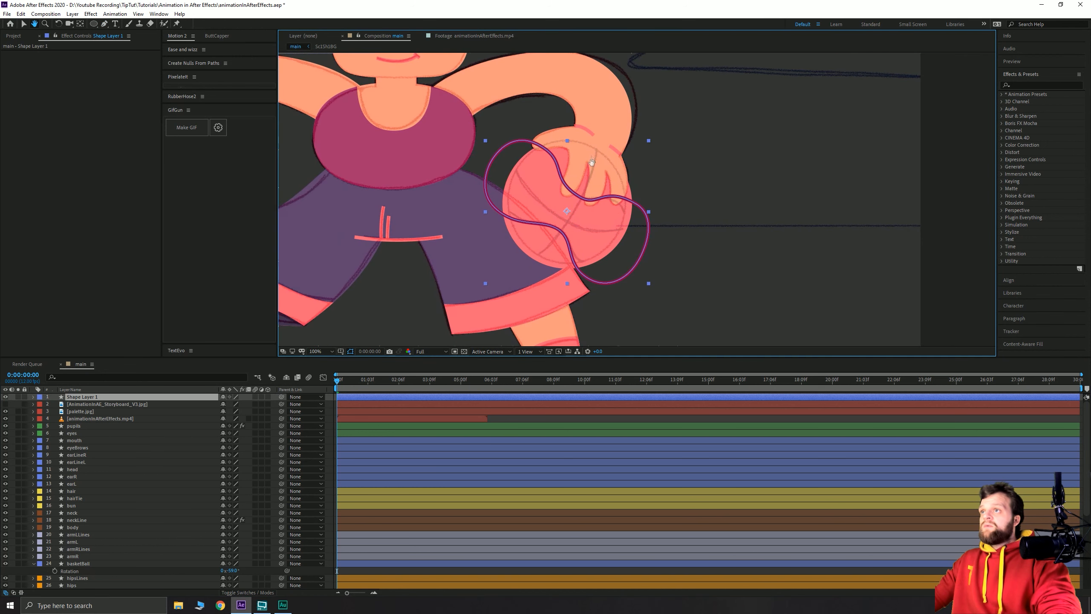
pyautogui.click(603, 106)
pyautogui.moveTo(497, 287)
pyautogui.mouseDown()
pyautogui.moveTo(409, 317)
pyautogui.moveTo(394, 335)
pyautogui.moveTo(405, 330)
pyautogui.mouseUp()
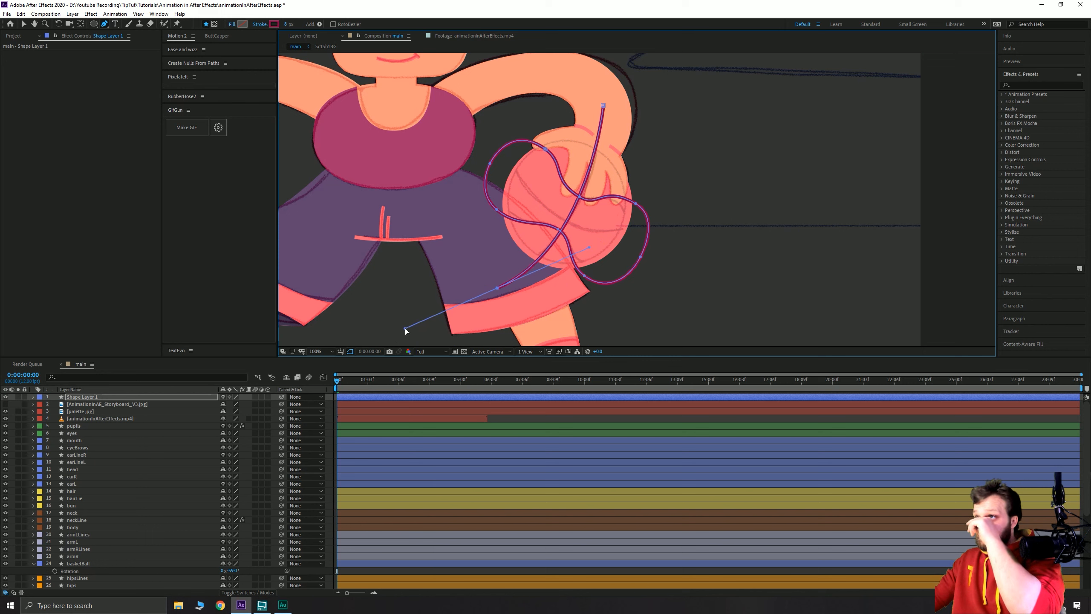
# Add a third seam to the same layer, curving diagonally across the ball from the torso to beyond its lower-right edge.
pyautogui.click(532, 420)
pyautogui.click(518, 396)
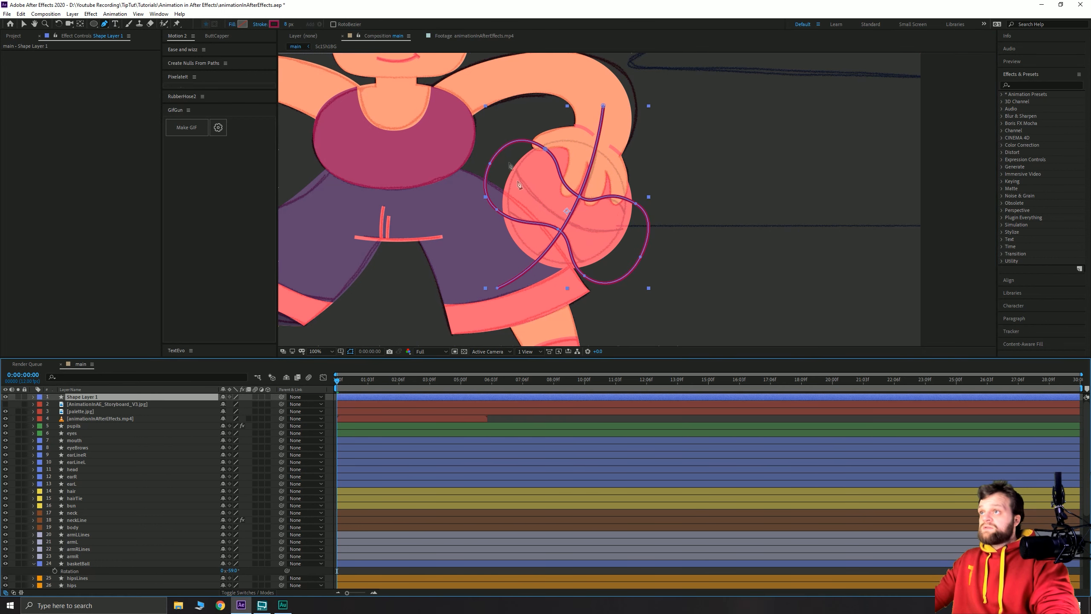
pyautogui.click(460, 143)
pyautogui.moveTo(677, 253); pyautogui.dragTo(800, 272)
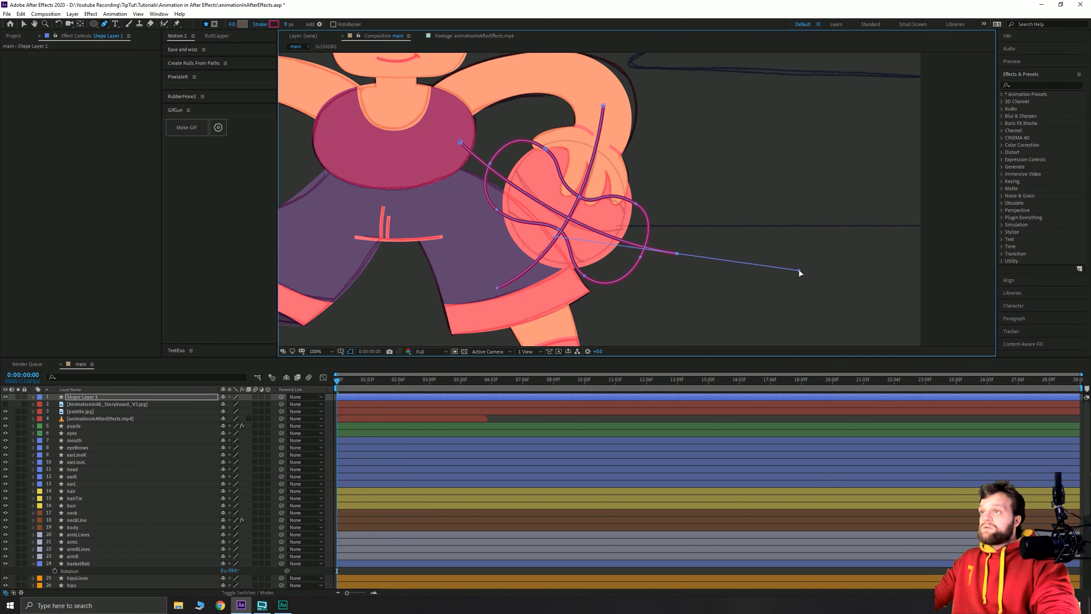
# Try rotating the seam lines' shape layer and undo the rotation.
pyautogui.click(24, 24)
pyautogui.click(530, 398)
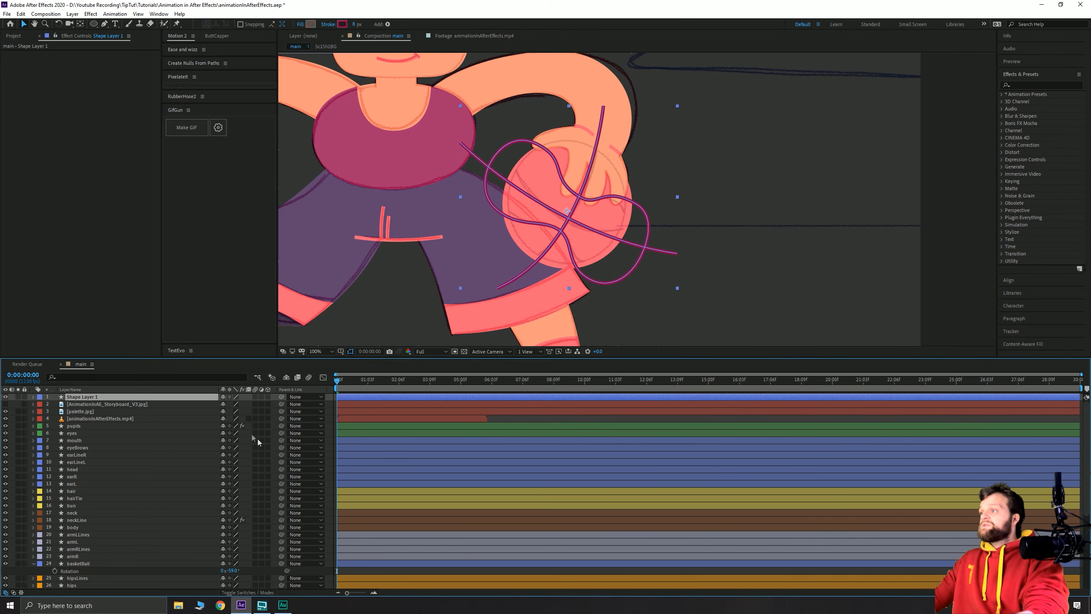
pyautogui.press('r')
pyautogui.moveTo(230, 404); pyautogui.dragTo(318, 409)
pyautogui.hotkey('ctrl', 'z')
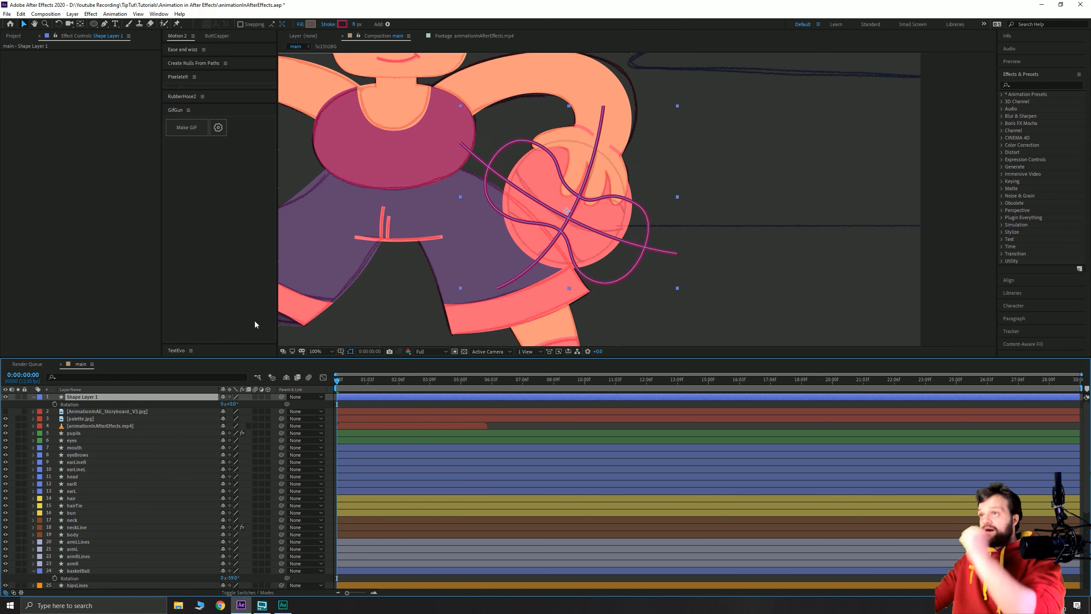
pyautogui.moveTo(578, 198)
pyautogui.mouseDown()
pyautogui.moveTo(609, 209)
pyautogui.moveTo(538, 185)
pyautogui.moveTo(562, 202)
pyautogui.moveTo(579, 196)
pyautogui.mouseUp()
pyautogui.moveTo(540, 250); pyautogui.dragTo(539, 255)
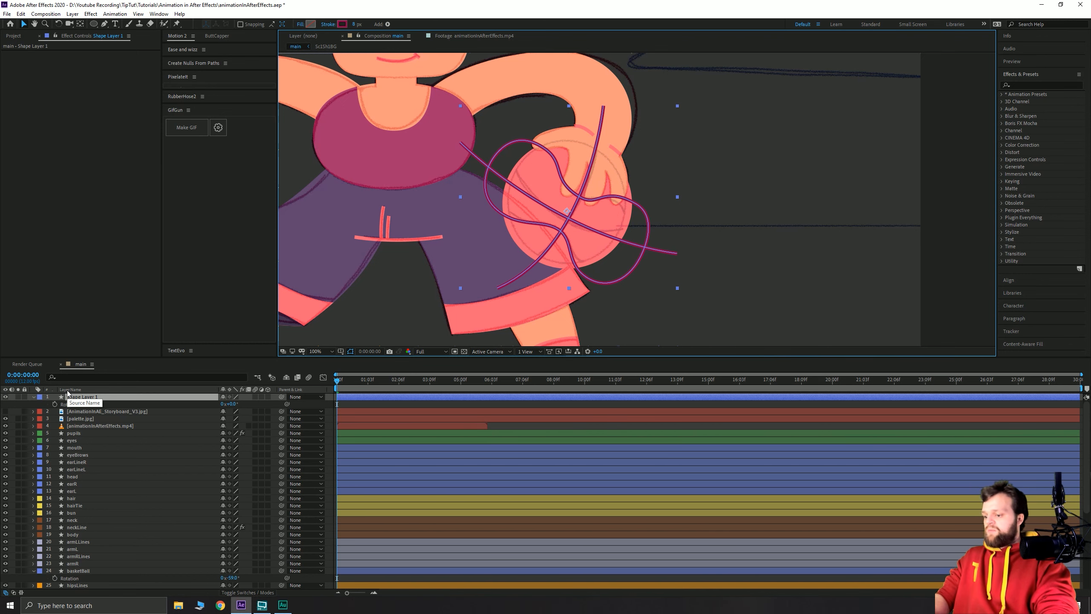
pyautogui.press('t')
pyautogui.press('End')
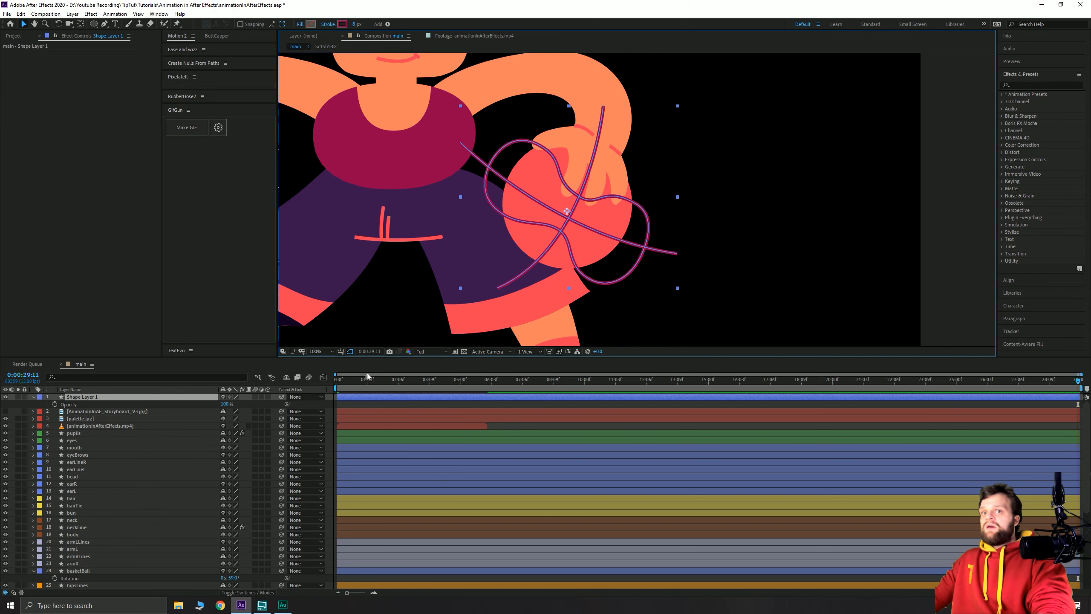
pyautogui.press('Home')
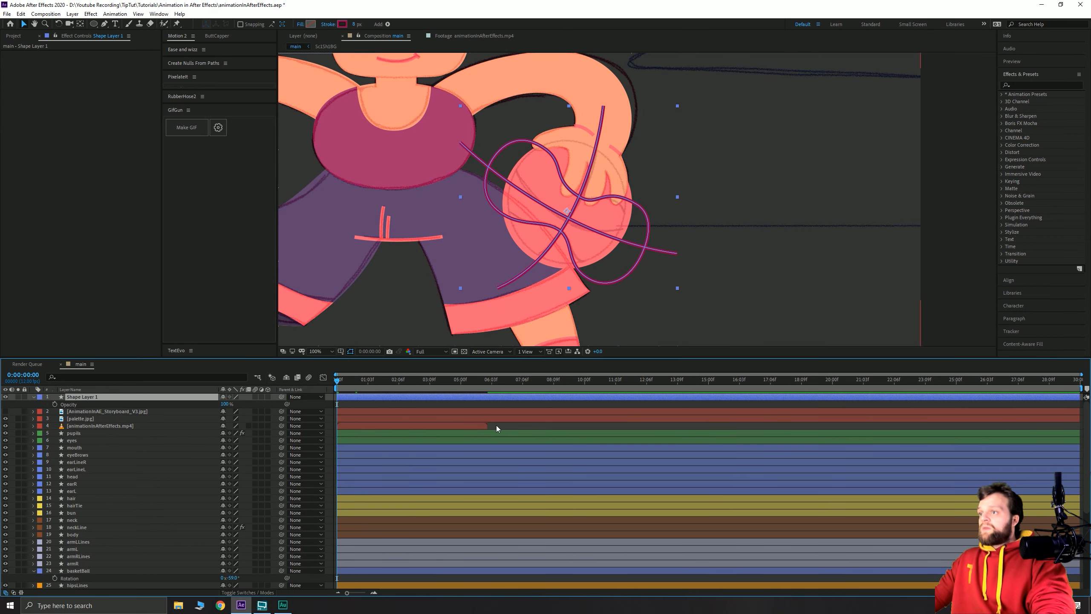
pyautogui.click(496, 424)
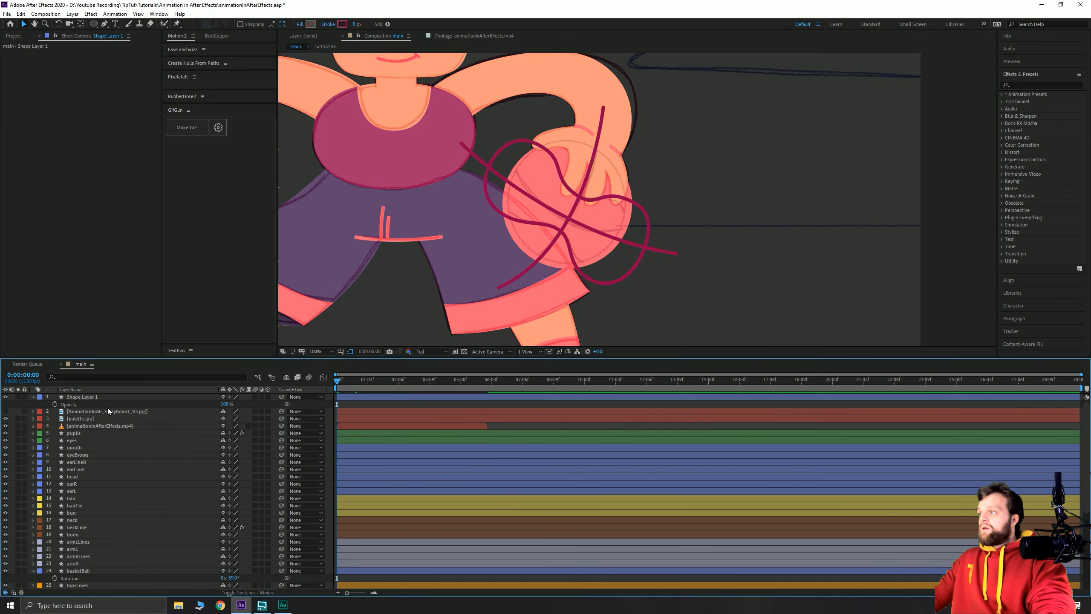
# Rename the seam lines' shape layer basketBallLines and place it directly above the basketBall layer, with its opacity property collapsed.
pyautogui.click(81, 394)
pyautogui.press('Return')
pyautogui.write('basketBall')
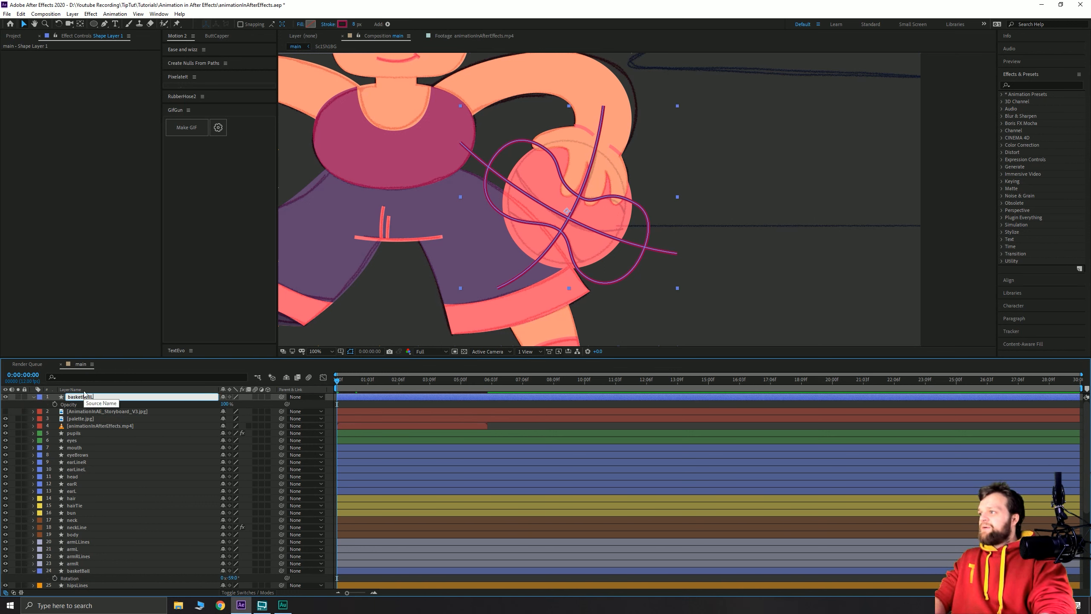
pyautogui.write('Lines')
pyautogui.press('Return')
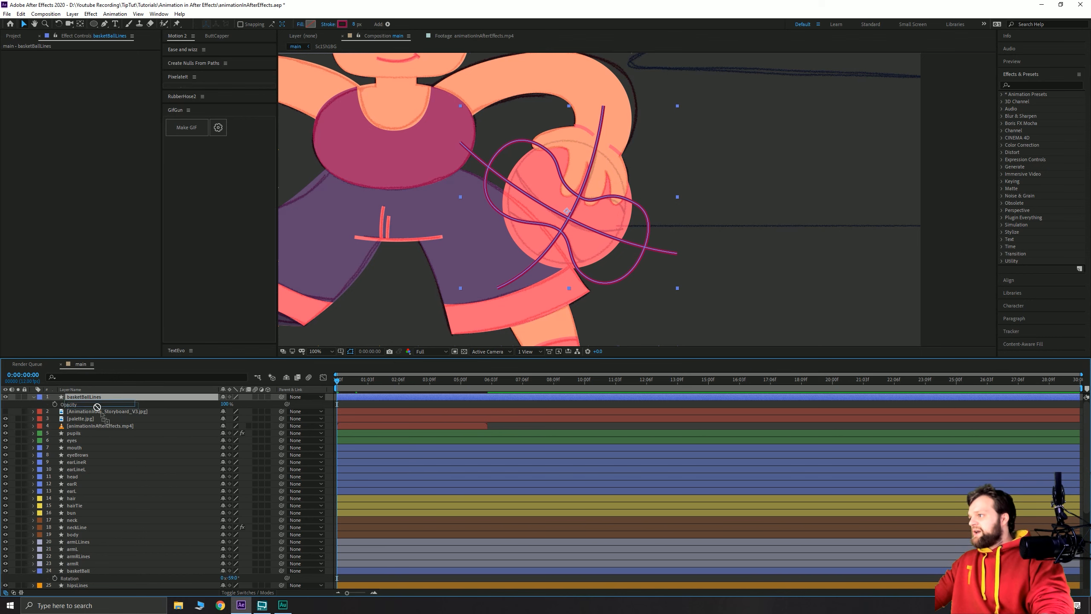
pyautogui.moveTo(84, 396); pyautogui.dragTo(109, 566)
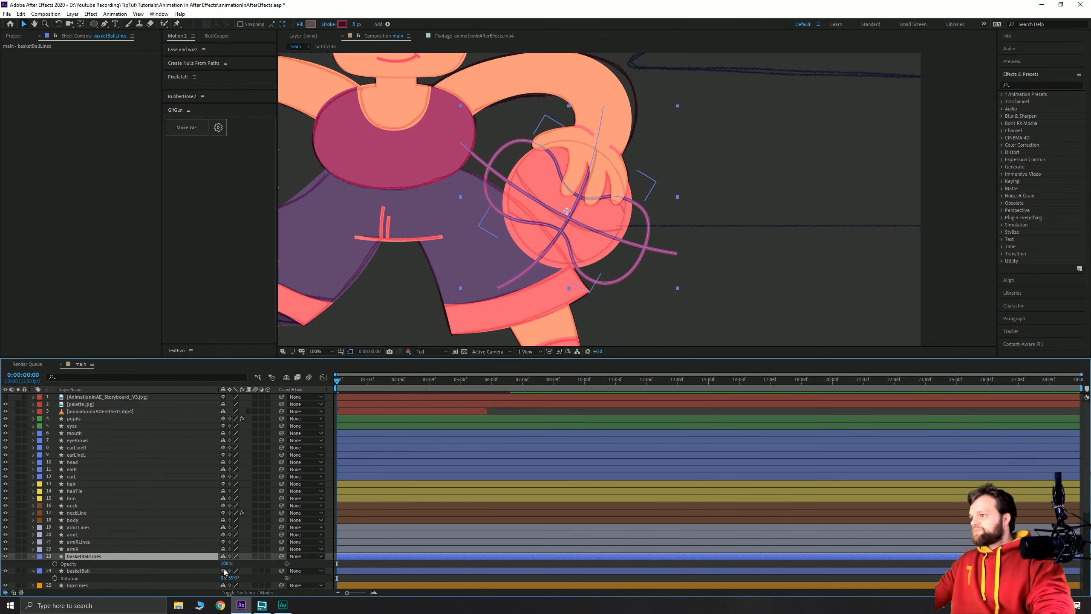
pyautogui.press('t')
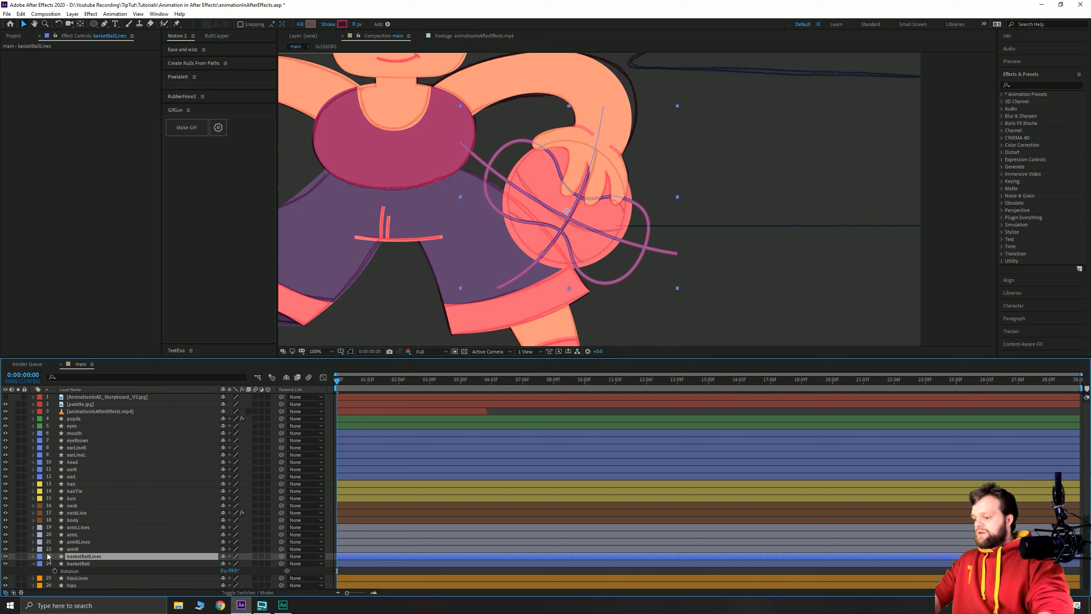
# Apply the Set Matte effect to basketBallLines, taking the matte from the basketBall layer.
pyautogui.hotkey('ctrl', 'space')
pyautogui.write('set')
pyautogui.click(43, 525)
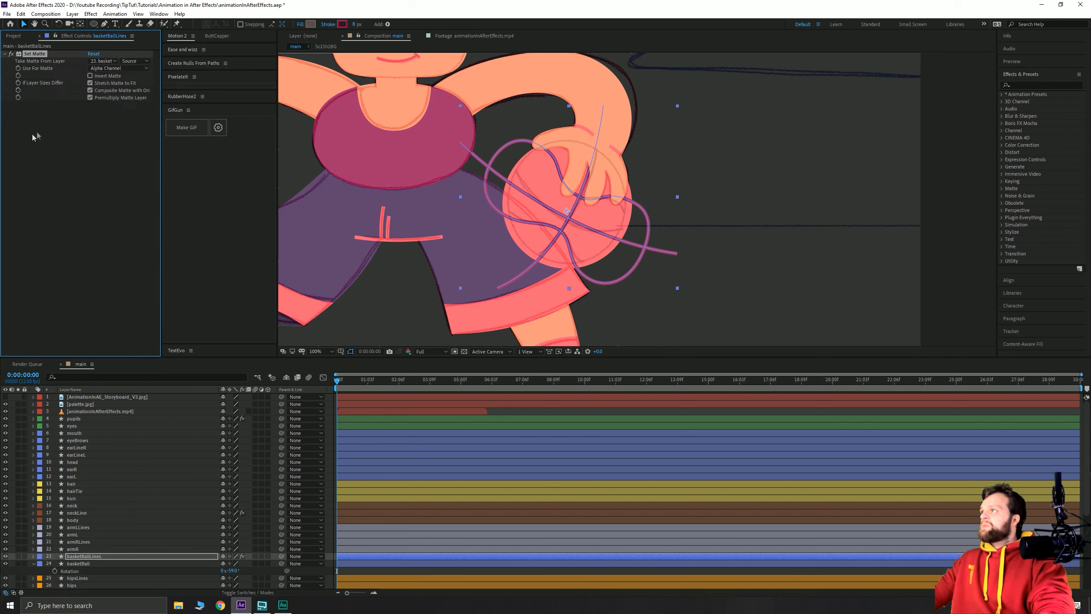
pyautogui.click(103, 61)
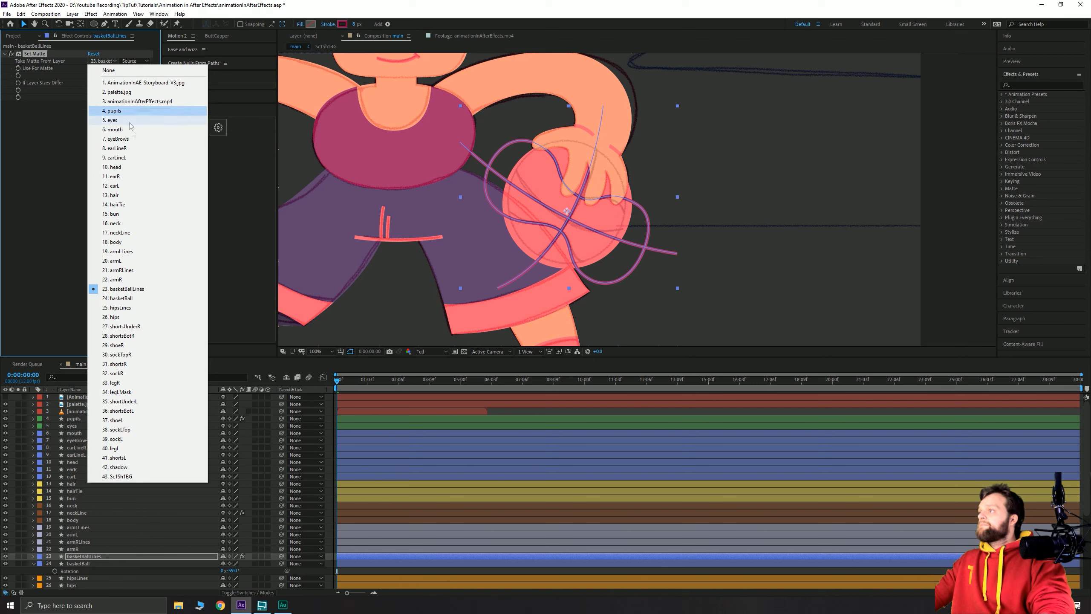
pyautogui.click(123, 298)
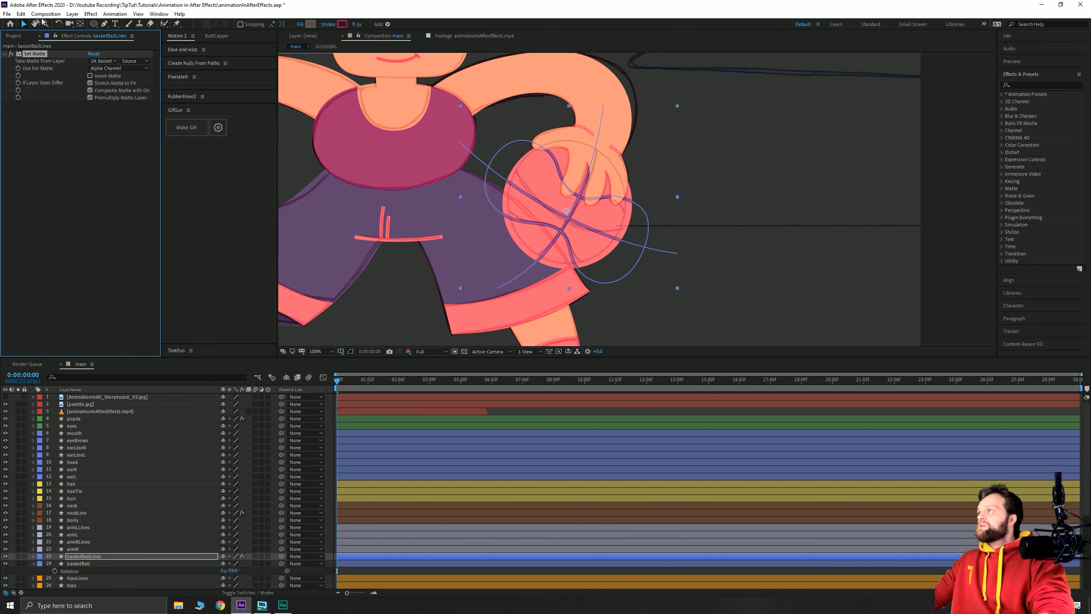
pyautogui.click(506, 411)
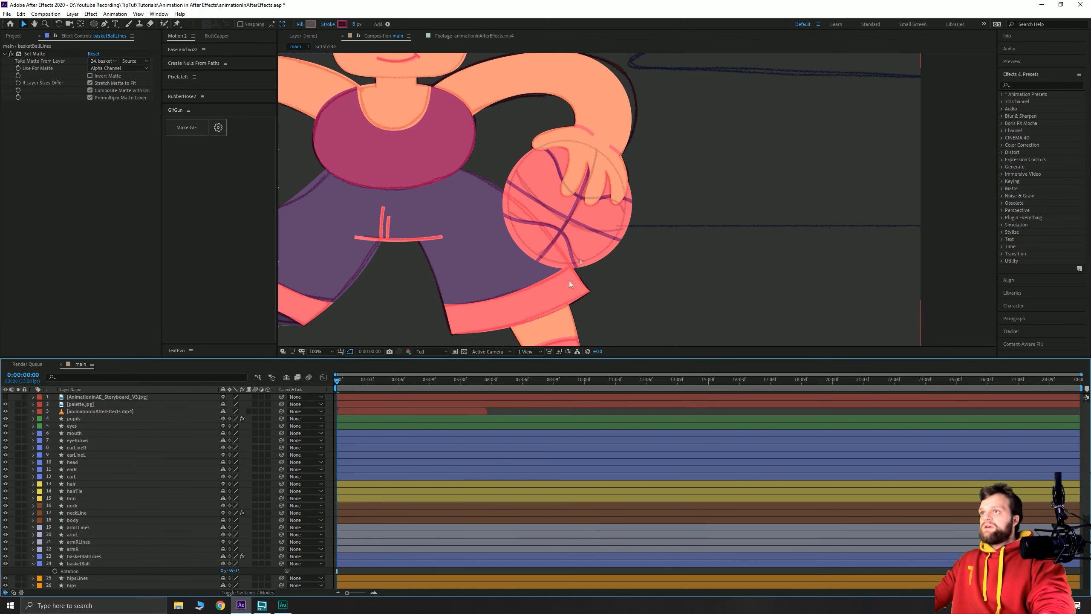
# Hide the animationInAfterEffects.mp4 reference layer and show the composition's transparency grid.
pyautogui.scroll(-2, 588, 190)
pyautogui.scroll(-1, 542, 234)
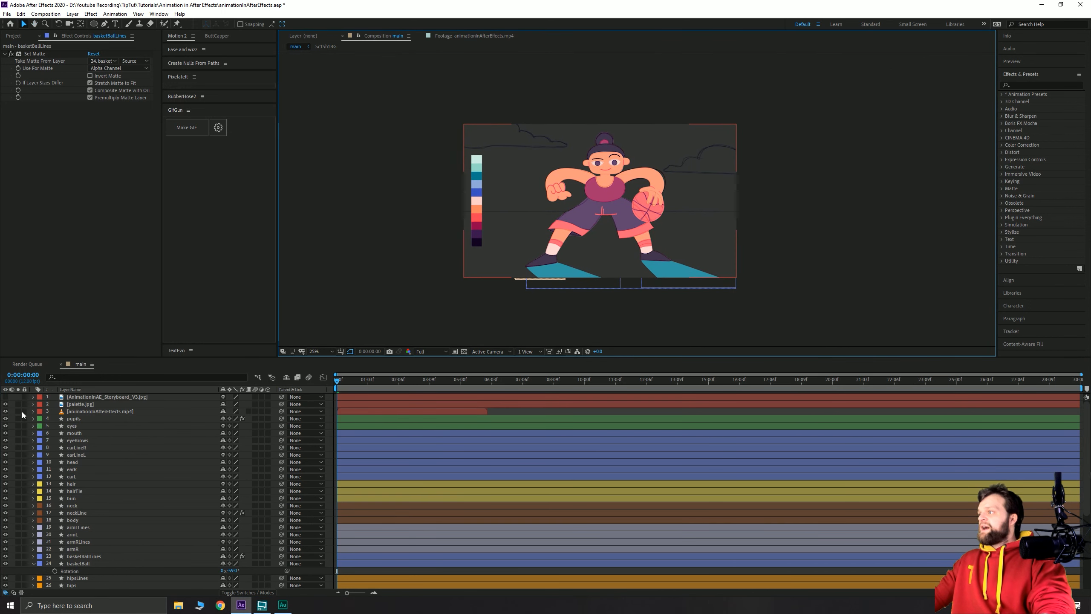
pyautogui.click(5, 411)
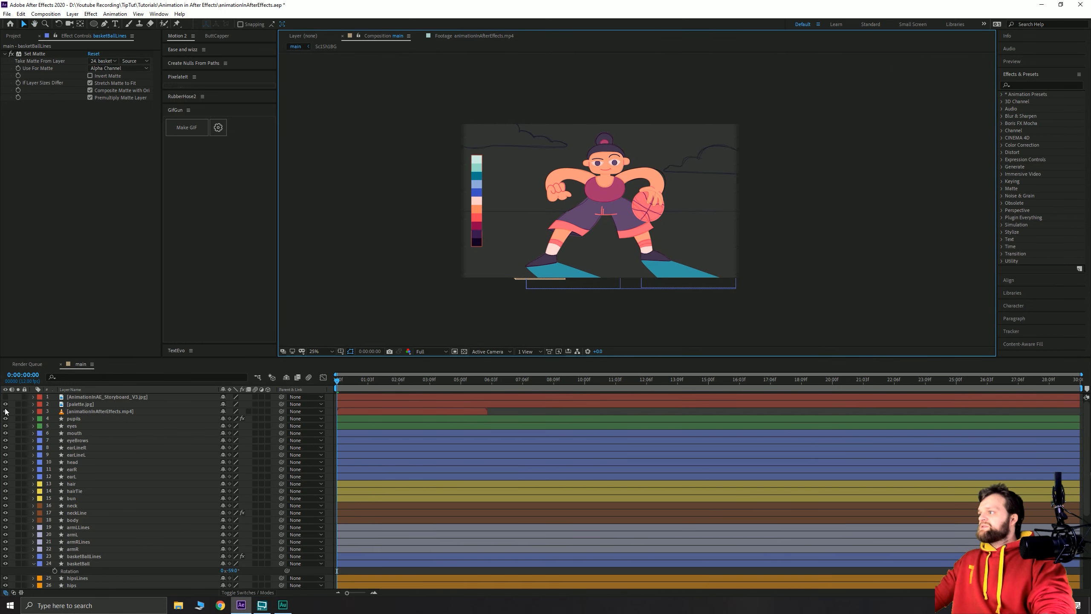
pyautogui.click(359, 247)
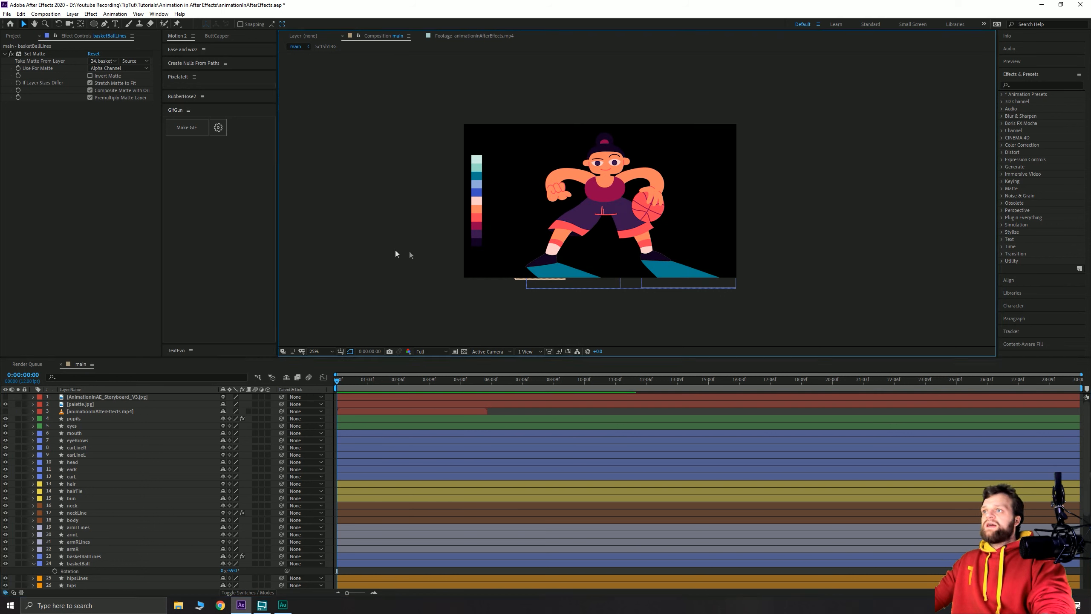
pyautogui.click(465, 352)
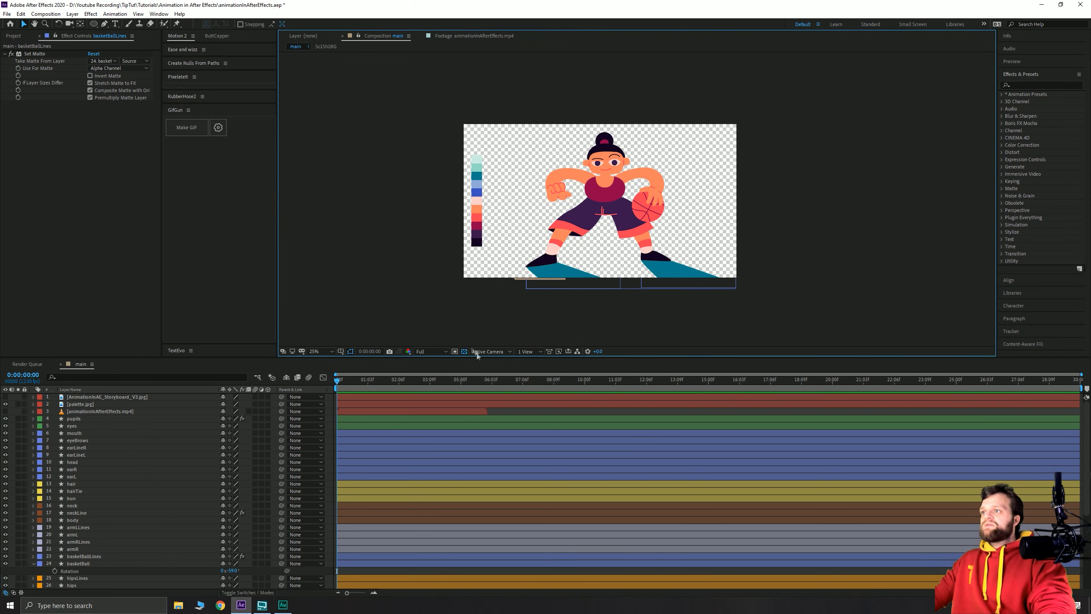
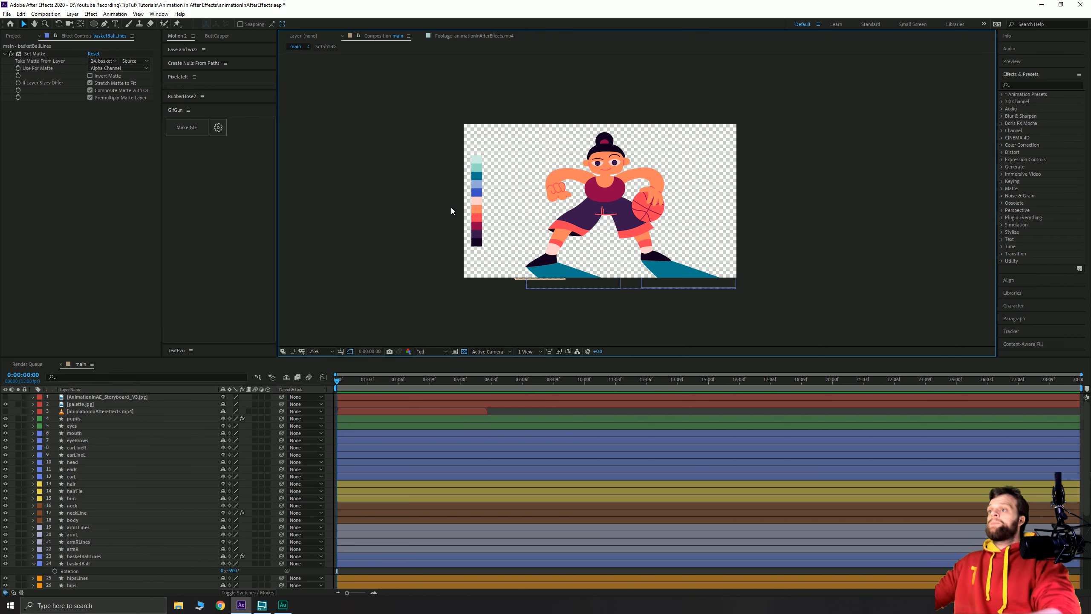
# Collapse the basketBall layer's rotation property in the layer stack.
pyautogui.scroll(-6, 175, 494)
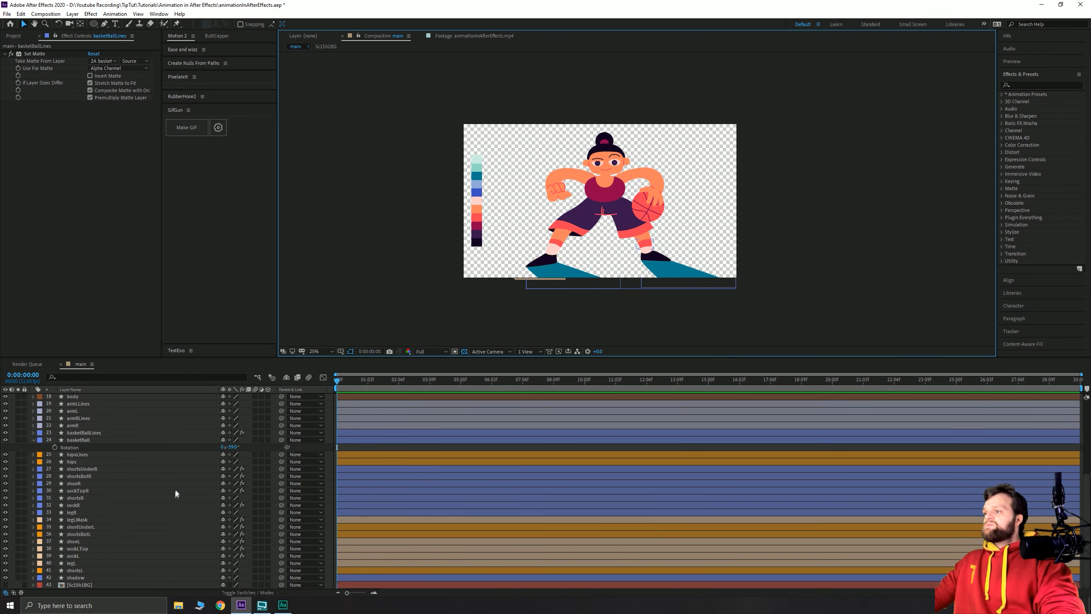
pyautogui.click(77, 440)
pyautogui.press('r')
pyautogui.scroll(5, 423, 496)
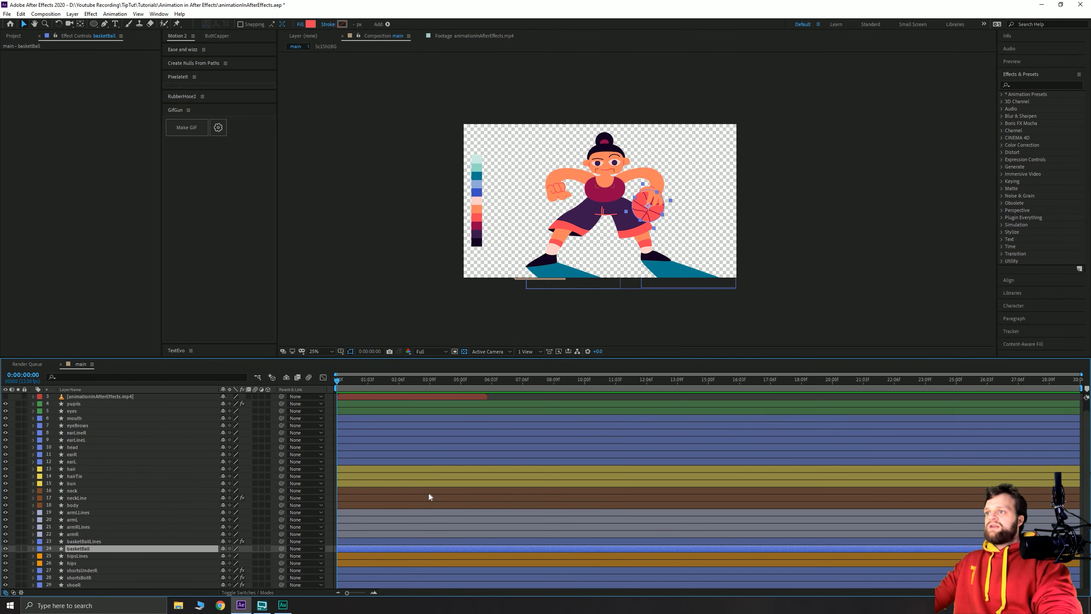
pyautogui.scroll(1, 430, 497)
pyautogui.scroll(-5, 266, 524)
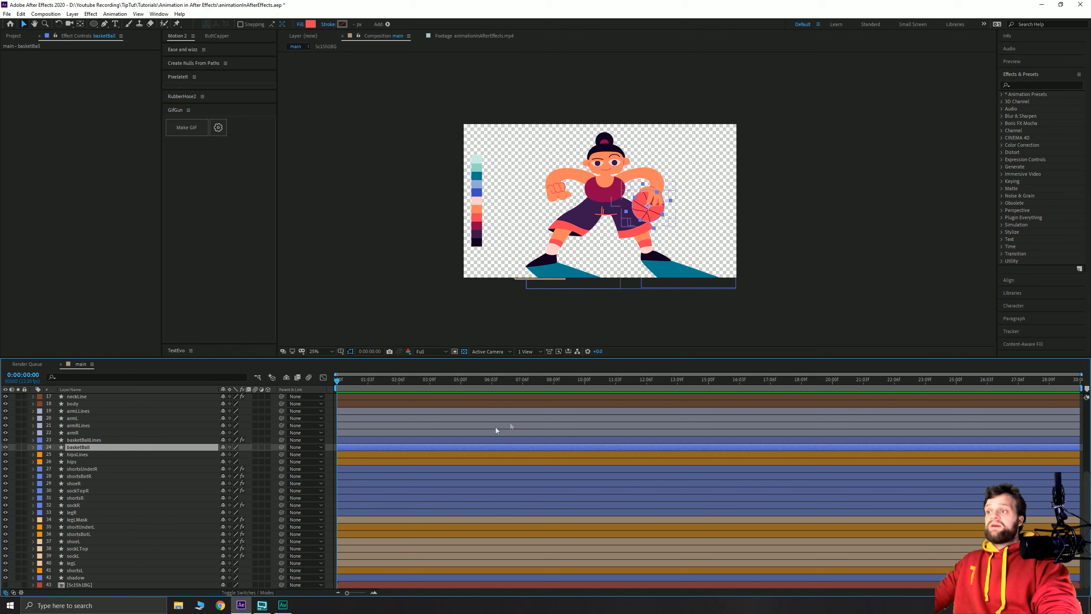
# Set the label colour of the basketBallLines and basketBall layers to Red.
pyautogui.click(73, 476)
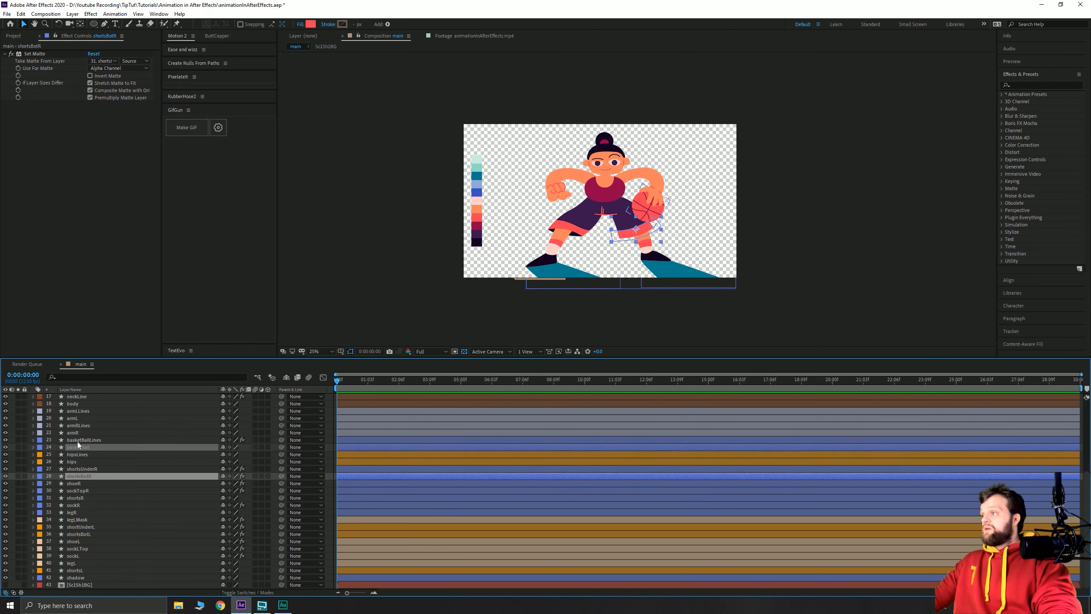
pyautogui.click(65, 447)
pyautogui.keyDown('shift'); pyautogui.click(51, 439); pyautogui.keyUp('shift')
pyautogui.click(41, 440)
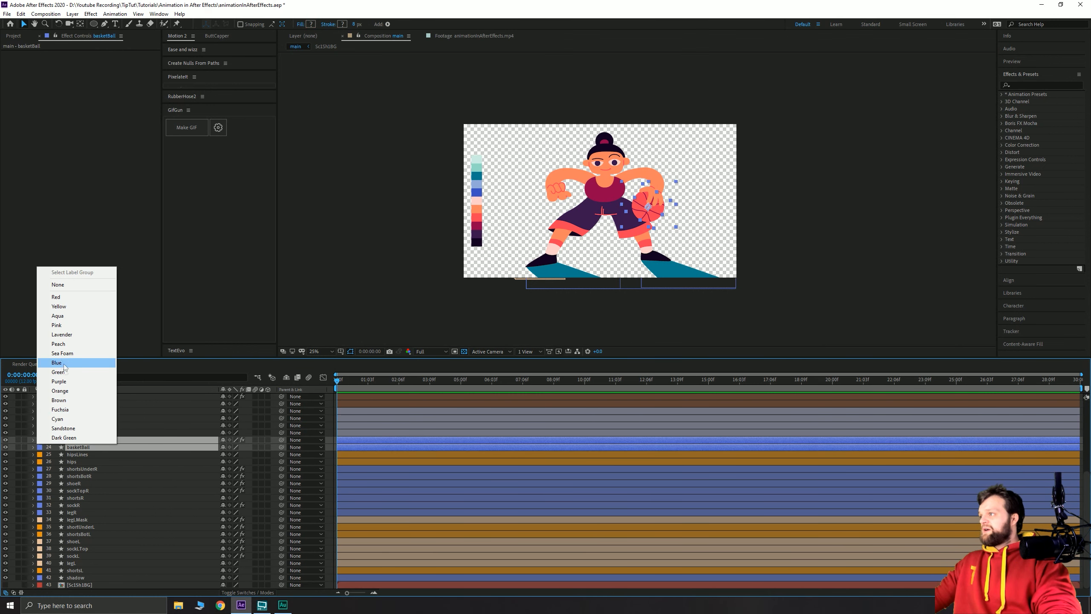
pyautogui.click(86, 392)
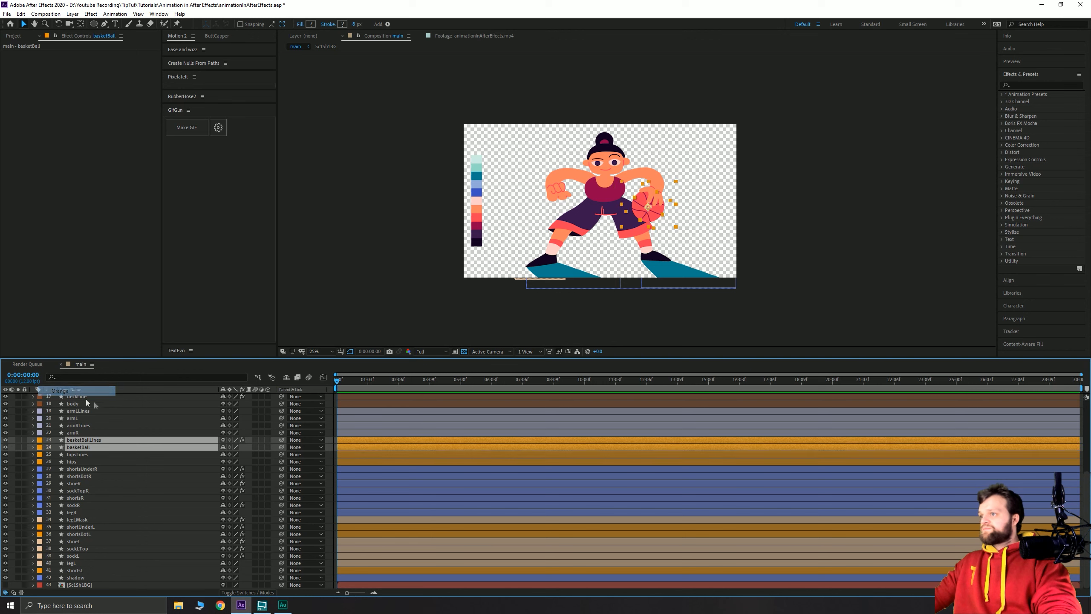
pyautogui.click(40, 440)
pyautogui.click(56, 296)
pyautogui.scroll(5, 472, 506)
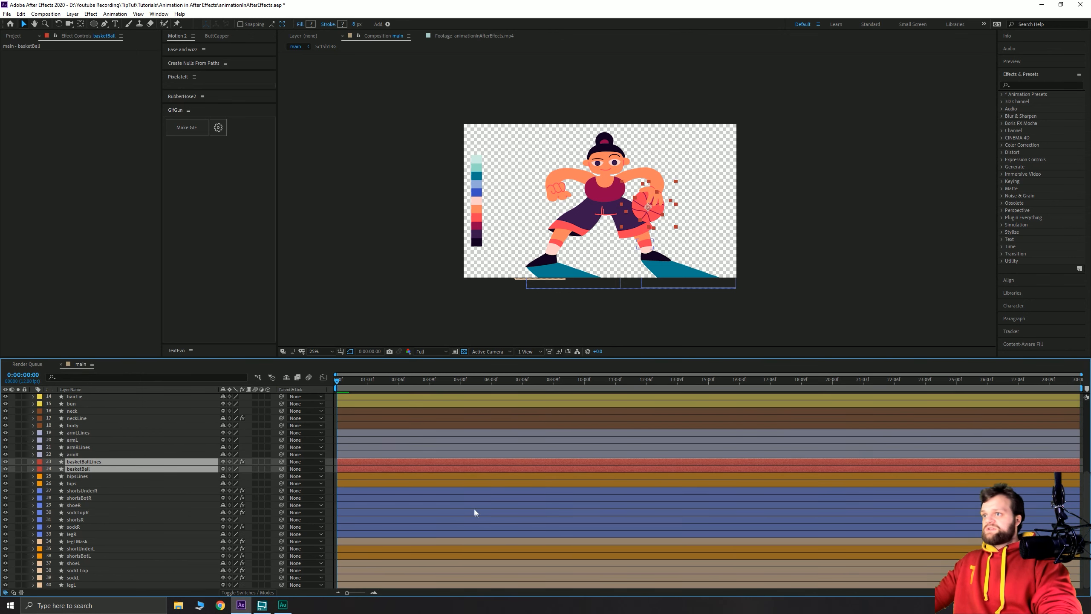
pyautogui.click(497, 411)
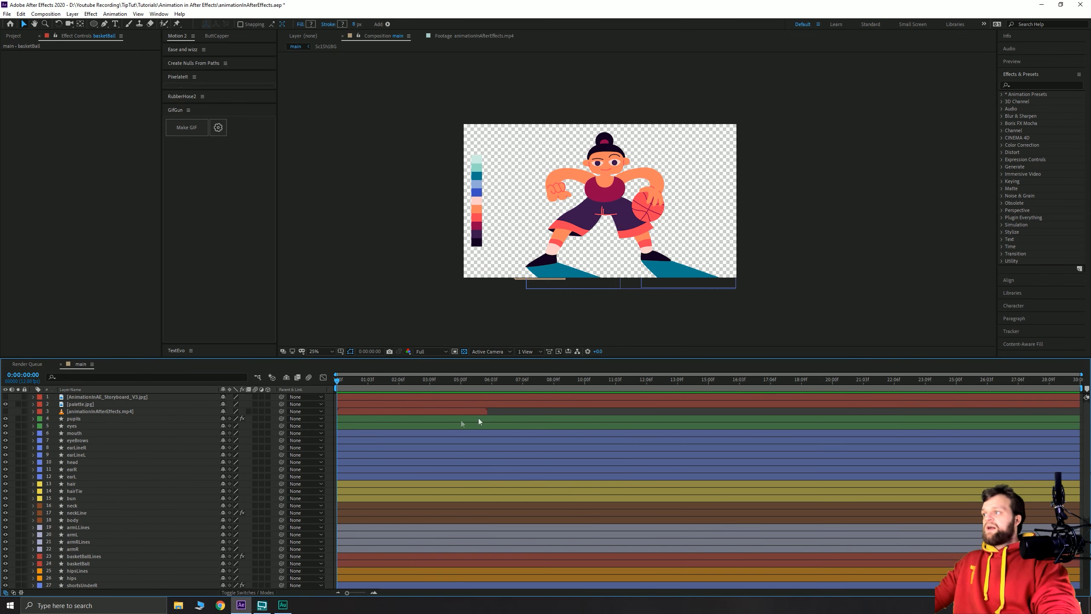
# Set the label colour of the storyboard, palette and animationInAfterEffects.mp4 reference layers to Sandstone.
pyautogui.click(84, 411)
pyautogui.keyDown('shift'); pyautogui.click(78, 397); pyautogui.keyUp('shift')
pyautogui.click(42, 398)
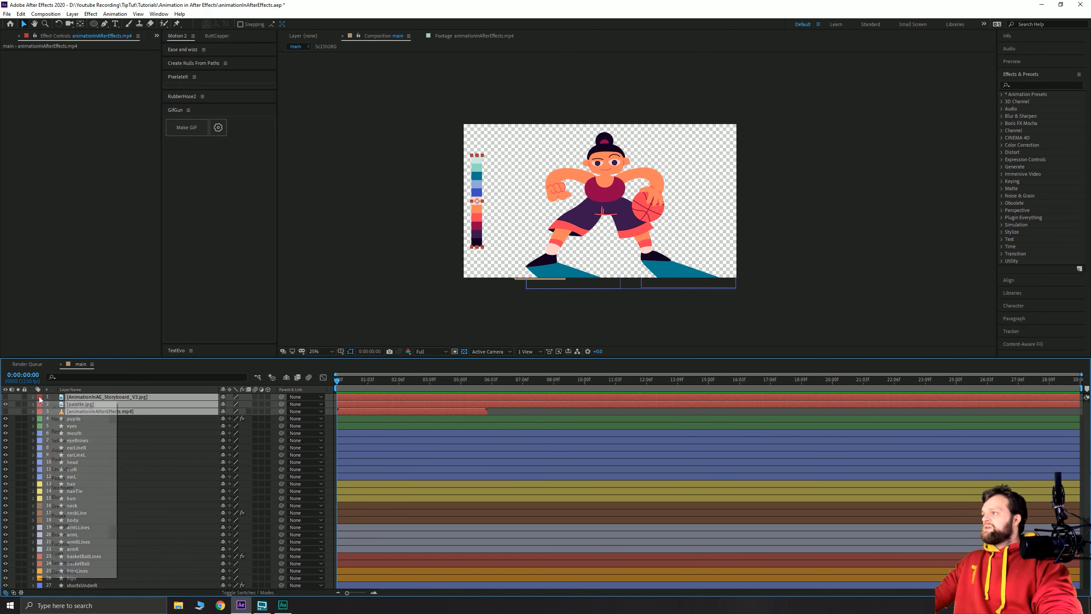
pyautogui.click(64, 563)
pyautogui.click(503, 413)
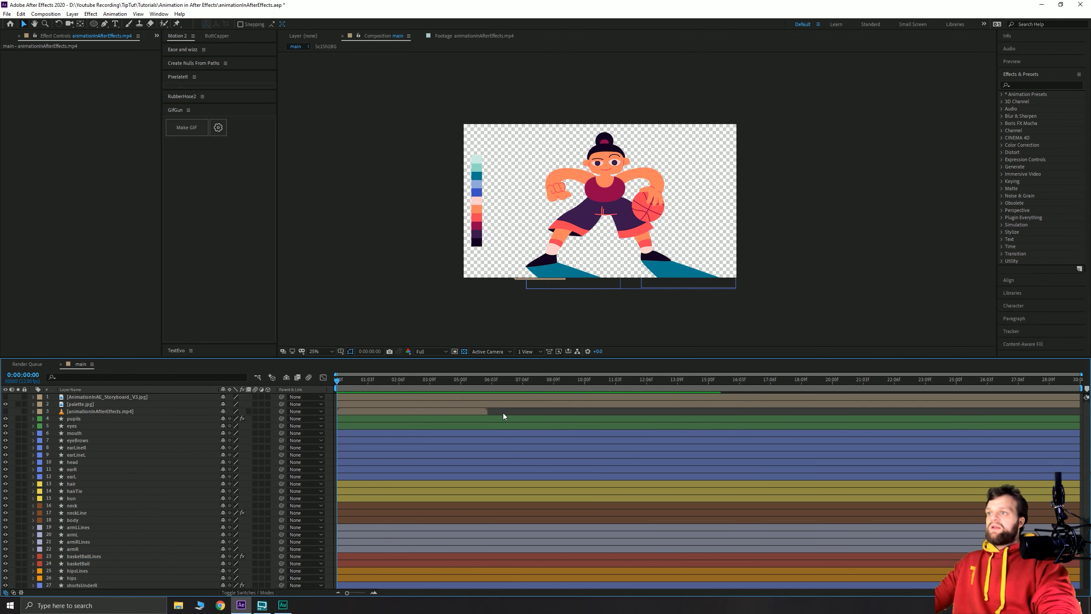
# Fit the composition to its viewer and enlarge the timeline area to show more layers.
pyautogui.click(320, 351)
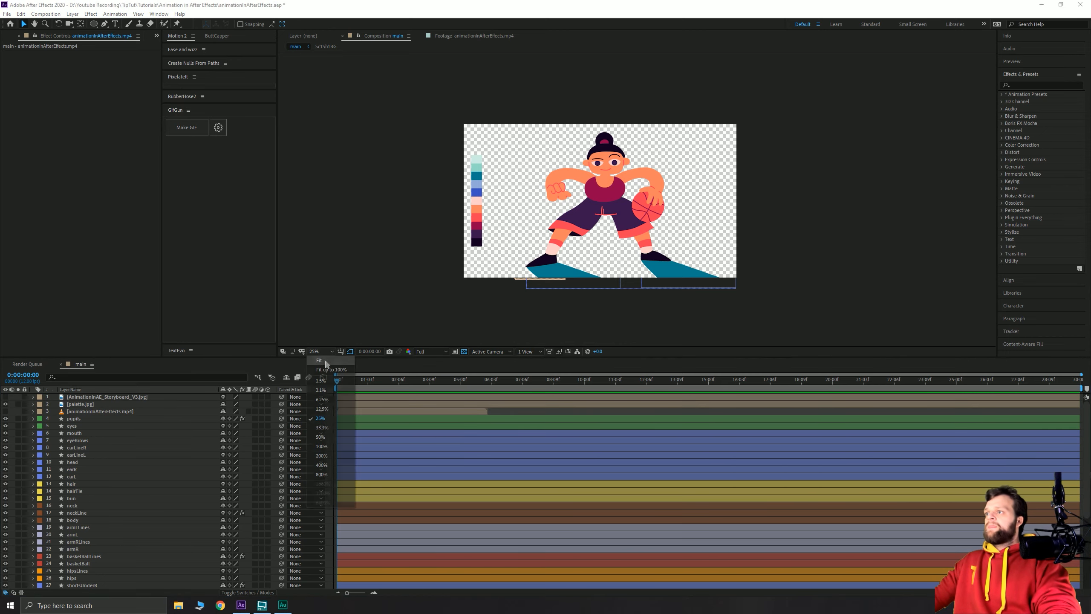
pyautogui.click(329, 357)
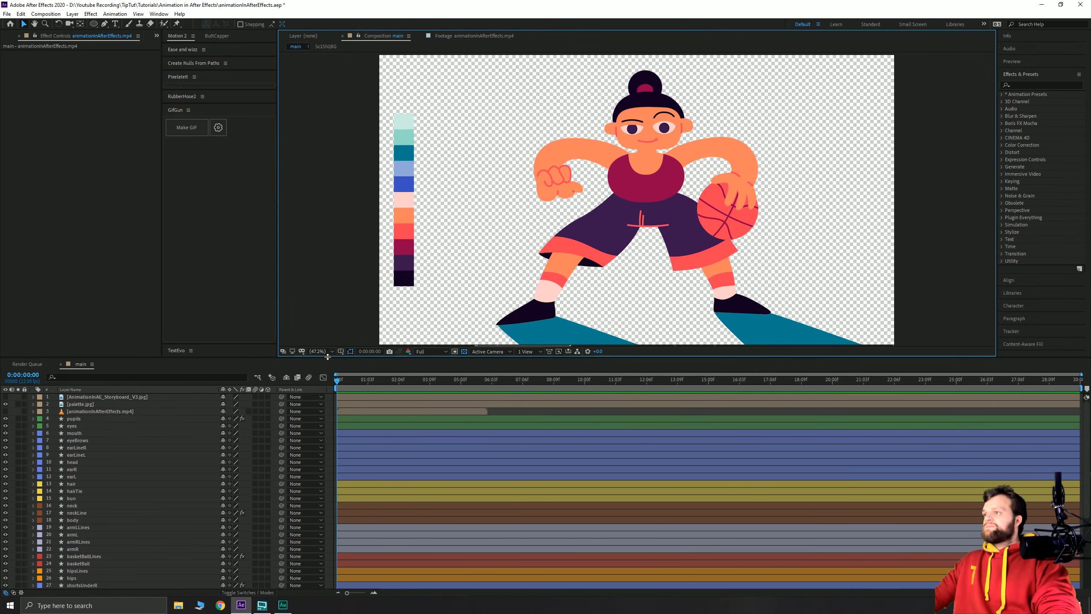
pyautogui.moveTo(328, 356); pyautogui.dragTo(347, 292)
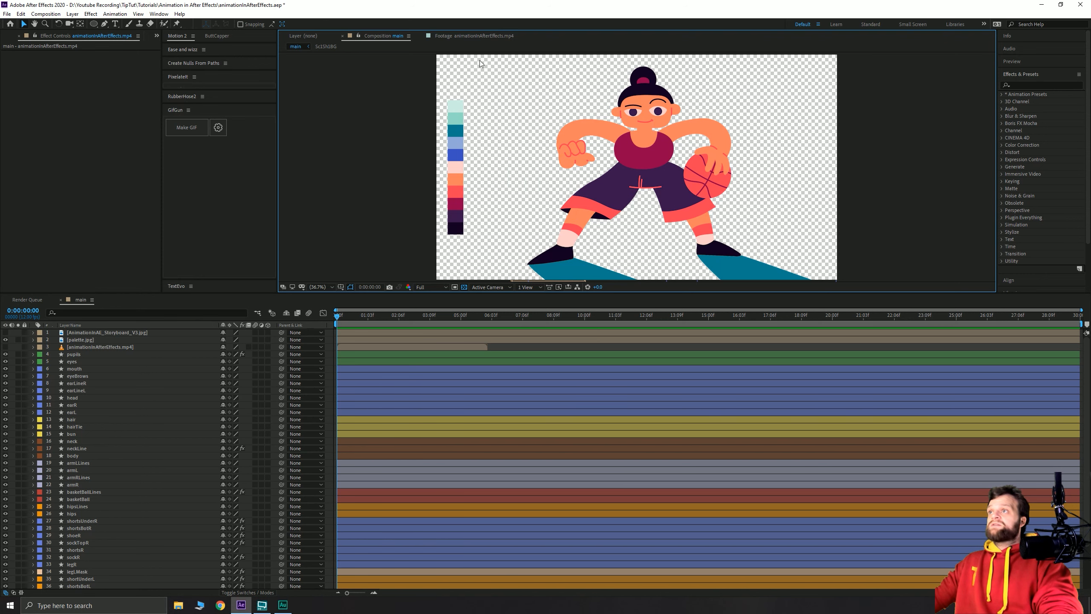
# Check the selection of all the character's layers, and examine the finished torso, arms, basketball and head up close.
pyautogui.moveTo(482, 65); pyautogui.dragTo(874, 318)
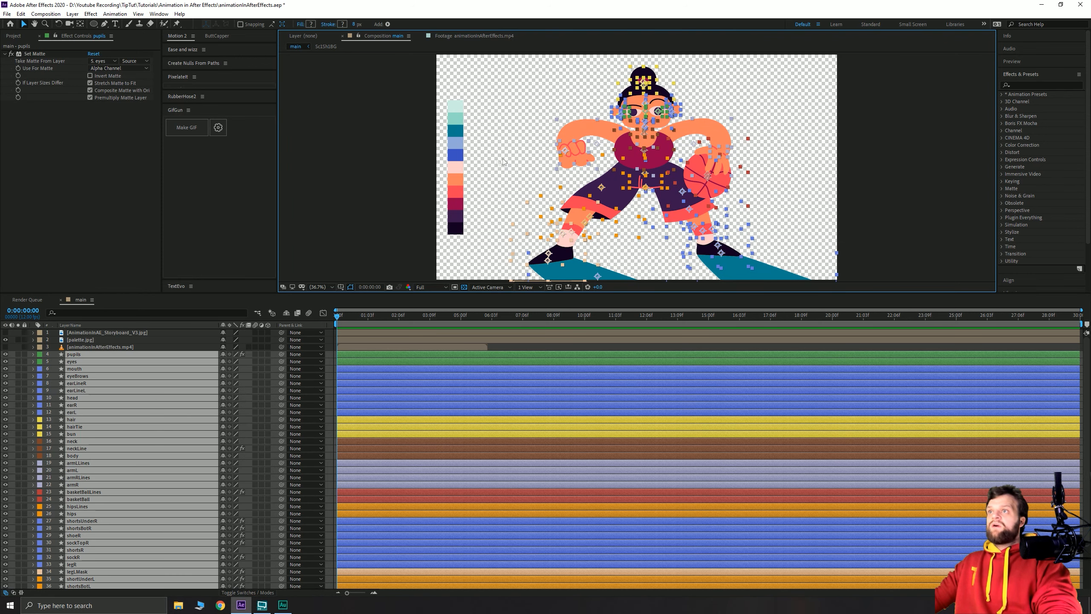
pyautogui.click(358, 154)
pyautogui.scroll(3, 657, 166)
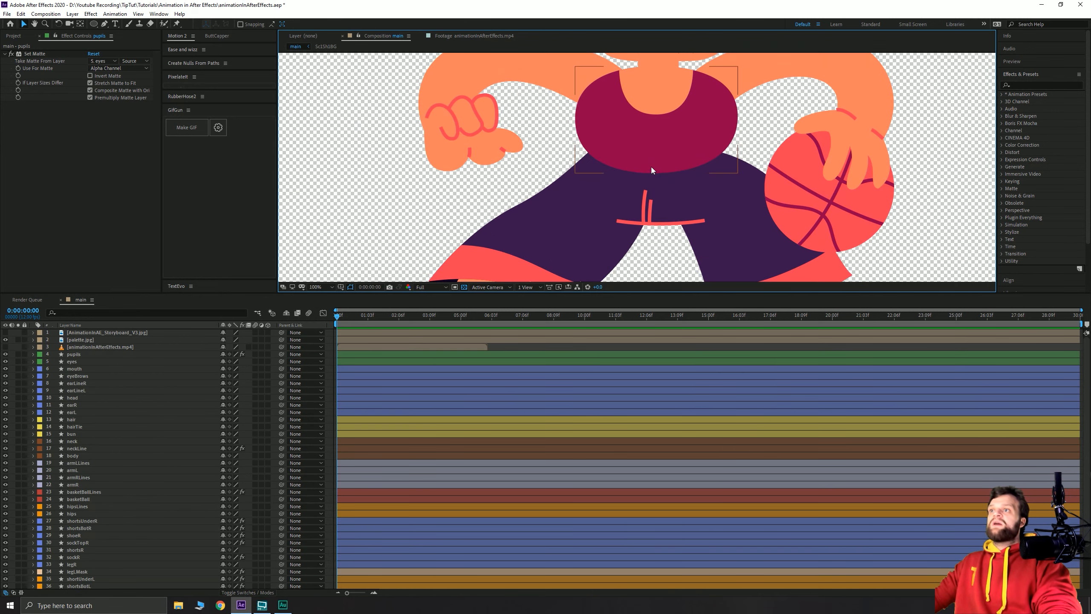
pyautogui.moveTo(623, 146); pyautogui.dragTo(596, 226)
pyautogui.scroll(-2, 597, 226)
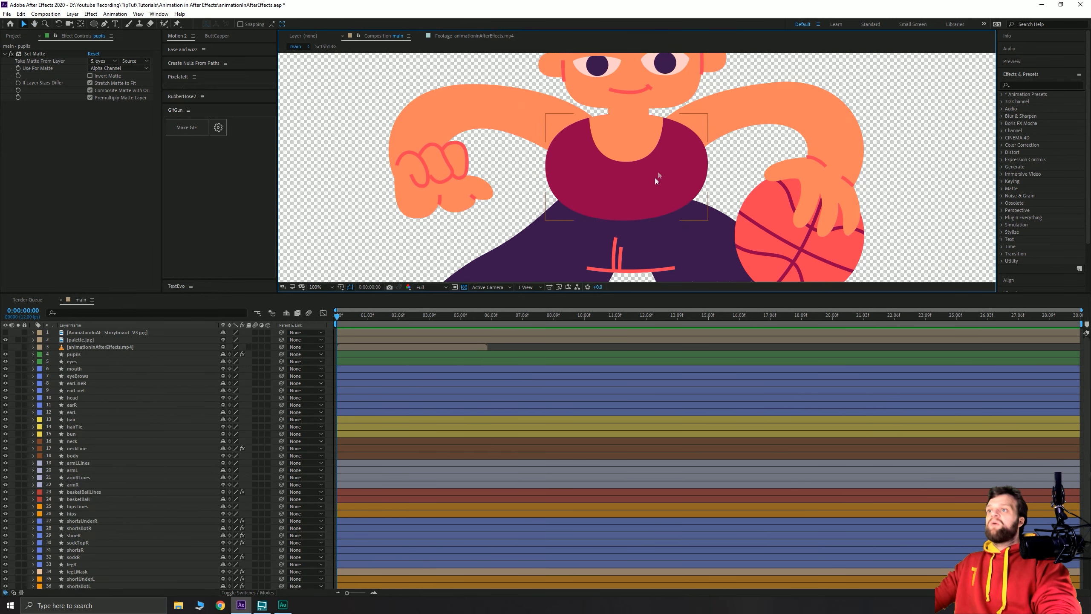
pyautogui.moveTo(633, 188); pyautogui.dragTo(608, 250)
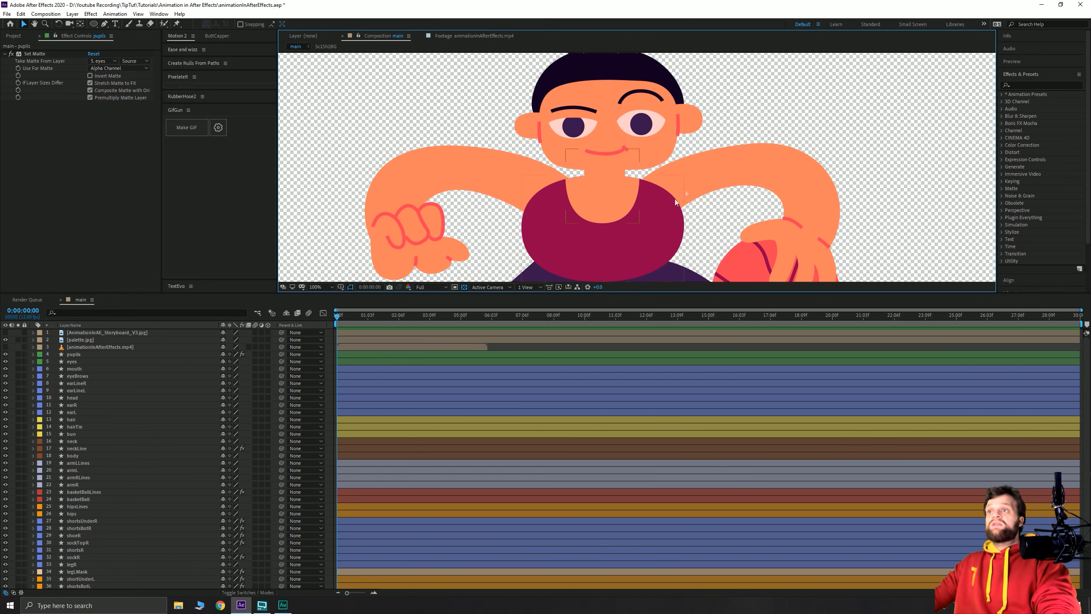
pyautogui.scroll(-1, 648, 201)
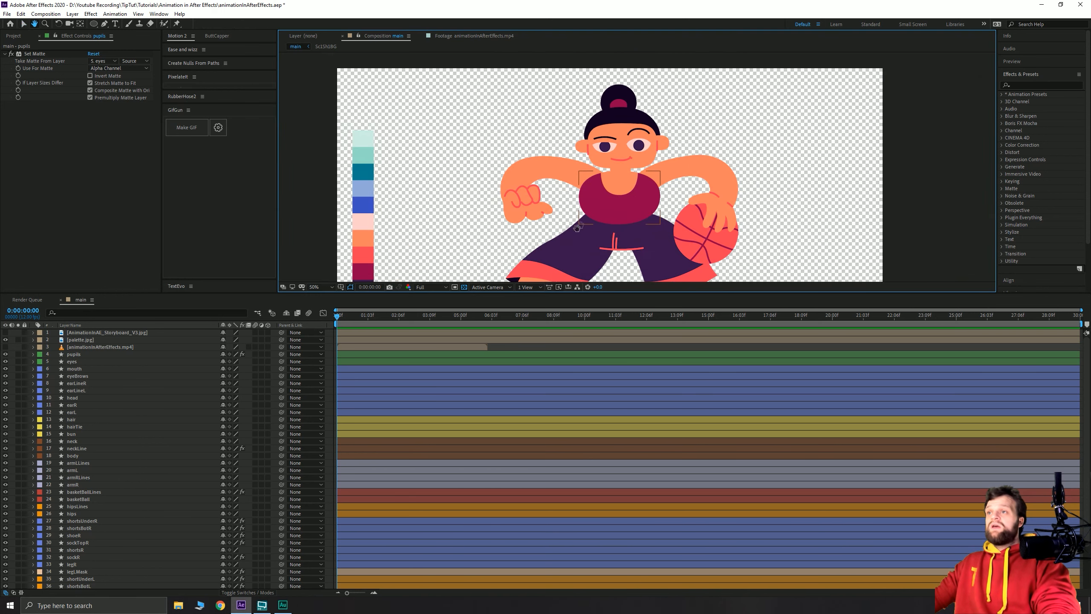
pyautogui.moveTo(468, 263); pyautogui.dragTo(506, 212)
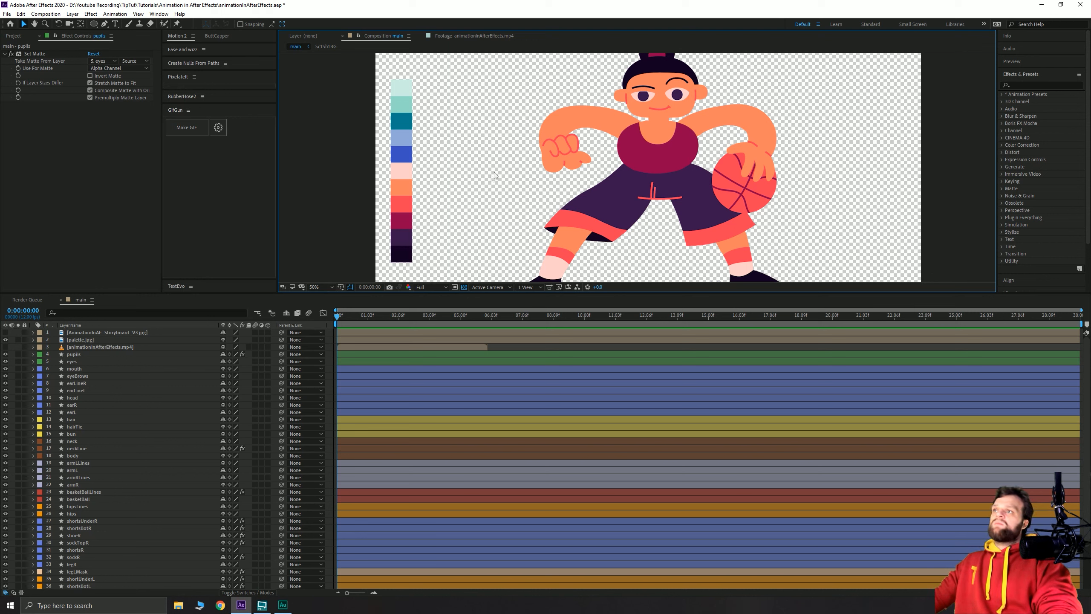
pyautogui.click(635, 156)
pyautogui.moveTo(617, 174); pyautogui.dragTo(576, 175)
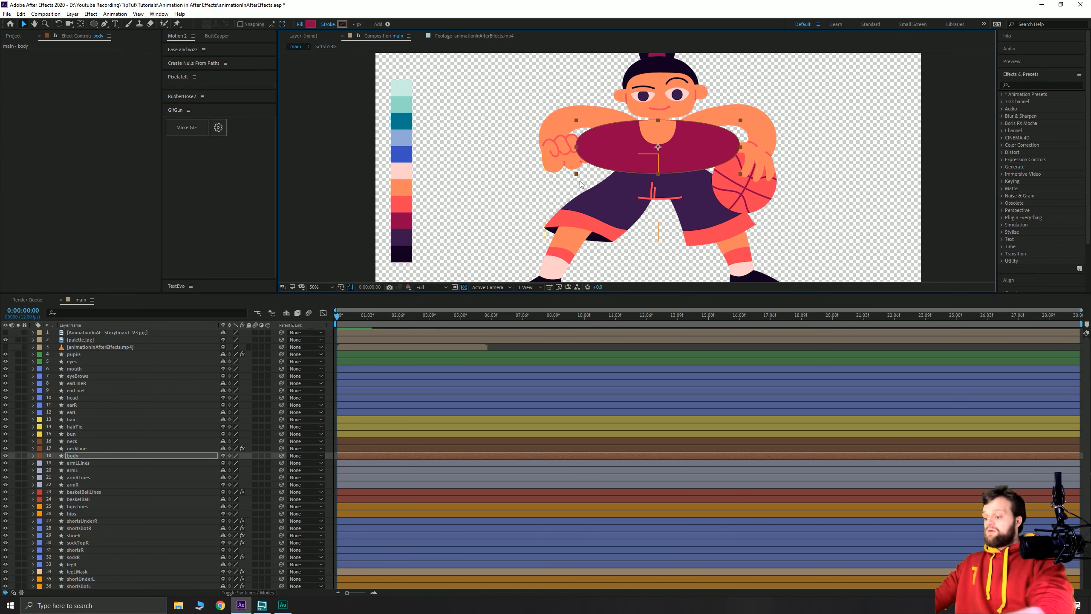
pyautogui.hotkey('ctrl', 'z')
pyautogui.click(484, 200)
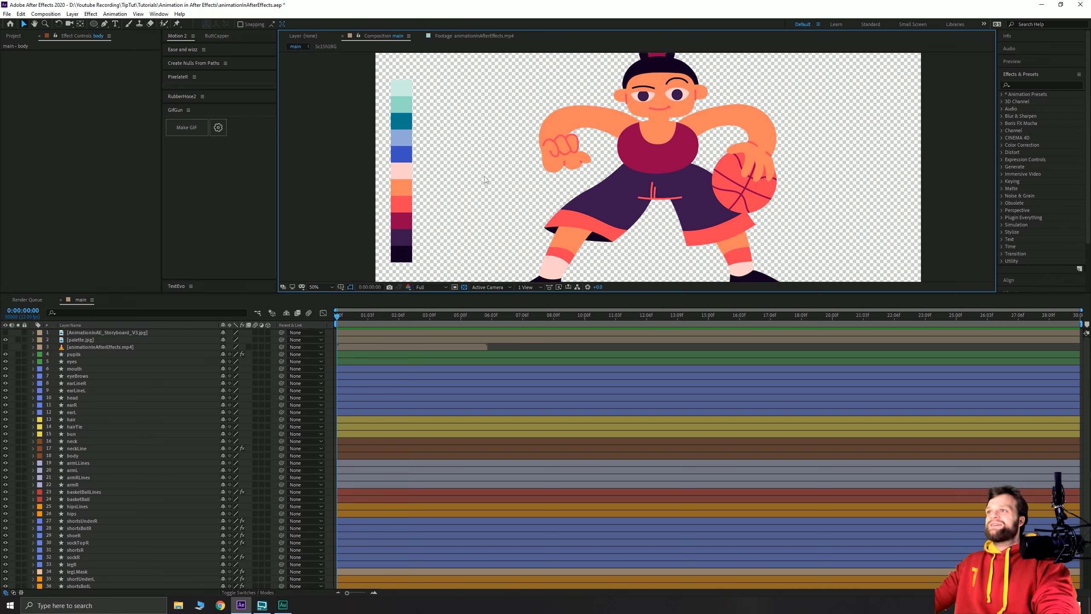
# Centre the pupils layer's anchor point between the character's two pupils.
pyautogui.moveTo(644, 153); pyautogui.dragTo(577, 185)
pyautogui.press('space')
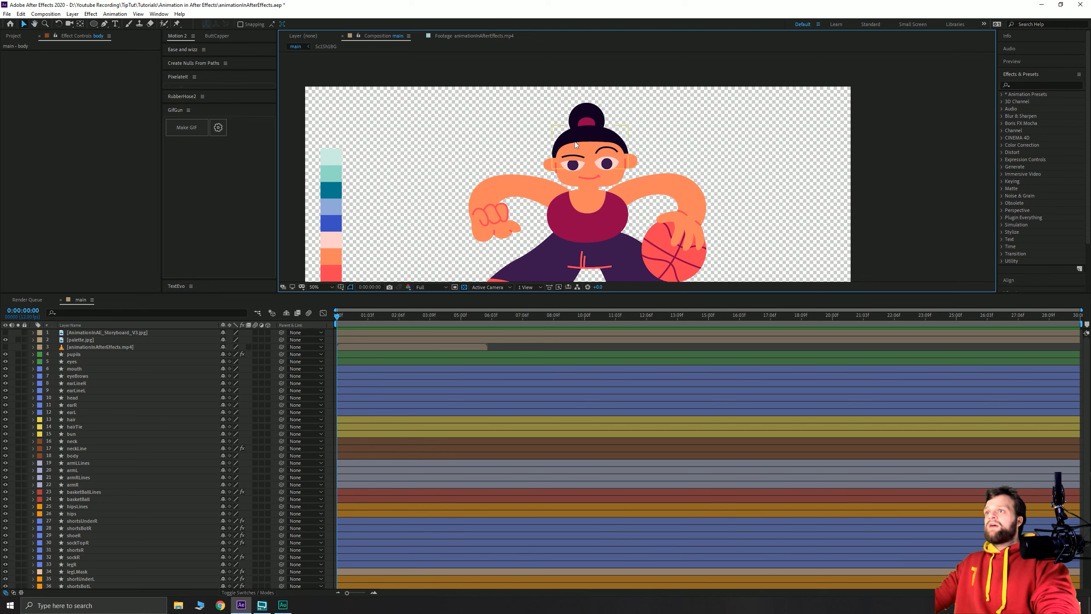
pyautogui.click(79, 355)
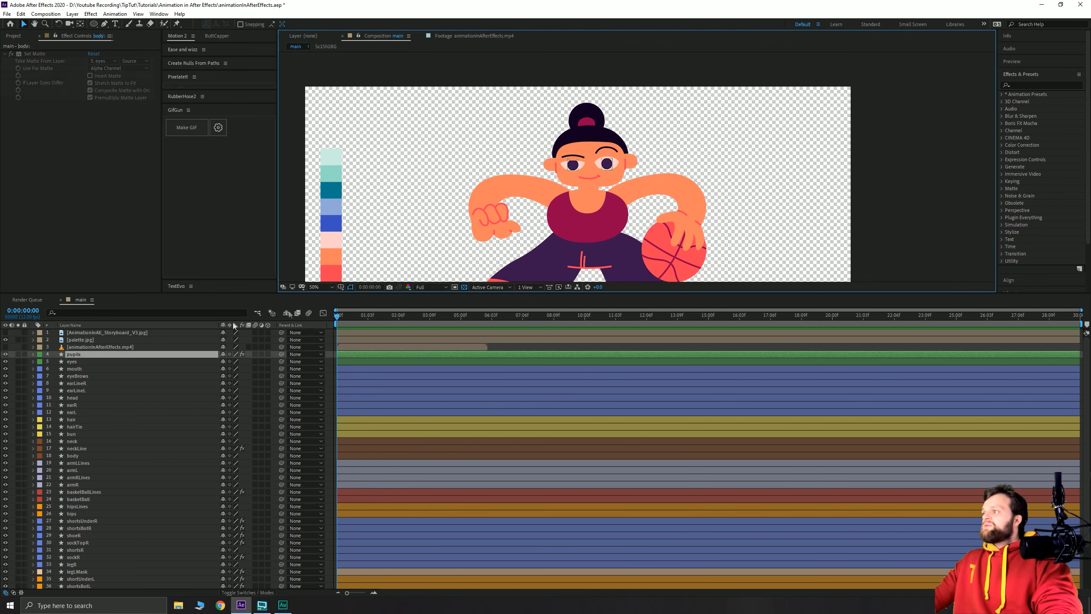
pyautogui.scroll(4, 503, 172)
pyautogui.press('space')
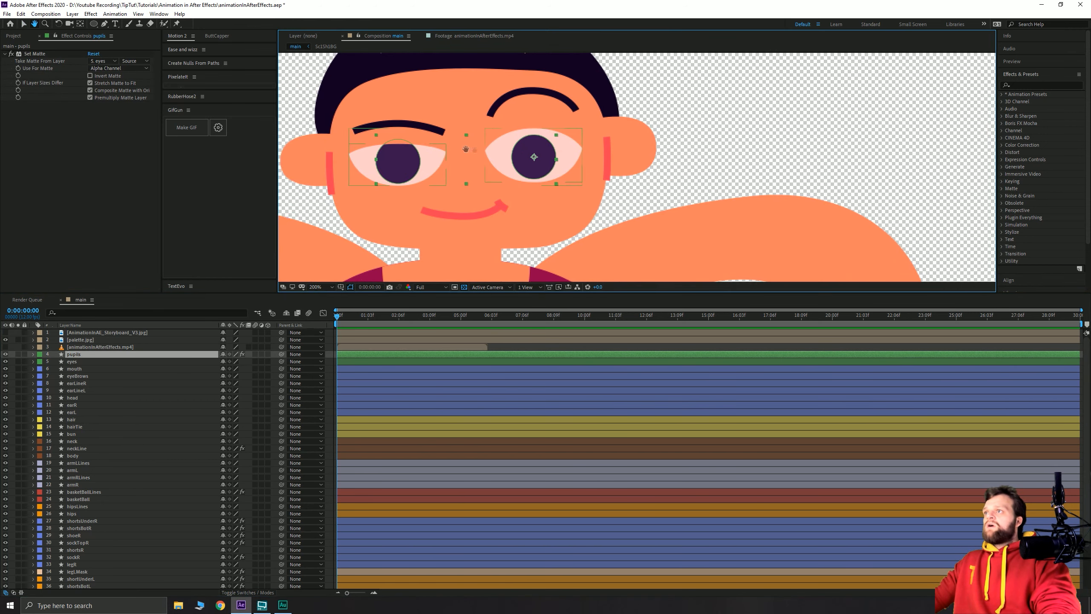
pyautogui.moveTo(377, 145); pyautogui.dragTo(495, 172)
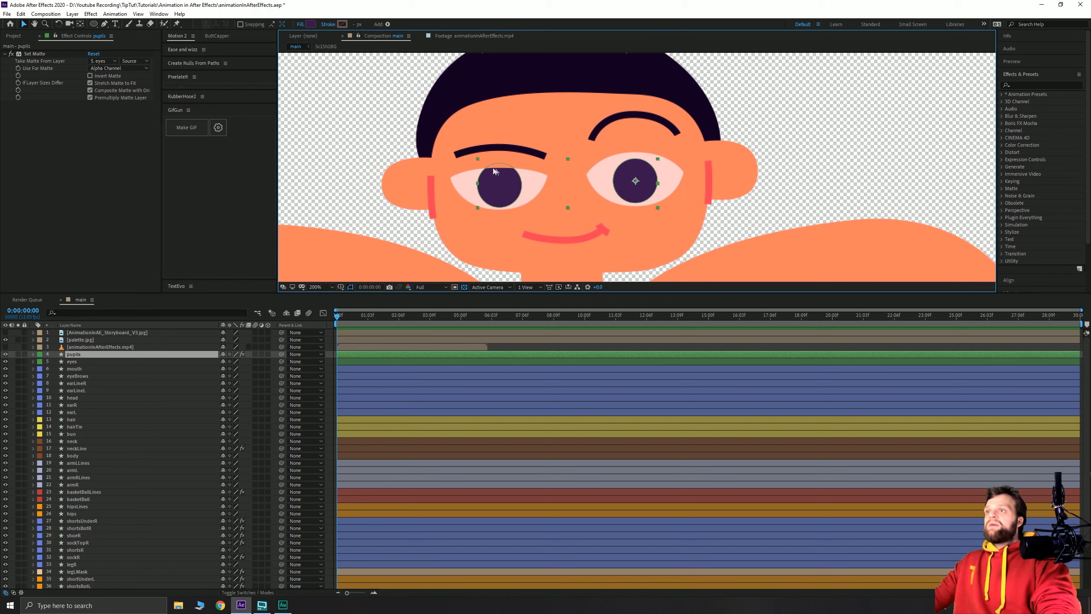
pyautogui.click(81, 23)
pyautogui.moveTo(636, 181); pyautogui.dragTo(622, 182)
pyautogui.hotkey('ctrl', 'alt', 'Home')
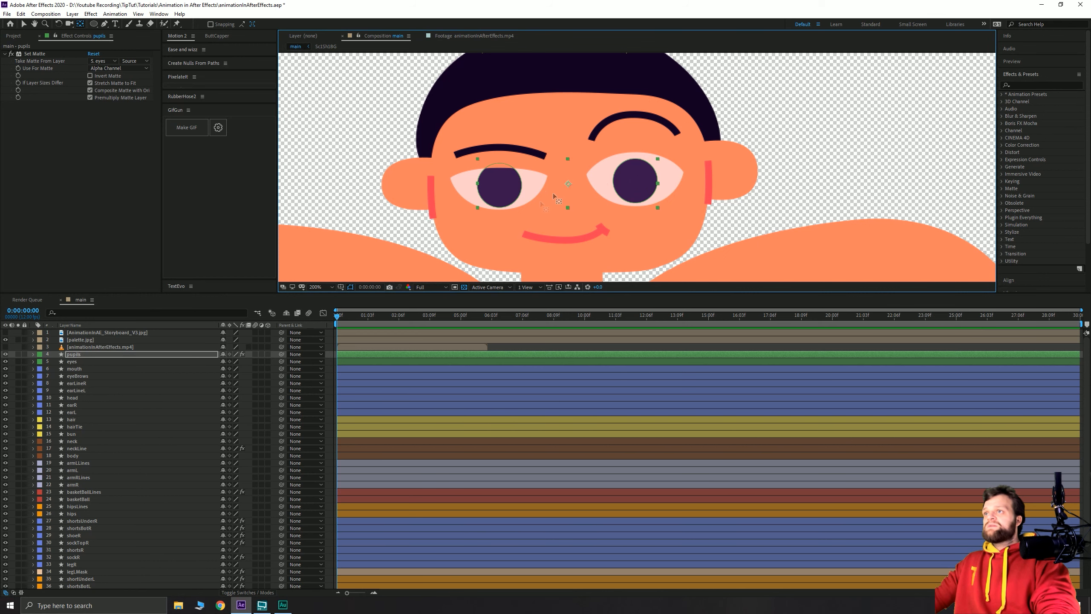
pyautogui.press('r')
pyautogui.moveTo(233, 363); pyautogui.dragTo(396, 372)
pyautogui.hotkey('ctrl', 'z')
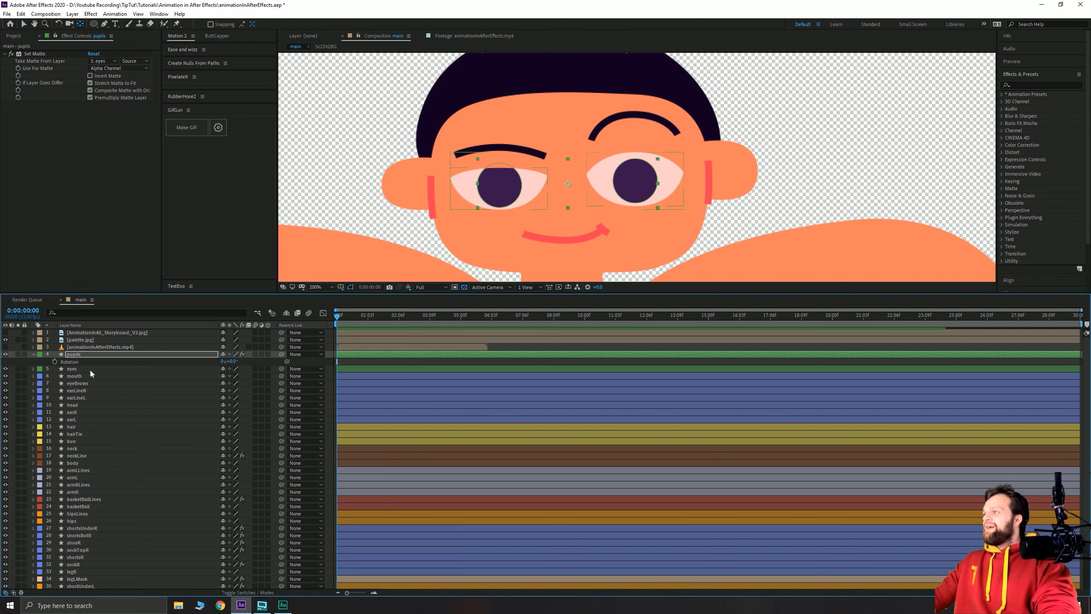
# Parent the pupils layer to the eyes layer.
pyautogui.click(71, 355)
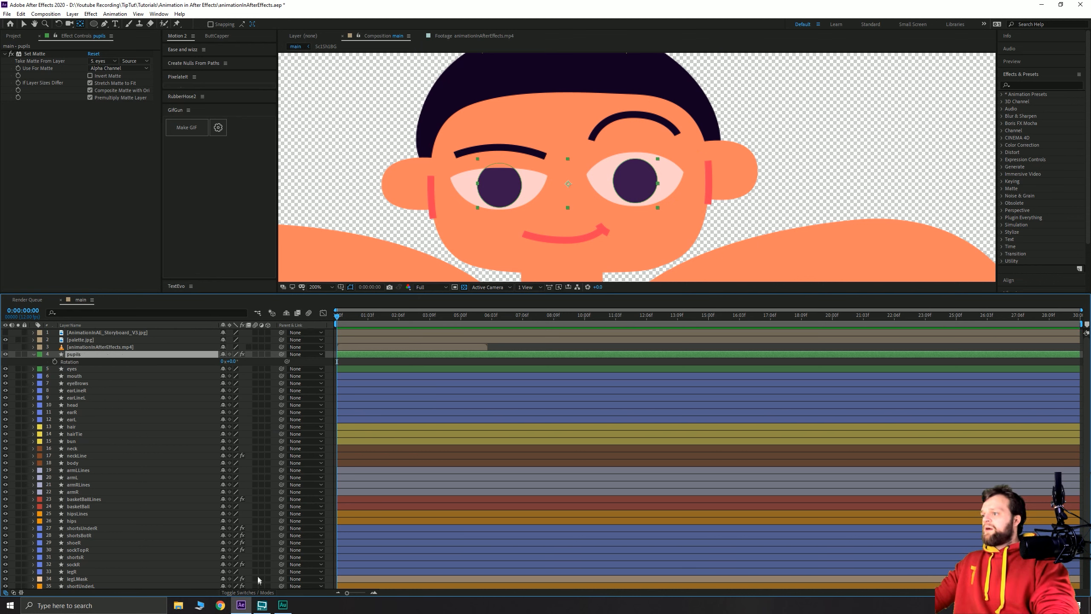
pyautogui.click(262, 593)
pyautogui.click(262, 593)
pyautogui.click(262, 593)
pyautogui.click(262, 593)
pyautogui.click(262, 593)
pyautogui.click(262, 593)
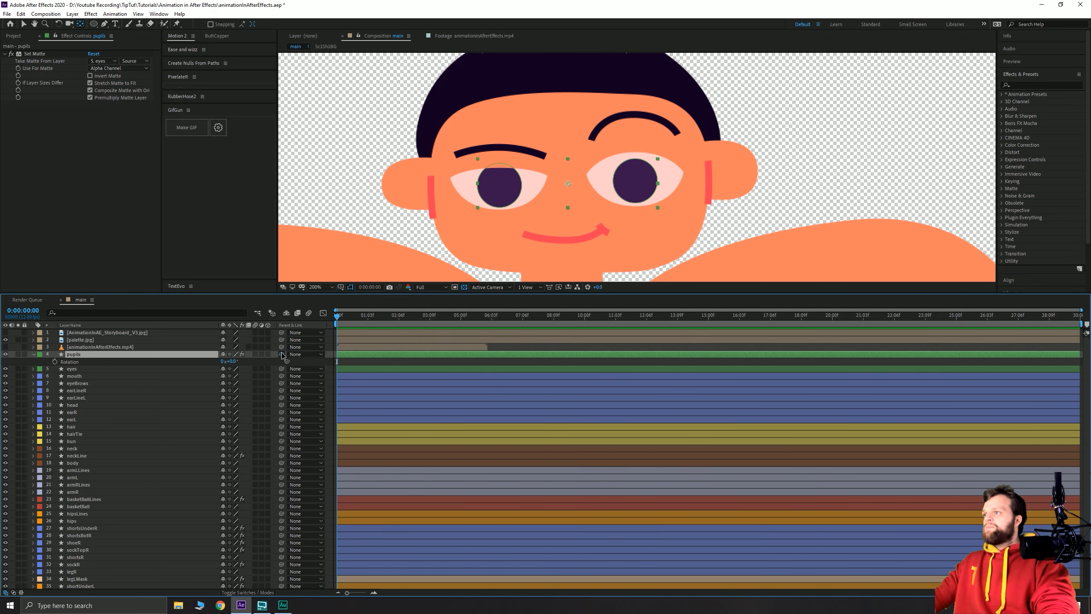
pyautogui.moveTo(282, 355); pyautogui.dragTo(72, 369)
pyautogui.click(73, 369)
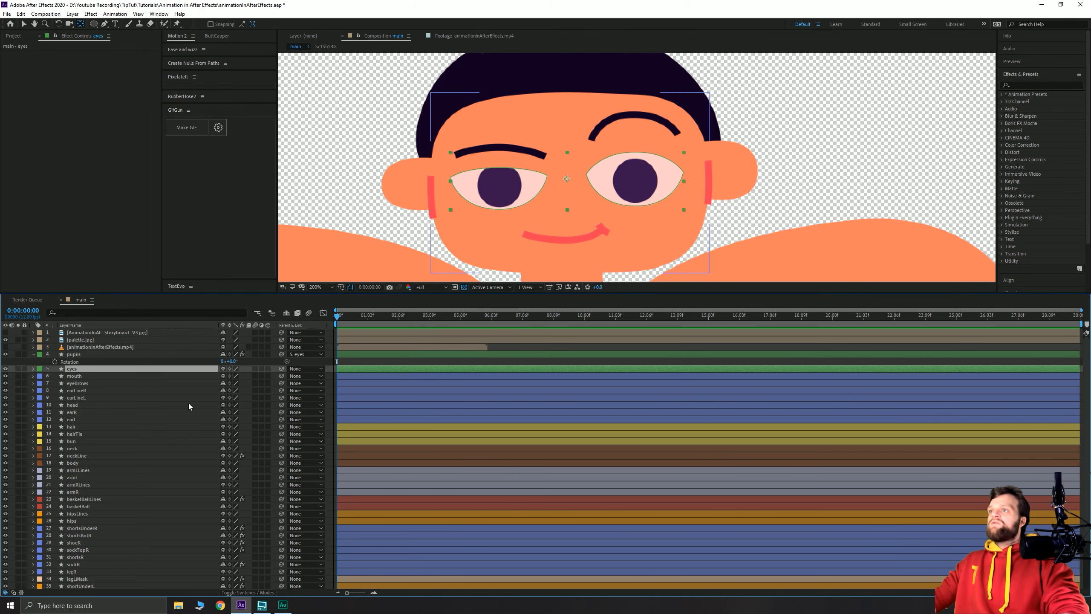
pyautogui.press('Return')
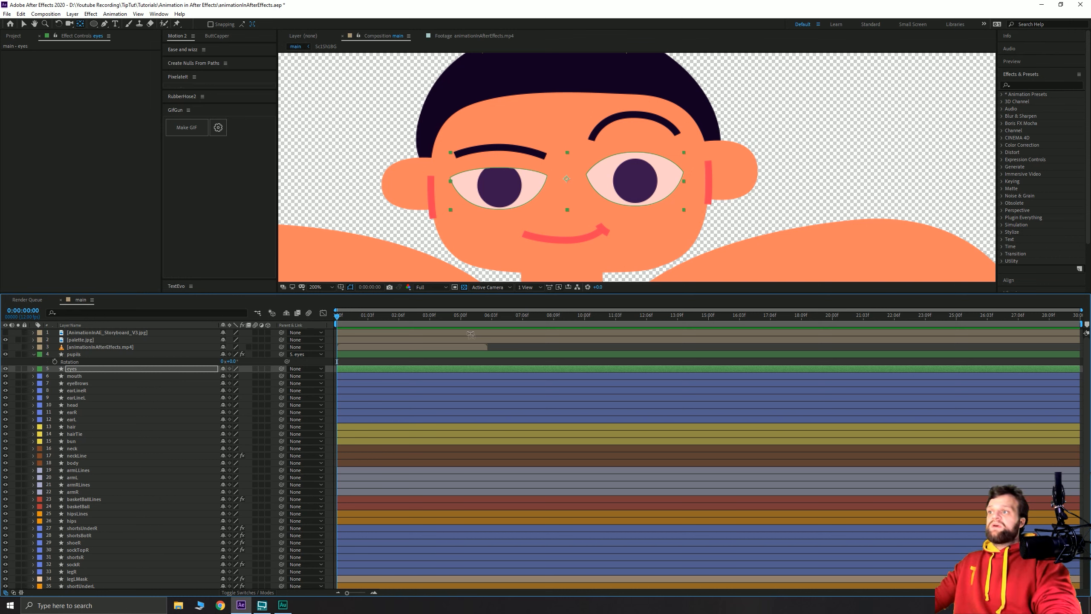
# Parent the eyes layer to the head layer.
pyautogui.click(24, 24)
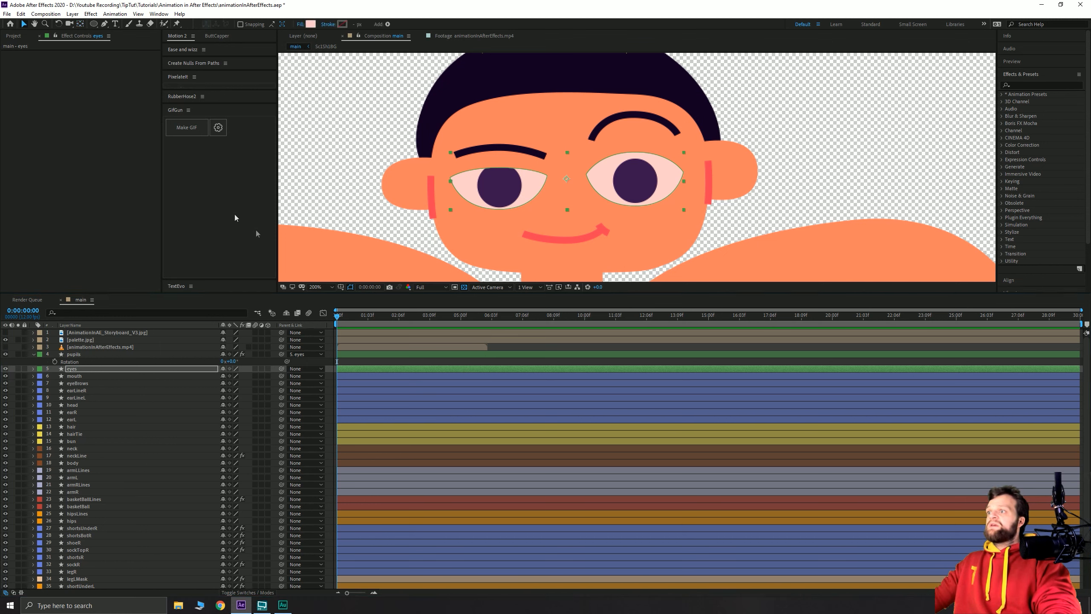
pyautogui.click(409, 362)
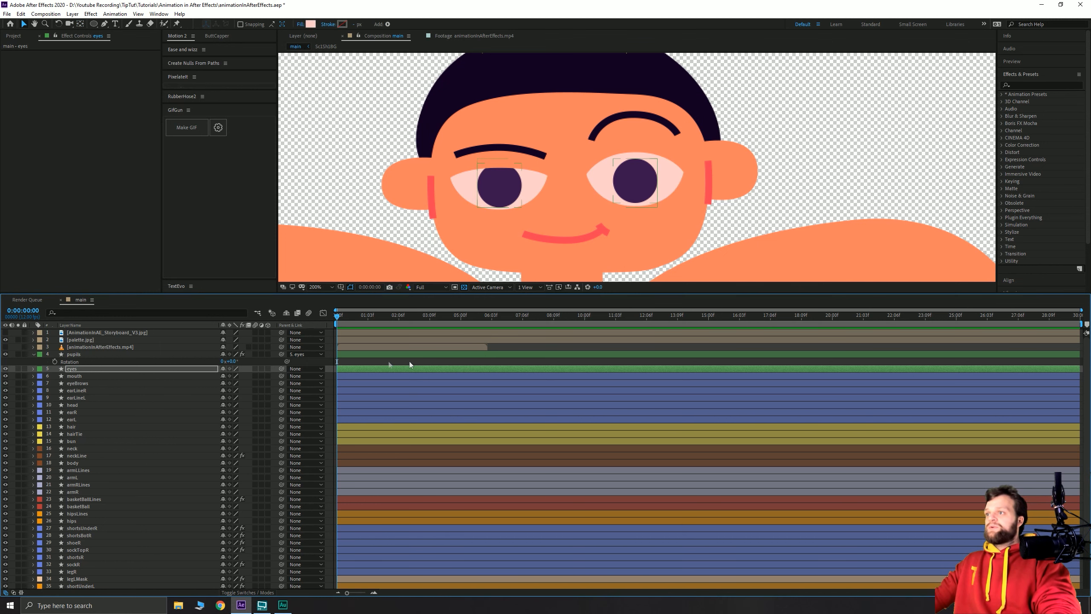
pyautogui.click(74, 354)
pyautogui.click(72, 369)
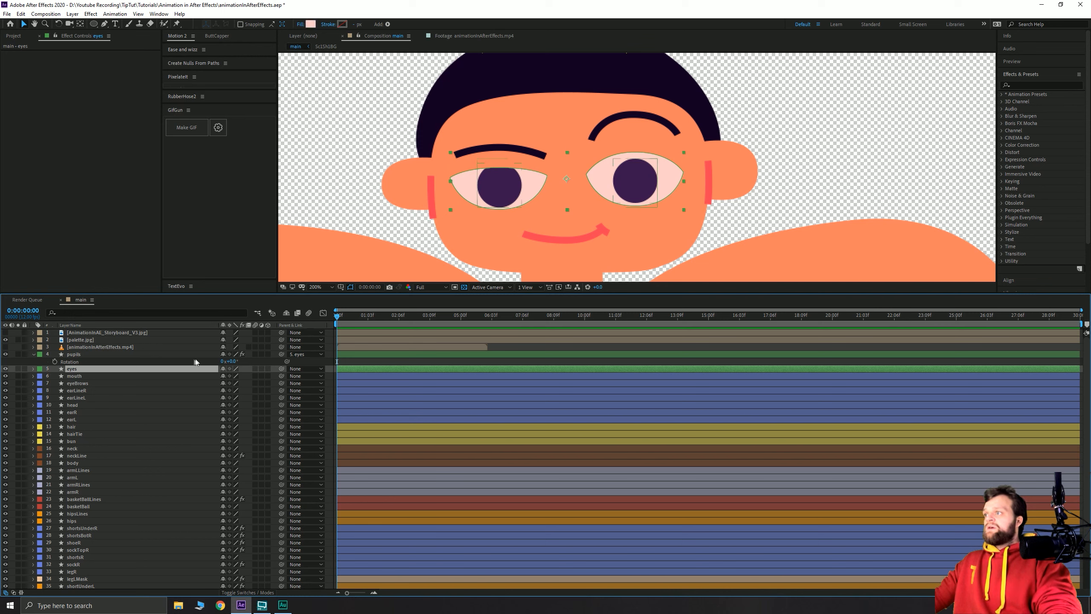
pyautogui.moveTo(282, 369); pyautogui.dragTo(86, 406)
pyautogui.click(96, 404)
pyautogui.press('Return')
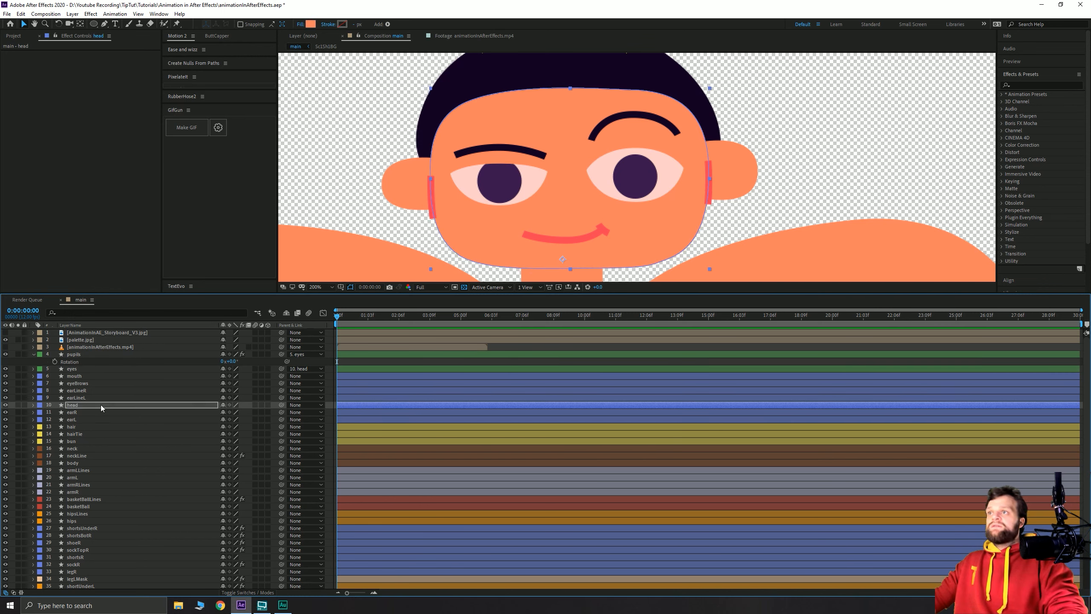
# Parent the mouth and eyeBrows layers to the head layer.
pyautogui.click(73, 369)
pyautogui.click(74, 376)
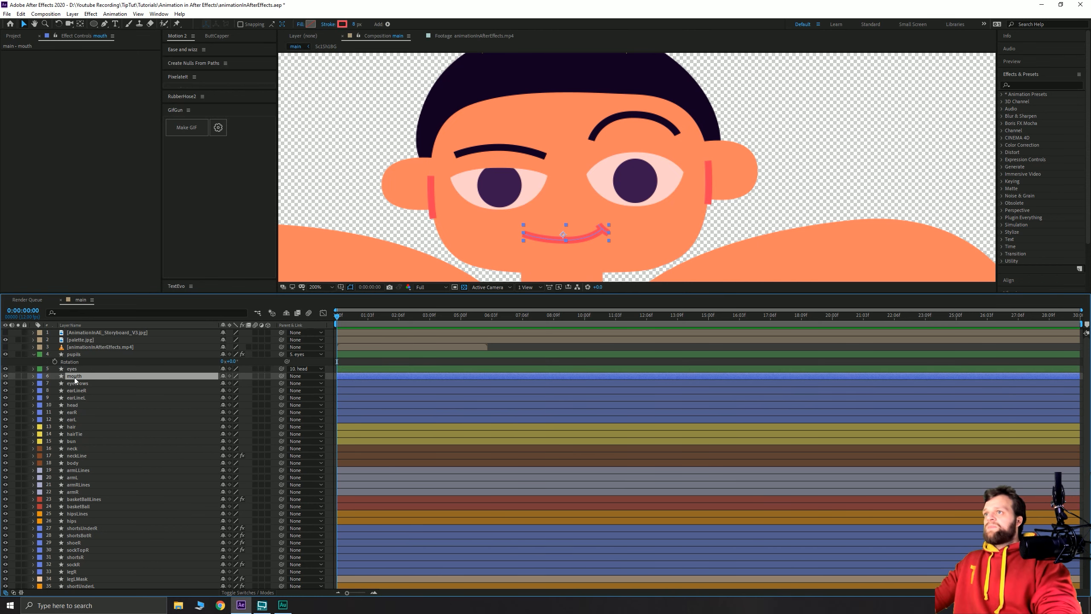
pyautogui.moveTo(282, 376); pyautogui.dragTo(80, 404)
pyautogui.click(77, 383)
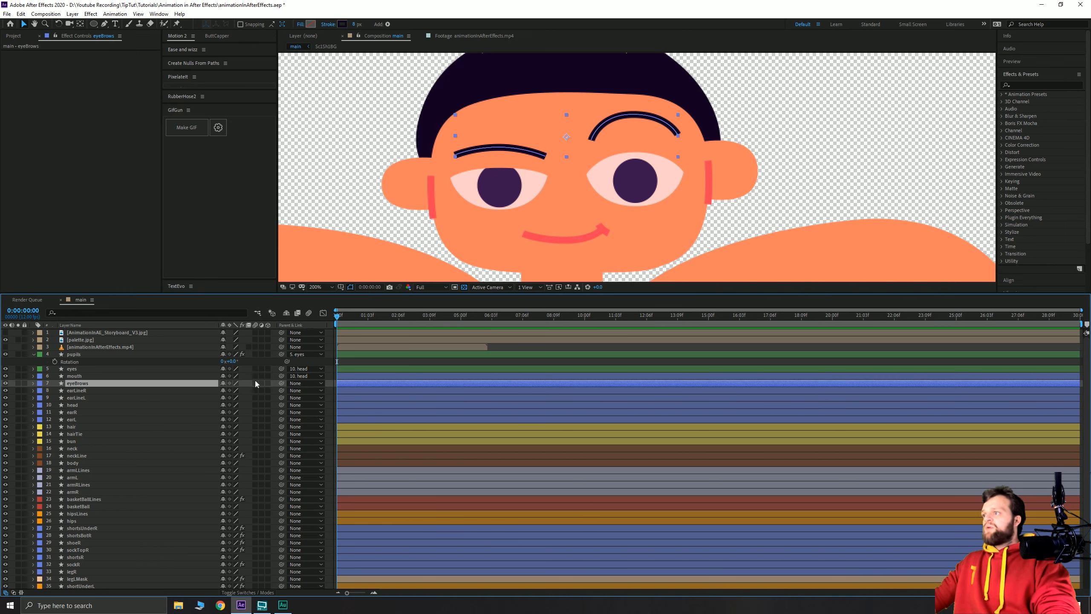
pyautogui.moveTo(280, 383); pyautogui.dragTo(77, 405)
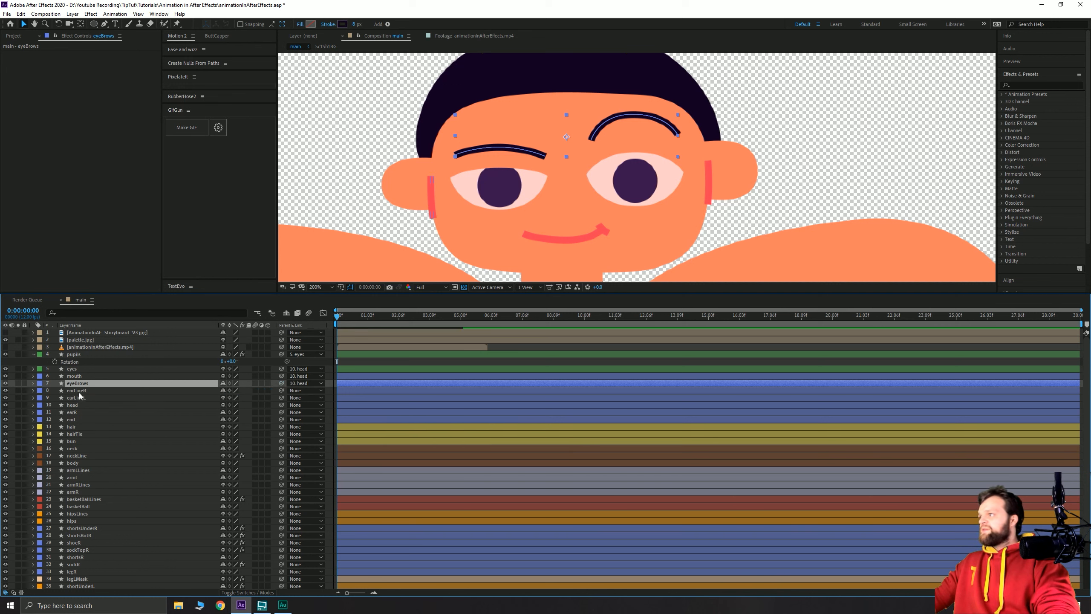
# Parent the earLineR layer to earR and the earLineL layer to earL.
pyautogui.keyDown('ctrl'); pyautogui.click(77, 390); pyautogui.keyUp('ctrl')
pyautogui.click(77, 390)
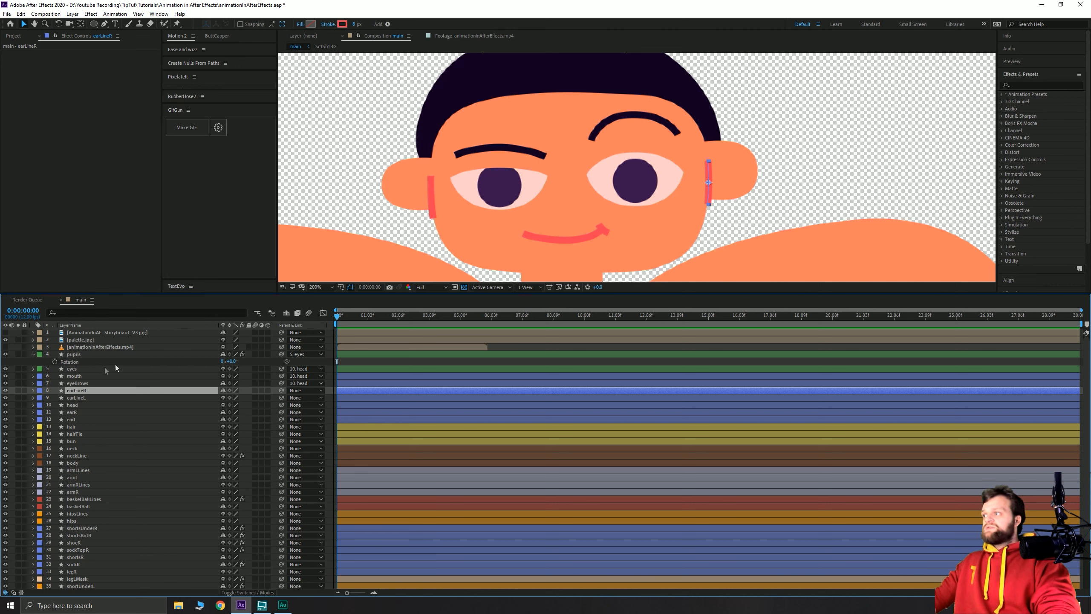
pyautogui.moveTo(281, 392); pyautogui.dragTo(97, 415)
pyautogui.click(281, 397)
pyautogui.moveTo(193, 404); pyautogui.dragTo(73, 419)
# Parent the earR and earL layers together to the head layer.
pyautogui.click(73, 412)
pyautogui.keyDown('ctrl'); pyautogui.click(74, 419); pyautogui.keyUp('ctrl')
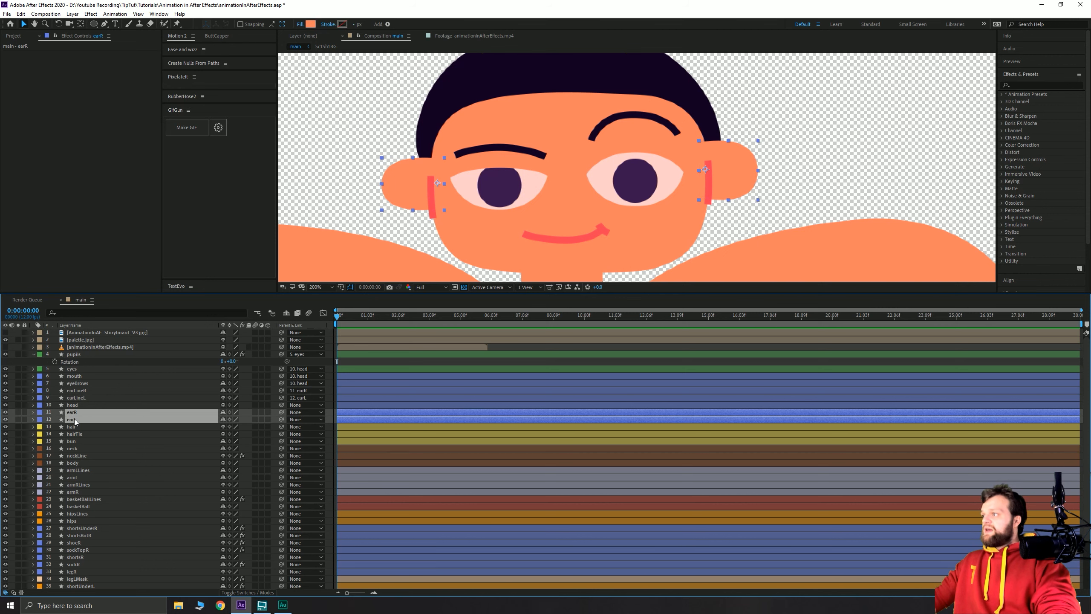
pyautogui.moveTo(202, 416); pyautogui.dragTo(88, 405)
pyautogui.click(88, 407)
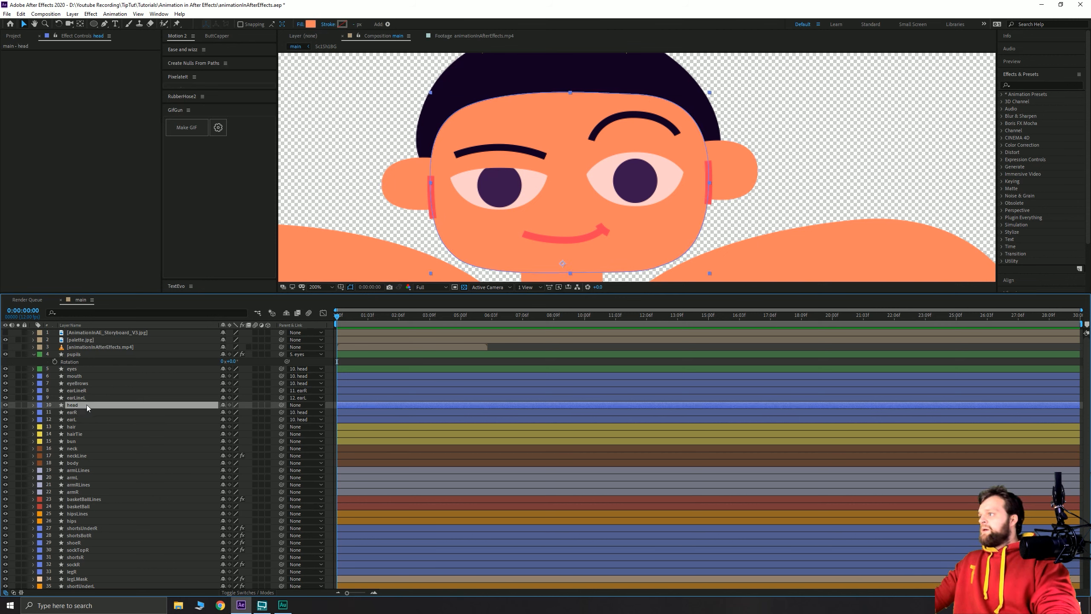
# Move the hair layer's anchor point slightly down and parent the hair to the head layer.
pyautogui.click(73, 427)
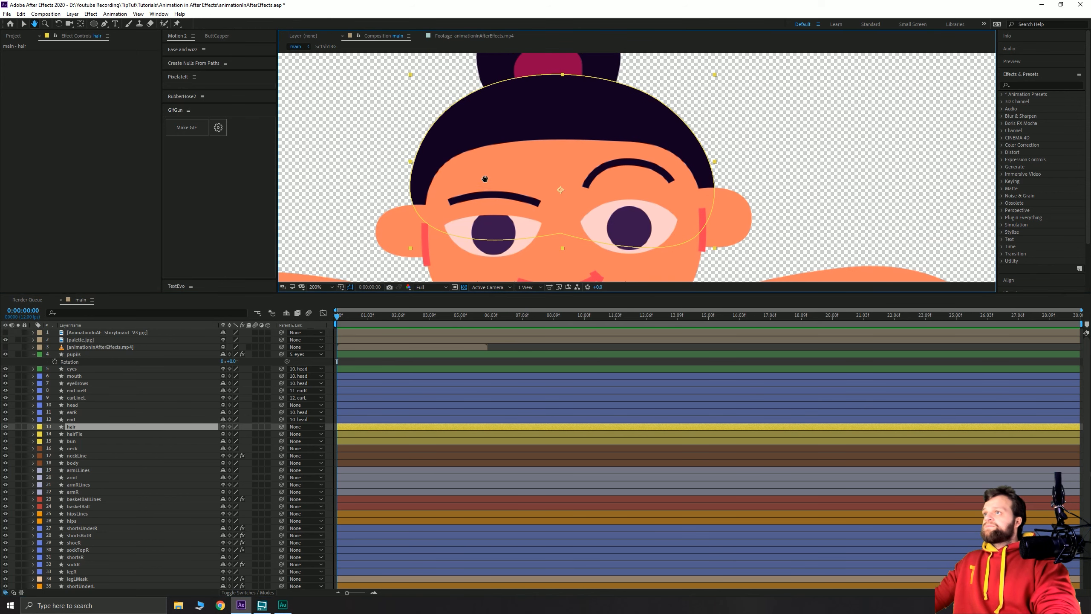
pyautogui.click(80, 23)
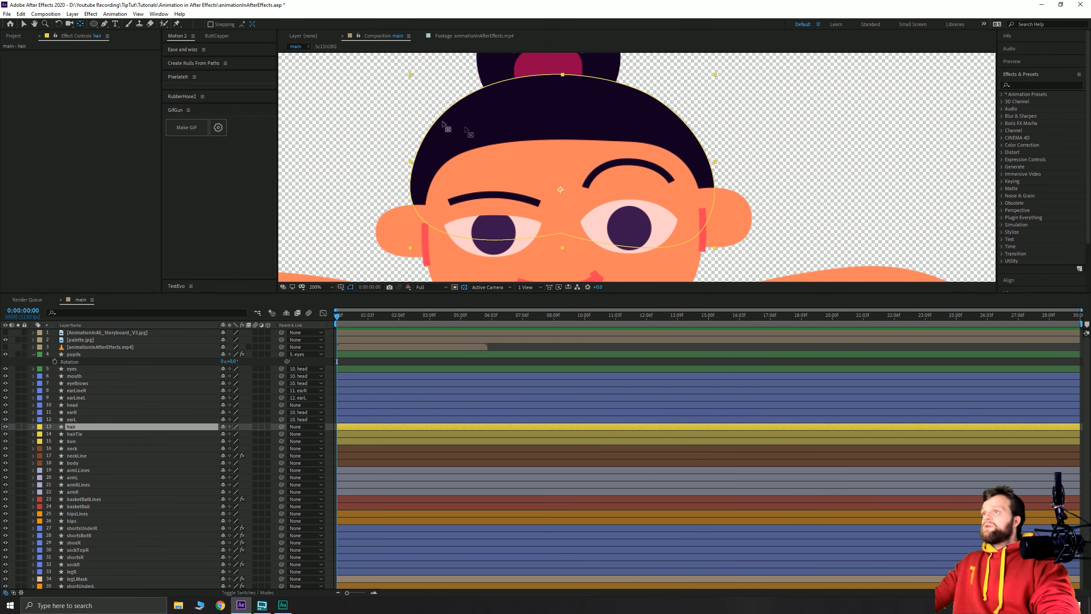
pyautogui.moveTo(559, 190); pyautogui.dragTo(560, 203)
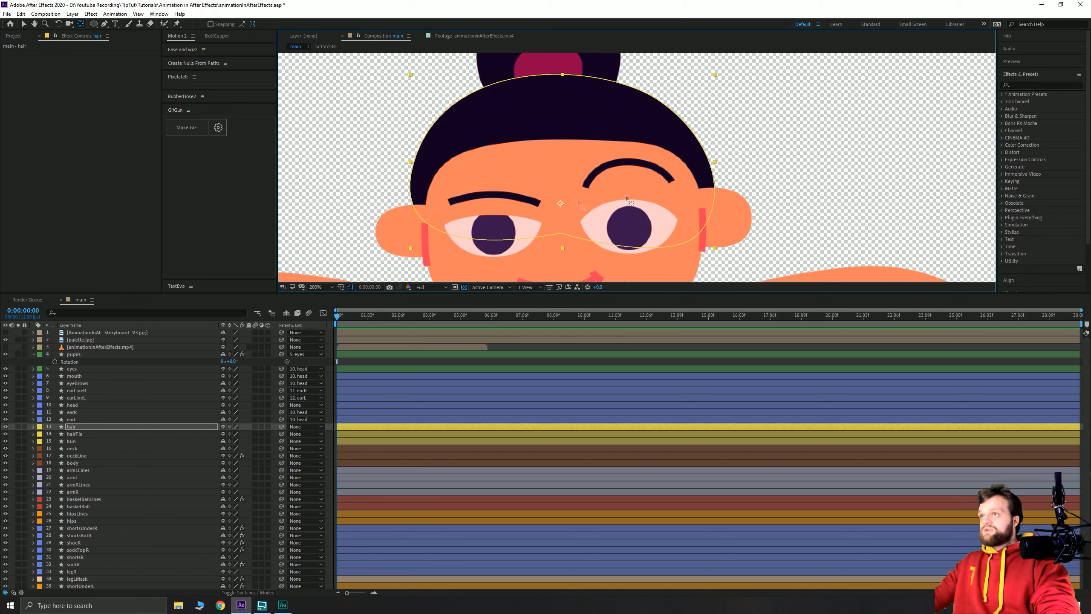
pyautogui.moveTo(281, 426); pyautogui.dragTo(71, 404)
# Parent the hairTie layer to hair and the bun layer to hairTie, and check the anchor points of hairTie and bun.
pyautogui.click(75, 433)
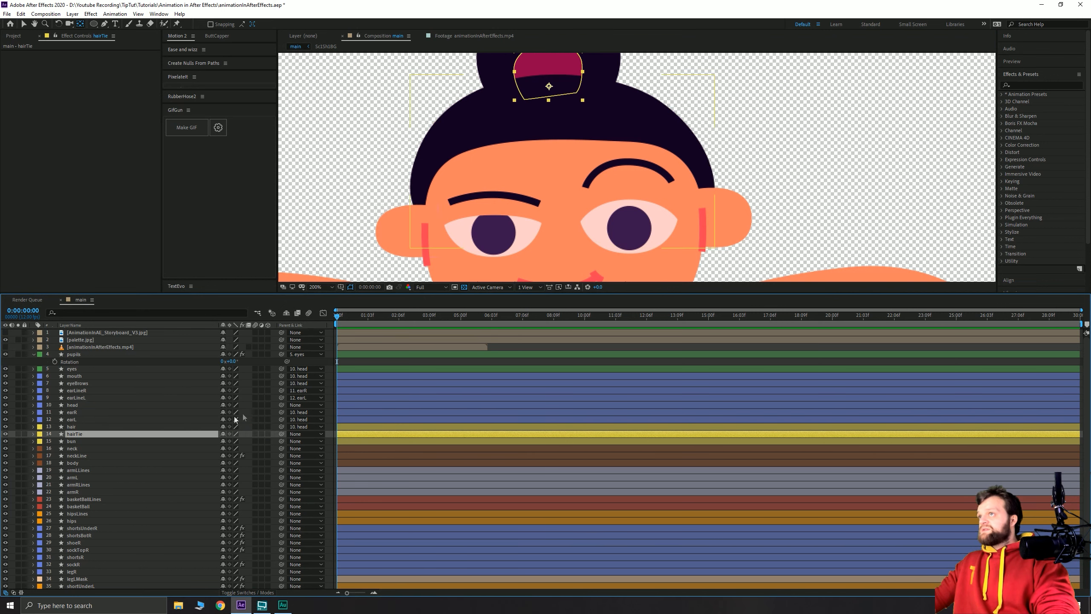
pyautogui.moveTo(280, 434); pyautogui.dragTo(77, 426)
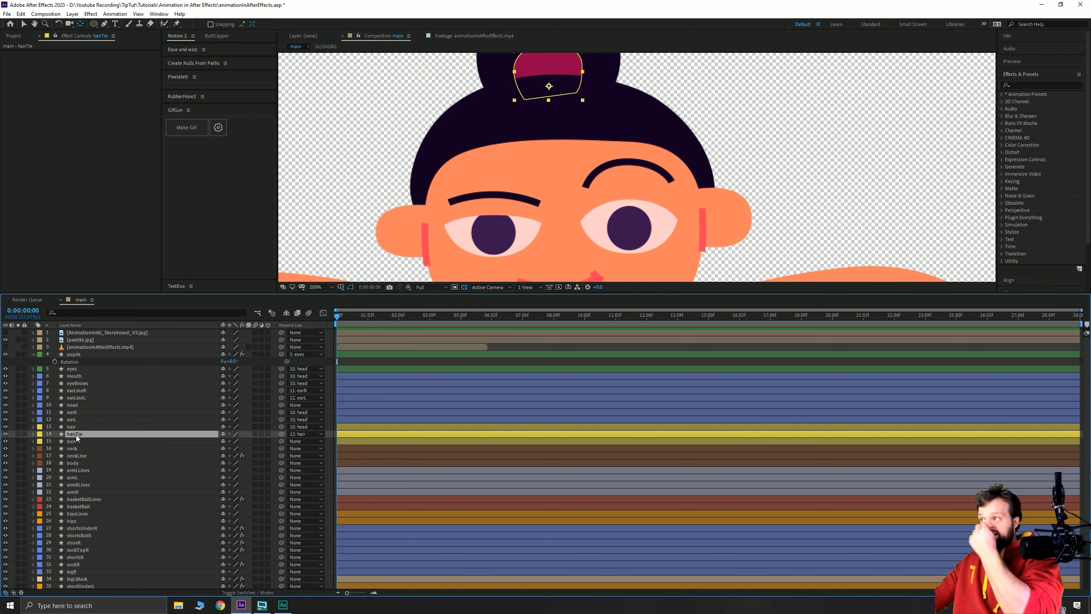
pyautogui.click(71, 441)
pyautogui.moveTo(280, 441); pyautogui.dragTo(95, 435)
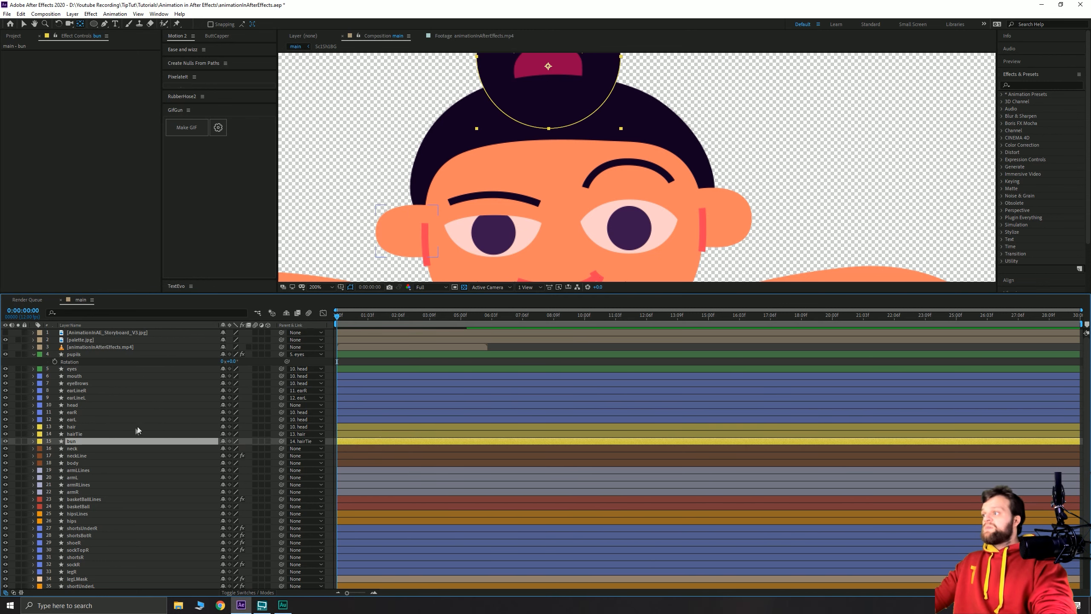
pyautogui.click(74, 434)
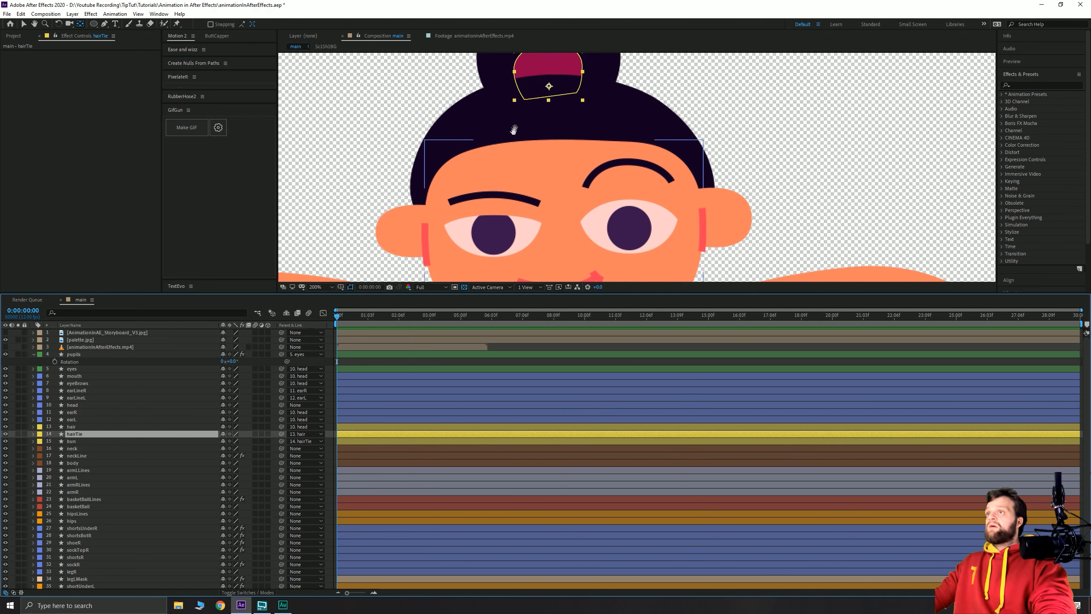
pyautogui.scroll(3, 515, 105)
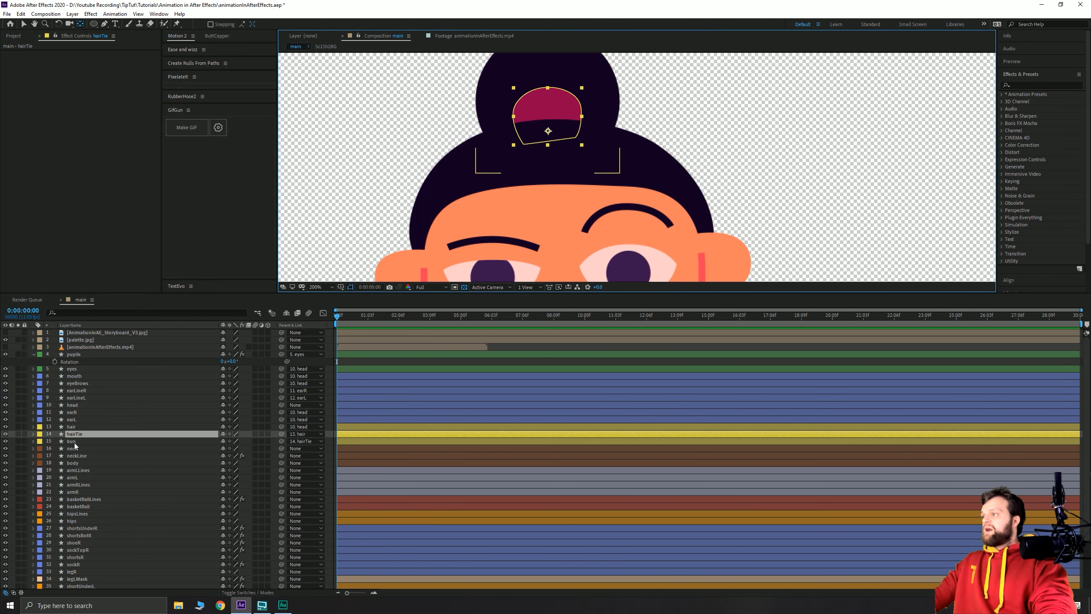
pyautogui.click(74, 442)
pyautogui.scroll(-2, 536, 104)
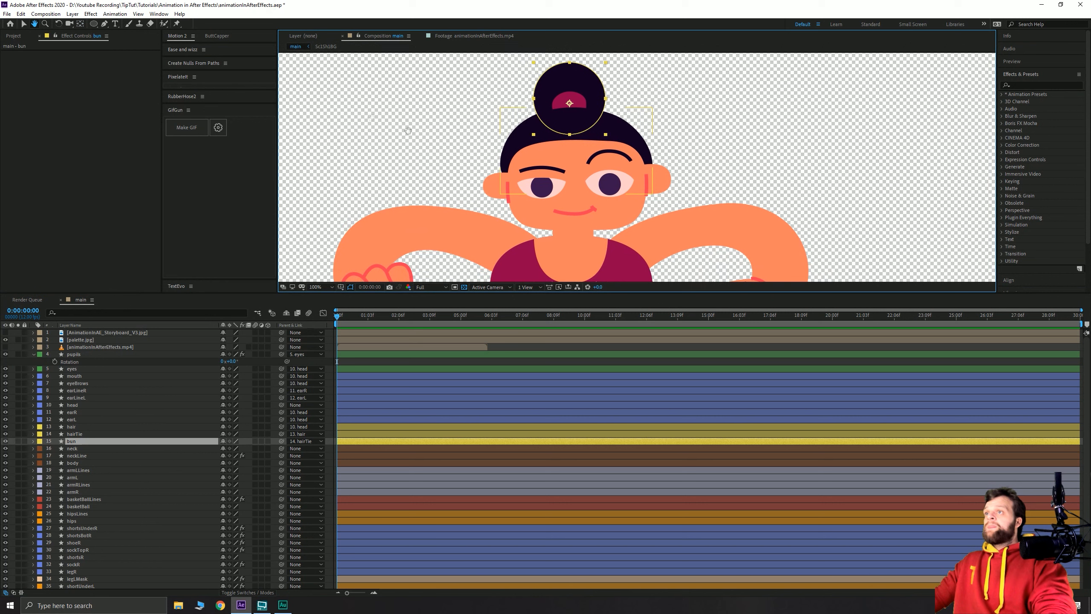
pyautogui.press('y')
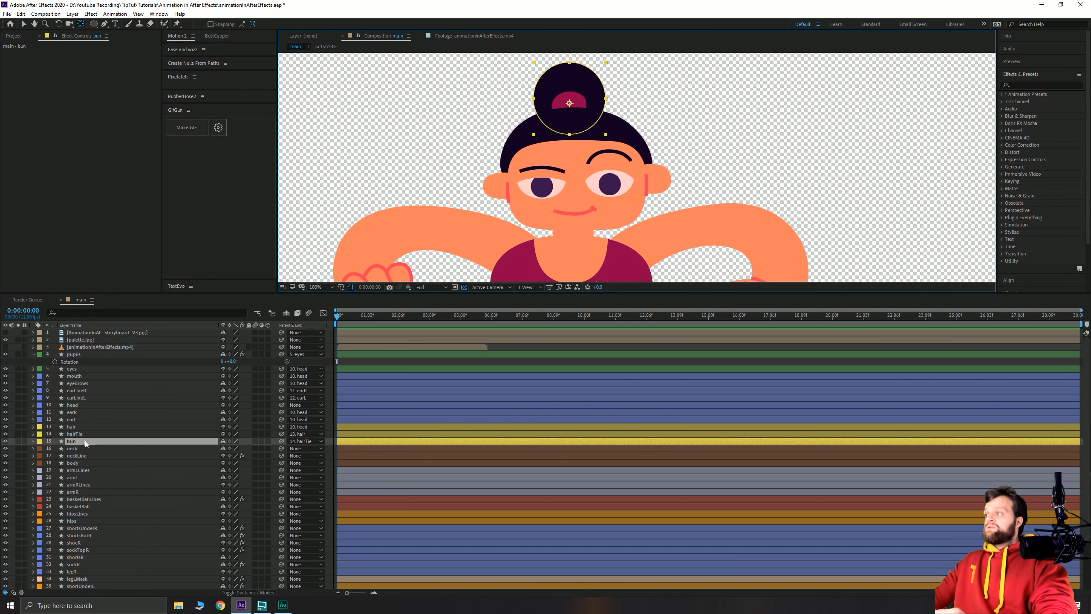
# Rotate the head layer to 25° to test that the parented face and hair layers follow.
pyautogui.click(86, 403)
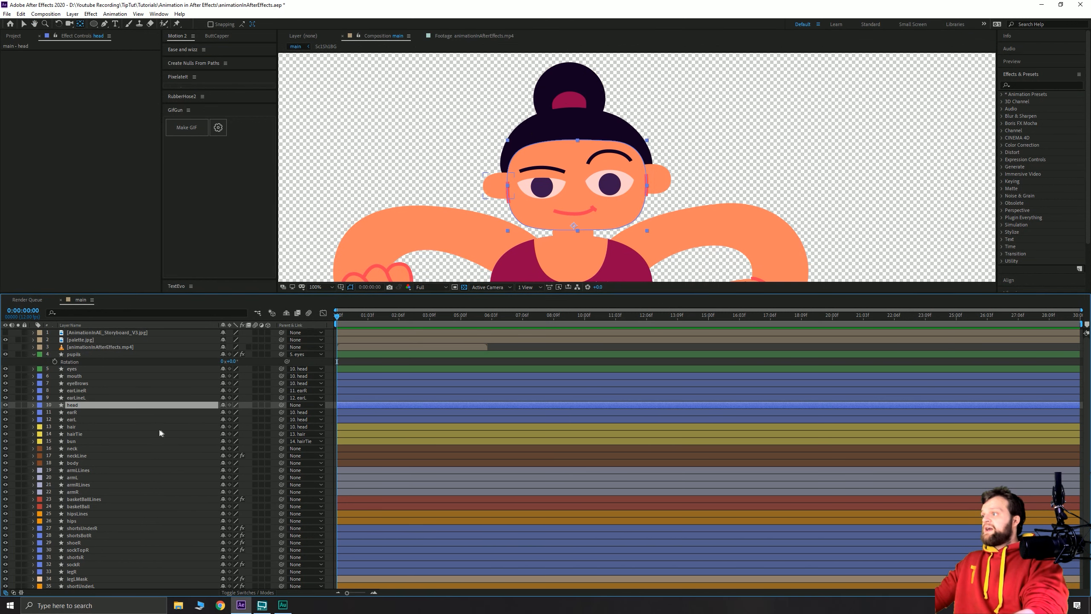
pyautogui.press('r')
pyautogui.moveTo(232, 413); pyautogui.dragTo(239, 411)
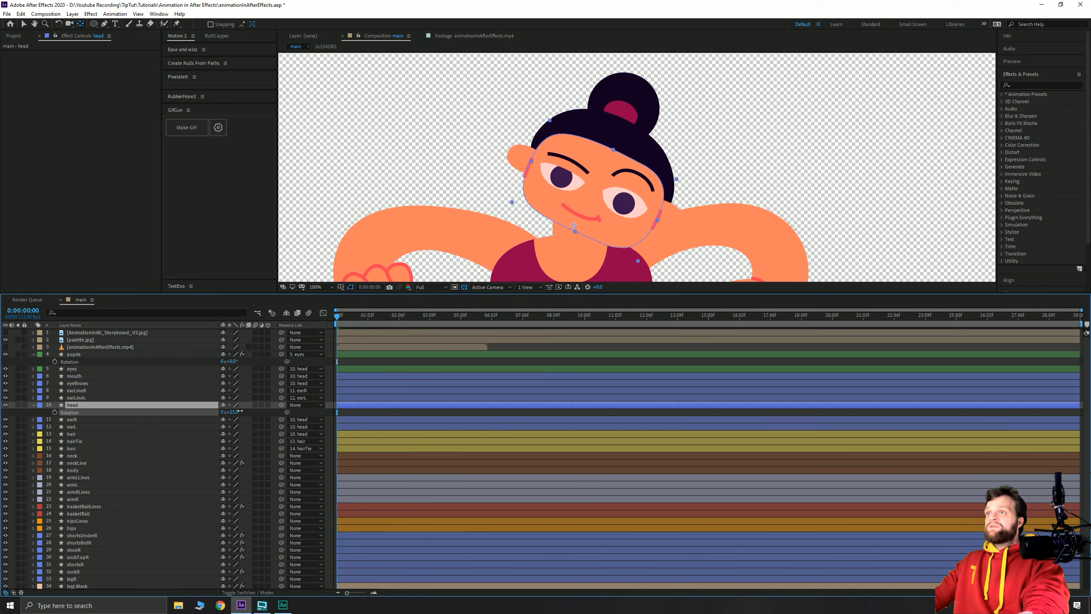
pyautogui.press('Return')
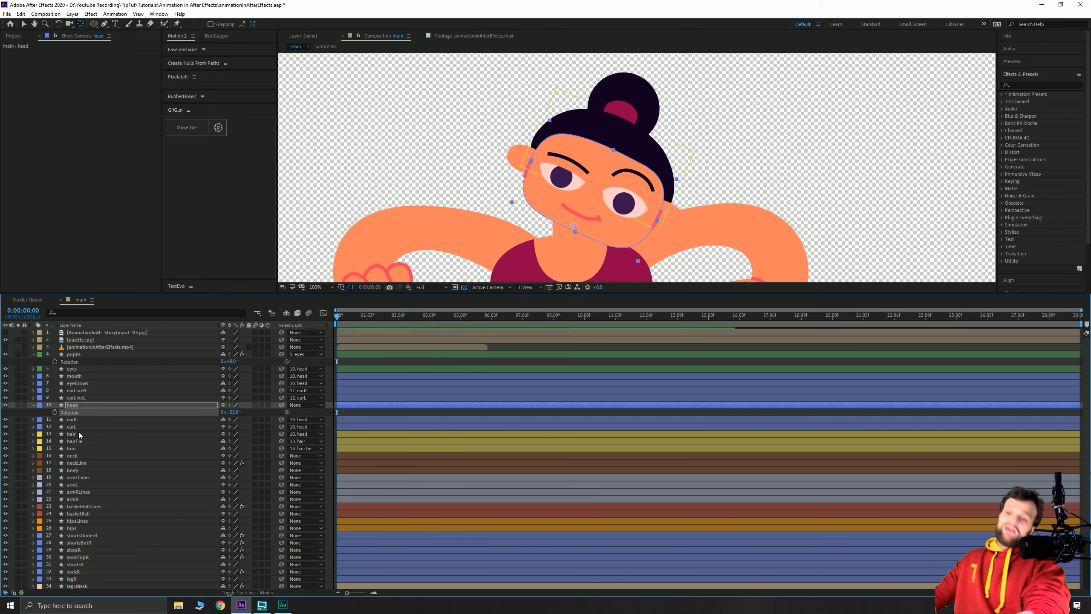
# Rotate the hair layer to 5° to test that the hairTie and bun layers follow it.
pyautogui.click(77, 433)
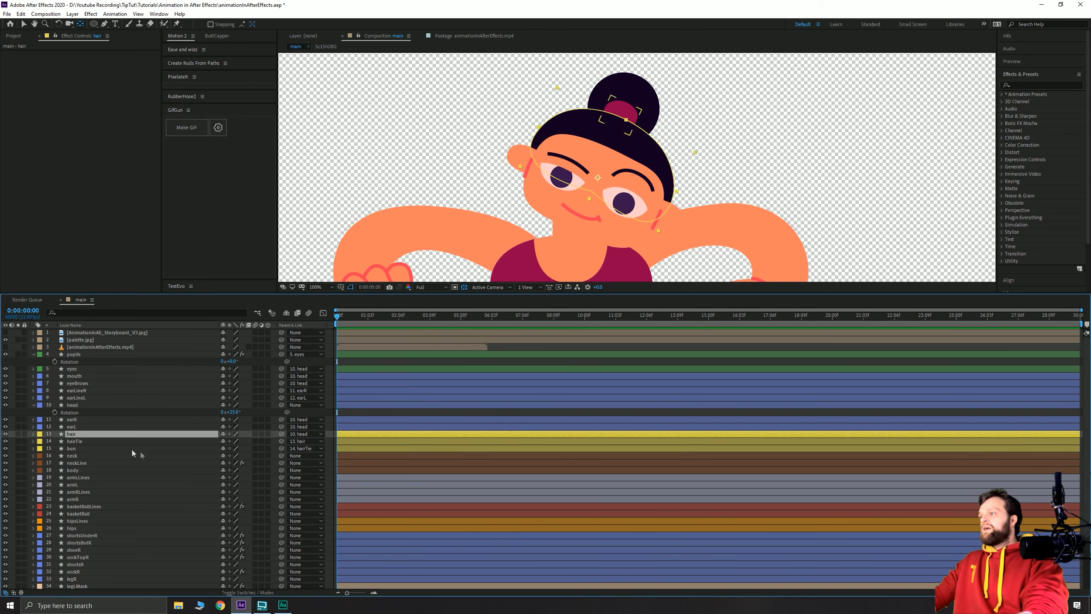
pyautogui.press('r')
pyautogui.moveTo(230, 441); pyautogui.dragTo(234, 441)
pyautogui.press('Return')
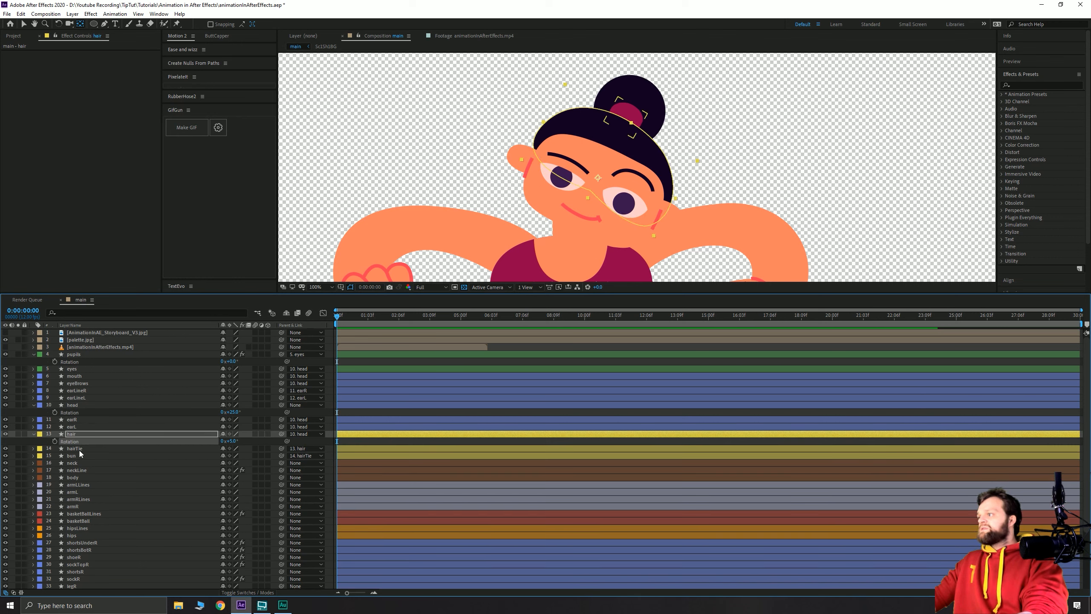
# Test the hair hierarchy by rotating the hairTie layer to 15° and the bun layer to 59°.
pyautogui.click(76, 448)
pyautogui.press('r')
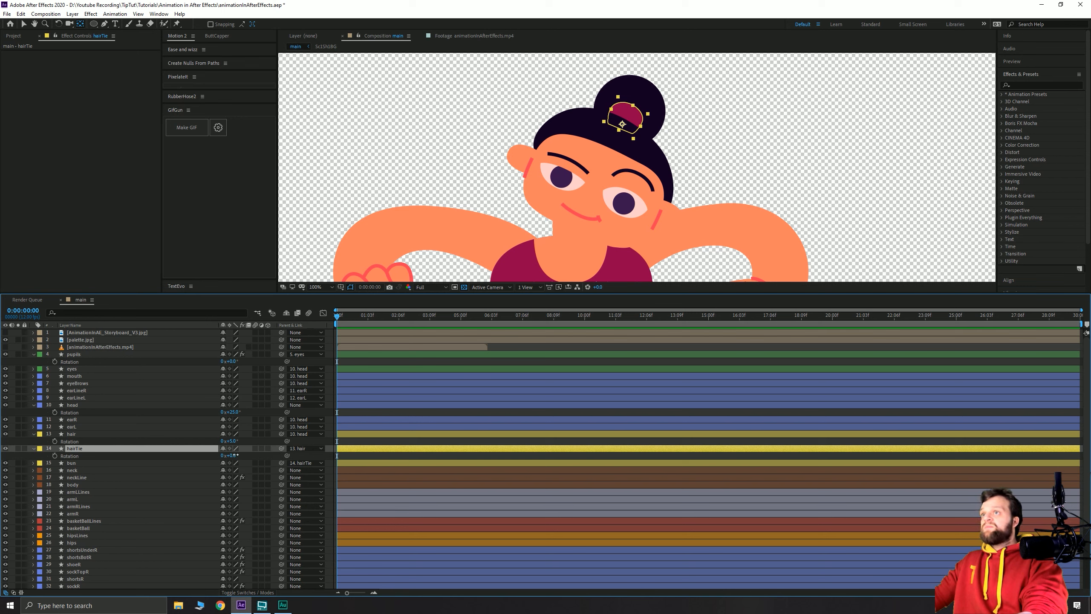
pyautogui.moveTo(235, 454); pyautogui.dragTo(238, 452)
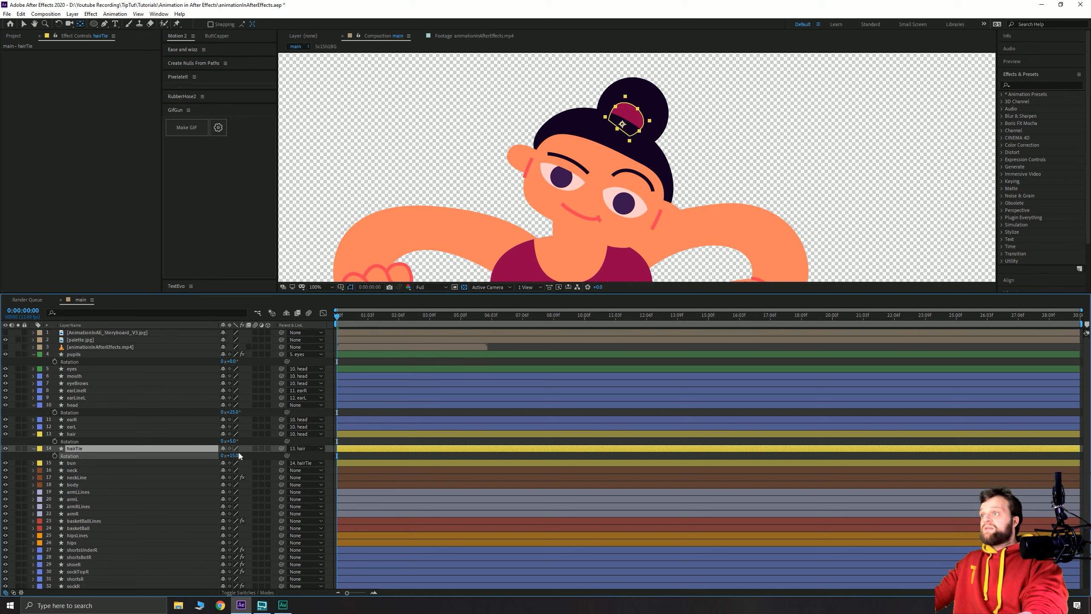
pyautogui.click(73, 462)
pyautogui.press('r')
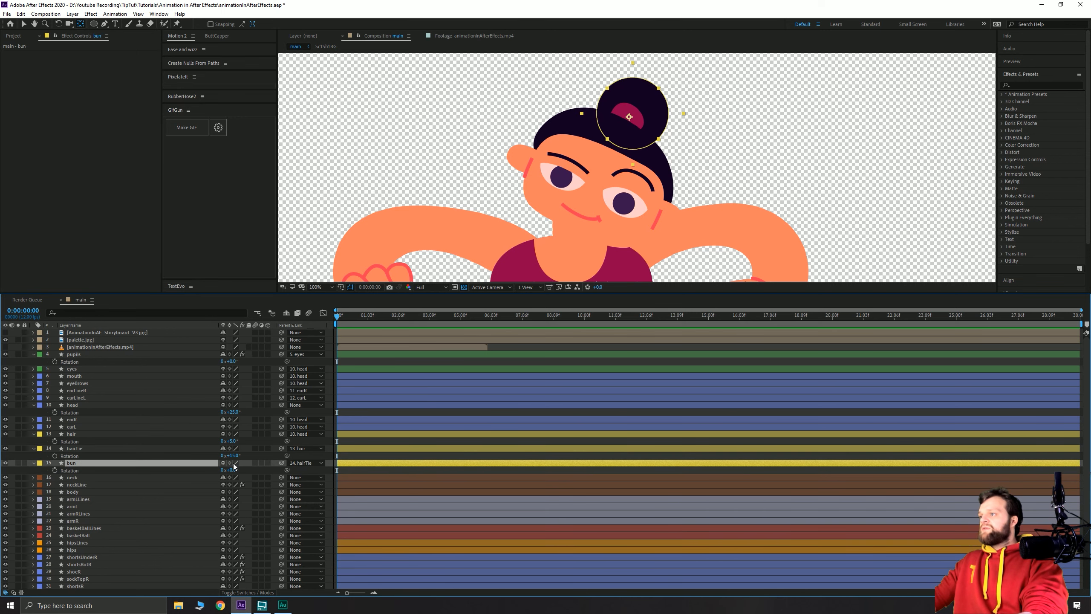
pyautogui.moveTo(233, 468); pyautogui.dragTo(250, 466)
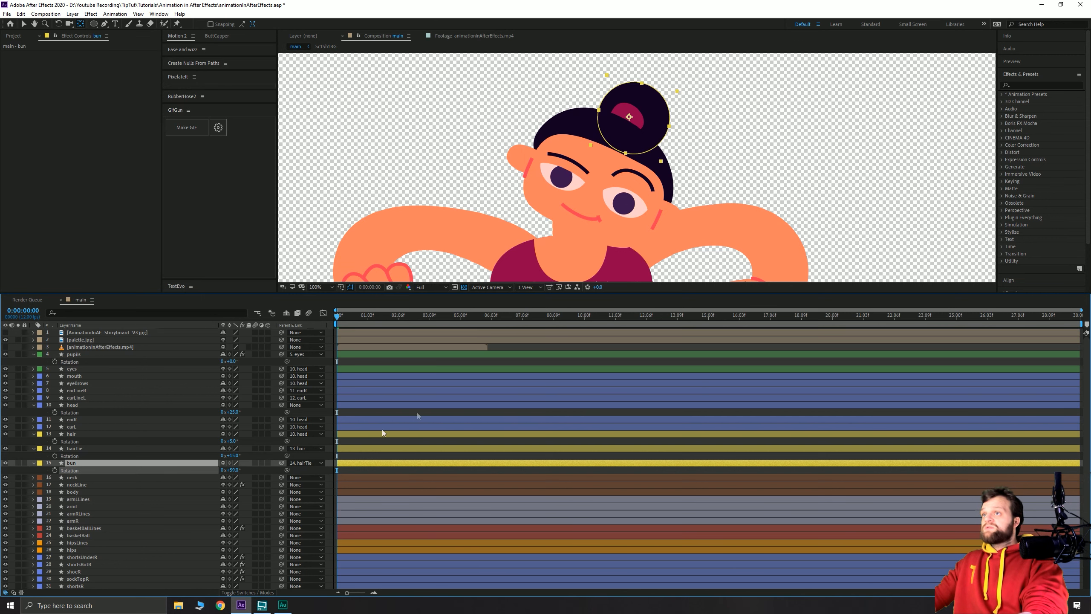
pyautogui.click(600, 84)
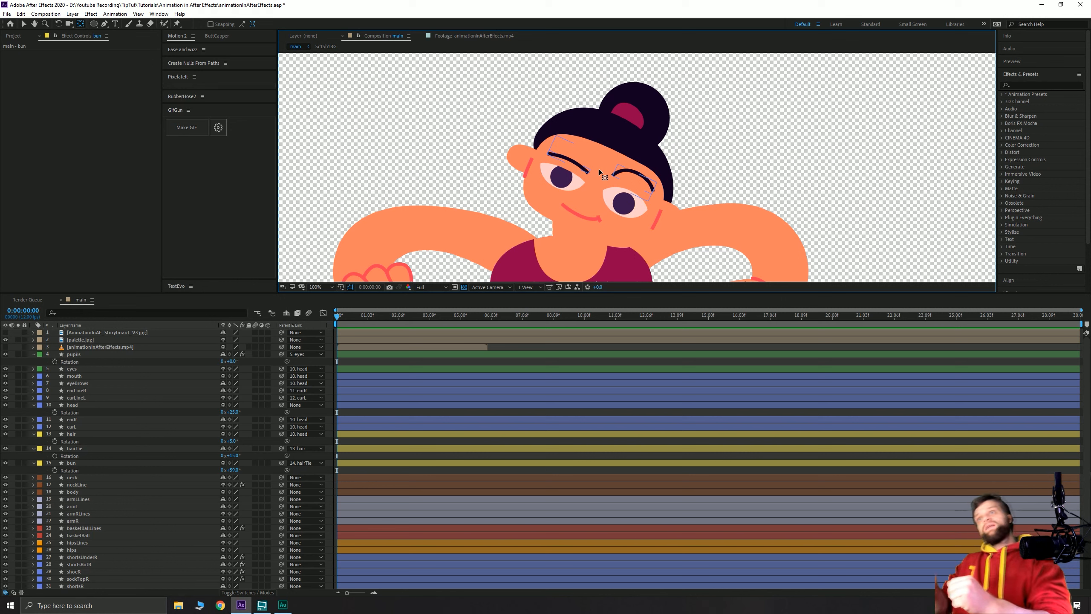
# Undo the test rotations of the bun, hairTie, hair and head layers.
pyautogui.hotkey('ctrl', 'z')
pyautogui.hotkey('ctrl', 'z')
pyautogui.hotkey('ctrl', 'z')
pyautogui.hotkey('ctrl', 'z')
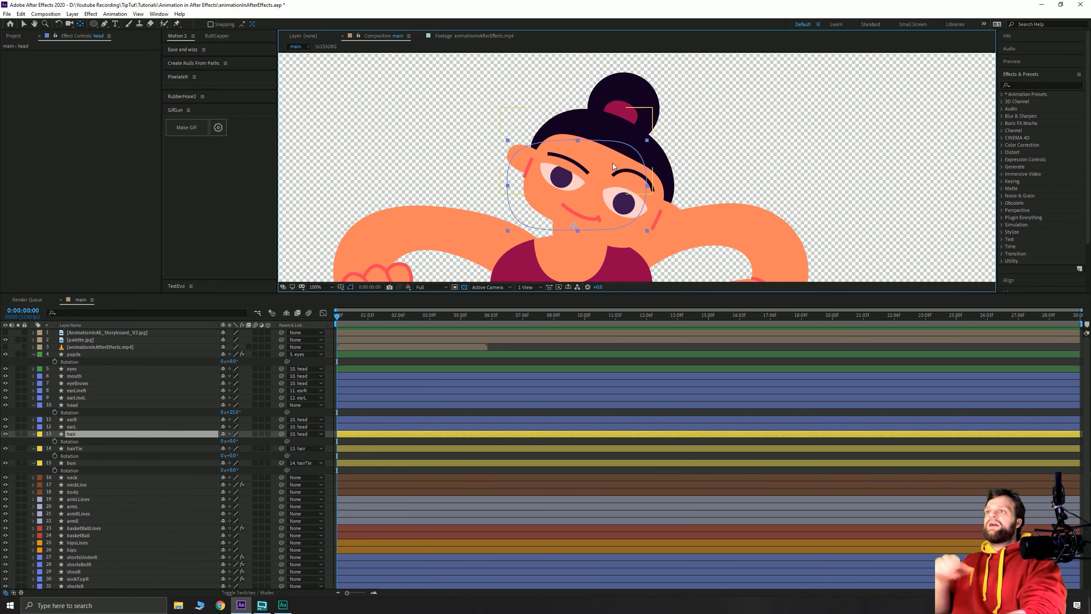
pyautogui.hotkey('ctrl', 'z')
pyautogui.hotkey('ctrl', 'z')
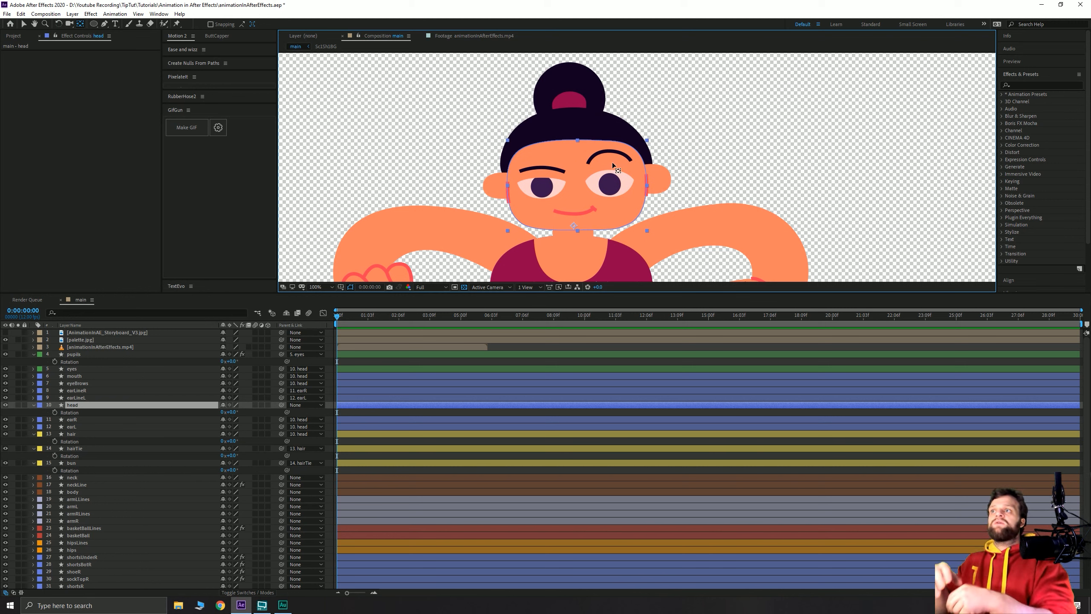
# Collapse the expanded rotation properties of all layers from pupils through bun.
pyautogui.click(404, 151)
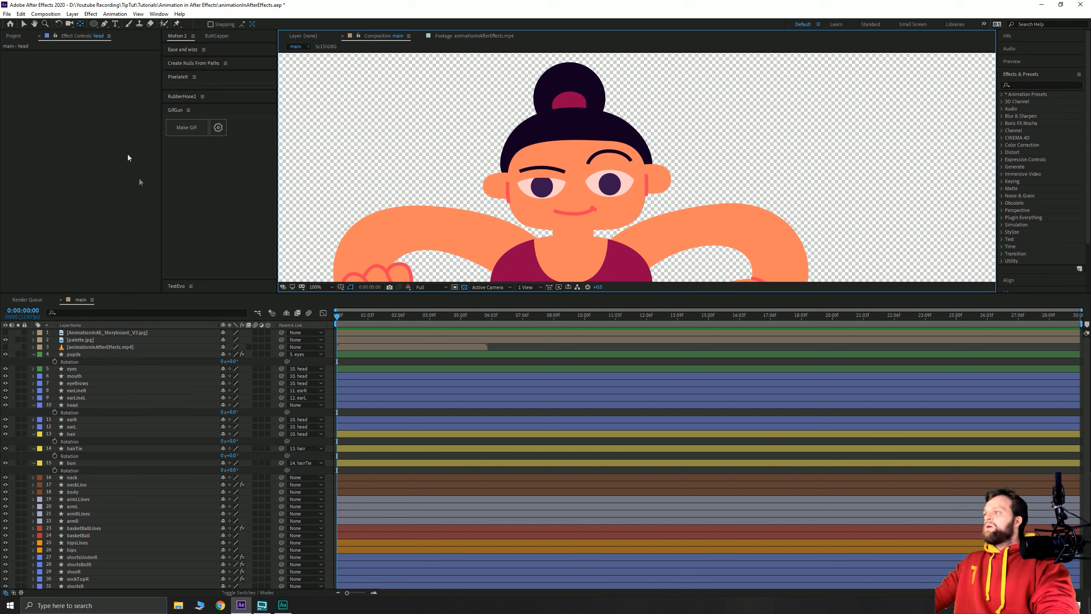
pyautogui.click(78, 462)
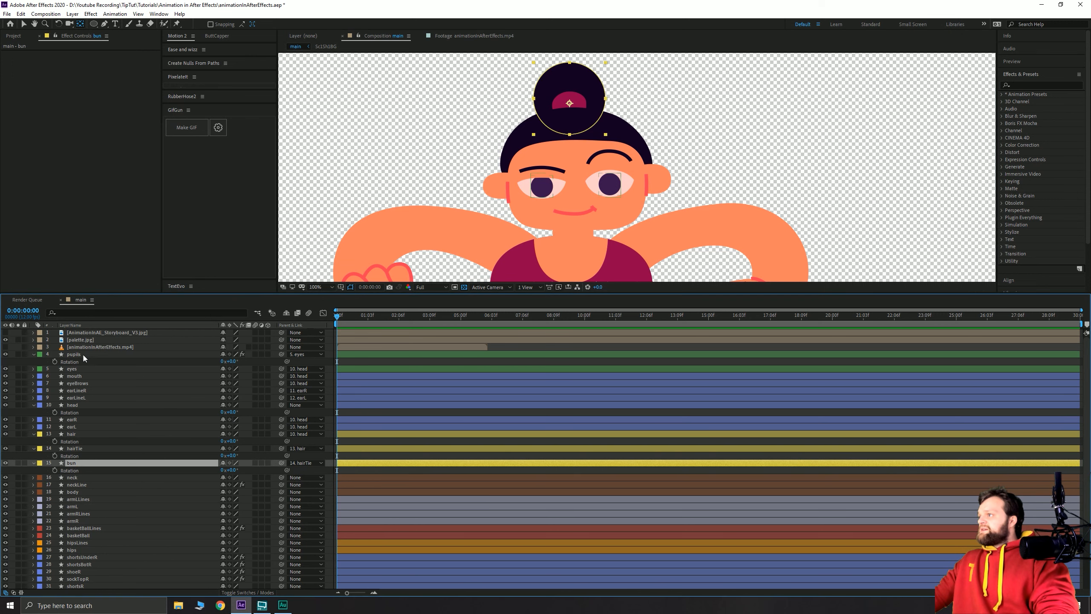
pyautogui.keyDown('shift'); pyautogui.click(81, 353); pyautogui.keyUp('shift')
pyautogui.press('u')
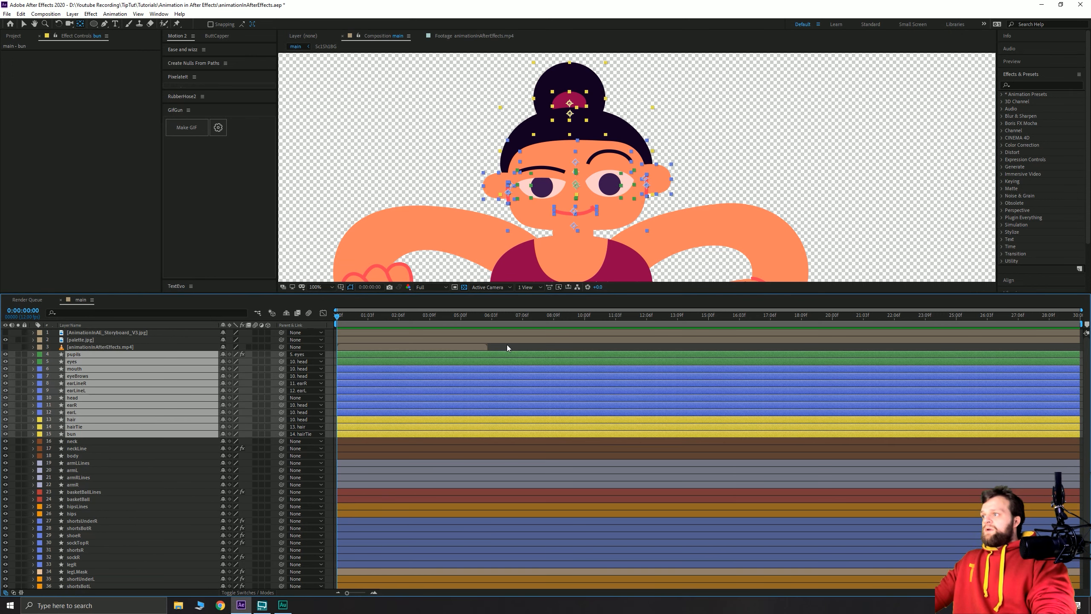
# Move the neck layer's anchor point straight down towards the base of the neck.
pyautogui.click(76, 441)
pyautogui.scroll(1, 618, 166)
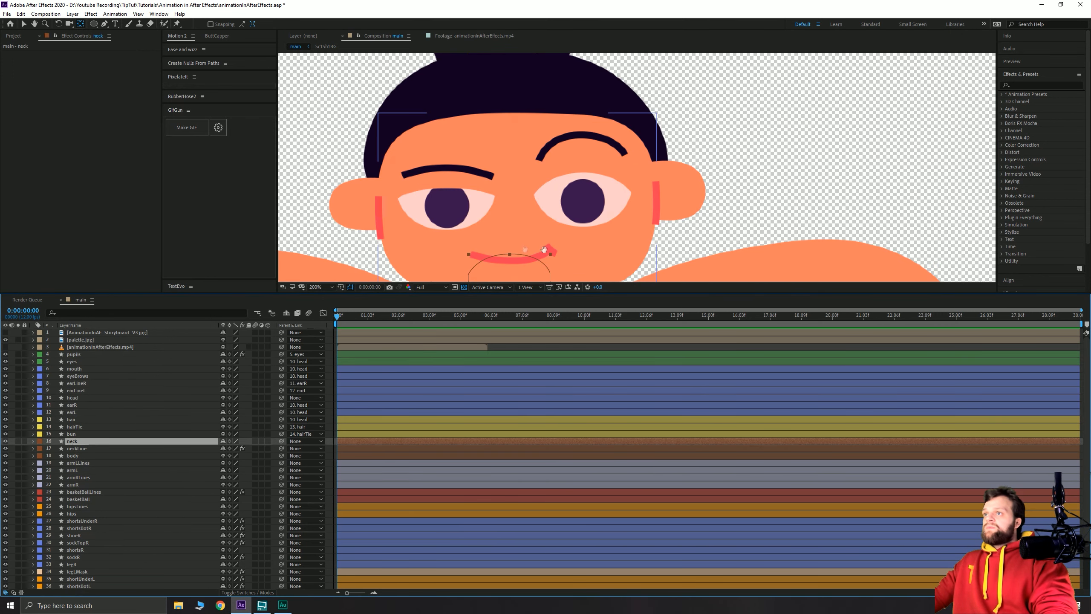
pyautogui.press('space')
pyautogui.moveTo(601, 228); pyautogui.dragTo(641, 91)
pyautogui.press('y')
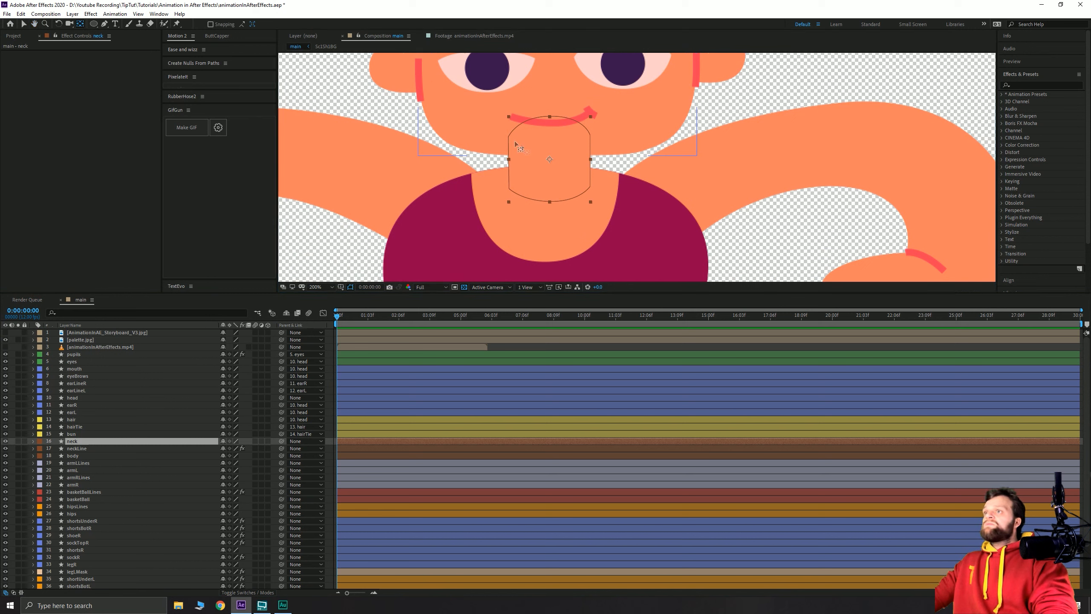
pyautogui.moveTo(549, 160); pyautogui.dragTo(549, 183)
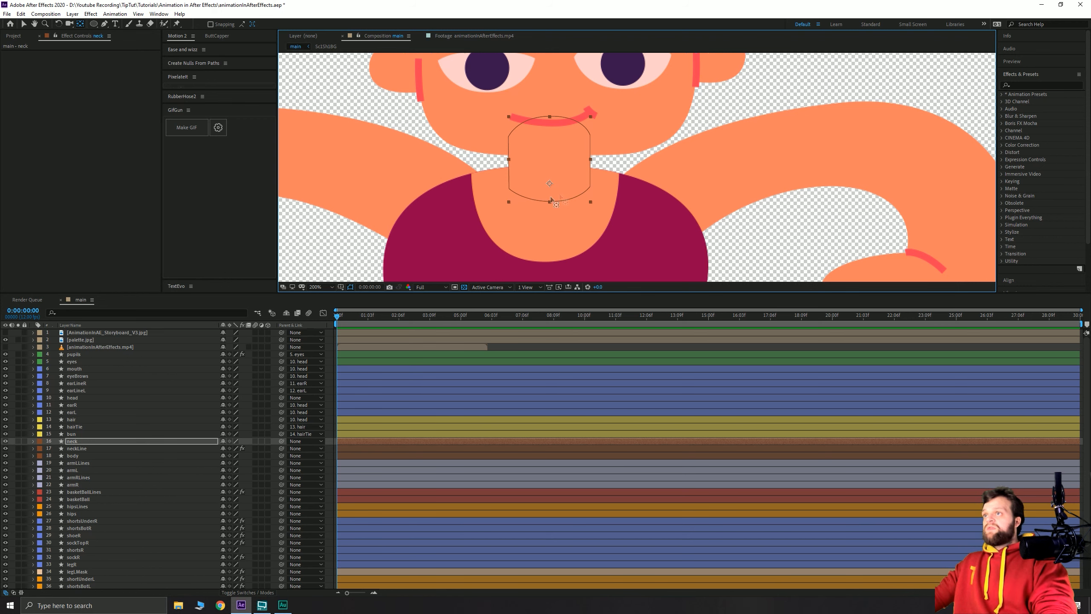
pyautogui.press('space')
pyautogui.moveTo(550, 134); pyautogui.dragTo(550, 166)
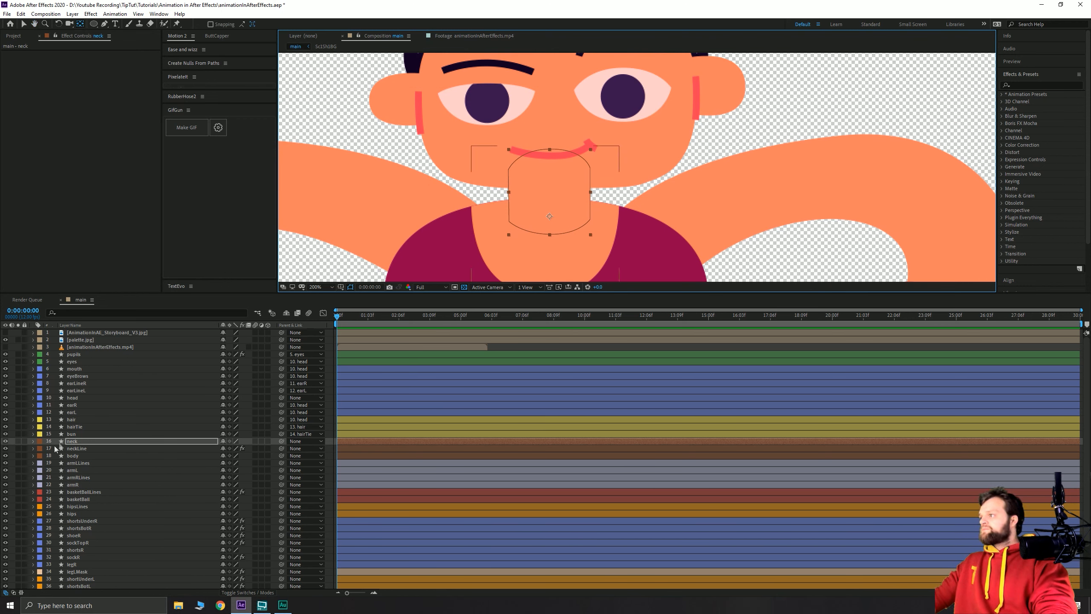
# Parent the head layer to neck, and parent both the neck and neckLine layers to body.
pyautogui.click(74, 399)
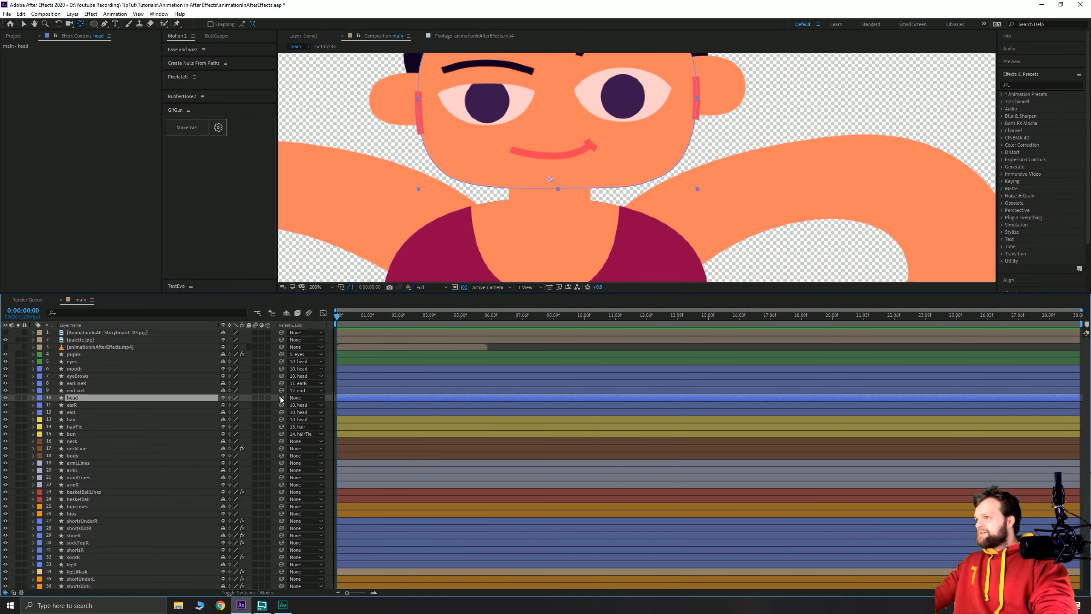
pyautogui.moveTo(281, 397); pyautogui.dragTo(95, 442)
pyautogui.click(277, 443)
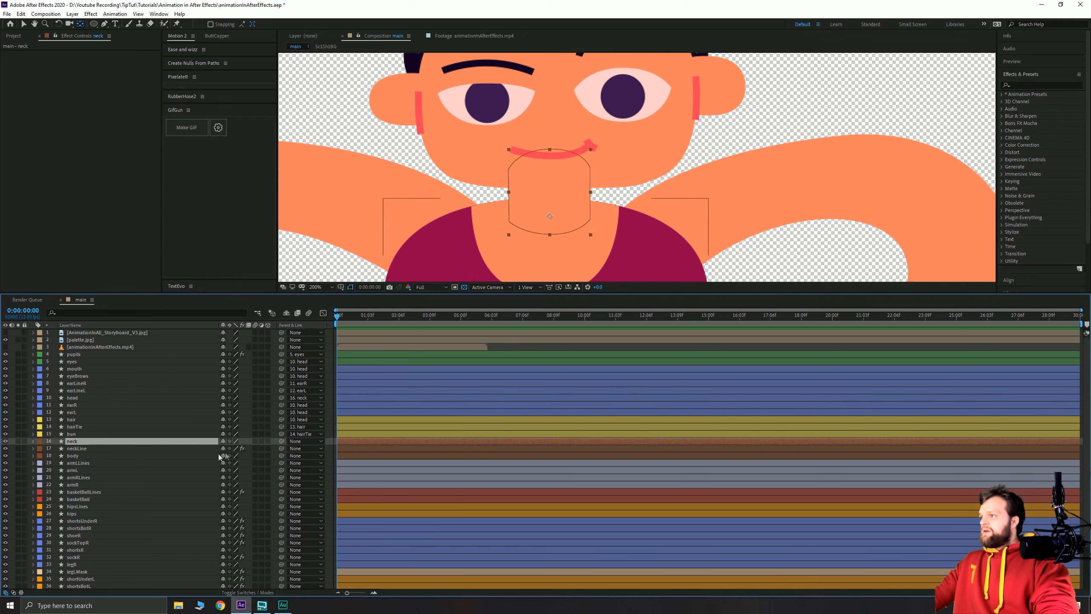
pyautogui.moveTo(281, 441); pyautogui.dragTo(73, 459)
pyautogui.click(271, 449)
pyautogui.moveTo(280, 449); pyautogui.dragTo(86, 458)
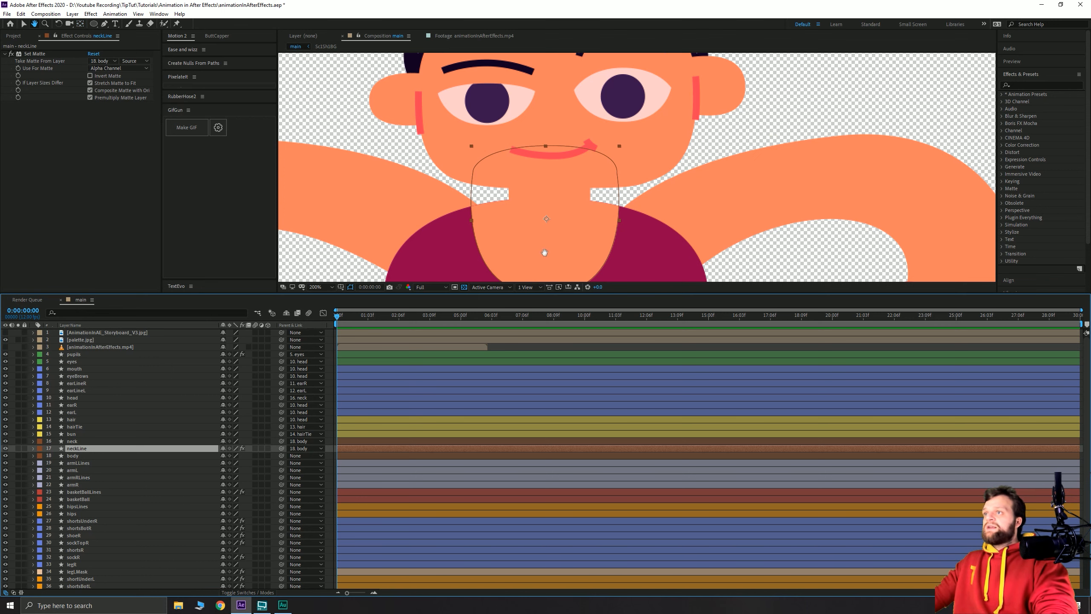
# Move the neckLine layer's anchor point slightly up and test-rotate the layer, undoing the rotation.
pyautogui.scroll(-3, 538, 169)
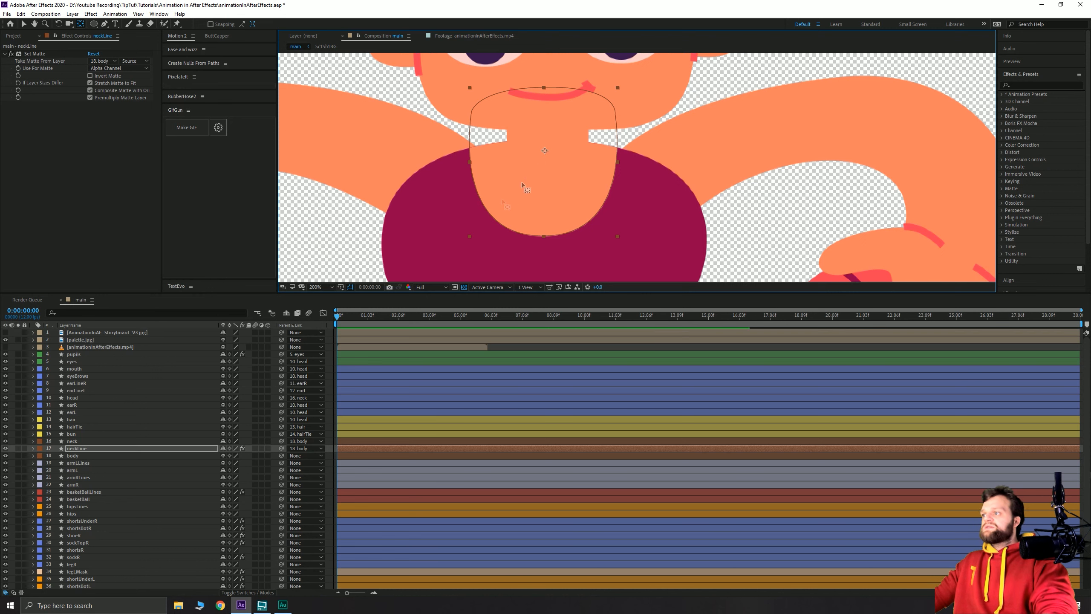
pyautogui.press('r')
pyautogui.moveTo(237, 455); pyautogui.dragTo(230, 455)
pyautogui.hotkey('ctrl', 'z')
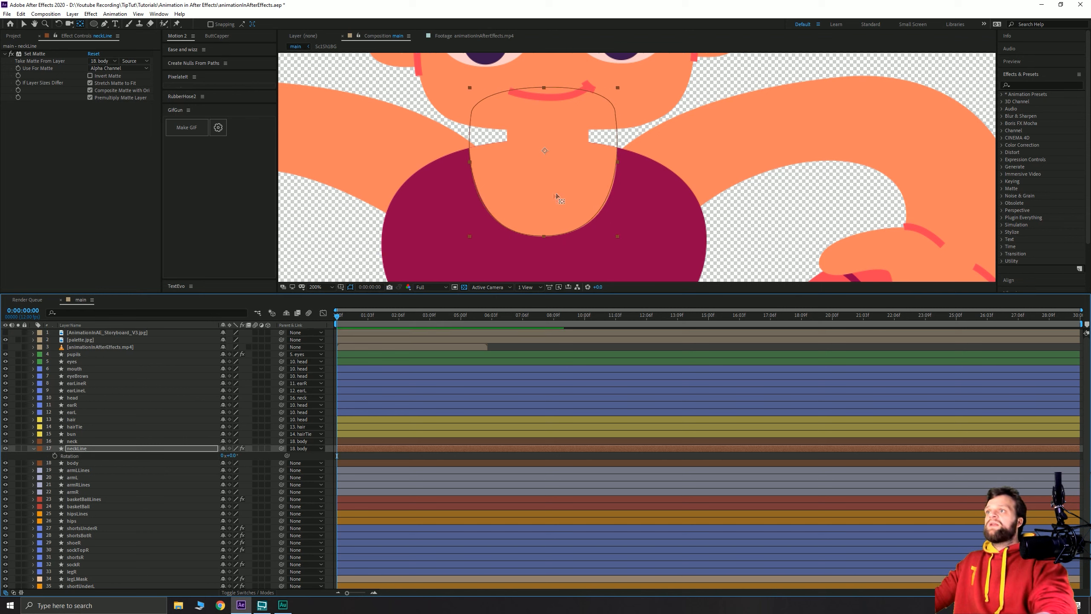
# Move the body layer's anchor point straight down to the waist, just above the lower edge of the shirt.
pyautogui.click(24, 25)
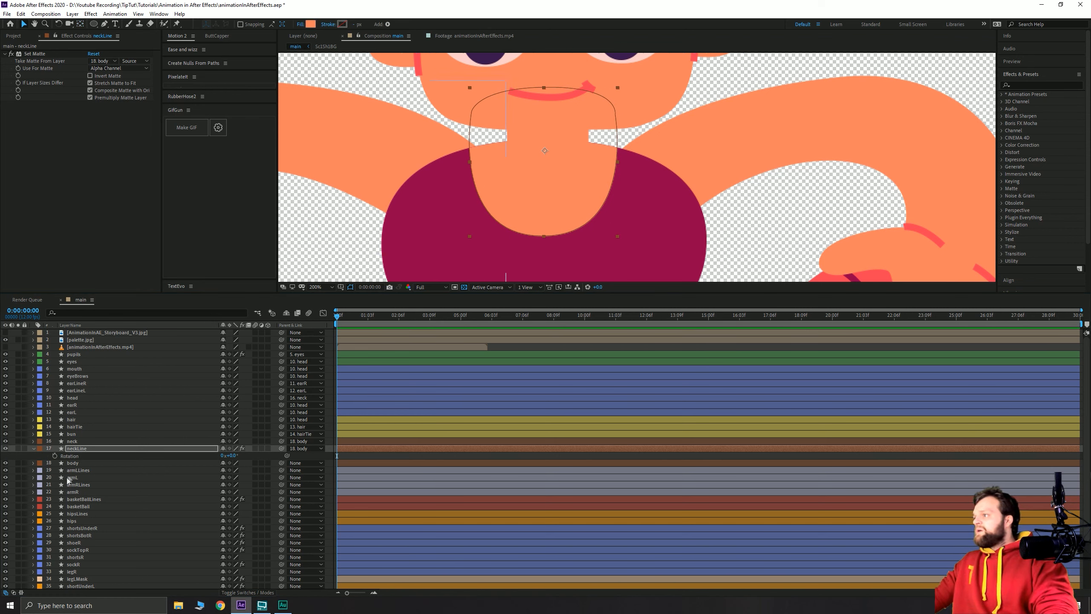
pyautogui.click(75, 463)
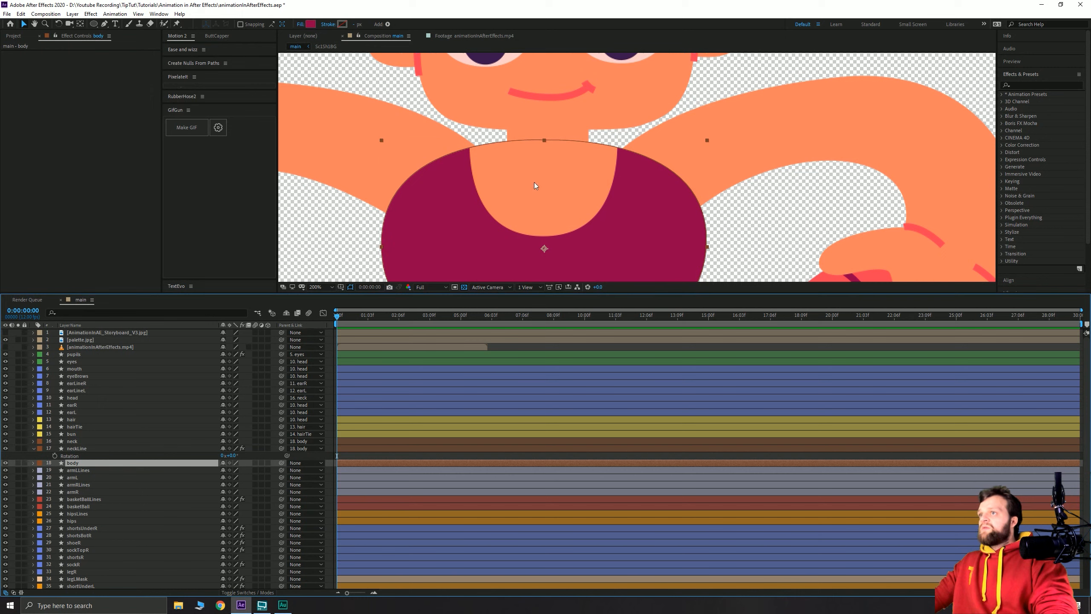
pyautogui.scroll(-1, 536, 185)
pyautogui.moveTo(531, 238)
pyautogui.mouseDown()
pyautogui.moveTo(475, 168)
pyautogui.moveTo(478, 134)
pyautogui.mouseUp()
pyautogui.scroll(-1, 474, 168)
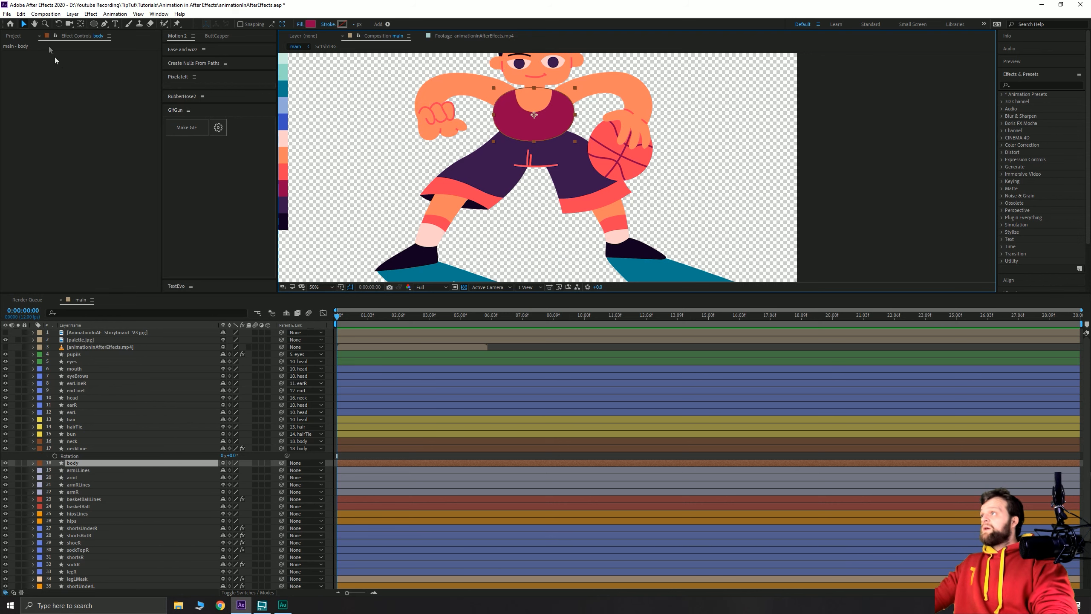
pyautogui.click(80, 25)
pyautogui.scroll(1, 554, 132)
pyautogui.moveTo(475, 112); pyautogui.dragTo(559, 222)
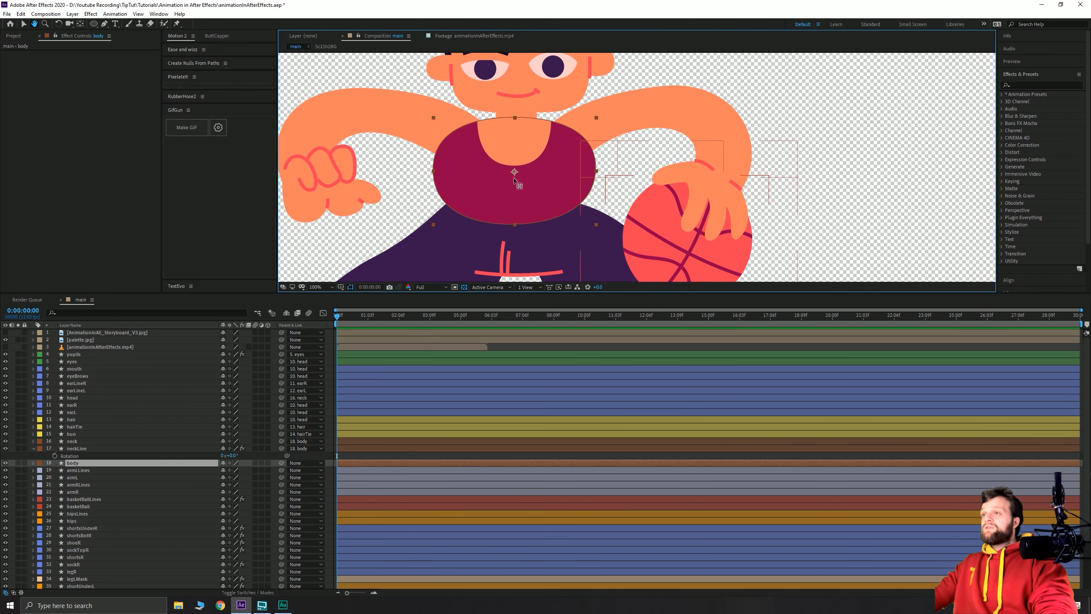
pyautogui.moveTo(513, 172); pyautogui.dragTo(514, 207)
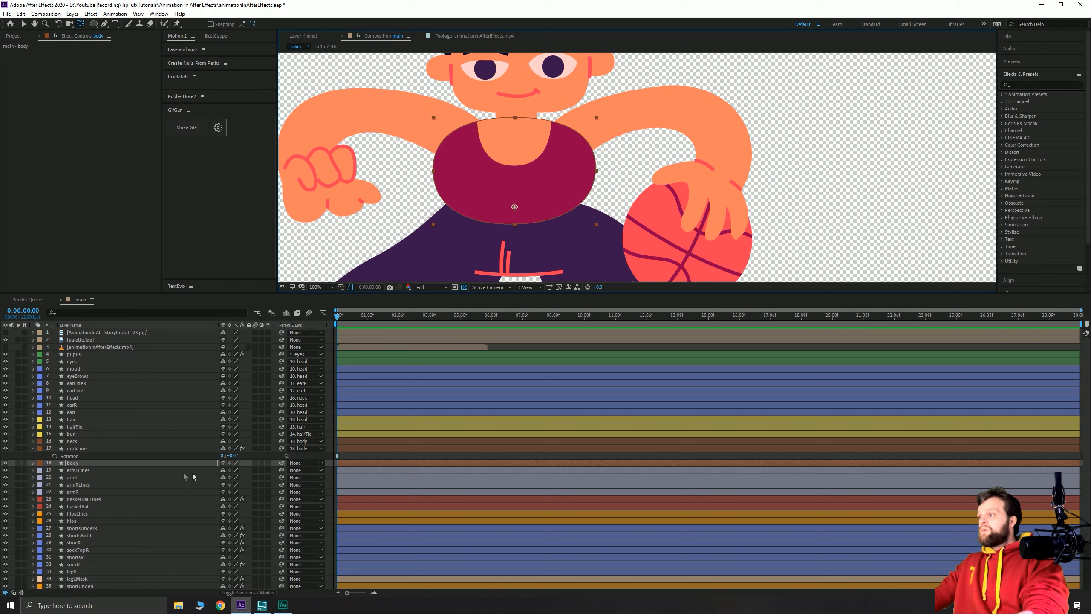
# Rotate the body layer to test that the neck and head follow, and undo the rotation.
pyautogui.press('r')
pyautogui.moveTo(237, 470)
pyautogui.mouseDown()
pyautogui.moveTo(241, 458)
pyautogui.moveTo(234, 469)
pyautogui.mouseUp()
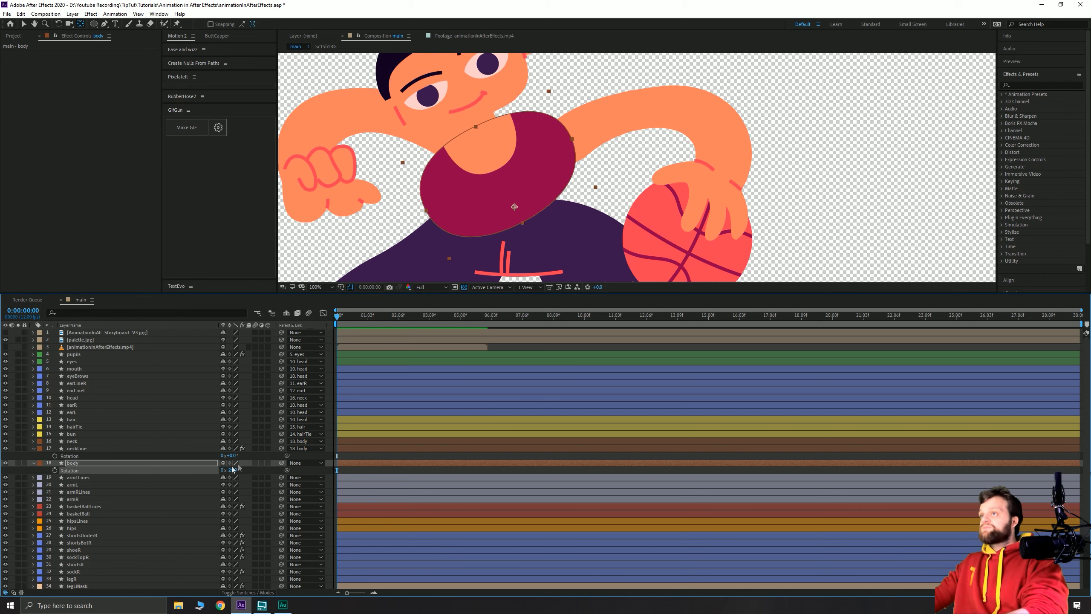
pyautogui.hotkey('ctrl', 'z')
# Collapse the rotation properties of the neckLine and body layers.
pyautogui.click(80, 449)
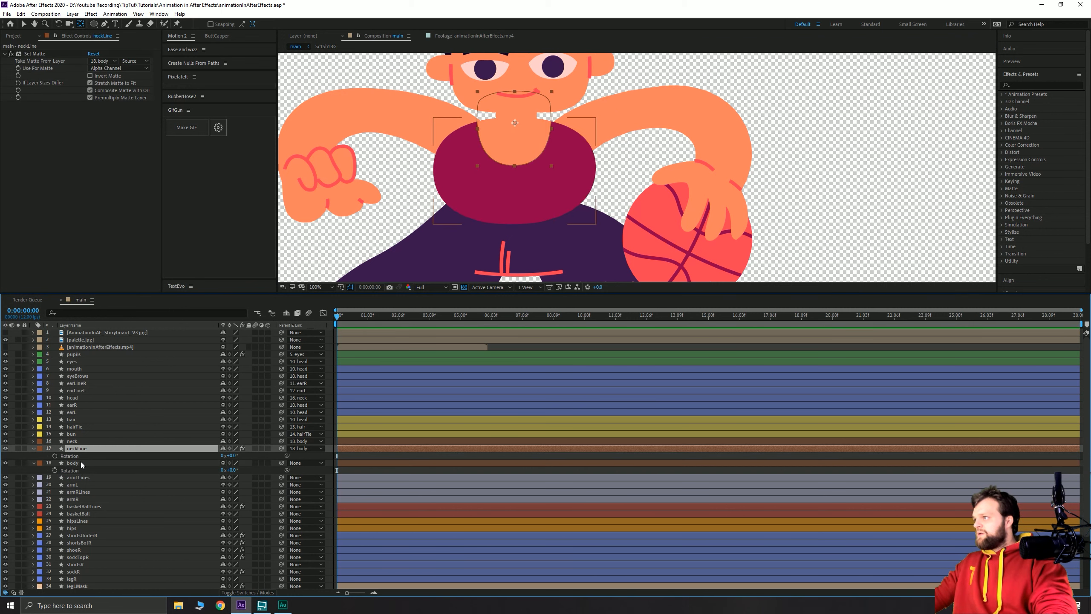
pyautogui.keyDown('shift'); pyautogui.click(80, 462); pyautogui.keyUp('shift')
pyautogui.press('r')
# Parent the armLLines layer to armL and the armL layer to body.
pyautogui.click(81, 463)
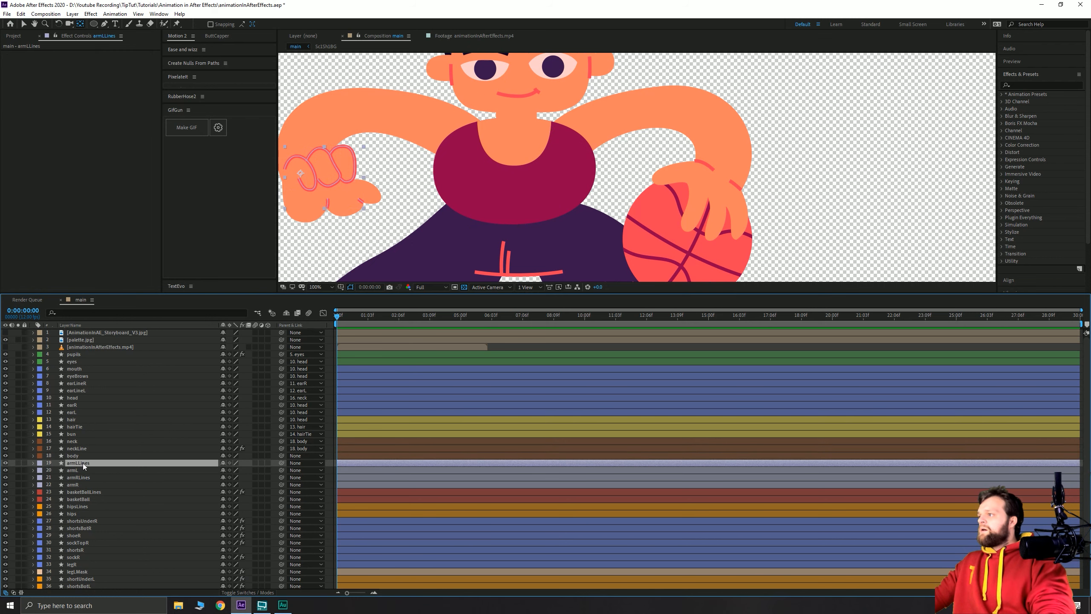
pyautogui.moveTo(281, 462); pyautogui.dragTo(73, 456)
pyautogui.click(72, 463)
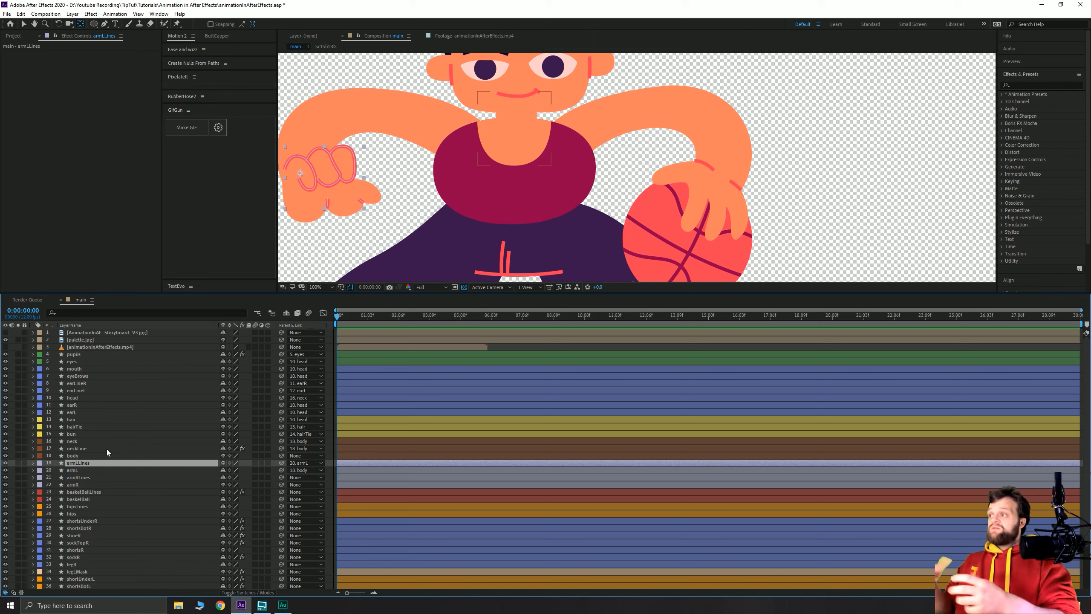
# Place the armL layer's anchor point at its shoulder and test the arm's rotation.
pyautogui.click(72, 471)
pyautogui.click(79, 23)
pyautogui.click(388, 158)
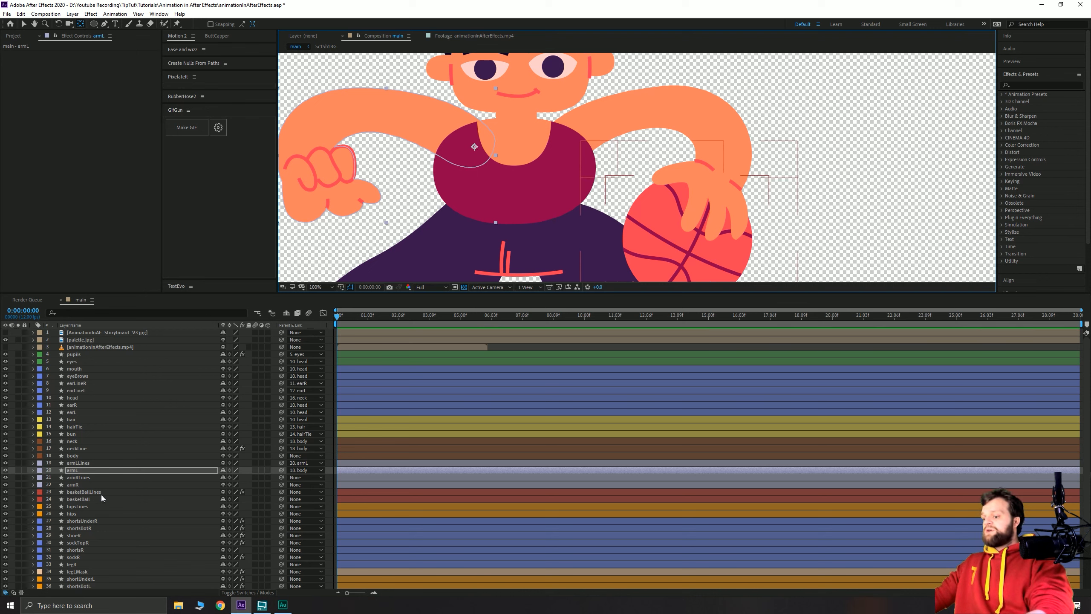
pyautogui.press('r')
pyautogui.moveTo(231, 476); pyautogui.dragTo(112, 491)
# Parent armRLines to armR and armR to body, and move the armR anchor point to its shoulder.
pyautogui.click(269, 489)
pyautogui.click(165, 494)
pyautogui.moveTo(280, 492); pyautogui.dragTo(77, 456)
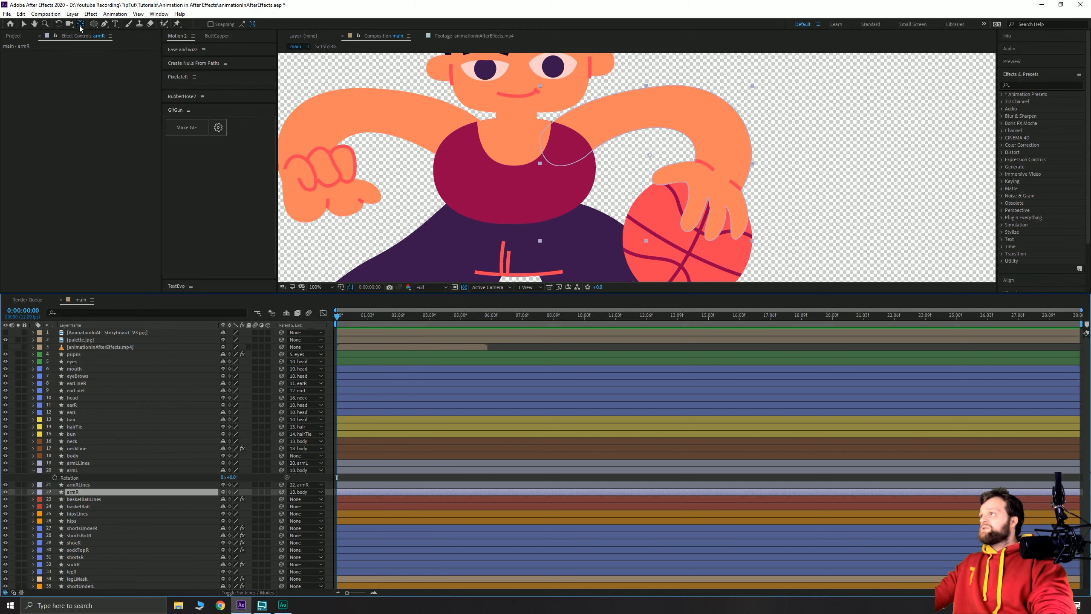
pyautogui.moveTo(647, 156); pyautogui.dragTo(562, 126)
pyautogui.scroll(-1, 579, 162)
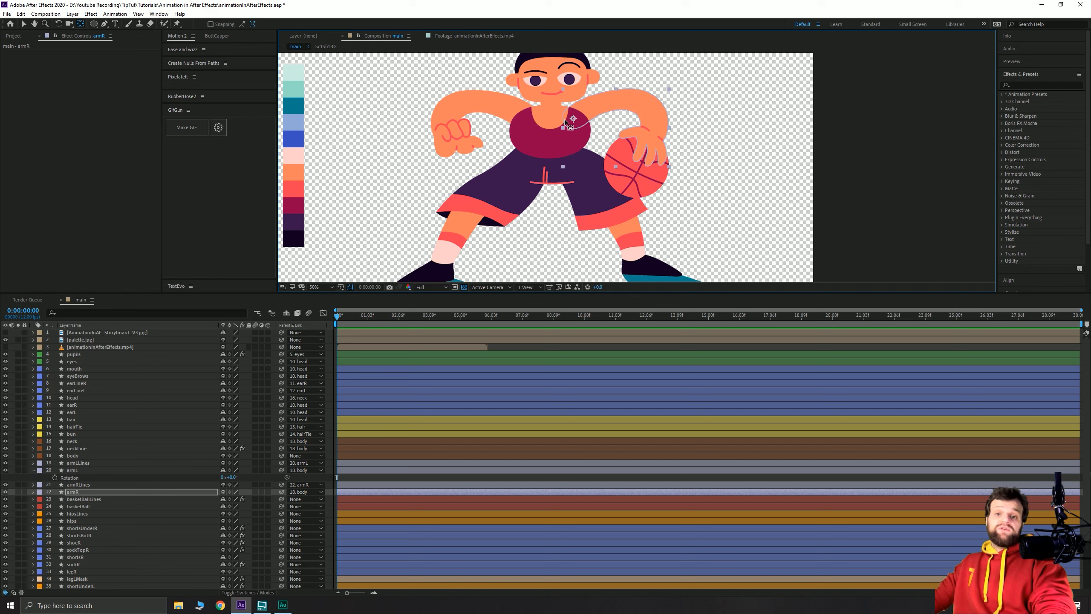
# Collapse the open rotation property of the arm layers.
pyautogui.press('v')
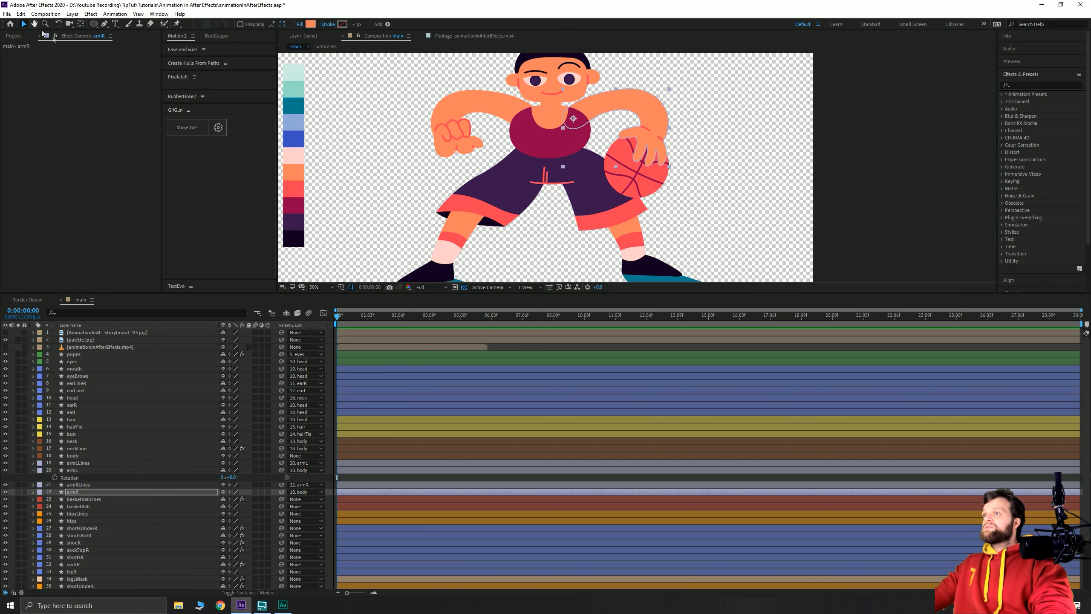
pyautogui.keyDown('shift'); pyautogui.click(77, 463); pyautogui.keyUp('shift')
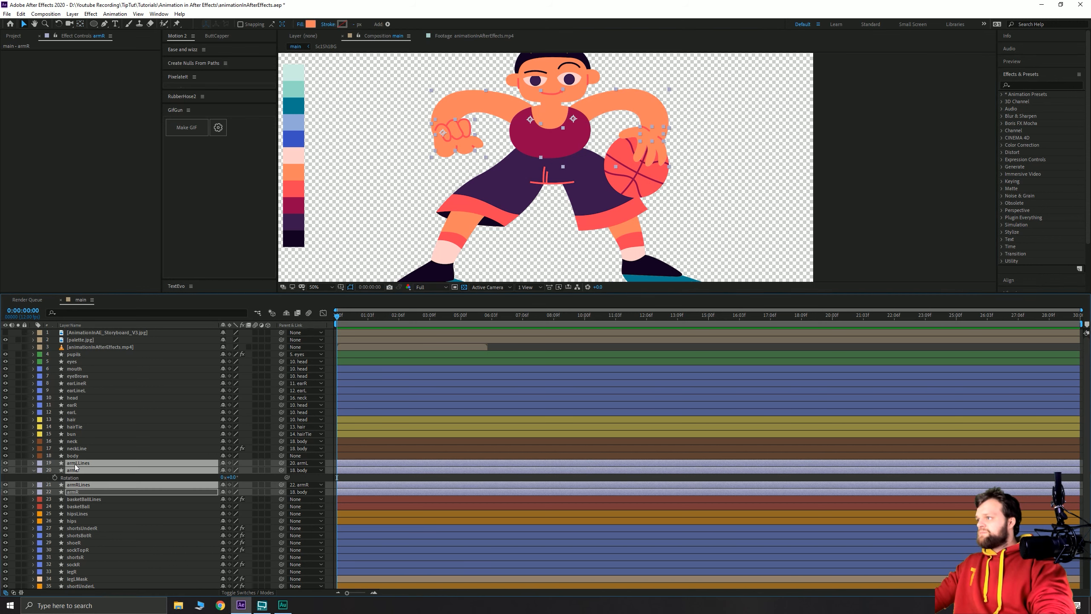
pyautogui.press('u')
# Parent the basketBallLines layer to basketBall and the basketBall layer to armR.
pyautogui.click(80, 492)
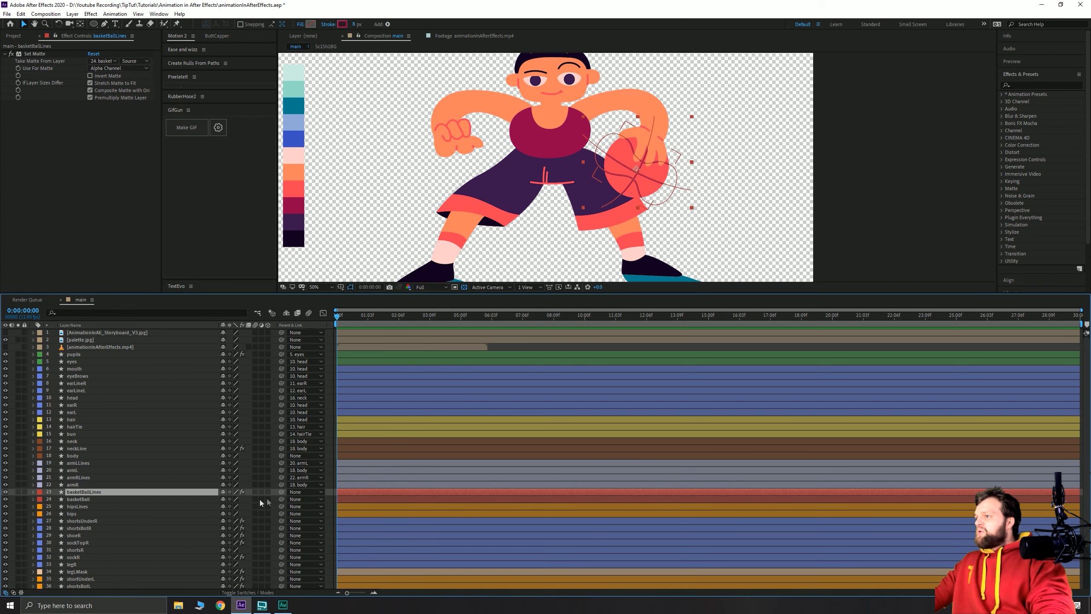
pyautogui.moveTo(218, 495); pyautogui.dragTo(84, 499)
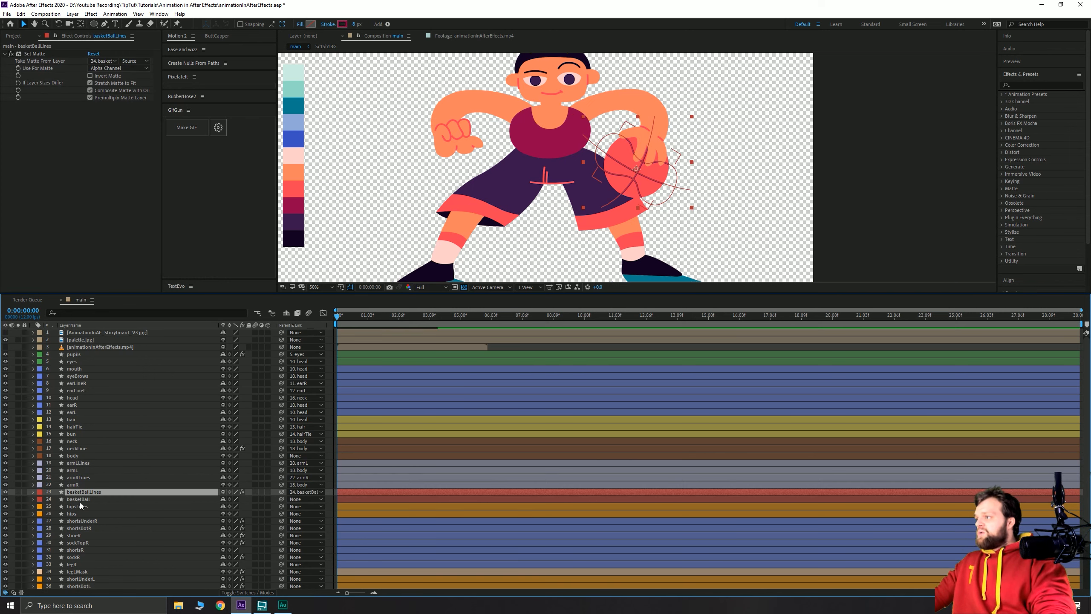
pyautogui.click(82, 500)
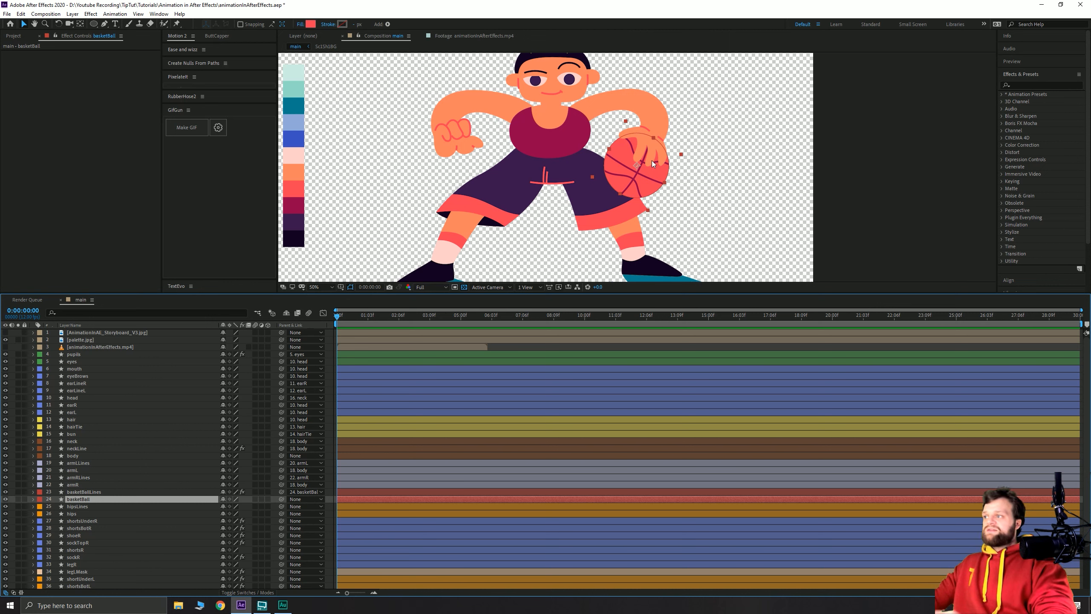
pyautogui.moveTo(282, 501); pyautogui.dragTo(81, 485)
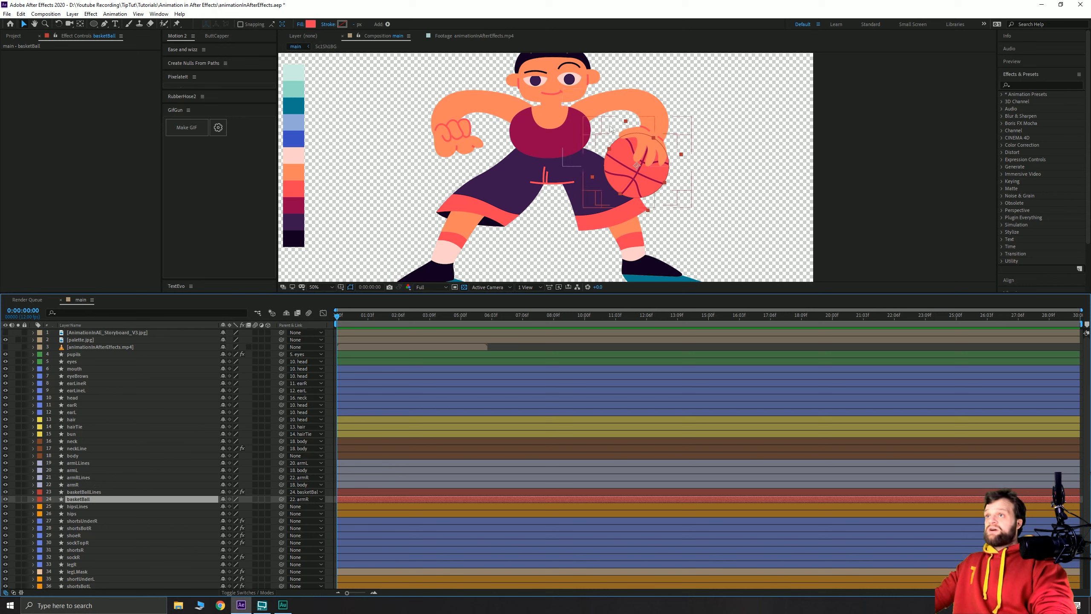
# Parent the hipsLines layer to hips.
pyautogui.moveTo(644, 165); pyautogui.dragTo(663, 139)
pyautogui.press('v')
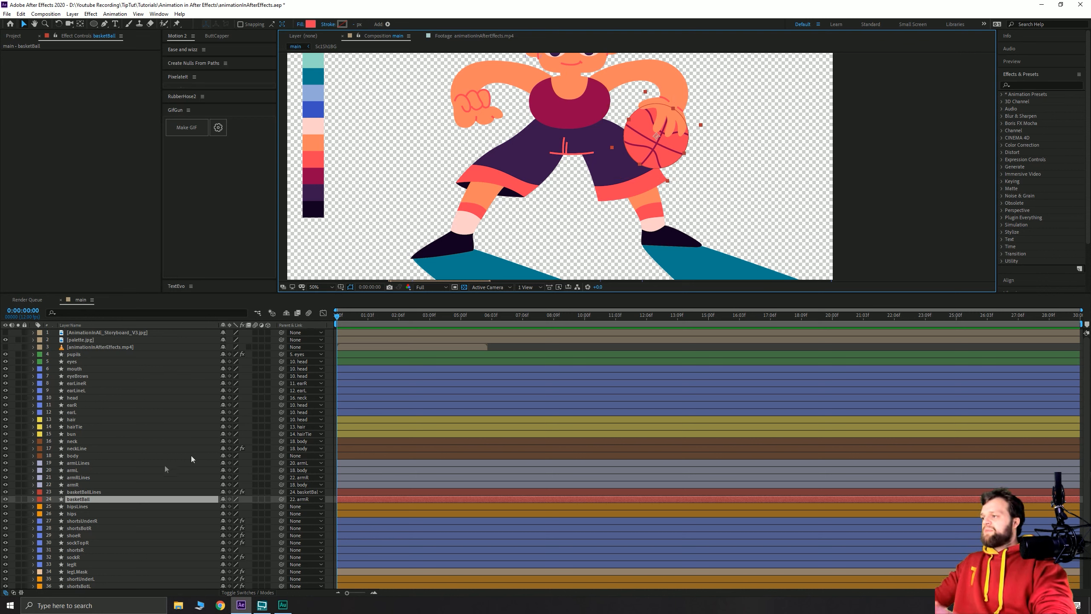
pyautogui.click(81, 507)
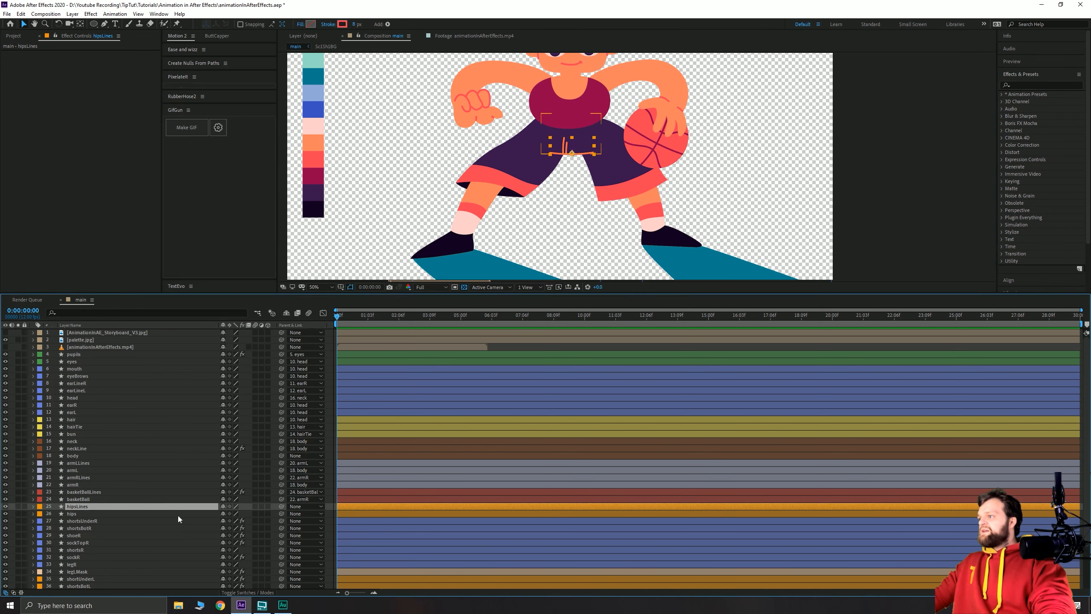
pyautogui.moveTo(239, 514); pyautogui.dragTo(91, 516)
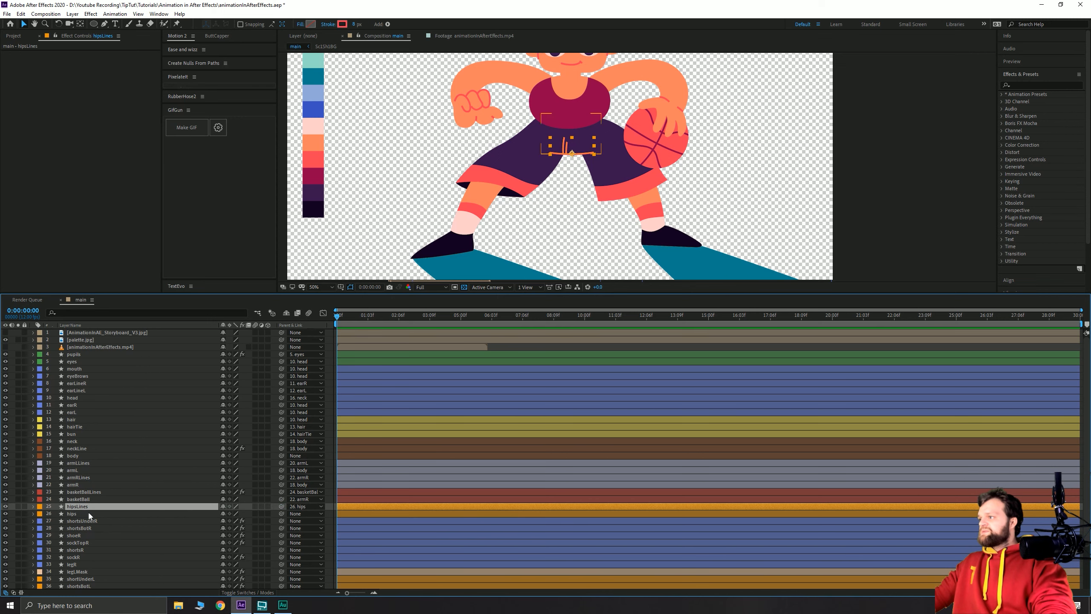
# Move the hips layer's anchor point straight up to the waist, just inside the lower edge of the body.
pyautogui.click(87, 513)
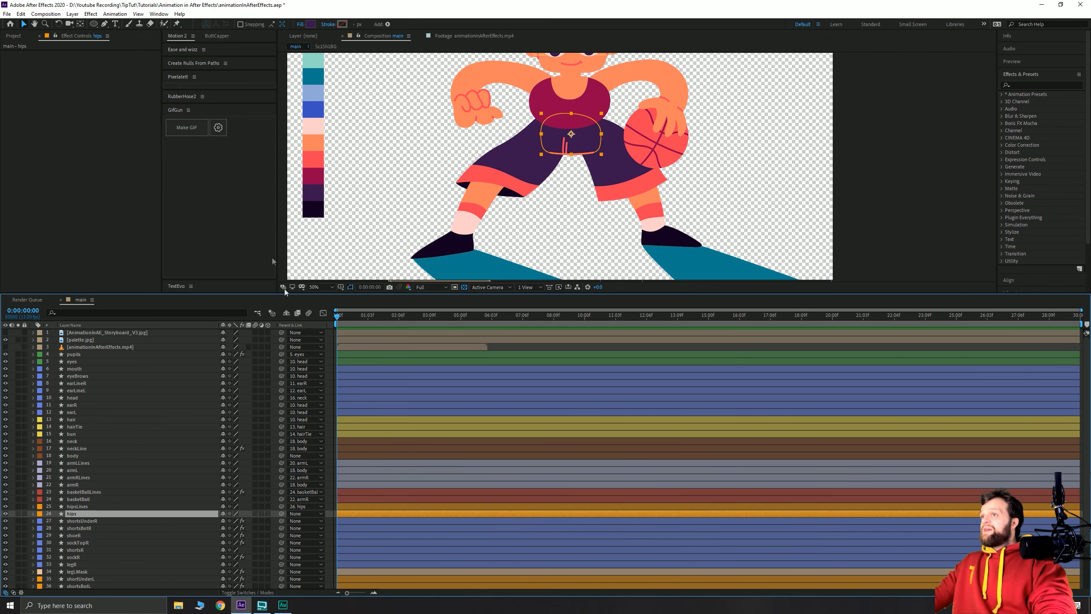
pyautogui.click(80, 24)
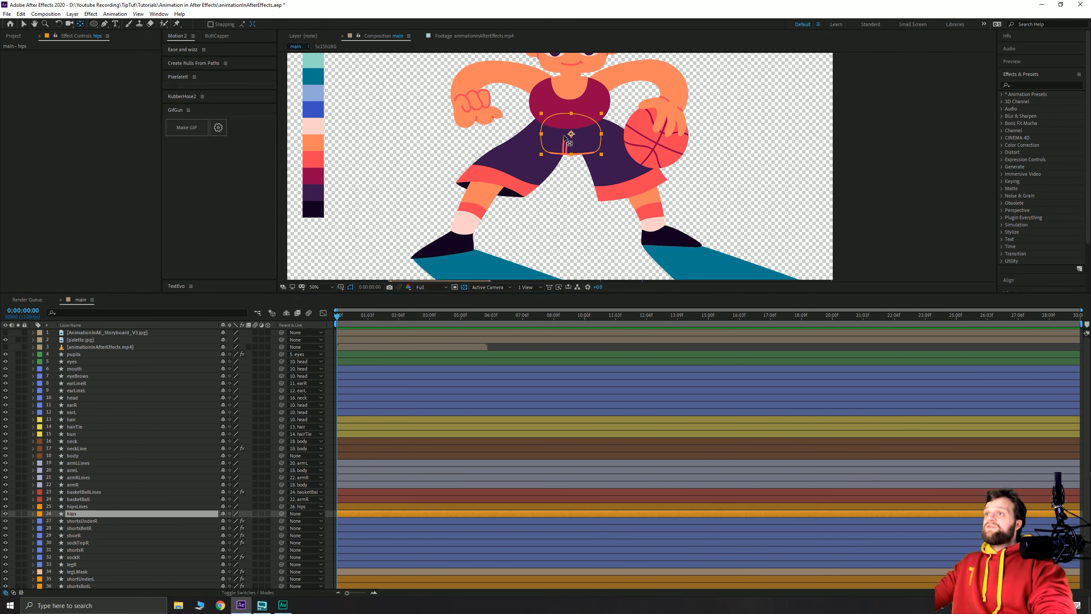
pyautogui.scroll(5, 564, 137)
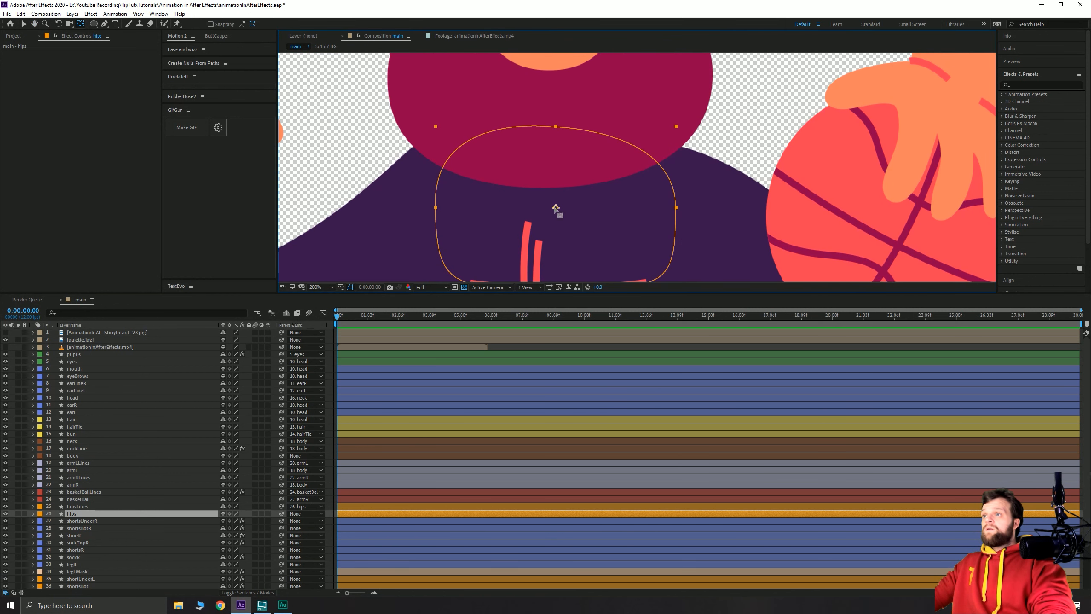
pyautogui.moveTo(556, 208); pyautogui.dragTo(556, 171)
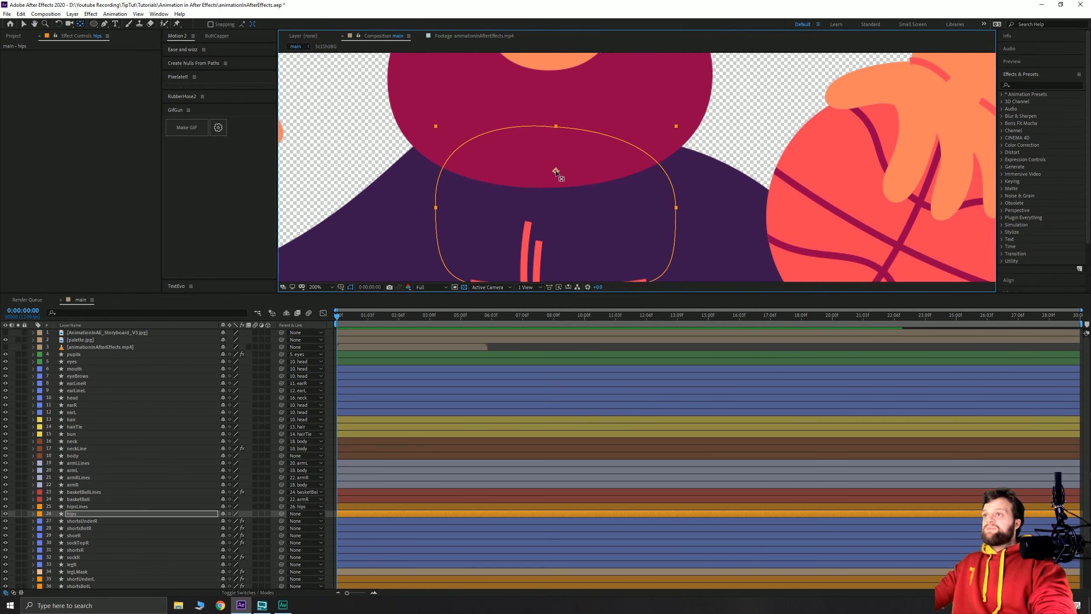
pyautogui.press(',')
pyautogui.click(23, 25)
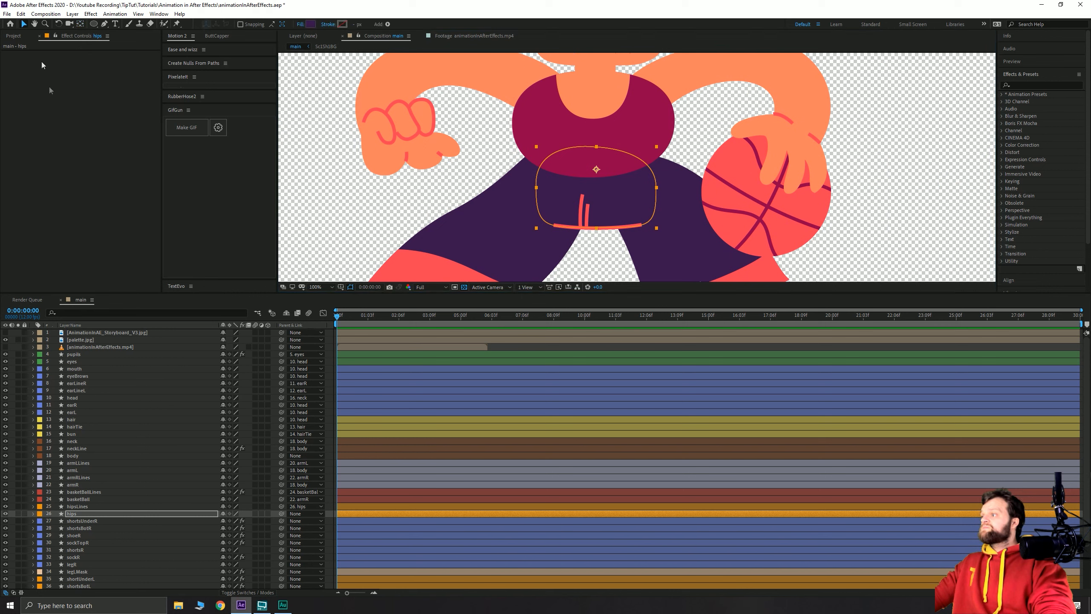
pyautogui.press('space')
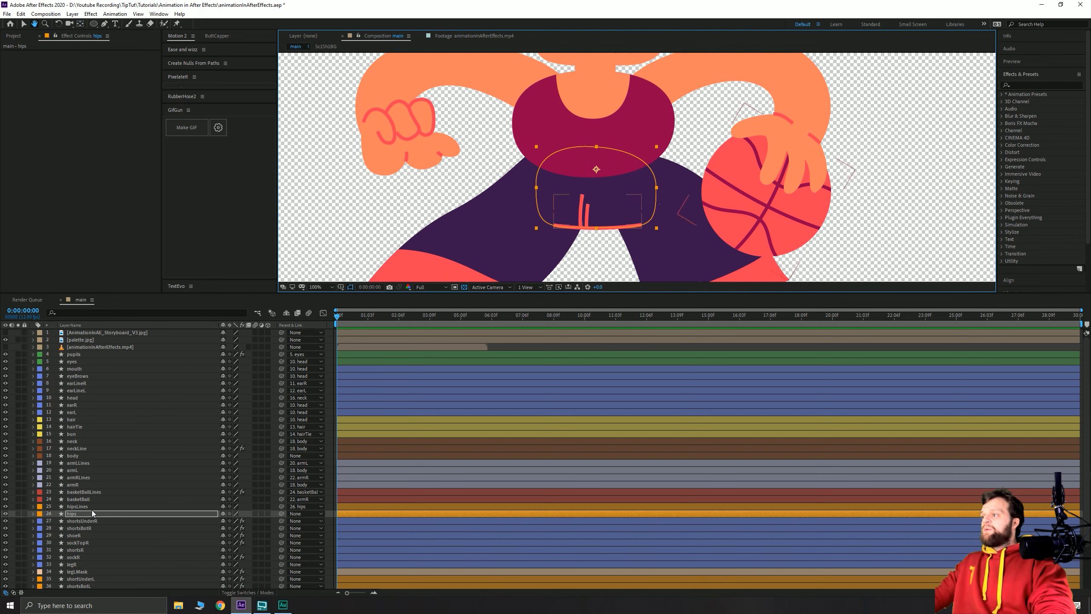
# Parent the body layer to hips.
pyautogui.click(81, 514)
pyautogui.click(75, 456)
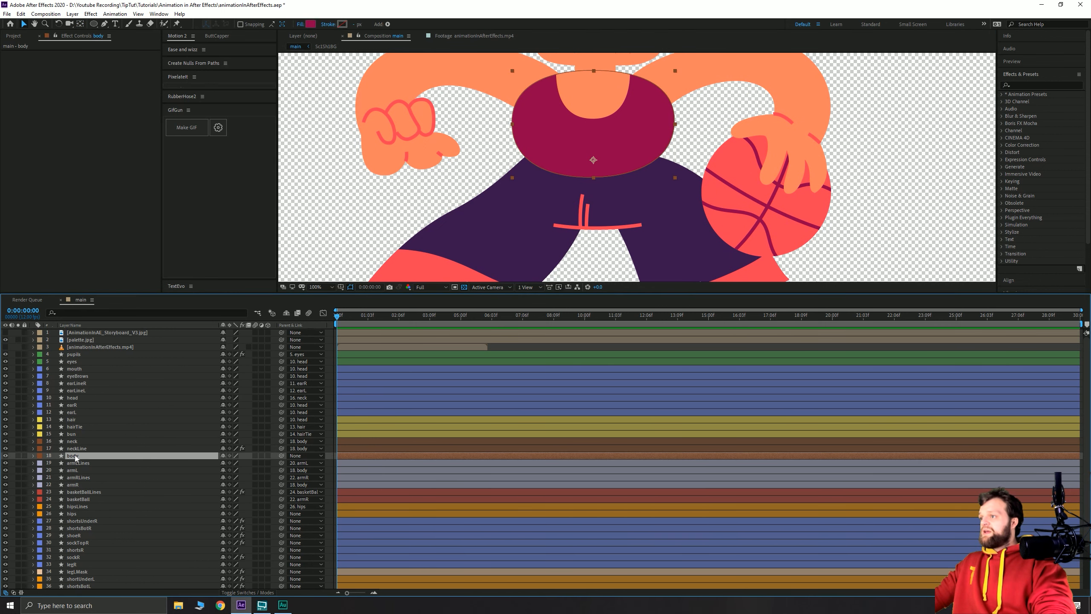
pyautogui.moveTo(281, 456); pyautogui.dragTo(71, 514)
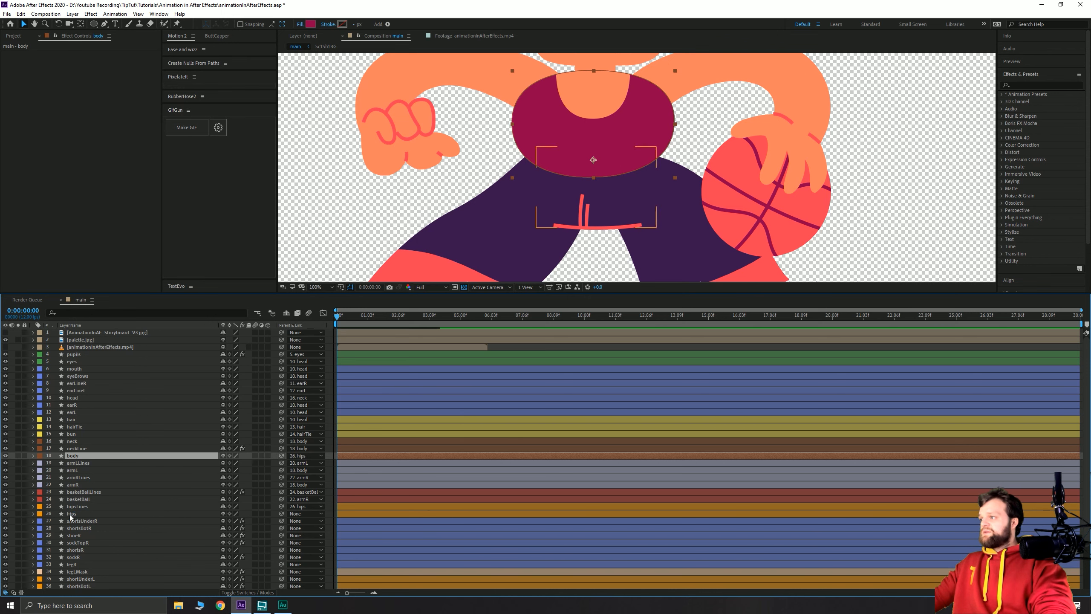
pyautogui.click(71, 514)
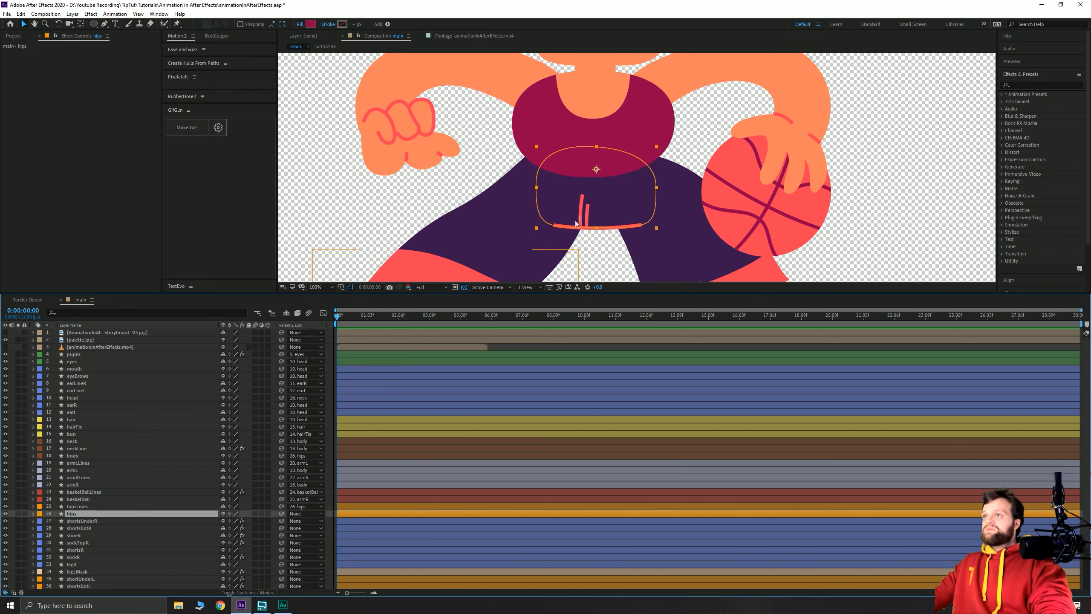
# Parent the shortsUnderR, shortsBotR, shoeR, sockTopR, sockR and legR layers together to shortsR.
pyautogui.click(77, 521)
pyautogui.scroll(-2, 585, 198)
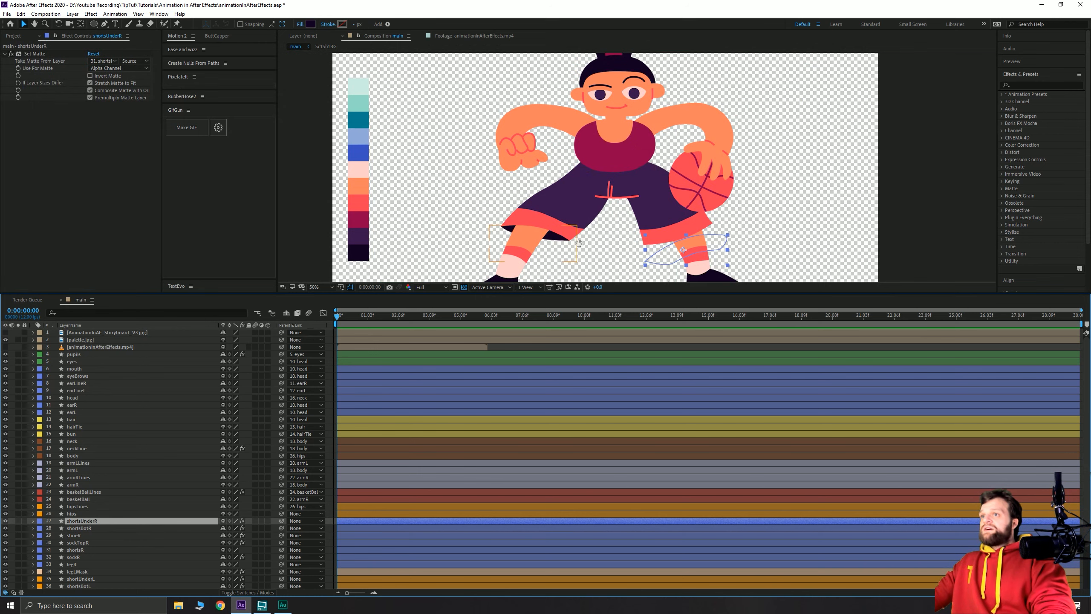
pyautogui.moveTo(583, 211); pyautogui.dragTo(564, 164)
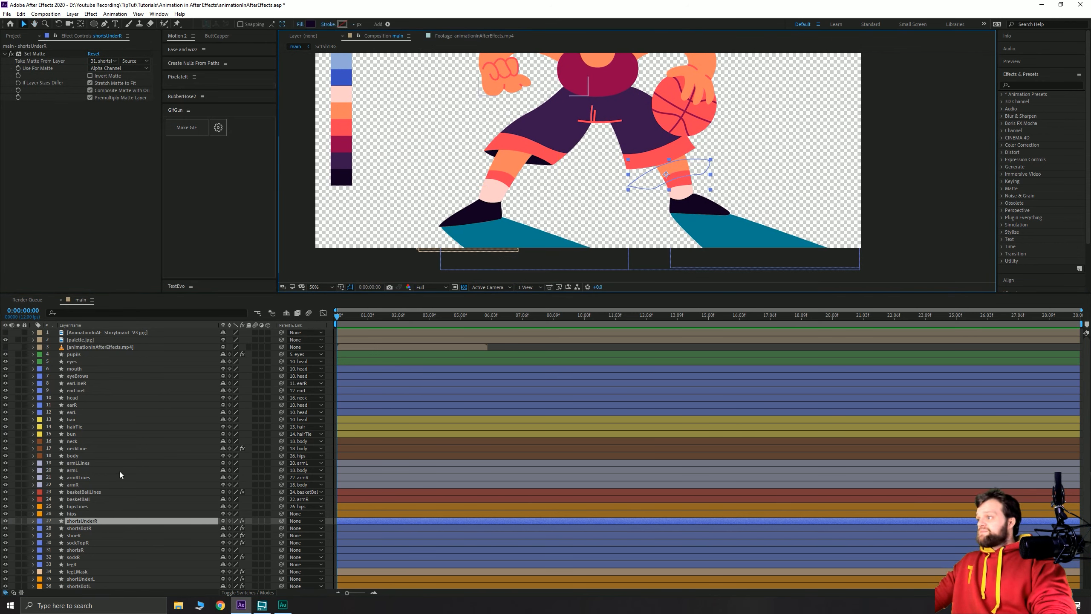
pyautogui.keyDown('ctrl'); pyautogui.click(78, 528); pyautogui.keyUp('ctrl')
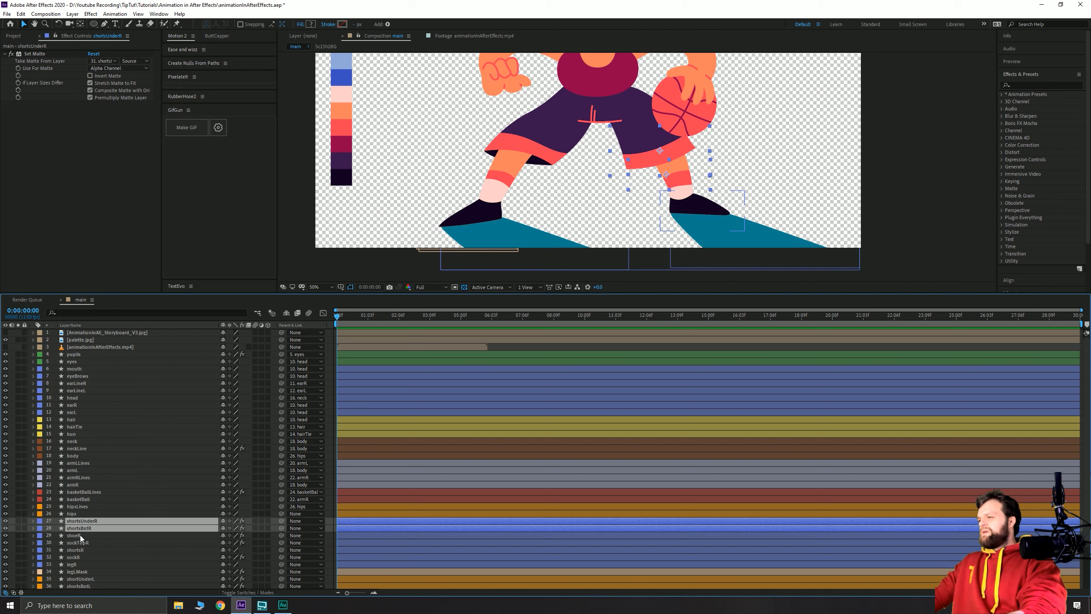
pyautogui.keyDown('ctrl'); pyautogui.click(74, 536); pyautogui.keyUp('ctrl')
pyautogui.keyDown('ctrl'); pyautogui.click(78, 543); pyautogui.keyUp('ctrl')
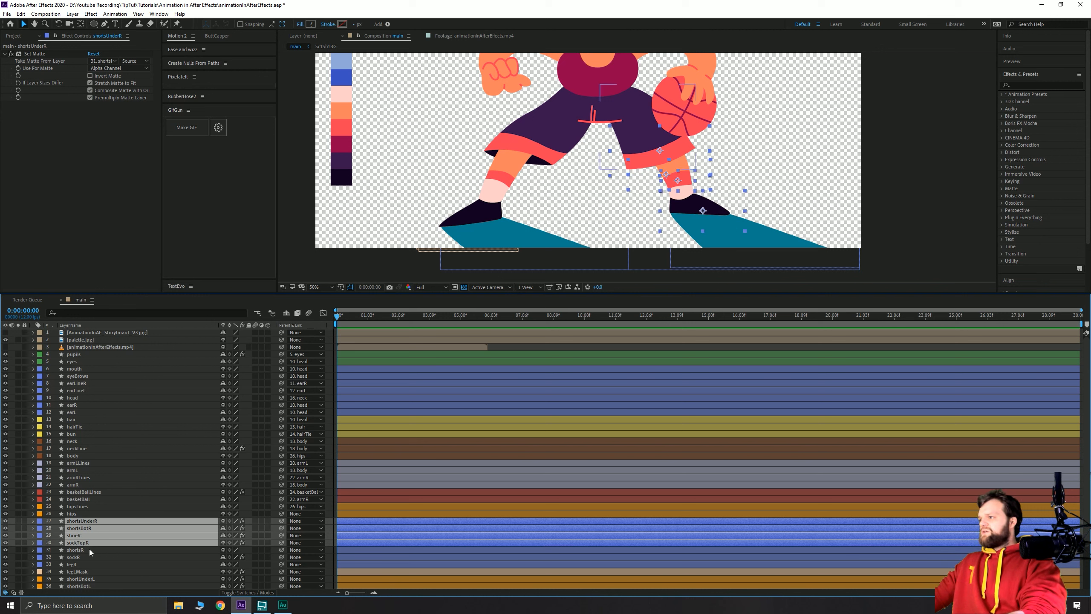
pyautogui.keyDown('ctrl'); pyautogui.click(87, 557); pyautogui.keyUp('ctrl')
pyautogui.keyDown('ctrl'); pyautogui.click(76, 565); pyautogui.keyUp('ctrl')
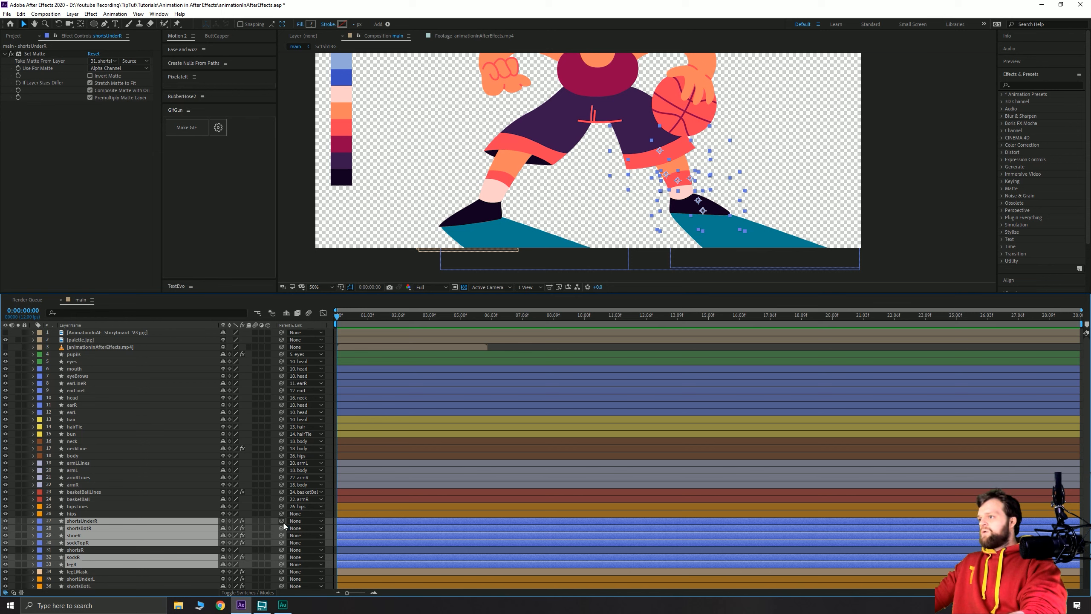
pyautogui.moveTo(282, 525); pyautogui.dragTo(87, 552)
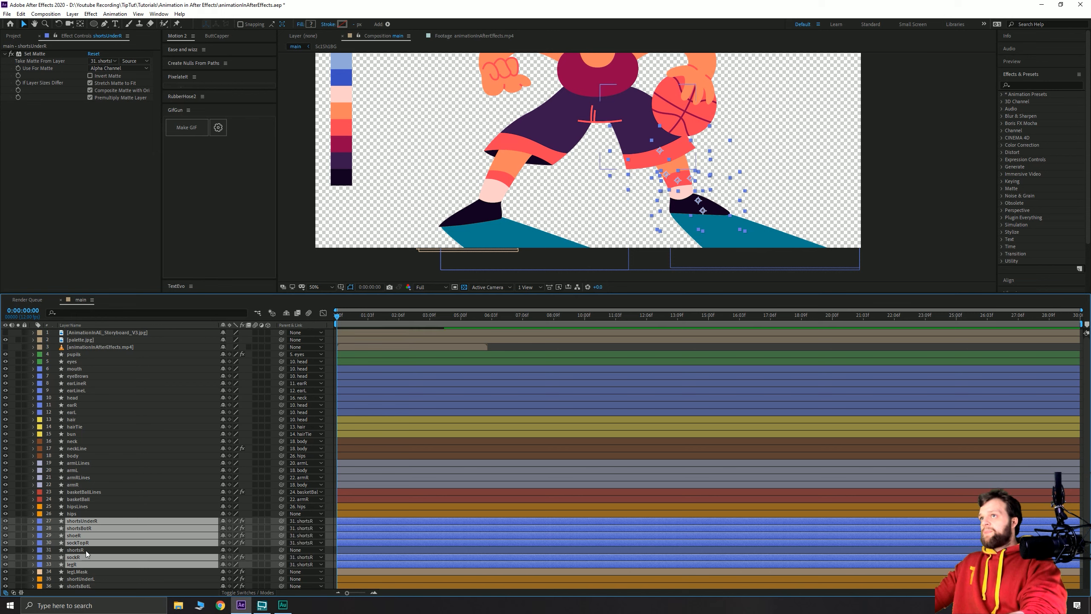
# Place the shortsR layer's anchor point at the hip joint, near the lower edge of the body on the ball side.
pyautogui.click(86, 551)
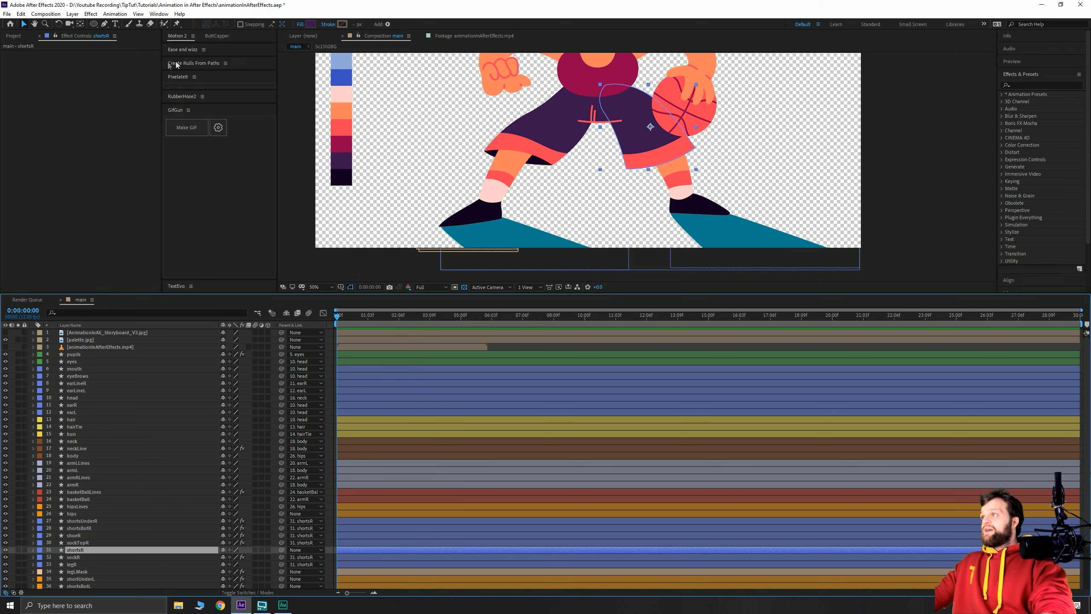
pyautogui.click(80, 24)
pyautogui.scroll(2, 617, 125)
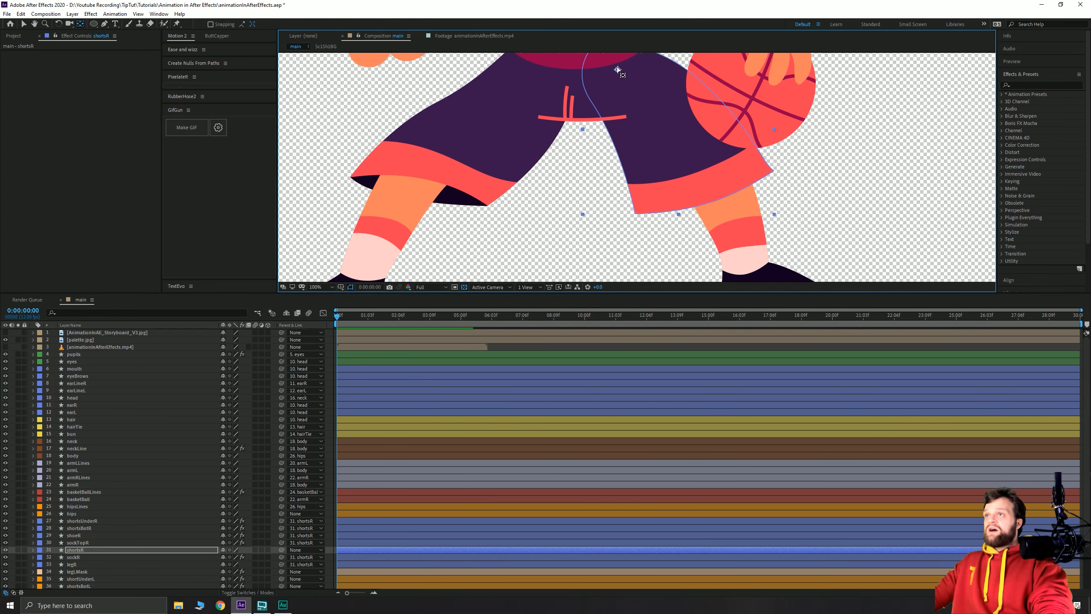
pyautogui.click(542, 108)
pyautogui.press('space')
pyautogui.press('y')
pyautogui.moveTo(597, 116); pyautogui.dragTo(551, 196)
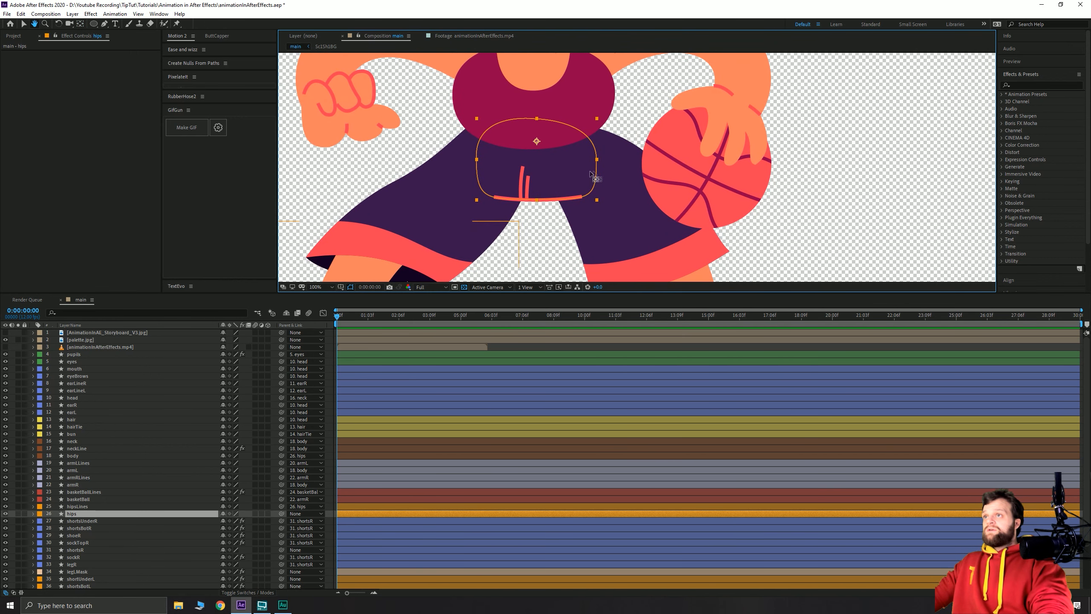
pyautogui.click(77, 515)
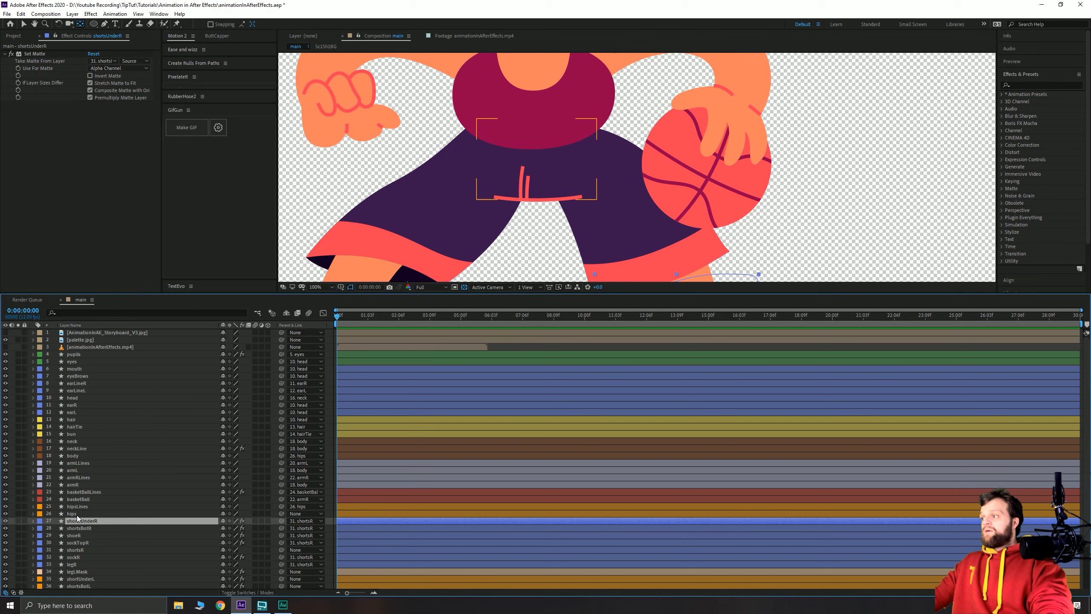
pyautogui.click(78, 550)
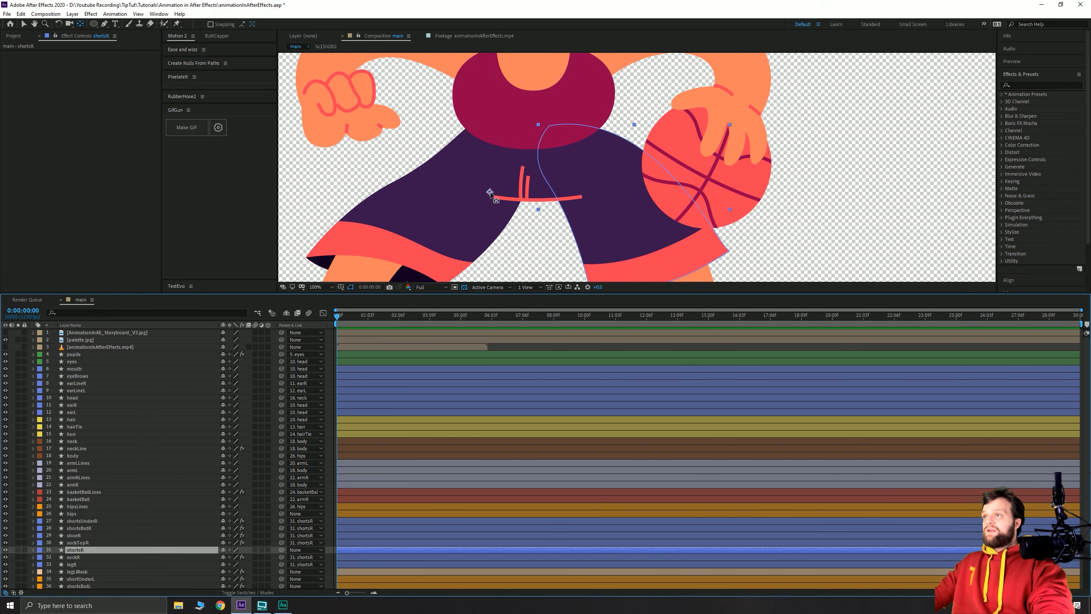
pyautogui.moveTo(489, 191); pyautogui.dragTo(571, 150)
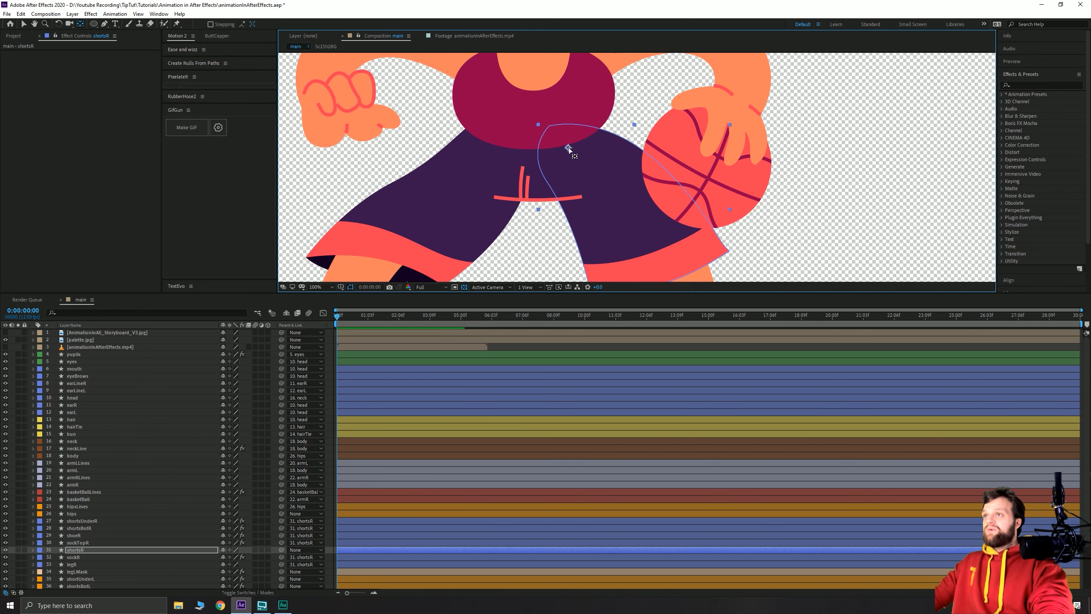
# Test the leg's movement by rotating the shortsR layer about its hip joint, and undo the rotation.
pyautogui.scroll(-1, 551, 189)
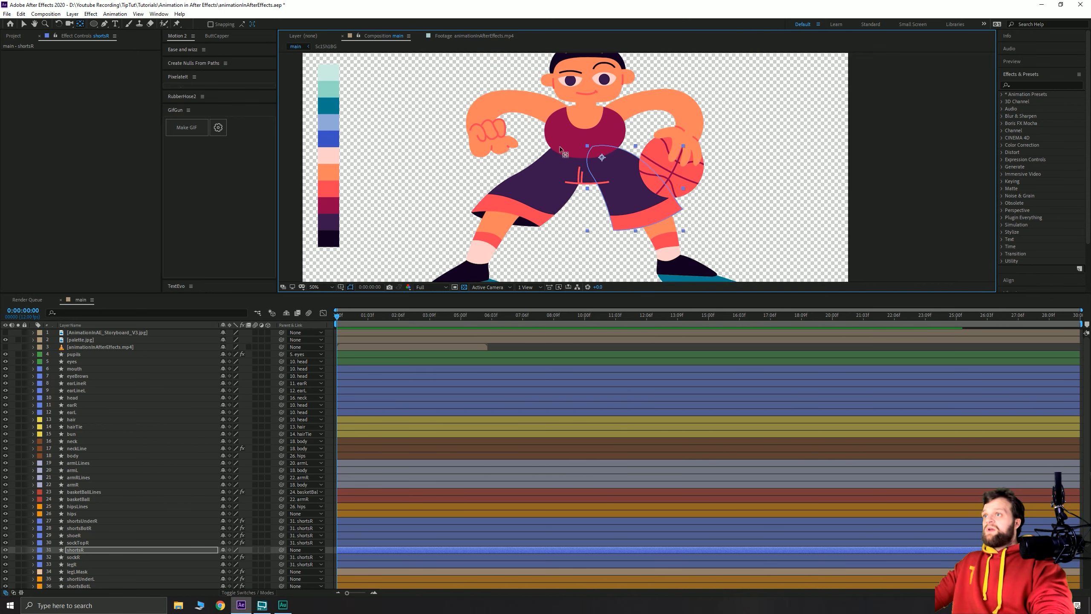
pyautogui.press('space')
pyautogui.moveTo(552, 228); pyautogui.dragTo(544, 182)
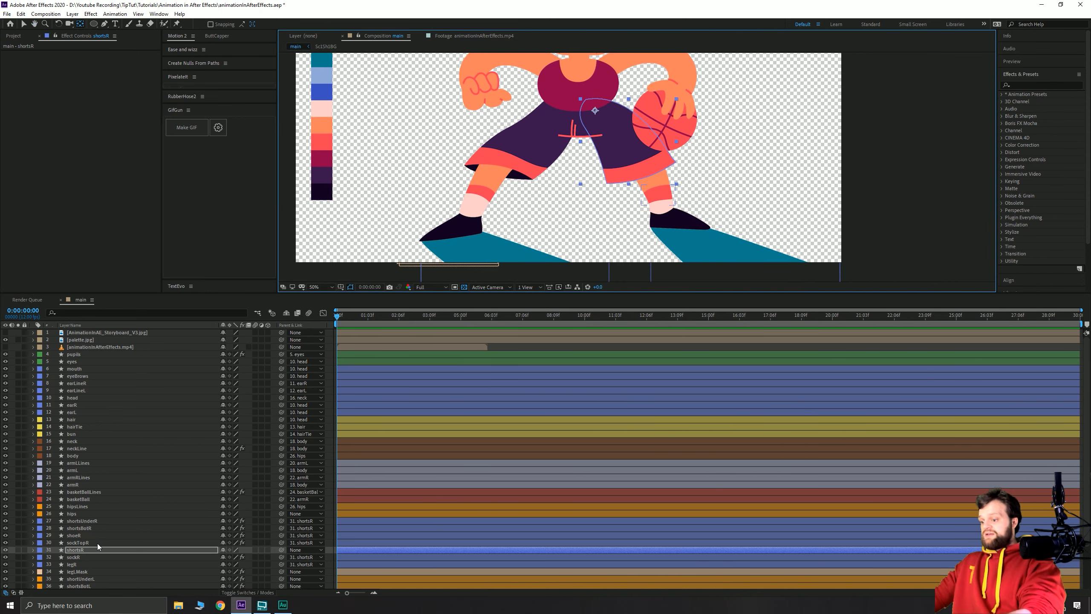
pyautogui.press('r')
pyautogui.moveTo(231, 560); pyautogui.dragTo(196, 553)
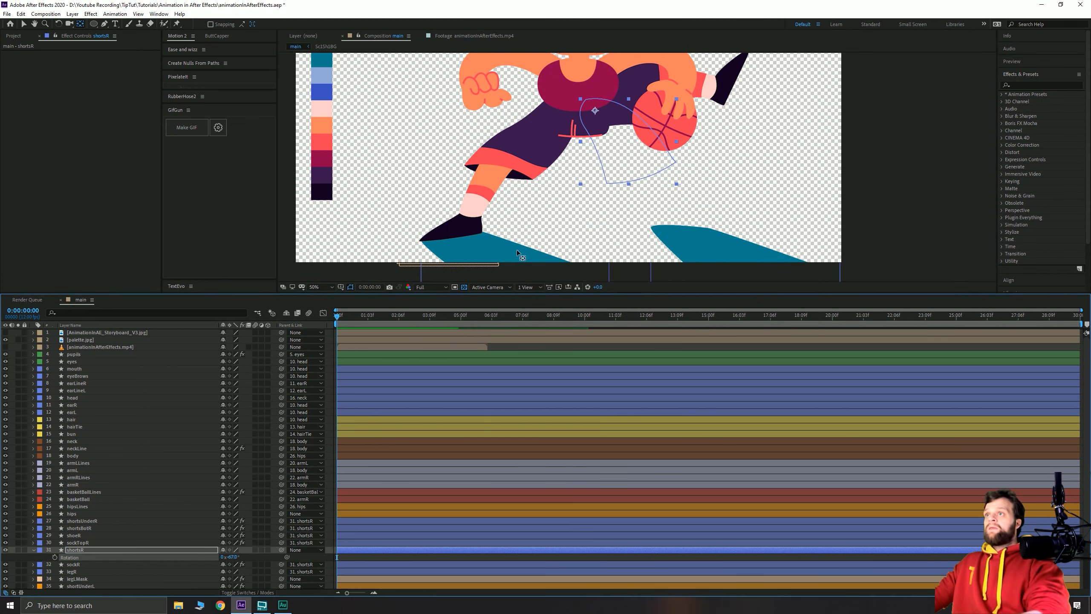
pyautogui.hotkey('ctrl', 'z')
# Place the shoeR layer's anchor point at the ankle, where the sock meets the shoe.
pyautogui.press('space')
pyautogui.moveTo(588, 195); pyautogui.dragTo(567, 168)
pyautogui.scroll(2, 612, 144)
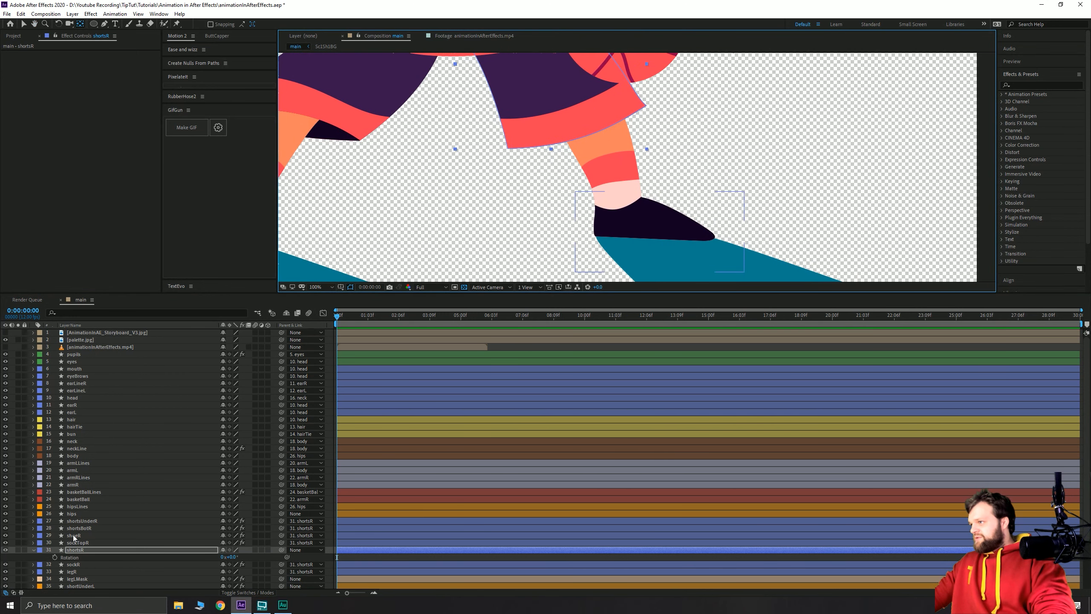
pyautogui.click(74, 535)
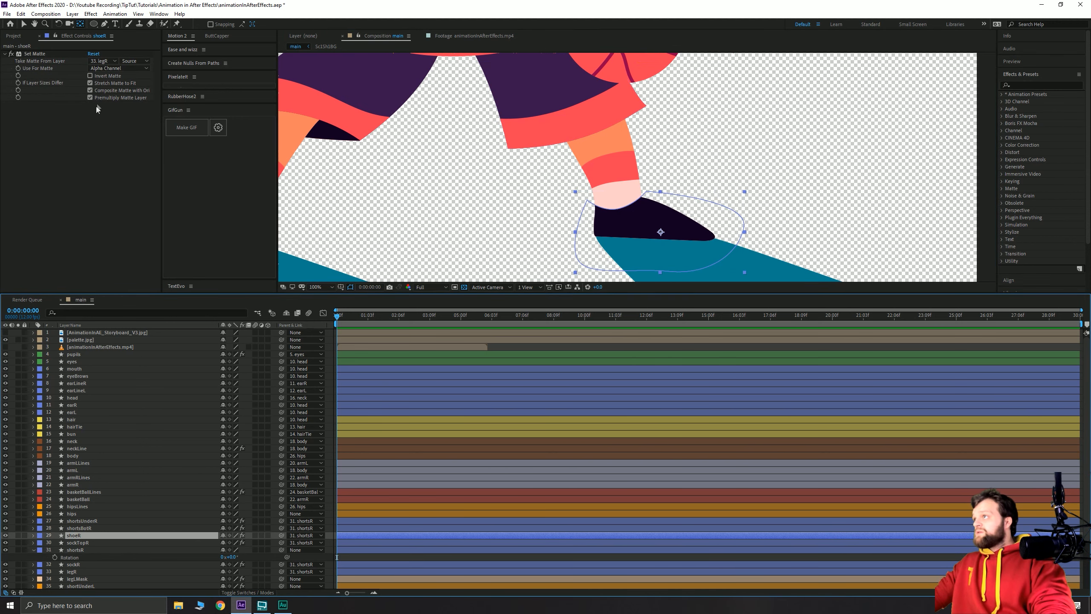
pyautogui.click(628, 214)
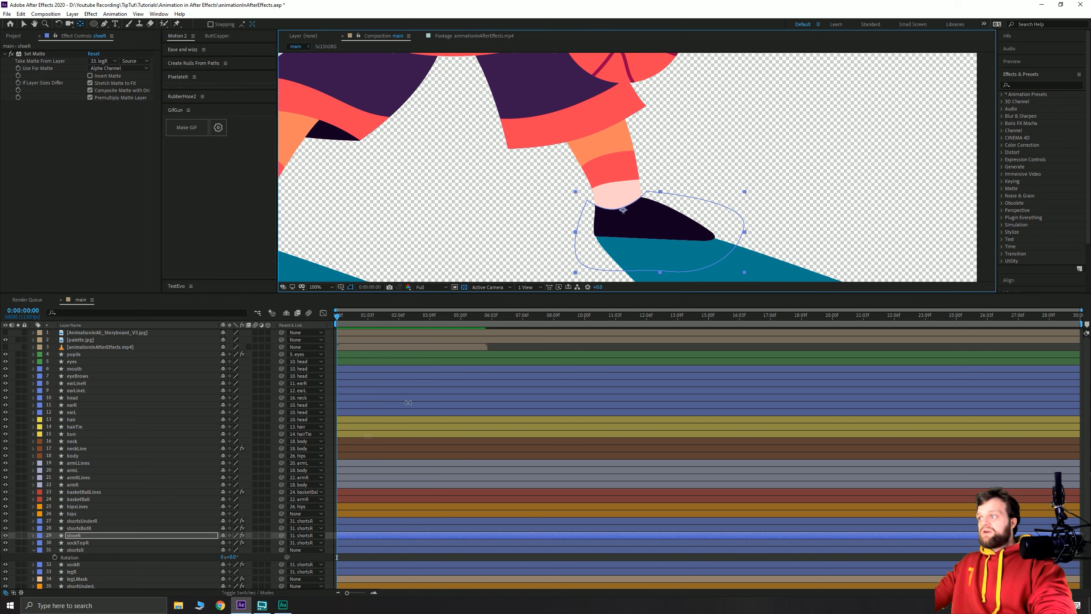
# Place the sockR layer's anchor point at the same ankle joint, at the top of the shoe.
pyautogui.click(77, 571)
pyautogui.click(77, 564)
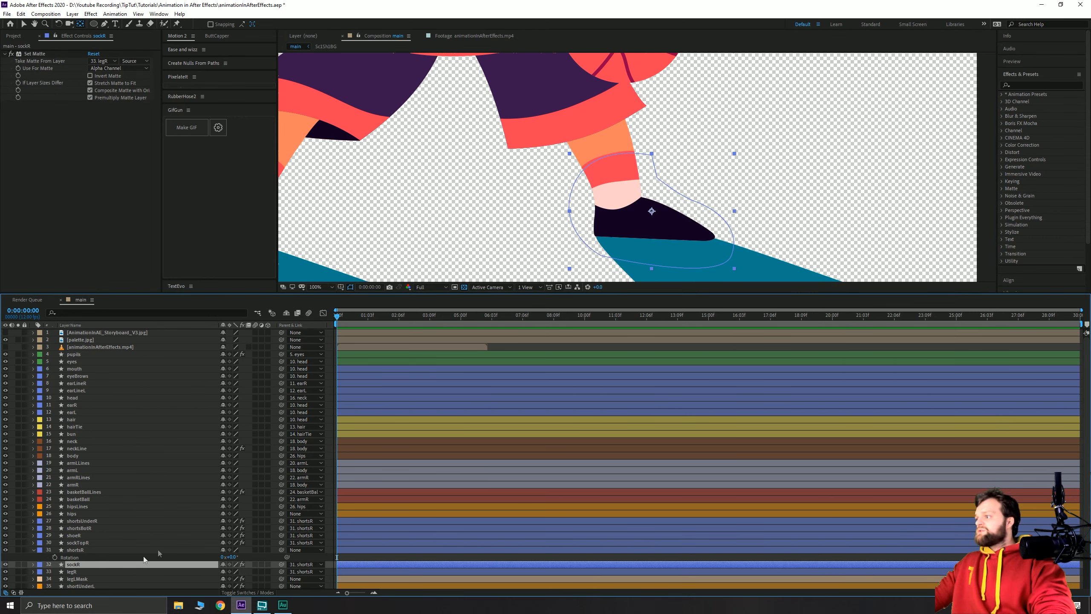
pyautogui.click(642, 212)
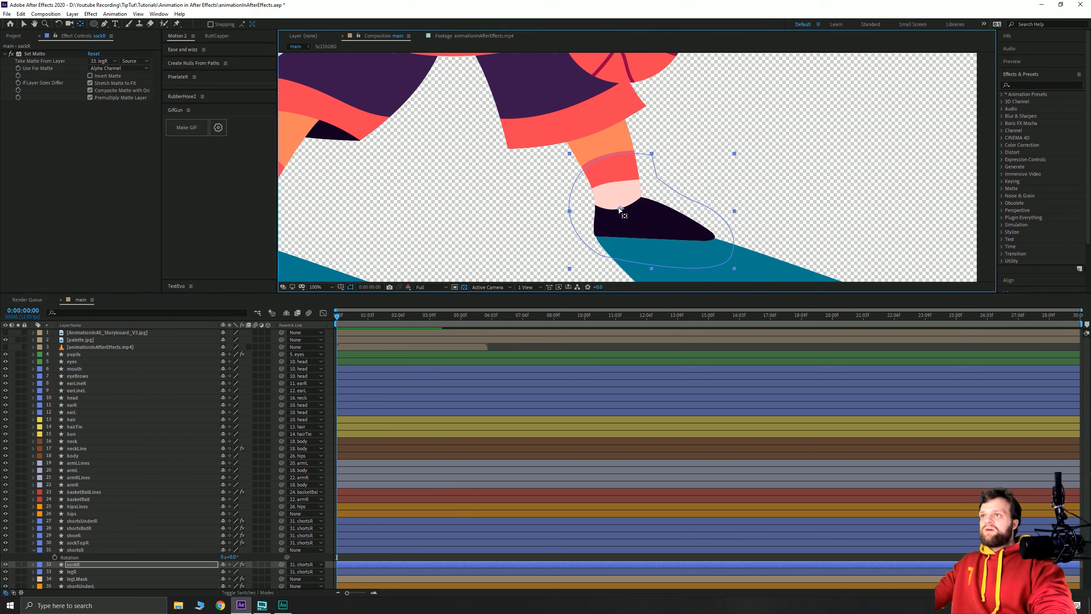
# Move the sockTopR layer directly above sockR in the layer order and parent it to sockR.
pyautogui.click(84, 542)
pyautogui.moveTo(83, 542); pyautogui.dragTo(74, 565)
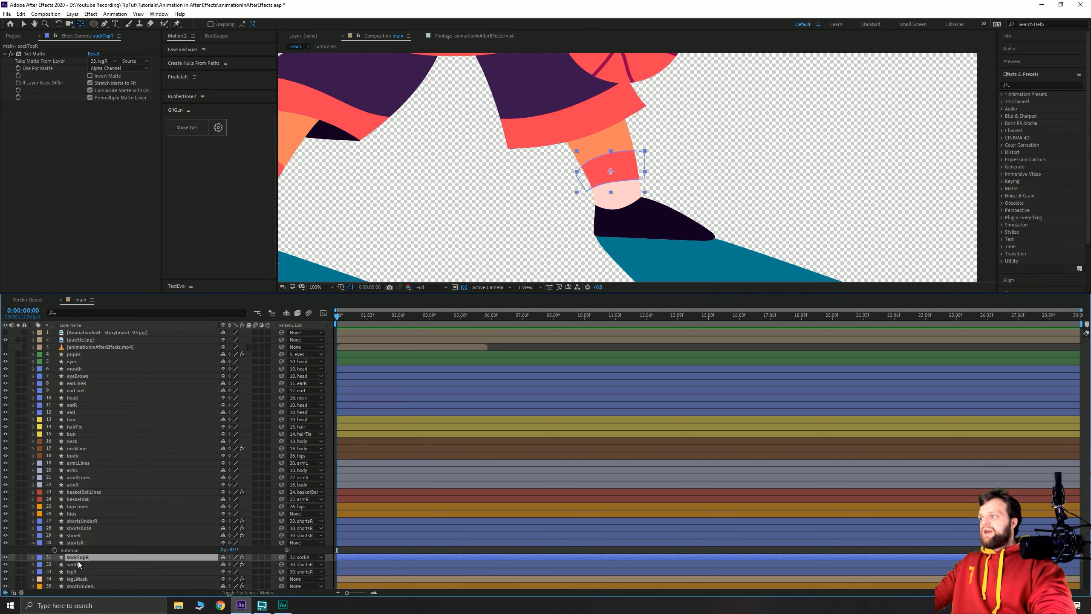
pyautogui.click(79, 564)
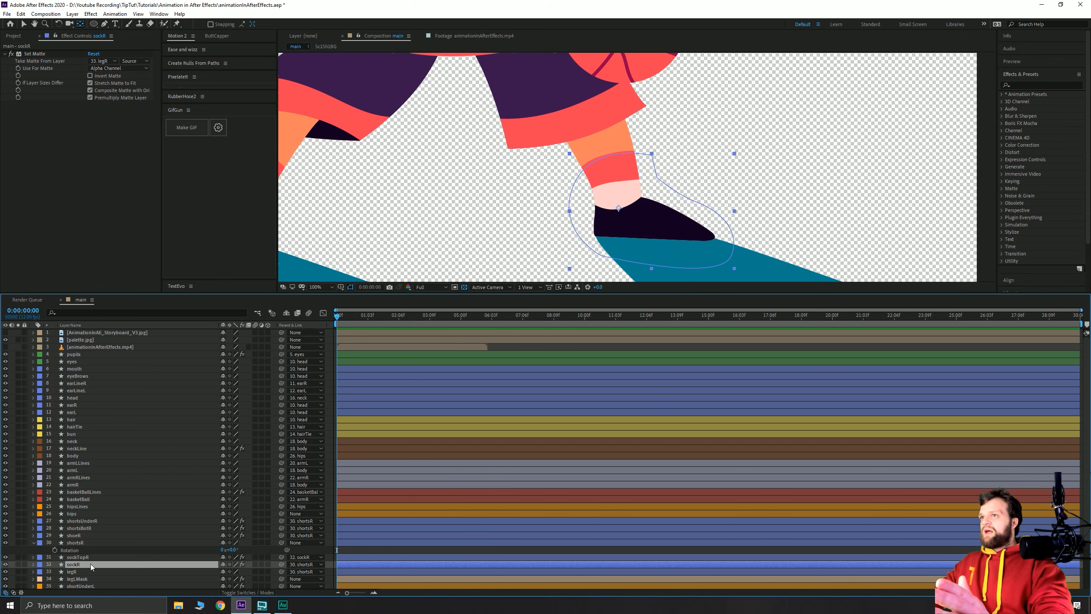
# Refit the sockTopR band to the leg by reducing its height, shifting it slightly up, and rotating it to -5°.
pyautogui.press(',')
pyautogui.press('.')
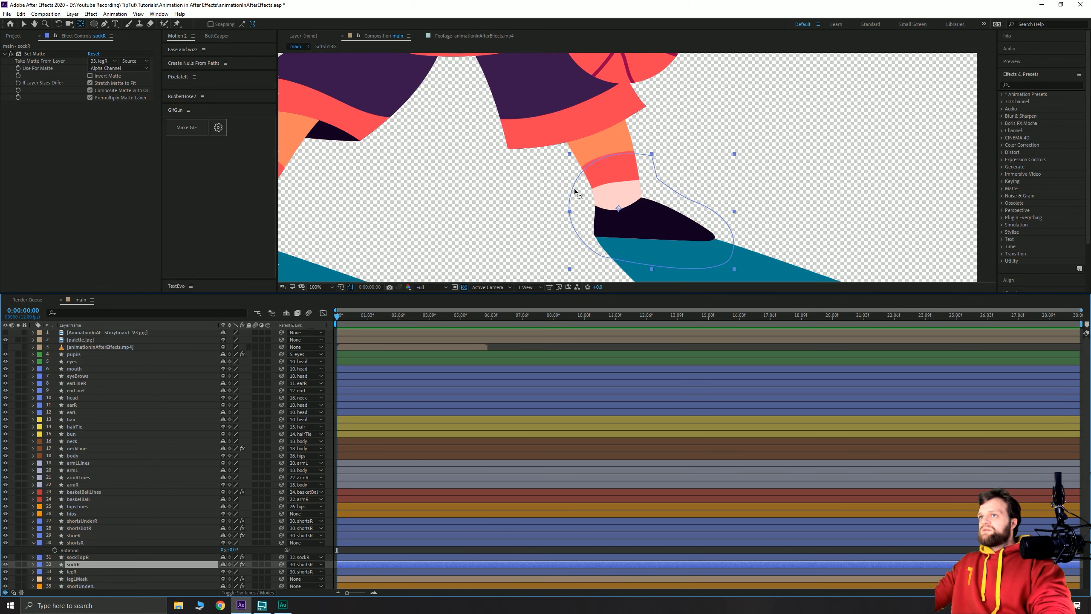
pyautogui.click(602, 196)
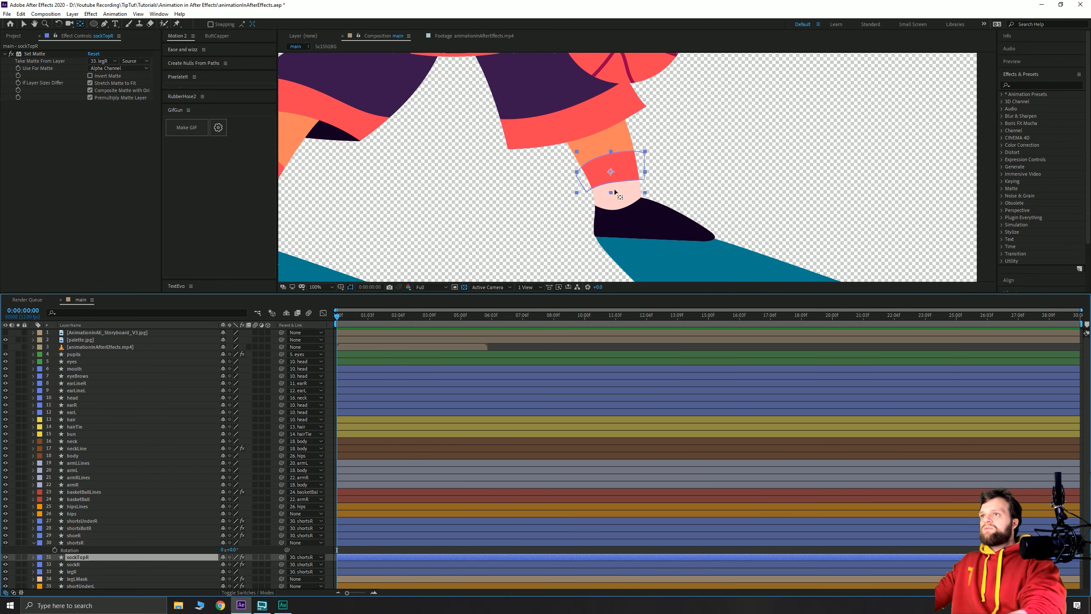
pyautogui.click(612, 190)
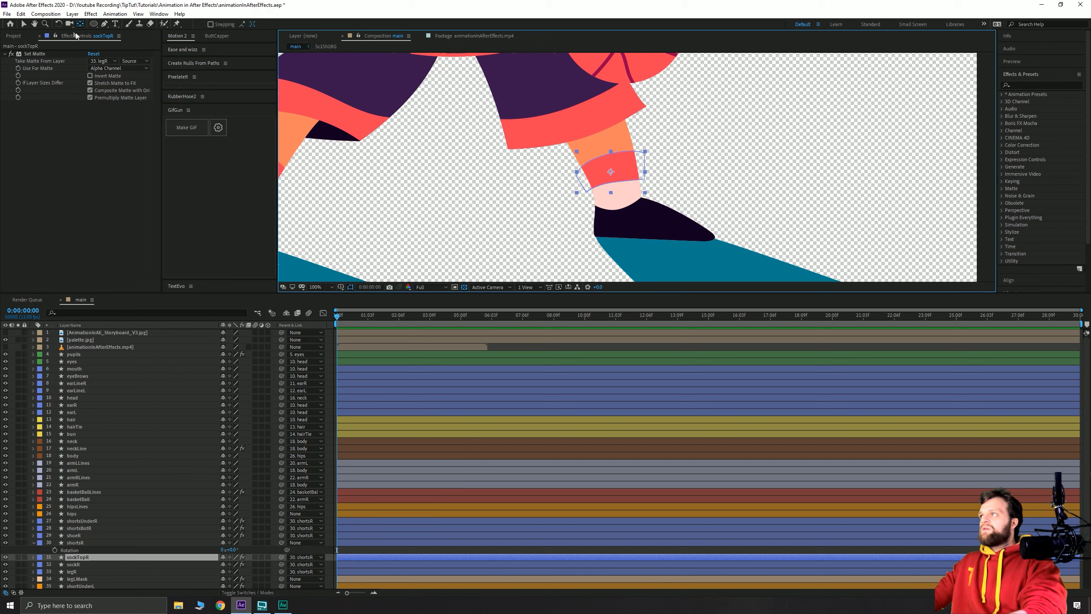
pyautogui.click(28, 25)
pyautogui.moveTo(610, 192); pyautogui.dragTo(611, 187)
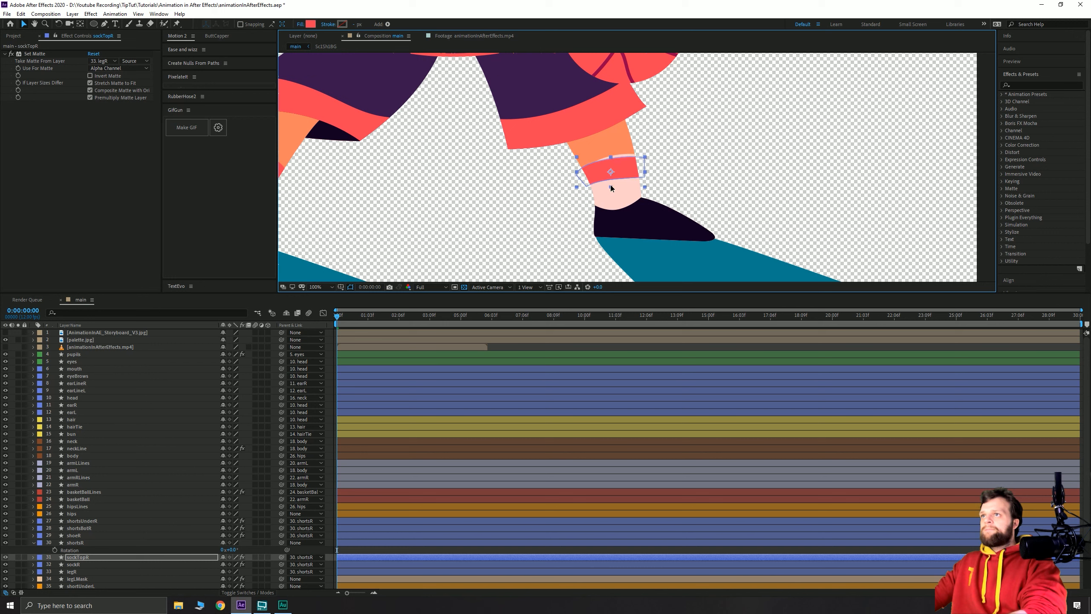
pyautogui.moveTo(602, 172); pyautogui.dragTo(601, 168)
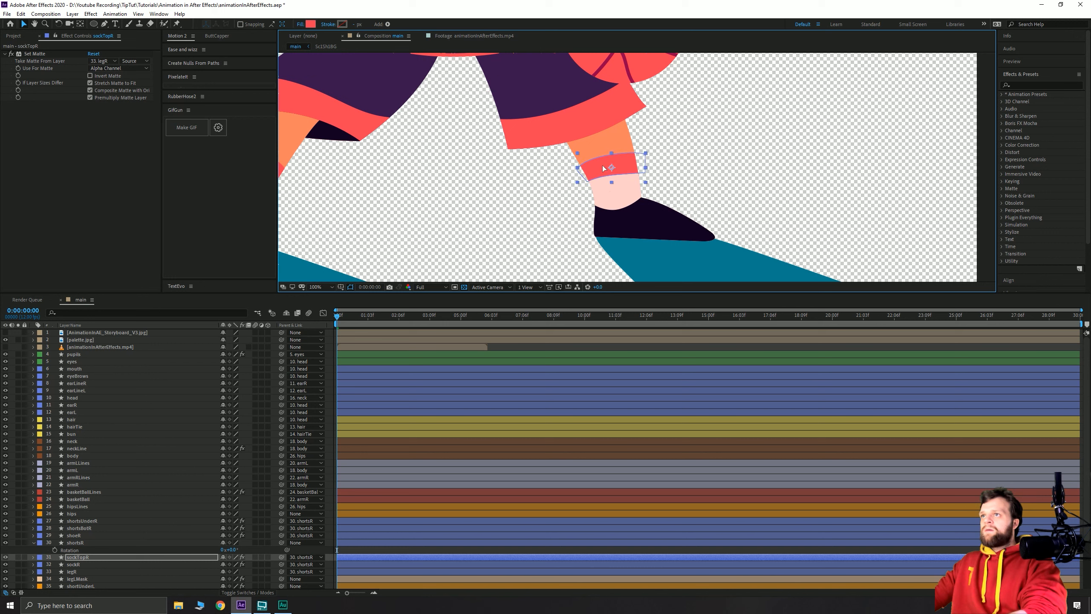
pyautogui.press('r')
pyautogui.moveTo(236, 564); pyautogui.dragTo(229, 564)
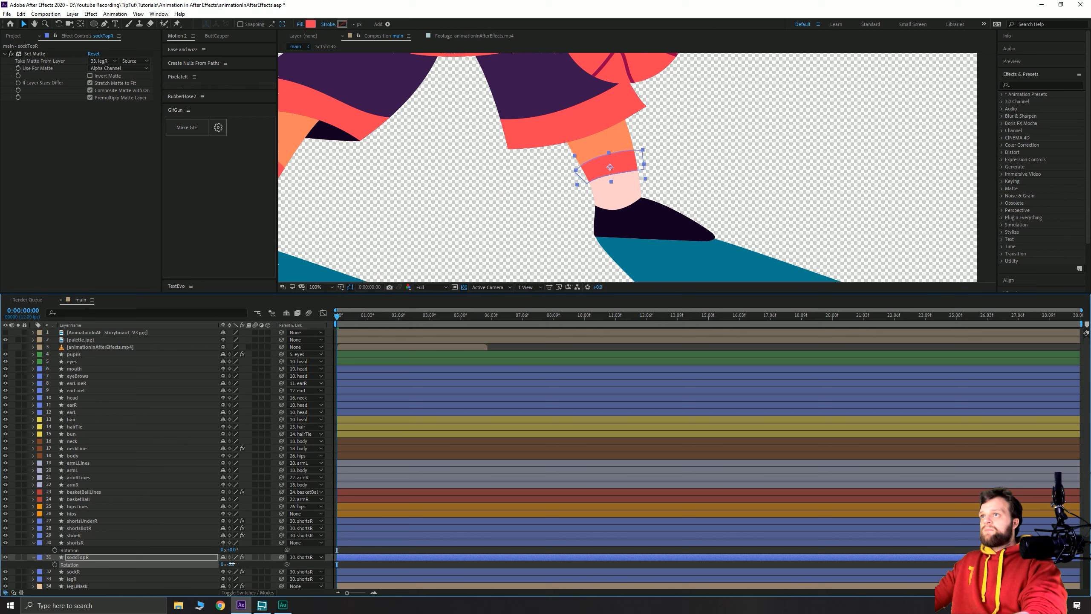
# Parent the sockTopR layer to sockR and collapse the rotation properties of sockTopR and shortsR.
pyautogui.click(76, 570)
pyautogui.click(77, 557)
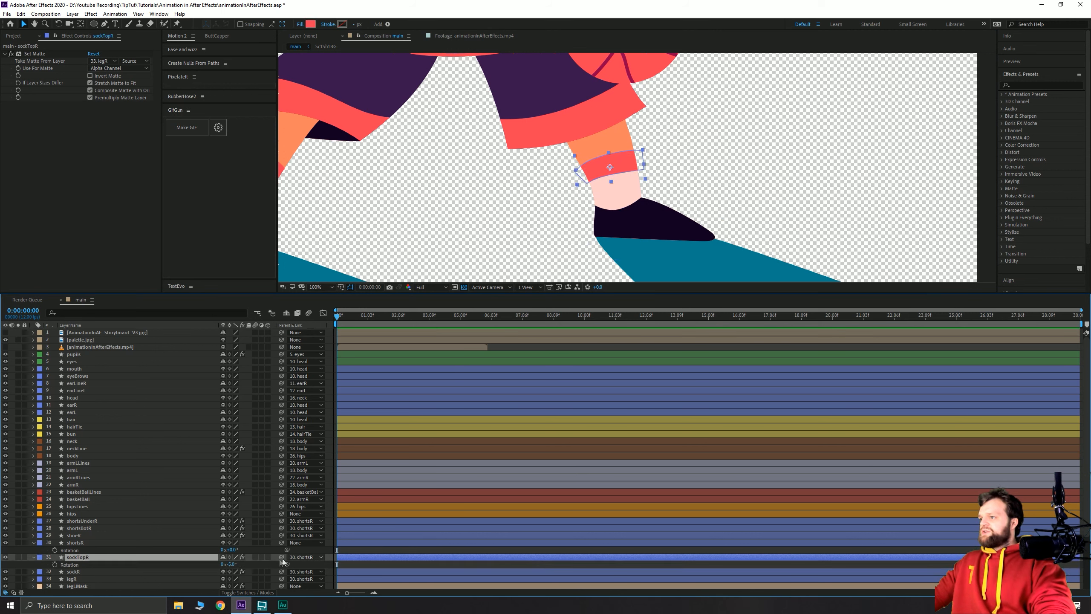
pyautogui.moveTo(280, 557); pyautogui.dragTo(74, 574)
pyautogui.click(74, 573)
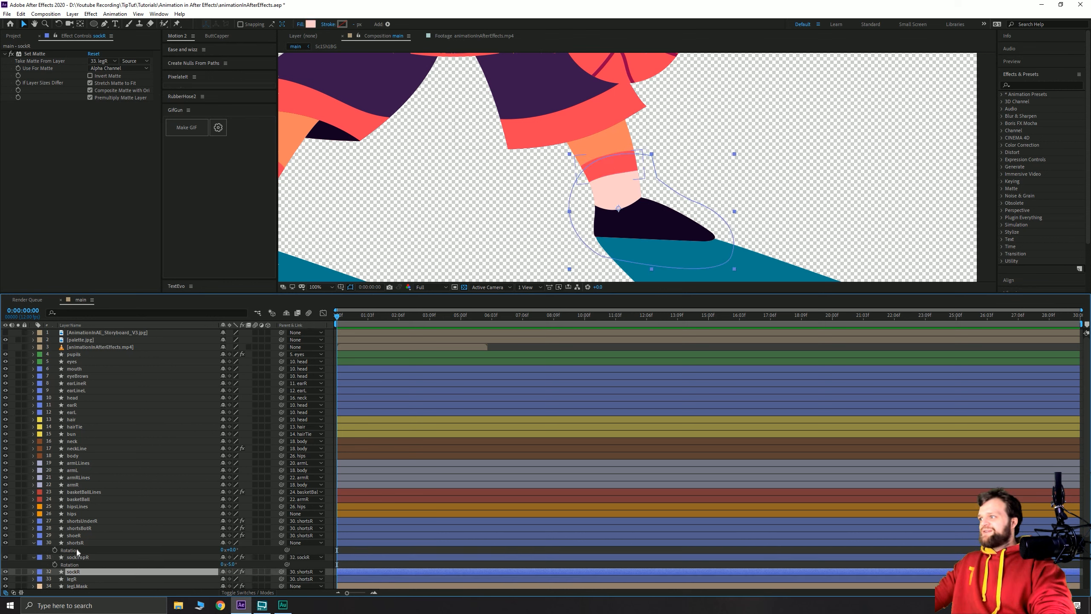
pyautogui.click(74, 557)
pyautogui.press('r')
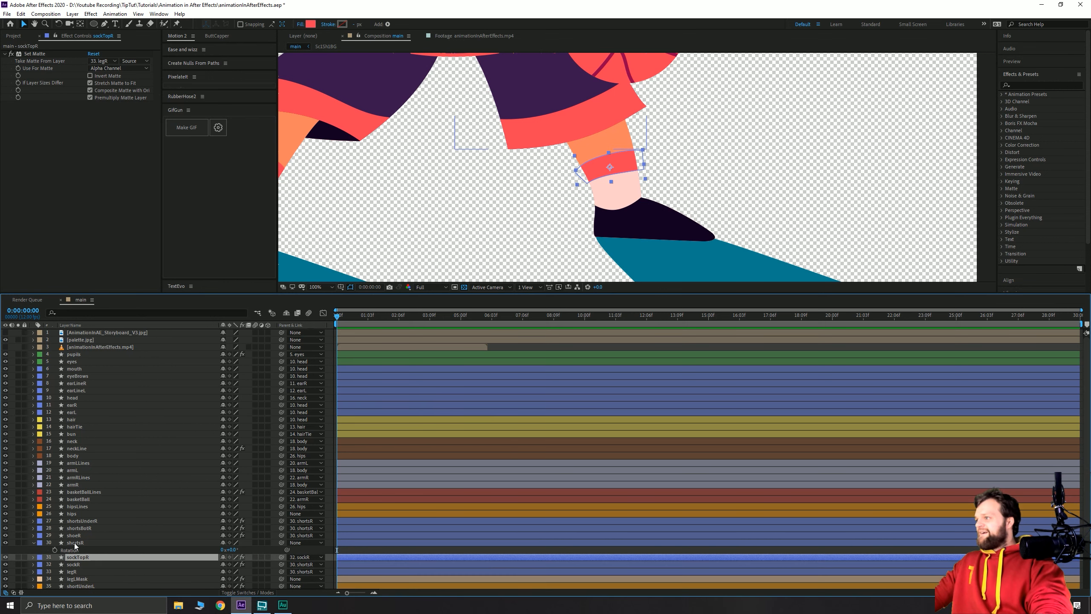
pyautogui.click(75, 542)
pyautogui.press('r')
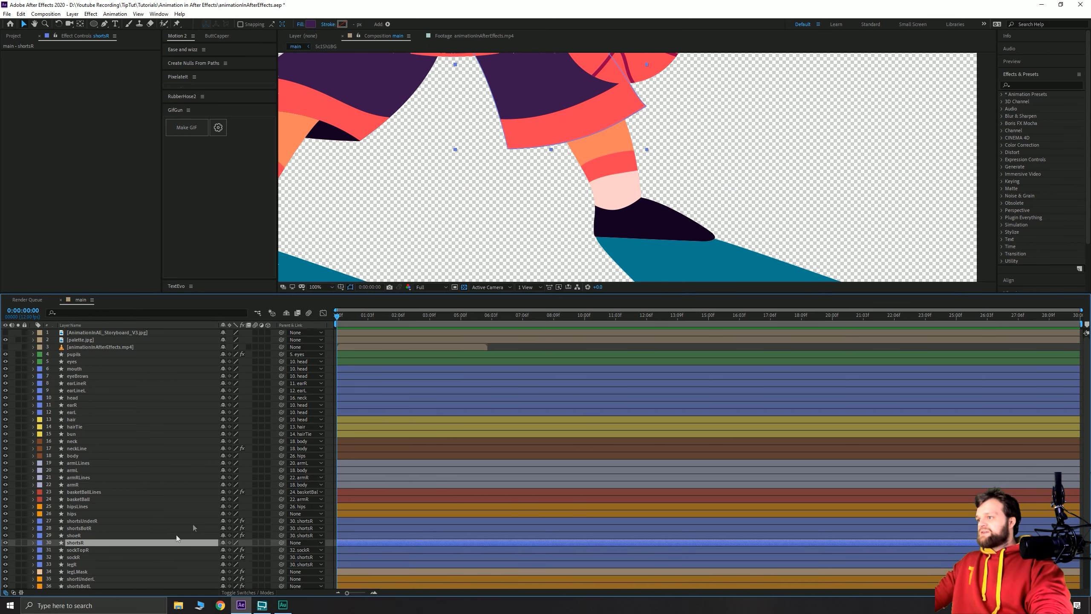
# Parent the shortsR layer to hips.
pyautogui.scroll(-2, 534, 165)
pyautogui.moveTo(533, 166); pyautogui.dragTo(514, 202)
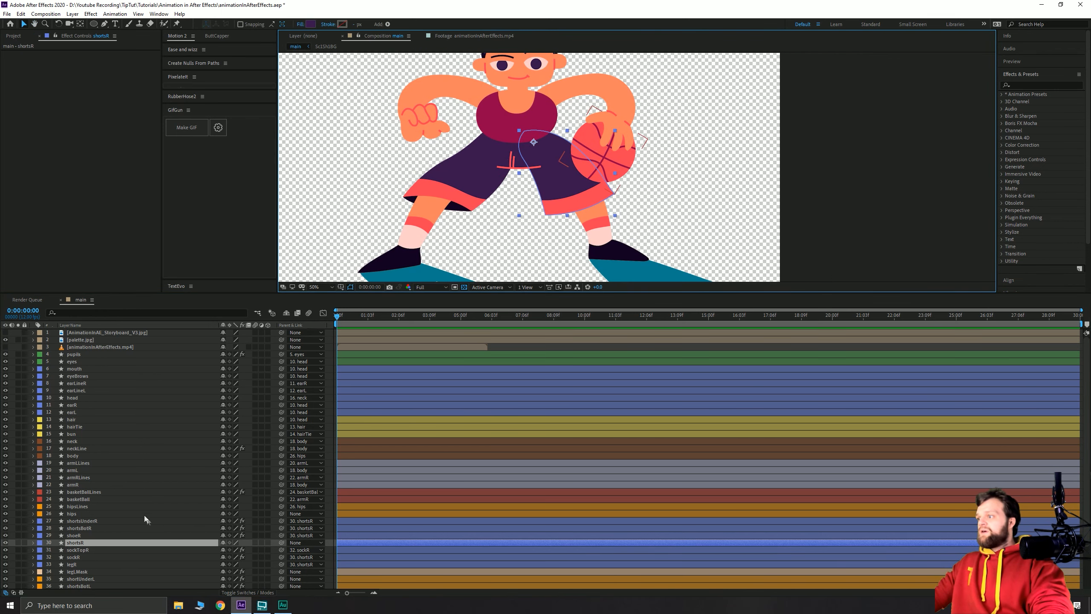
pyautogui.moveTo(281, 543); pyautogui.dragTo(71, 515)
pyautogui.click(72, 515)
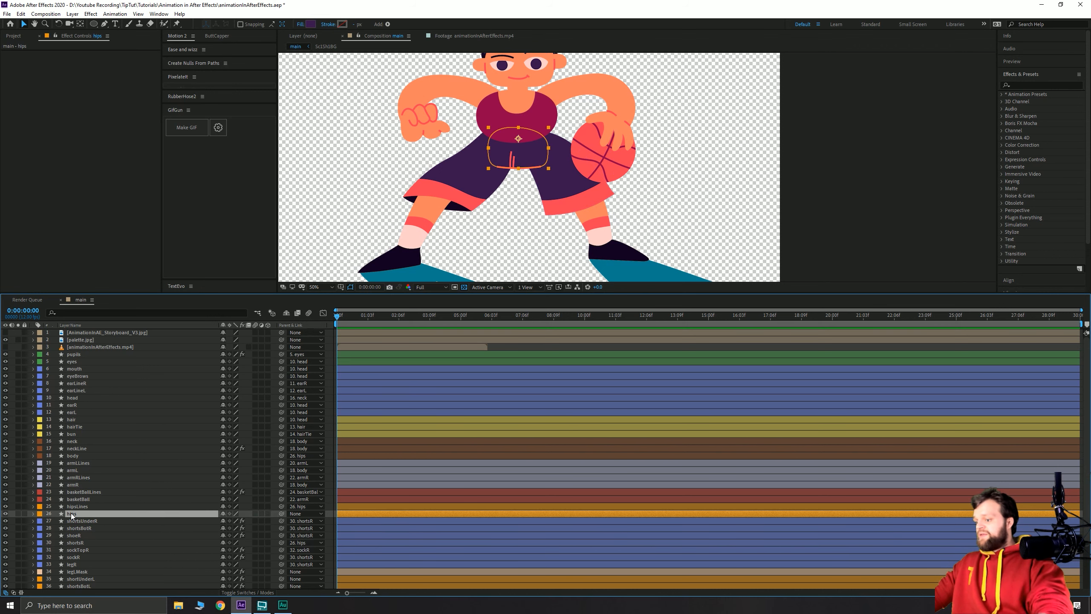
# Test the hierarchy by rotating the hips layer to about -34°, and undo the rotation.
pyautogui.press('r')
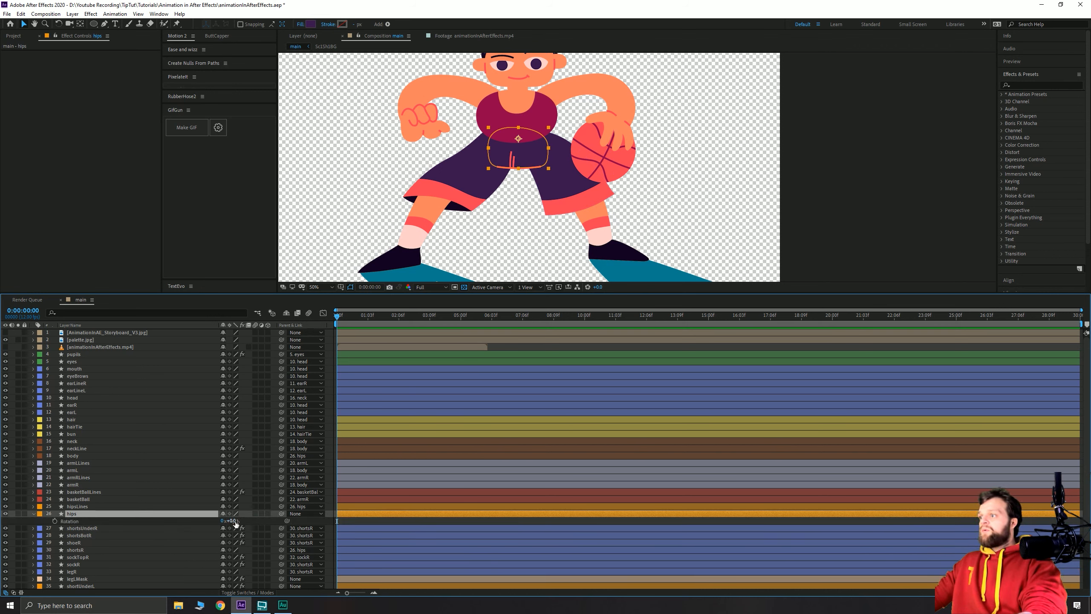
pyautogui.moveTo(235, 523); pyautogui.dragTo(212, 532)
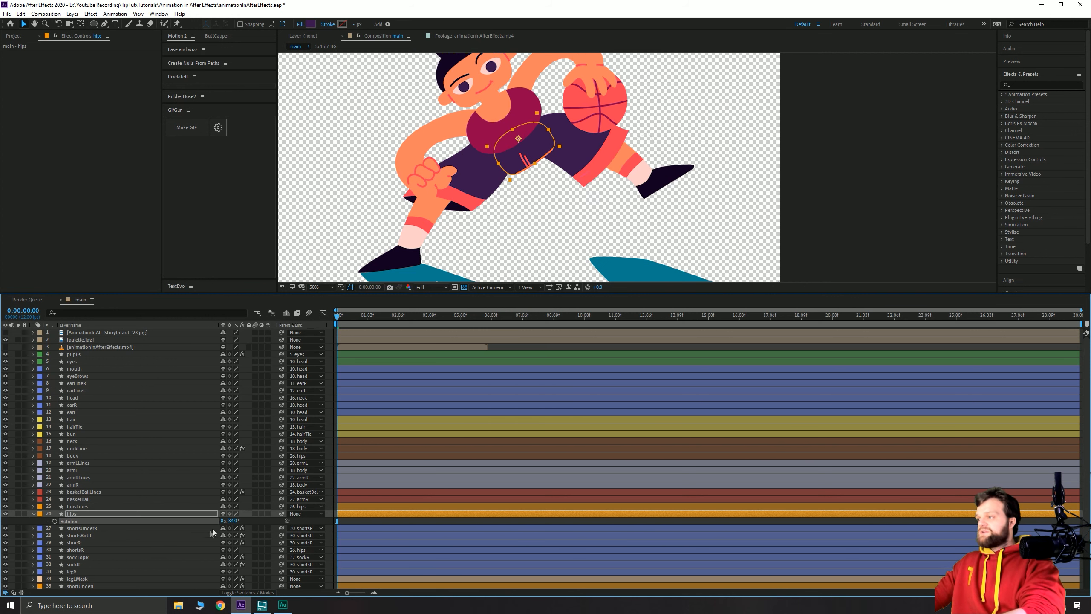
pyautogui.hotkey('ctrl', 'z')
# Place the legR layer's anchor point at the knee, under the lower band of the ball-side shorts.
pyautogui.click(73, 571)
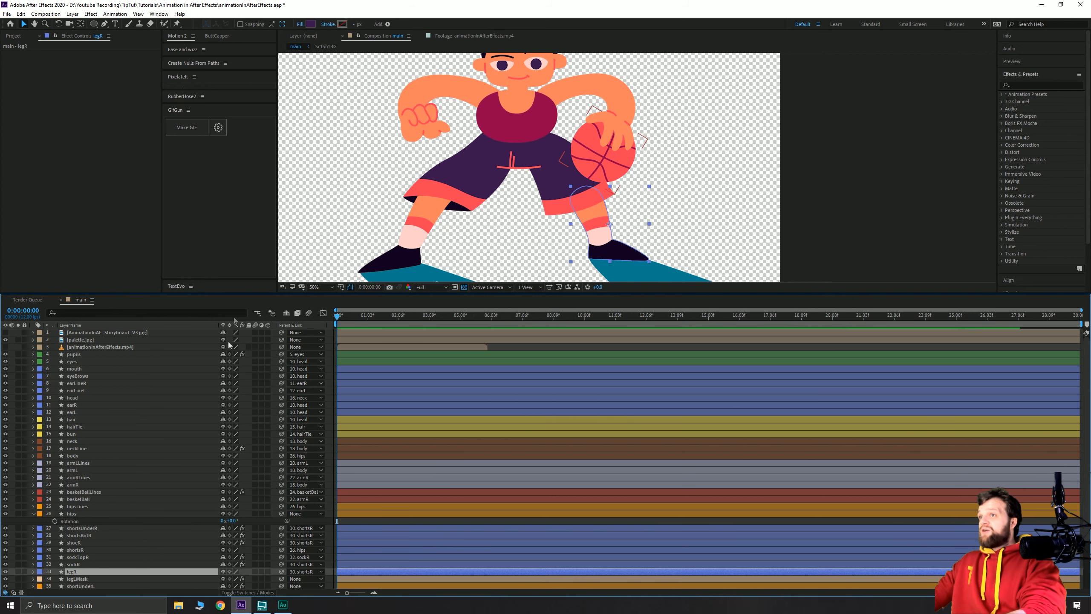
pyautogui.click(80, 24)
pyautogui.scroll(1, 619, 210)
pyautogui.moveTo(621, 246); pyautogui.dragTo(666, 165)
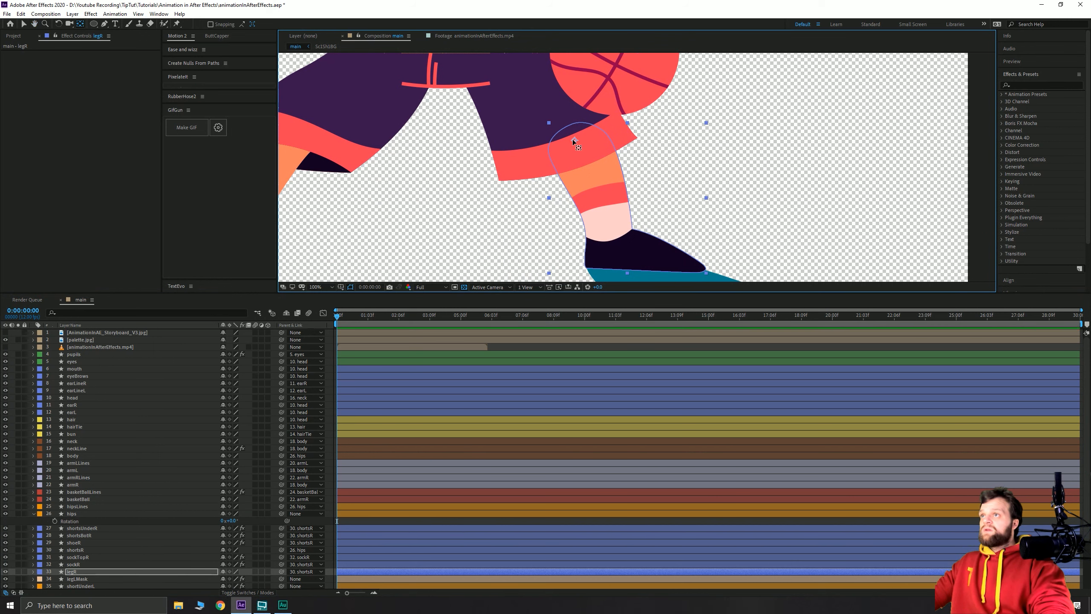
# Parent the sockR layer to legR.
pyautogui.click(77, 563)
pyautogui.keyDown('ctrl'); pyautogui.click(85, 557); pyautogui.keyUp('ctrl')
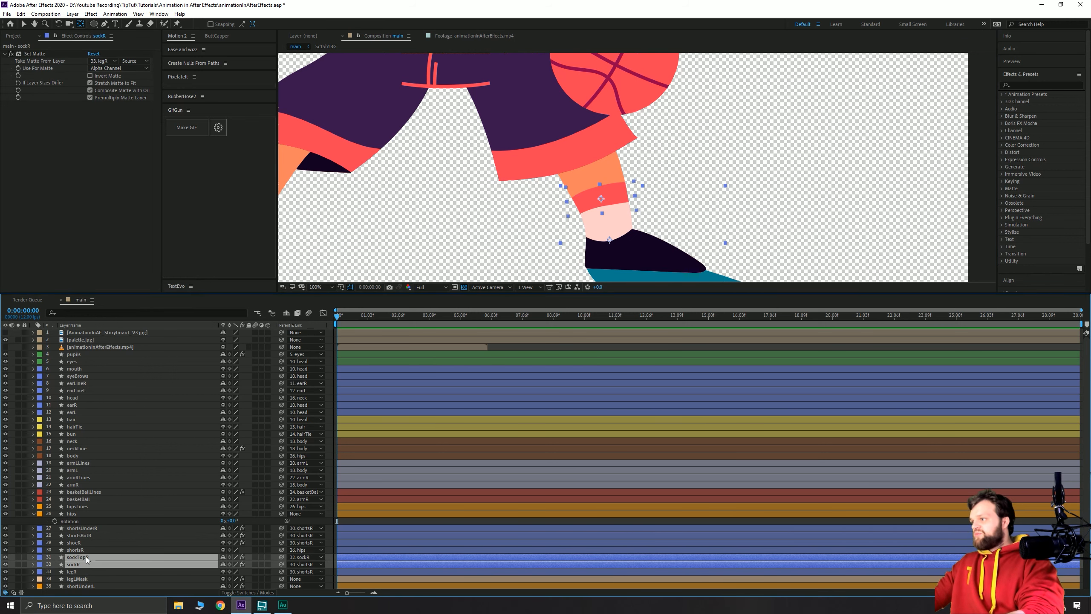
pyautogui.moveTo(254, 565); pyautogui.dragTo(90, 565)
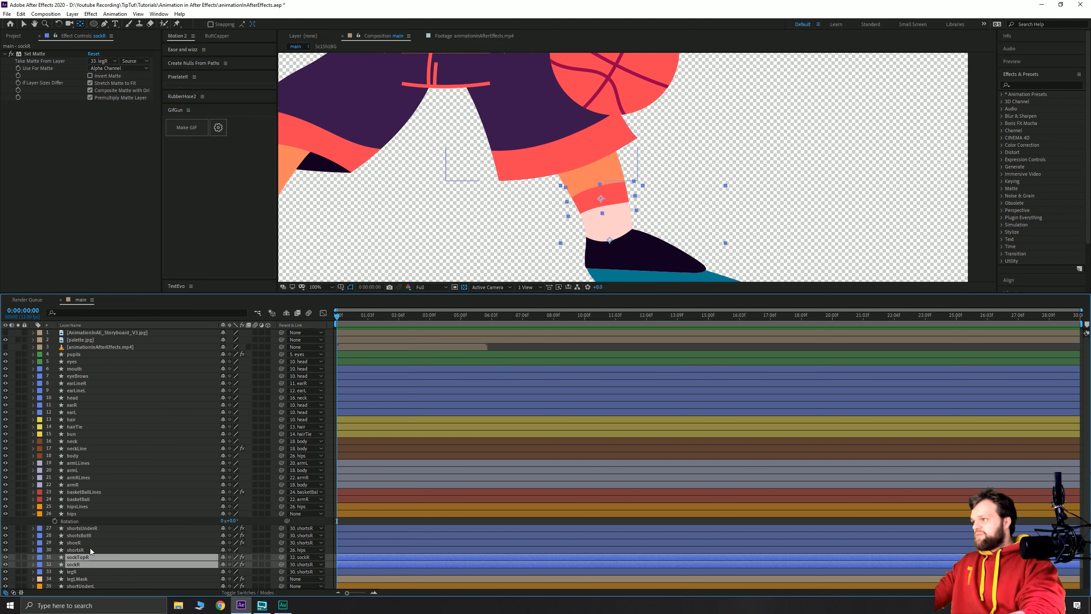
pyautogui.click(80, 559)
pyautogui.click(77, 564)
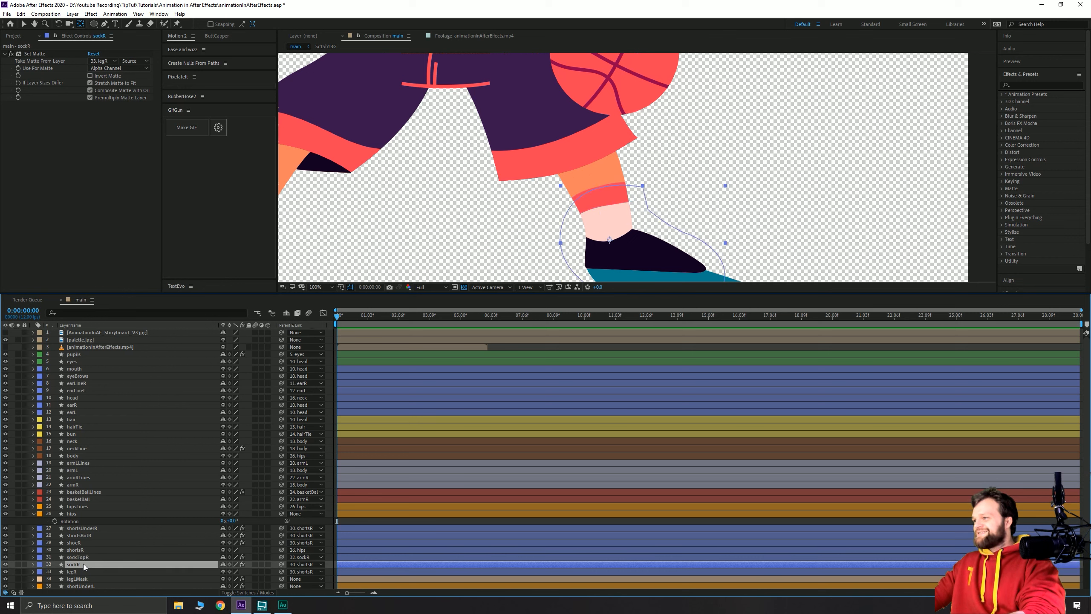
pyautogui.moveTo(281, 564); pyautogui.dragTo(74, 573)
pyautogui.click(74, 574)
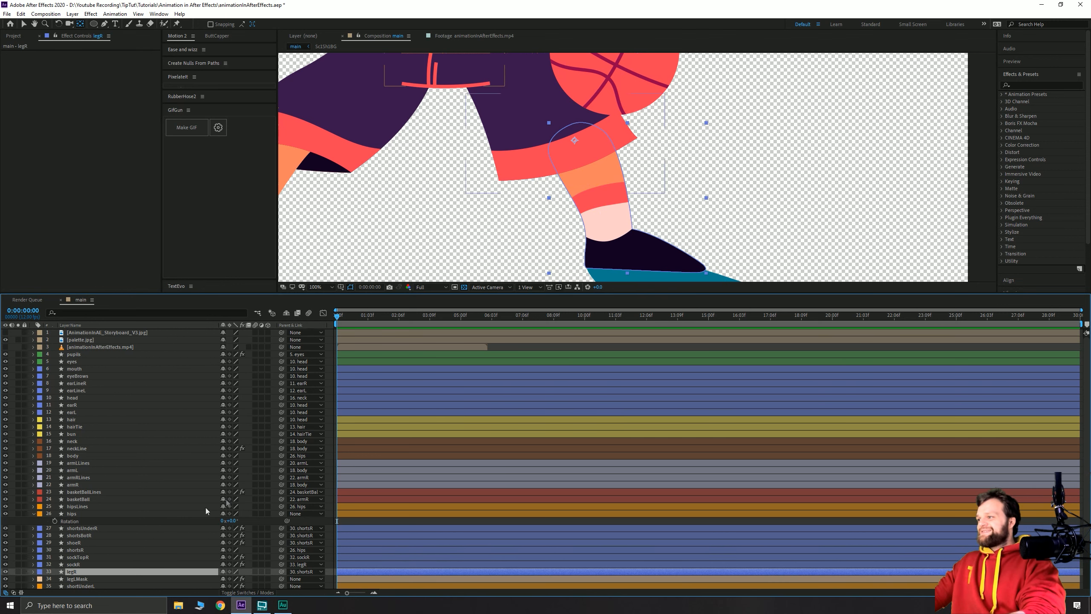
# Test the lower leg's movement by rotating the legR layer about the knee, and undo the rotation.
pyautogui.scroll(-1, 124, 479)
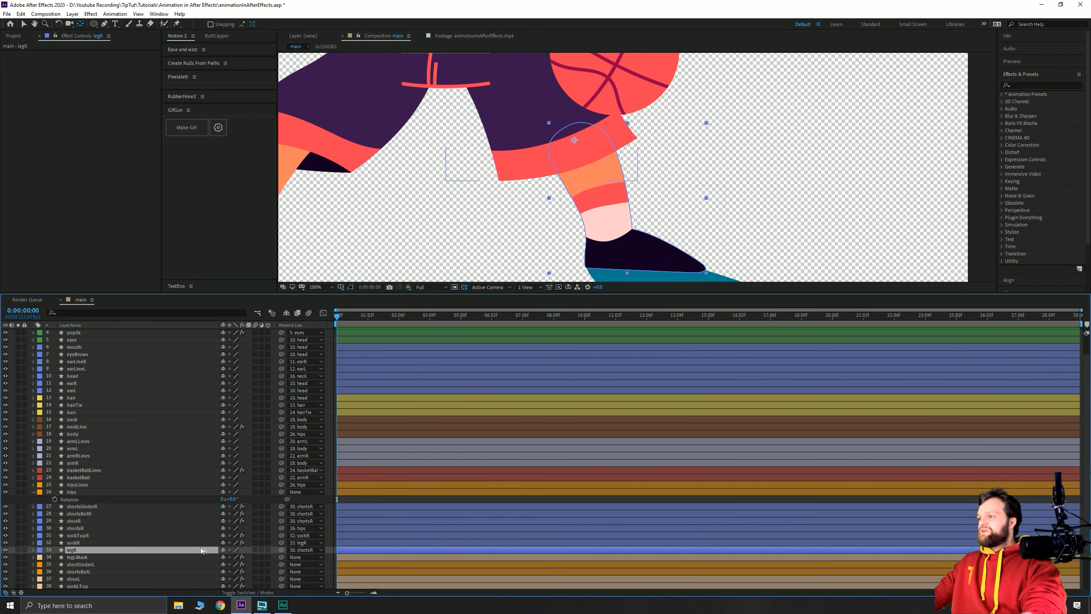
pyautogui.press('r')
pyautogui.moveTo(230, 556)
pyautogui.mouseDown()
pyautogui.moveTo(274, 555)
pyautogui.moveTo(240, 555)
pyautogui.mouseUp()
pyautogui.hotkey('ctrl', 'z')
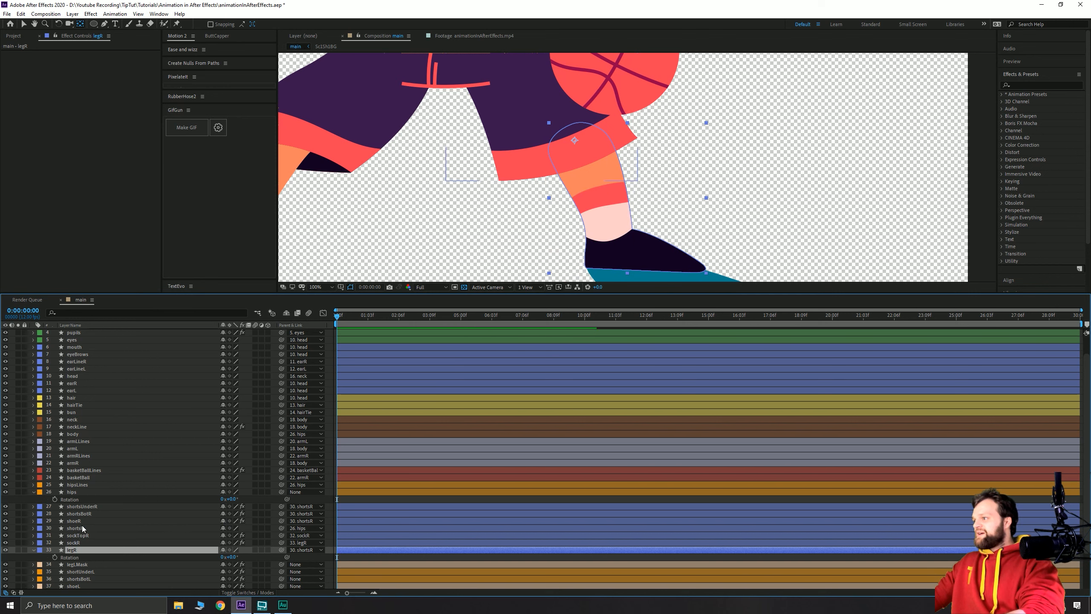
# Parent the shoeR layer to legR.
pyautogui.click(82, 520)
pyautogui.moveTo(281, 521); pyautogui.dragTo(90, 548)
pyautogui.click(88, 549)
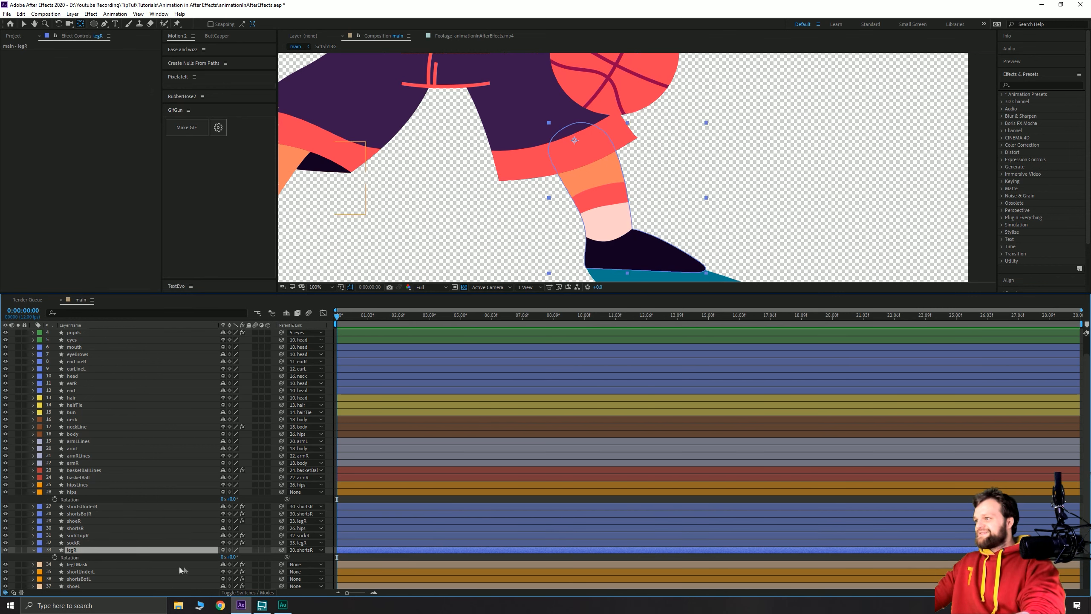
# Check that the shoe follows the leg by rotating legR, undo the rotation, and deselect the layer.
pyautogui.moveTo(234, 558); pyautogui.dragTo(406, 529)
pyautogui.hotkey('ctrl', 'z')
pyautogui.scroll(-2, 640, 172)
pyautogui.click(845, 170)
pyautogui.moveTo(631, 149); pyautogui.dragTo(684, 135)
pyautogui.press('y')
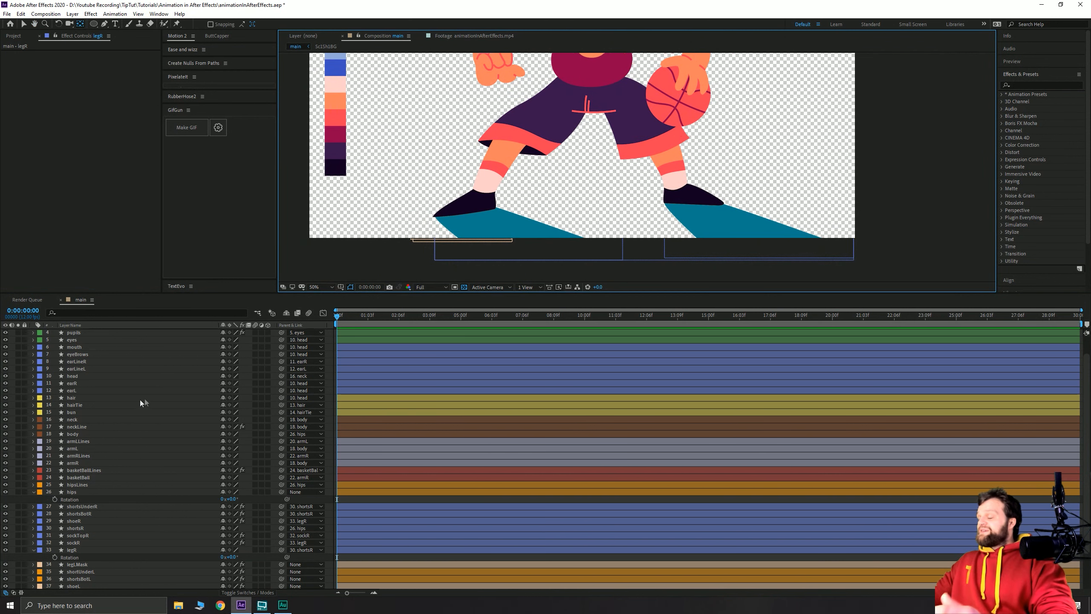
# Collapse the open properties of the layers from hips to legR, and select only the hips layer.
pyautogui.scroll(-1, 138, 477)
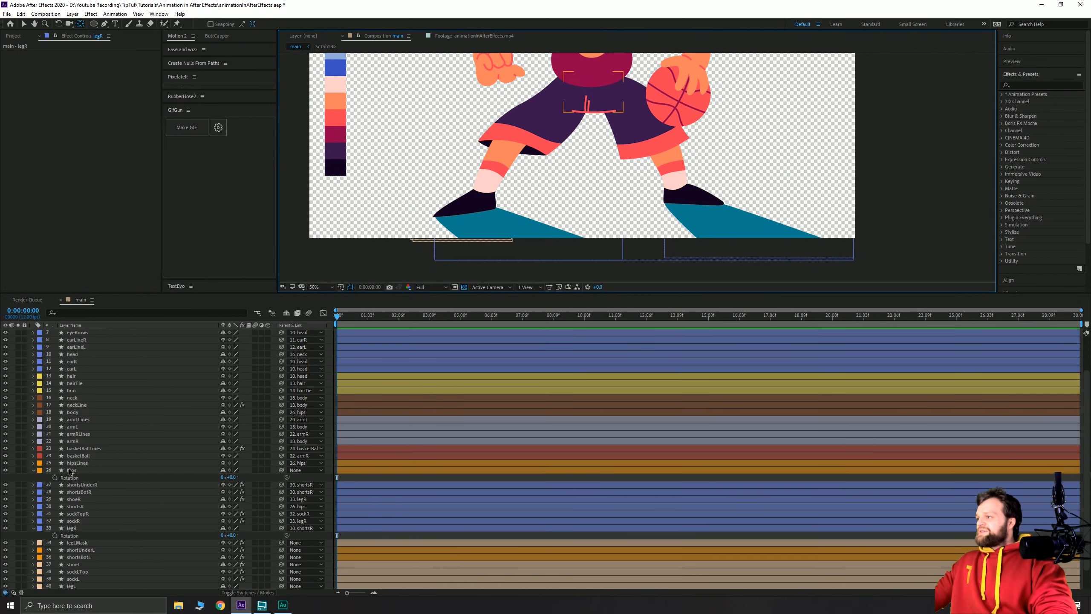
pyautogui.click(71, 470)
pyautogui.keyDown('shift'); pyautogui.click(74, 530); pyautogui.keyUp('shift')
pyautogui.press('u')
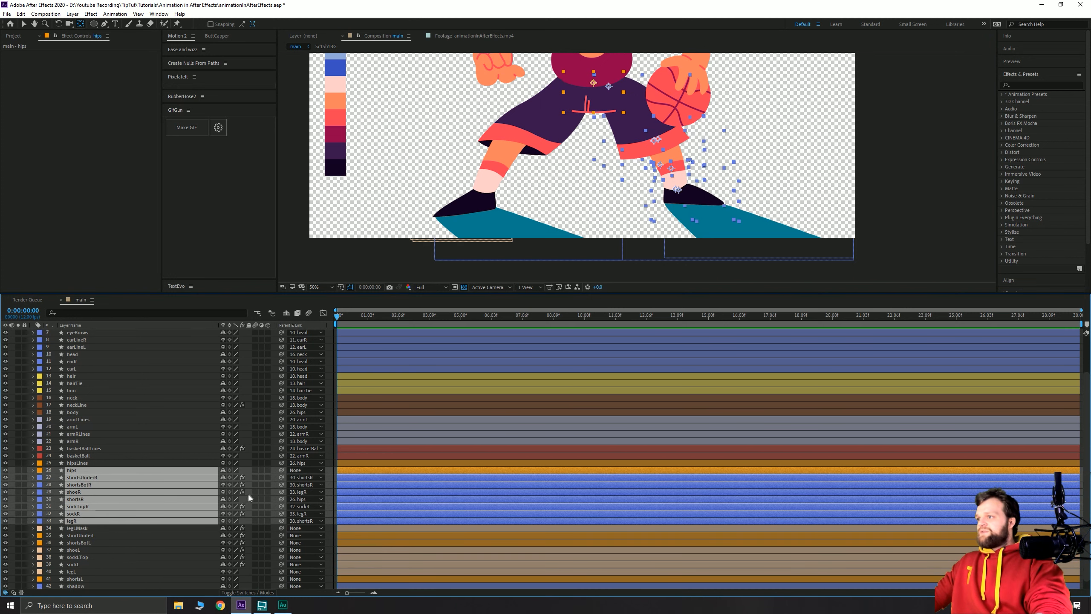
pyautogui.scroll(1, 301, 494)
pyautogui.click(72, 491)
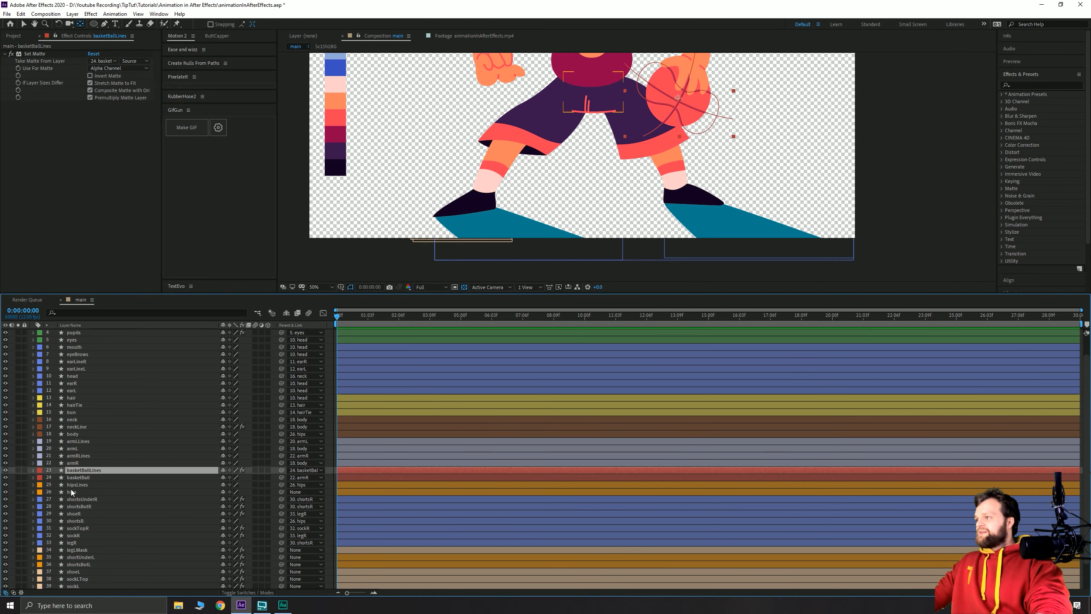
pyautogui.scroll(1, 138, 485)
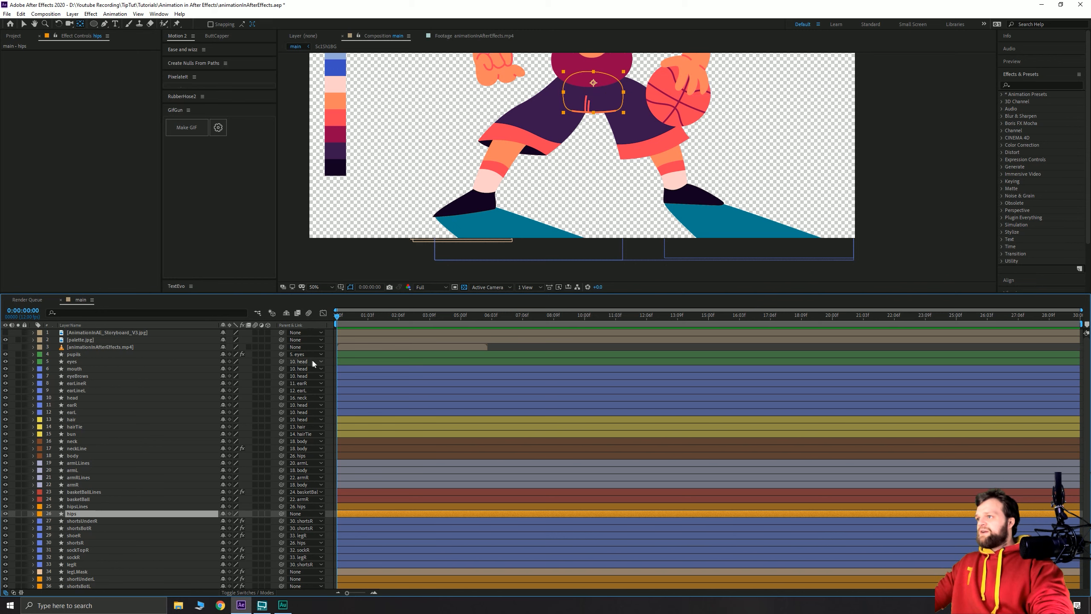
# Duplicate the legR layer and move the copy directly above shortsUnderR in the layer stack.
pyautogui.scroll(-2, 172, 494)
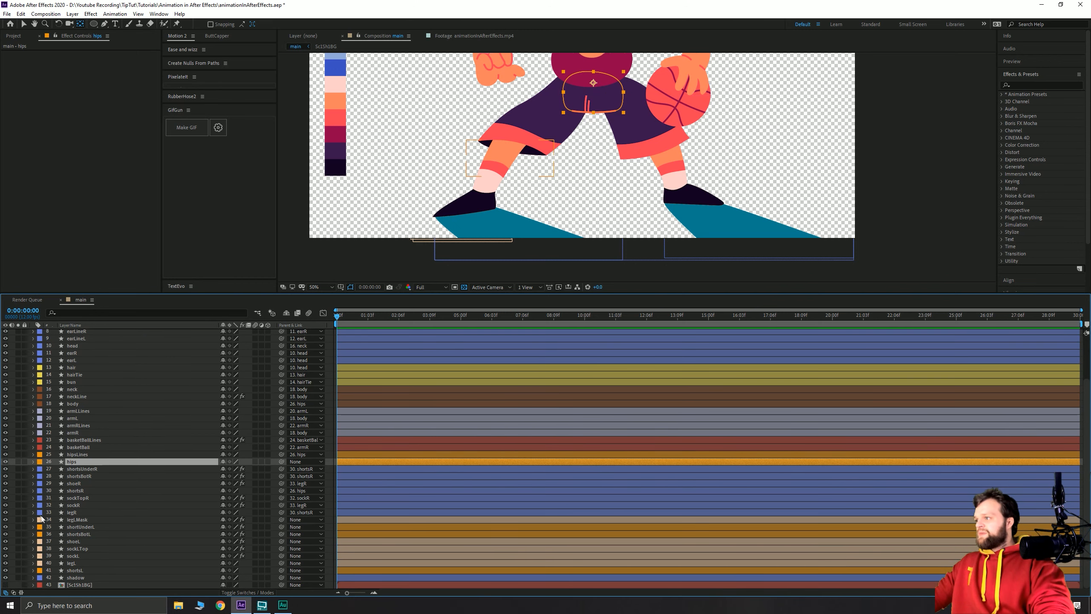
pyautogui.click(73, 521)
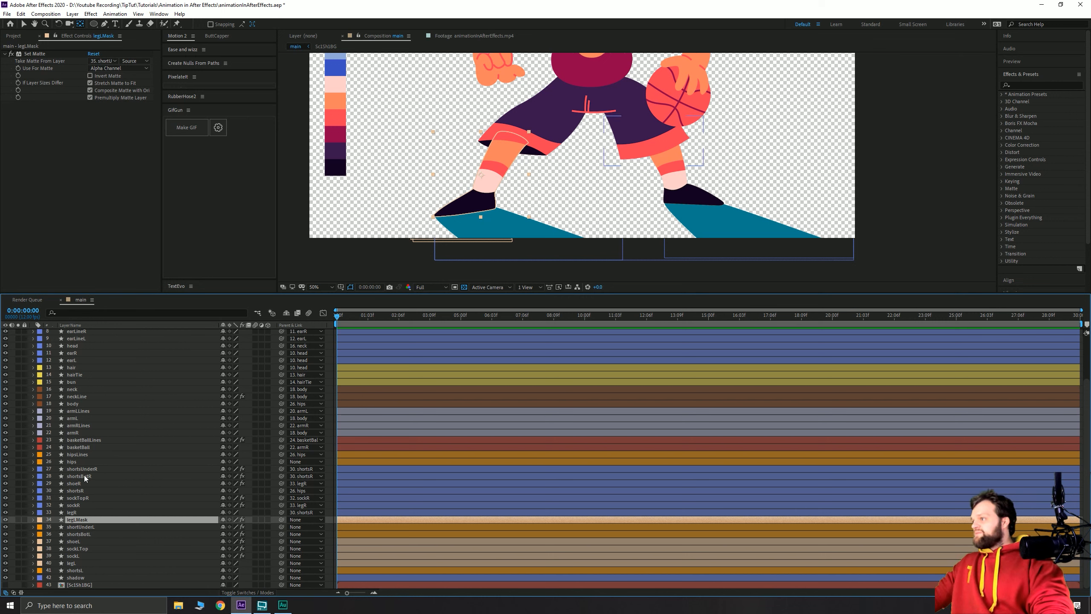
pyautogui.click(73, 513)
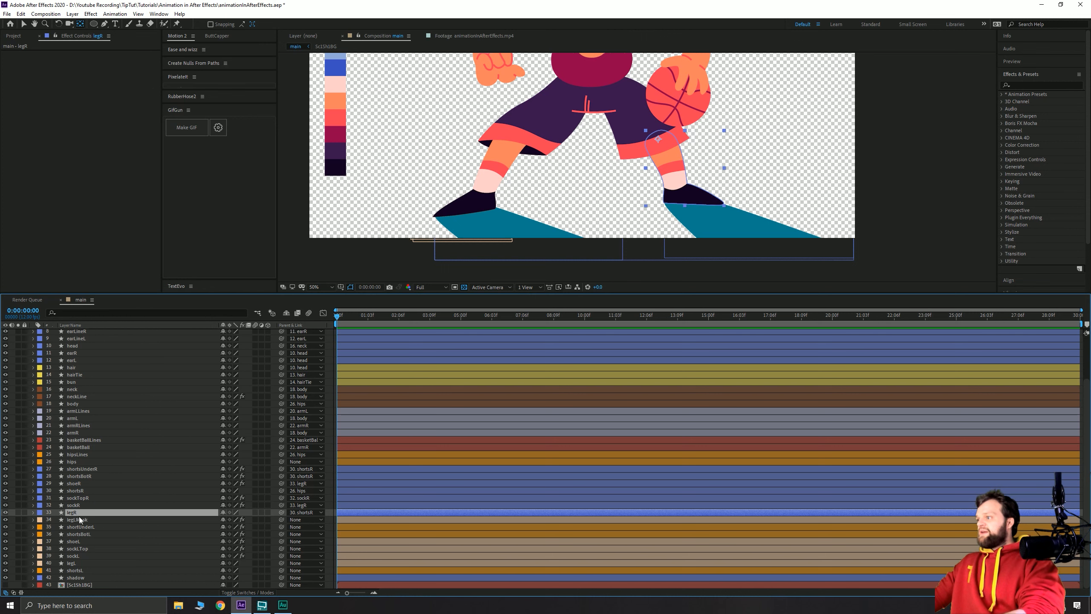
pyautogui.hotkey('ctrl', 'd')
pyautogui.moveTo(75, 511); pyautogui.dragTo(79, 470)
# Link the Path of the duplicated leg layer to legR's Path 1 with an expression.
pyautogui.click(34, 469)
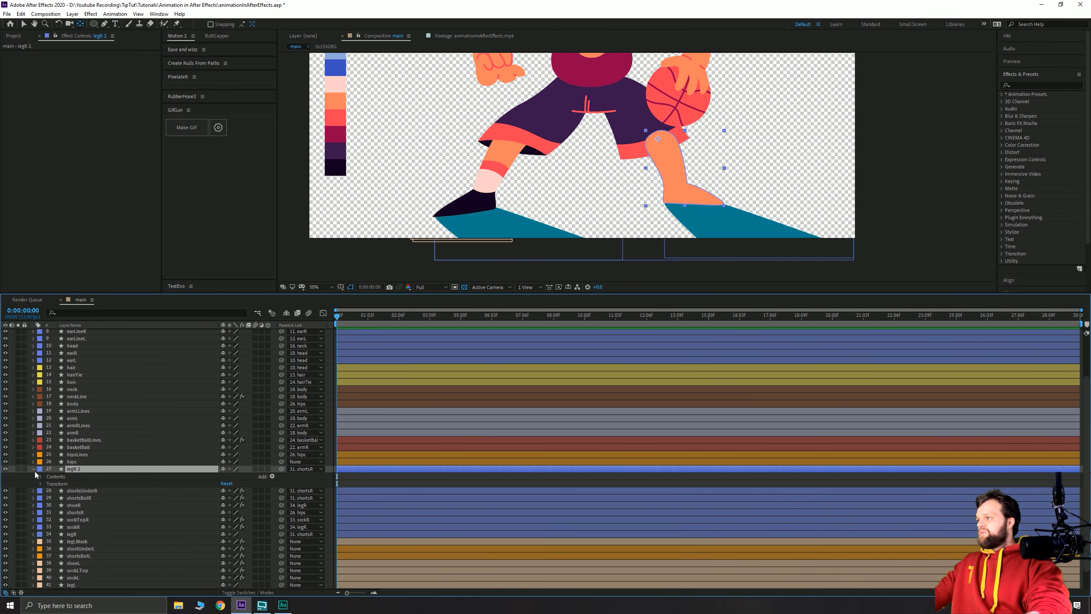
pyautogui.click(42, 476)
pyautogui.click(56, 491)
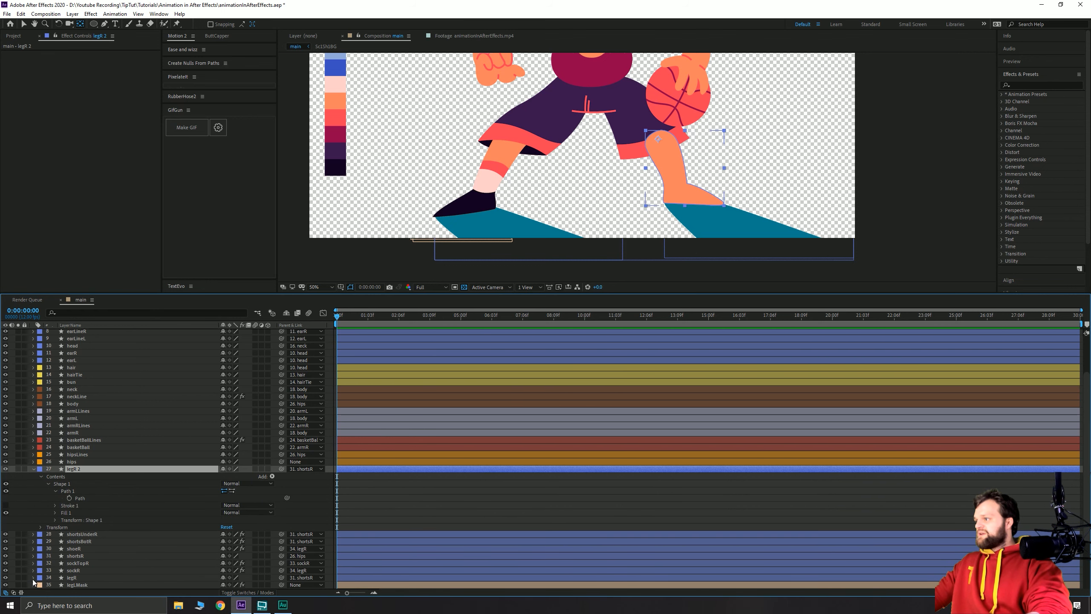
pyautogui.click(33, 577)
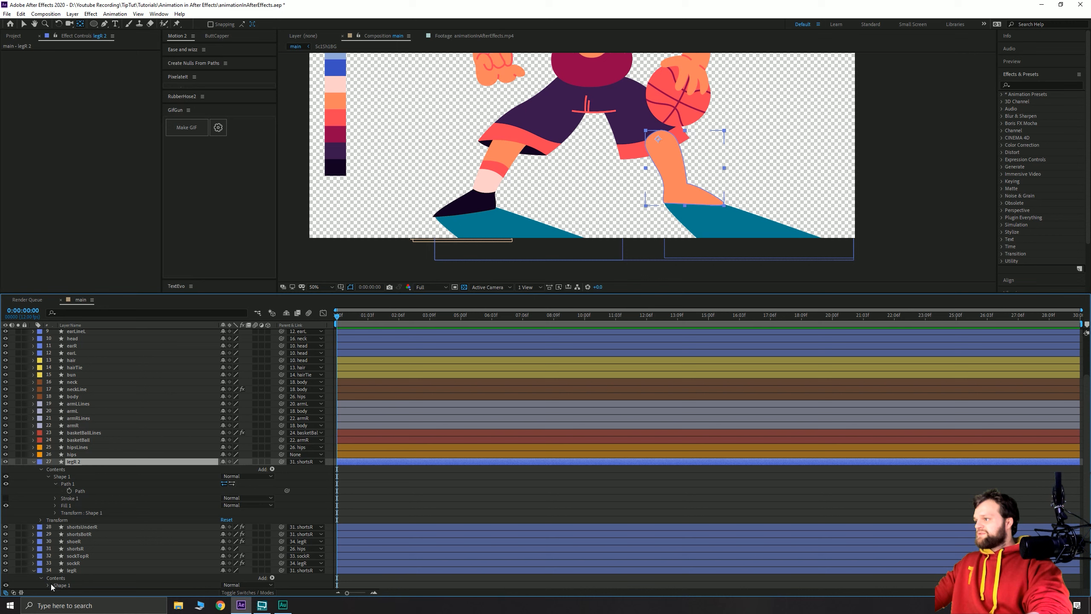
pyautogui.scroll(-3, 73, 564)
pyautogui.click(55, 541)
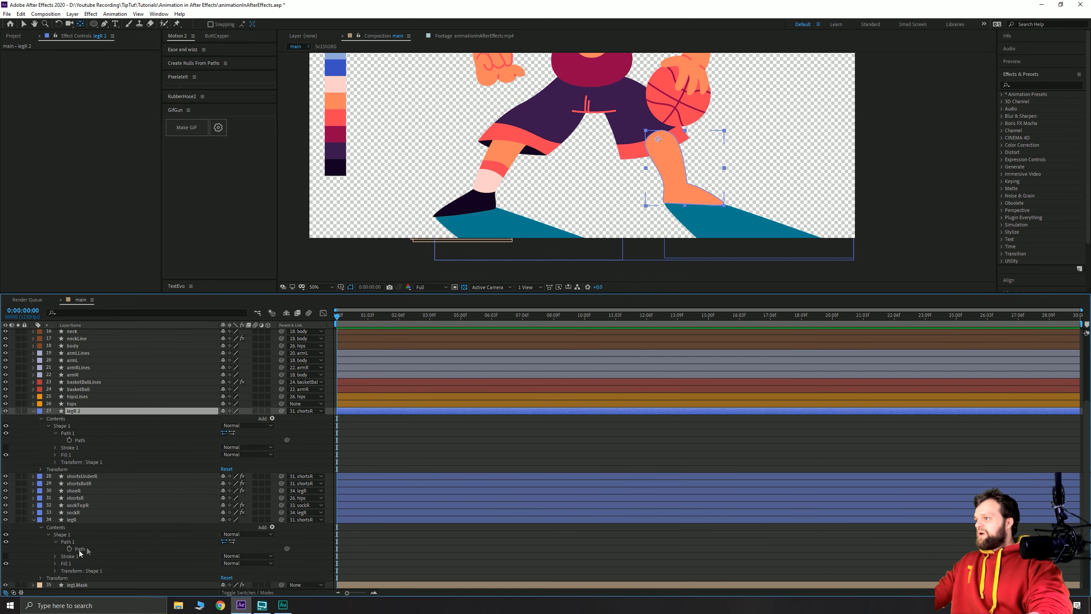
pyautogui.keyDown('alt'); pyautogui.click(69, 440); pyautogui.keyUp('alt')
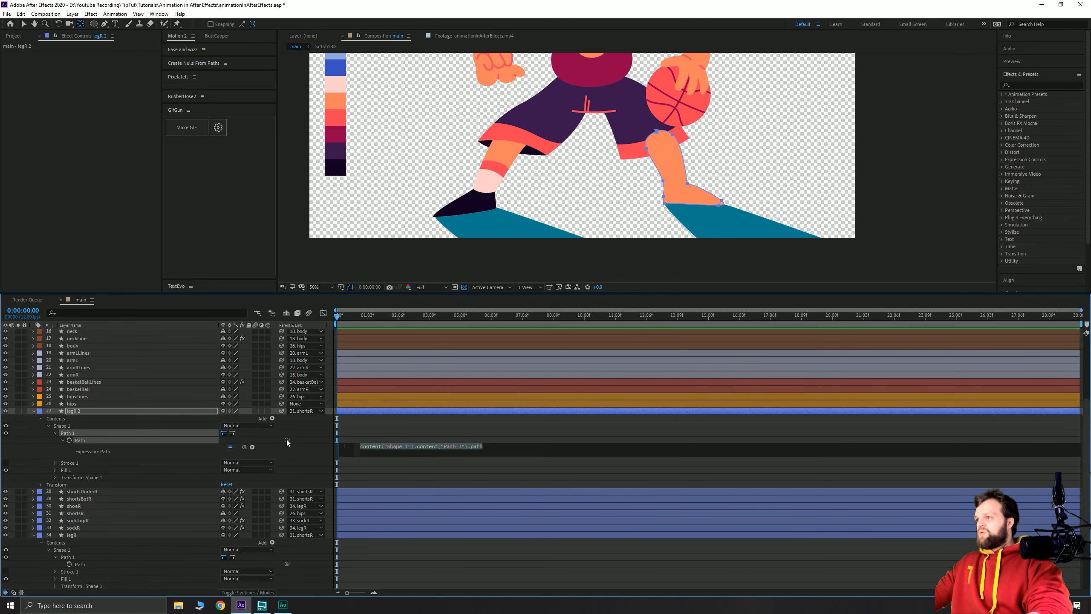
pyautogui.moveTo(287, 440); pyautogui.dragTo(78, 563)
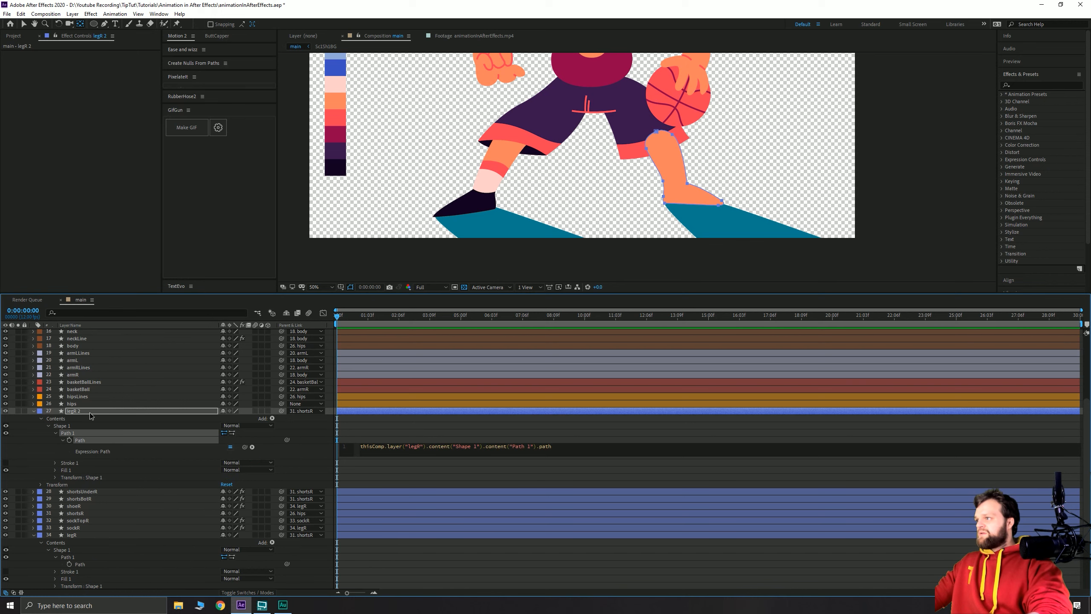
# Collapse the open properties of the duplicated leg layer and of legR.
pyautogui.click(91, 412)
pyautogui.press('u')
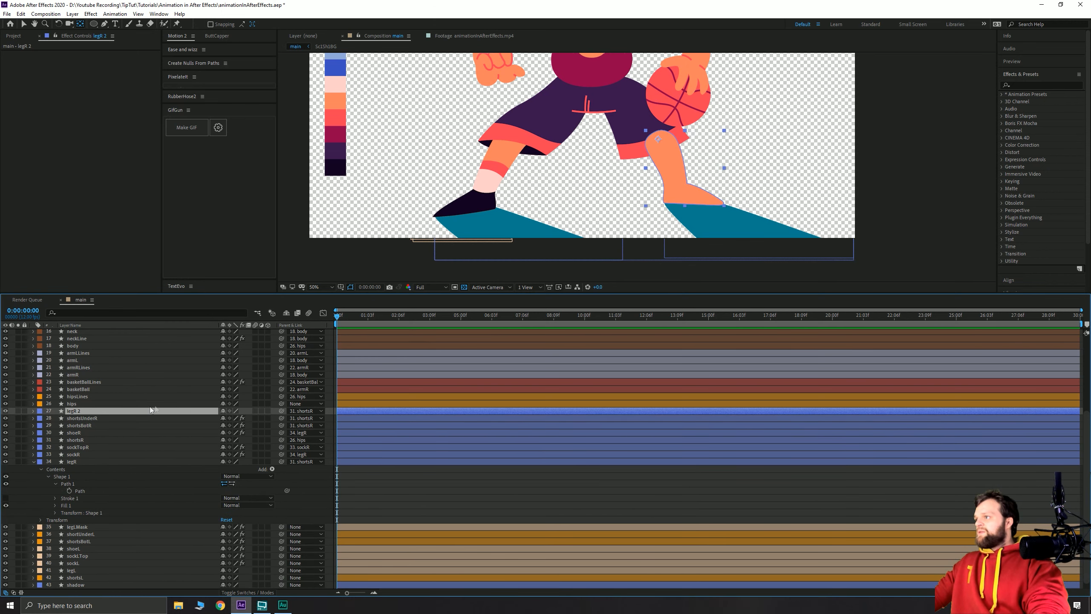
pyautogui.click(77, 462)
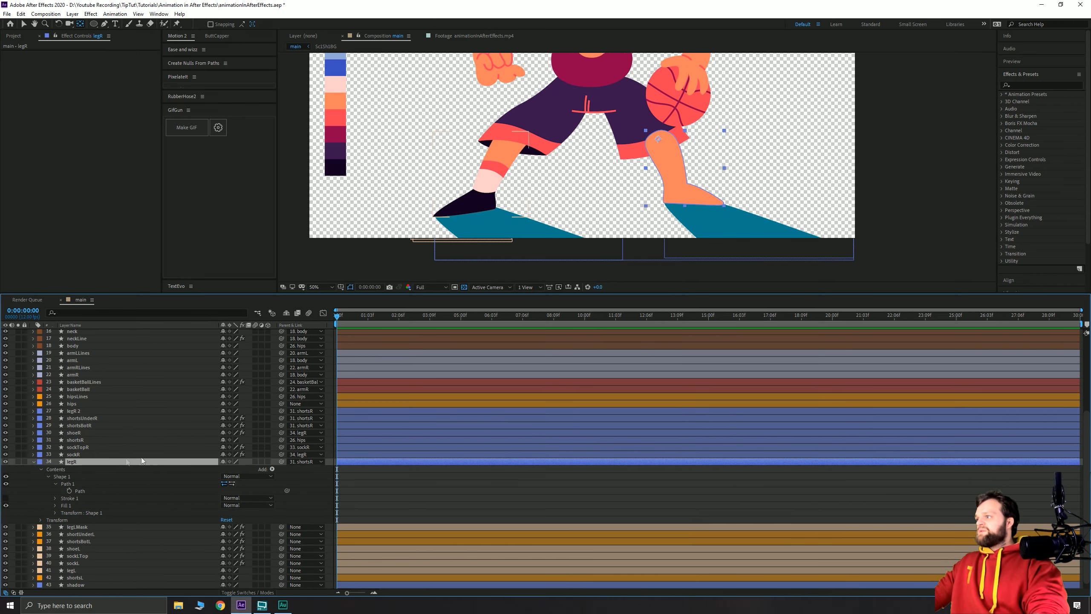
pyautogui.press('u')
# Check the Set Matte settings of shortsUnderR, shortUnderL and legLMask, and rename the duplicated leg layer as legRMask.
pyautogui.click(74, 412)
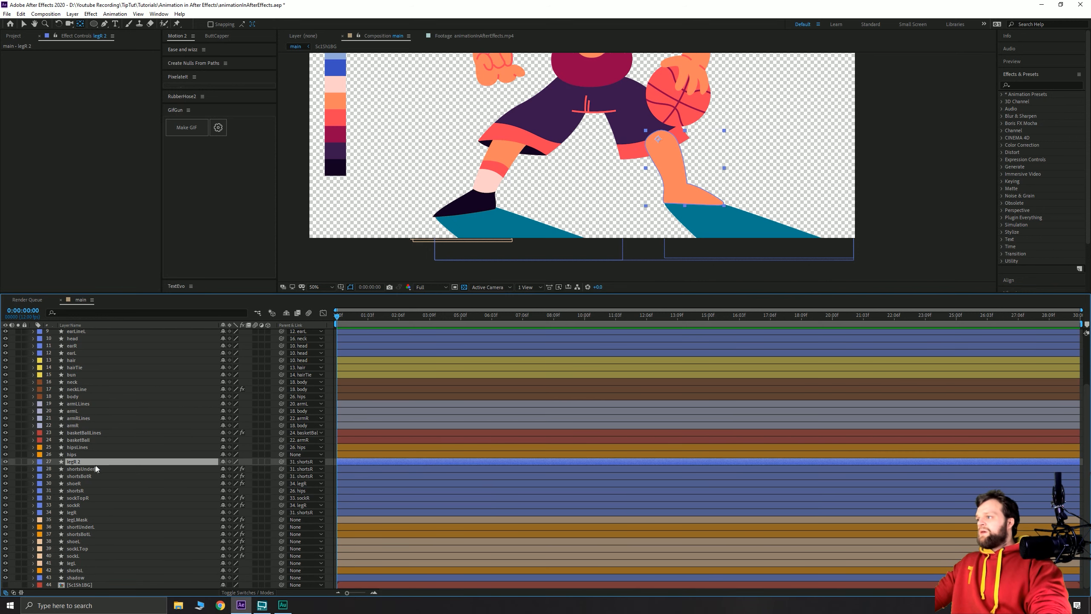
pyautogui.click(80, 471)
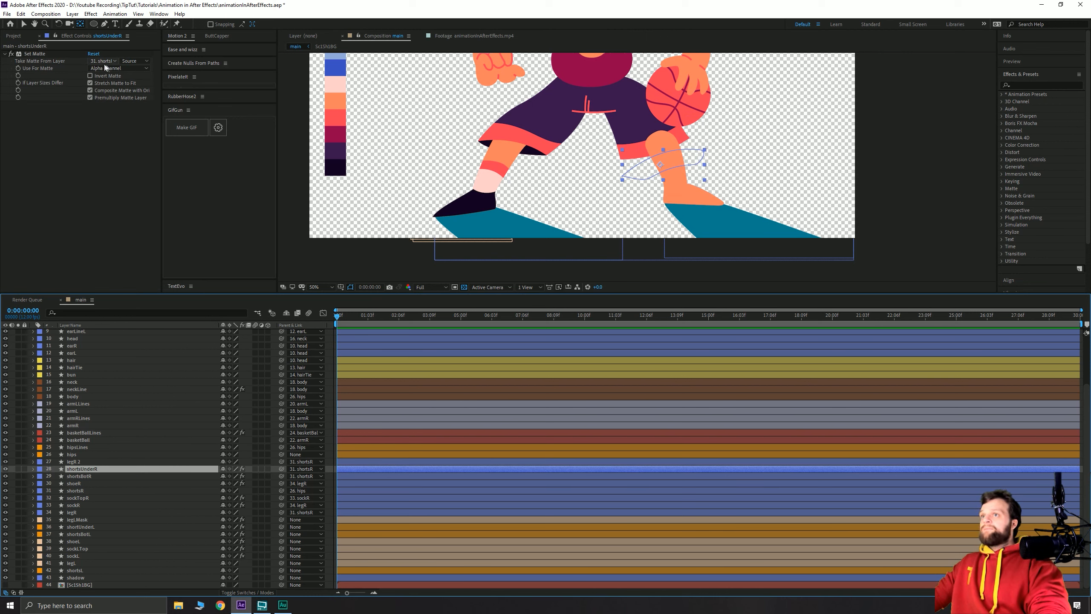
pyautogui.click(85, 528)
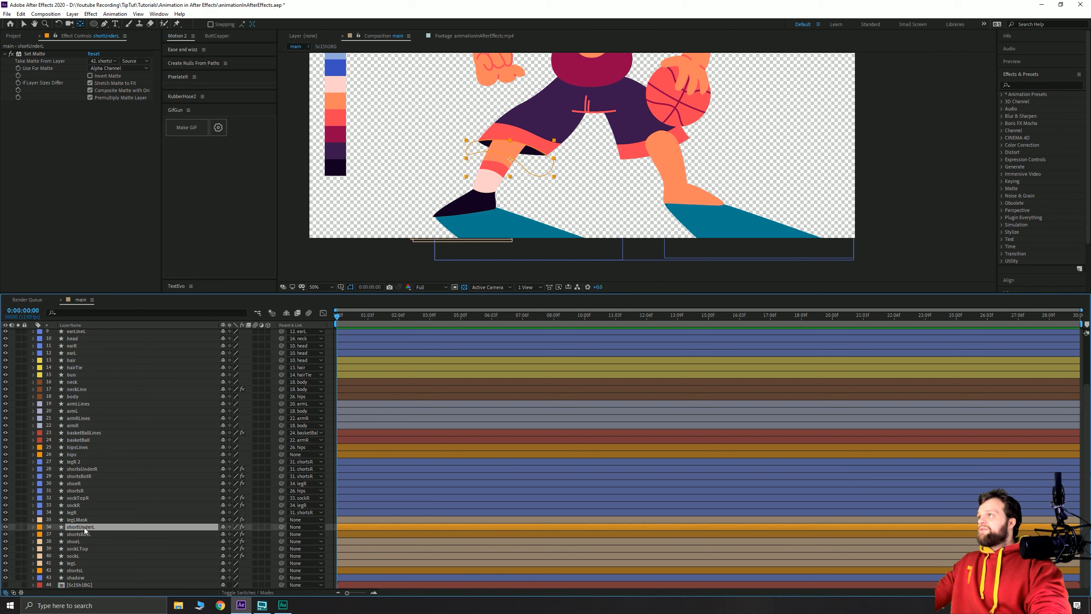
pyautogui.click(84, 520)
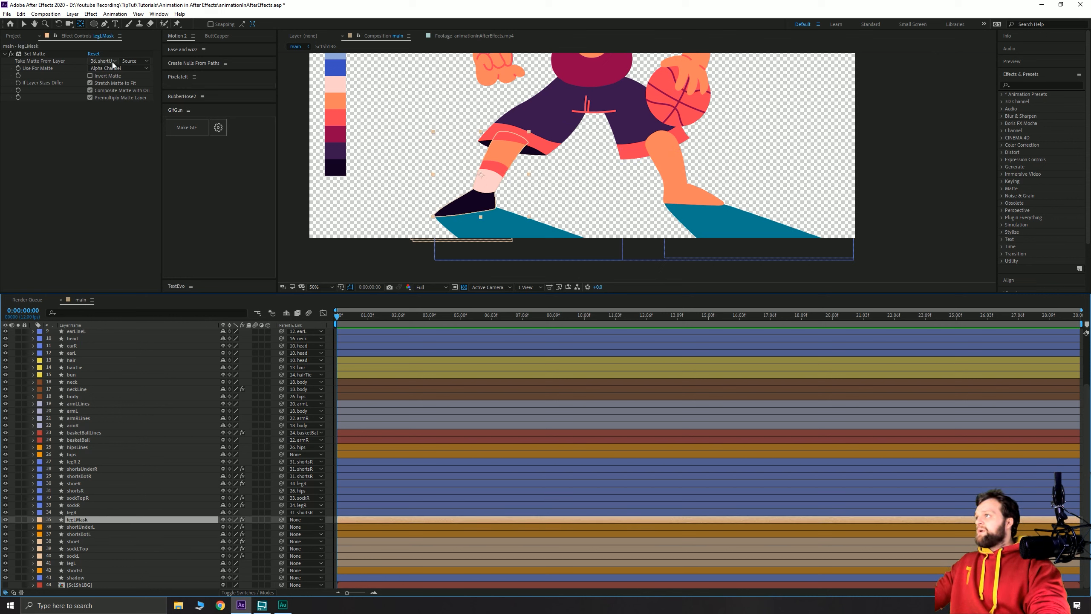
pyautogui.click(75, 462)
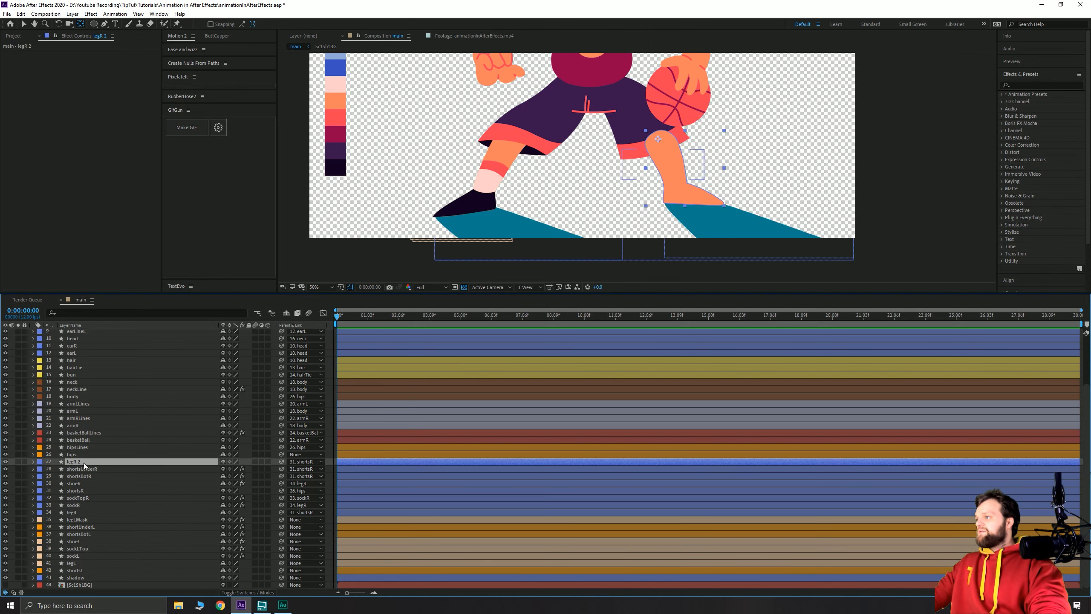
pyautogui.press('Return')
pyautogui.write('Mask')
pyautogui.press('Return')
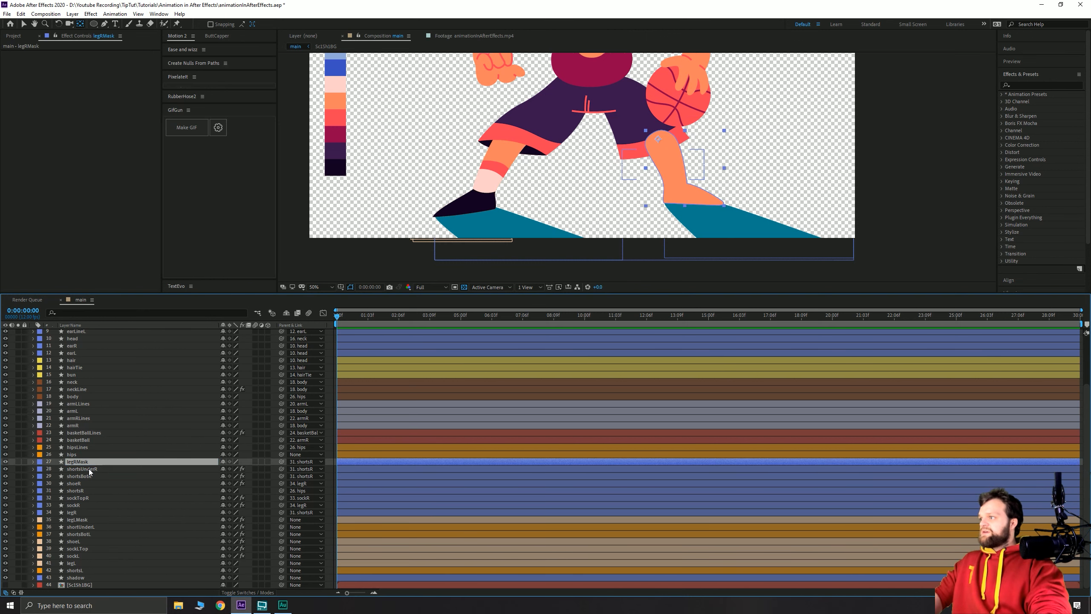
# Apply the Set Matte effect to legRMask, taking the matte from the shortsUnderR layer.
pyautogui.hotkey('ctrl', 'space')
pyautogui.write('set')
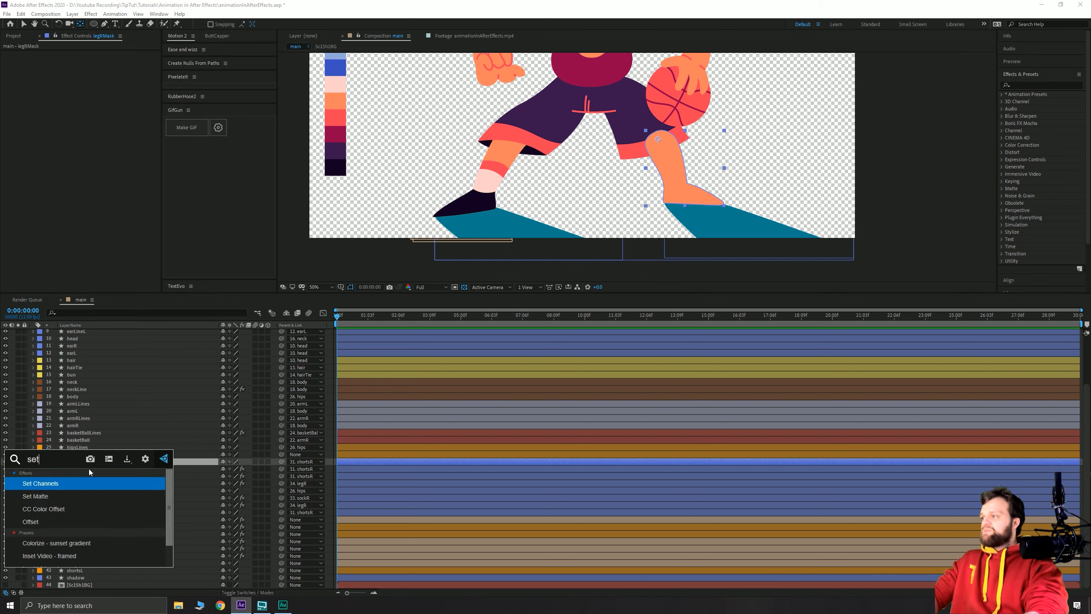
pyautogui.click(73, 496)
pyautogui.click(95, 63)
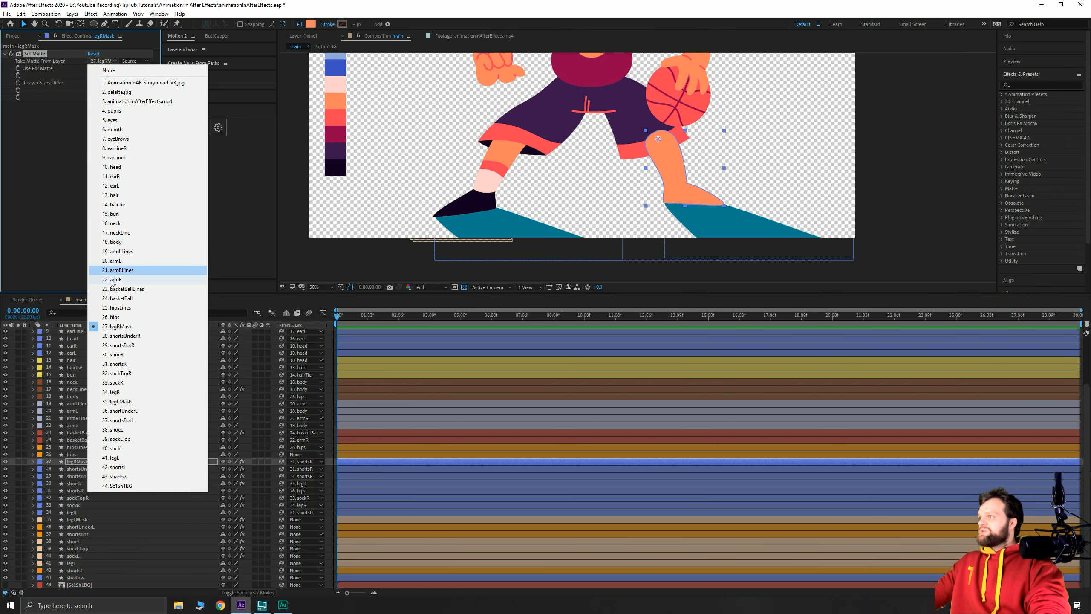
pyautogui.click(129, 336)
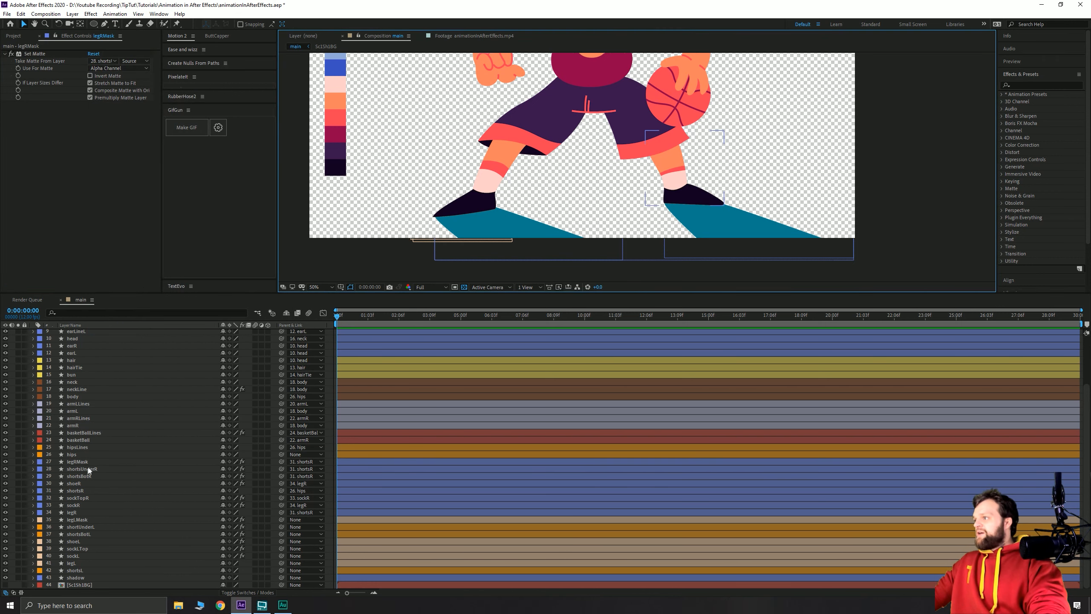
# Flatten the shortsUnderR shape beneath the ball-side shorts hem and rotate the layer to about -10°.
pyautogui.click(86, 468)
pyautogui.scroll(2, 661, 163)
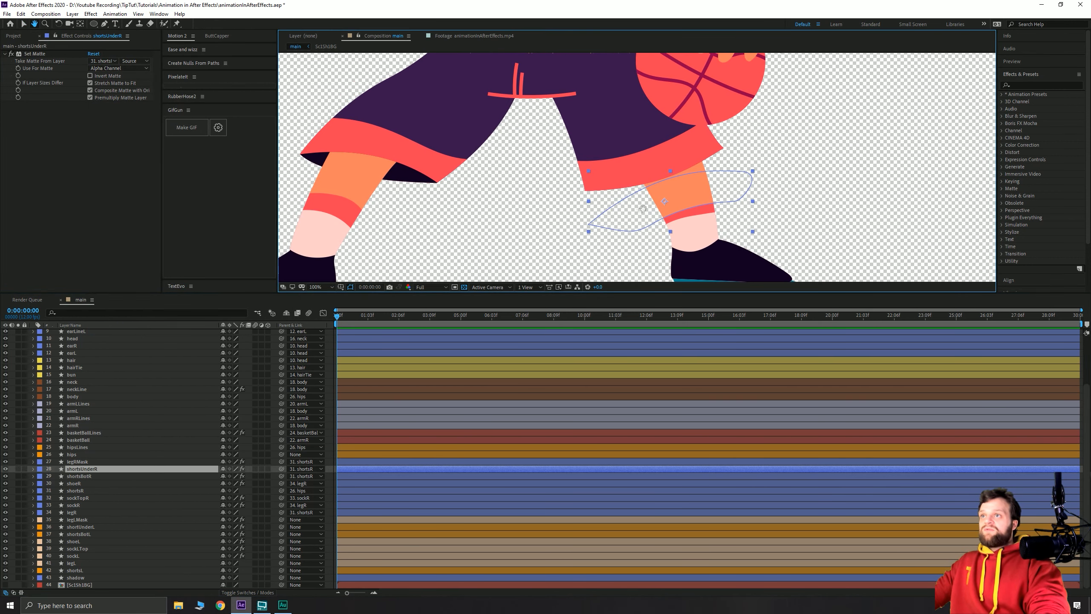
pyautogui.moveTo(635, 192)
pyautogui.mouseDown()
pyautogui.moveTo(646, 203)
pyautogui.moveTo(638, 210)
pyautogui.moveTo(675, 228)
pyautogui.moveTo(641, 198)
pyautogui.mouseUp()
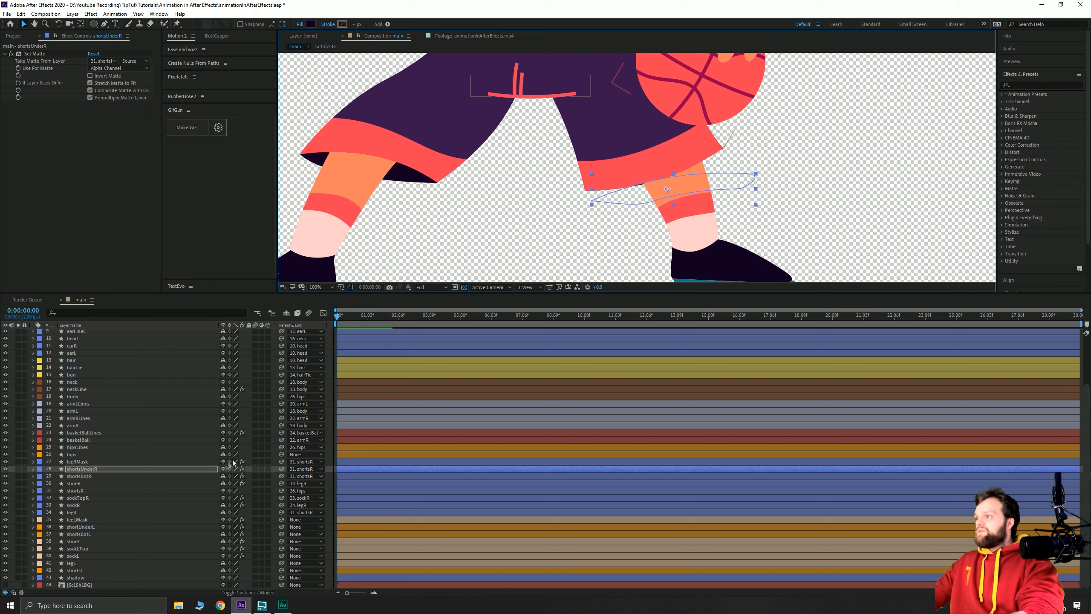
pyautogui.press('r')
pyautogui.moveTo(234, 476); pyautogui.dragTo(230, 477)
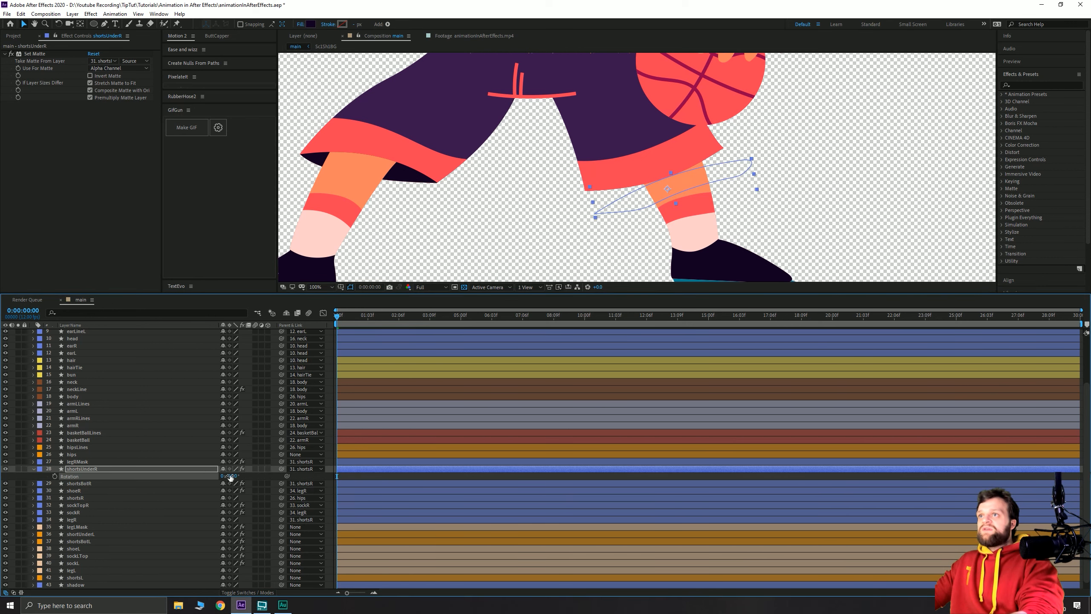
# Move shortsUnderR slightly downward and outward to fit it beneath the ball-side shorts hem.
pyautogui.click(653, 187)
pyautogui.press('Down')
pyautogui.press('Down')
pyautogui.press('Down')
pyautogui.press('Down')
pyautogui.press('Down')
pyautogui.press('Down')
pyautogui.scroll(-2, 813, 193)
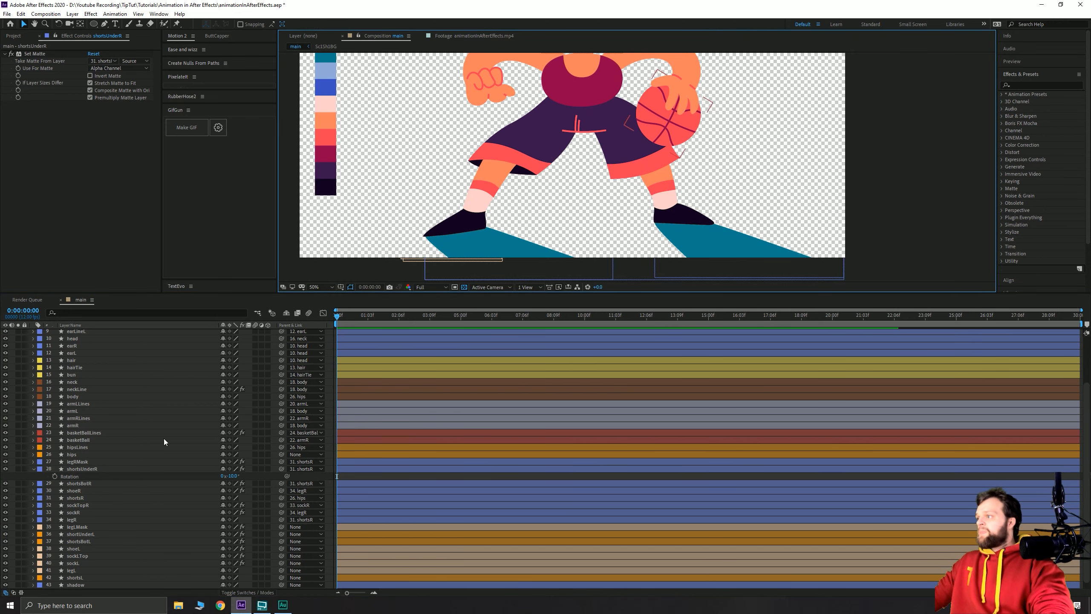
pyautogui.click(82, 469)
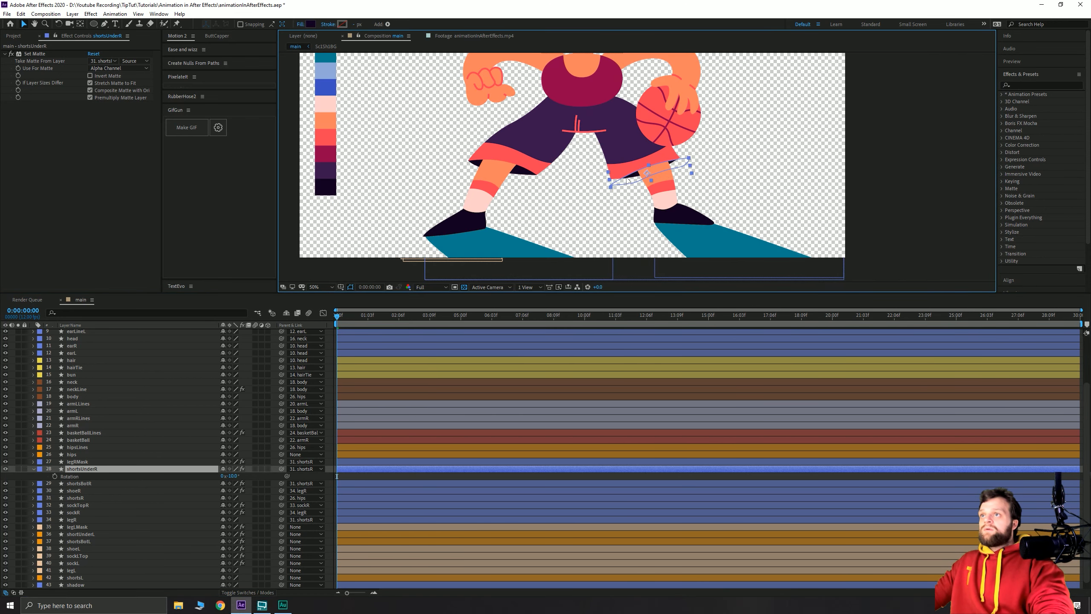
pyautogui.moveTo(628, 182); pyautogui.dragTo(633, 187)
pyautogui.press('Return')
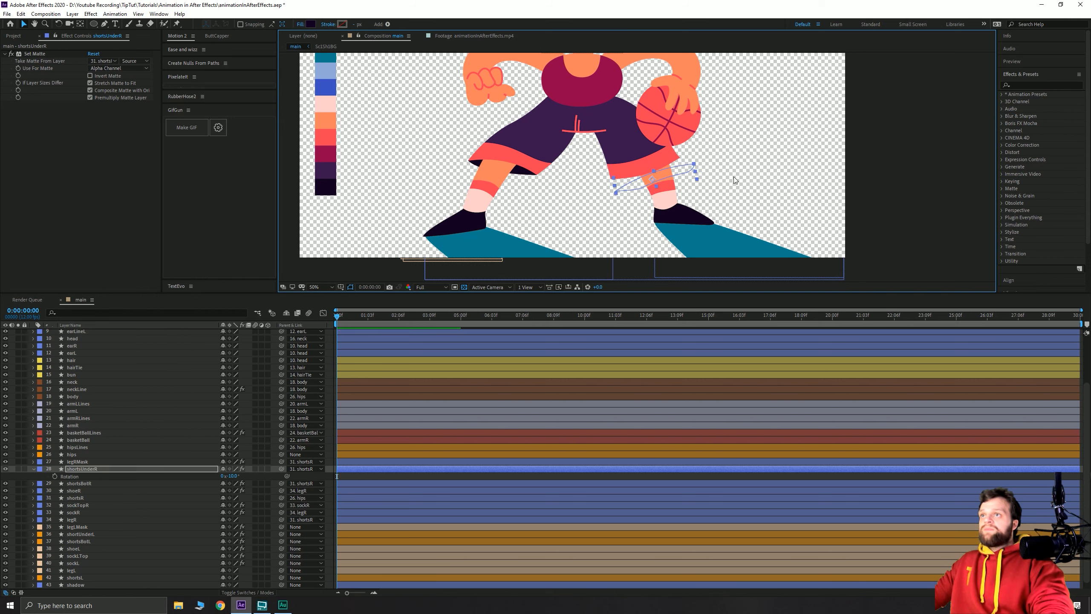
pyautogui.click(96, 470)
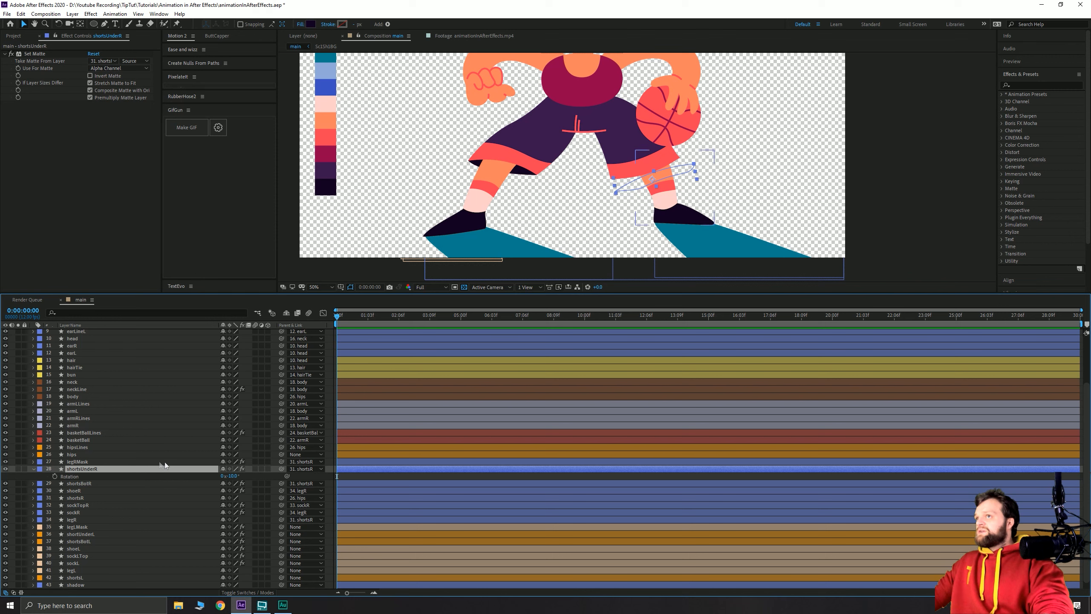
# Test how the leg mask behaves when the lower leg bends by rotating legR, and undo the rotation.
pyautogui.click(171, 519)
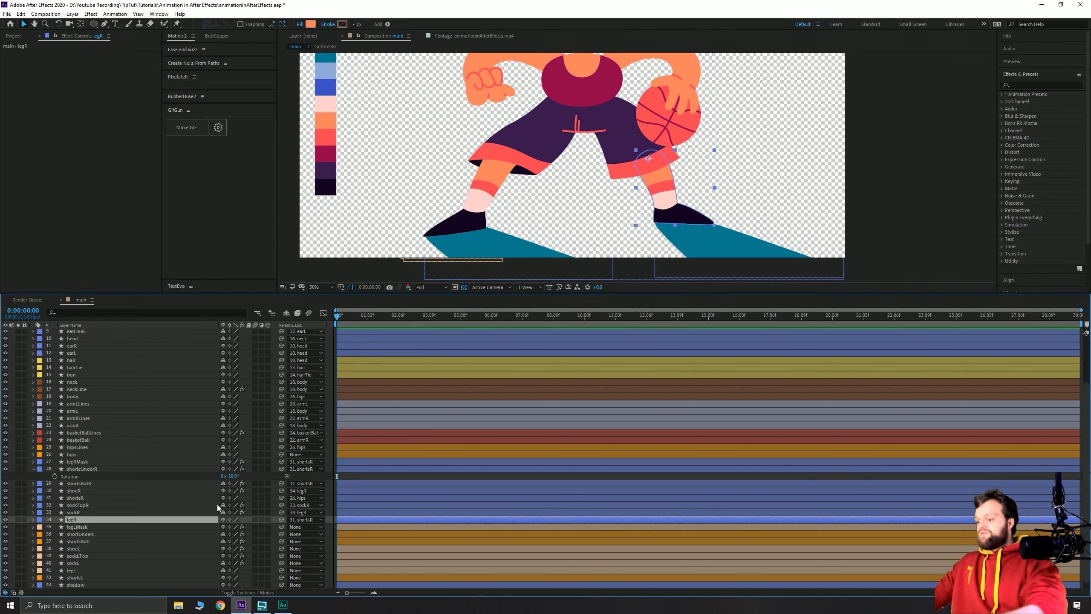
pyautogui.press('r')
pyautogui.moveTo(231, 528); pyautogui.dragTo(107, 557)
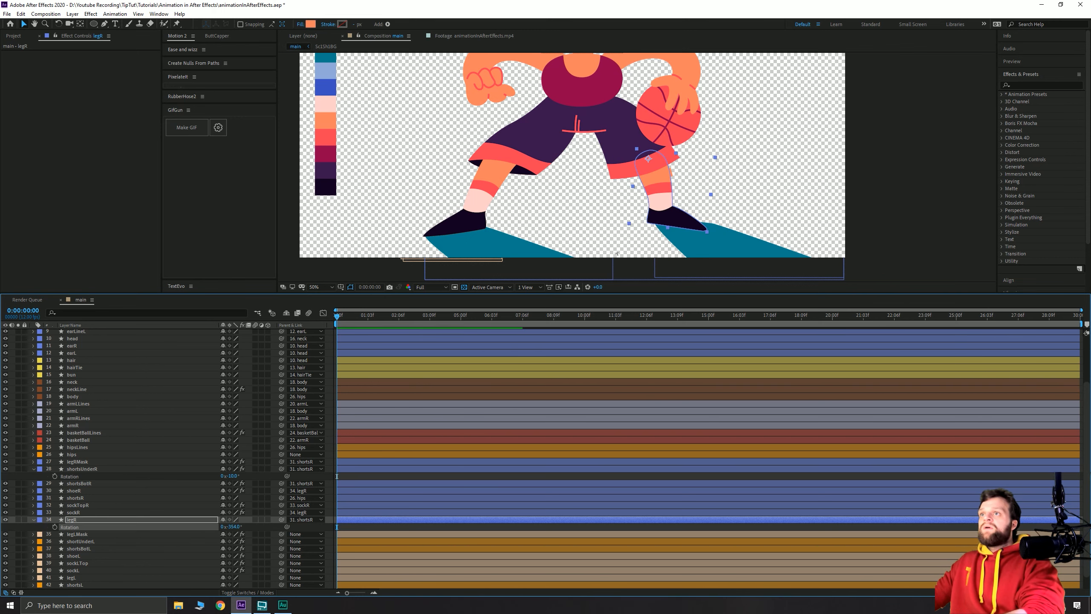
pyautogui.hotkey('ctrl', 'z')
pyautogui.scroll(2, 660, 181)
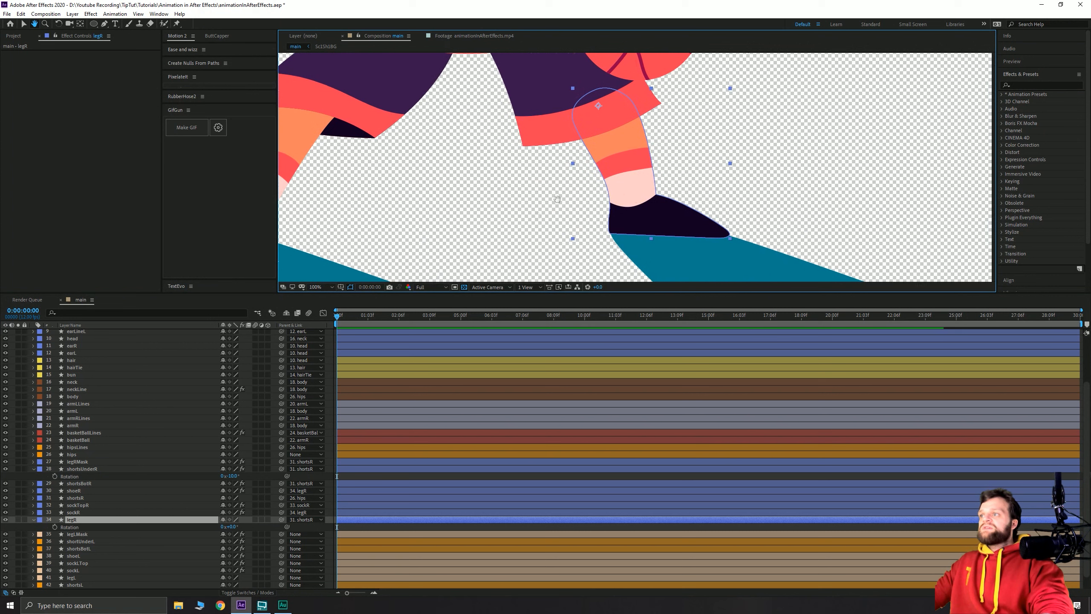
pyautogui.moveTo(231, 529); pyautogui.dragTo(213, 529)
pyautogui.click(595, 157)
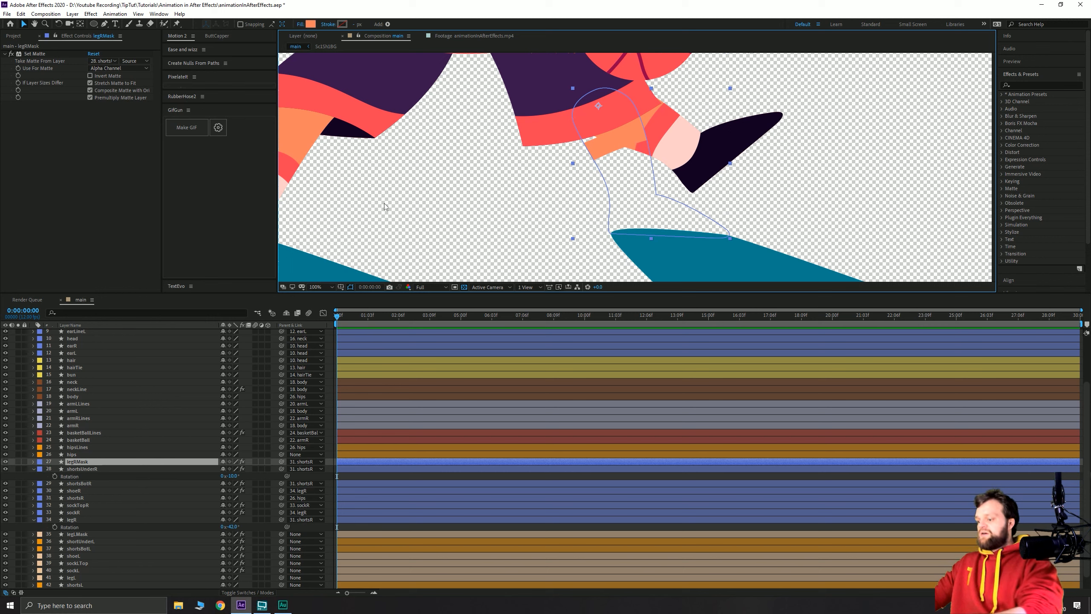
pyautogui.hotkey('ctrl', 'z')
# Parent legRMask to legR, check that the mask follows by rotating legR, and undo the rotation.
pyautogui.click(81, 462)
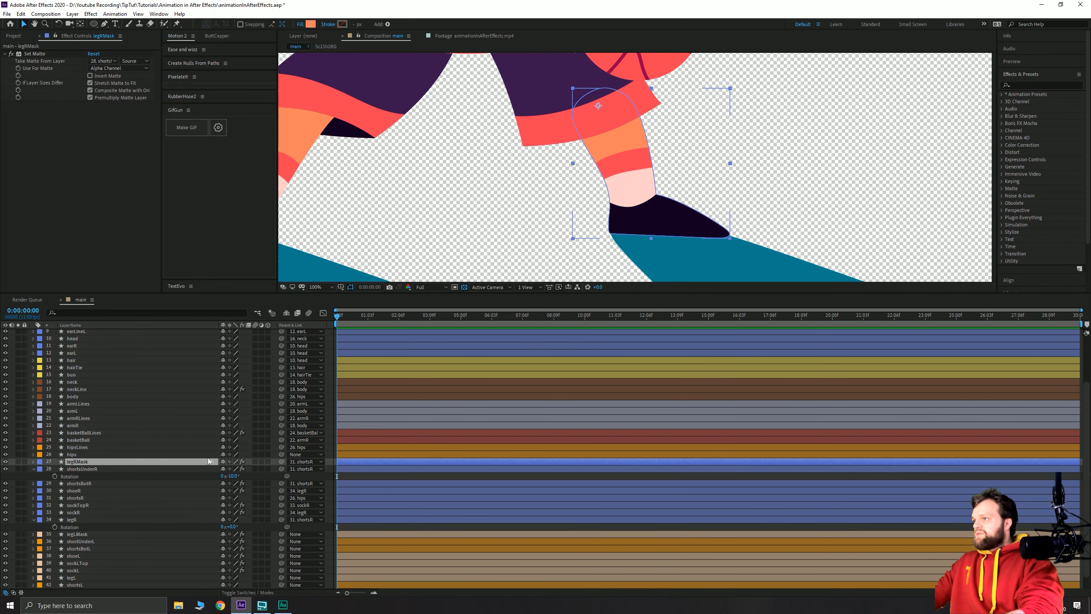
pyautogui.moveTo(281, 462); pyautogui.dragTo(73, 521)
pyautogui.click(73, 520)
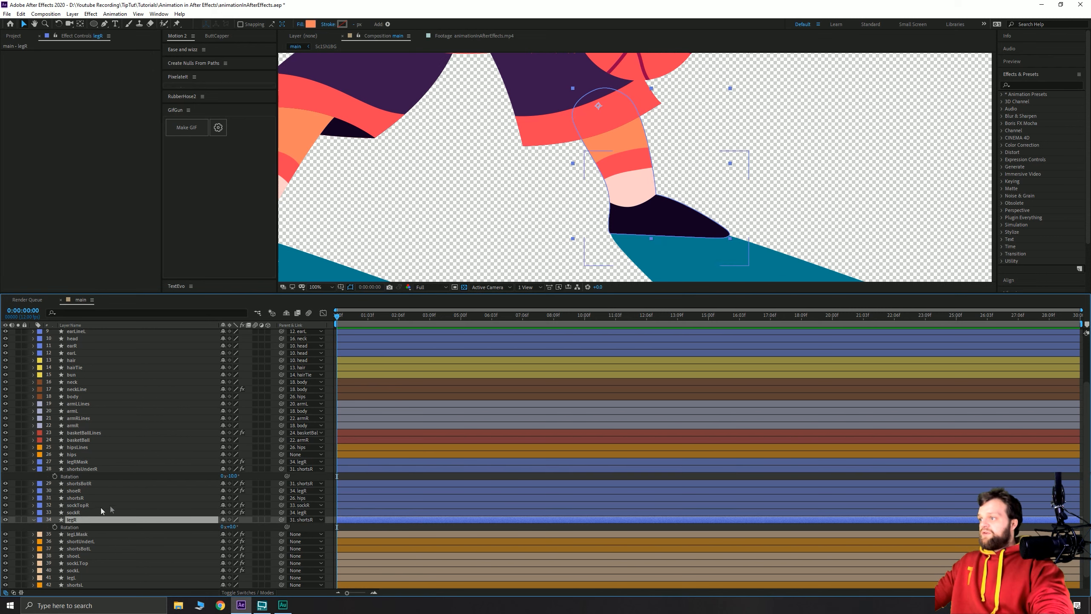
pyautogui.moveTo(227, 530); pyautogui.dragTo(208, 507)
pyautogui.hotkey('ctrl', 'z')
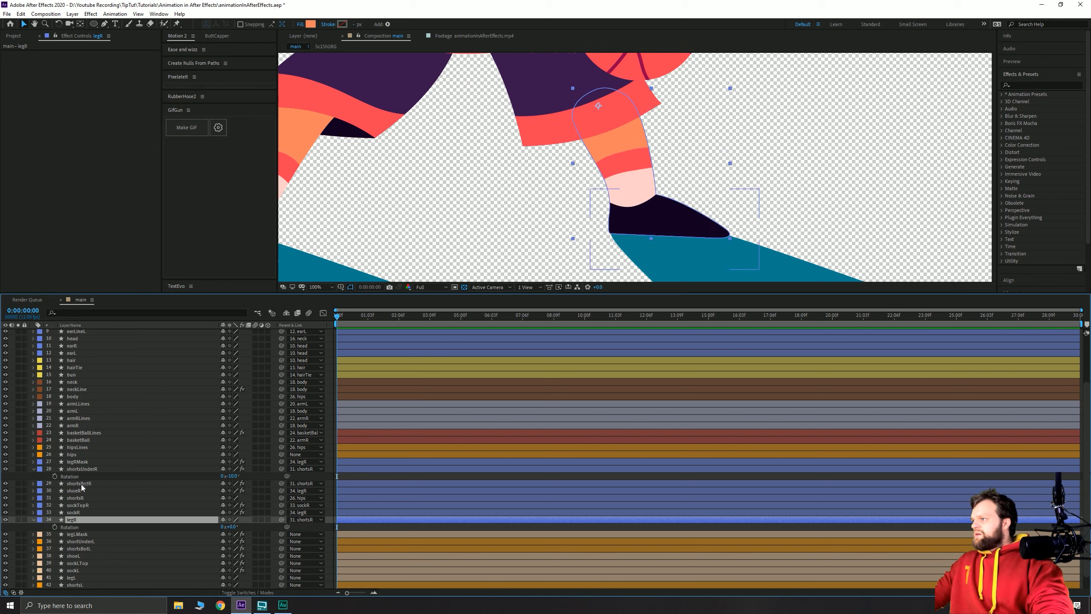
# Parent shortsUnderR to legR, check that it follows by rotating legR, and undo the rotation.
pyautogui.click(81, 469)
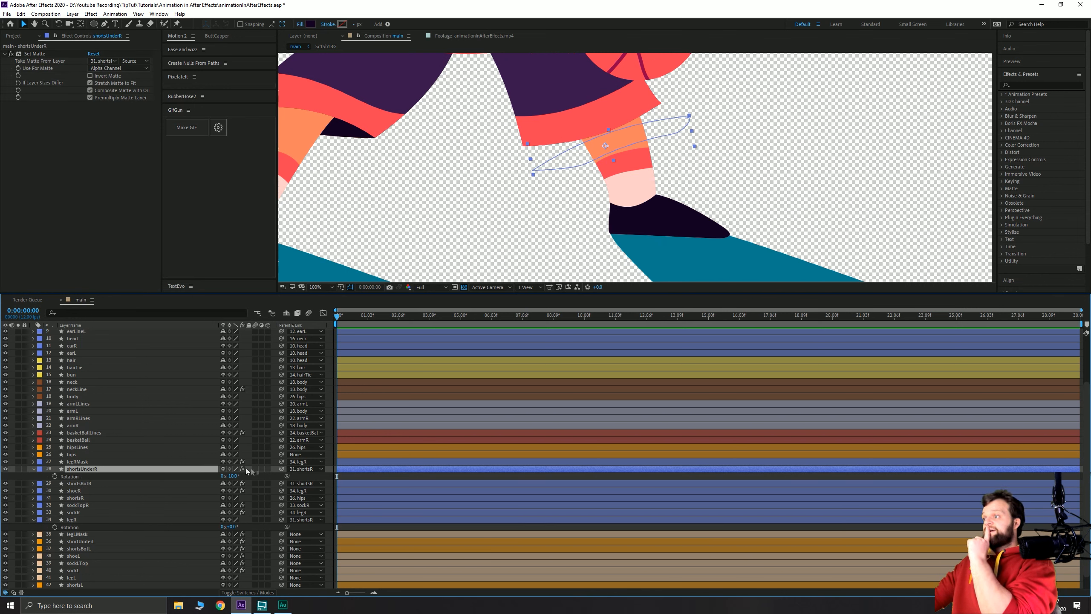
pyautogui.moveTo(281, 468); pyautogui.dragTo(77, 520)
pyautogui.moveTo(232, 526); pyautogui.dragTo(234, 520)
pyautogui.hotkey('ctrl', 'z')
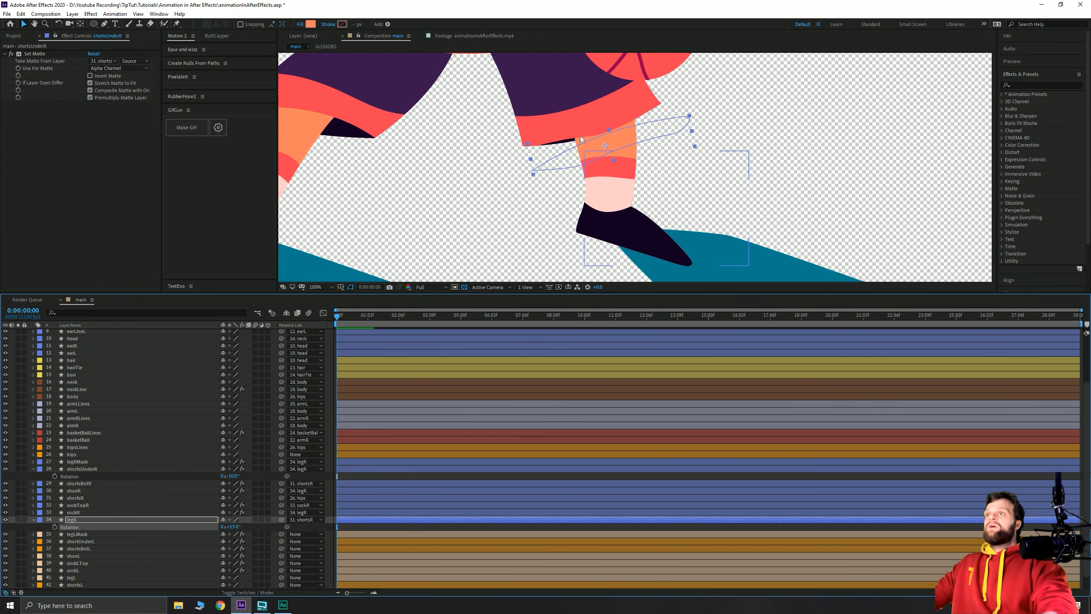
# Collapse the open rotation properties of the layers from shortsUnderR through legR.
pyautogui.scroll(-1, 556, 161)
pyautogui.press('space')
pyautogui.moveTo(556, 159); pyautogui.dragTo(562, 156)
pyautogui.scroll(-2, 562, 156)
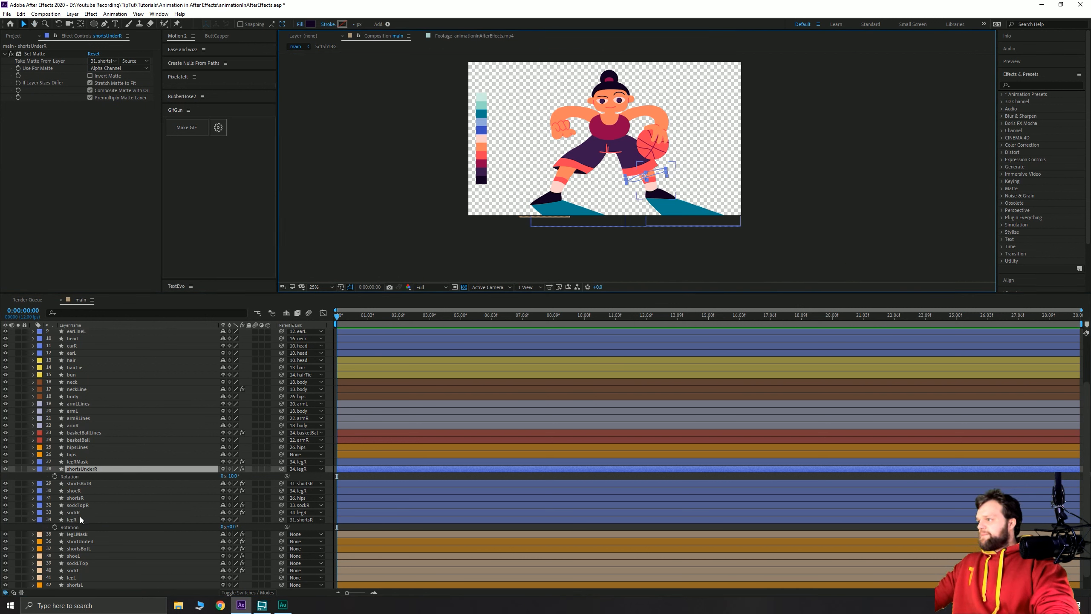
pyautogui.keyDown('shift'); pyautogui.click(80, 519); pyautogui.keyUp('shift')
pyautogui.press('r')
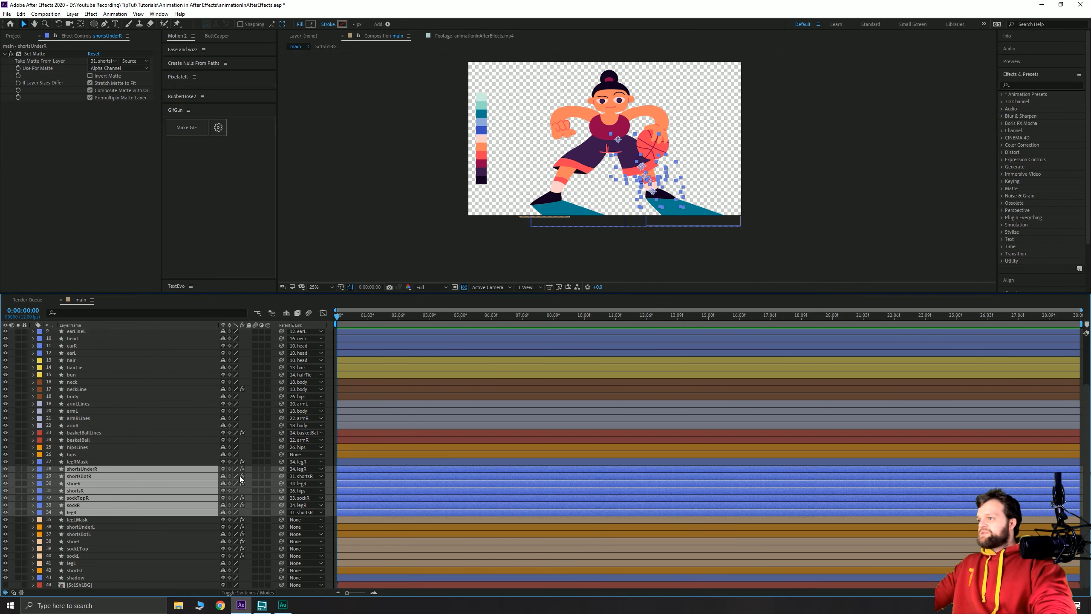
# Parent legLMask to legL, matching the parenting of legRMask on the ball-side leg.
pyautogui.click(81, 520)
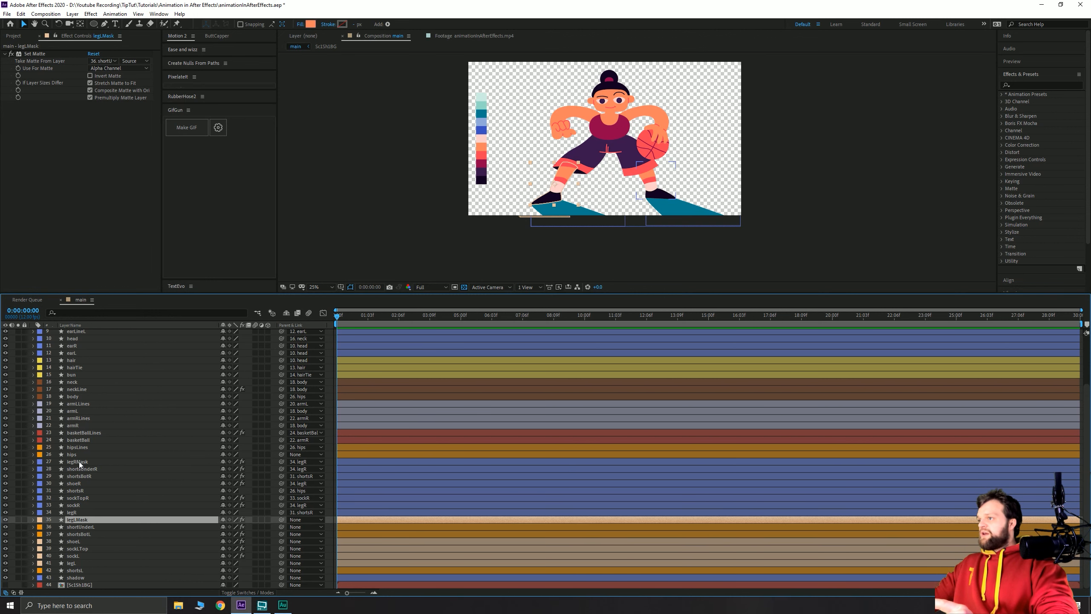
pyautogui.click(79, 462)
pyautogui.click(81, 520)
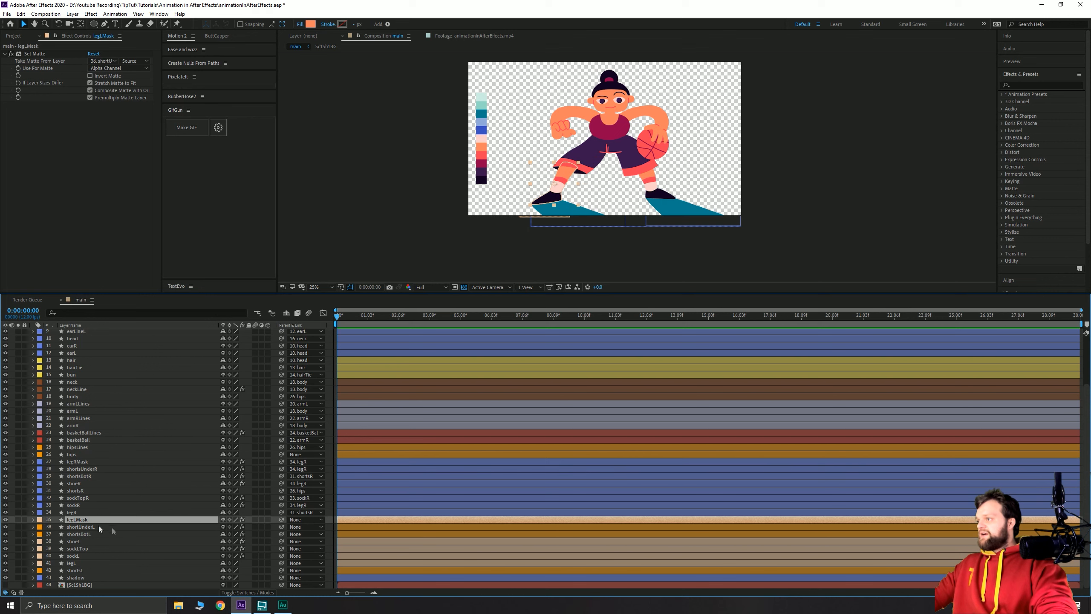
pyautogui.moveTo(281, 520); pyautogui.dragTo(74, 564)
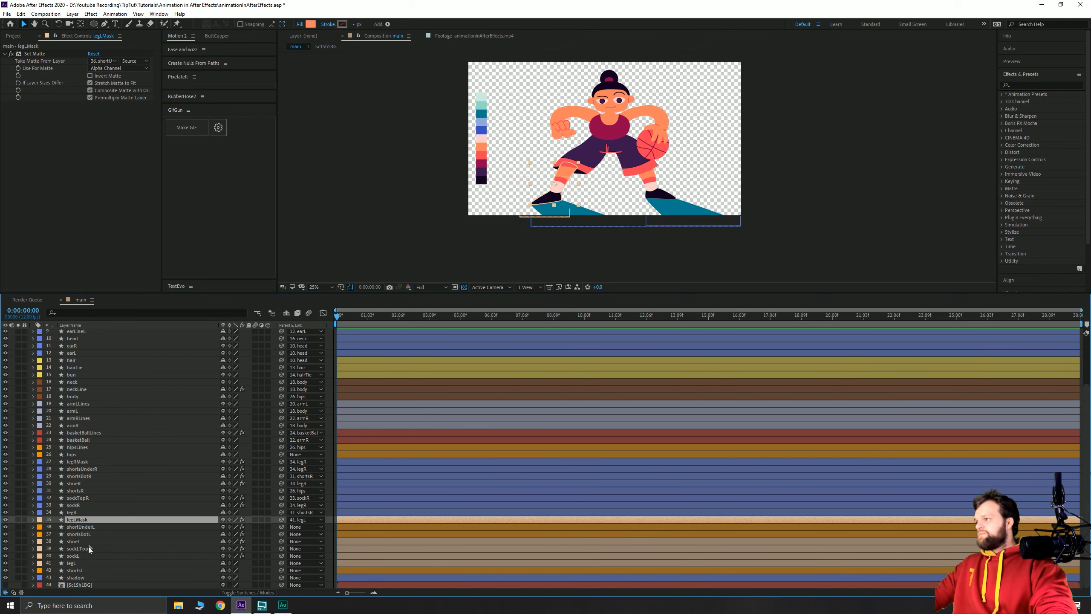
# Parent shortUnderL to legL, following the parenting of shortsUnderR.
pyautogui.click(82, 528)
pyautogui.keyDown('ctrl'); pyautogui.click(83, 534); pyautogui.keyUp('ctrl')
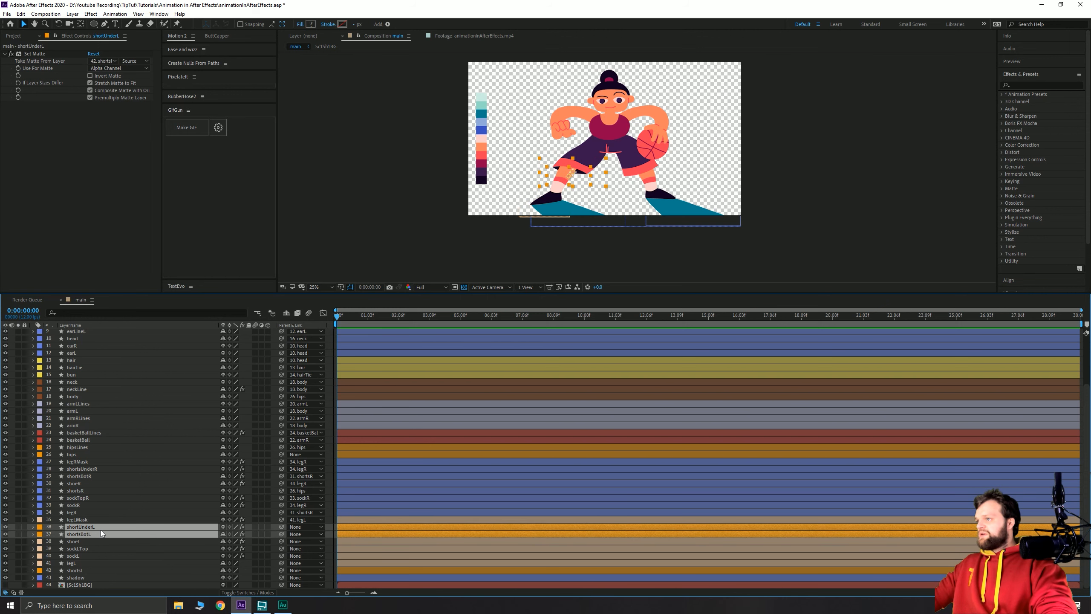
pyautogui.click(88, 469)
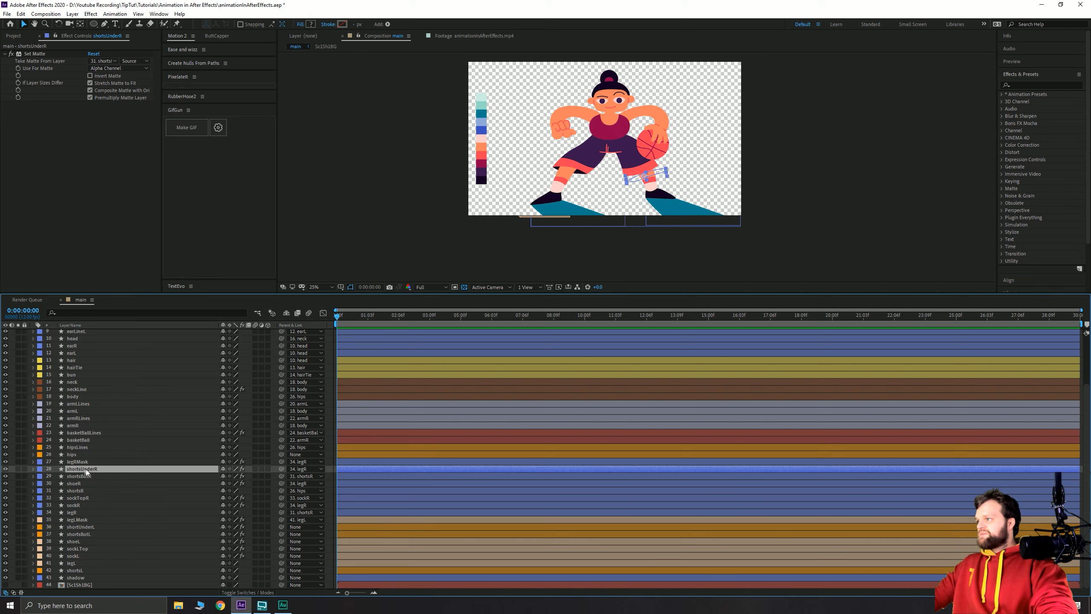
pyautogui.click(94, 527)
pyautogui.moveTo(281, 527); pyautogui.dragTo(75, 563)
# Parent shortsBotL to shortsL, following the parenting of shortsBotR.
pyautogui.click(77, 534)
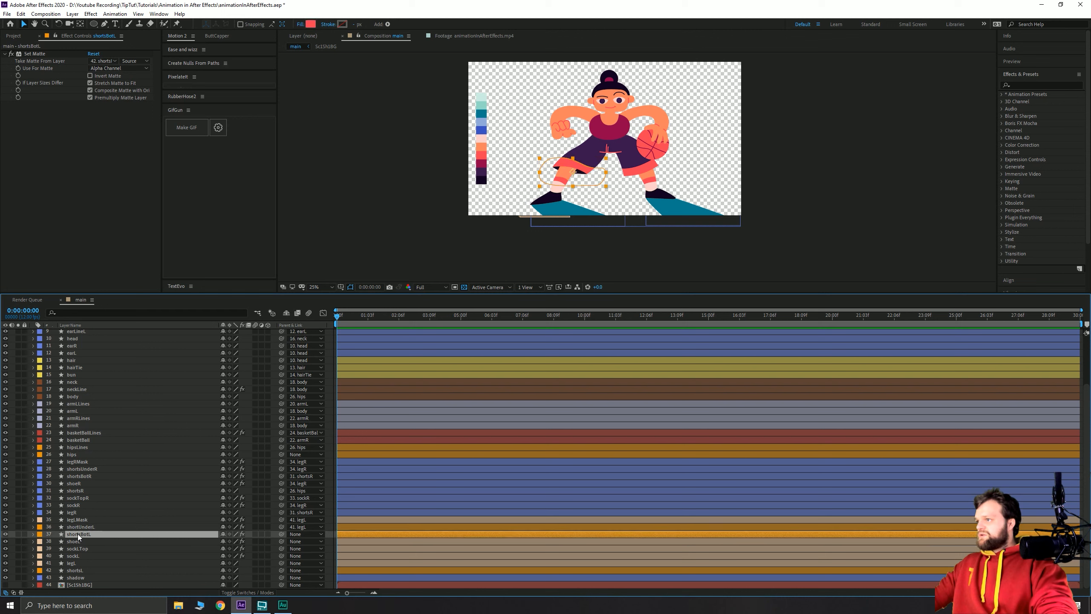
pyautogui.click(100, 477)
pyautogui.click(77, 533)
pyautogui.moveTo(281, 534); pyautogui.dragTo(97, 571)
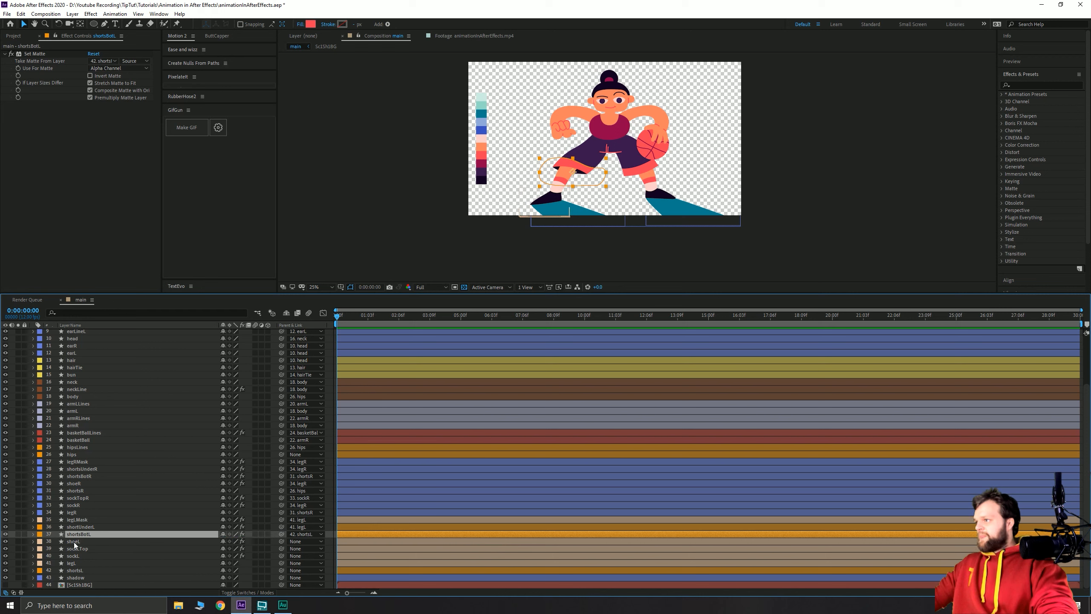
# Check how shoeR, sockTopR and sockR are parented as a reference for the matching layers of the other leg.
pyautogui.click(79, 542)
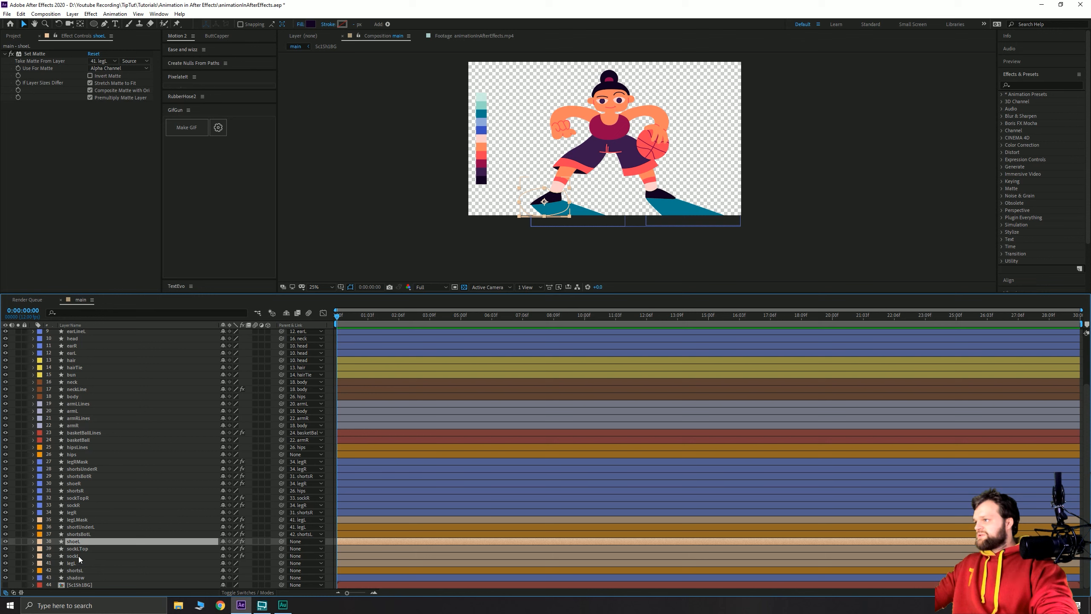
pyautogui.click(75, 484)
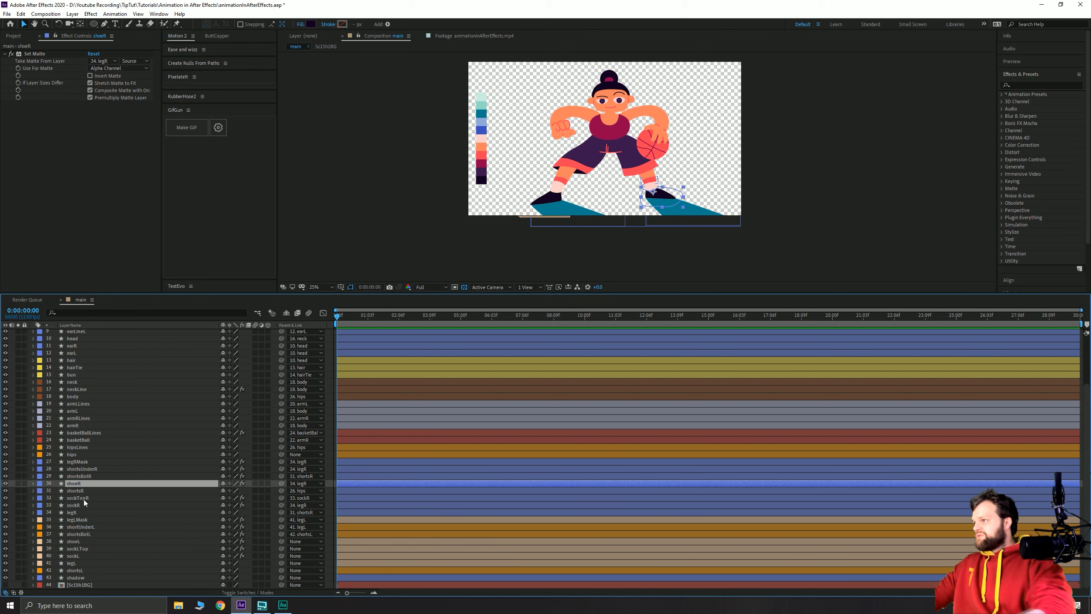
pyautogui.keyDown('ctrl'); pyautogui.click(82, 498); pyautogui.keyUp('ctrl')
pyautogui.keyDown('ctrl'); pyautogui.click(75, 506); pyautogui.keyUp('ctrl')
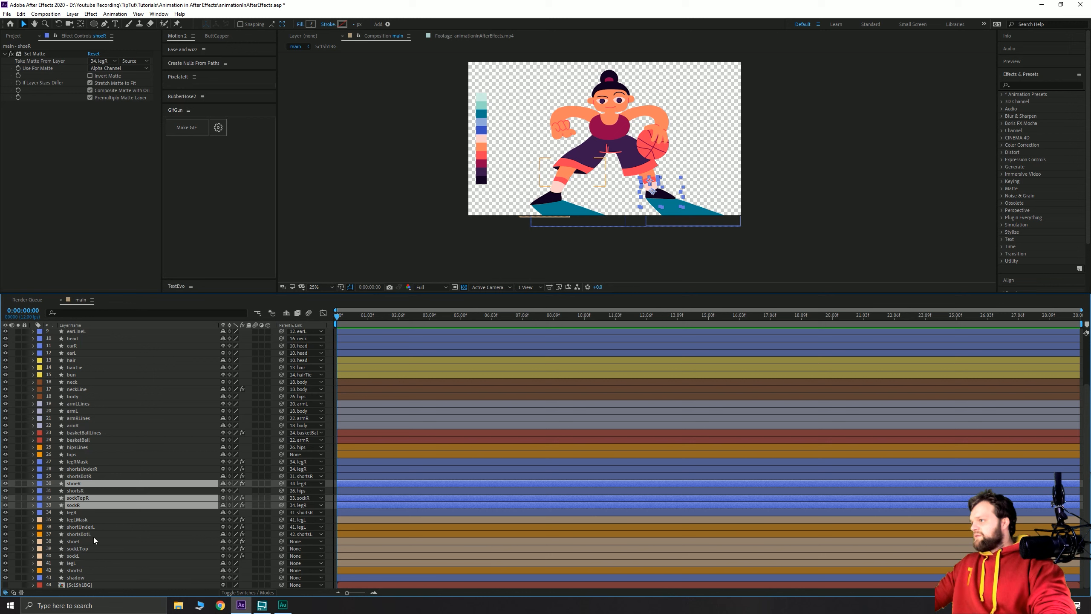
# Try moving shortsR beneath legR in the layer order, and undo the reordering.
pyautogui.click(75, 570)
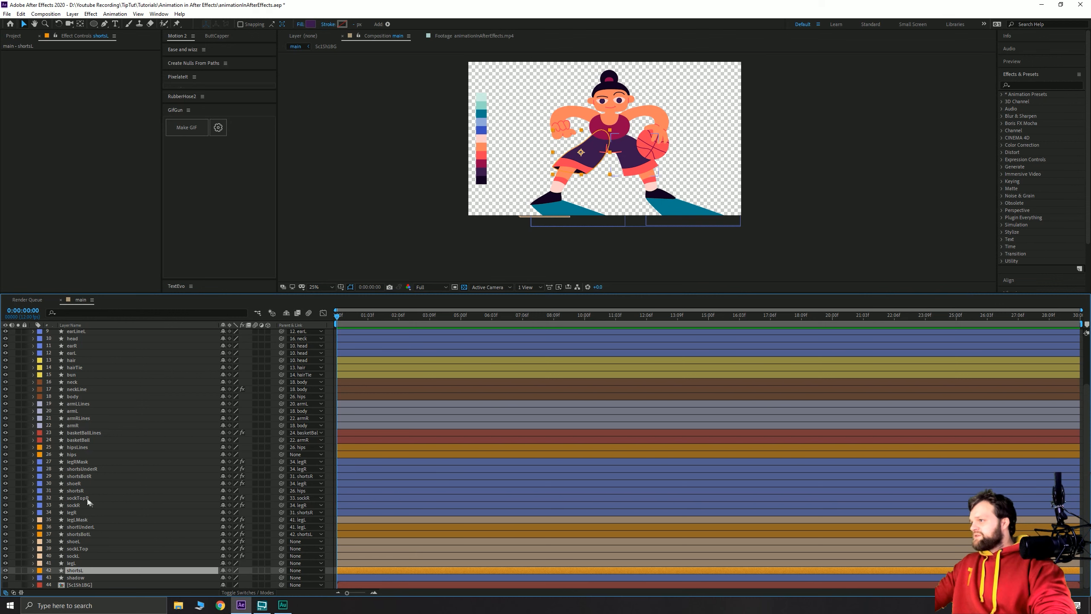
pyautogui.click(76, 491)
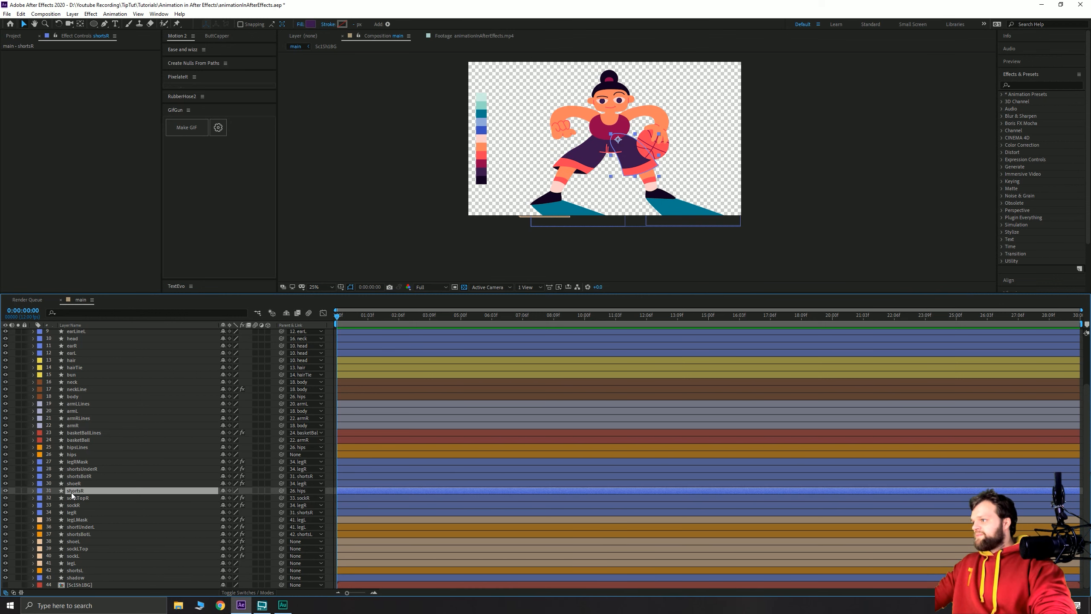
pyautogui.moveTo(72, 494); pyautogui.dragTo(75, 518)
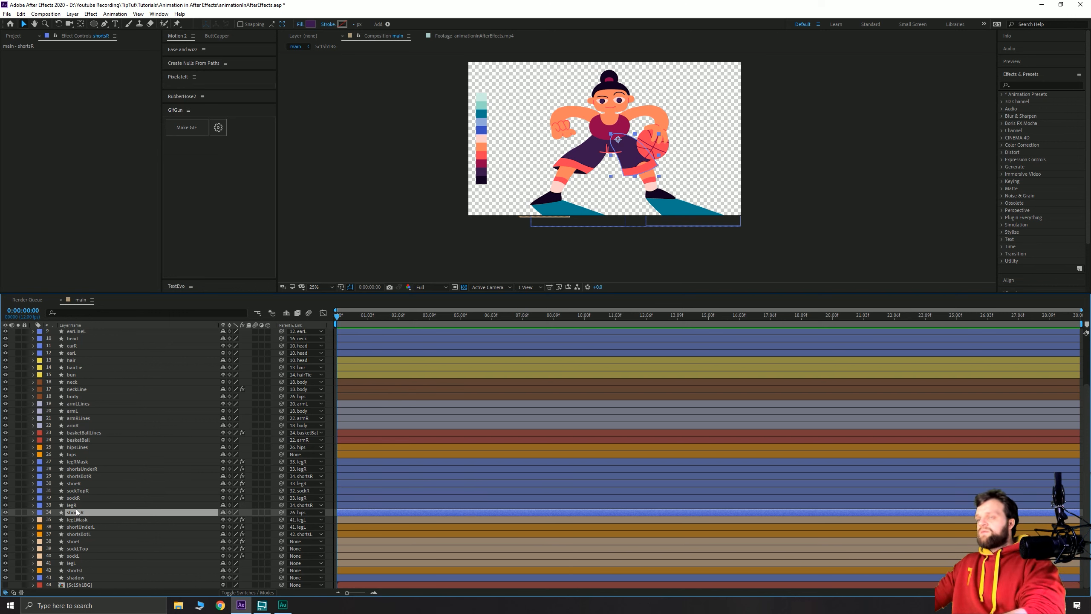
pyautogui.hotkey('ctrl', 'z')
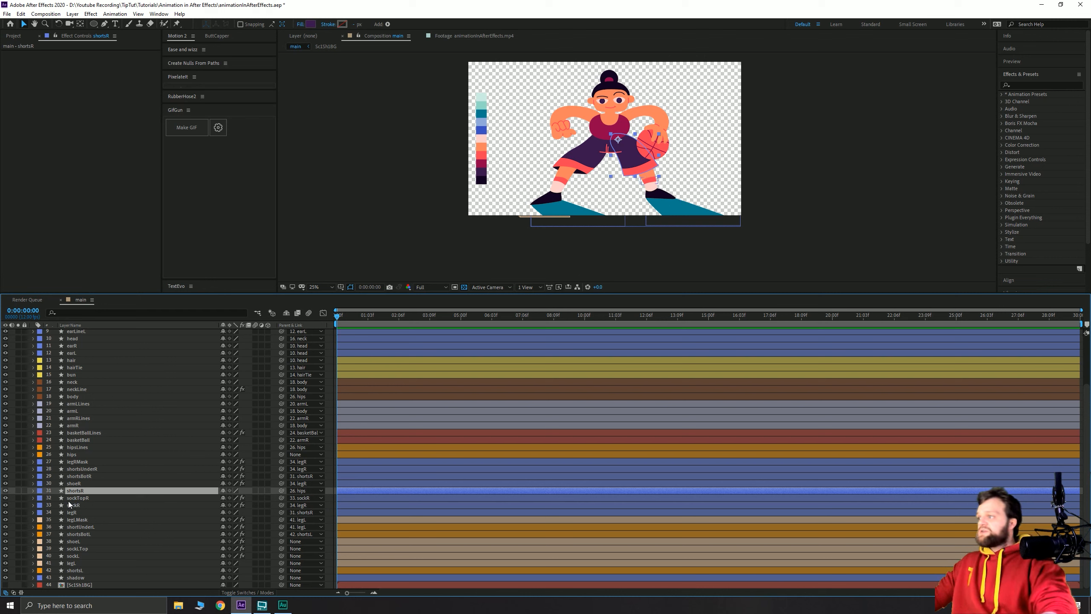
# Parent shoeL to legL, sockLTop to sockL, and sockL to legL.
pyautogui.click(80, 541)
pyautogui.moveTo(281, 542); pyautogui.dragTo(142, 563)
pyautogui.click(148, 550)
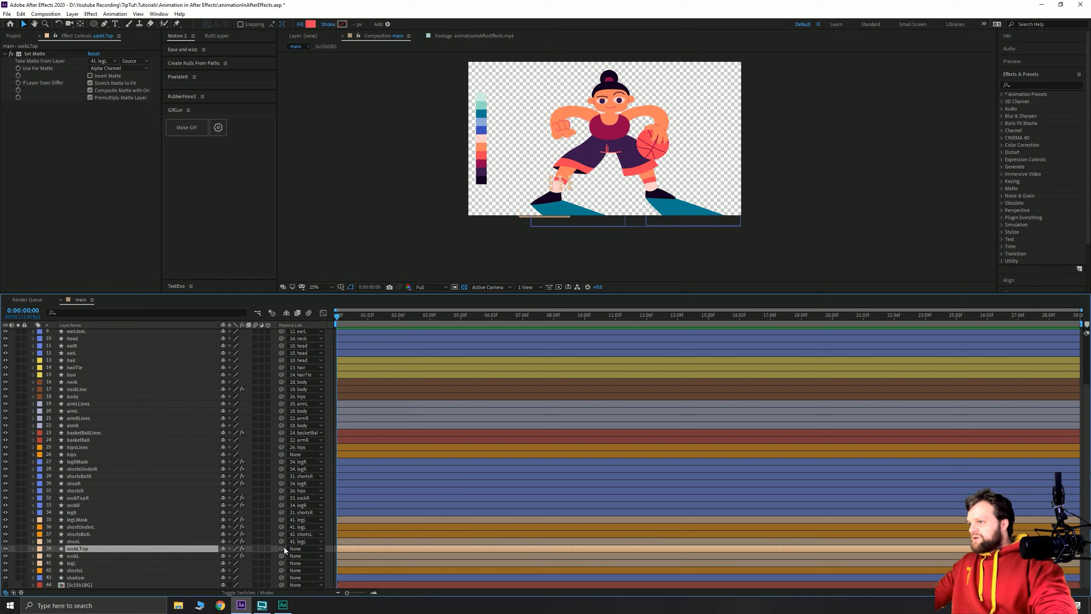
pyautogui.moveTo(281, 548); pyautogui.dragTo(84, 556)
pyautogui.click(84, 556)
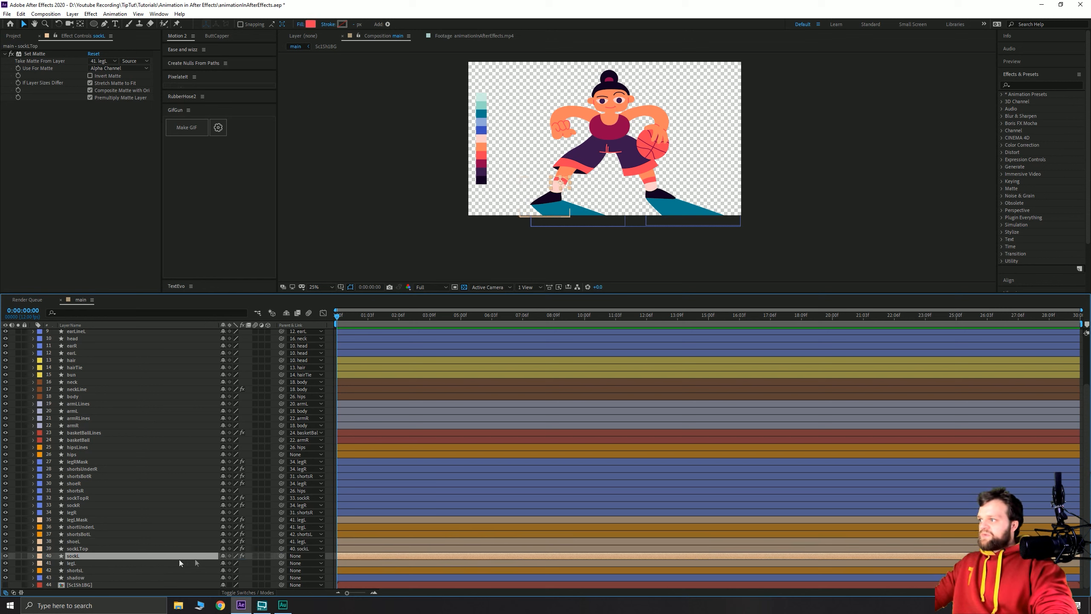
pyautogui.moveTo(281, 556); pyautogui.dragTo(84, 565)
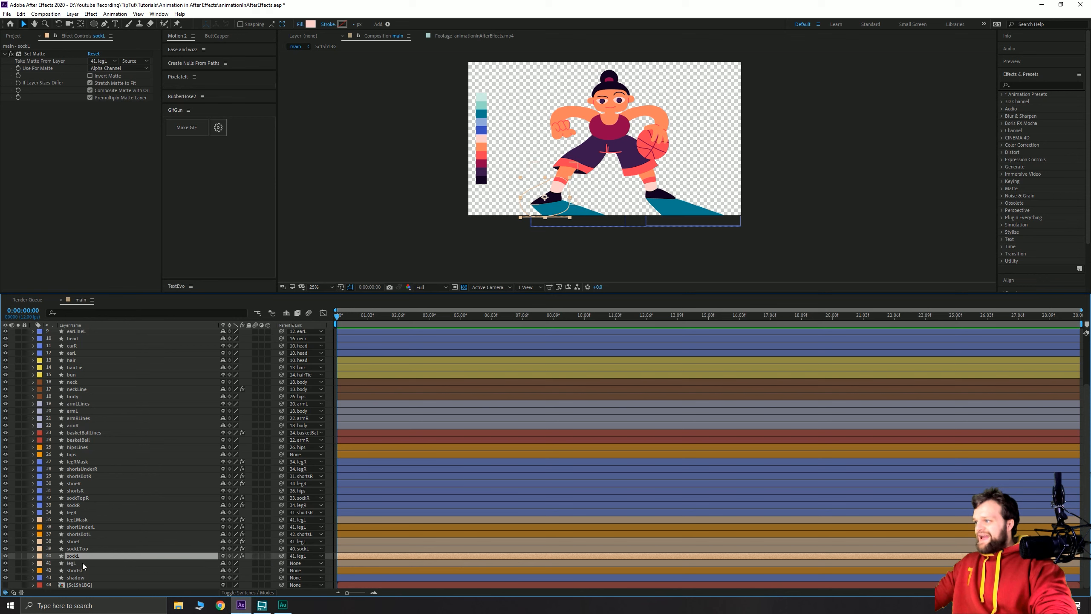
# Move legL's anchor point to the knee, just beneath the shorts hem.
pyautogui.click(72, 564)
pyautogui.scroll(2, 533, 190)
pyautogui.press('space')
pyautogui.moveTo(515, 189); pyautogui.dragTo(547, 145)
pyautogui.click(80, 24)
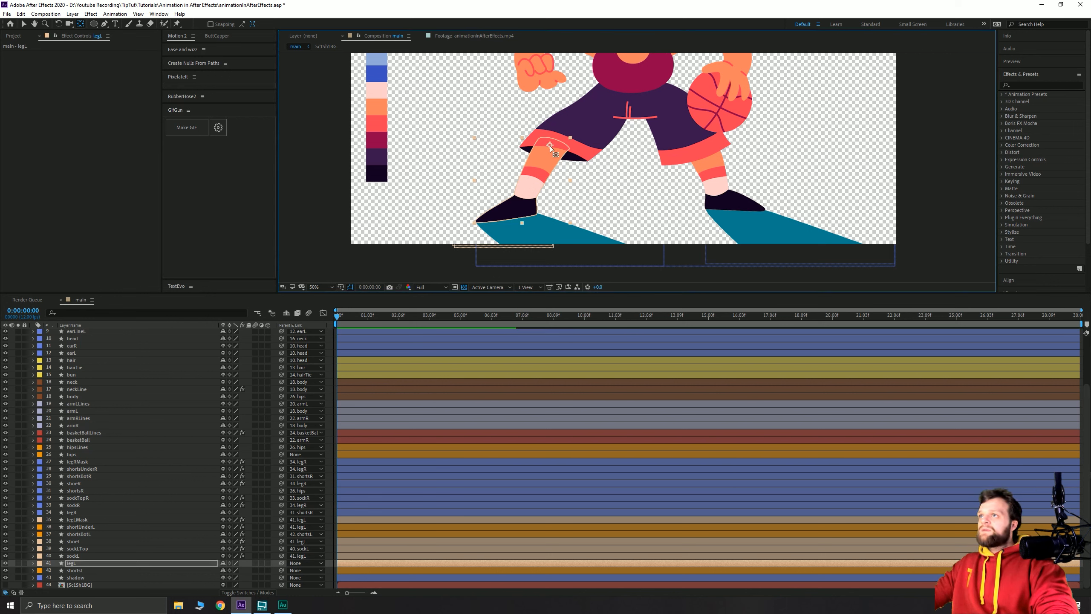
# Move the anchor points of sockL and shoeL to the ankle where the sock meets the shoe.
pyautogui.click(85, 556)
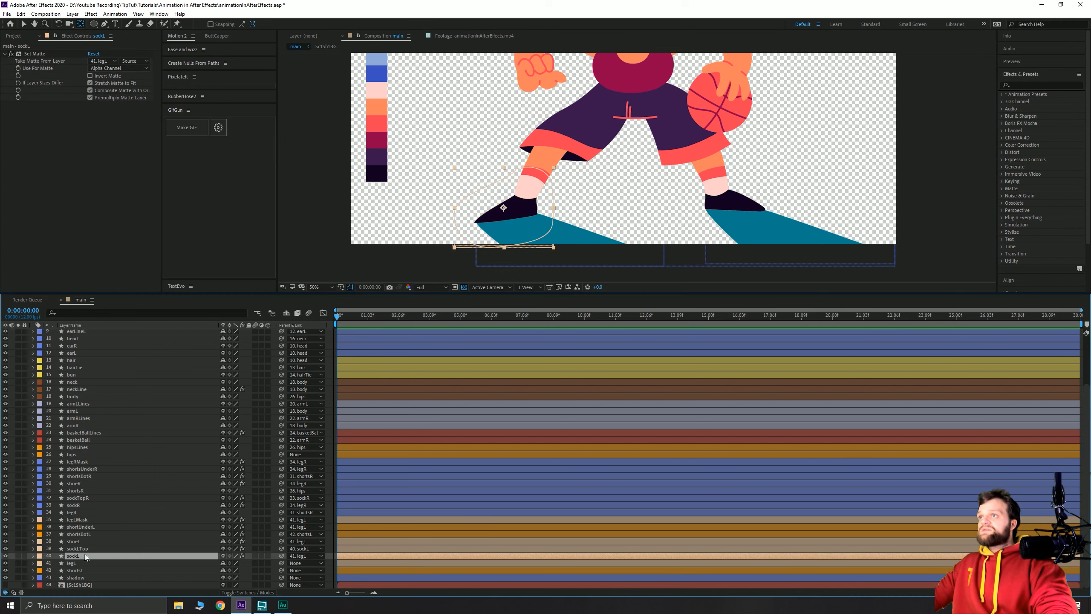
pyautogui.moveTo(503, 208); pyautogui.dragTo(527, 200)
pyautogui.click(81, 549)
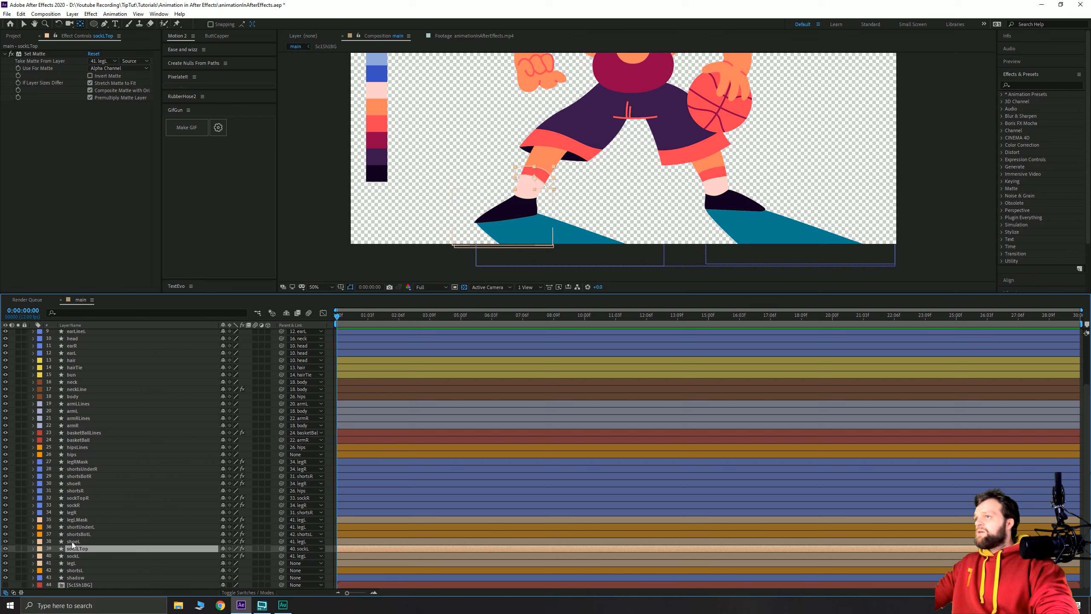
pyautogui.click(74, 542)
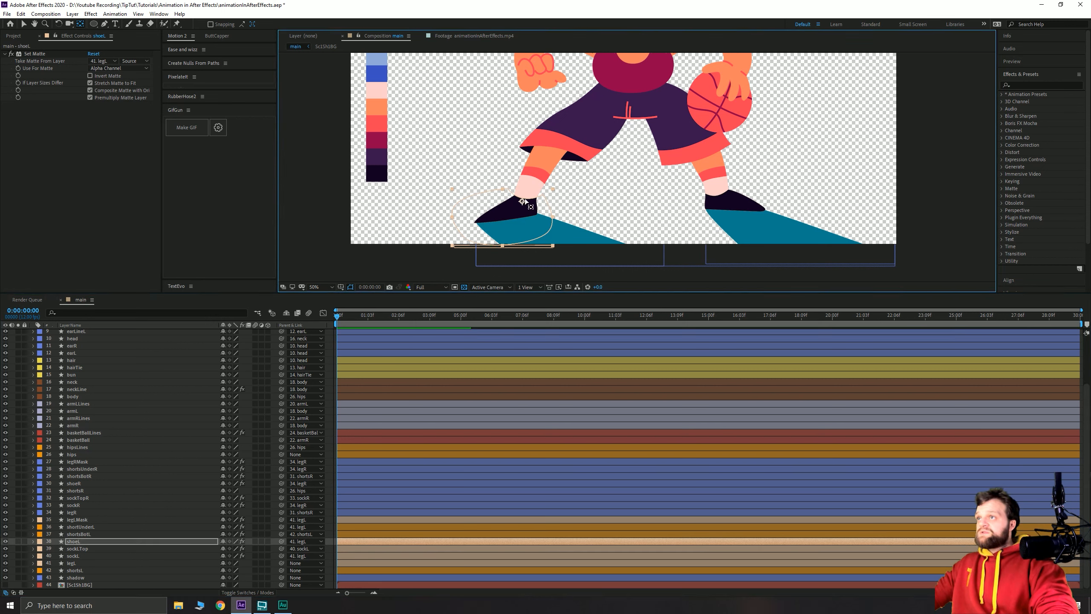
# Parent legL to shortsL and shortsL to hips.
pyautogui.click(74, 564)
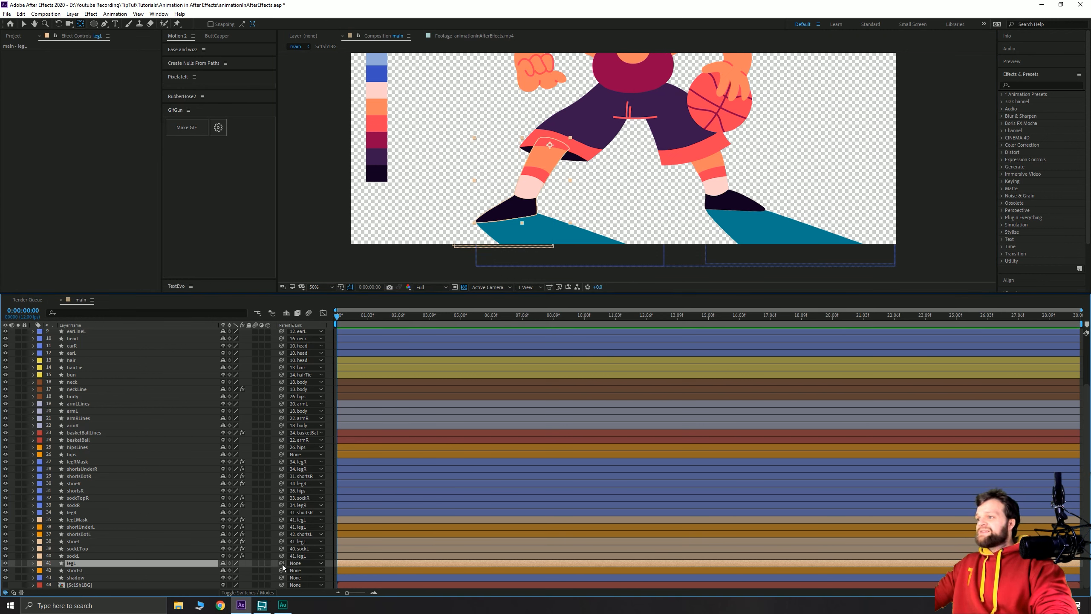
pyautogui.moveTo(282, 563); pyautogui.dragTo(85, 573)
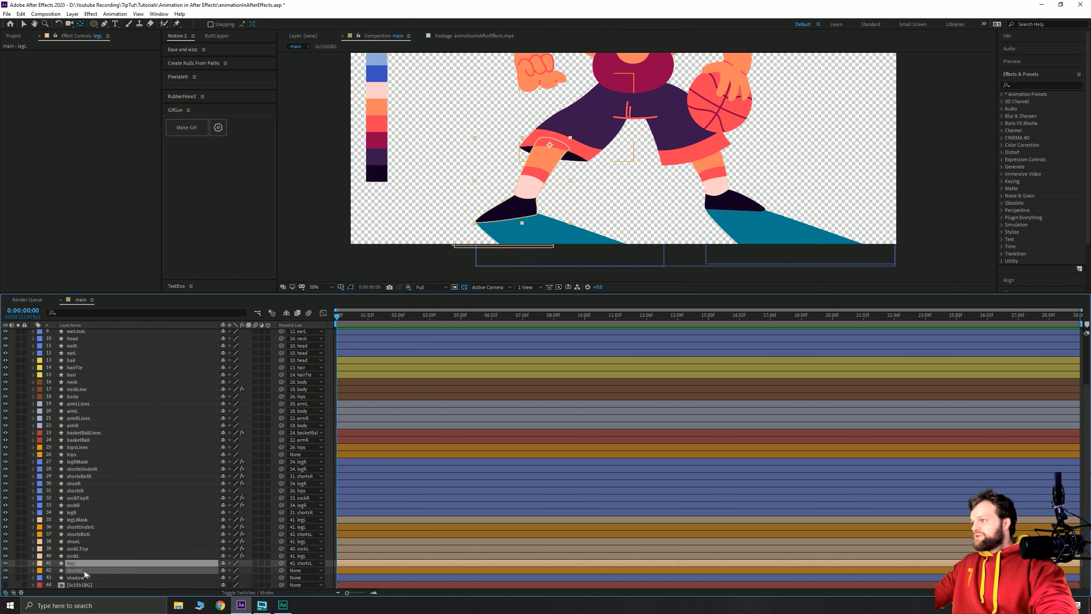
pyautogui.click(86, 571)
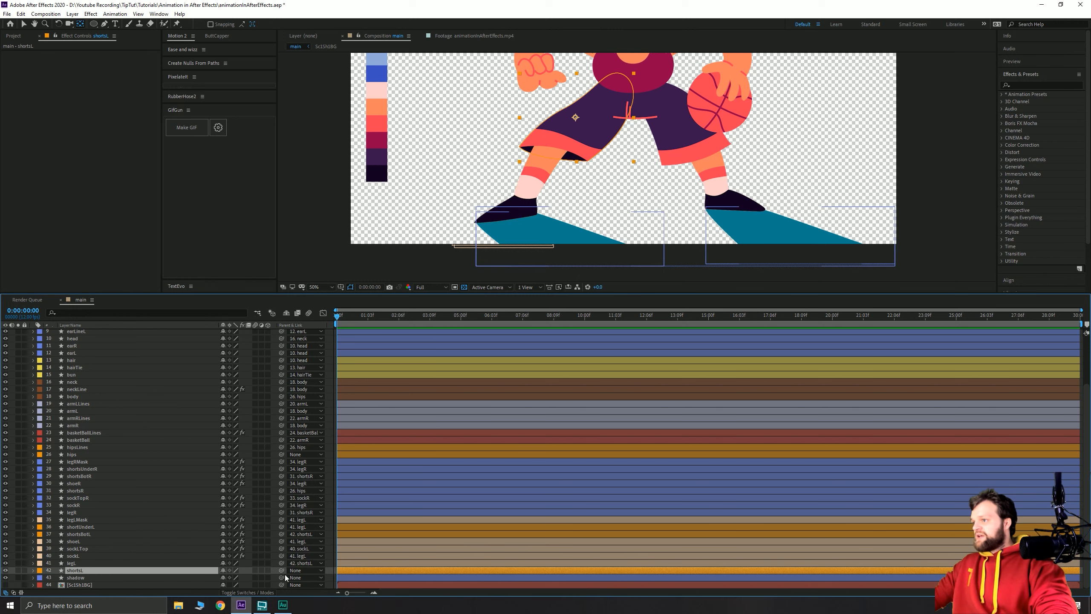
pyautogui.click(84, 565)
pyautogui.click(92, 571)
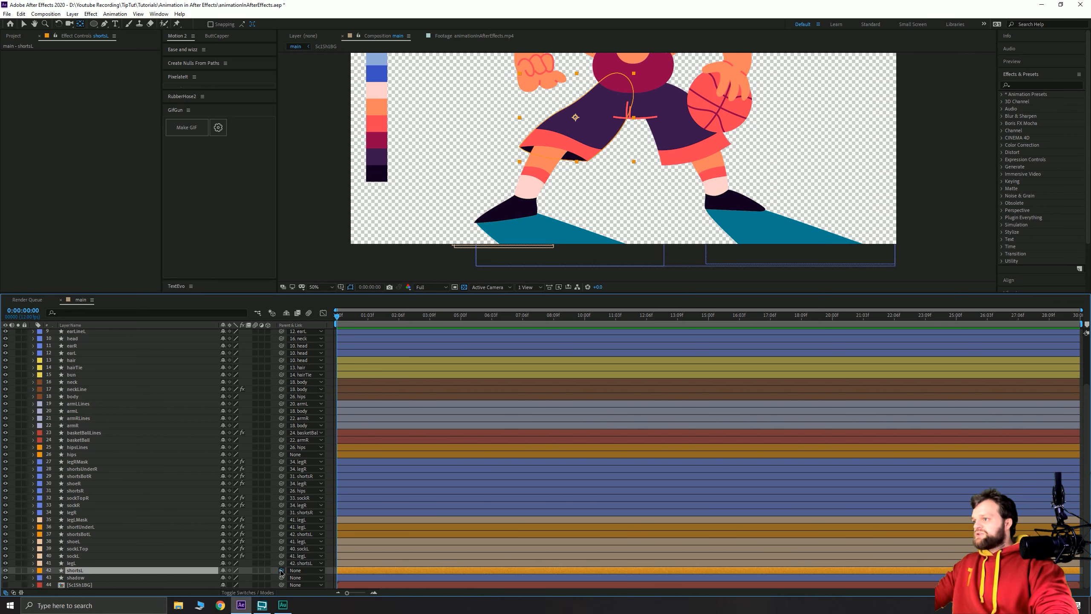
pyautogui.moveTo(281, 571); pyautogui.dragTo(76, 455)
# Move shortsL's anchor point up to the hip joint just beneath the top's lower edge.
pyautogui.moveTo(551, 134); pyautogui.dragTo(546, 170)
pyautogui.scroll(1, 522, 170)
pyautogui.click(80, 24)
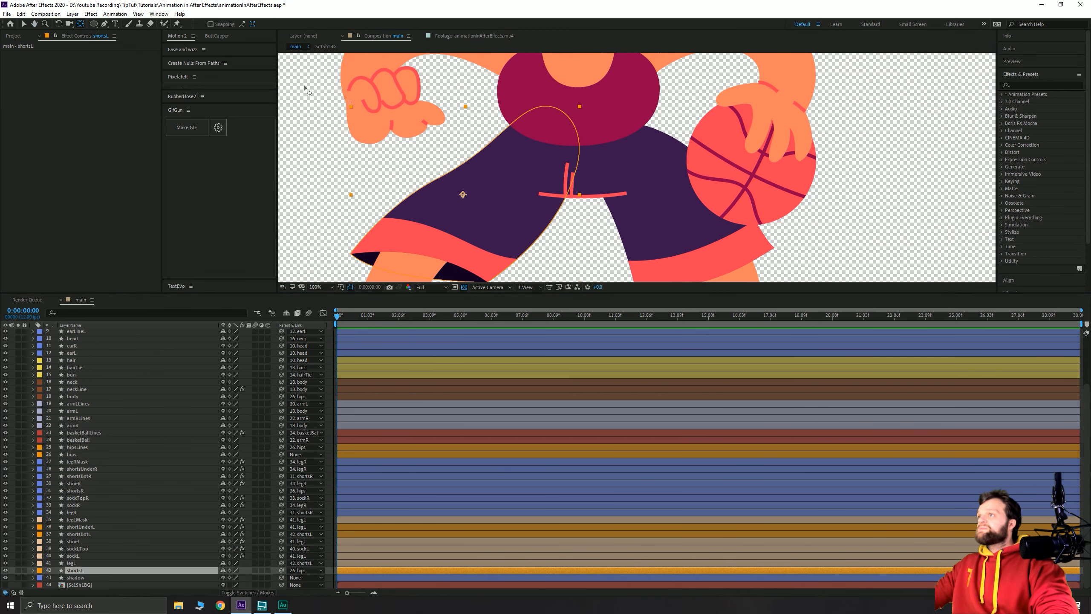
pyautogui.click(463, 195)
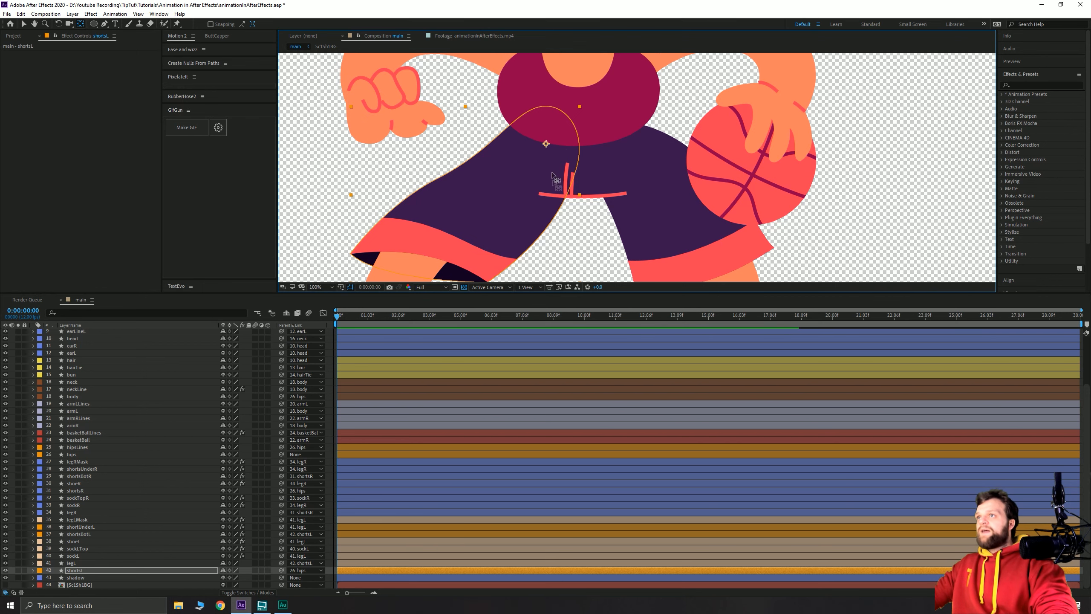
# Test the whole leg's movement by rotating shortsL, and undo the rotation.
pyautogui.press(',')
pyautogui.press('r')
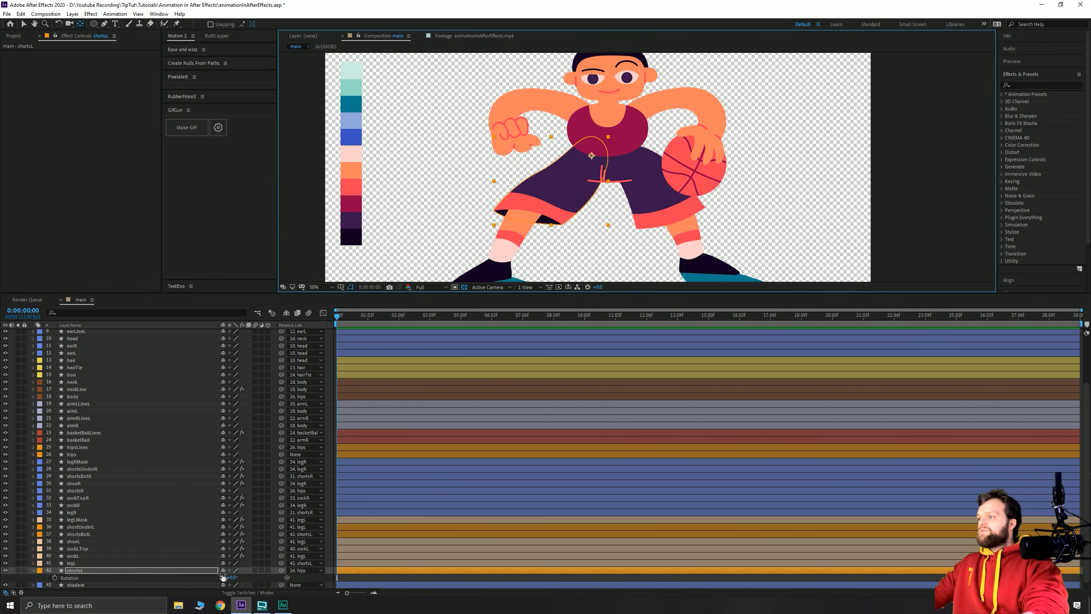
pyautogui.moveTo(281, 573); pyautogui.dragTo(247, 555)
pyautogui.hotkey('ctrl', 'z')
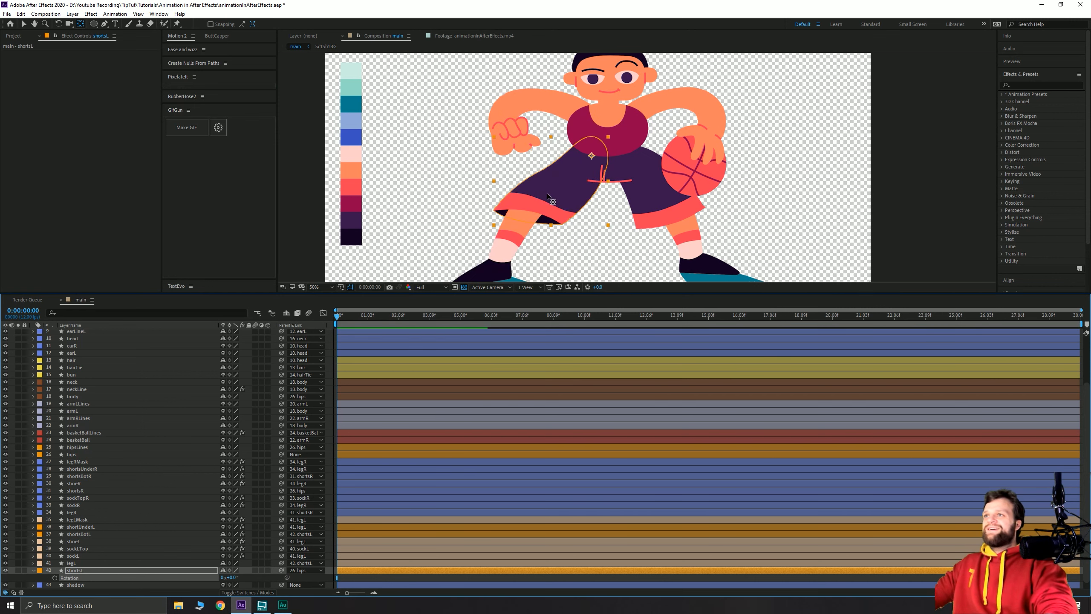
# Test moving the hipsLines layer sideways on the character, and undo the move.
pyautogui.scroll(-2, 548, 197)
pyautogui.moveTo(510, 220); pyautogui.dragTo(515, 213)
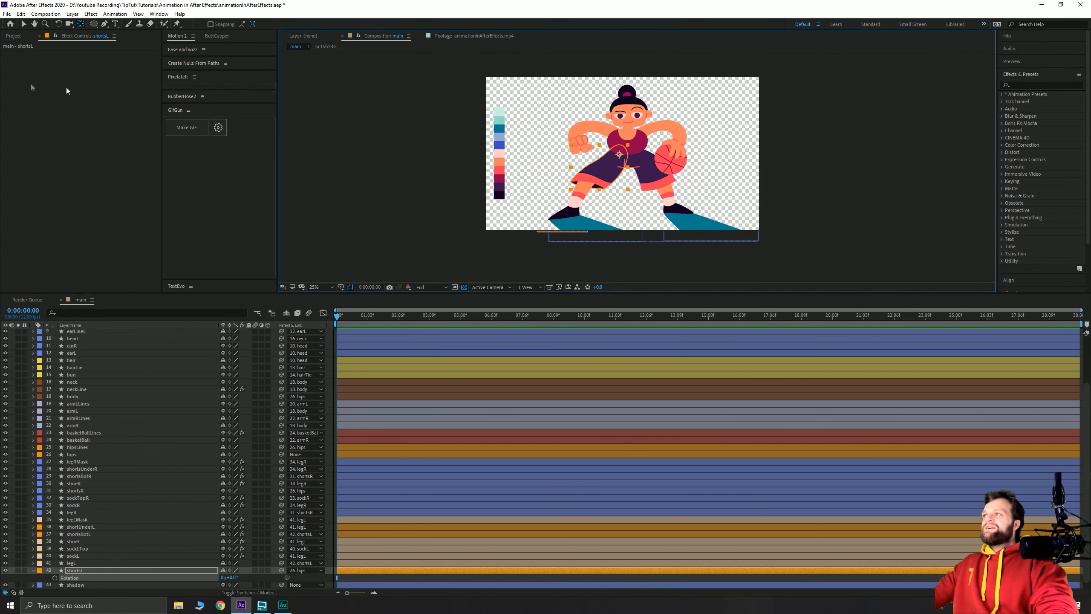
pyautogui.click(24, 24)
pyautogui.click(543, 180)
pyautogui.moveTo(625, 167); pyautogui.dragTo(592, 167)
pyautogui.hotkey('ctrl', 'z')
pyautogui.click(470, 178)
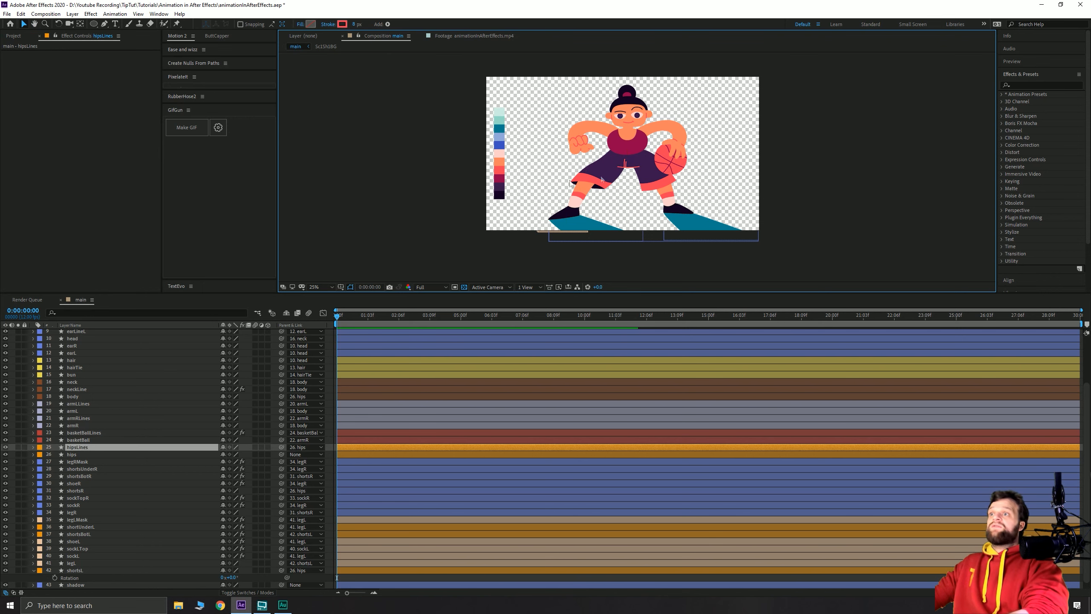
# Make the background layer beneath the shadow layer visible behind the character and clear the layer selection.
pyautogui.moveTo(625, 160); pyautogui.dragTo(644, 157)
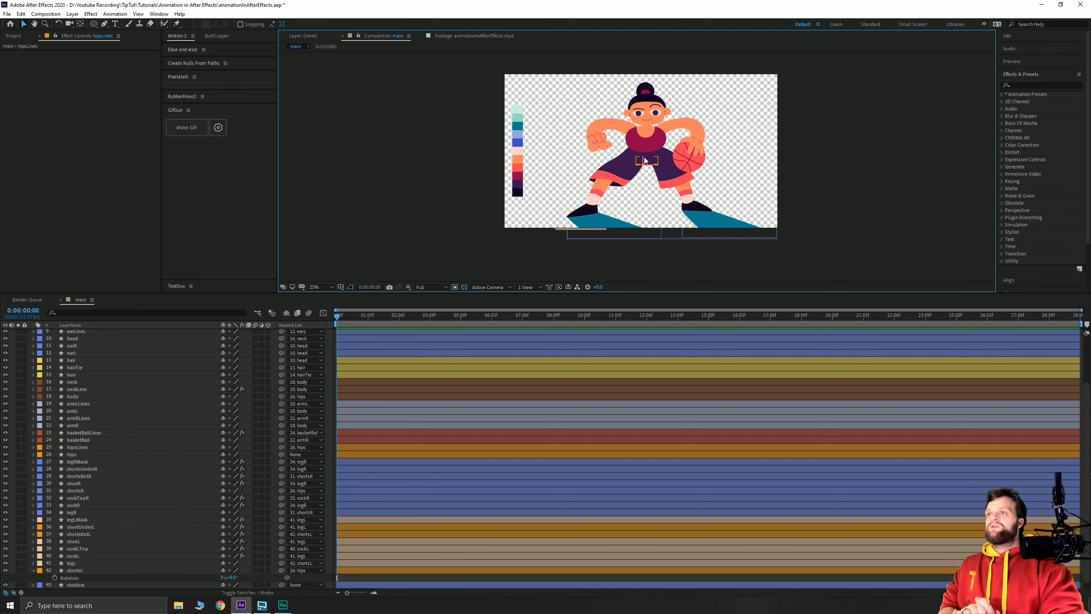
pyautogui.scroll(-1, 197, 453)
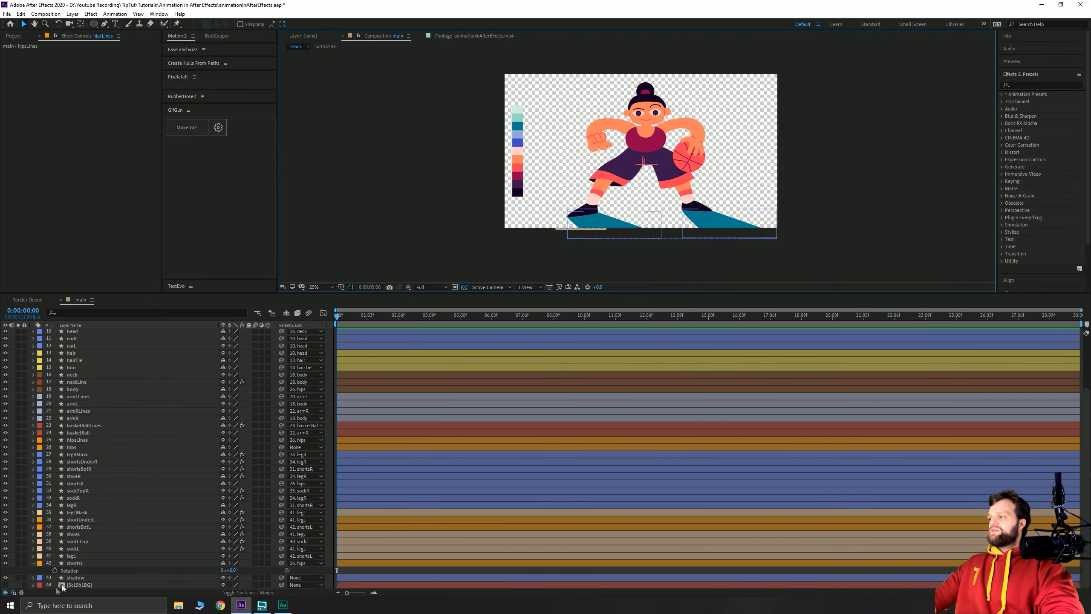
pyautogui.click(5, 584)
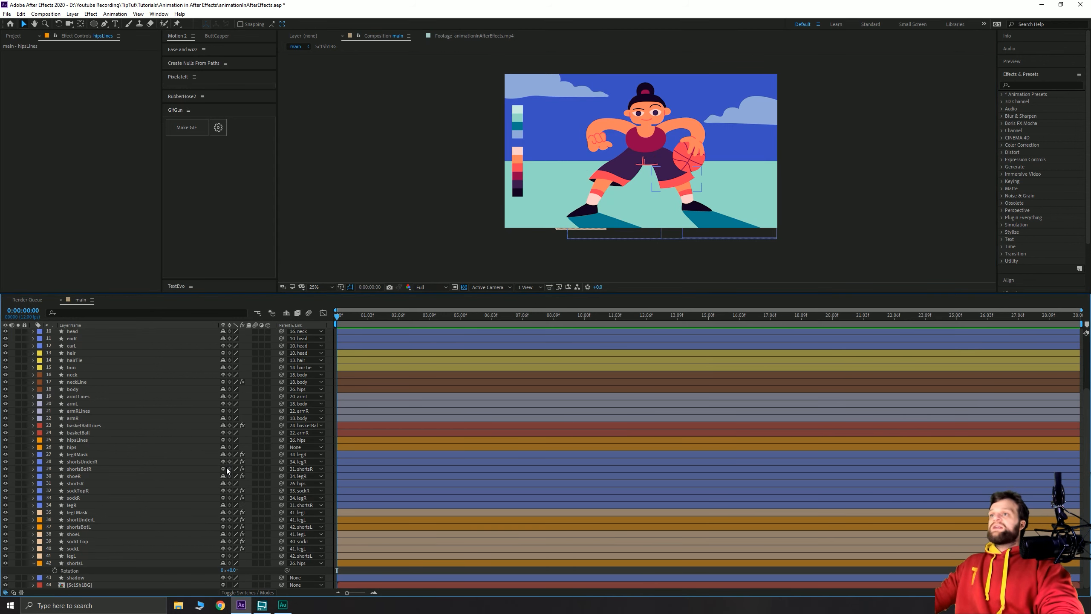
pyautogui.click(431, 181)
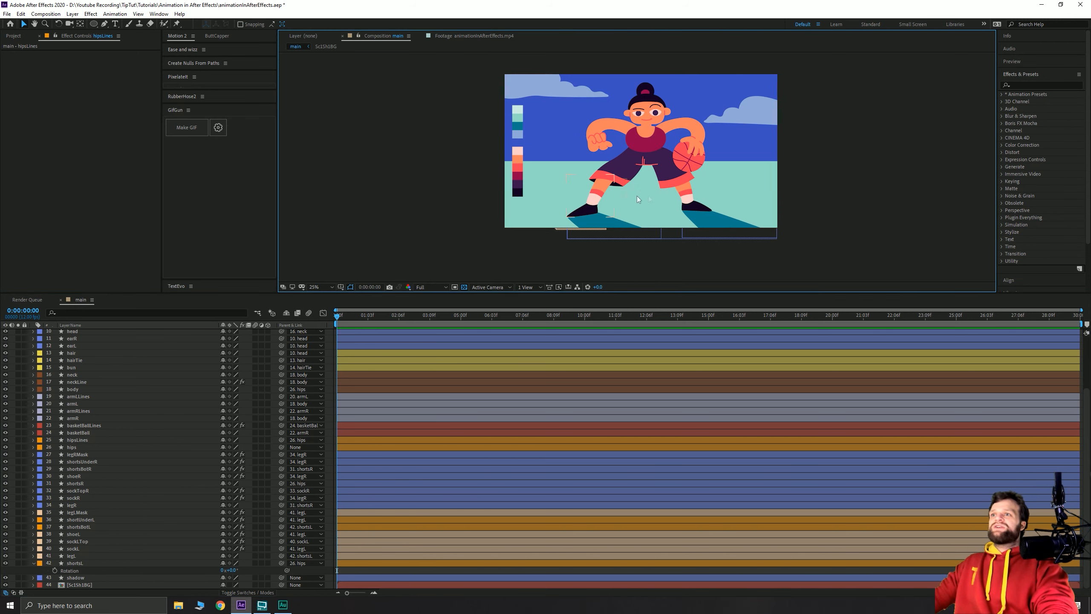
pyautogui.press('space')
pyautogui.moveTo(610, 141); pyautogui.dragTo(598, 158)
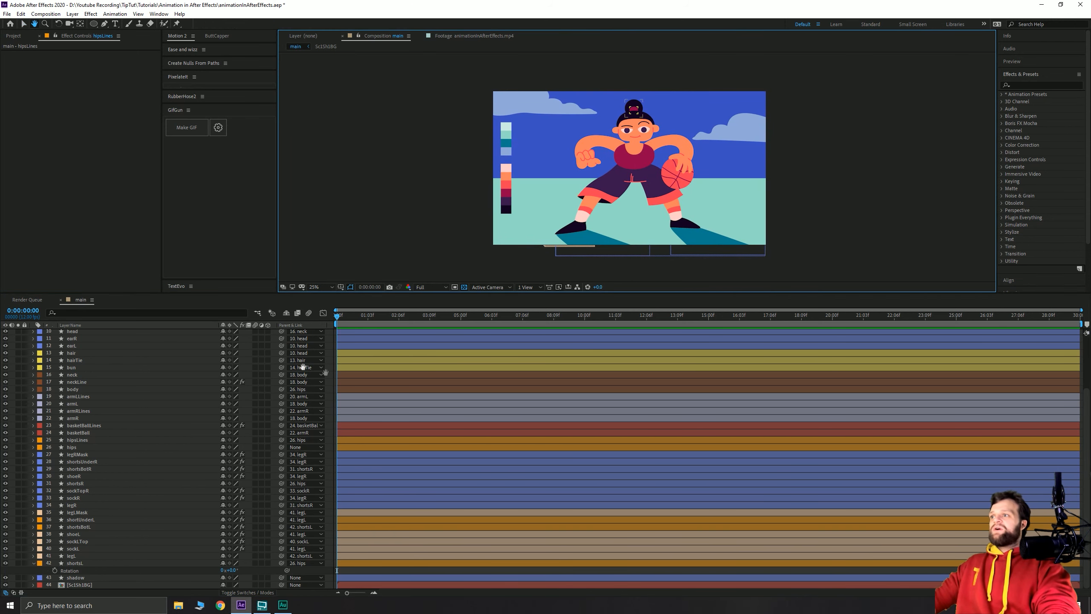
# Review the animationInAfterEffects.mp4 reference by scrubbing through it from the first frame, and return to the main composition at frame 0.
pyautogui.scroll(3, 414, 377)
pyautogui.scroll(3, 414, 376)
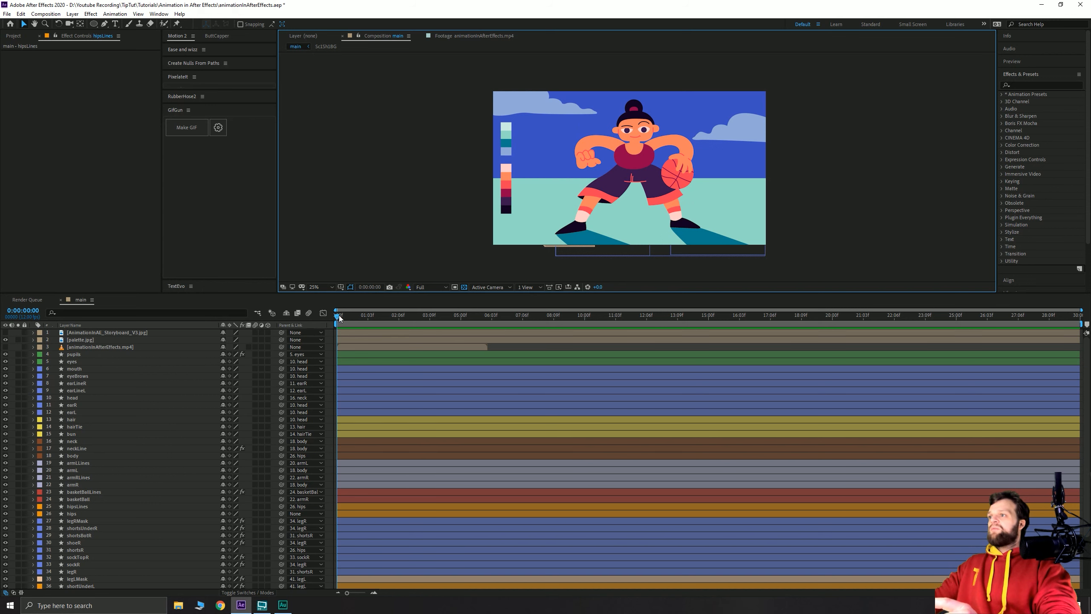
pyautogui.click(252, 345)
pyautogui.doubleClick(350, 345)
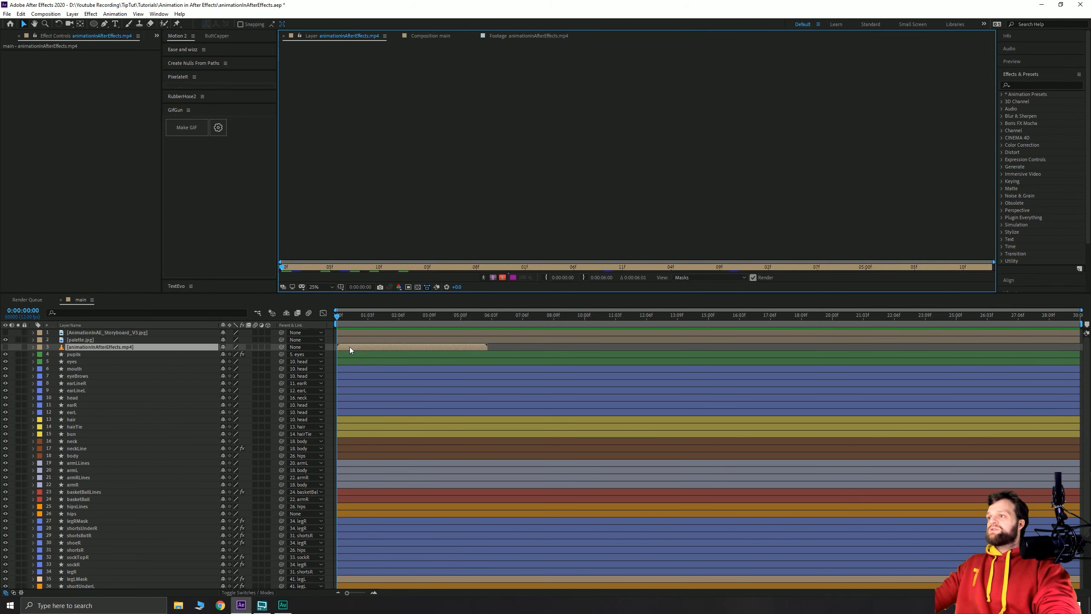
pyautogui.moveTo(286, 270)
pyautogui.mouseDown()
pyautogui.moveTo(446, 288)
pyautogui.moveTo(662, 282)
pyautogui.moveTo(674, 267)
pyautogui.moveTo(934, 264)
pyautogui.moveTo(758, 266)
pyautogui.moveTo(688, 285)
pyautogui.moveTo(467, 285)
pyautogui.moveTo(921, 270)
pyautogui.moveTo(846, 269)
pyautogui.mouseUp()
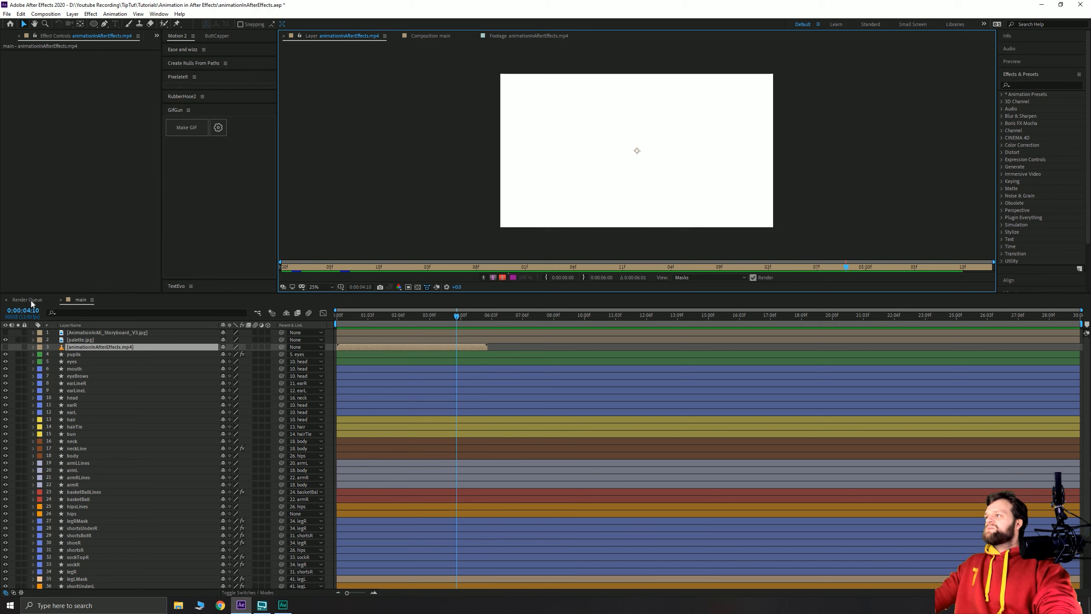
pyautogui.moveTo(382, 310); pyautogui.dragTo(305, 315)
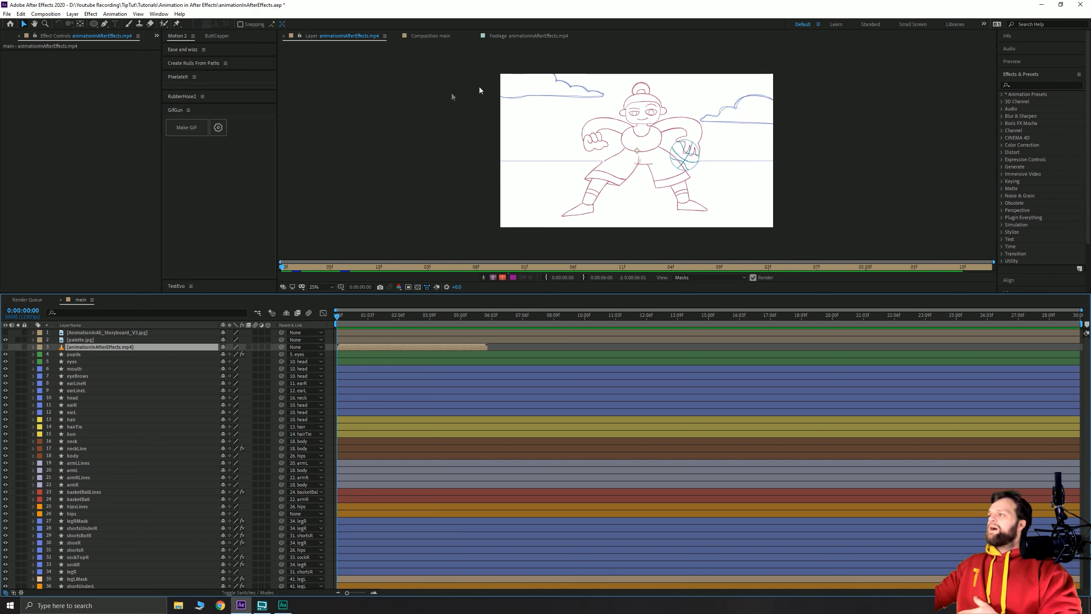
pyautogui.click(430, 36)
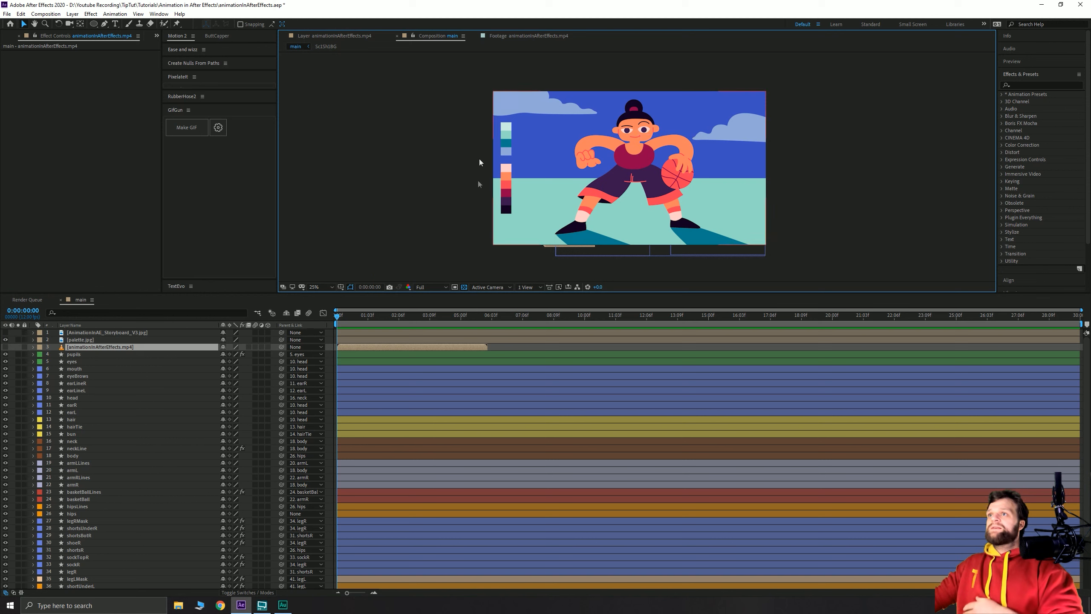